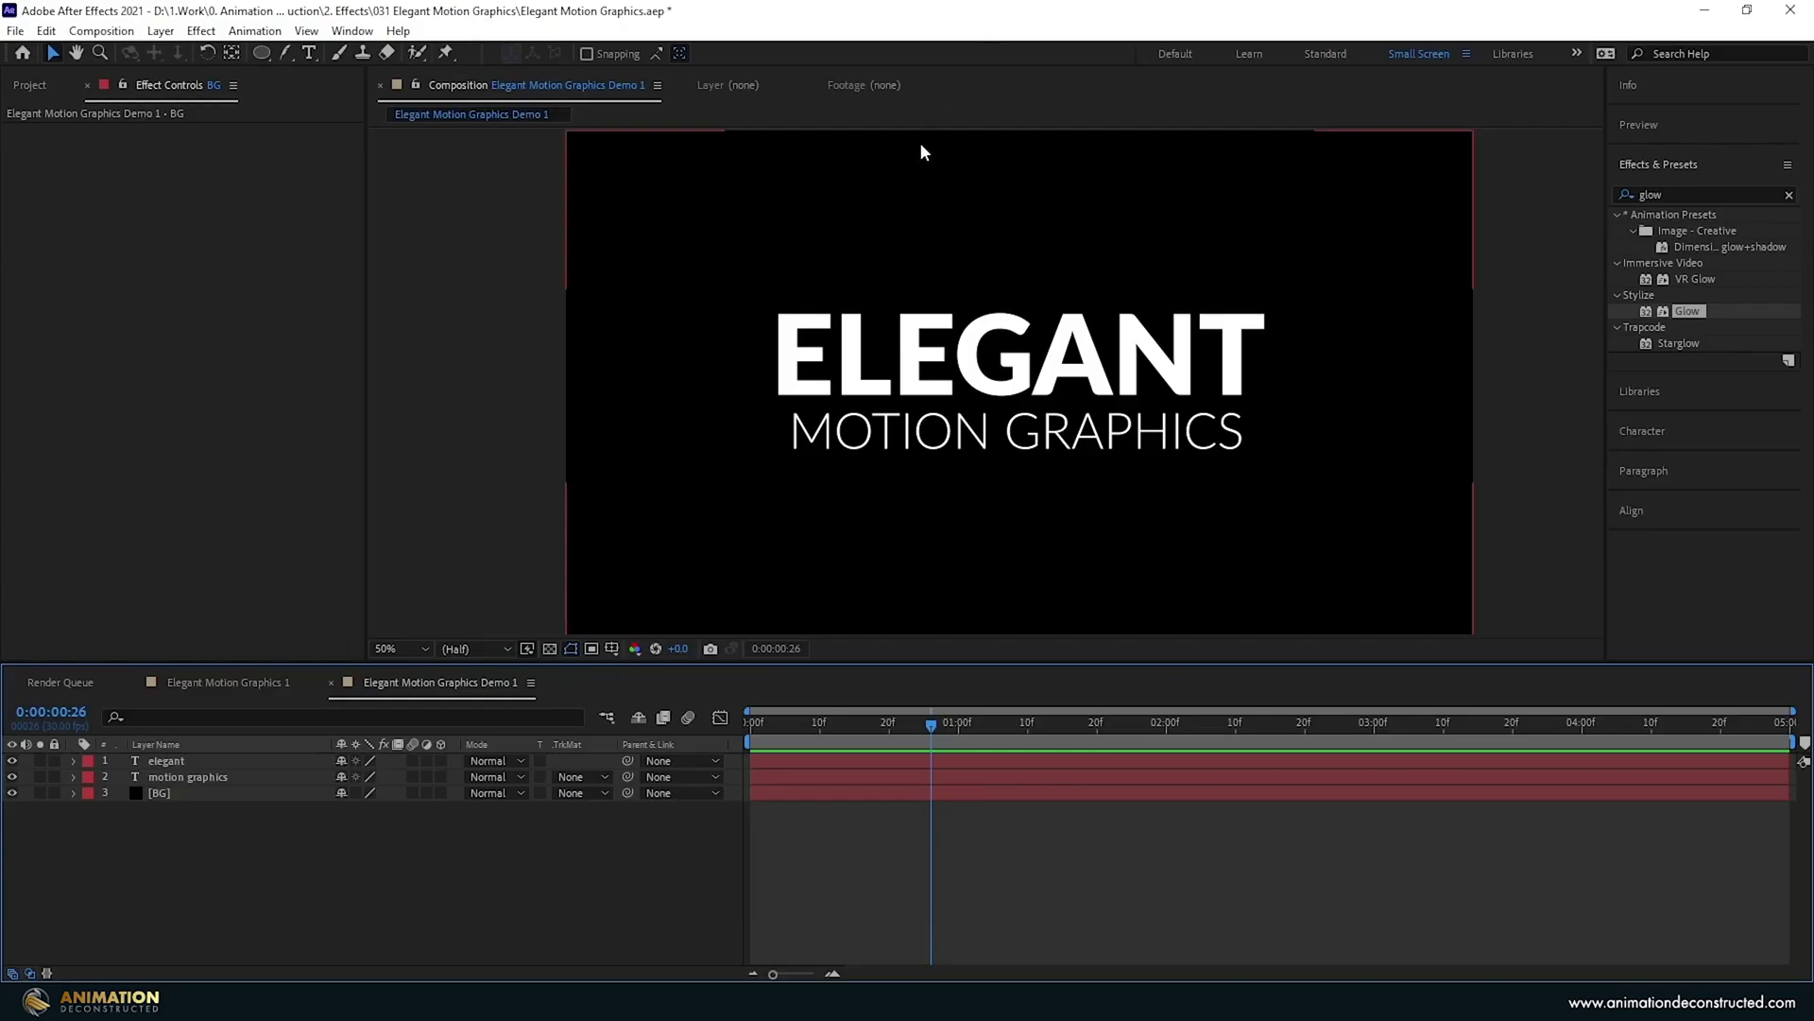
# Apply the 4-Color Gradient effect to the BG layer.
pyautogui.click(939, 373)
pyautogui.click(940, 440)
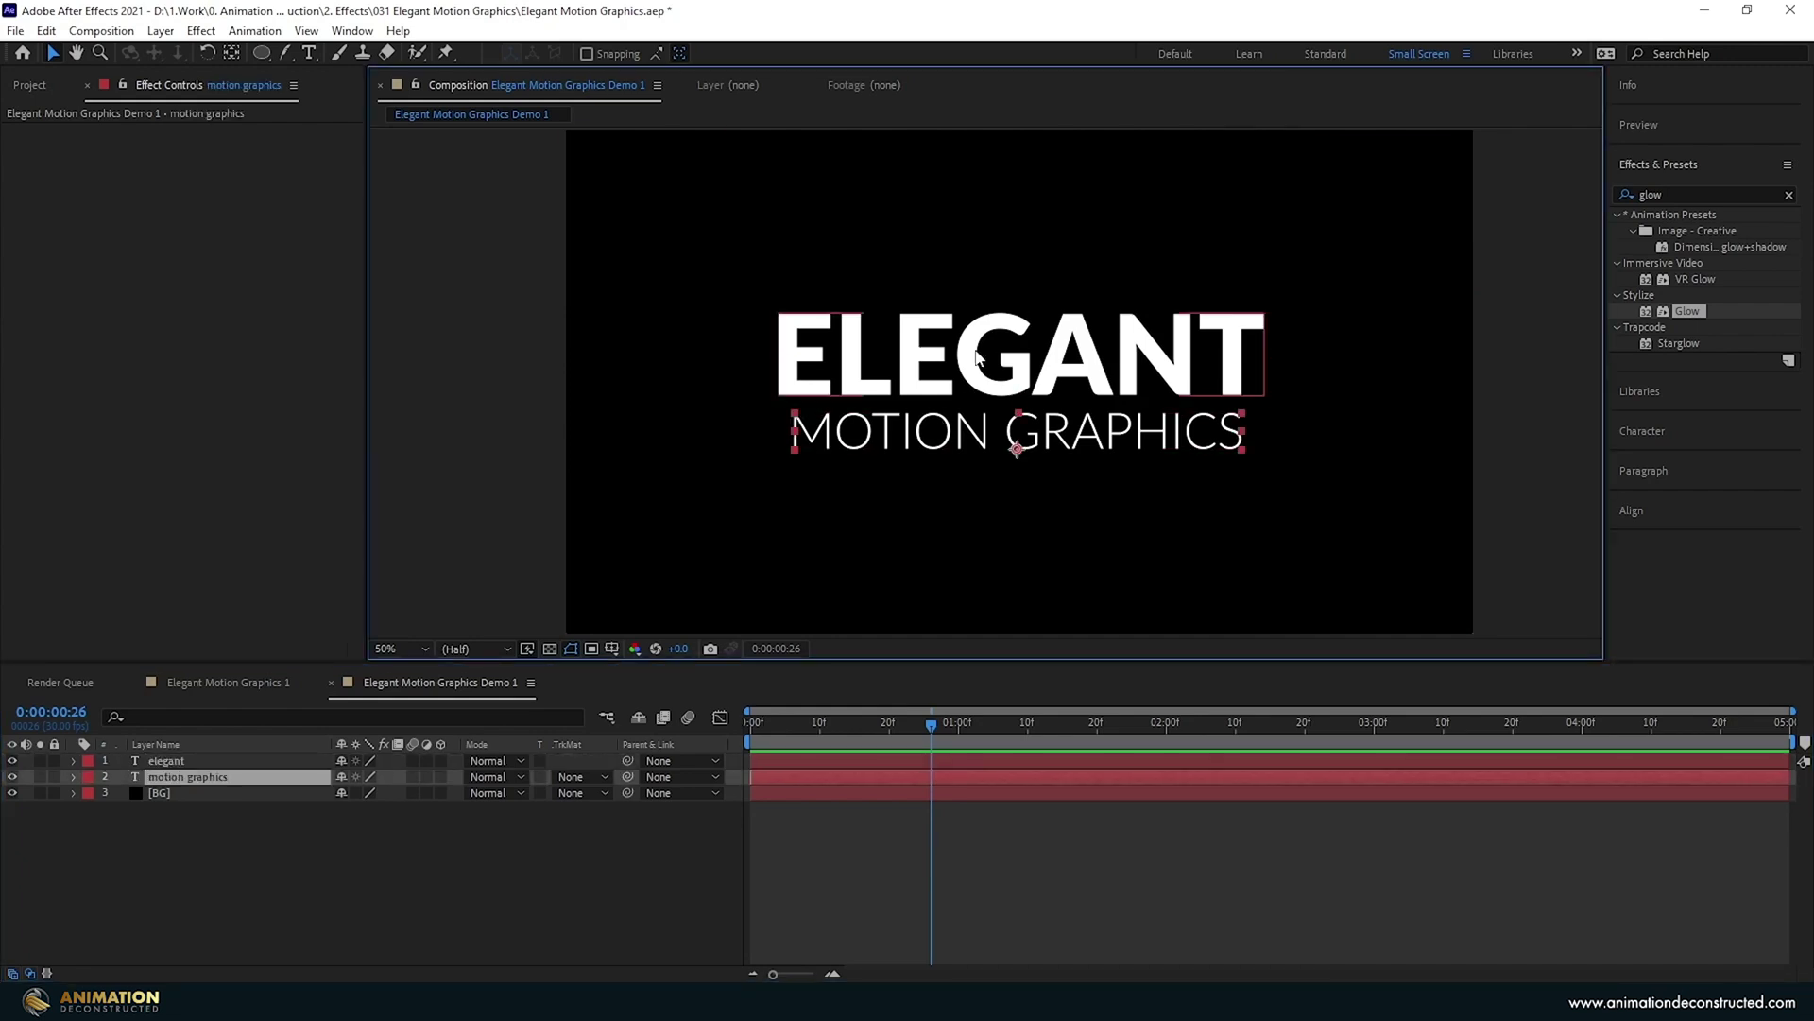
pyautogui.click(189, 798)
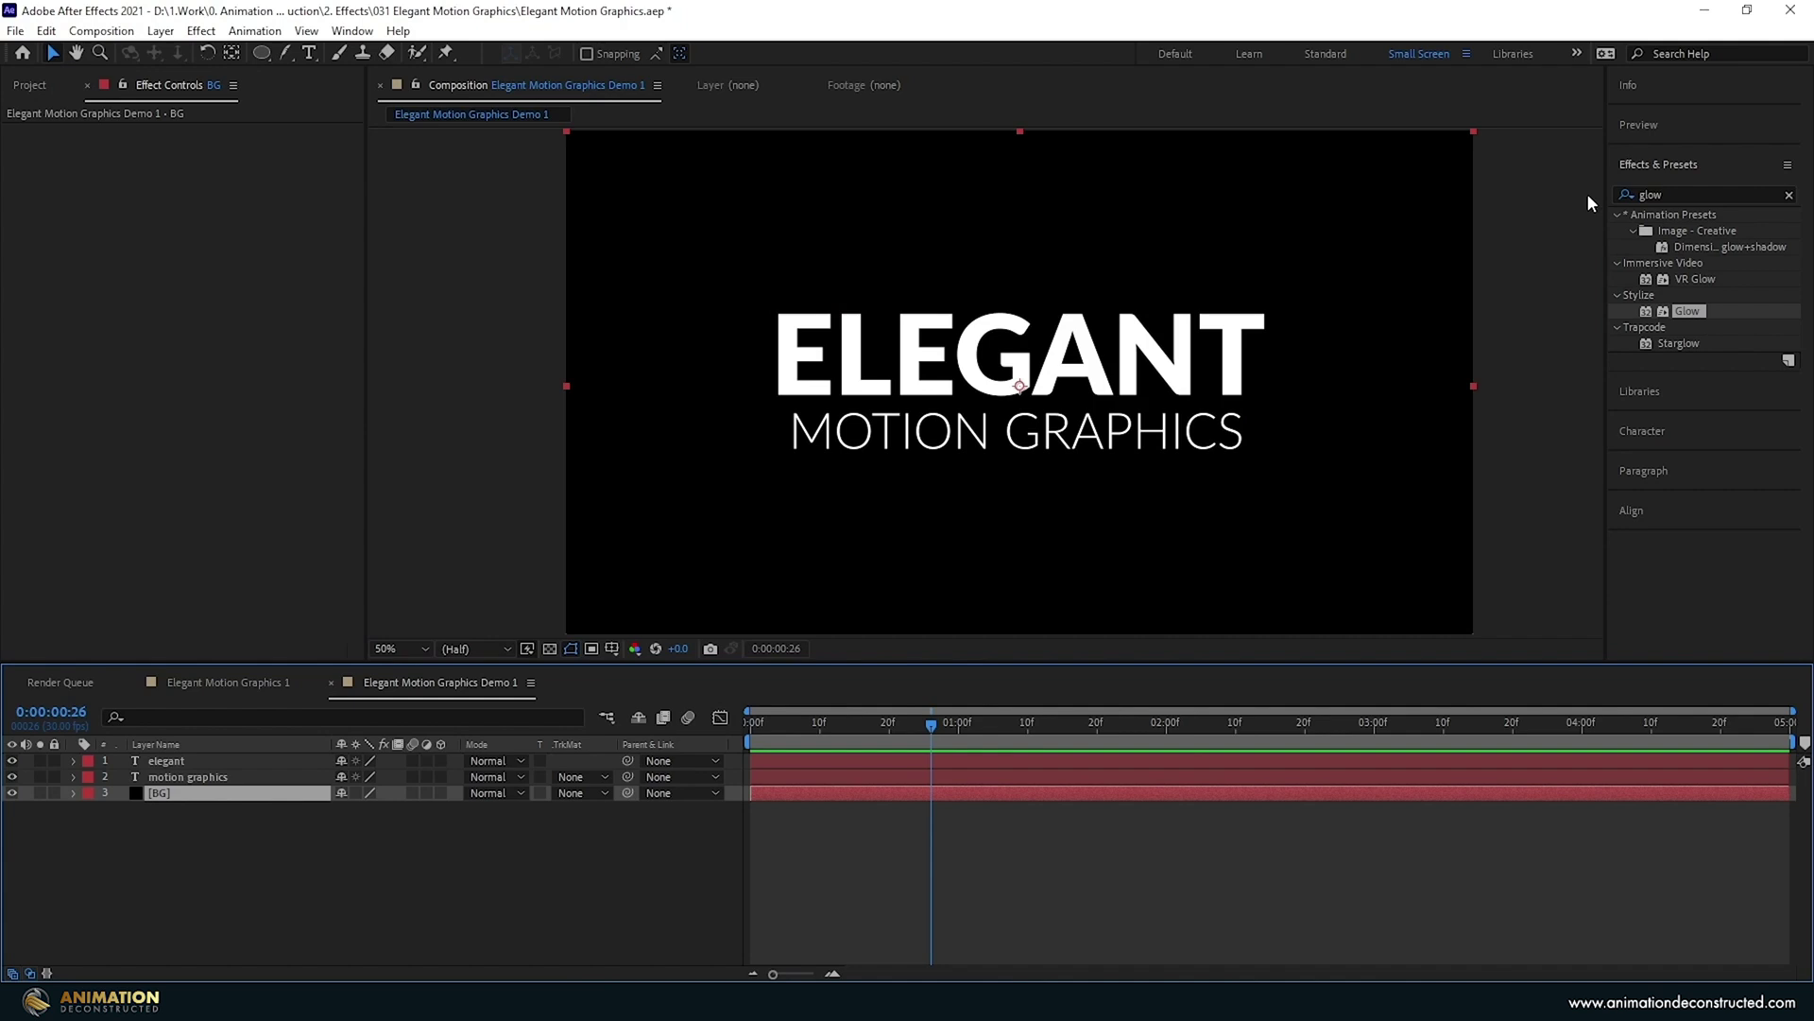
pyautogui.click(1685, 193)
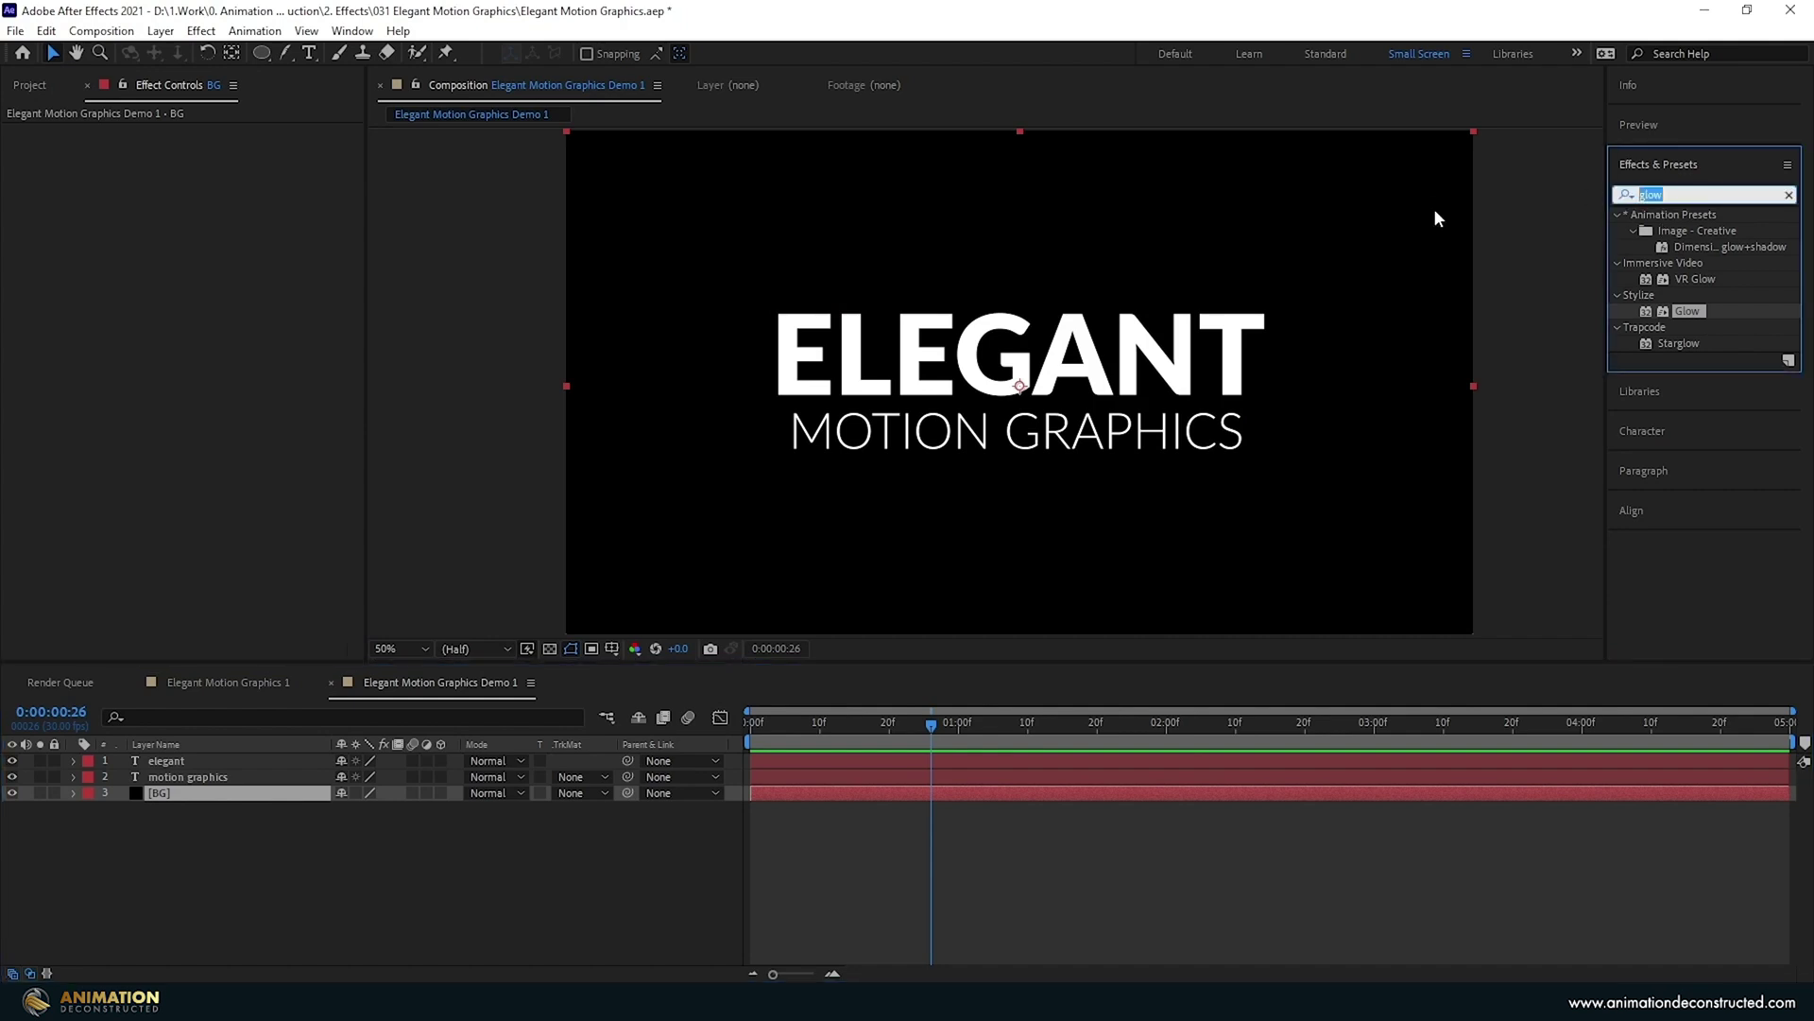
pyautogui.write('4')
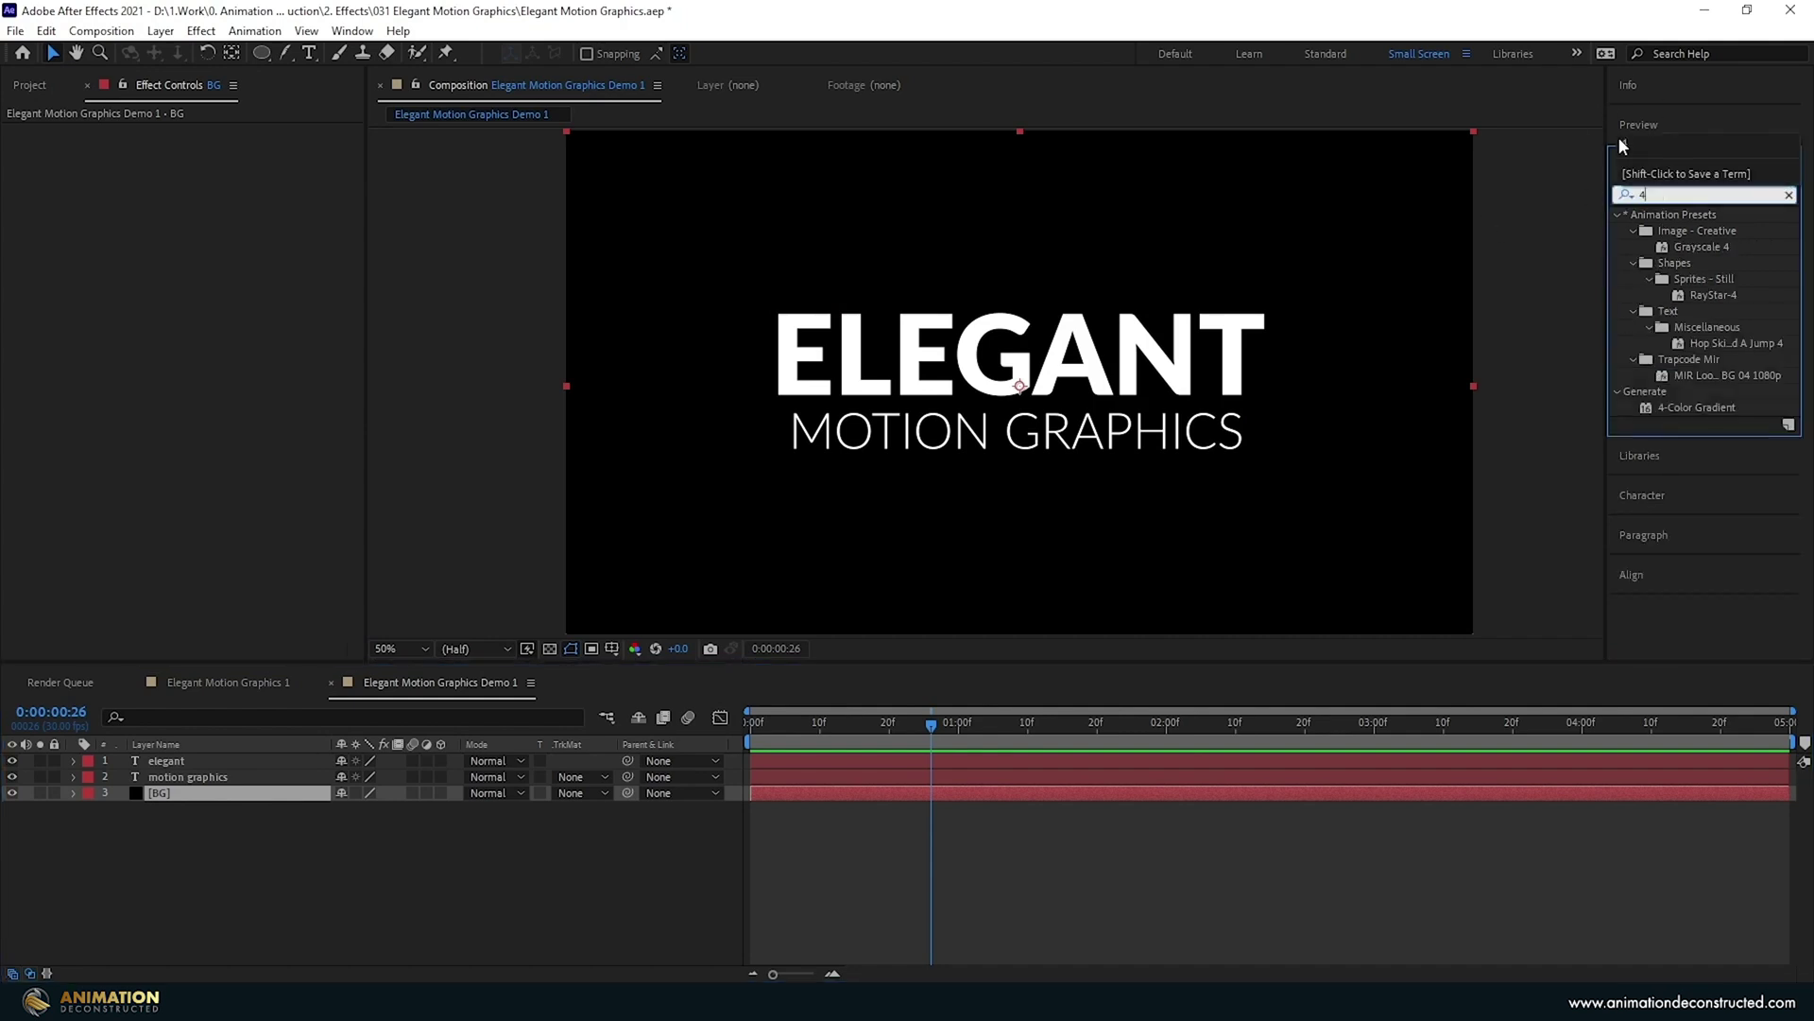
pyautogui.click(1680, 408)
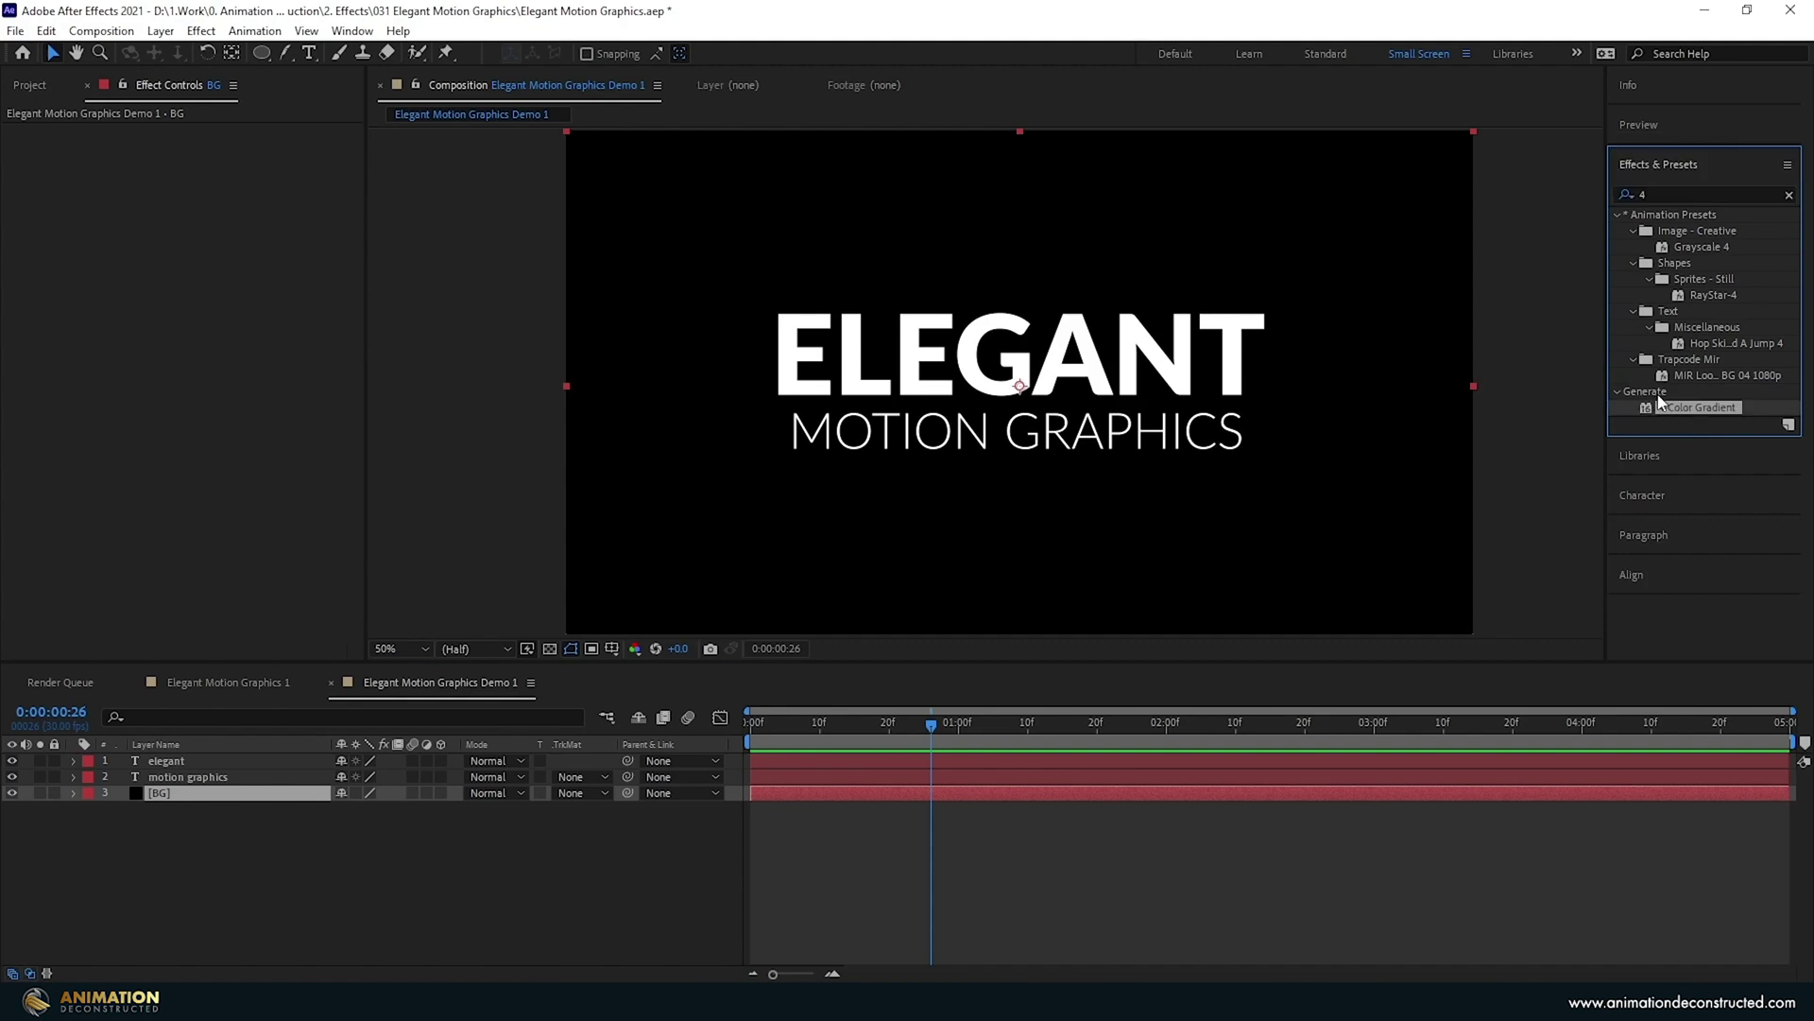
pyautogui.doubleClick(1701, 408)
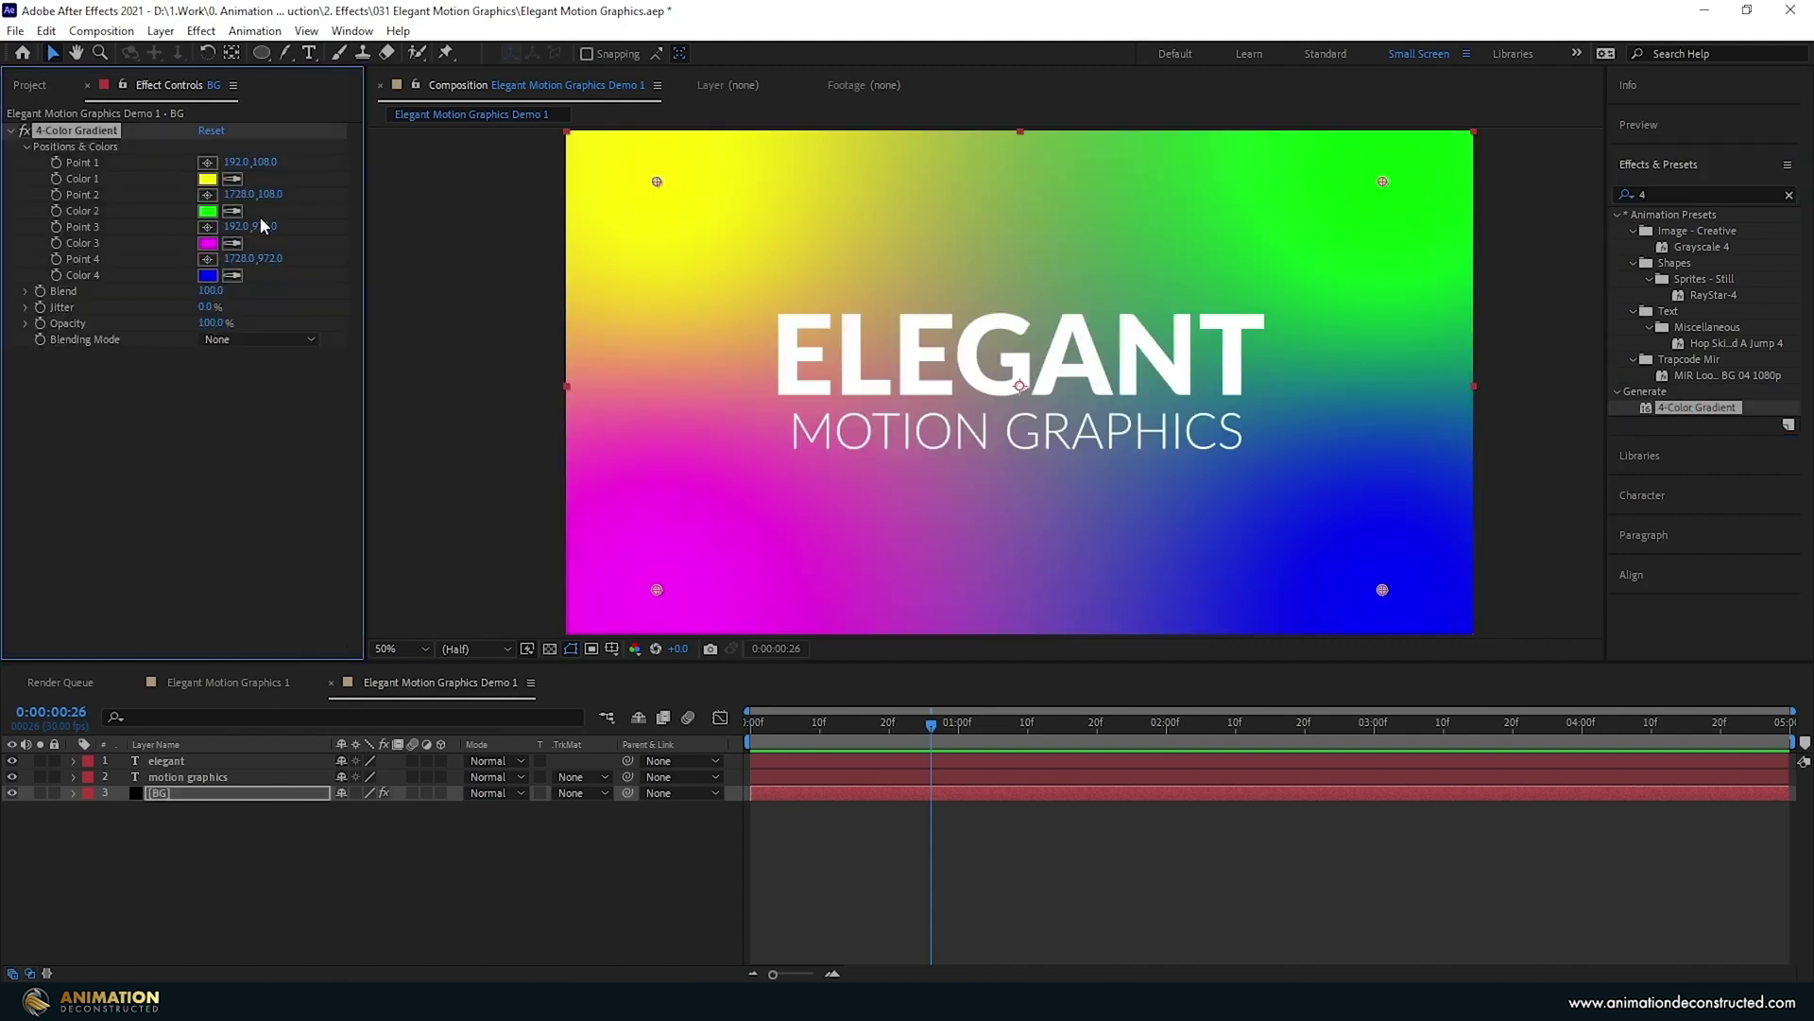
# Set Color 1, Color 2 and Color 4 of the BG layer's 4-Color Gradient to black (000000).
pyautogui.click(207, 179)
pyautogui.moveTo(1438, 660); pyautogui.dragTo(1333, 794)
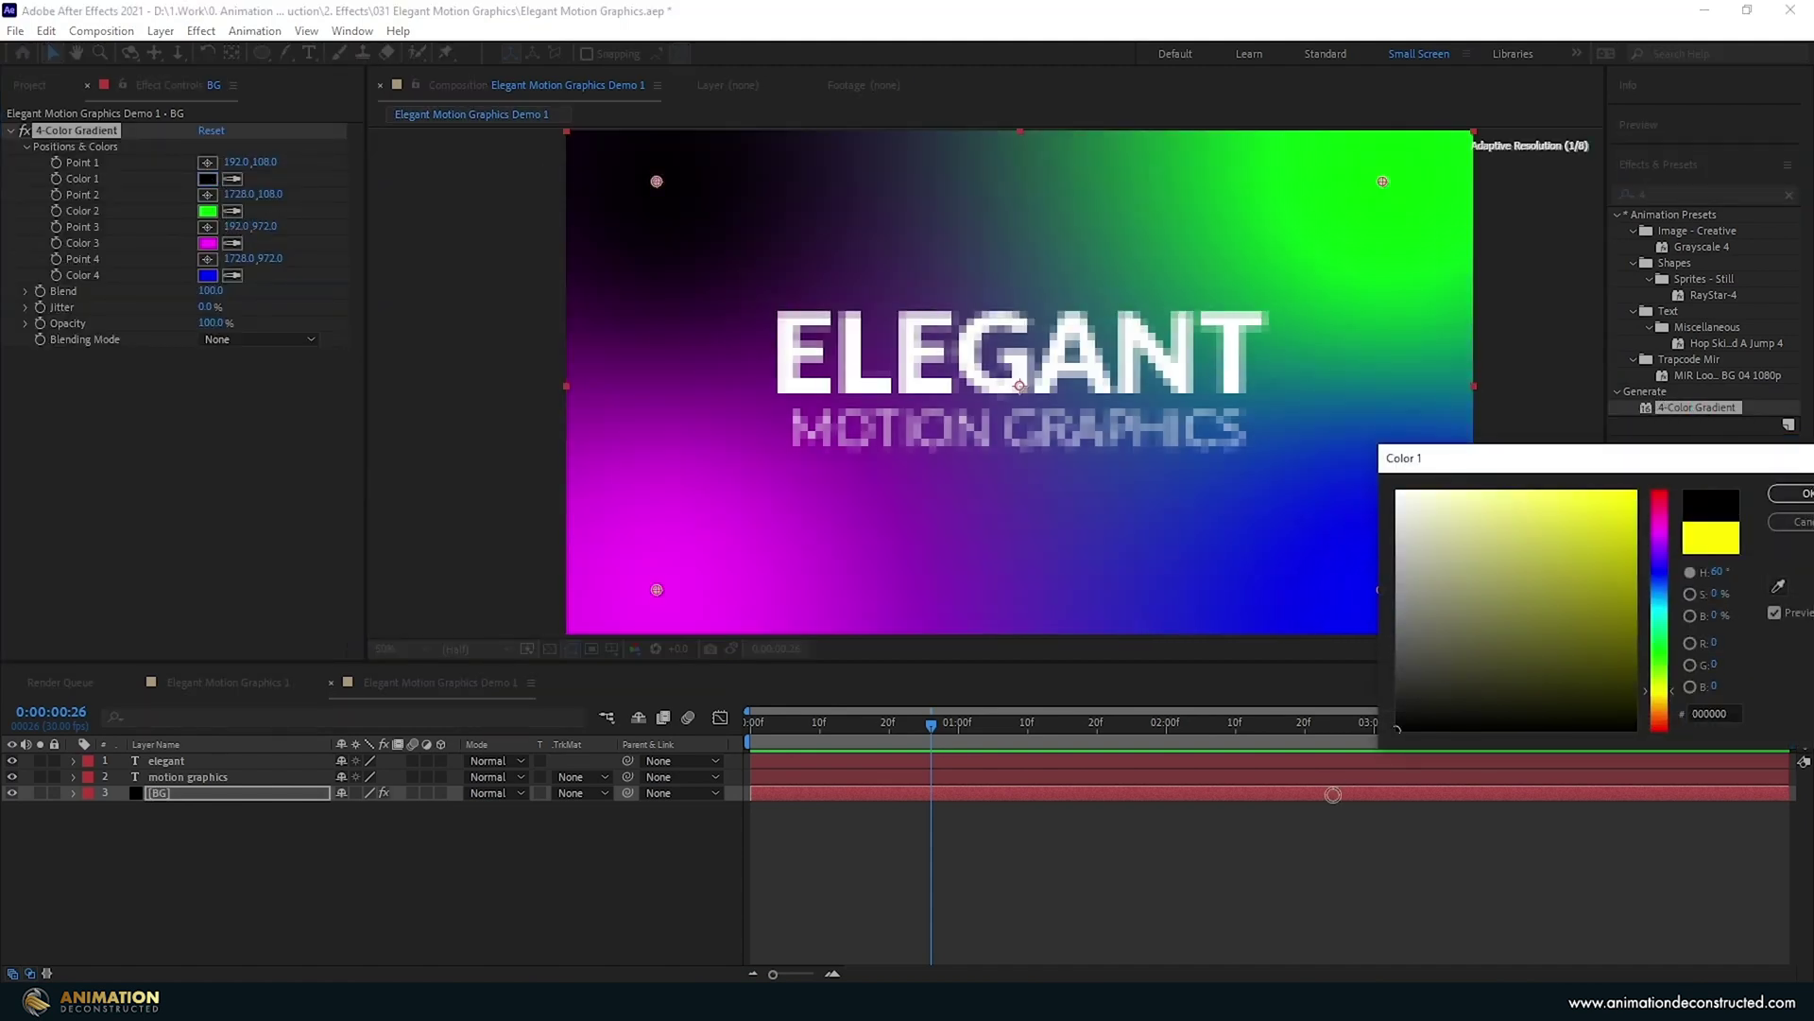
pyautogui.click(1795, 492)
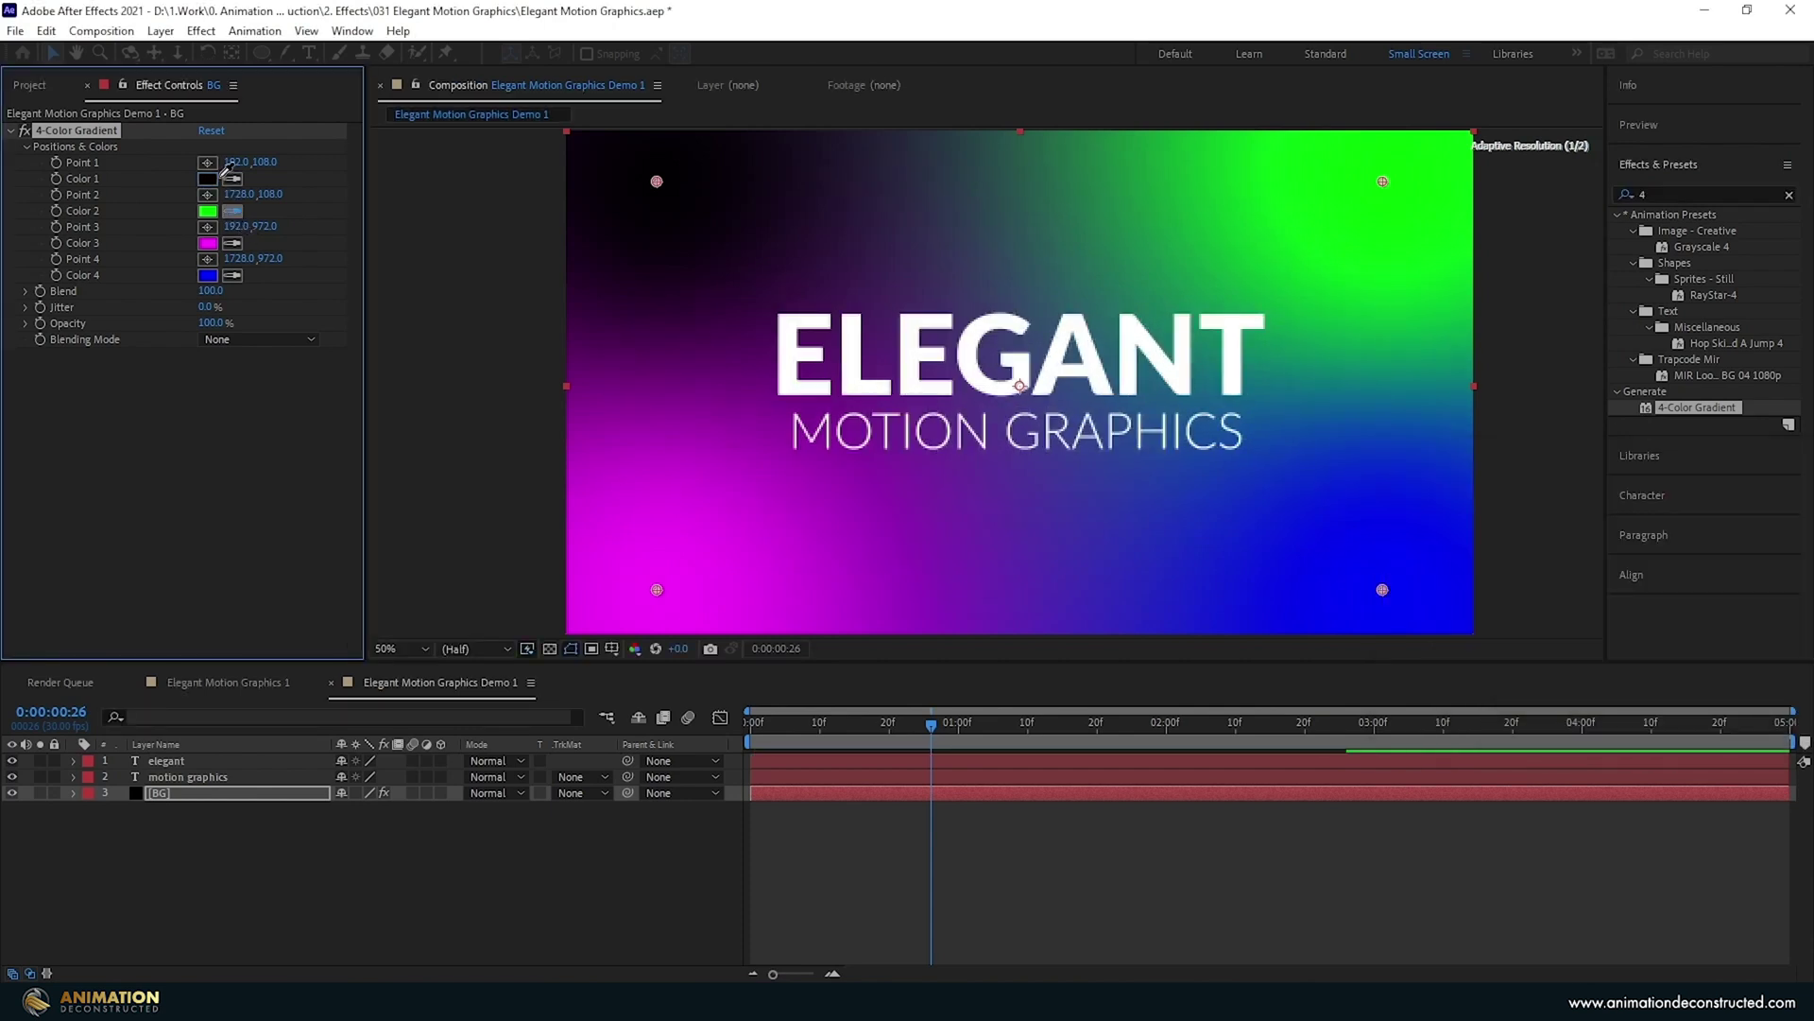
pyautogui.click(207, 180)
pyautogui.click(232, 275)
pyautogui.click(208, 211)
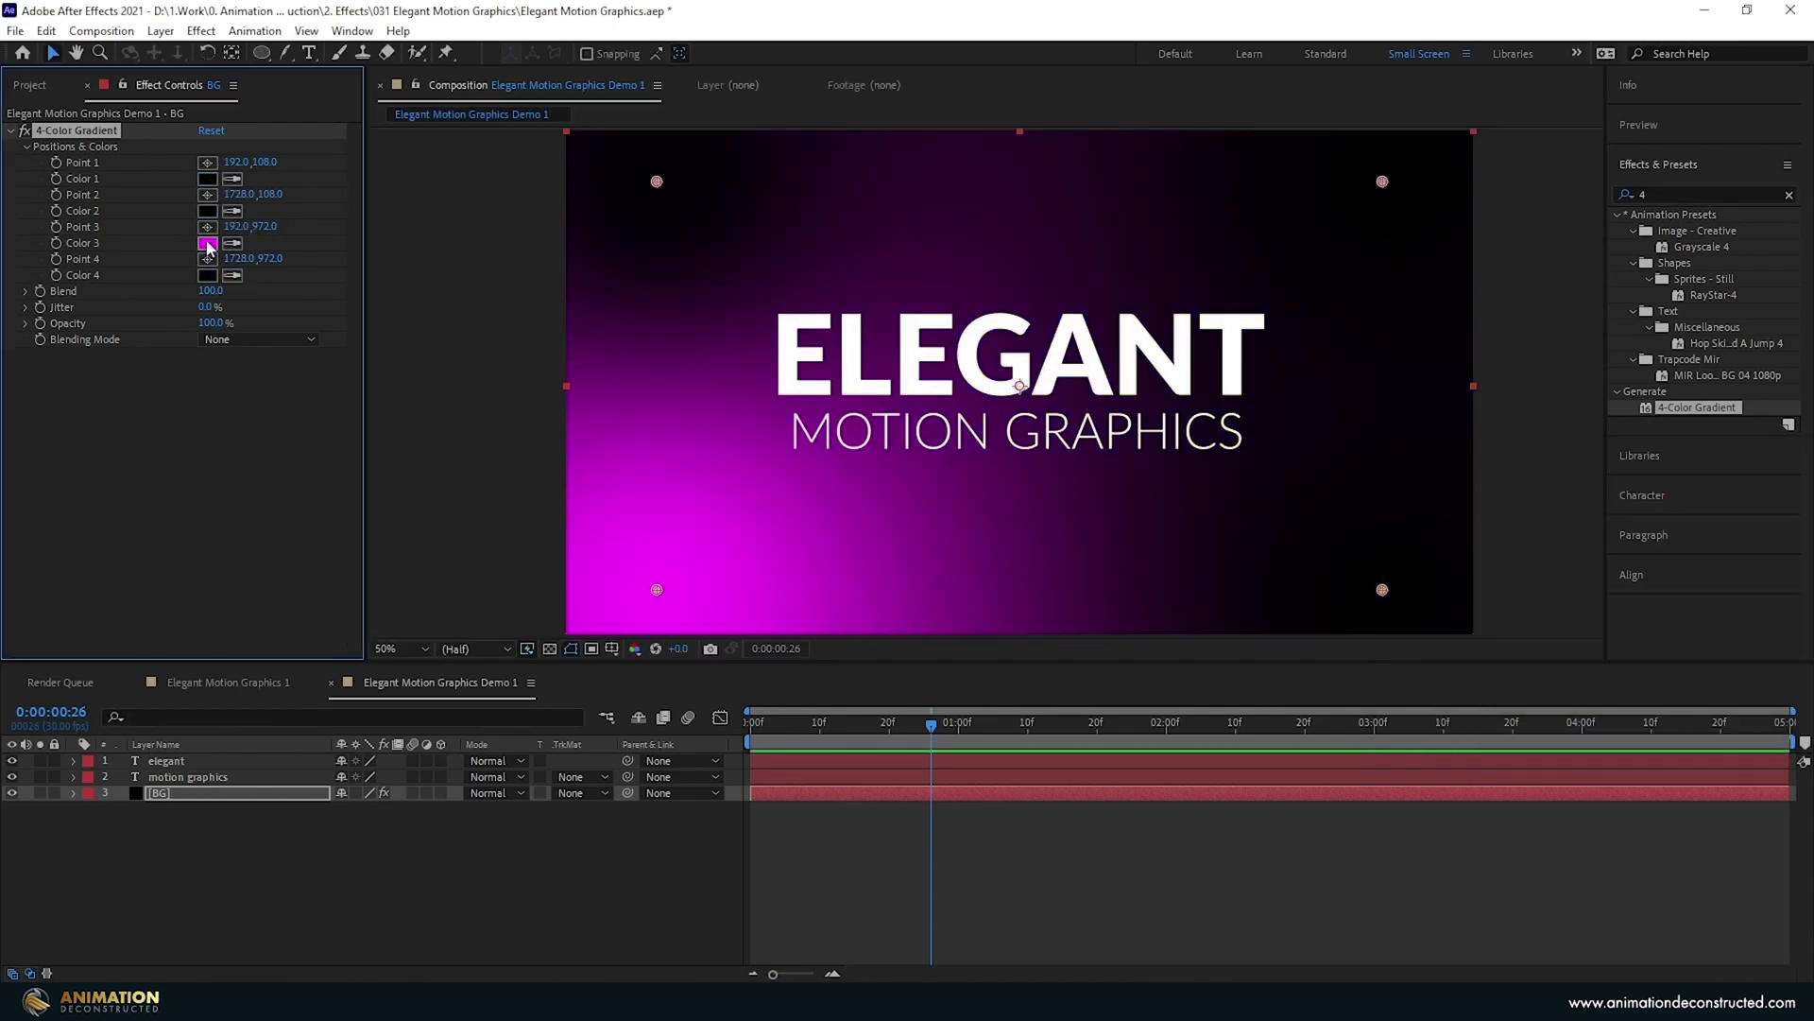
# Set Color 3 of the BG layer's 4-Color Gradient to dark brown, hex 4A3817.
pyautogui.click(207, 242)
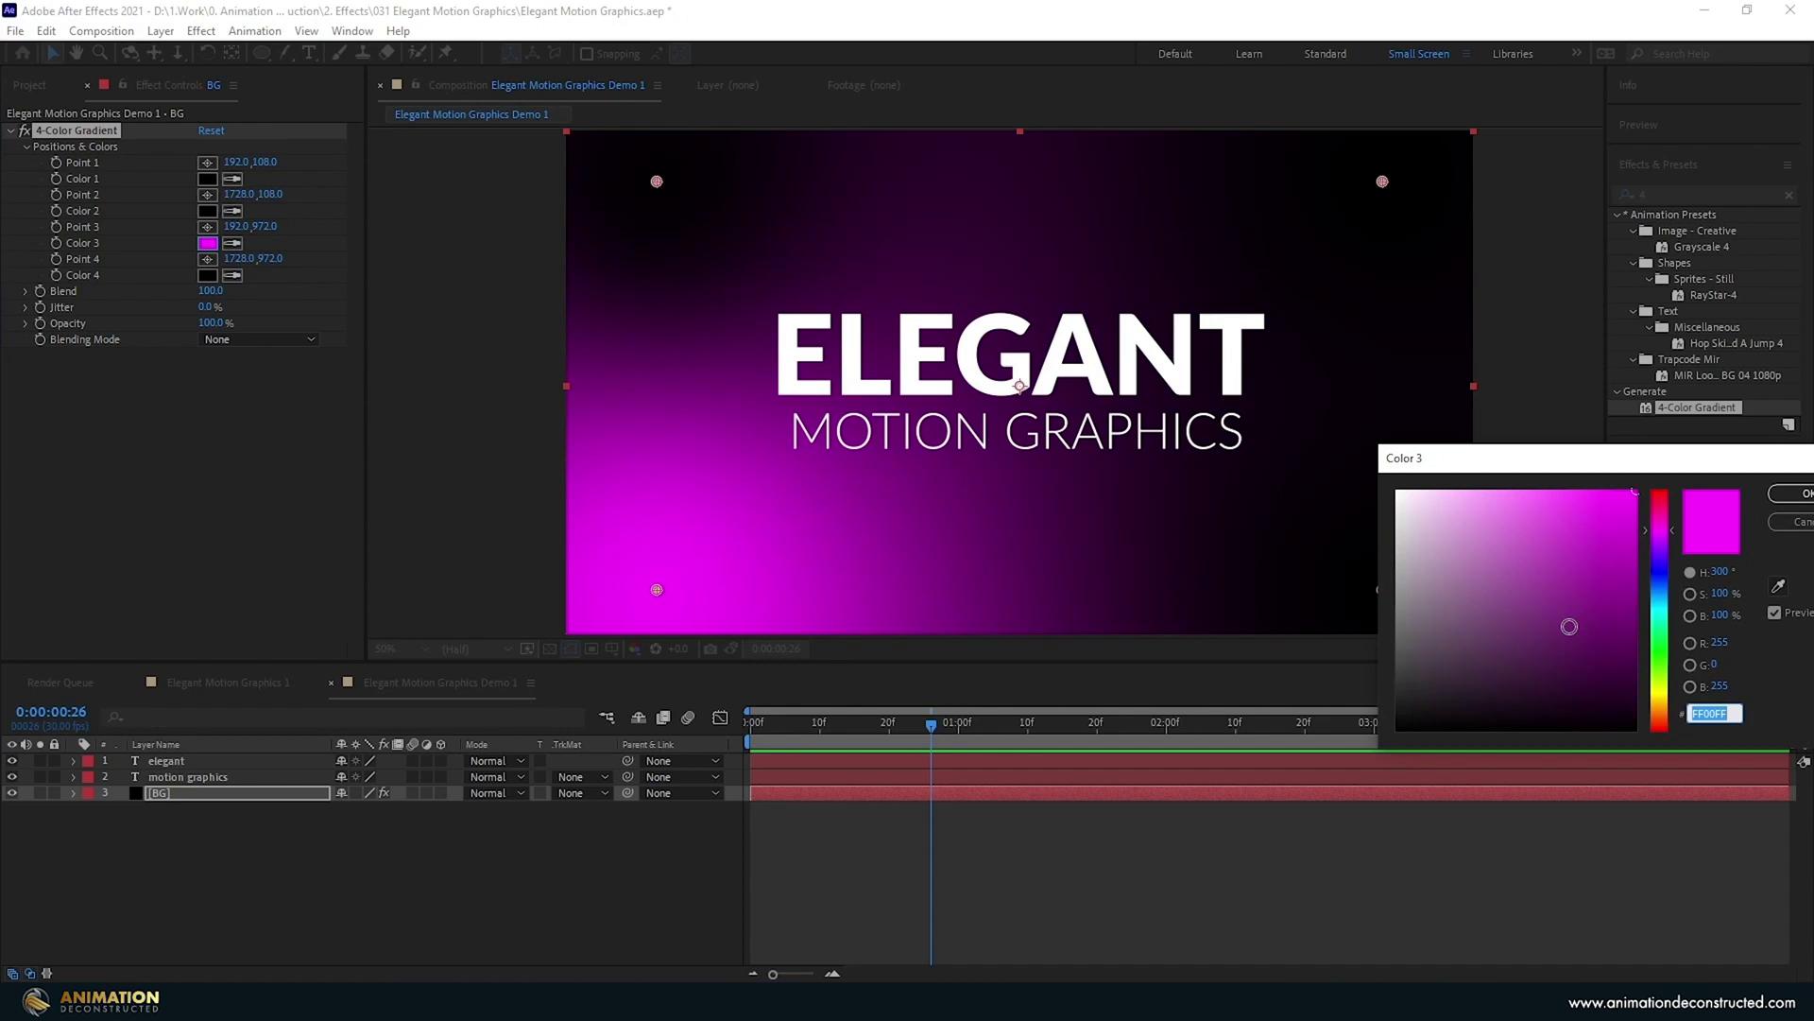
pyautogui.write('004A38')
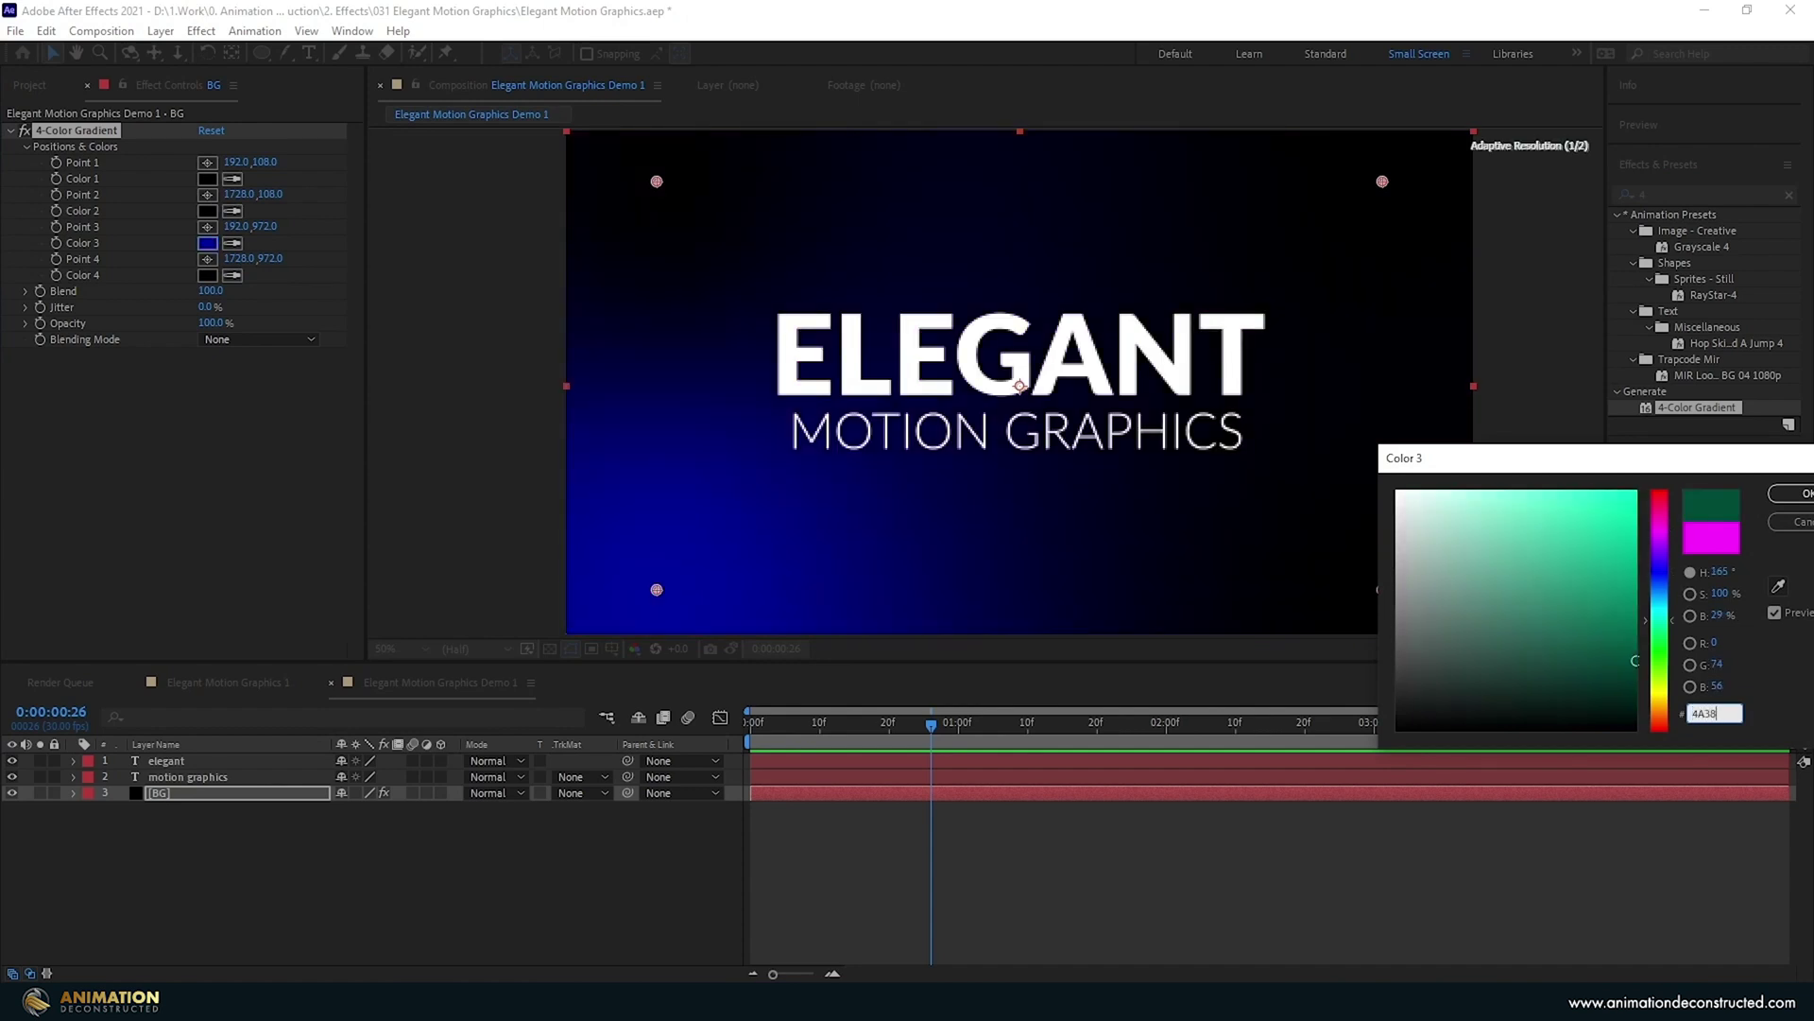
pyautogui.write('4A3800')
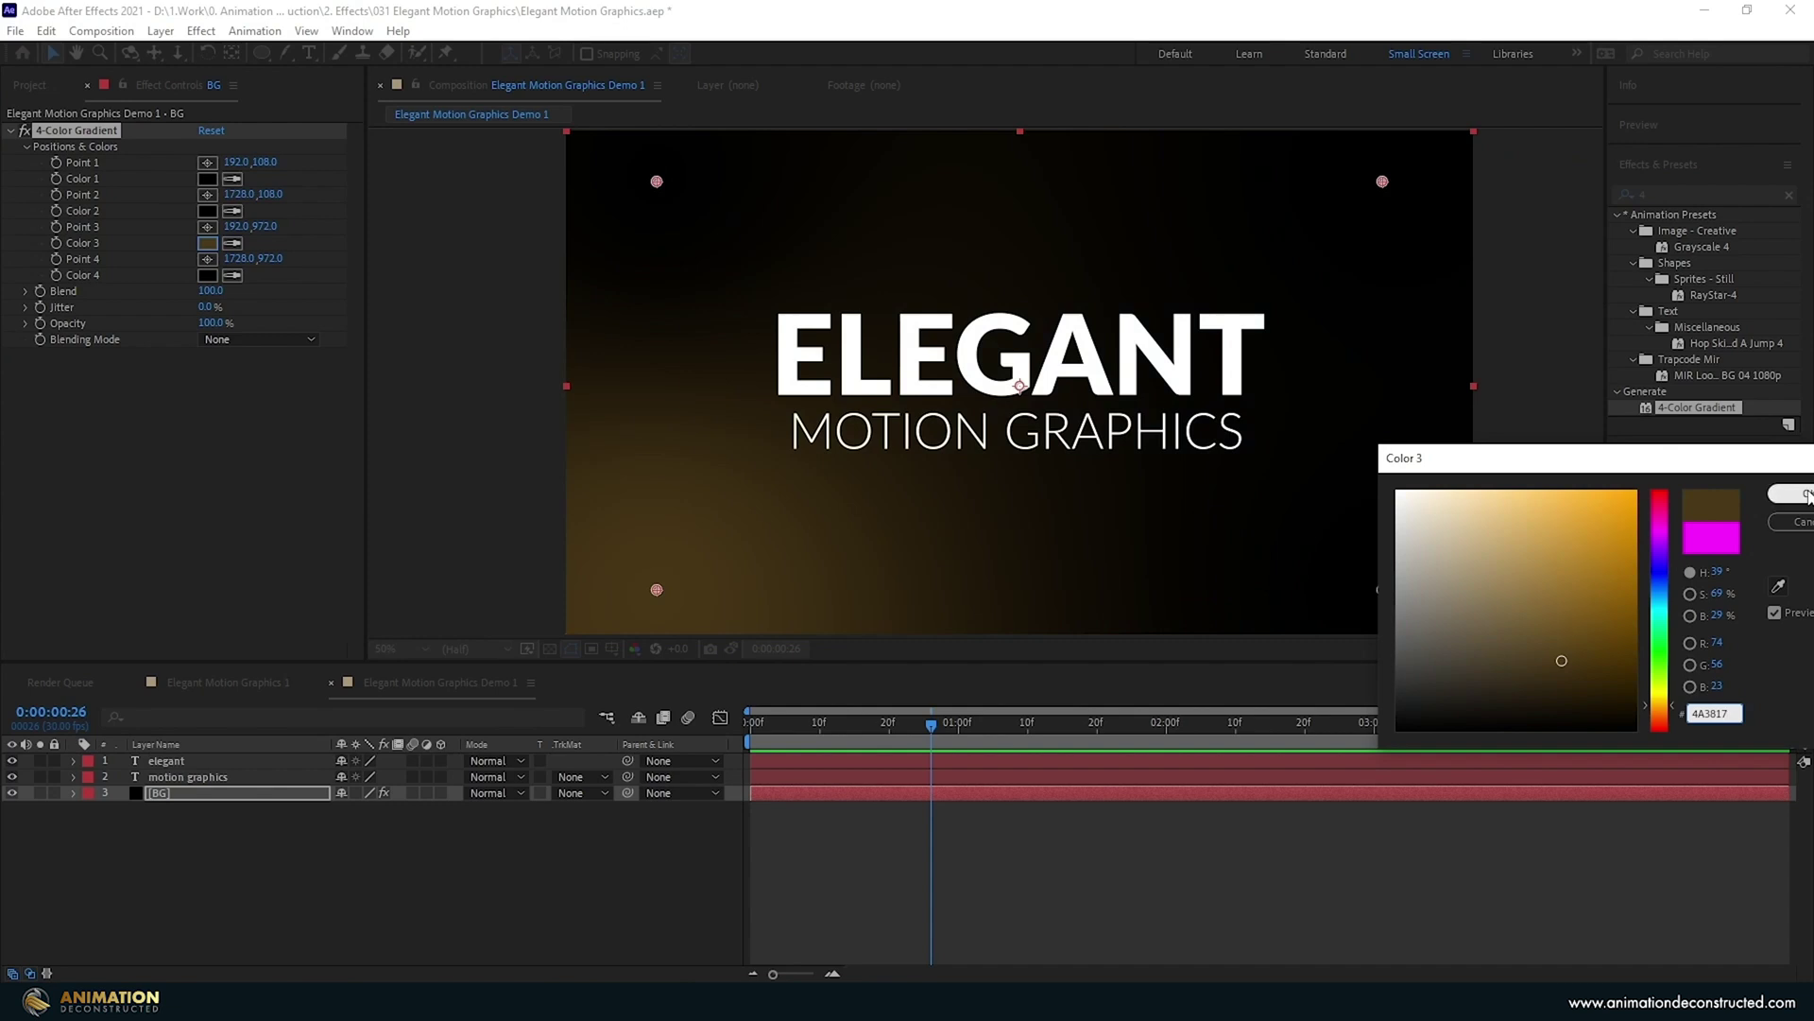
pyautogui.press('Return')
# Reposition the gradient points: Point 3 to about 962, 540, Point 1 to -114, 800, Point 2 to 1532, -70 and Point 4 to 982, 1082.
pyautogui.moveTo(657, 590); pyautogui.dragTo(1020, 386)
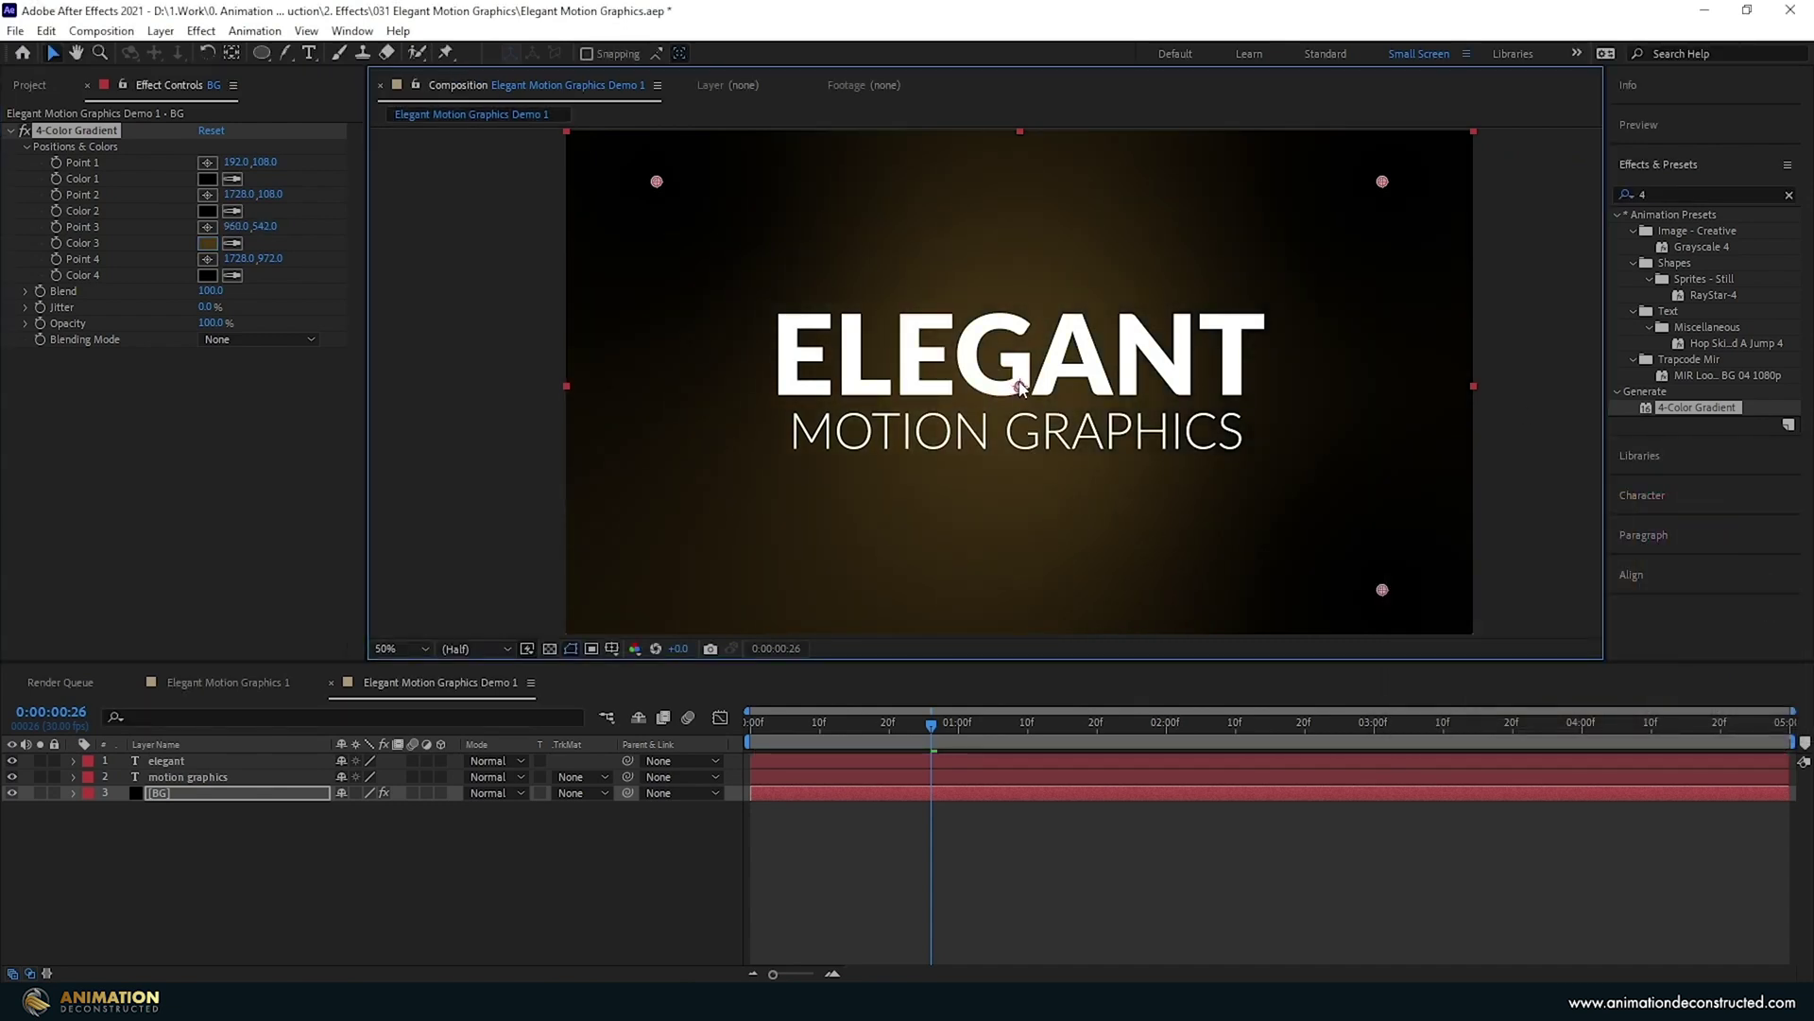
pyautogui.moveTo(657, 181); pyautogui.dragTo(501, 515)
pyautogui.moveTo(1383, 181); pyautogui.dragTo(1290, 97)
pyautogui.moveTo(1383, 590); pyautogui.dragTo(1030, 642)
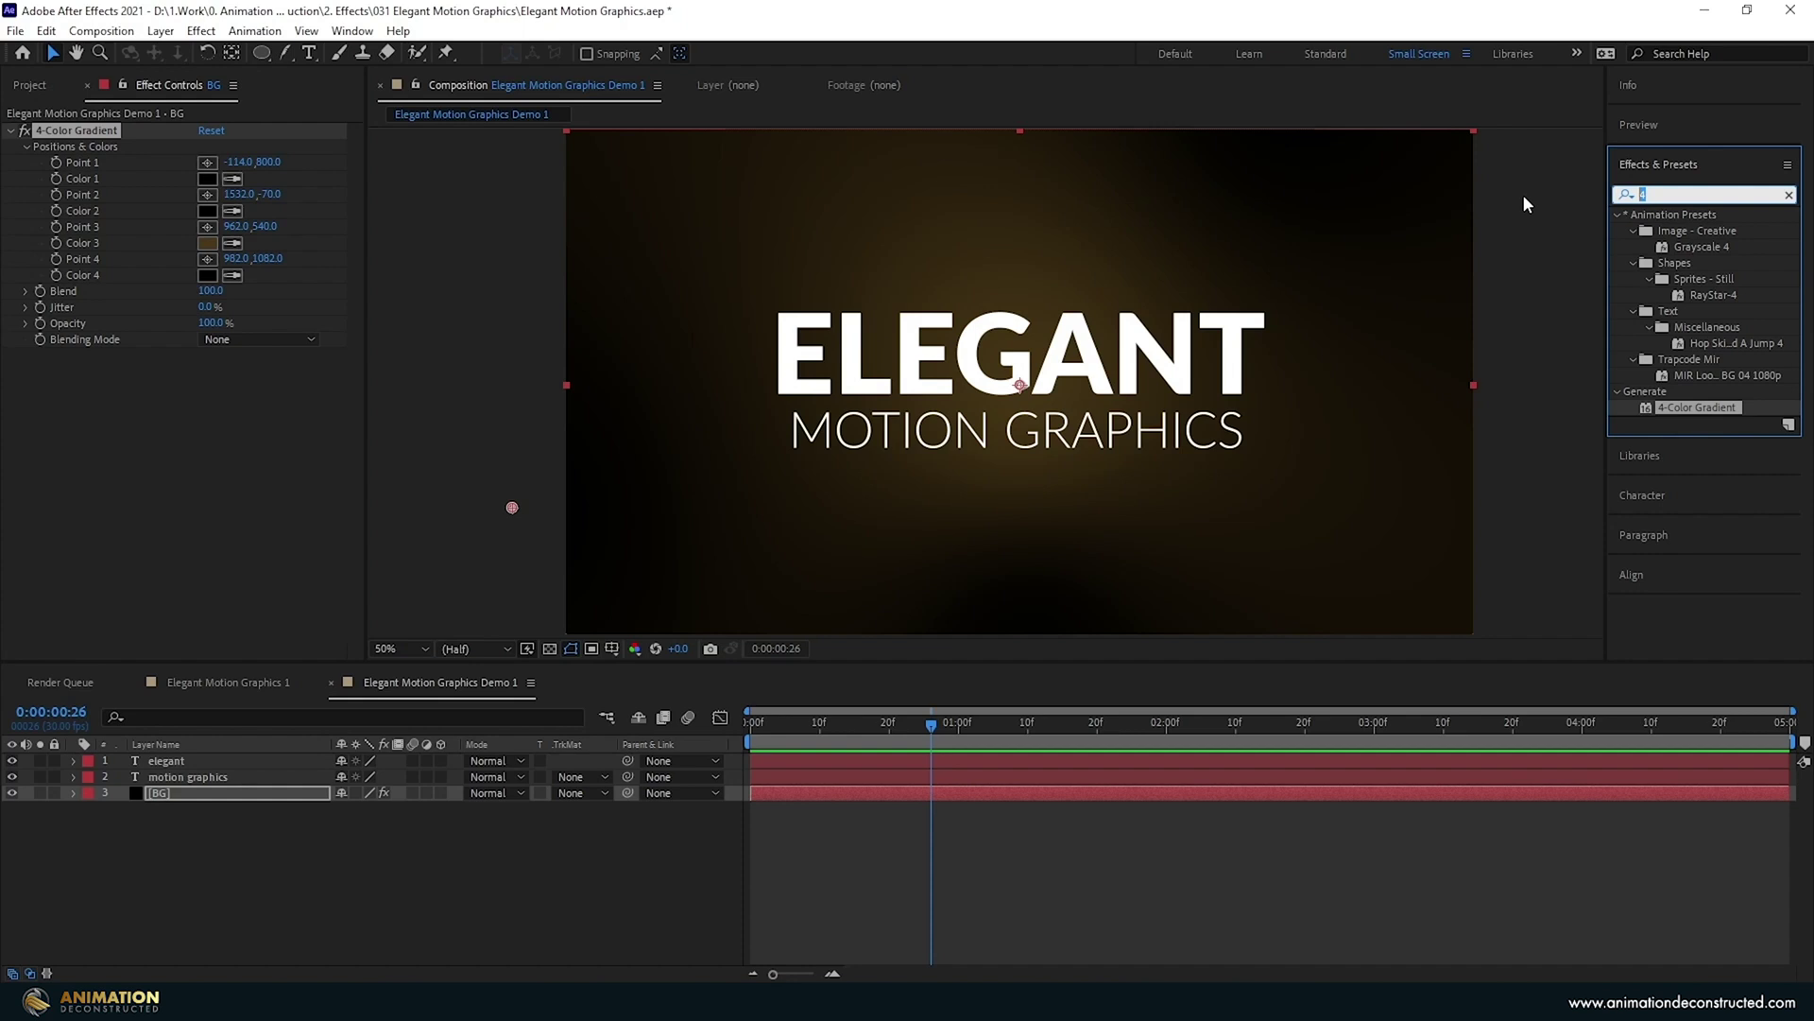
# Apply the Levels effect to the BG layer with Gamma 0.87 and Output White 235.
pyautogui.write('level')
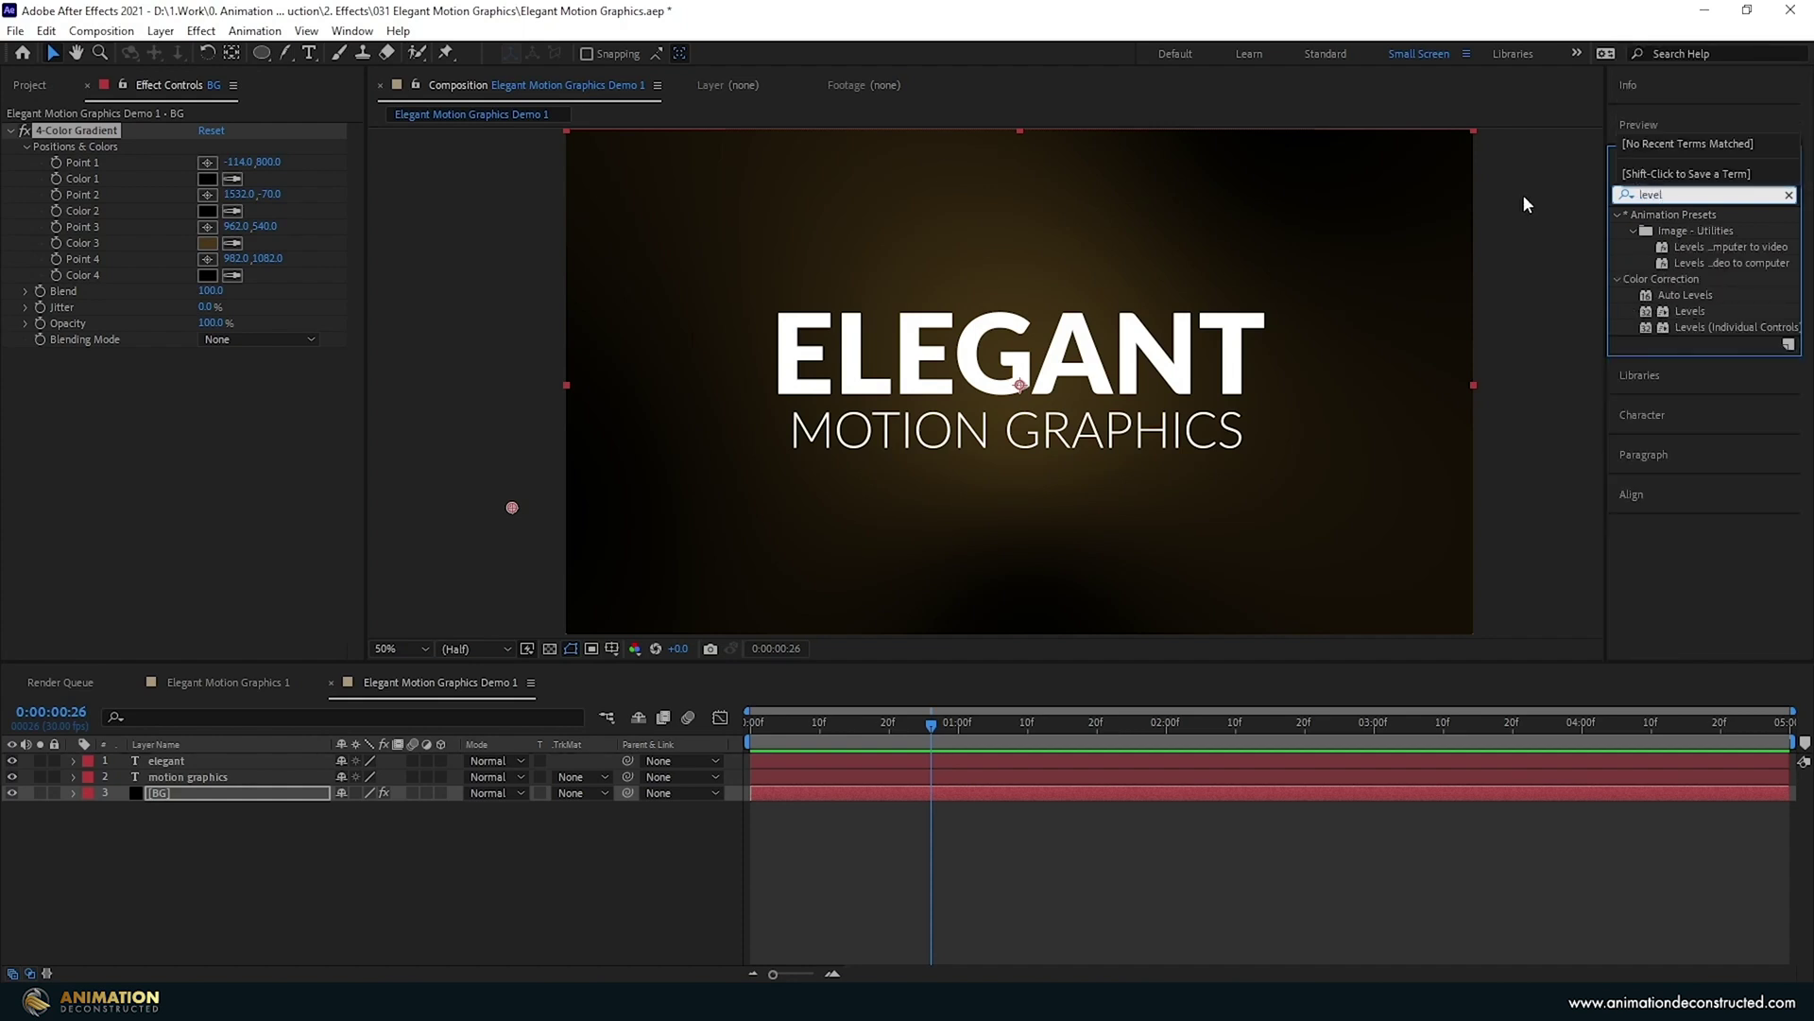
pyautogui.doubleClick(1690, 311)
pyautogui.moveTo(295, 486); pyautogui.dragTo(286, 487)
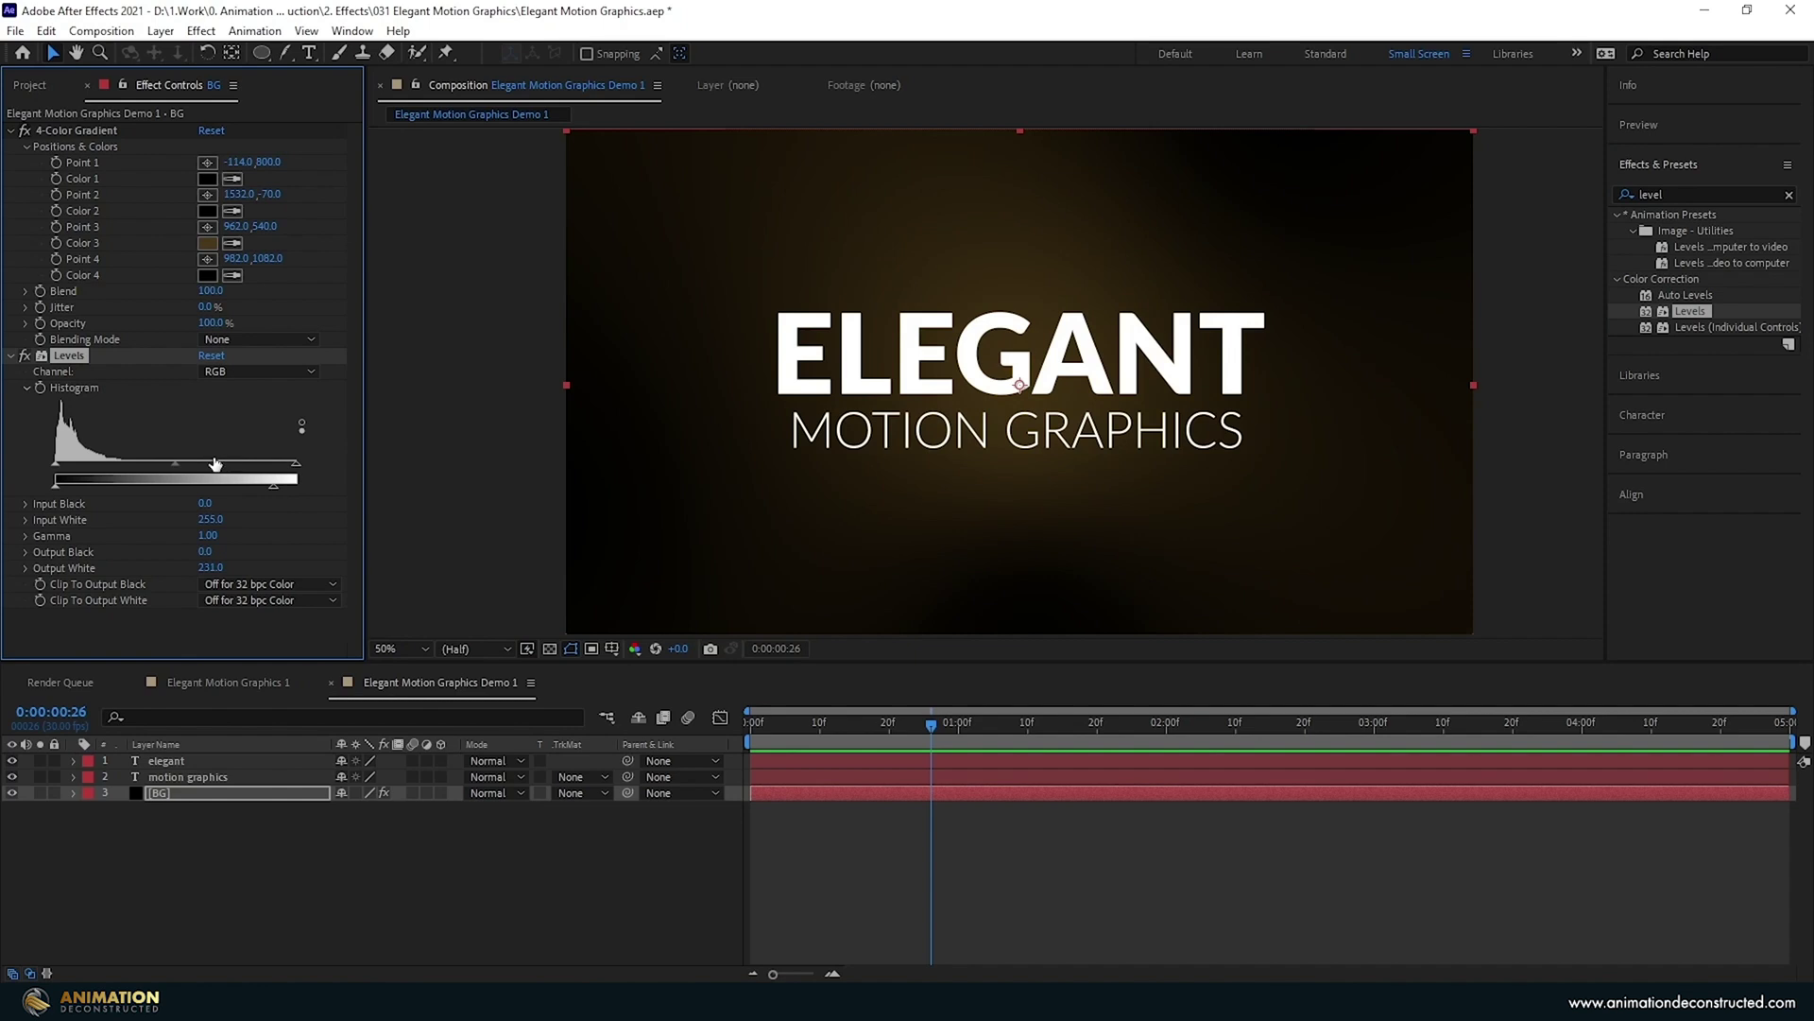
pyautogui.click(227, 535)
pyautogui.click(210, 568)
pyautogui.write('235')
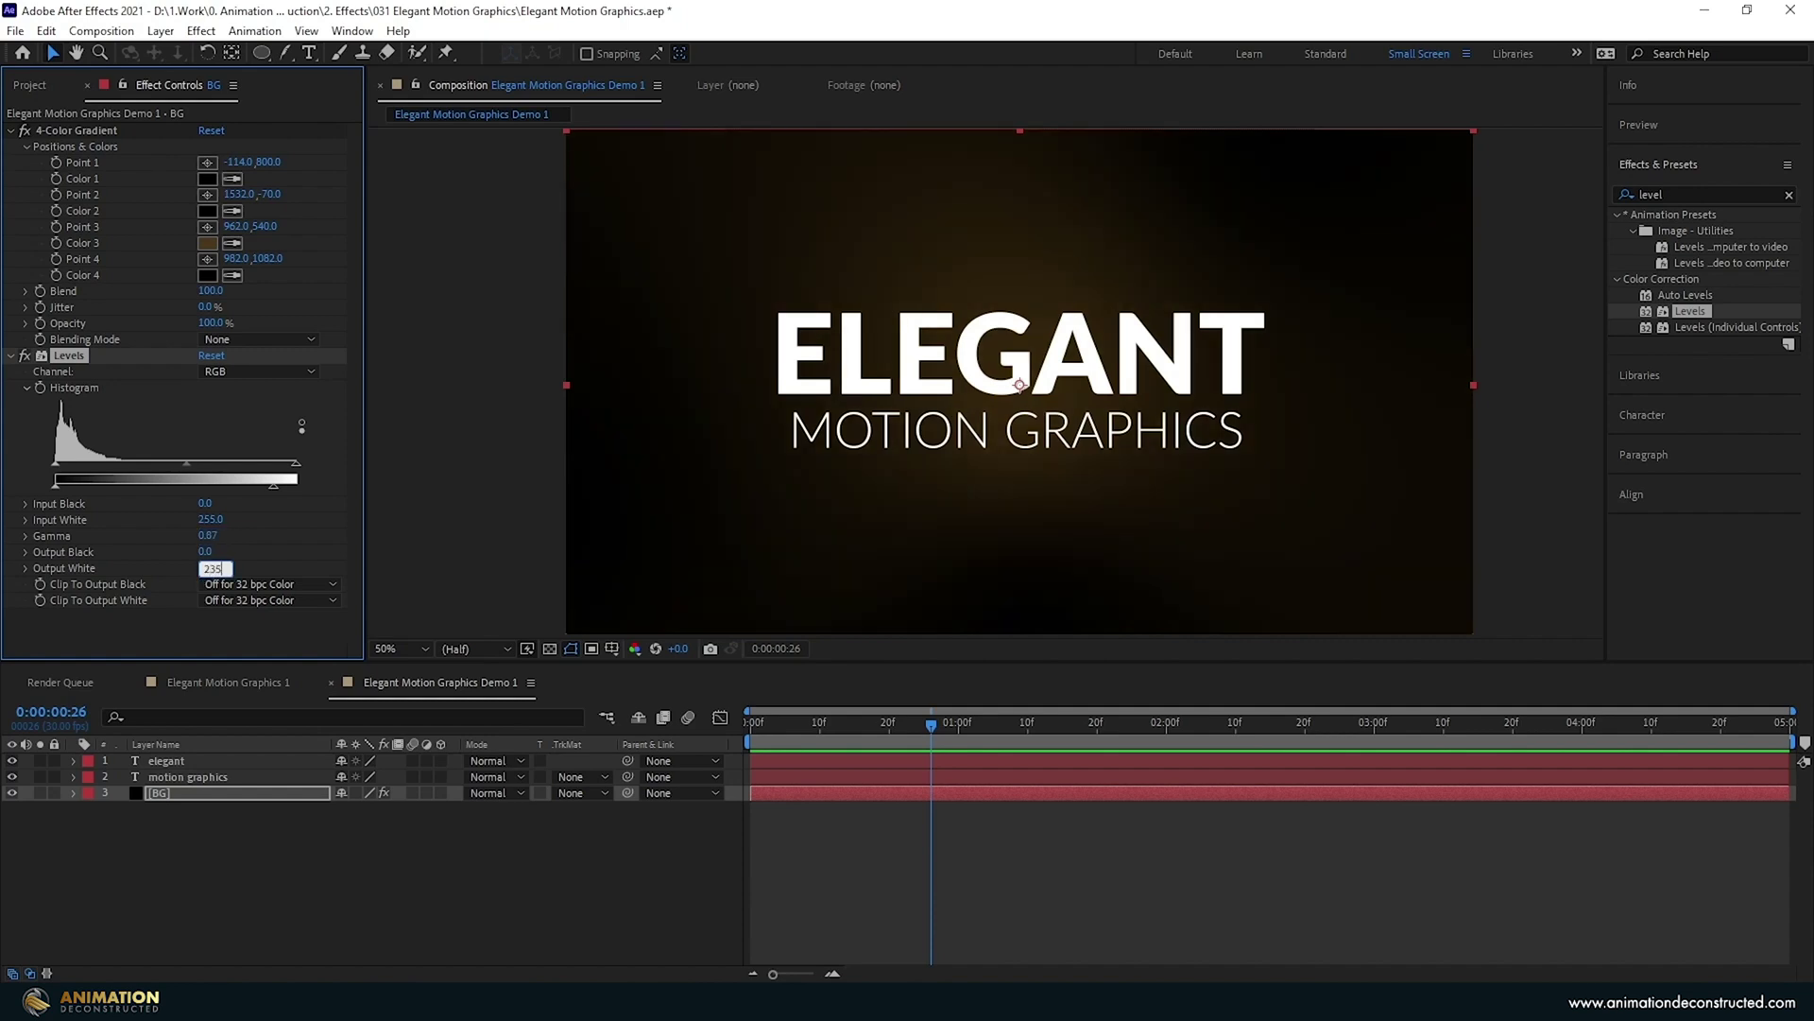
# Center the anchor points of the elegant and motion graphics text layers within their text.
pyautogui.click(202, 781)
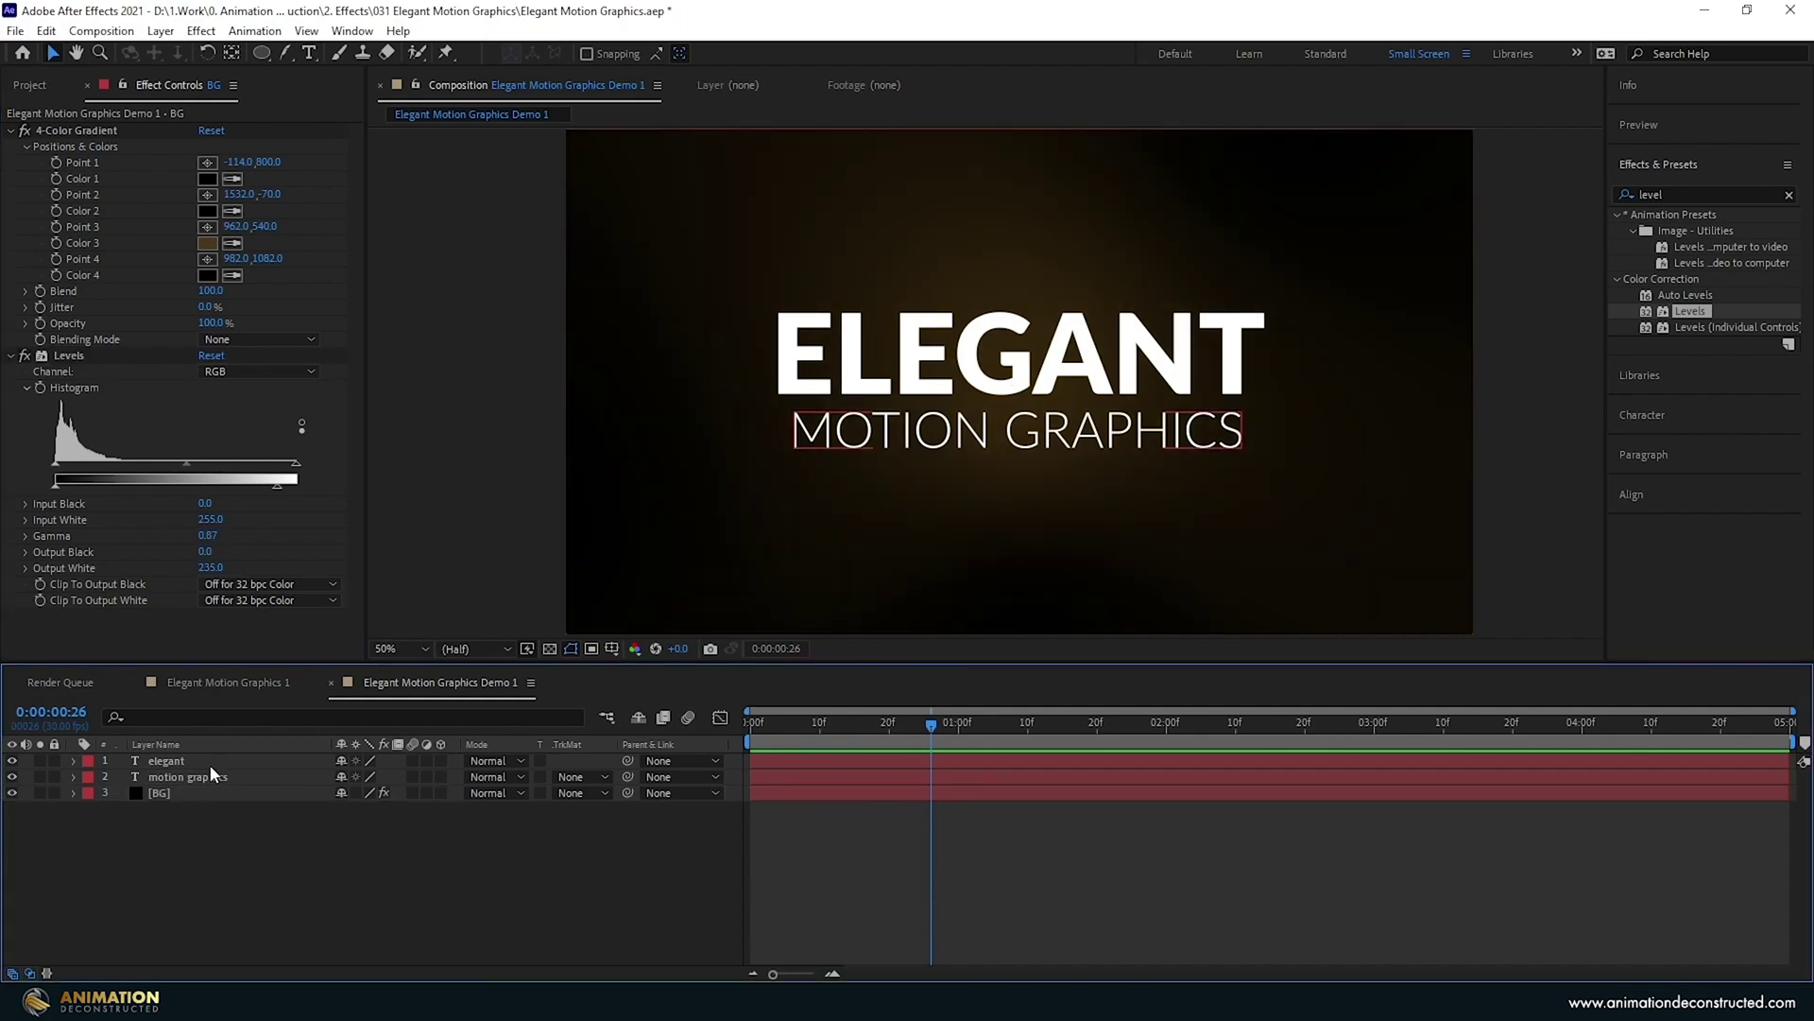
pyautogui.click(177, 762)
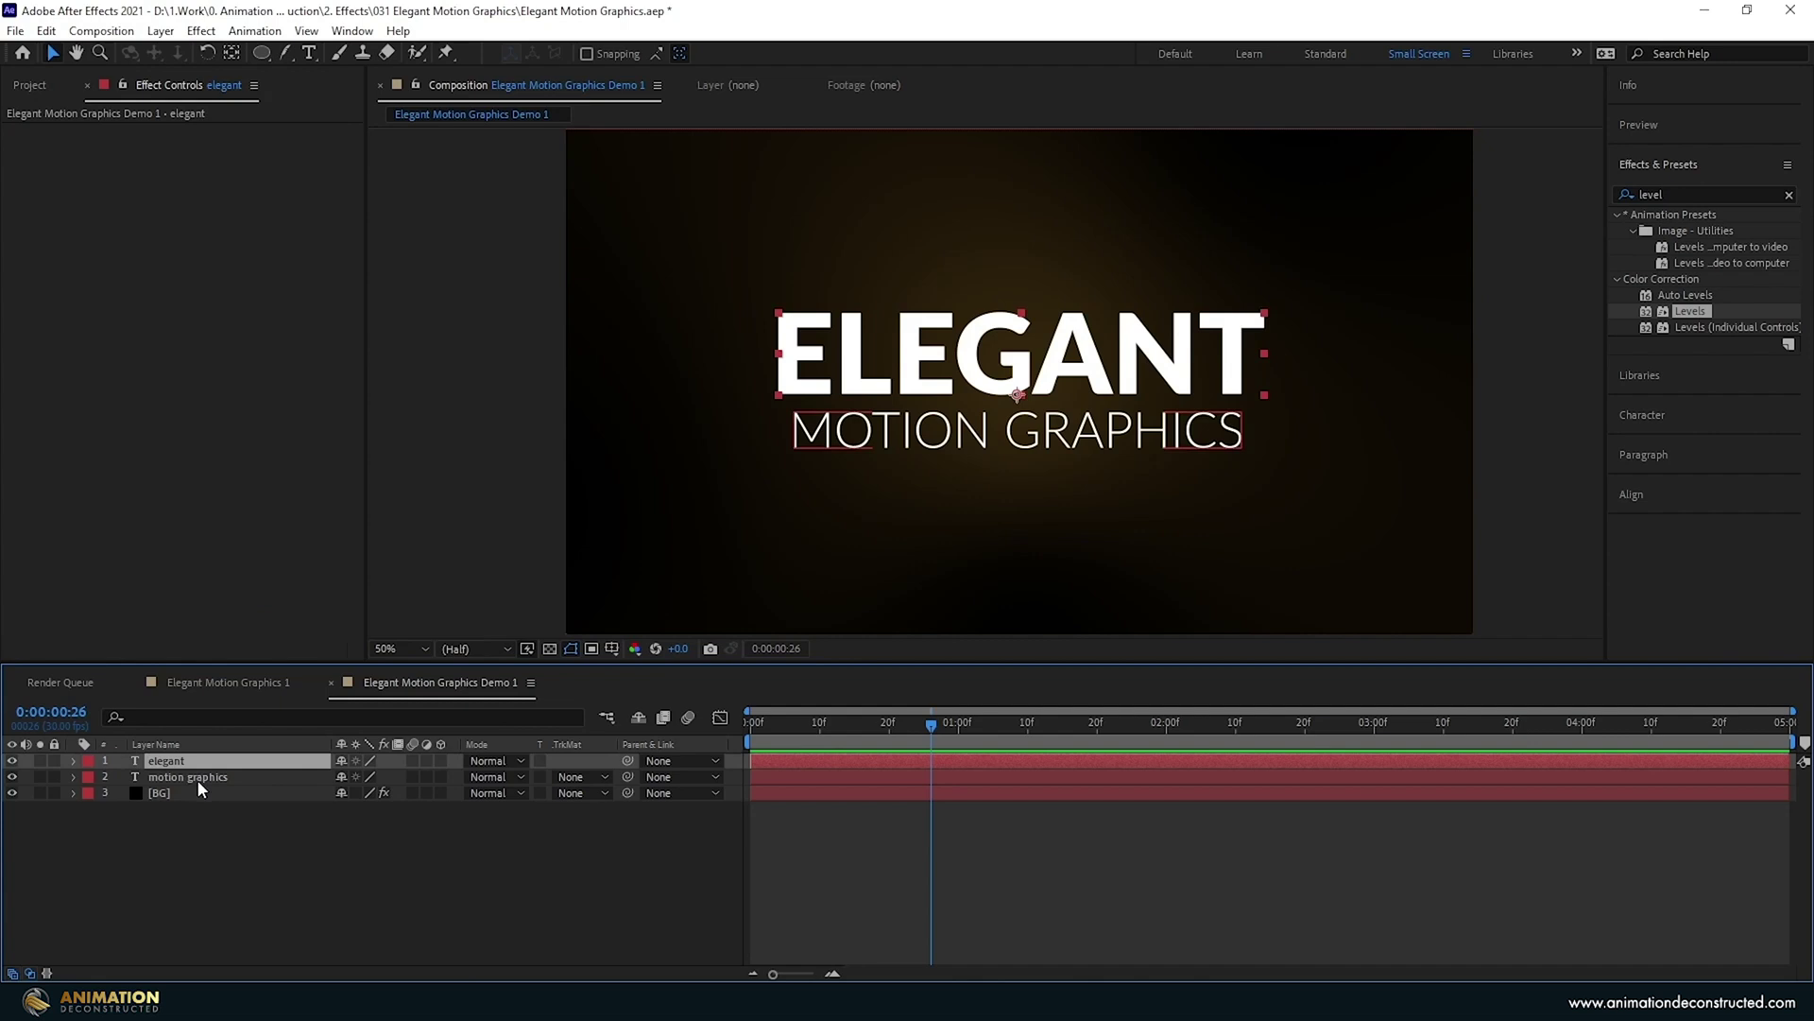
pyautogui.press('p')
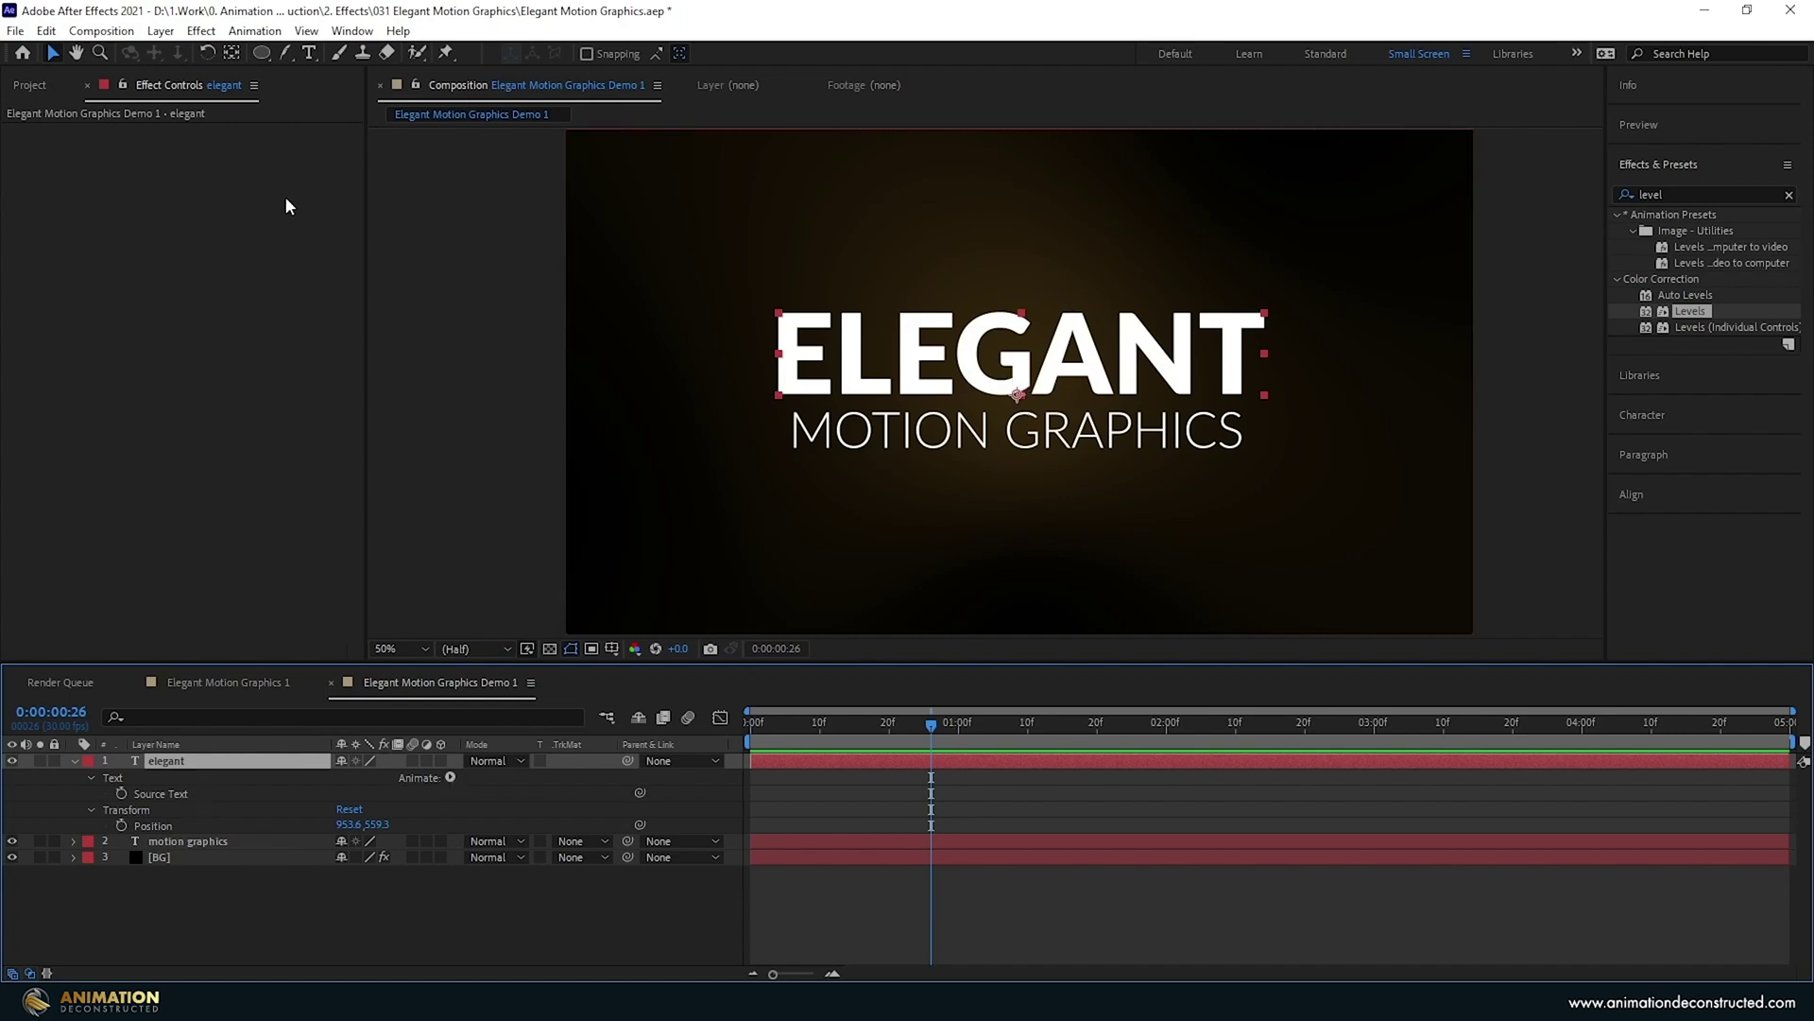
pyautogui.click(230, 57)
pyautogui.hotkey('ctrl', 'alt', 'Home')
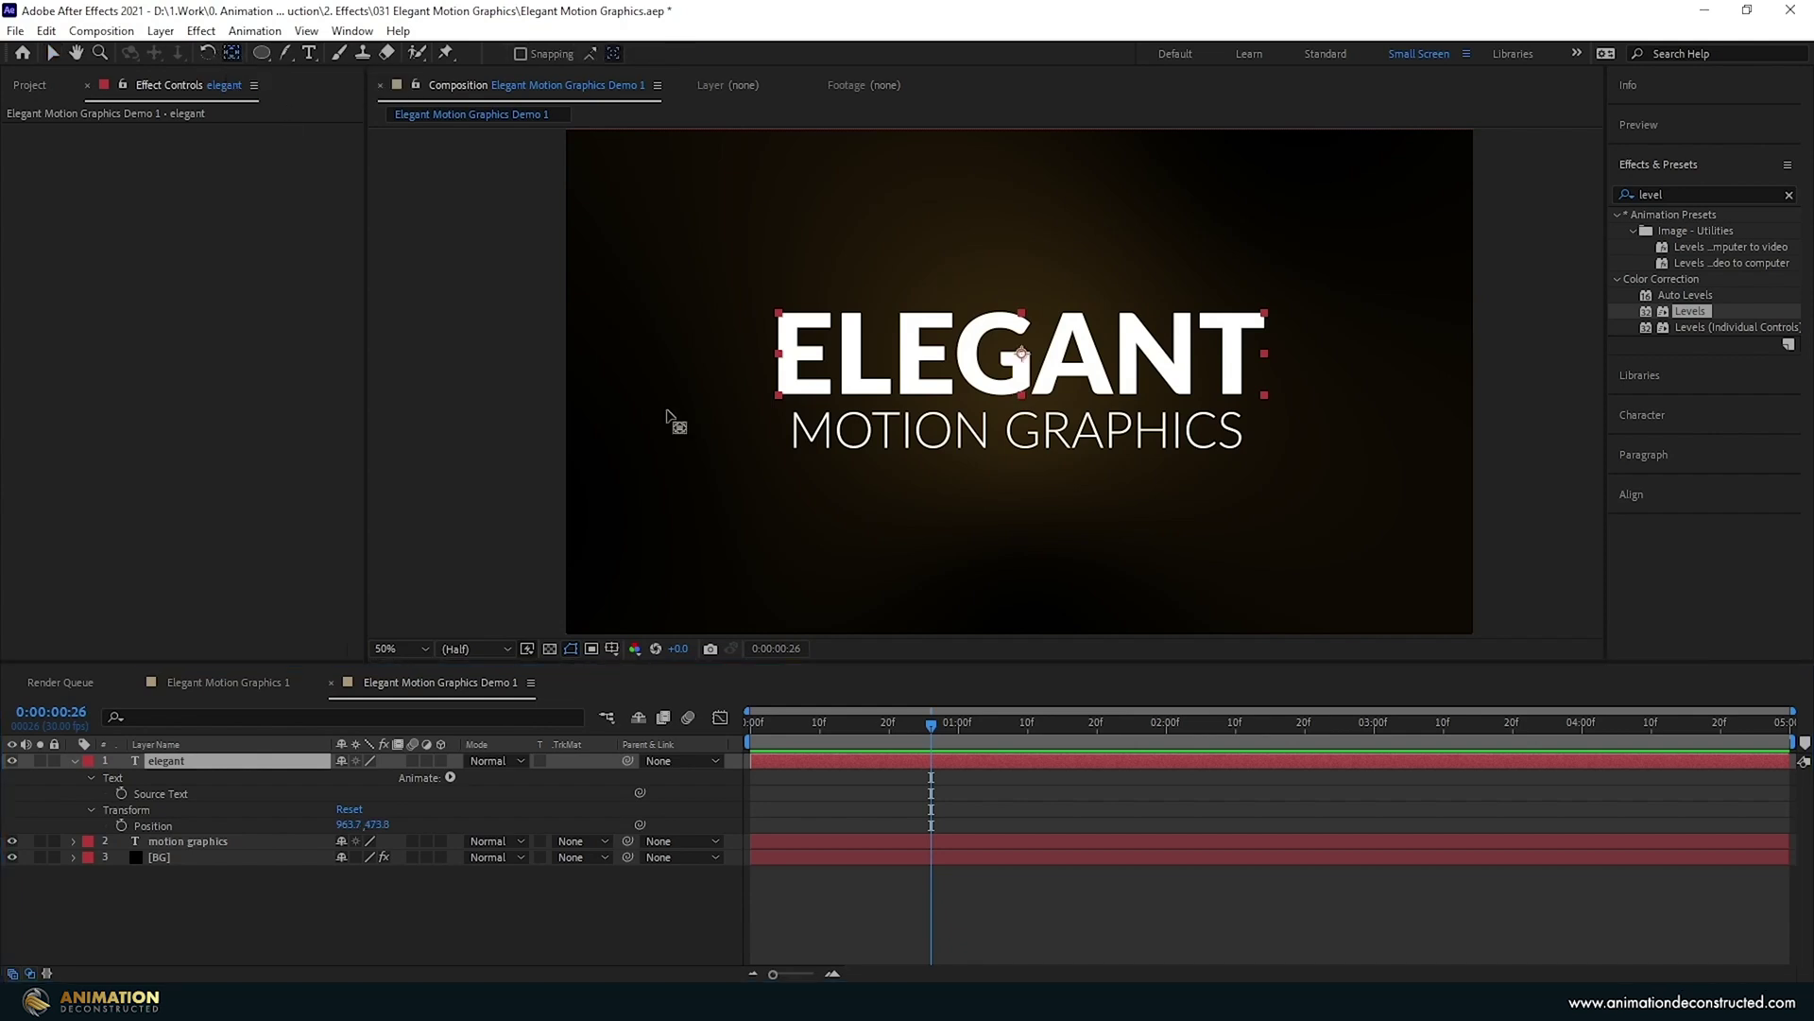
pyautogui.click(225, 842)
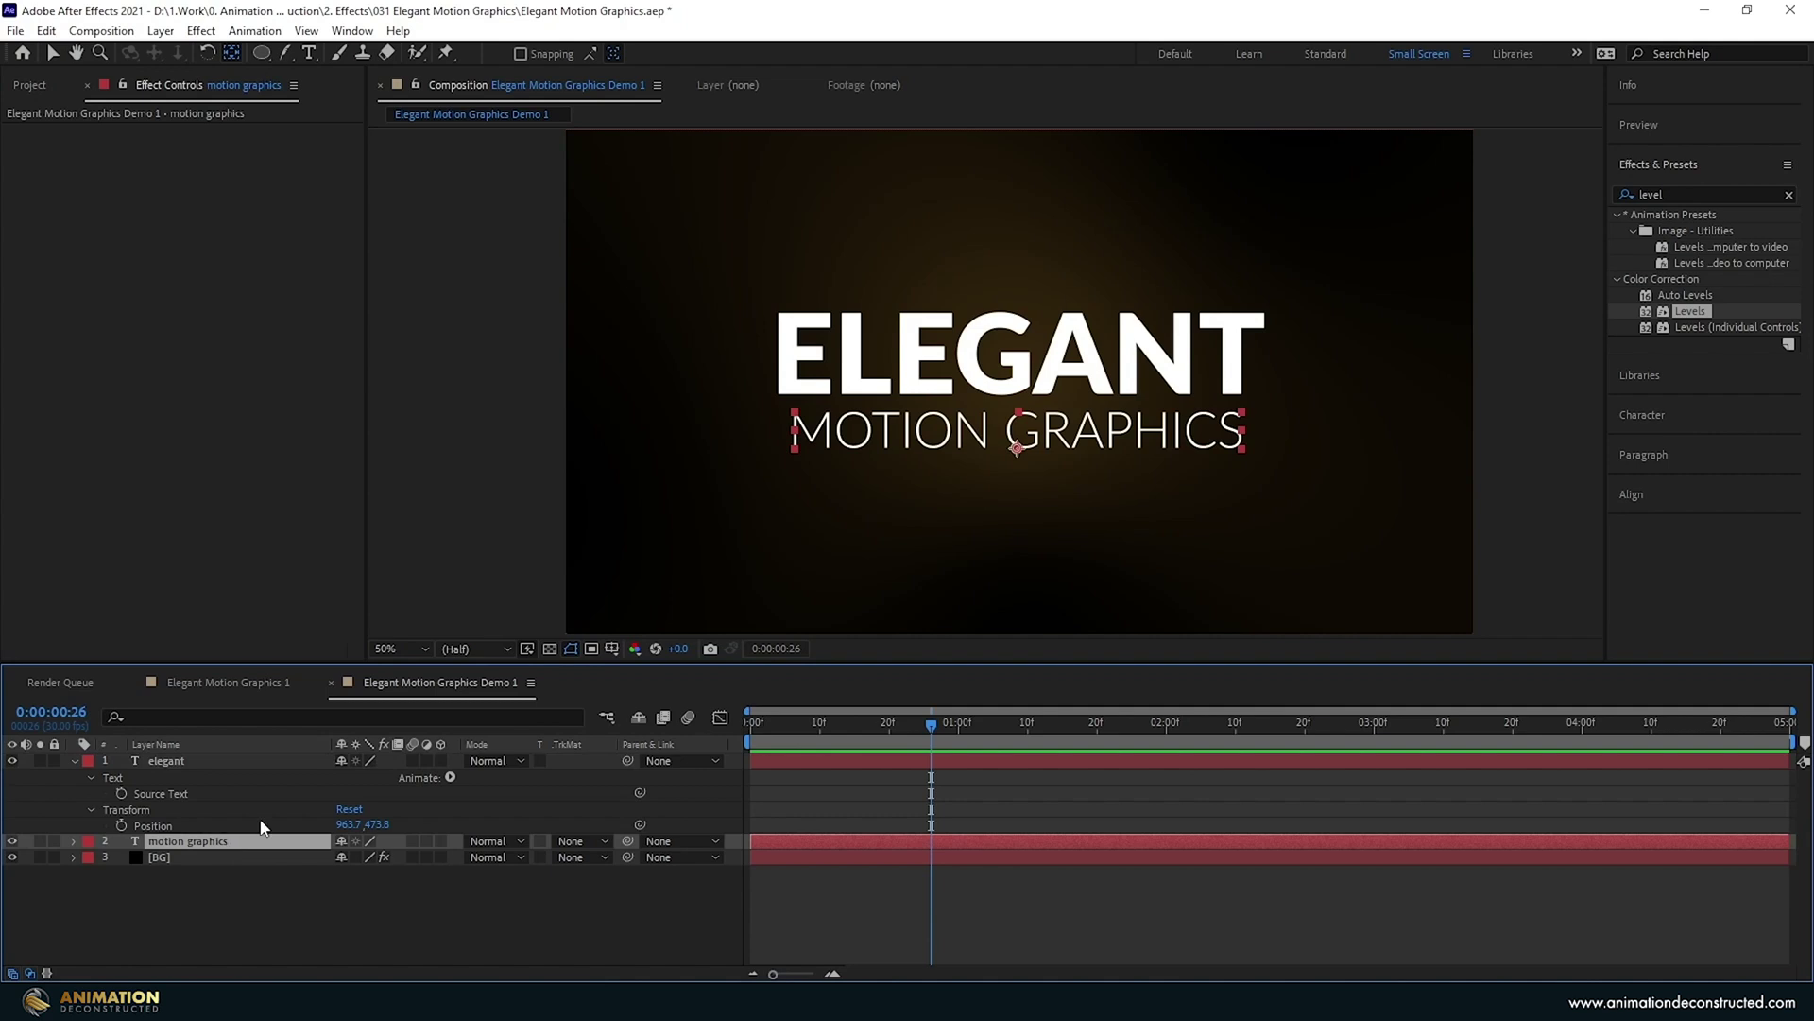
pyautogui.hotkey('ctrl', 'alt', 'Home')
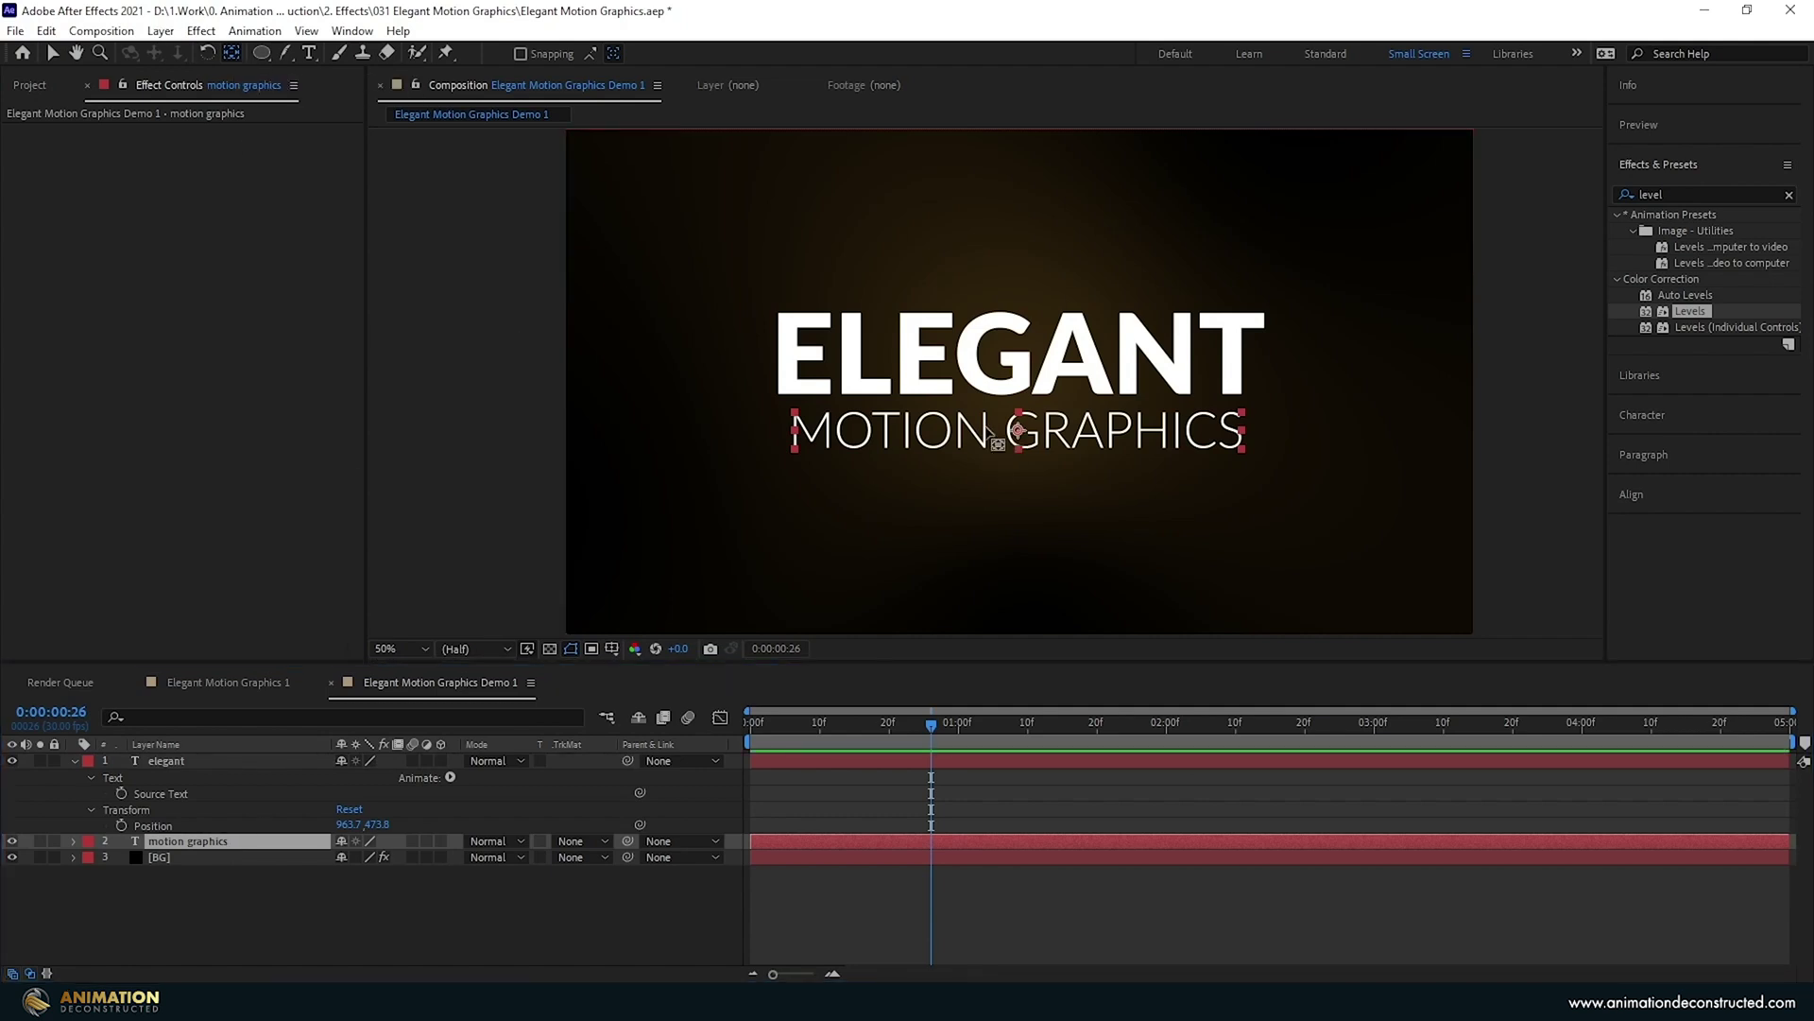
# Add an Opacity text animator to the elegant layer and set its opacity to 0%.
pyautogui.click(284, 761)
pyautogui.click(452, 777)
pyautogui.click(521, 527)
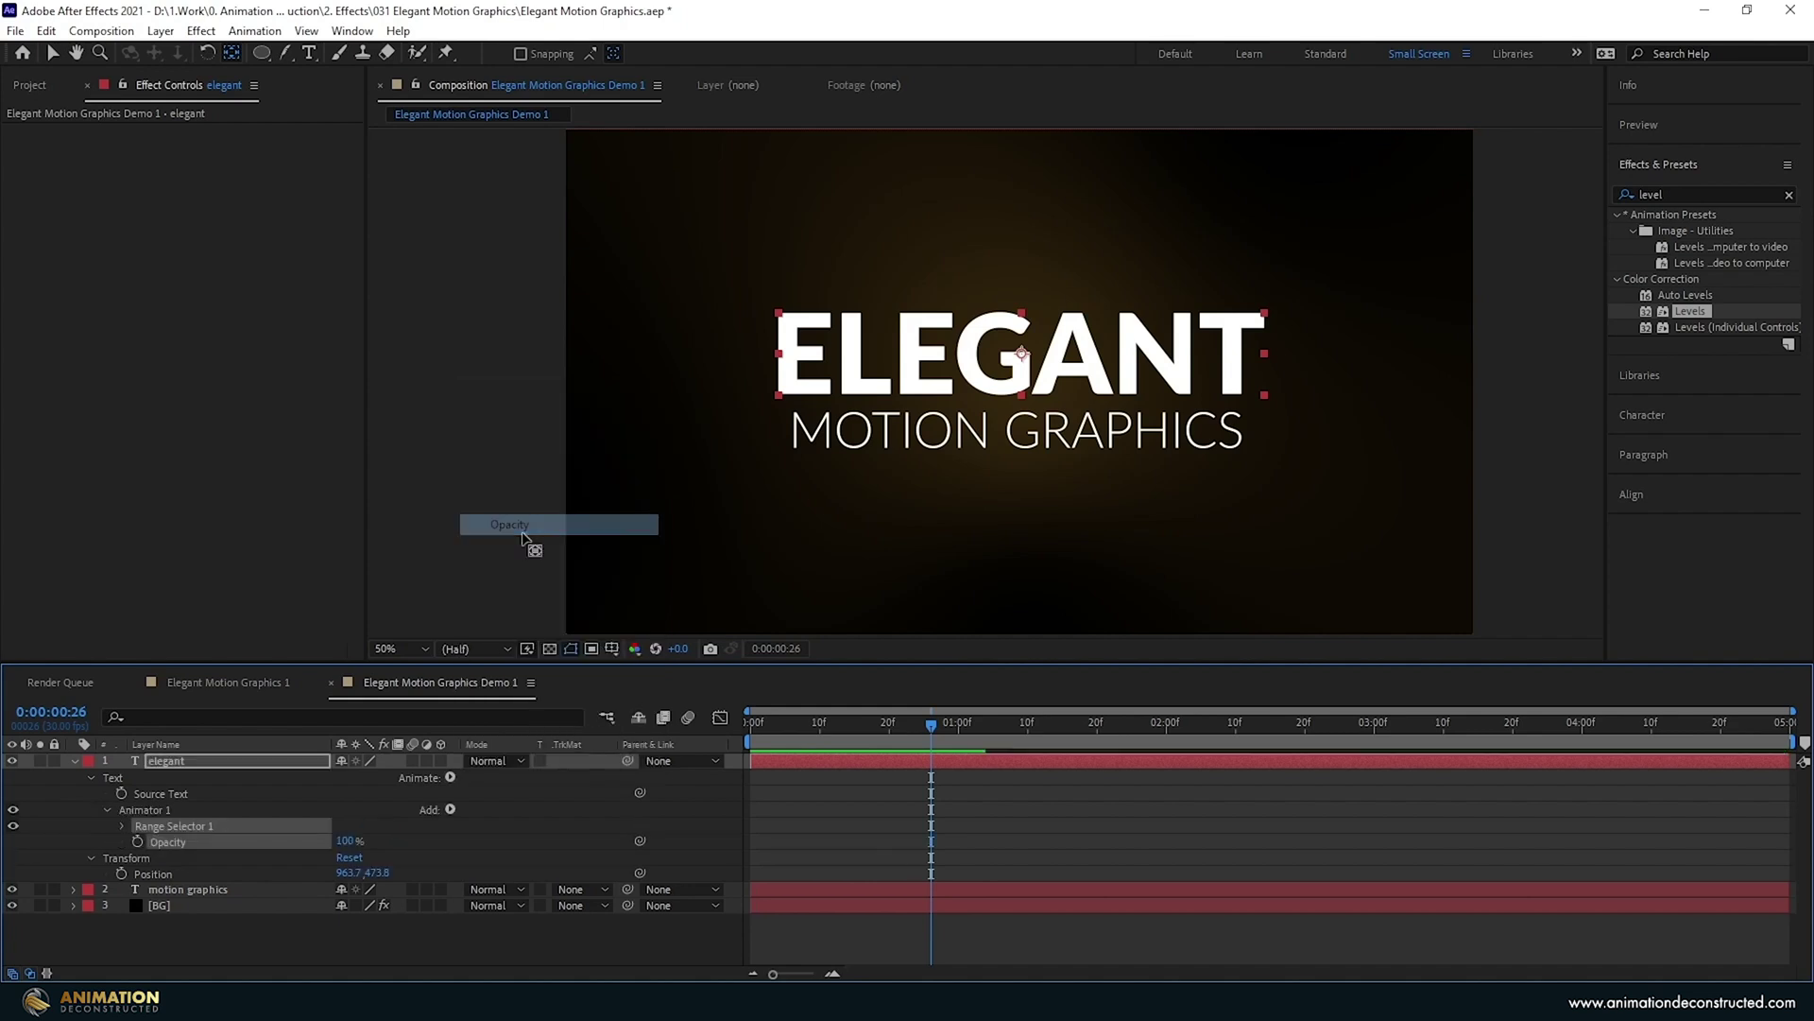
pyautogui.click(346, 841)
pyautogui.write('0')
pyautogui.press('Return')
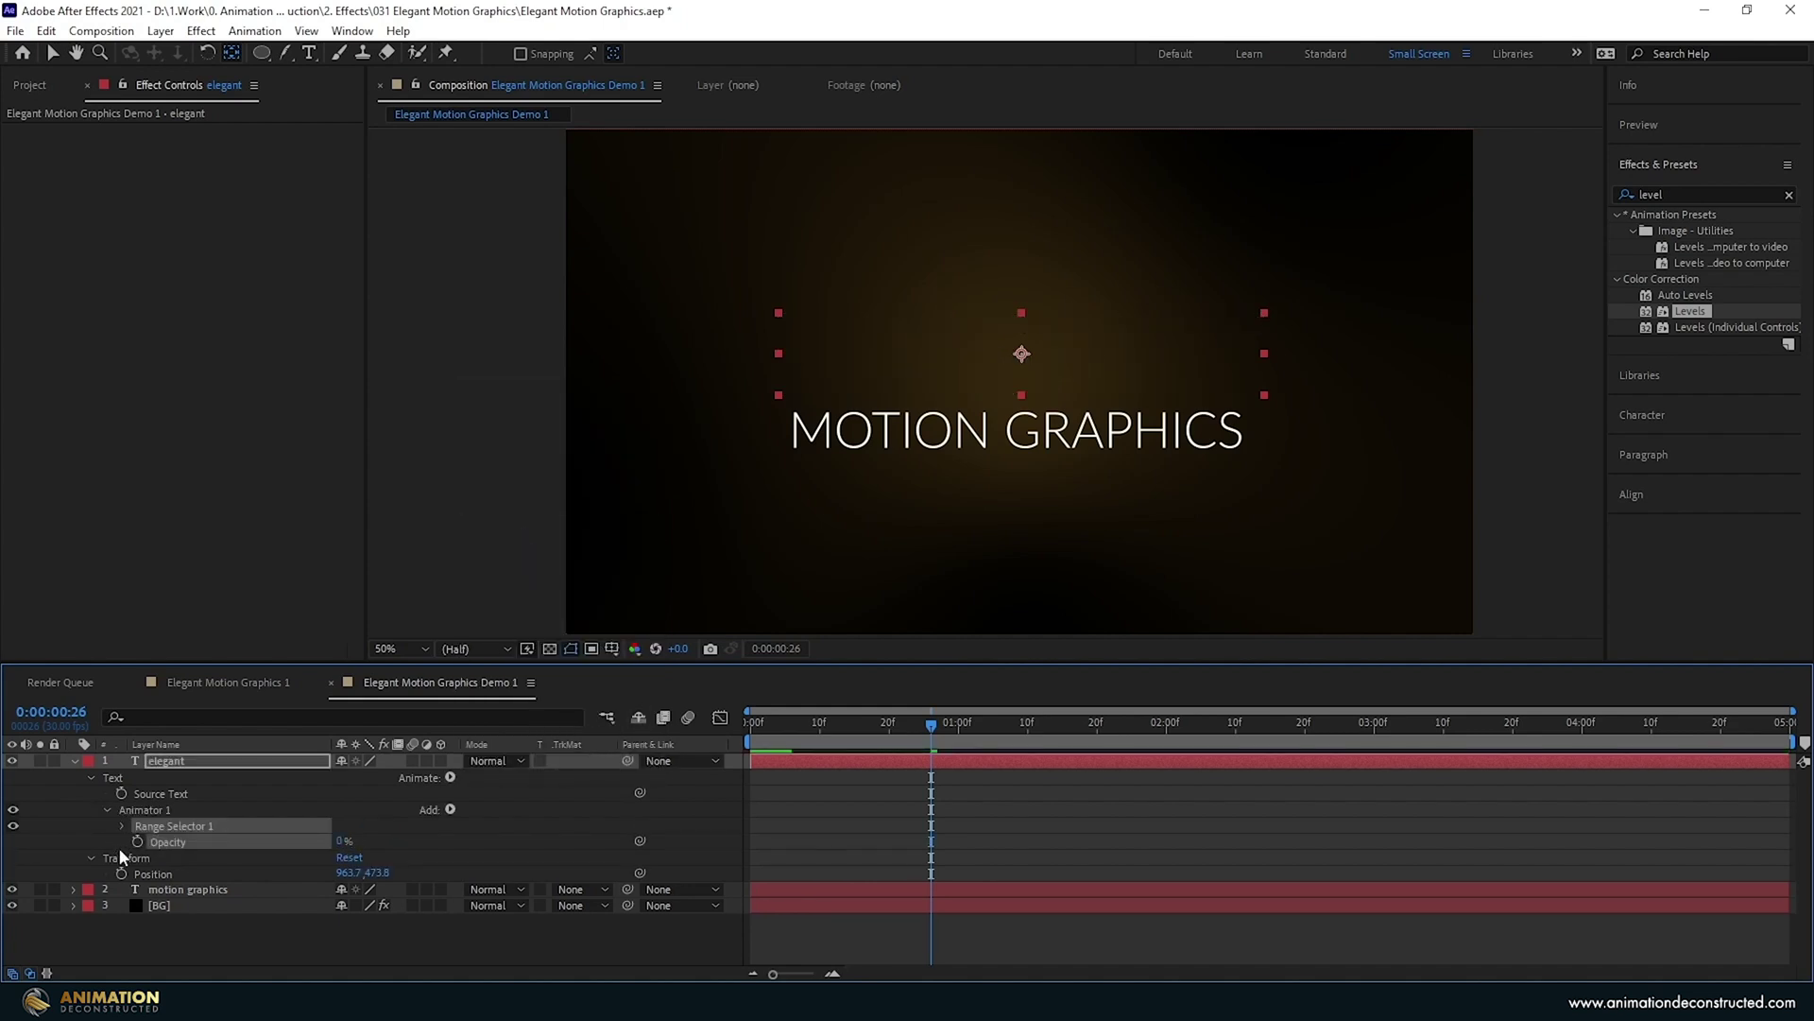
# Keyframe the elegant layer's Range Selector Start from 0% at 0:00 to 100% at 1:00 with Easy Ease.
pyautogui.click(123, 826)
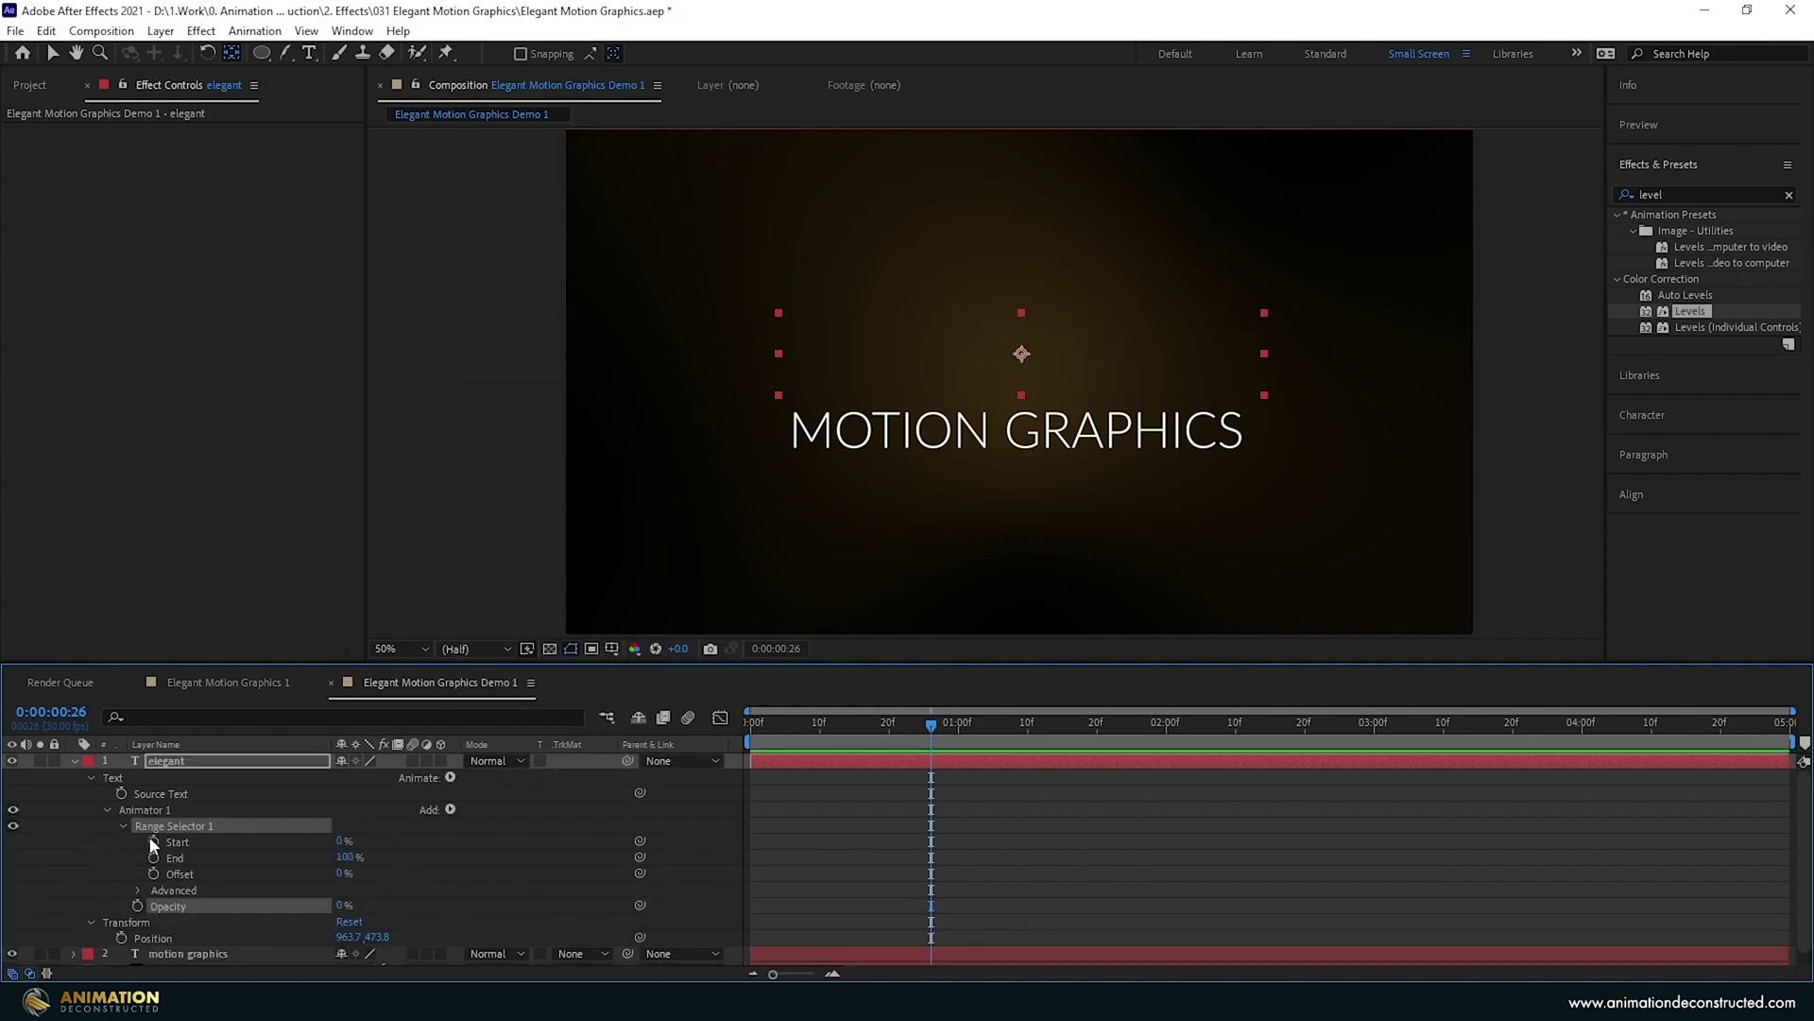
pyautogui.press('Home')
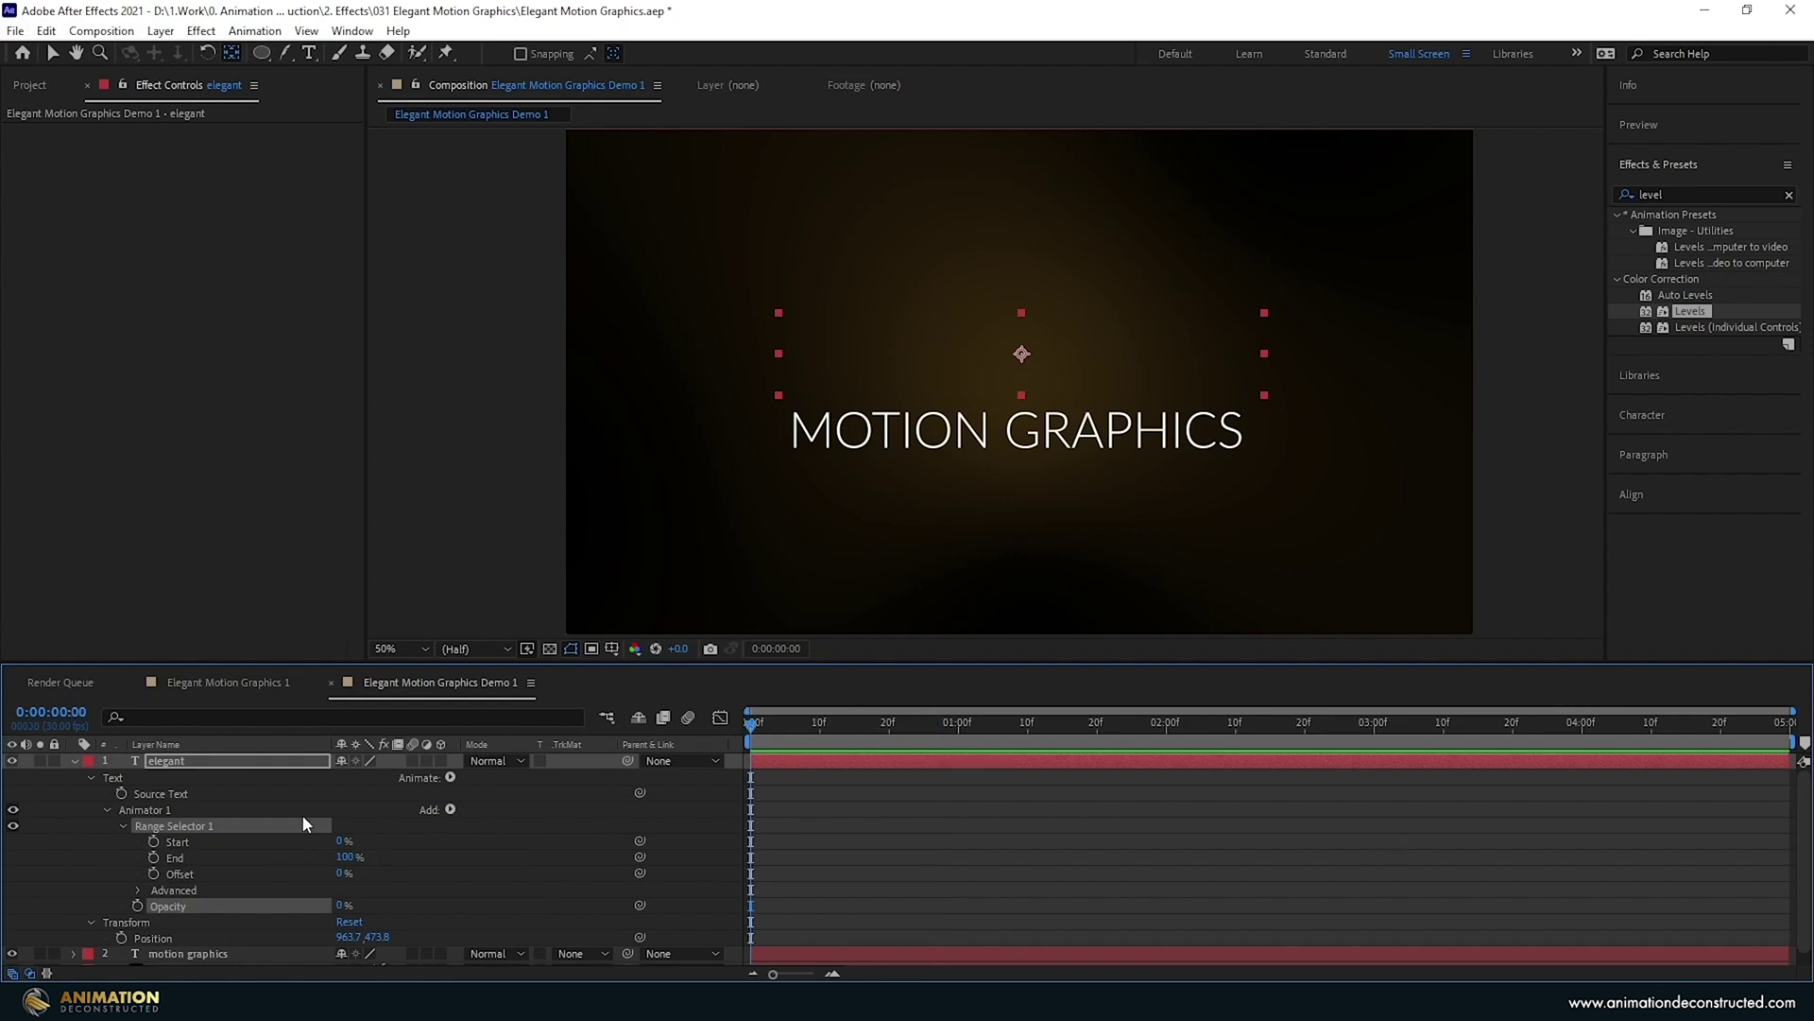
pyautogui.click(153, 841)
pyautogui.moveTo(750, 727); pyautogui.dragTo(959, 742)
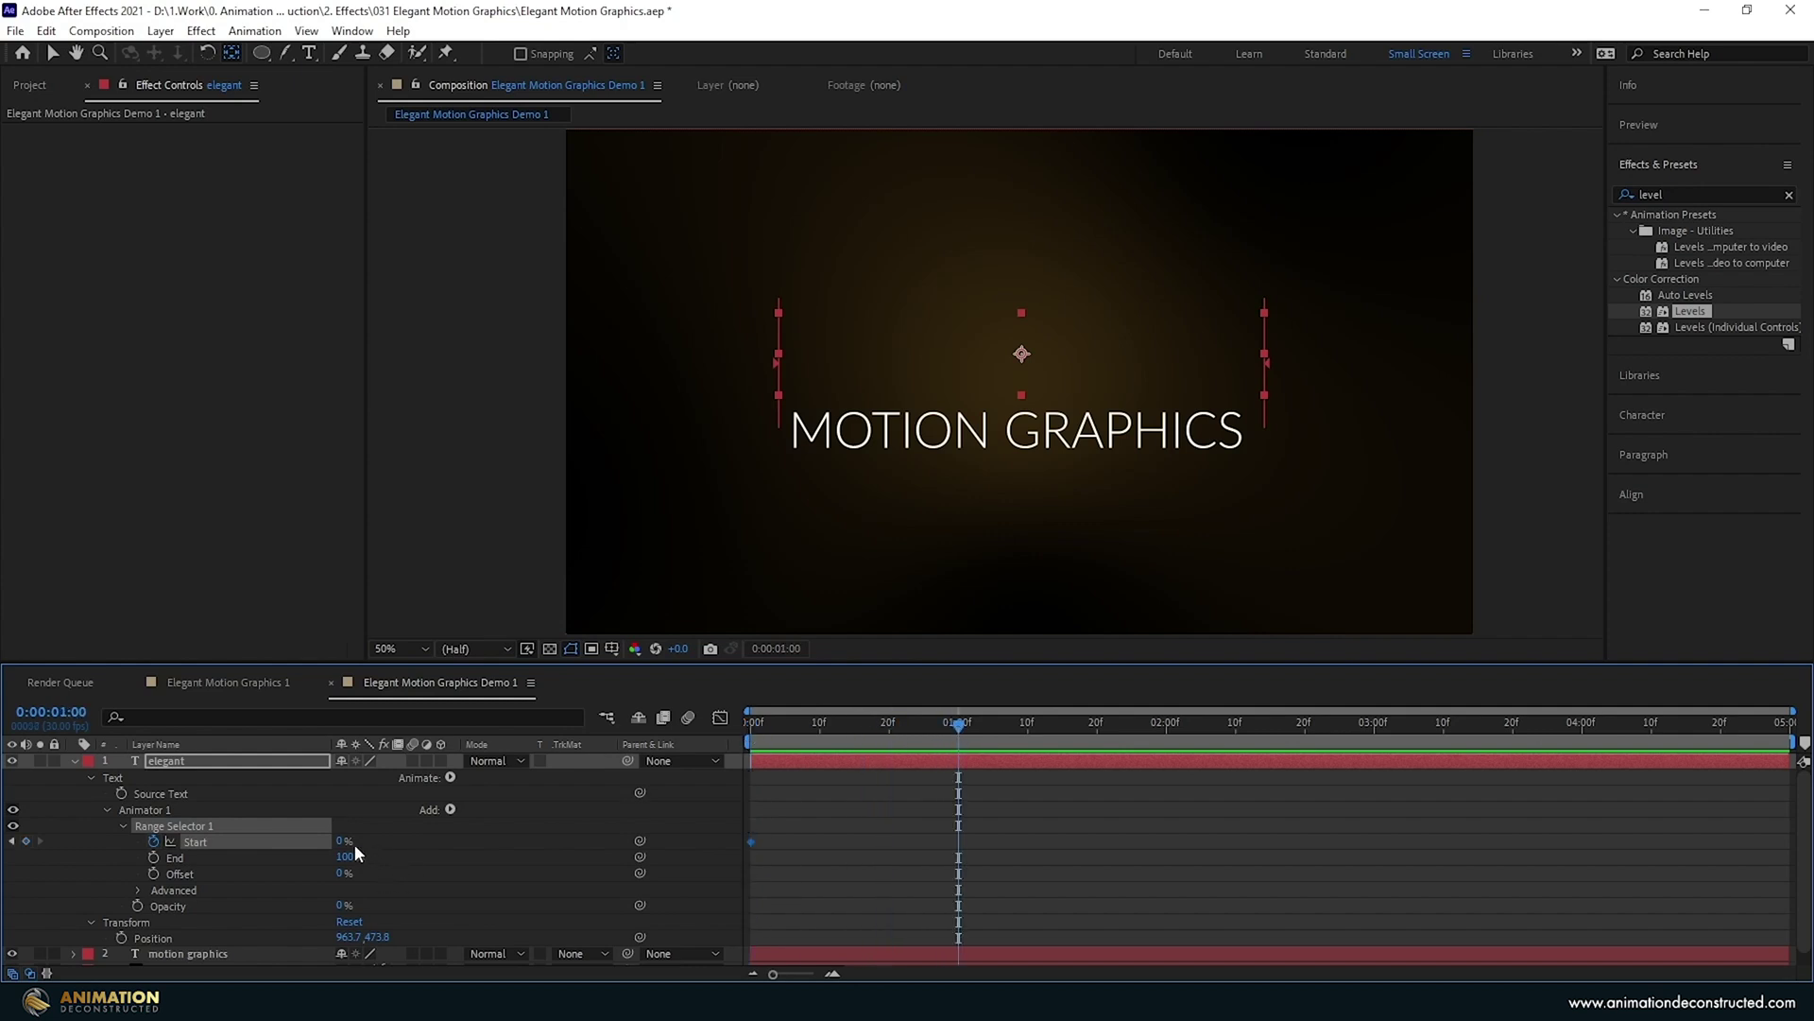
pyautogui.moveTo(342, 841); pyautogui.dragTo(742, 845)
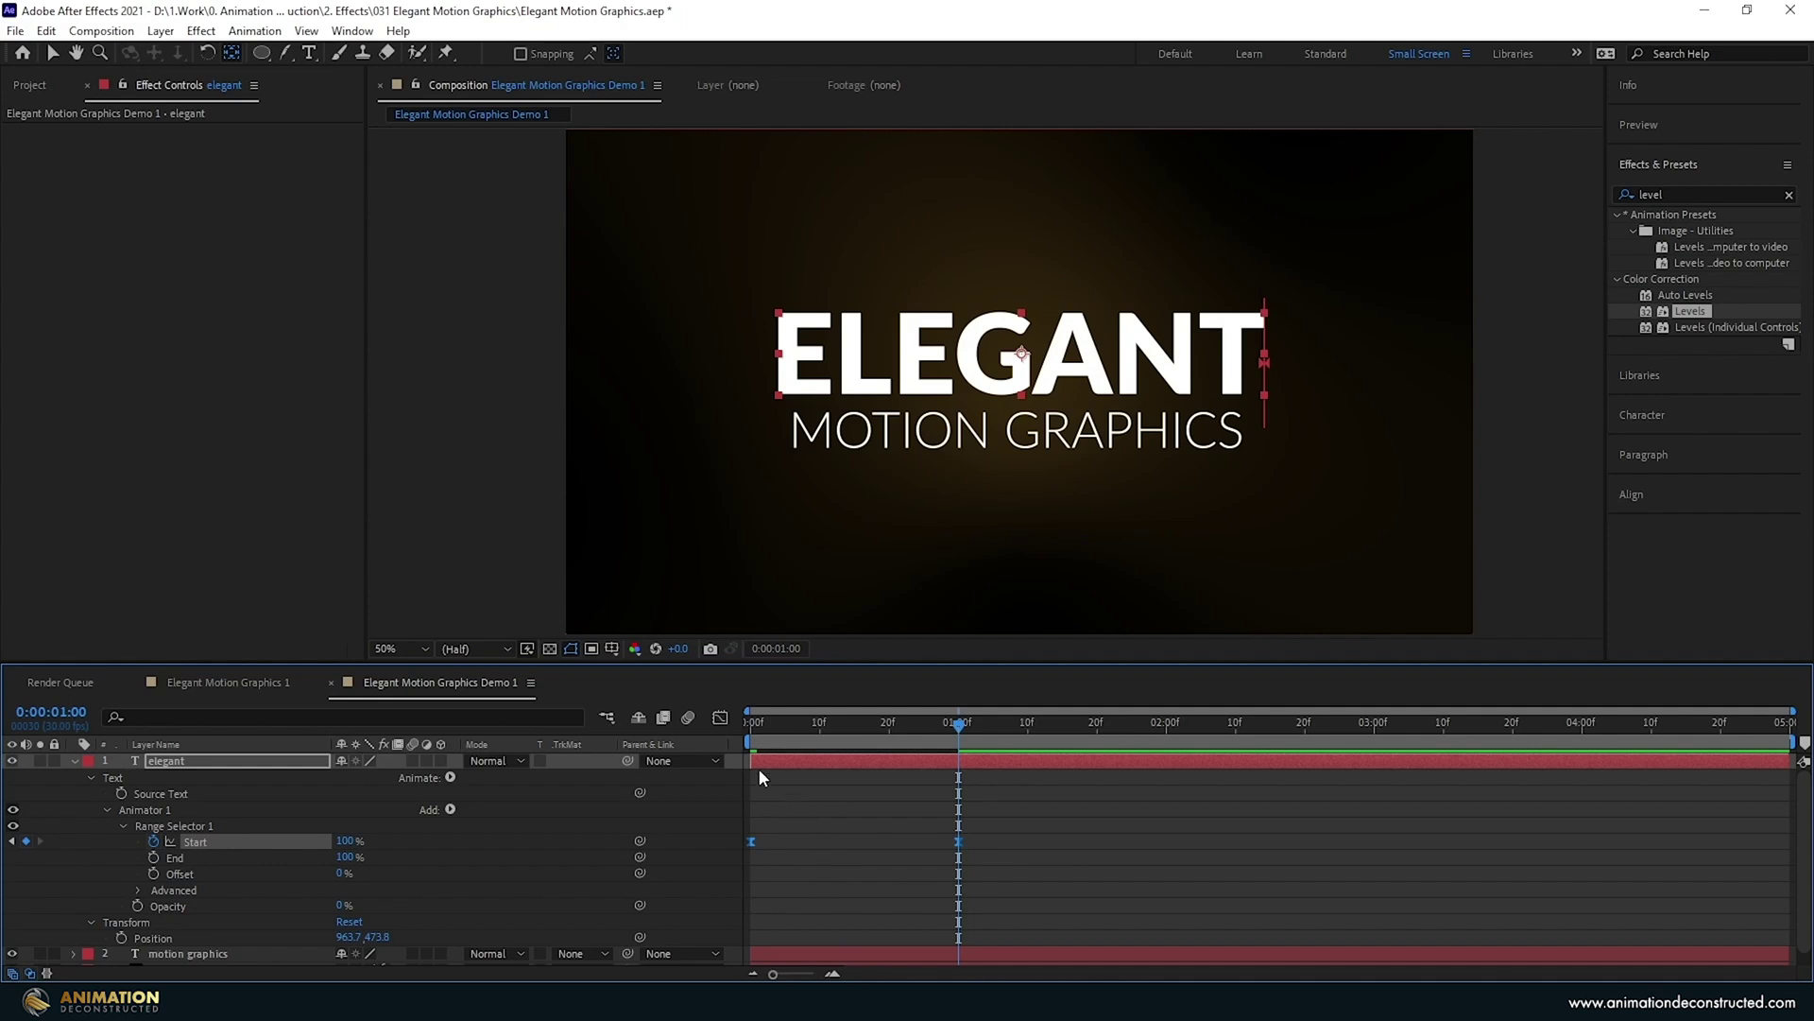
# Reshape the Start keyframes' speed graph to peak early and ease out slowly by lengthening the last keyframe's incoming influence.
pyautogui.click(722, 720)
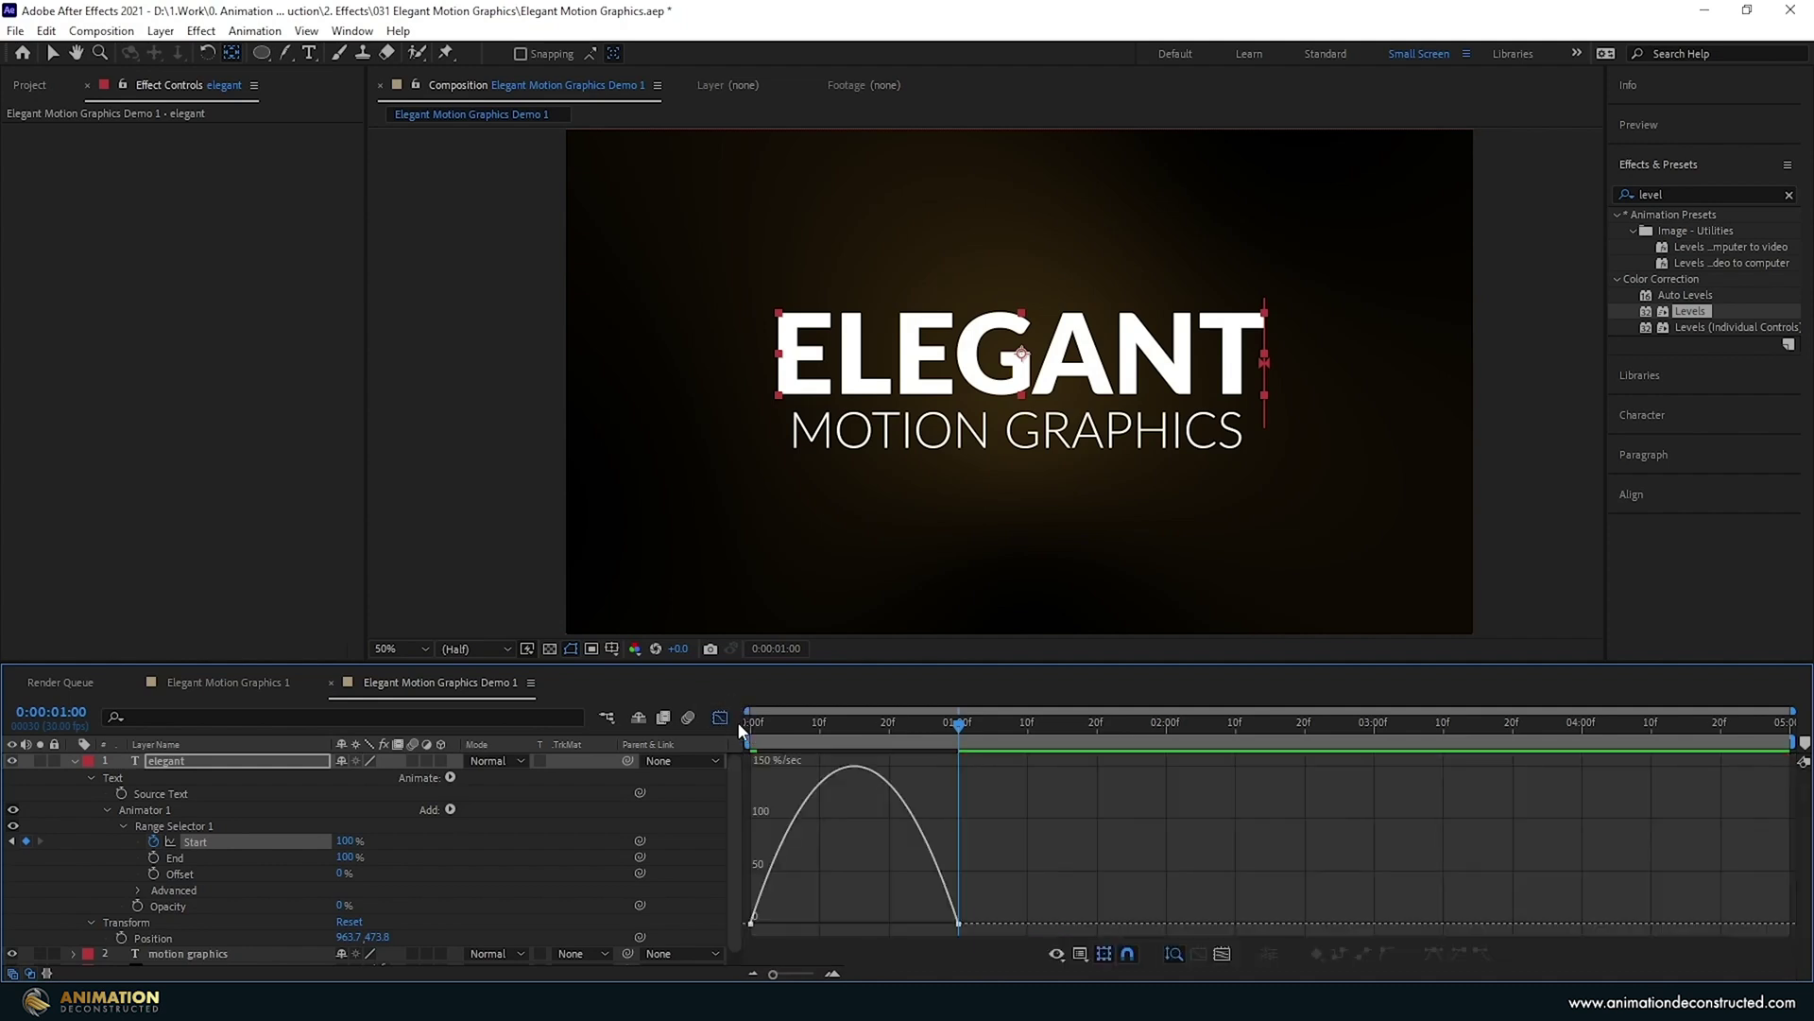
pyautogui.click(1094, 957)
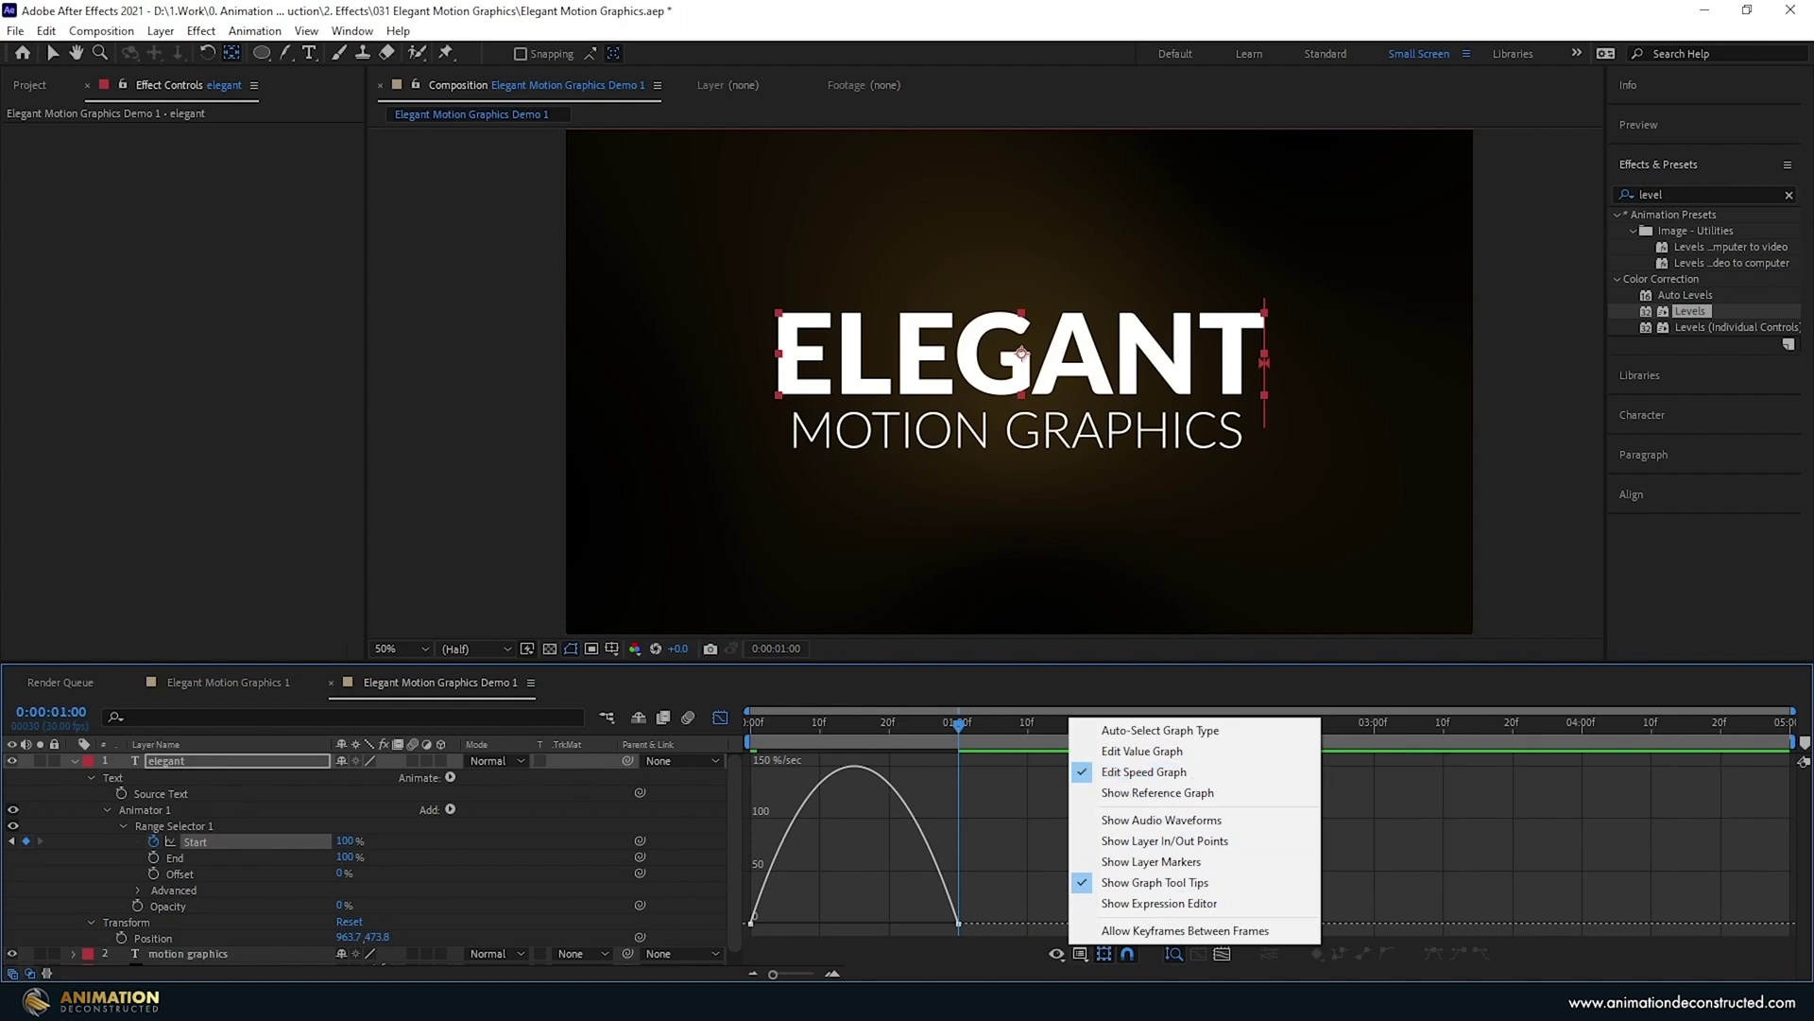
pyautogui.click(997, 921)
pyautogui.moveTo(1000, 903); pyautogui.dragTo(737, 945)
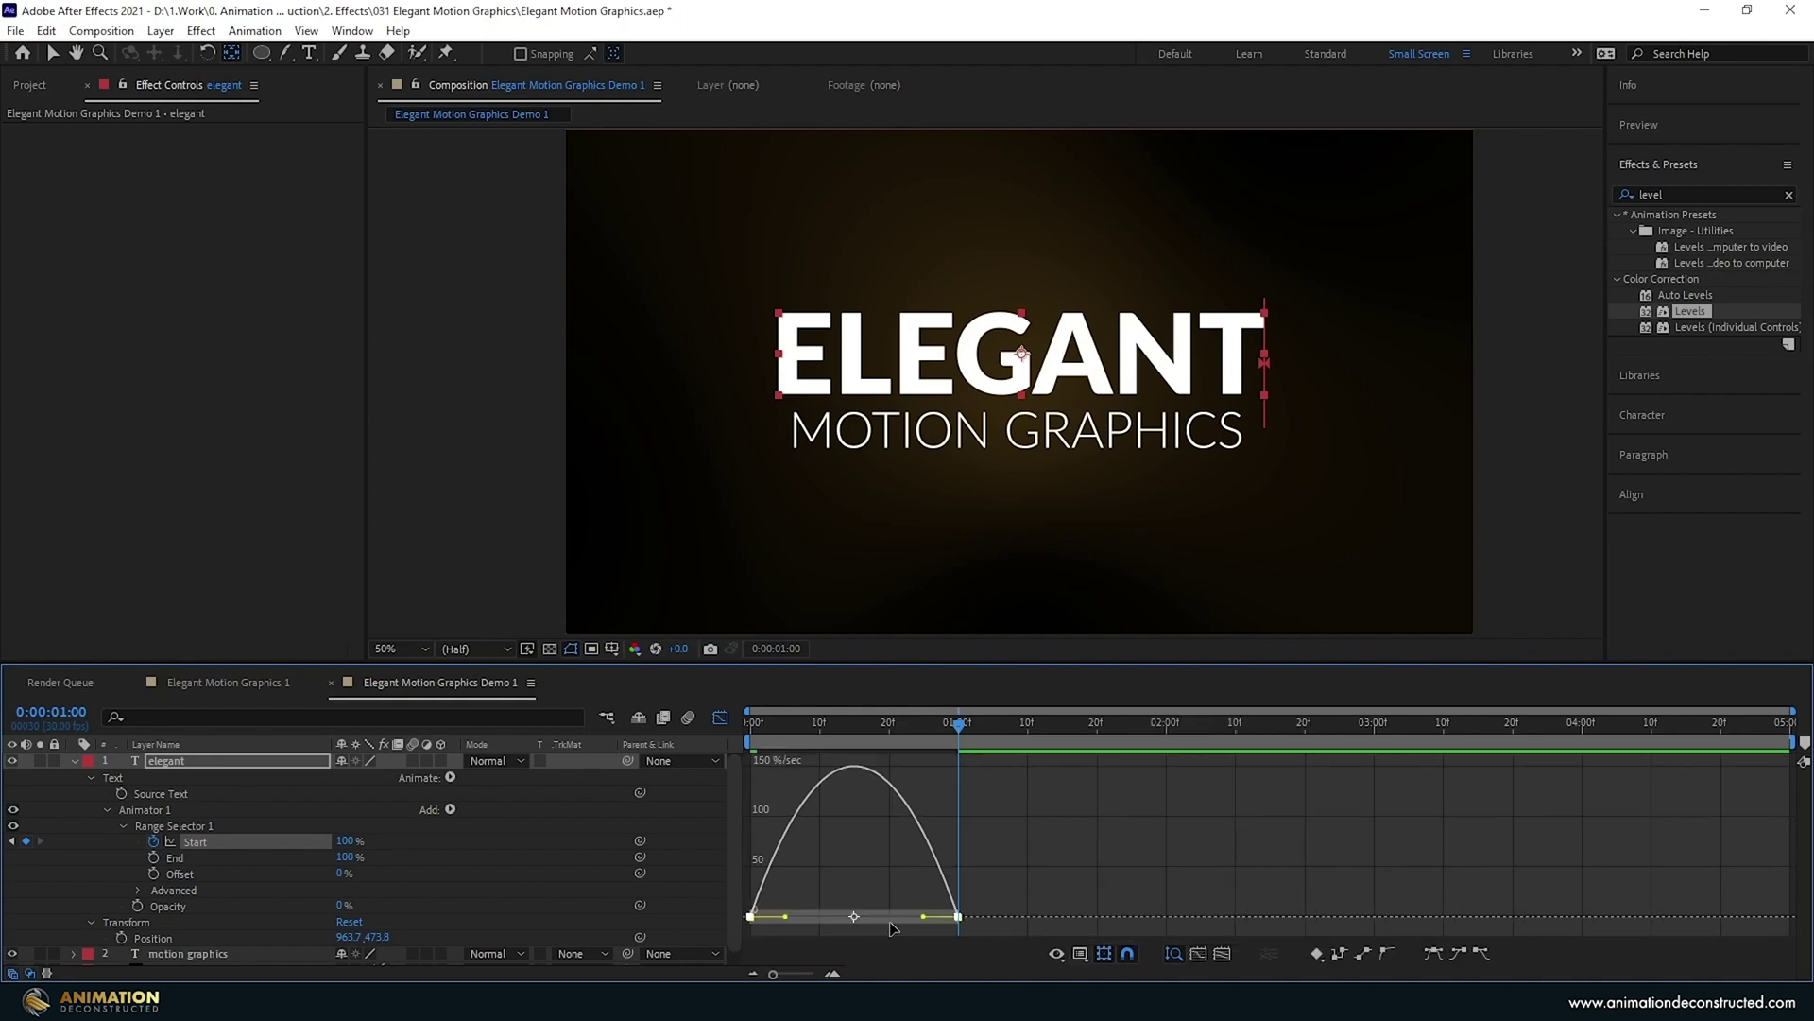
pyautogui.moveTo(923, 916); pyautogui.dragTo(858, 917)
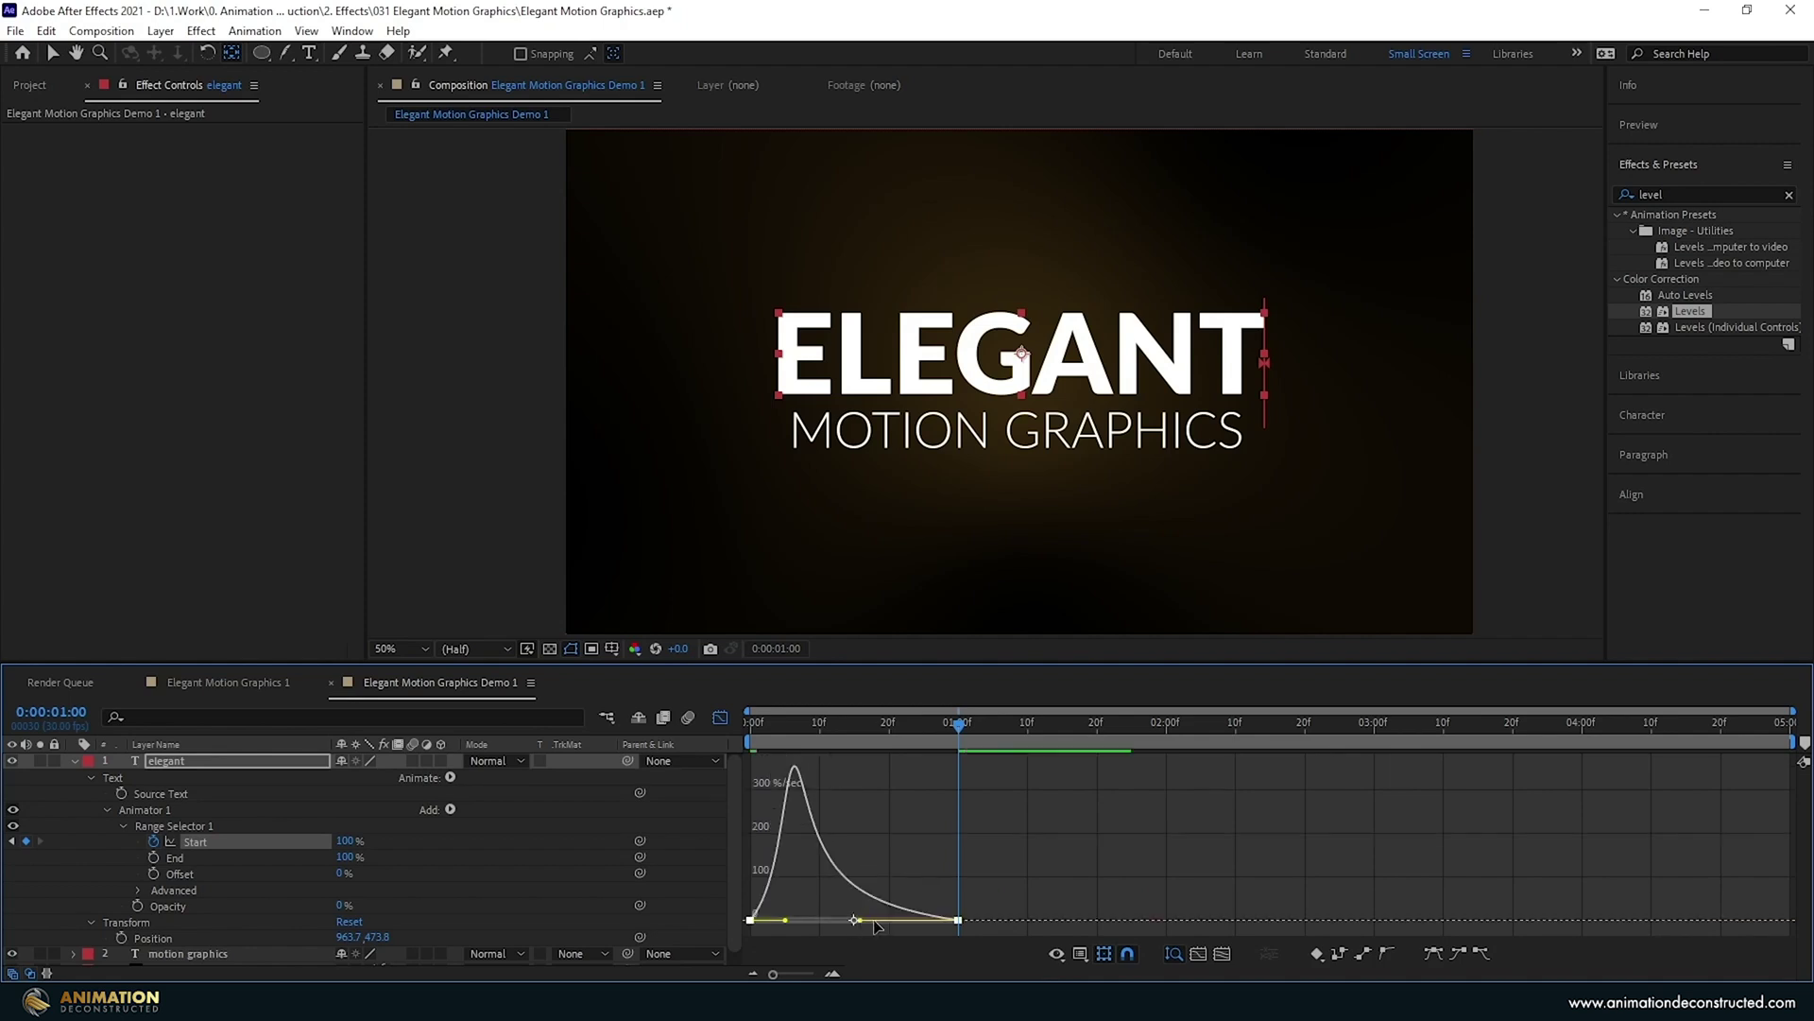
# Leave the graph view and preview the elegant text reveal from the start of the composition.
pyautogui.click(720, 718)
pyautogui.press('Home')
pyautogui.press('space')
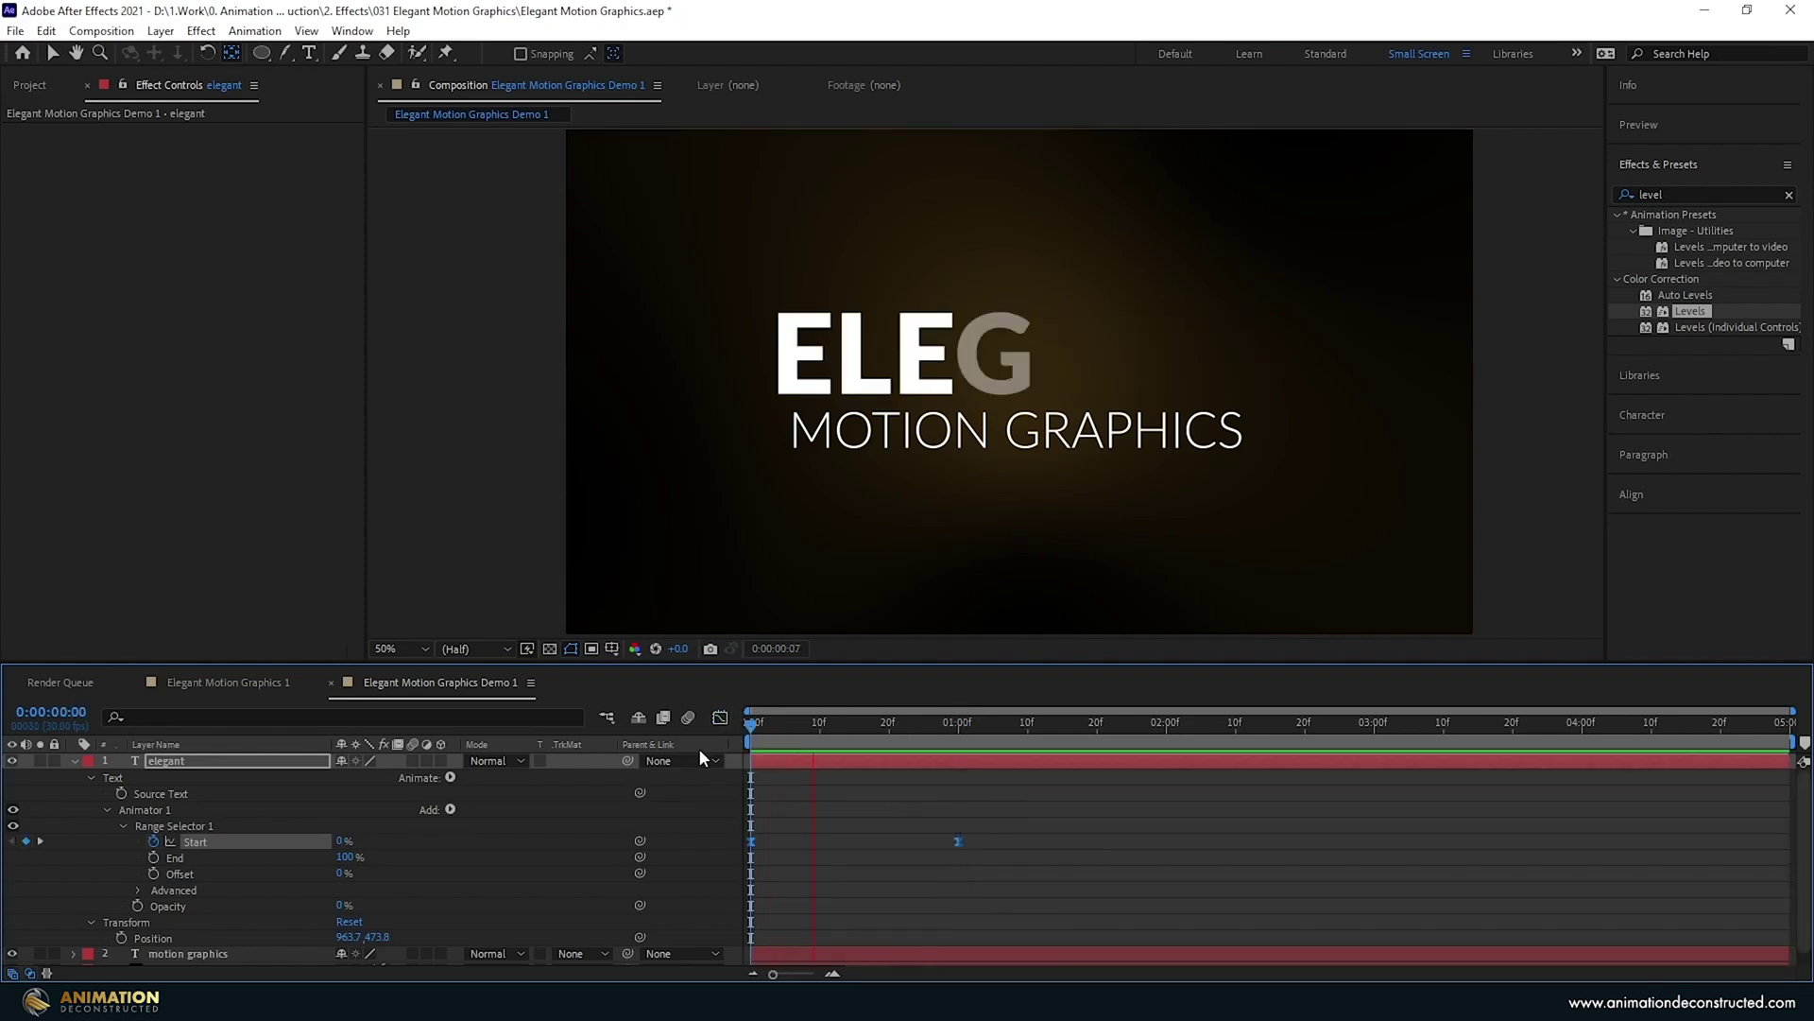
pyautogui.press('space')
# Keyframe the elegant layer's Scale from 150% at 0:00 to 100% at 1:00 with Easy Ease.
pyautogui.click(159, 762)
pyautogui.press('s')
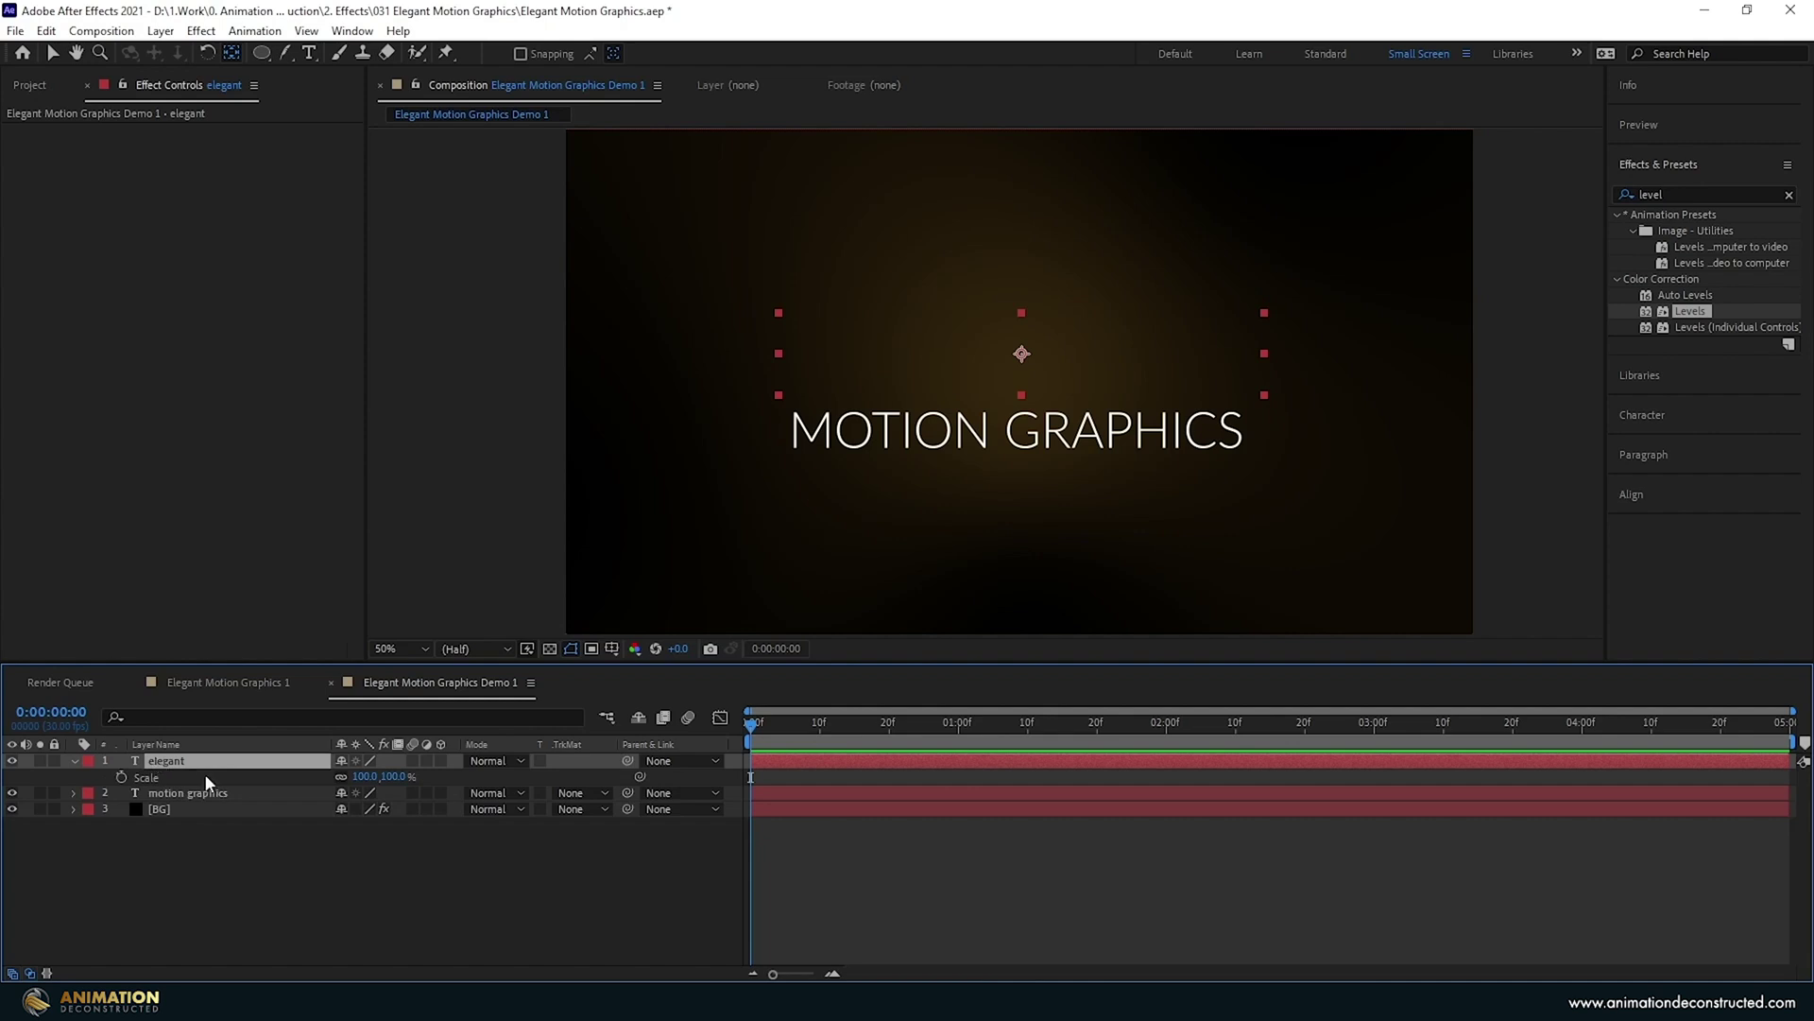
pyautogui.hotkey('shift', 'u')
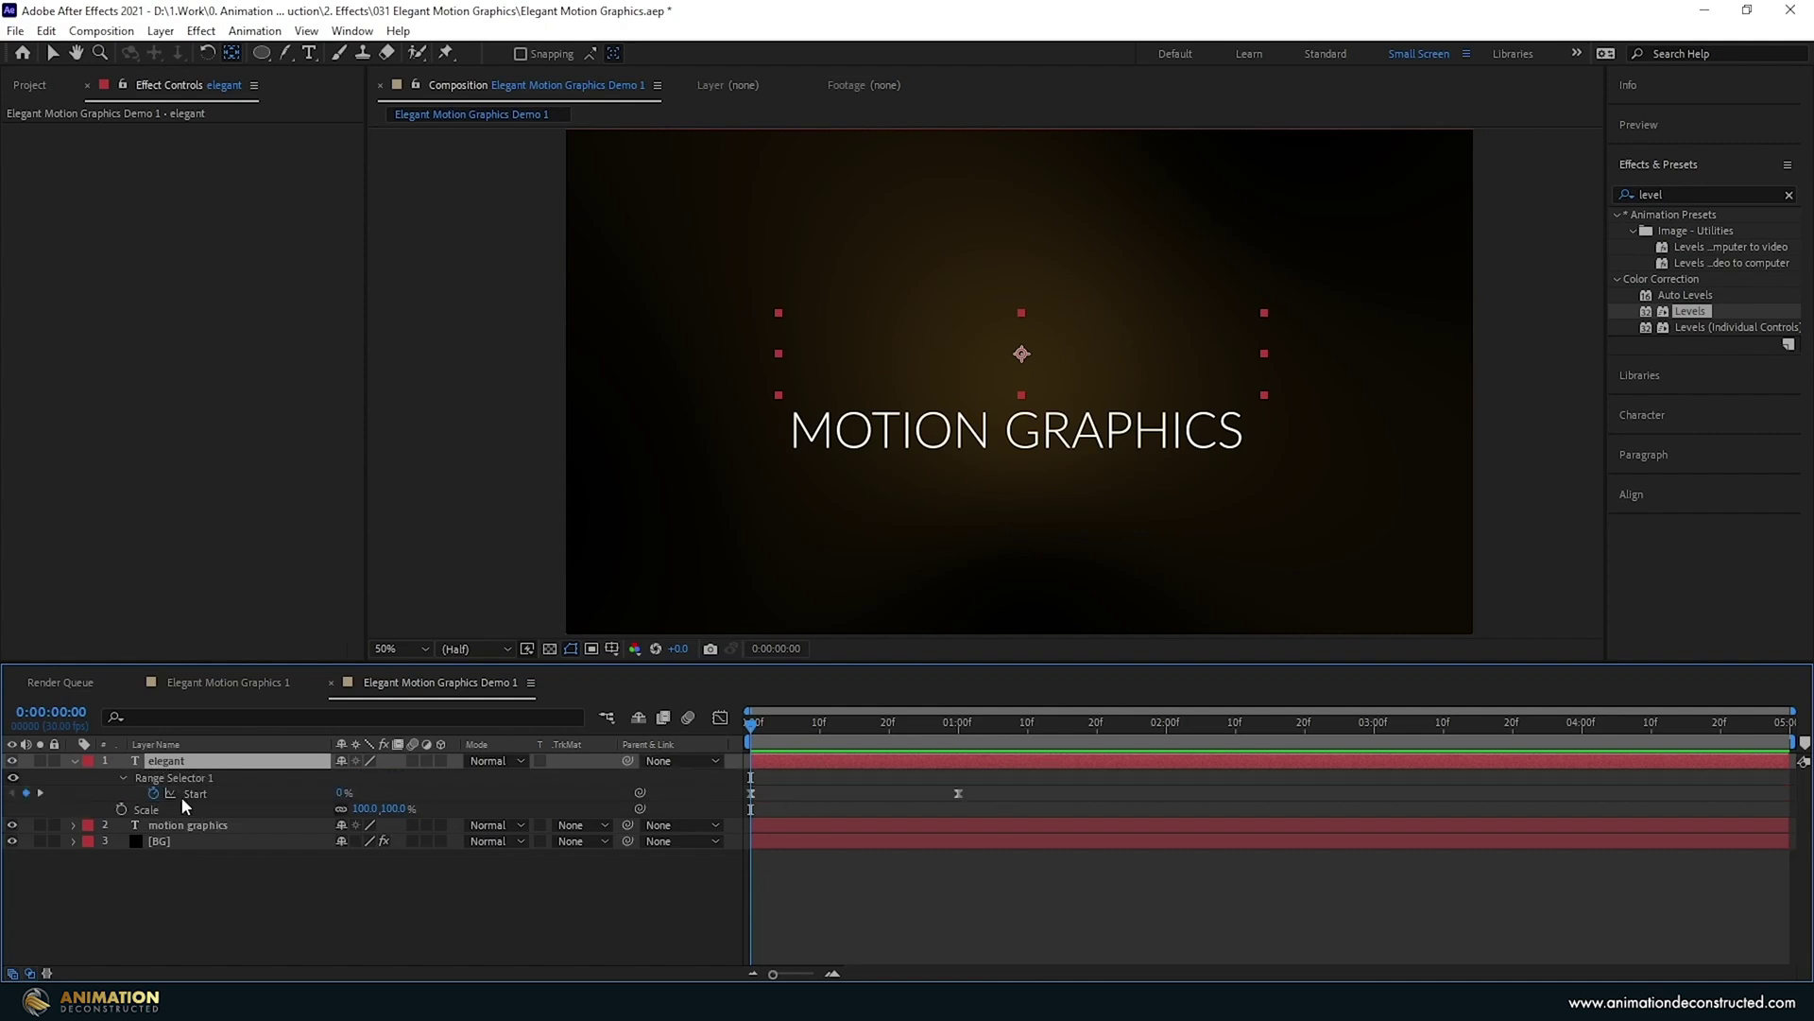
pyautogui.click(121, 809)
pyautogui.moveTo(750, 808); pyautogui.dragTo(959, 820)
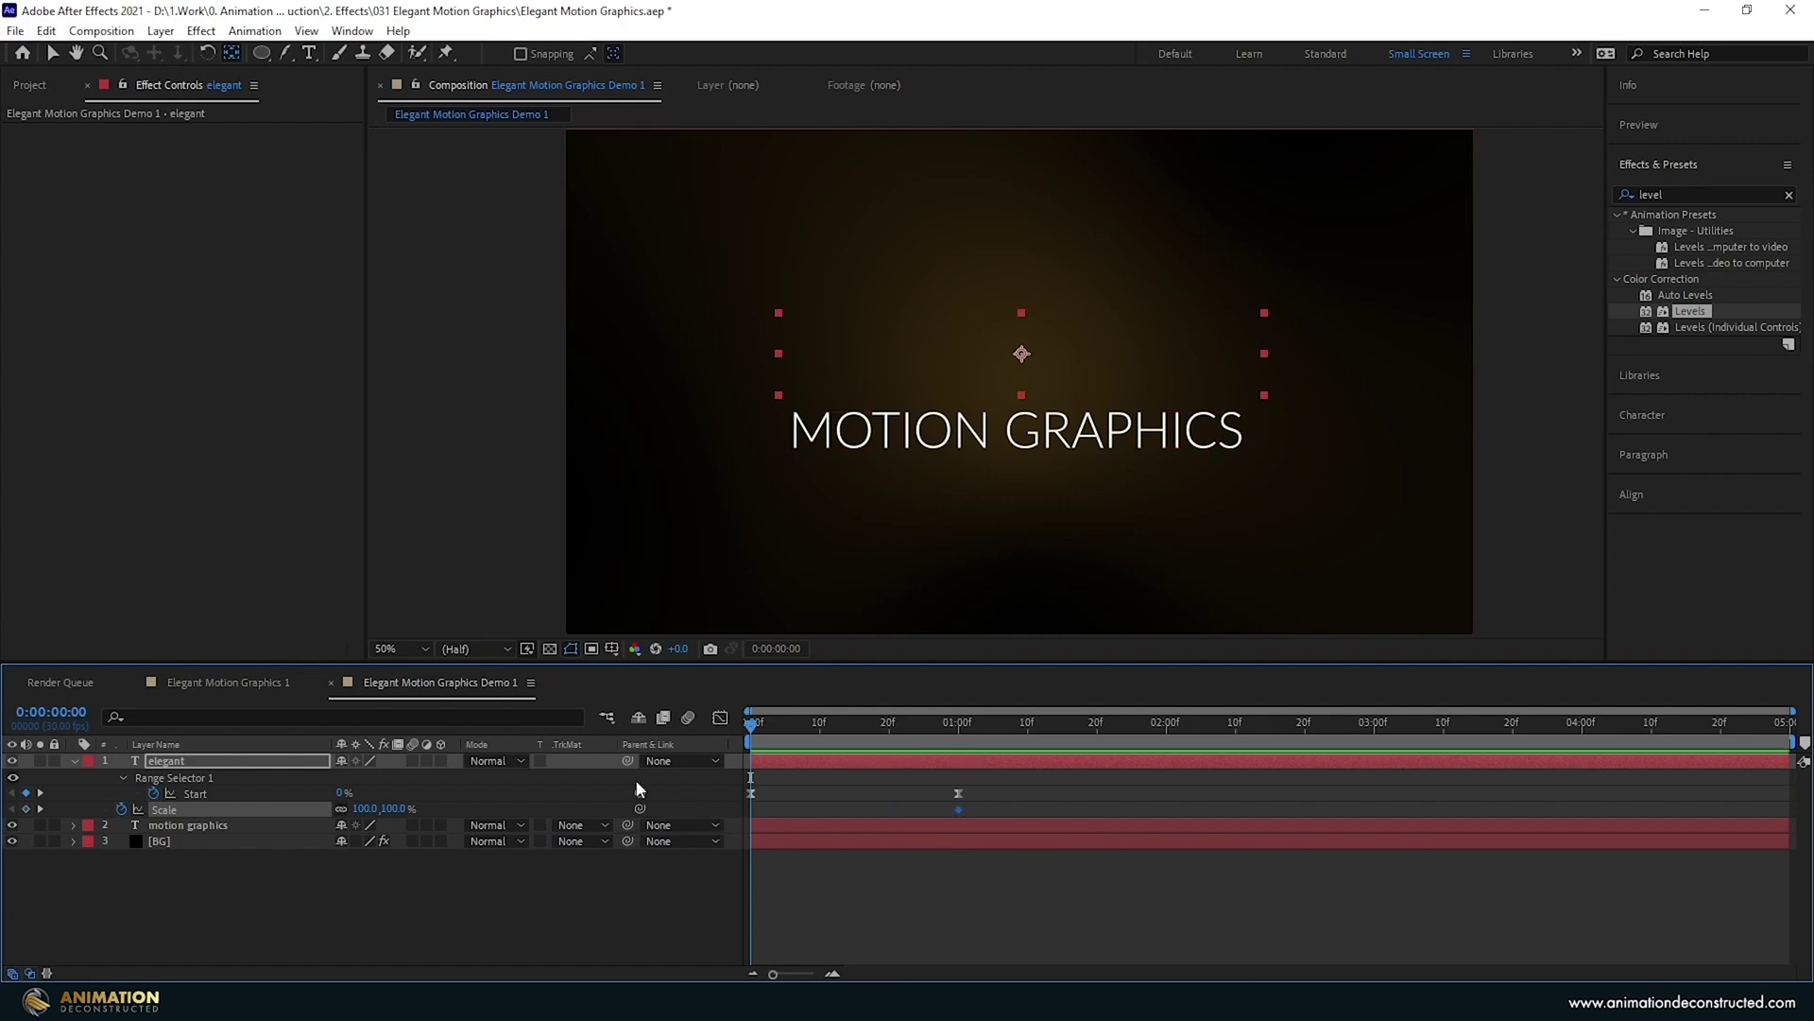
pyautogui.moveTo(365, 810); pyautogui.dragTo(372, 810)
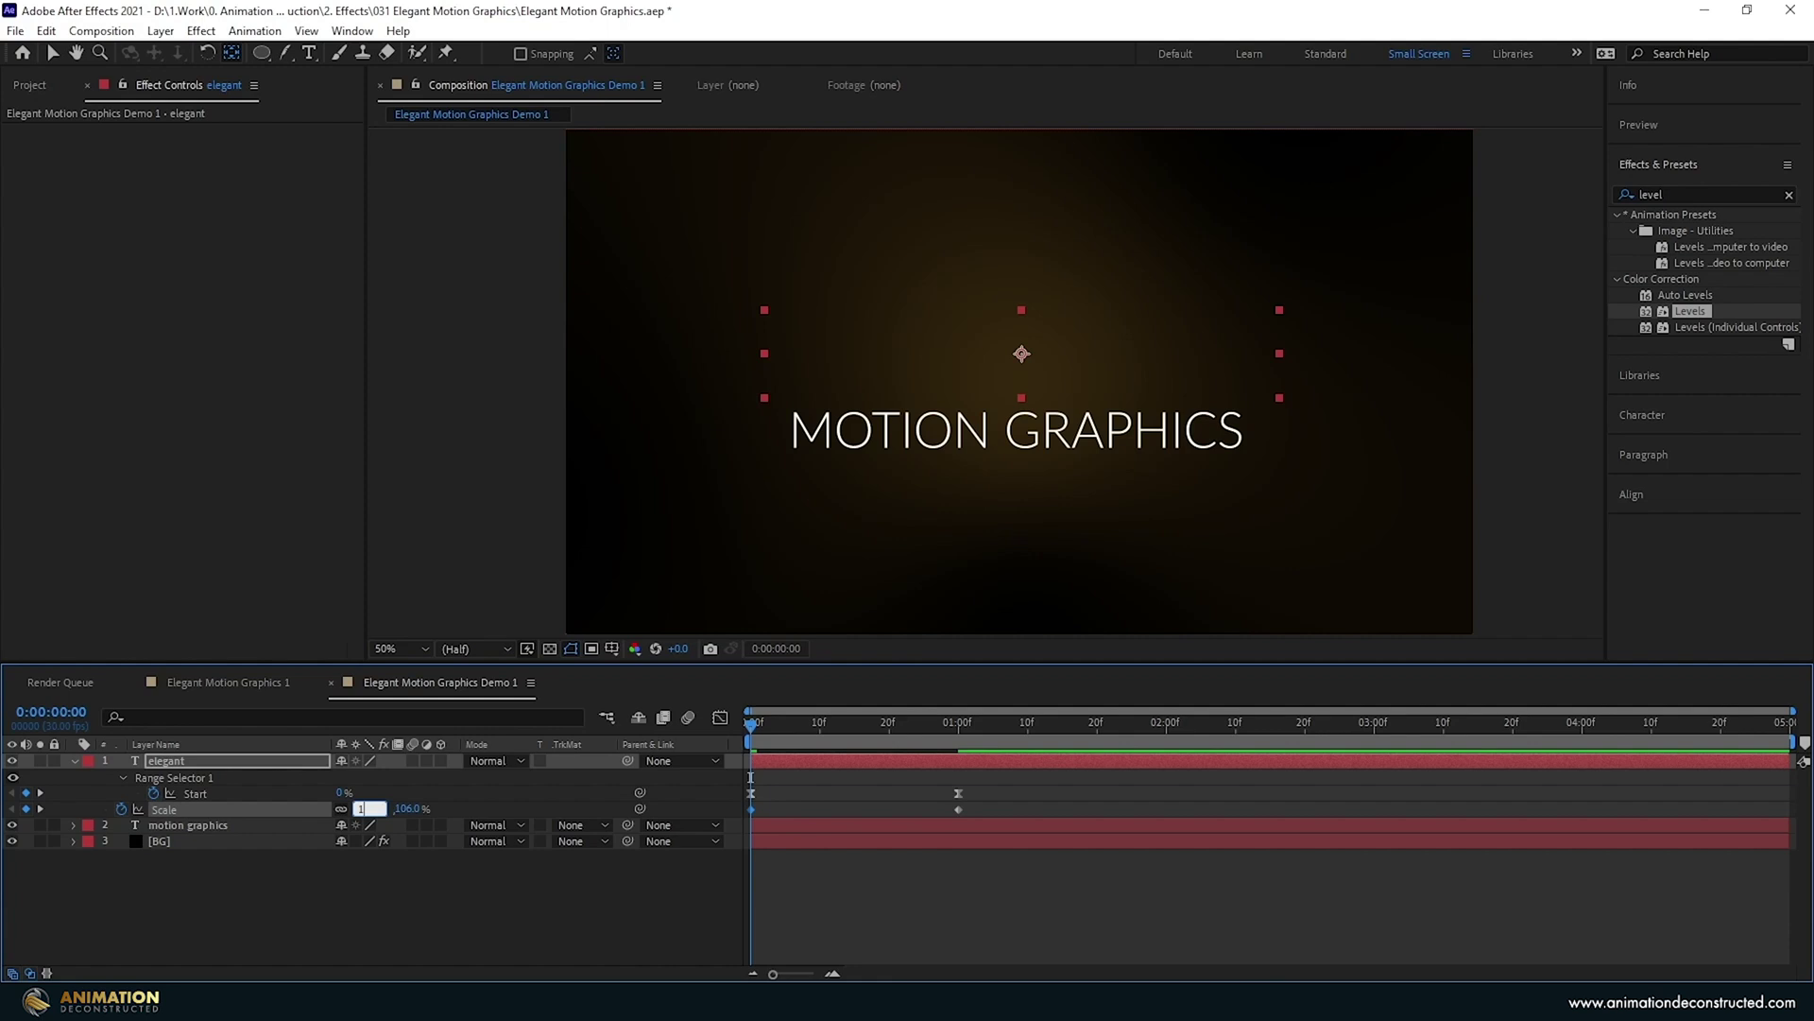
pyautogui.moveTo(982, 803); pyautogui.dragTo(747, 821)
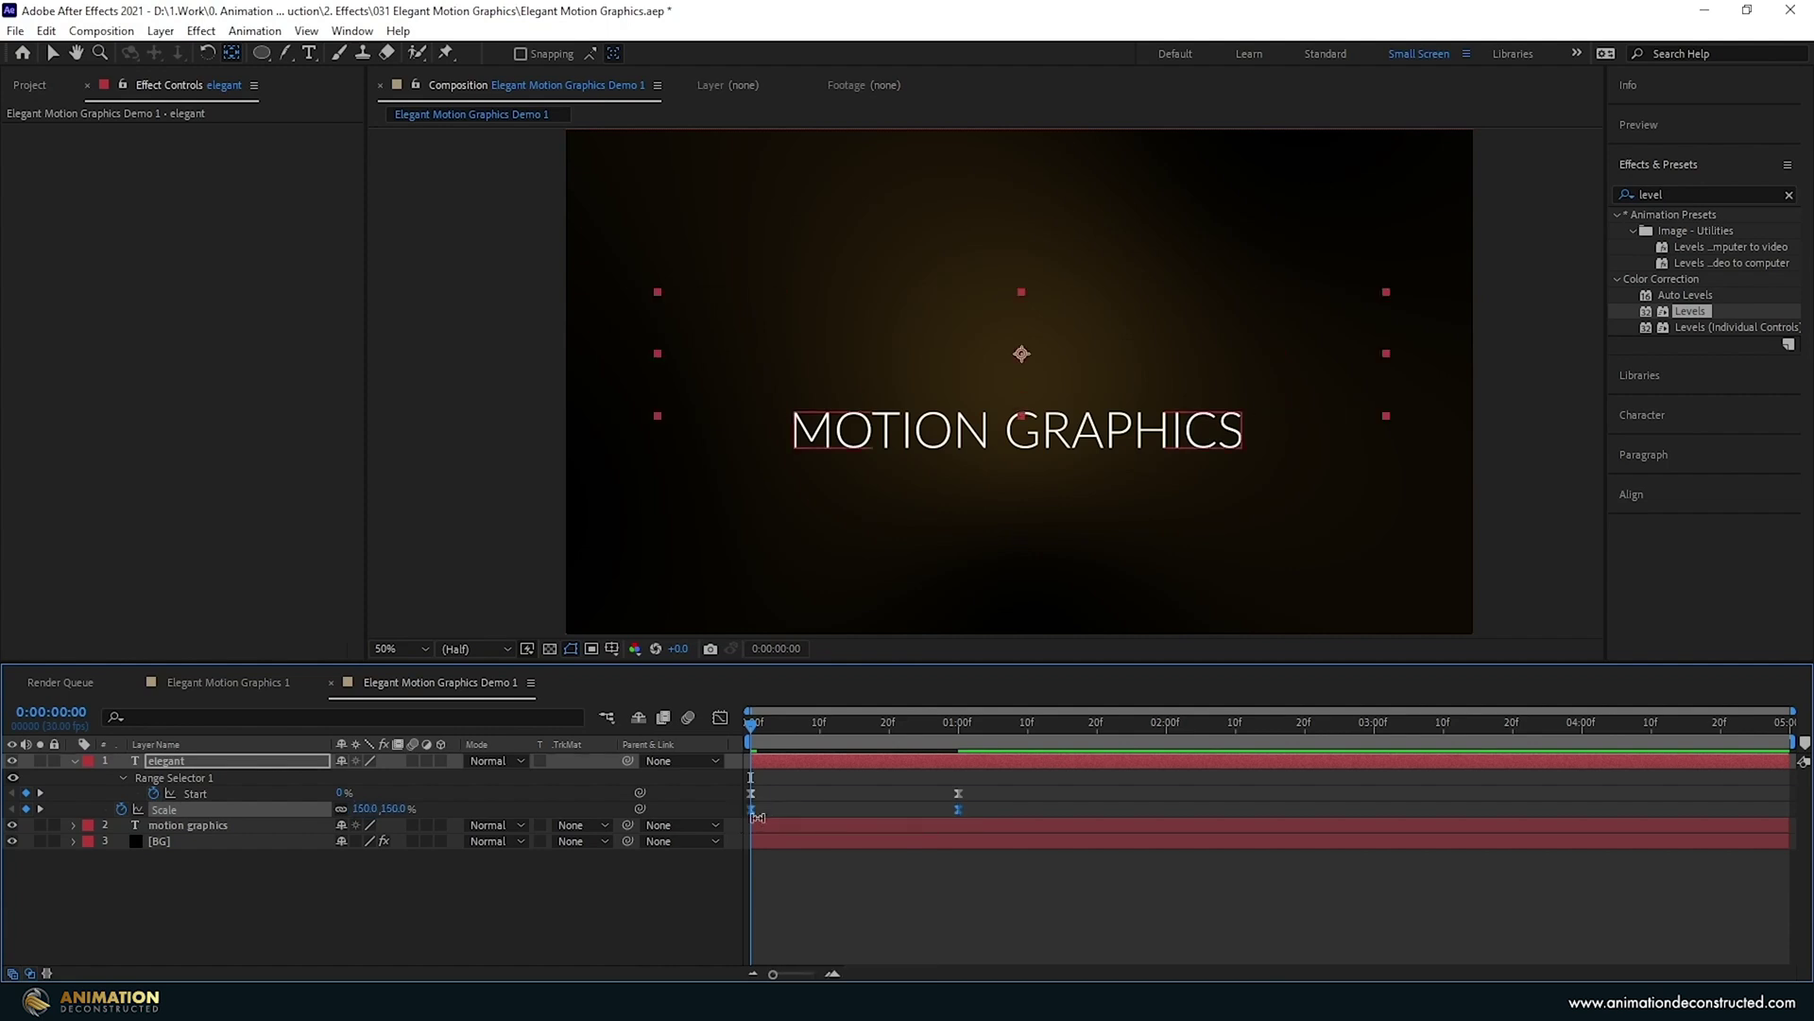
# Lengthen the Scale keyframes' influences so the speed graph peaks sharply midway, preview the text animation and leave the graph view.
pyautogui.click(720, 718)
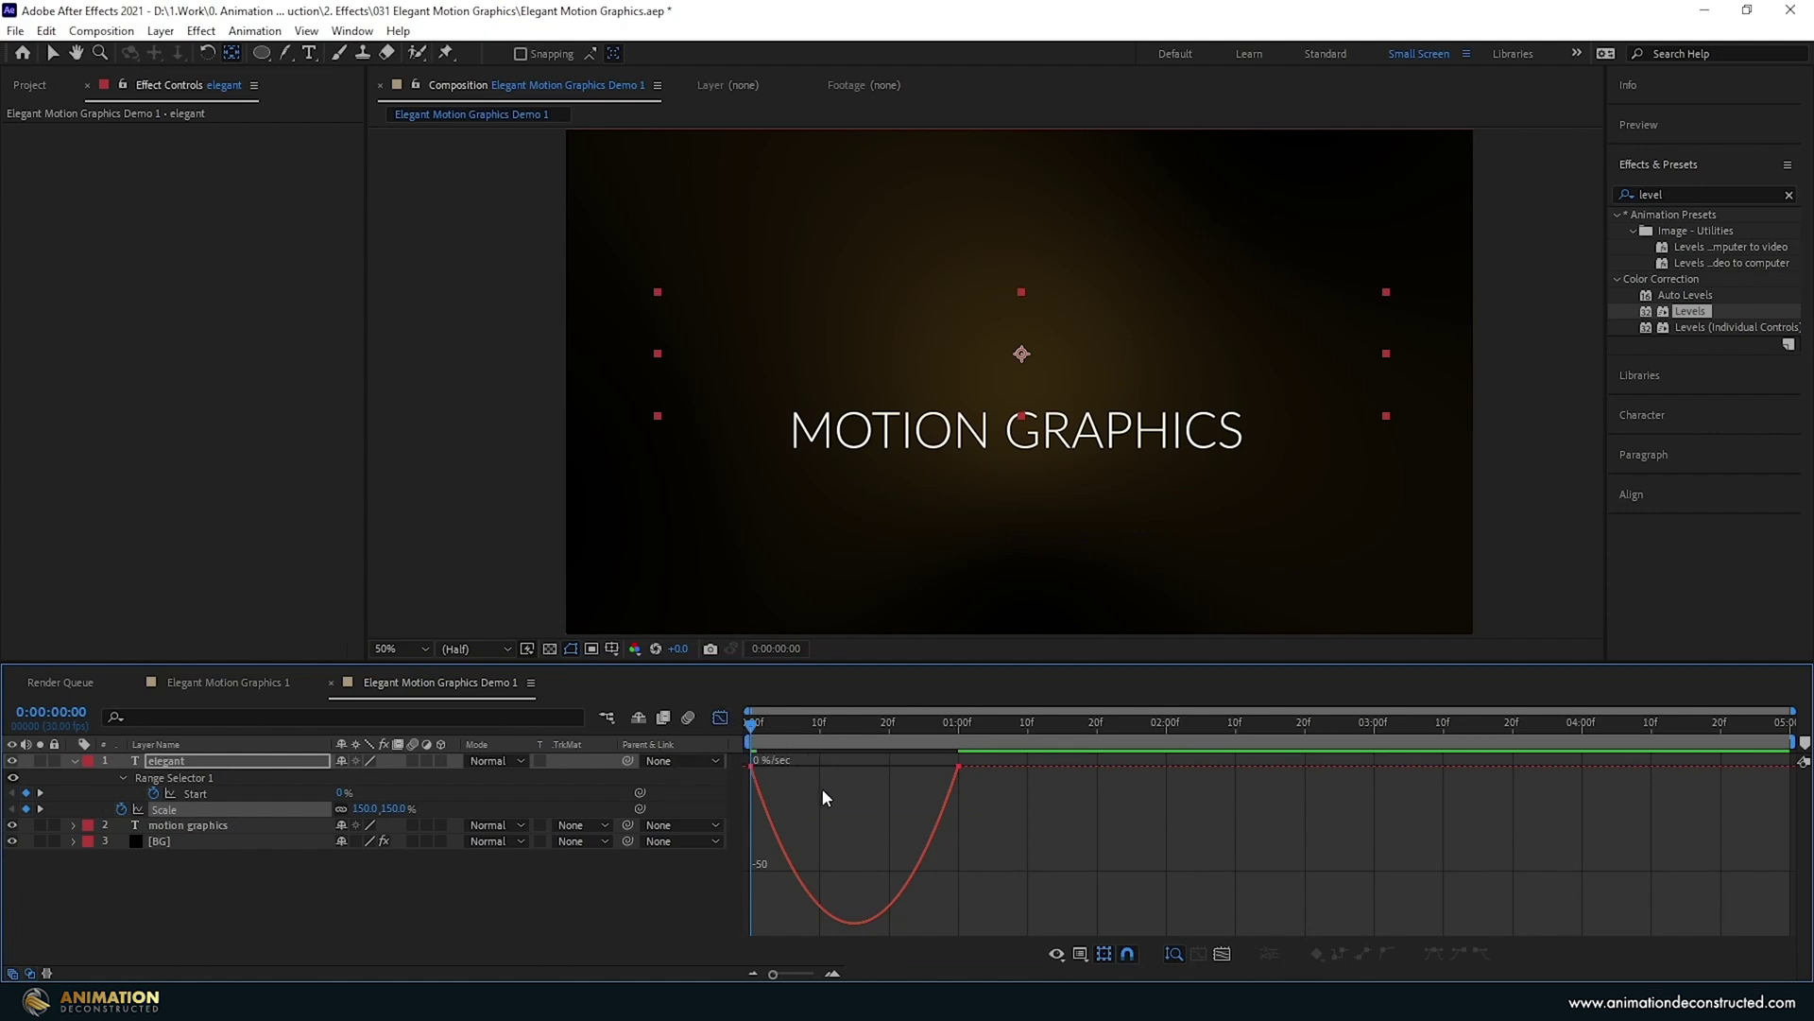
pyautogui.moveTo(1006, 780); pyautogui.dragTo(735, 875)
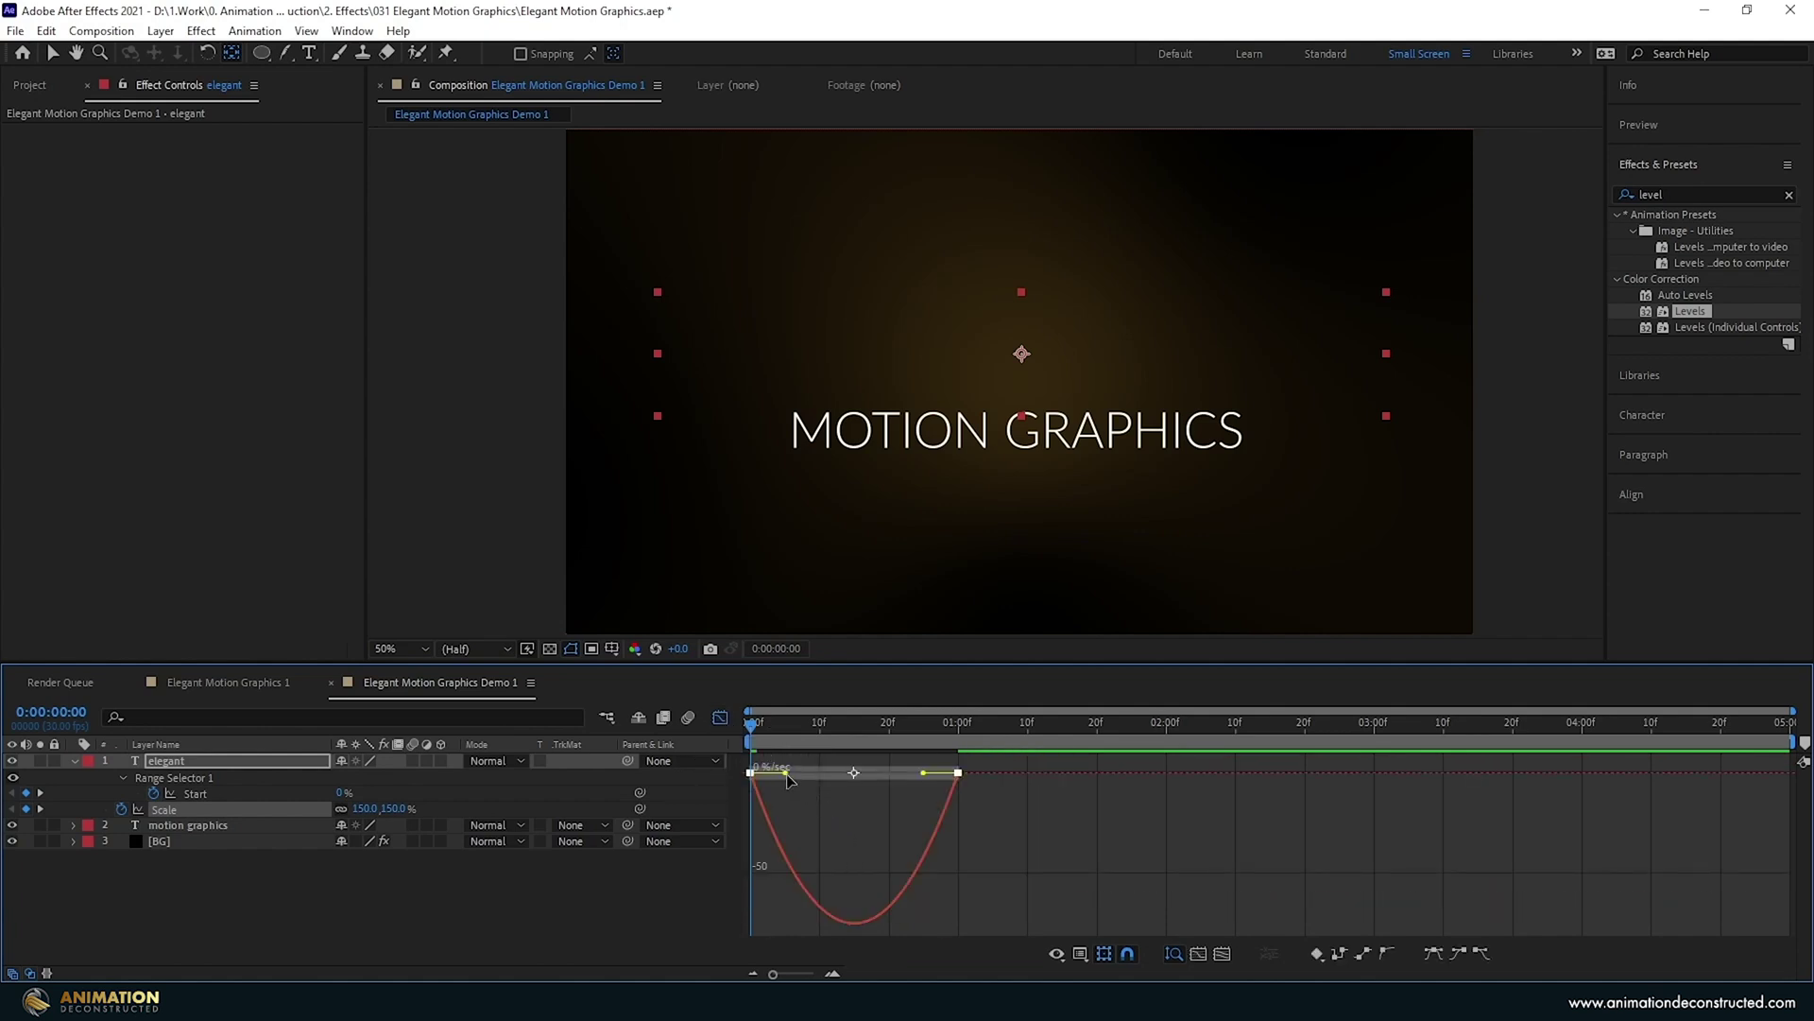
pyautogui.moveTo(792, 777); pyautogui.dragTo(865, 772)
pyautogui.press('space')
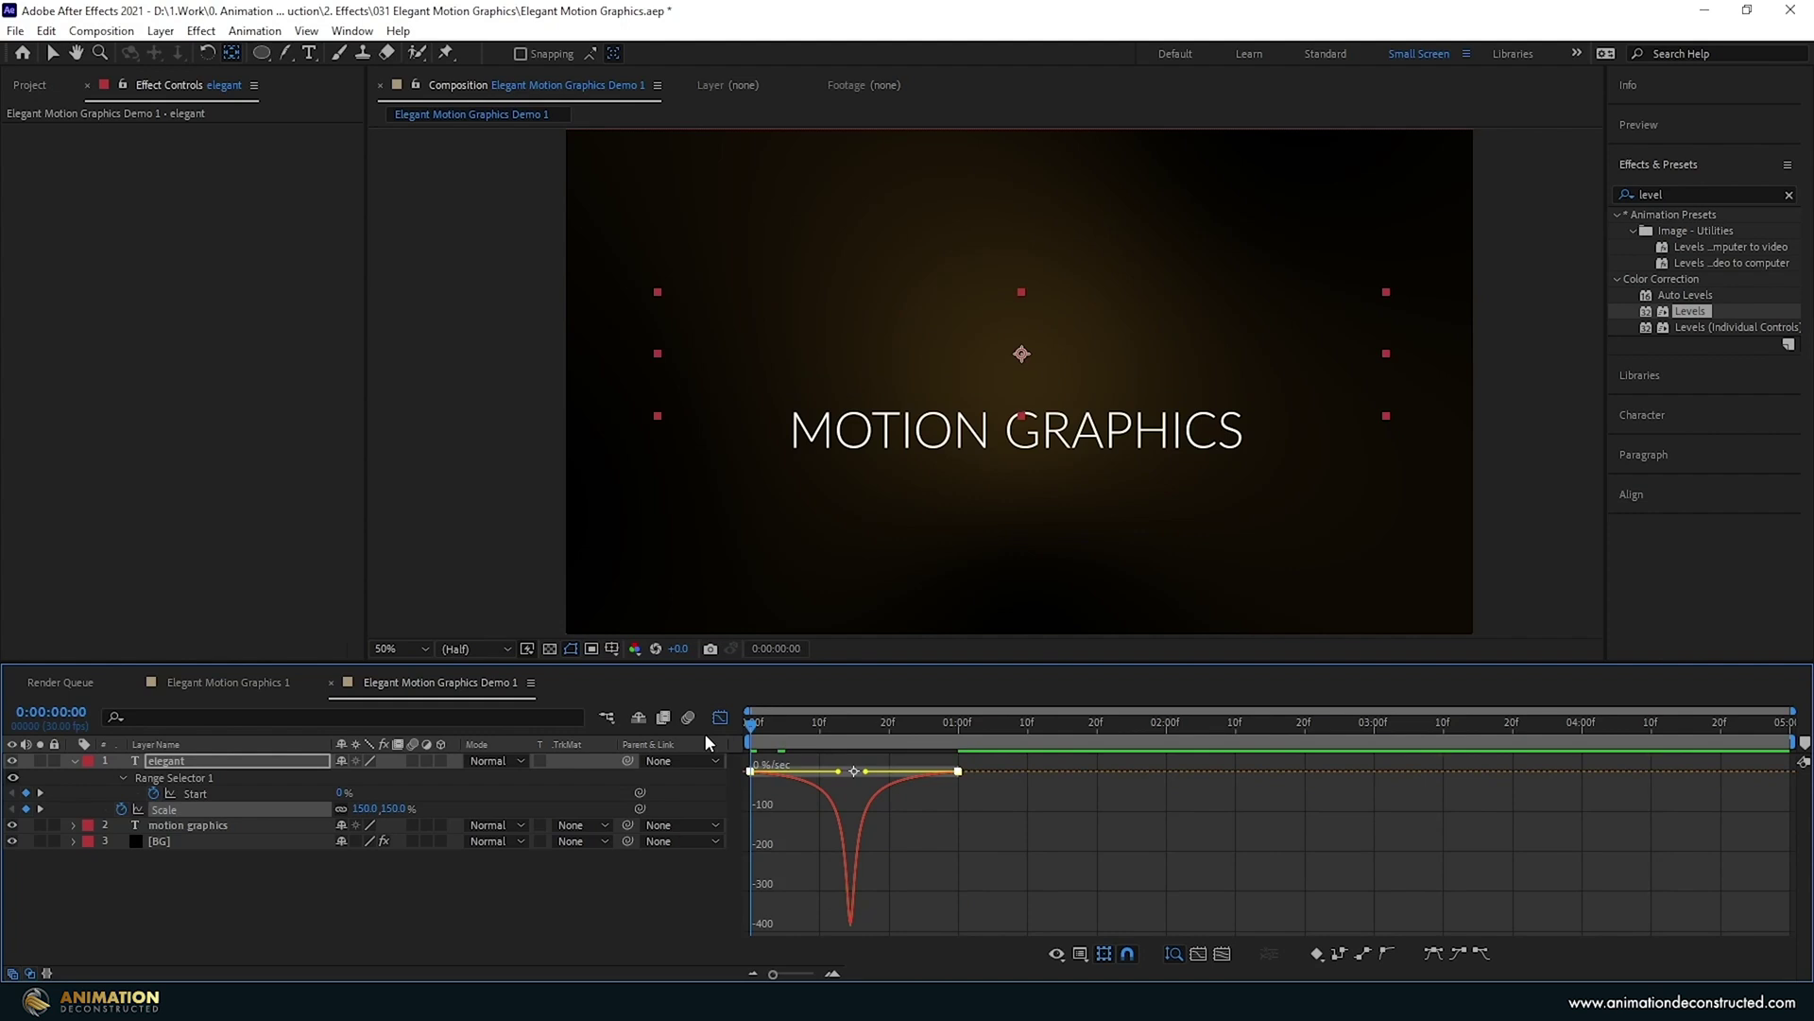
pyautogui.press('space')
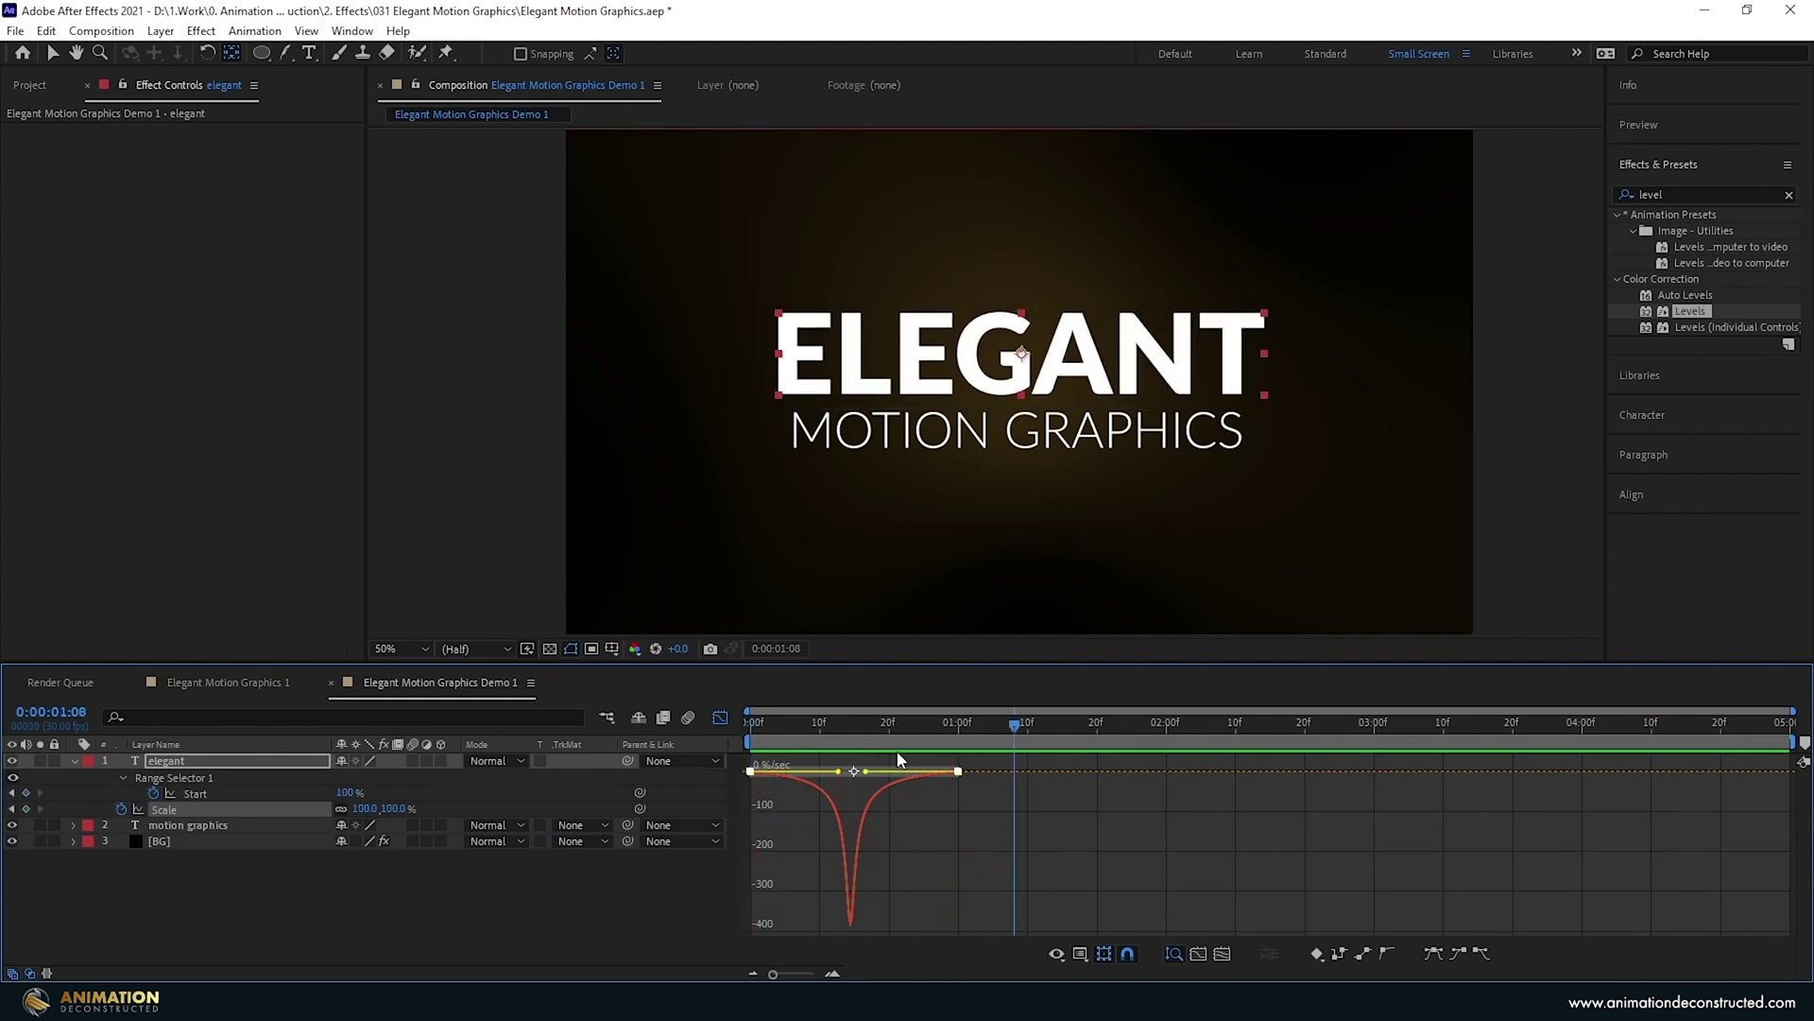
pyautogui.hotkey('shift', 'F3')
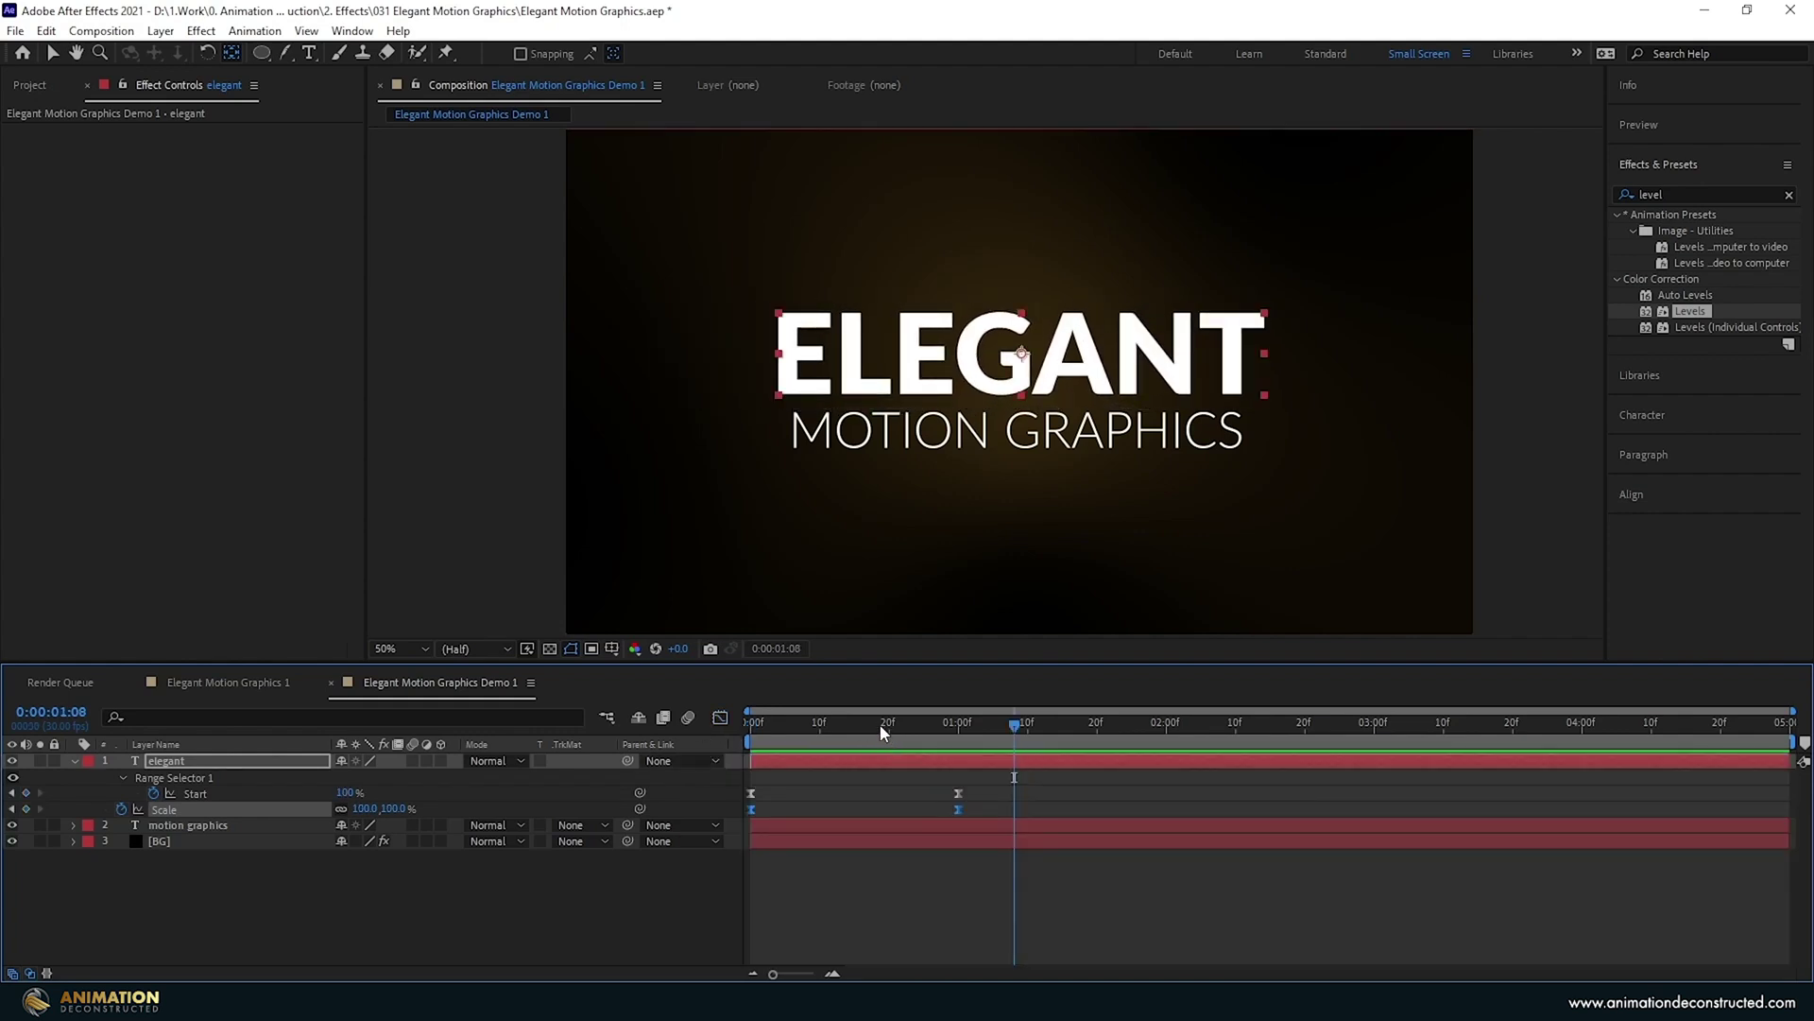
# Copy Animator 1 and the Scale keyframes from the elegant layer onto the motion graphics layer at 0:00.
pyautogui.press('Home')
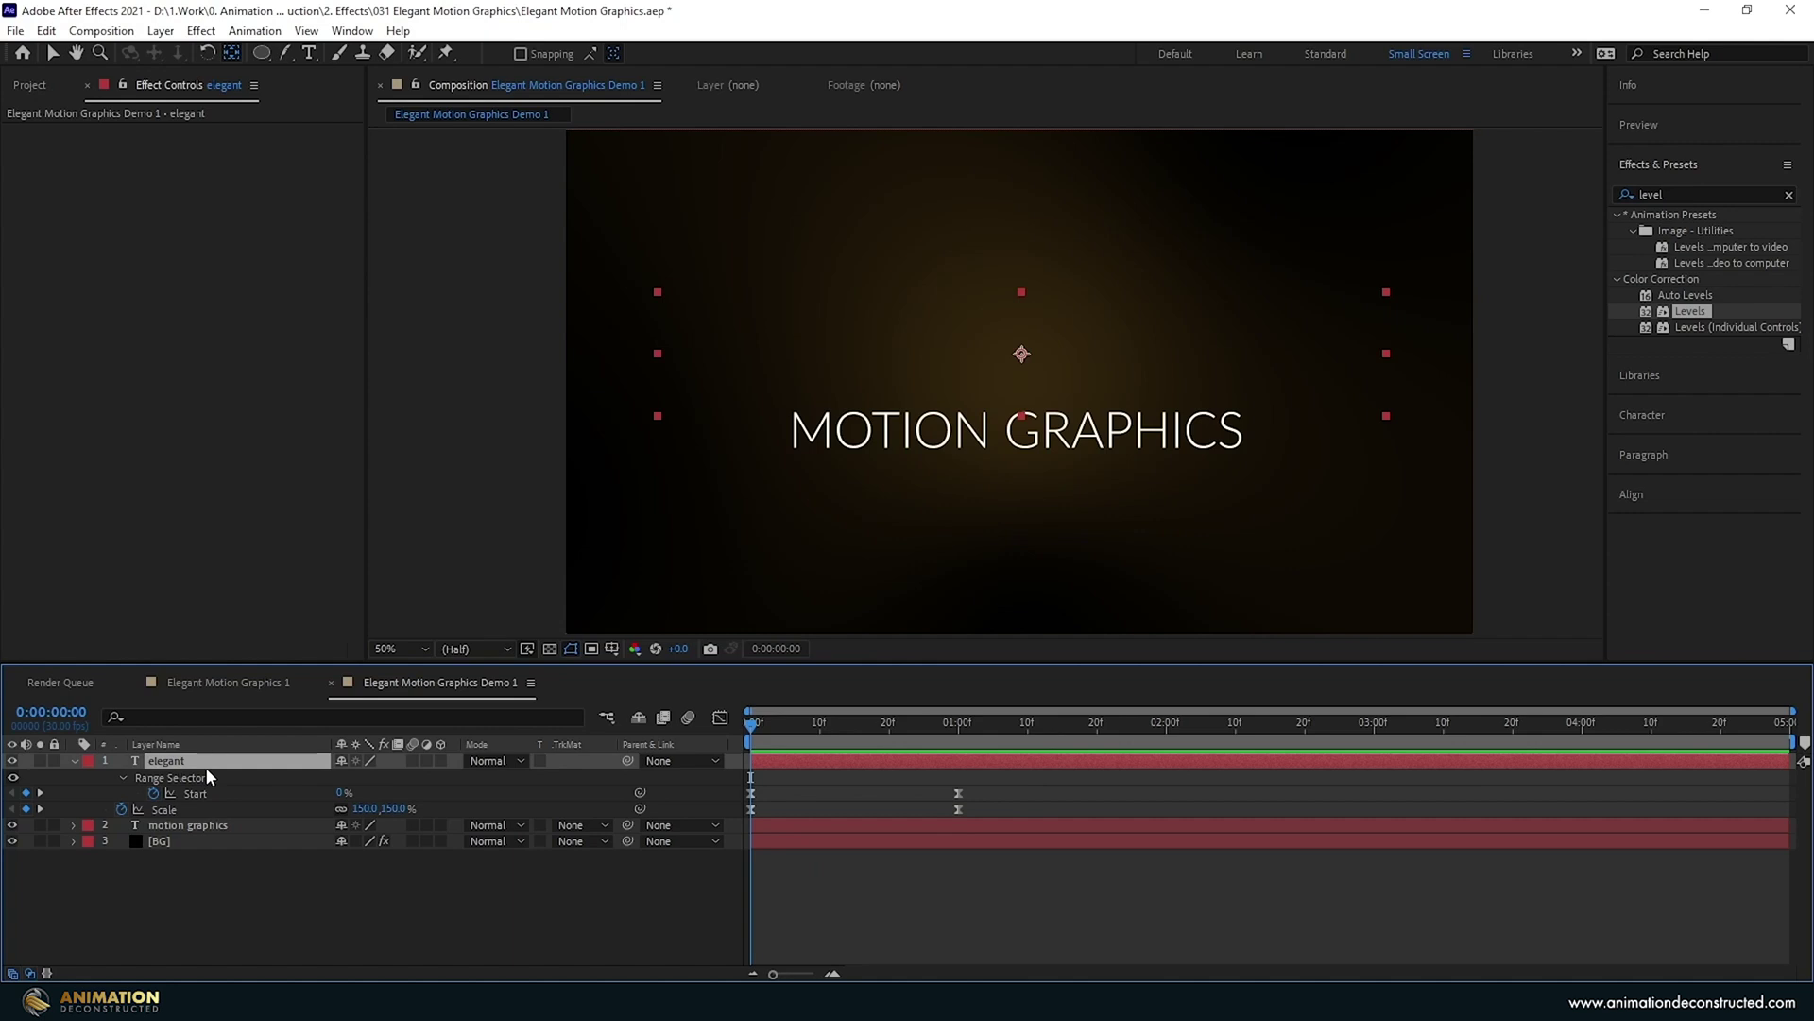
pyautogui.press('u')
pyautogui.press('u')
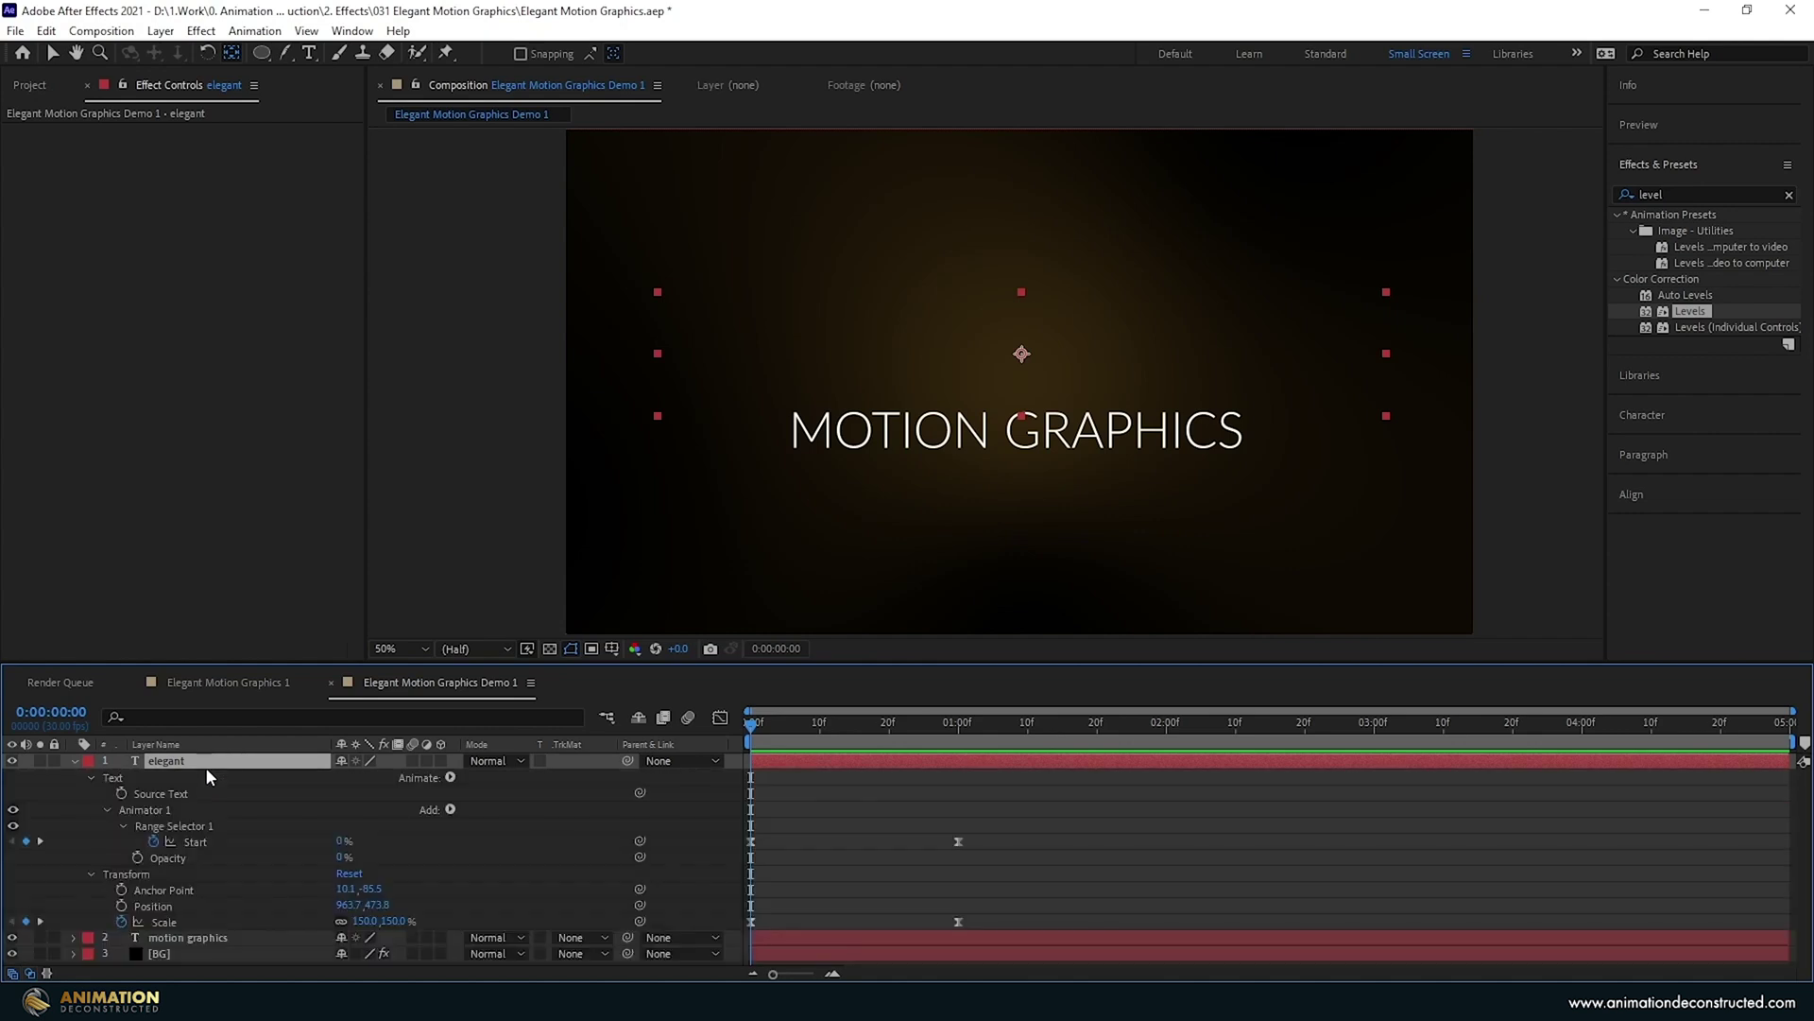
pyautogui.click(113, 779)
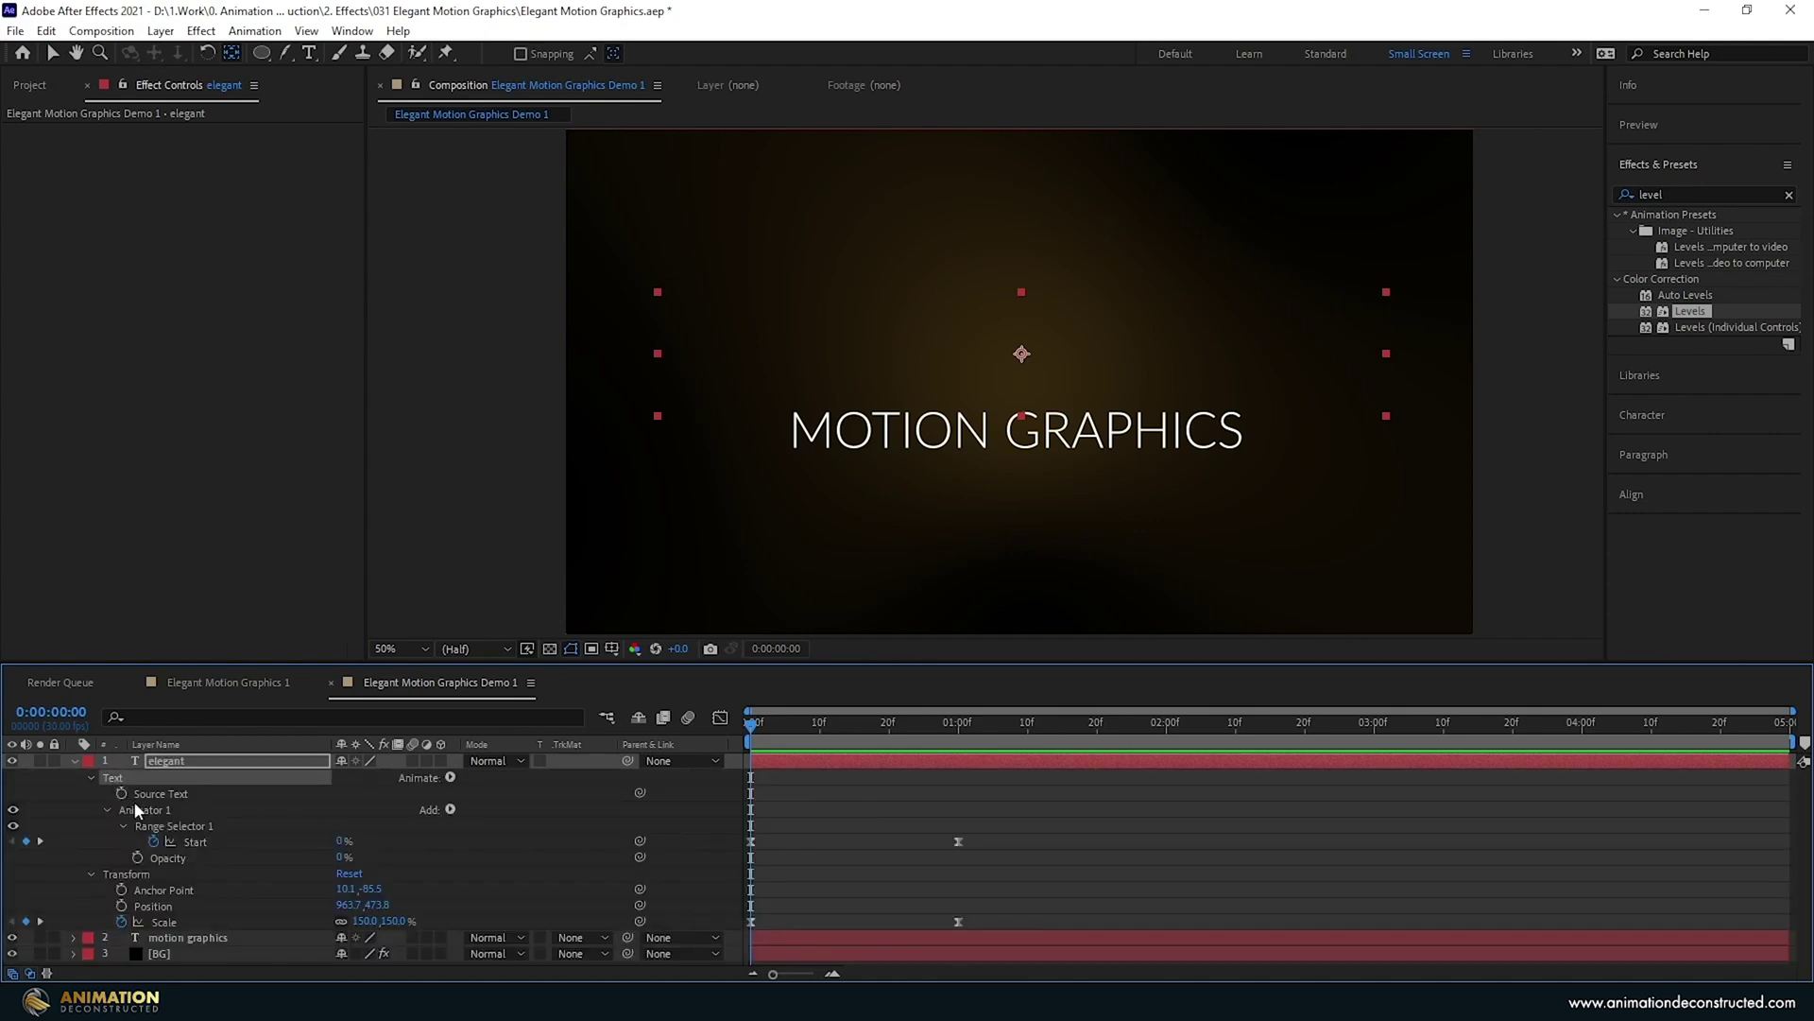
pyautogui.click(135, 807)
pyautogui.click(170, 921)
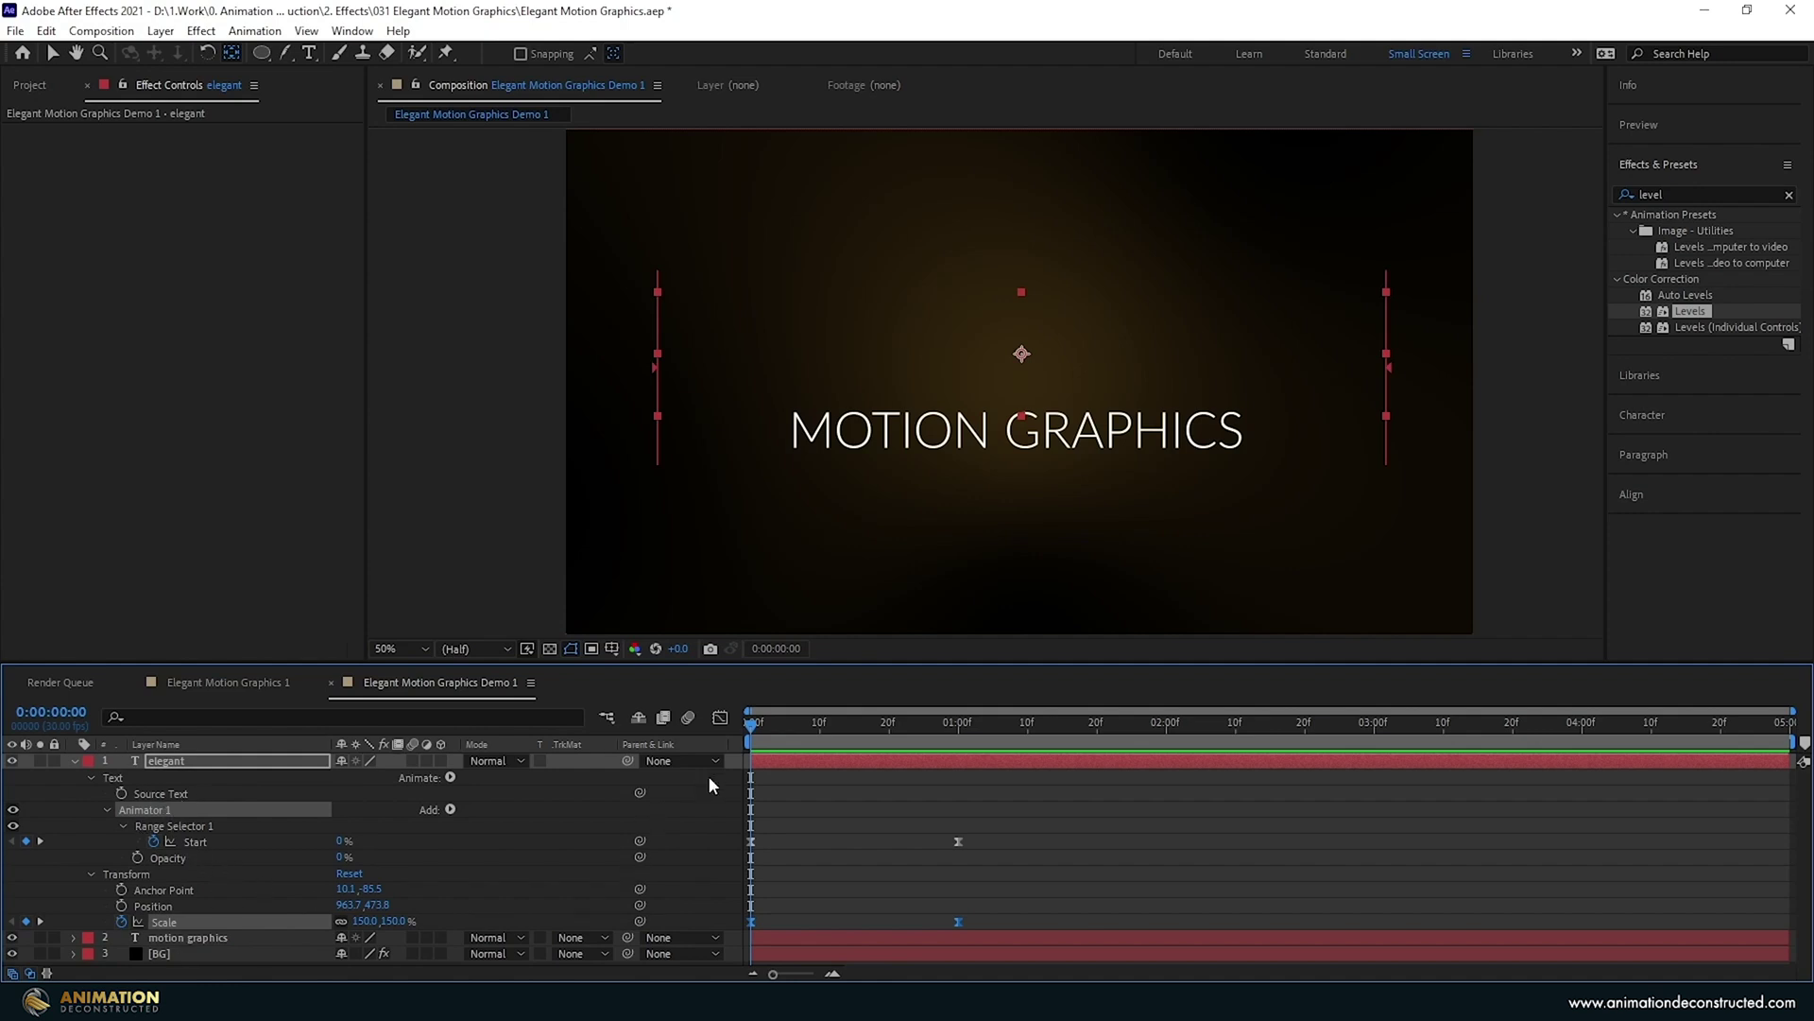
pyautogui.click(76, 760)
pyautogui.click(190, 776)
# Shift the motion graphics layer in time so it starts at 0:15.
pyautogui.moveTo(754, 718); pyautogui.dragTo(853, 745)
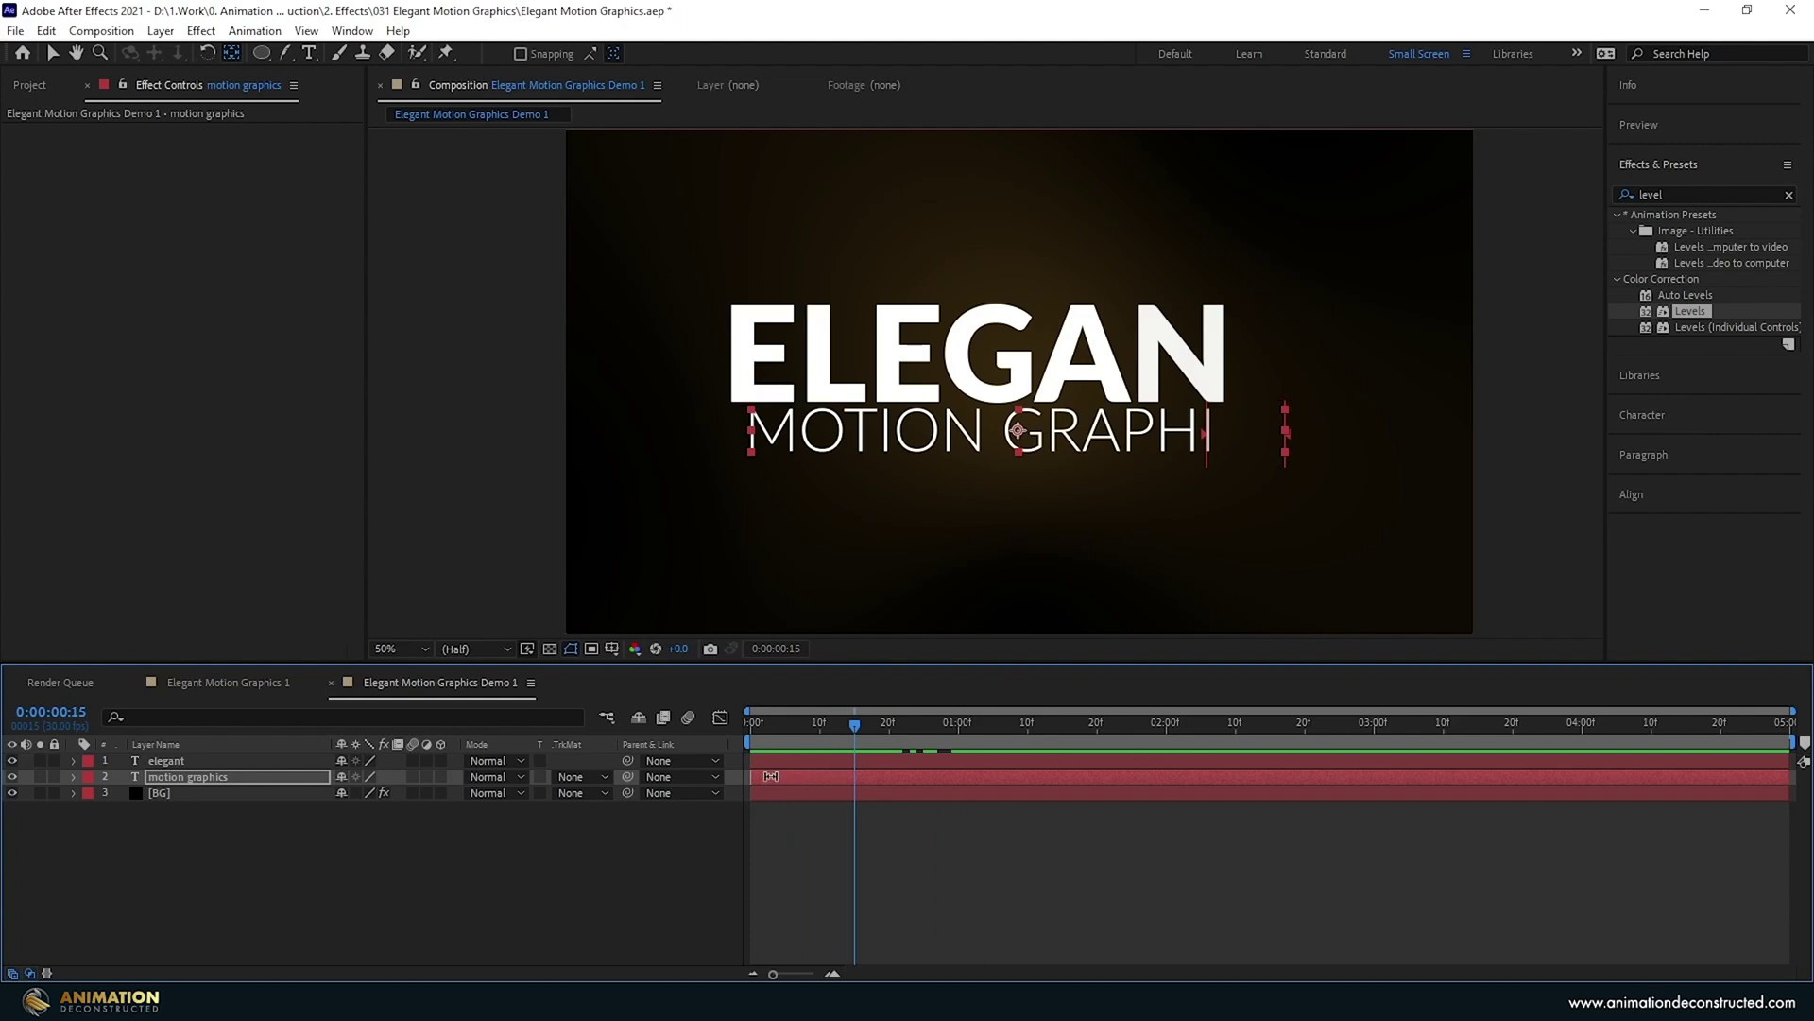
pyautogui.click(49, 54)
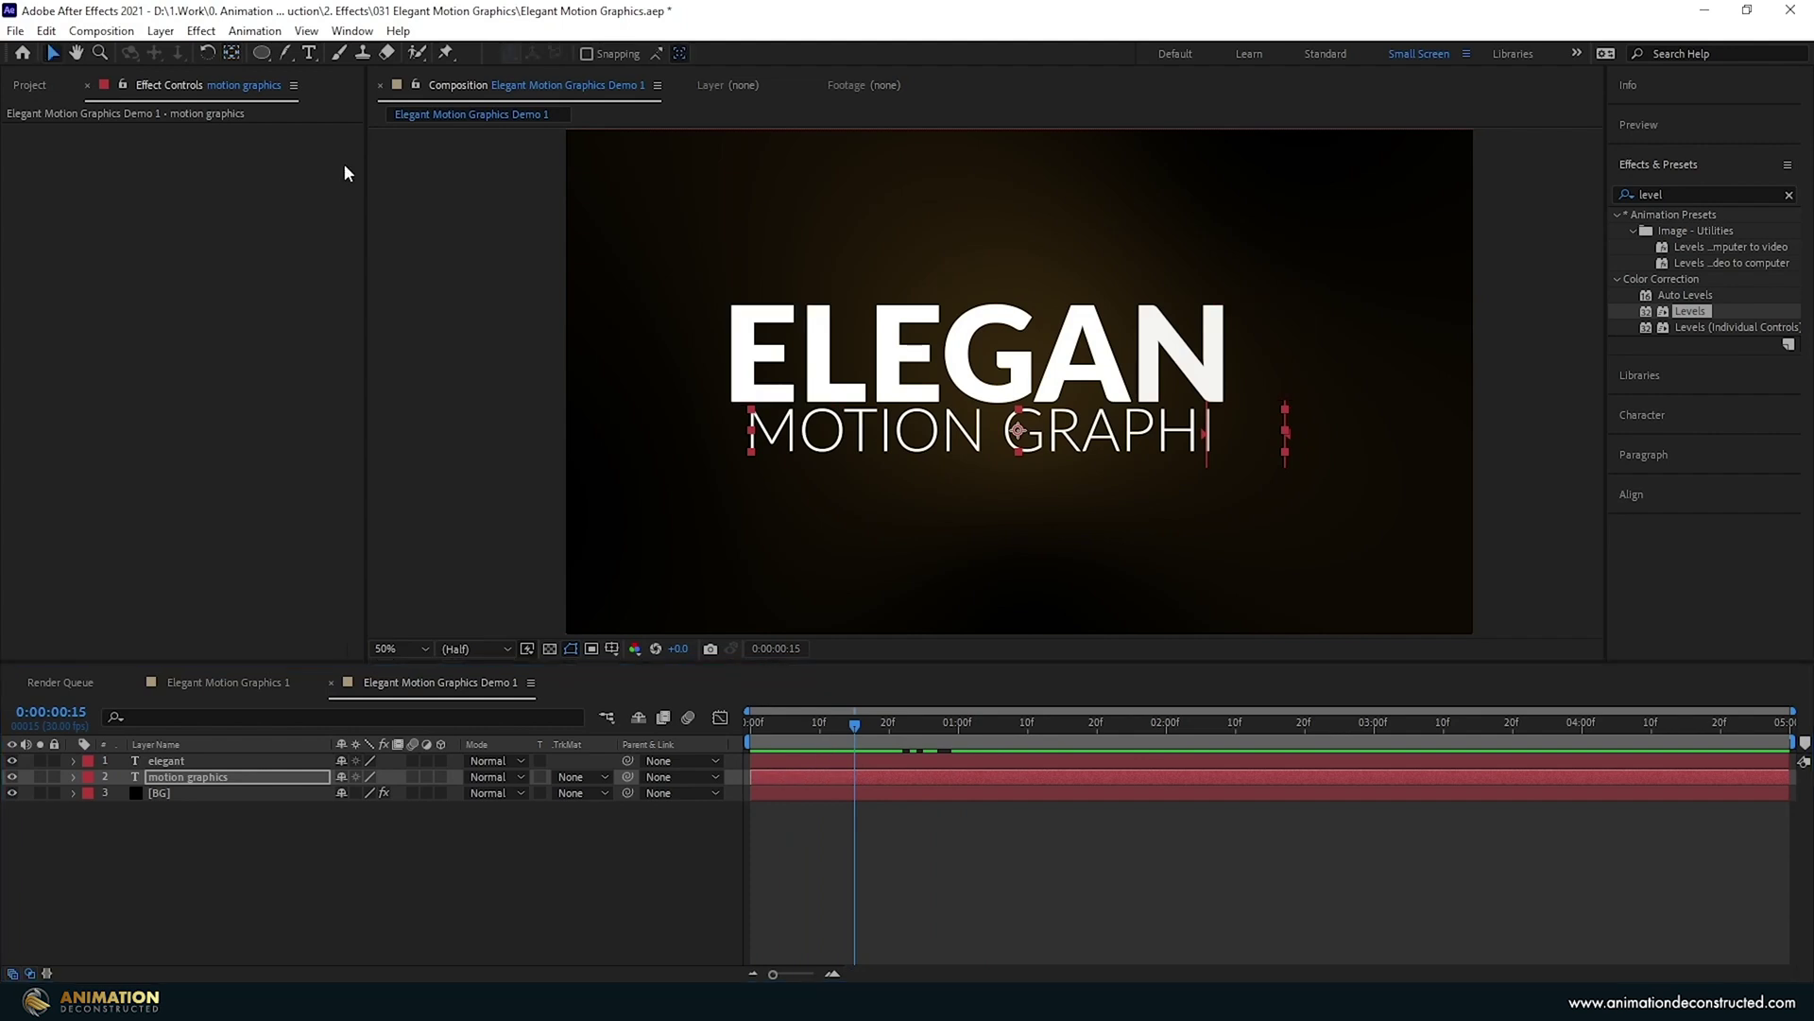
pyautogui.moveTo(757, 781); pyautogui.dragTo(701, 724)
# Preview the staggered title reveal and scrub through the gold lines in the Elegant Motion Graphics 1 composition.
pyautogui.press('space')
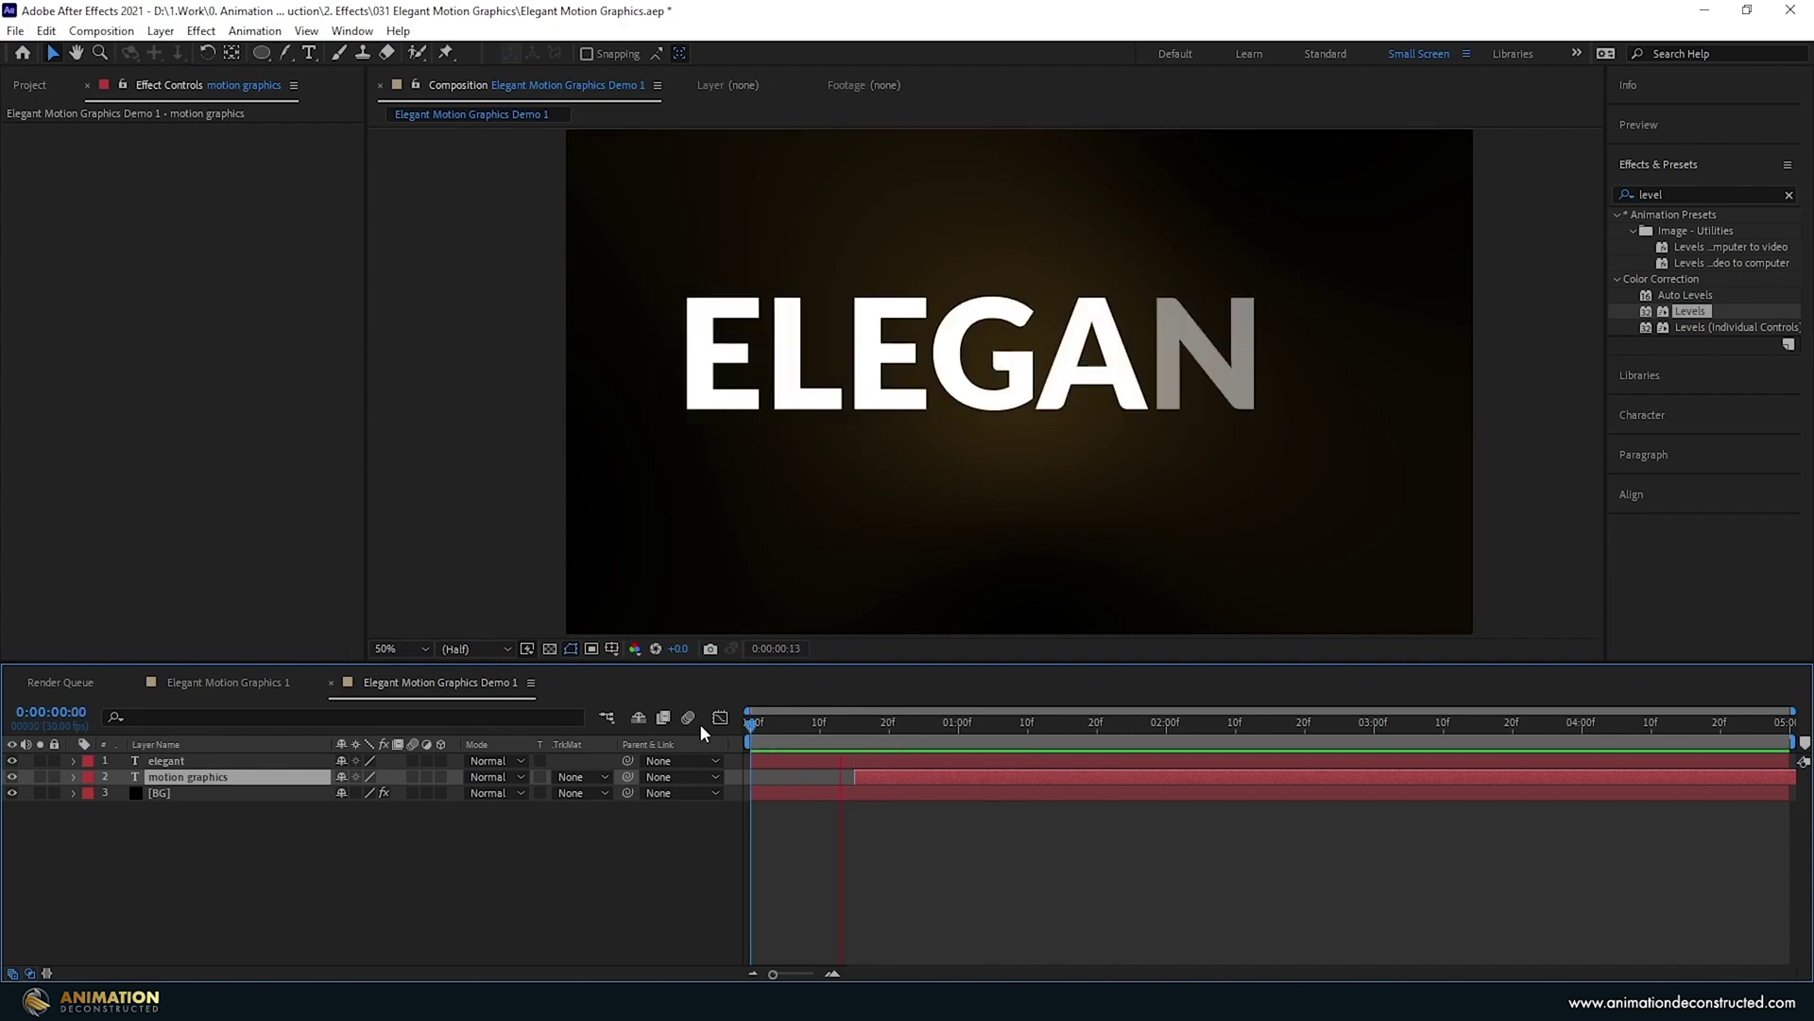
pyautogui.press('space')
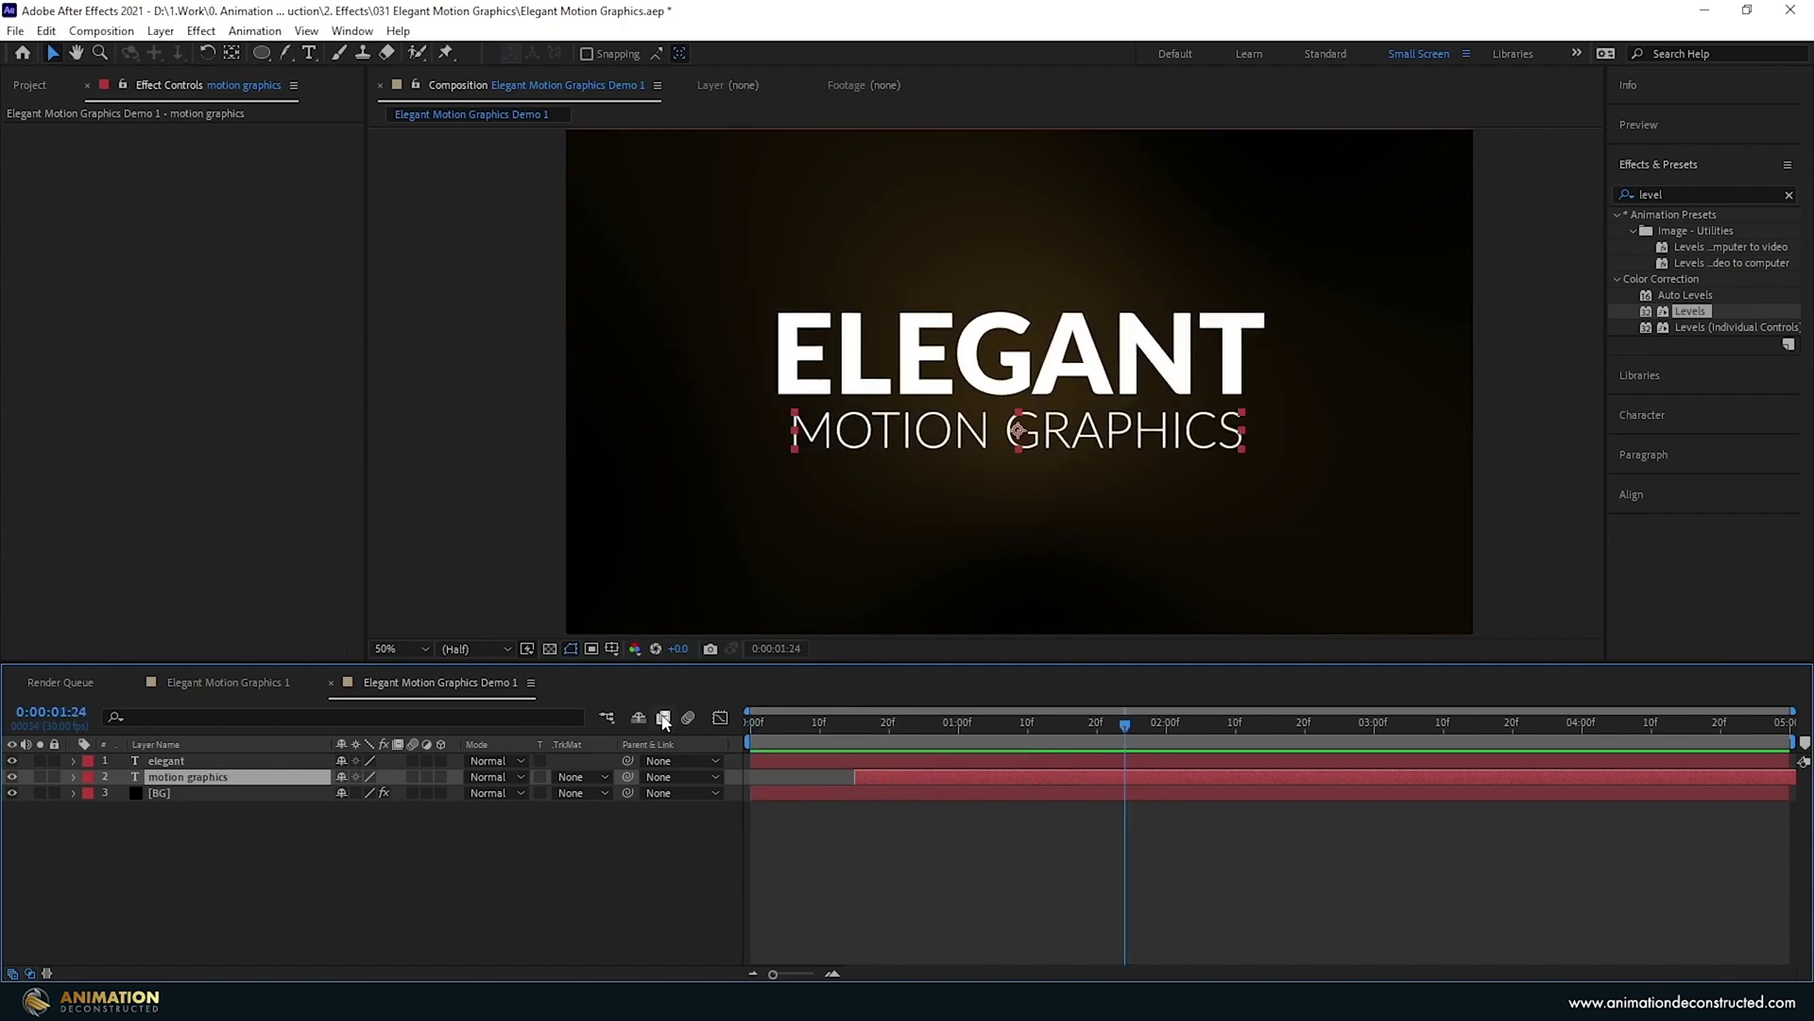
pyautogui.click(450, 864)
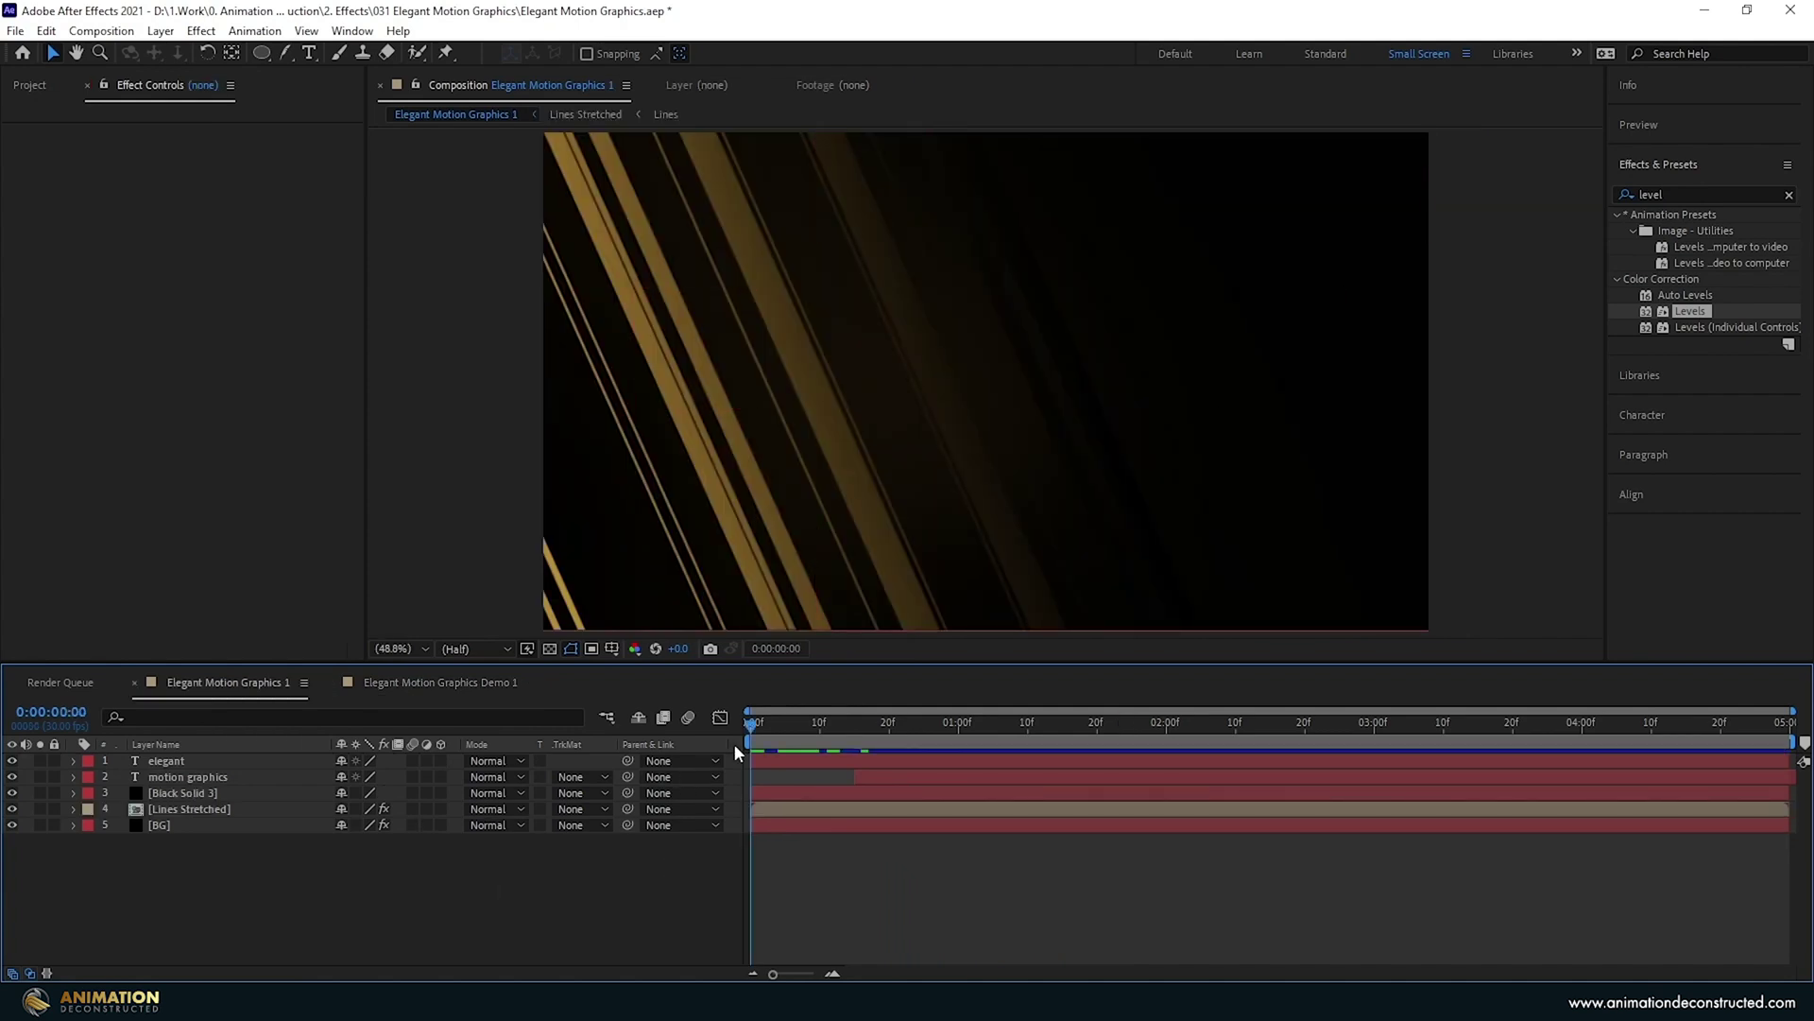
pyautogui.moveTo(752, 722)
pyautogui.mouseDown()
pyautogui.moveTo(1079, 739)
pyautogui.moveTo(779, 741)
pyautogui.mouseUp()
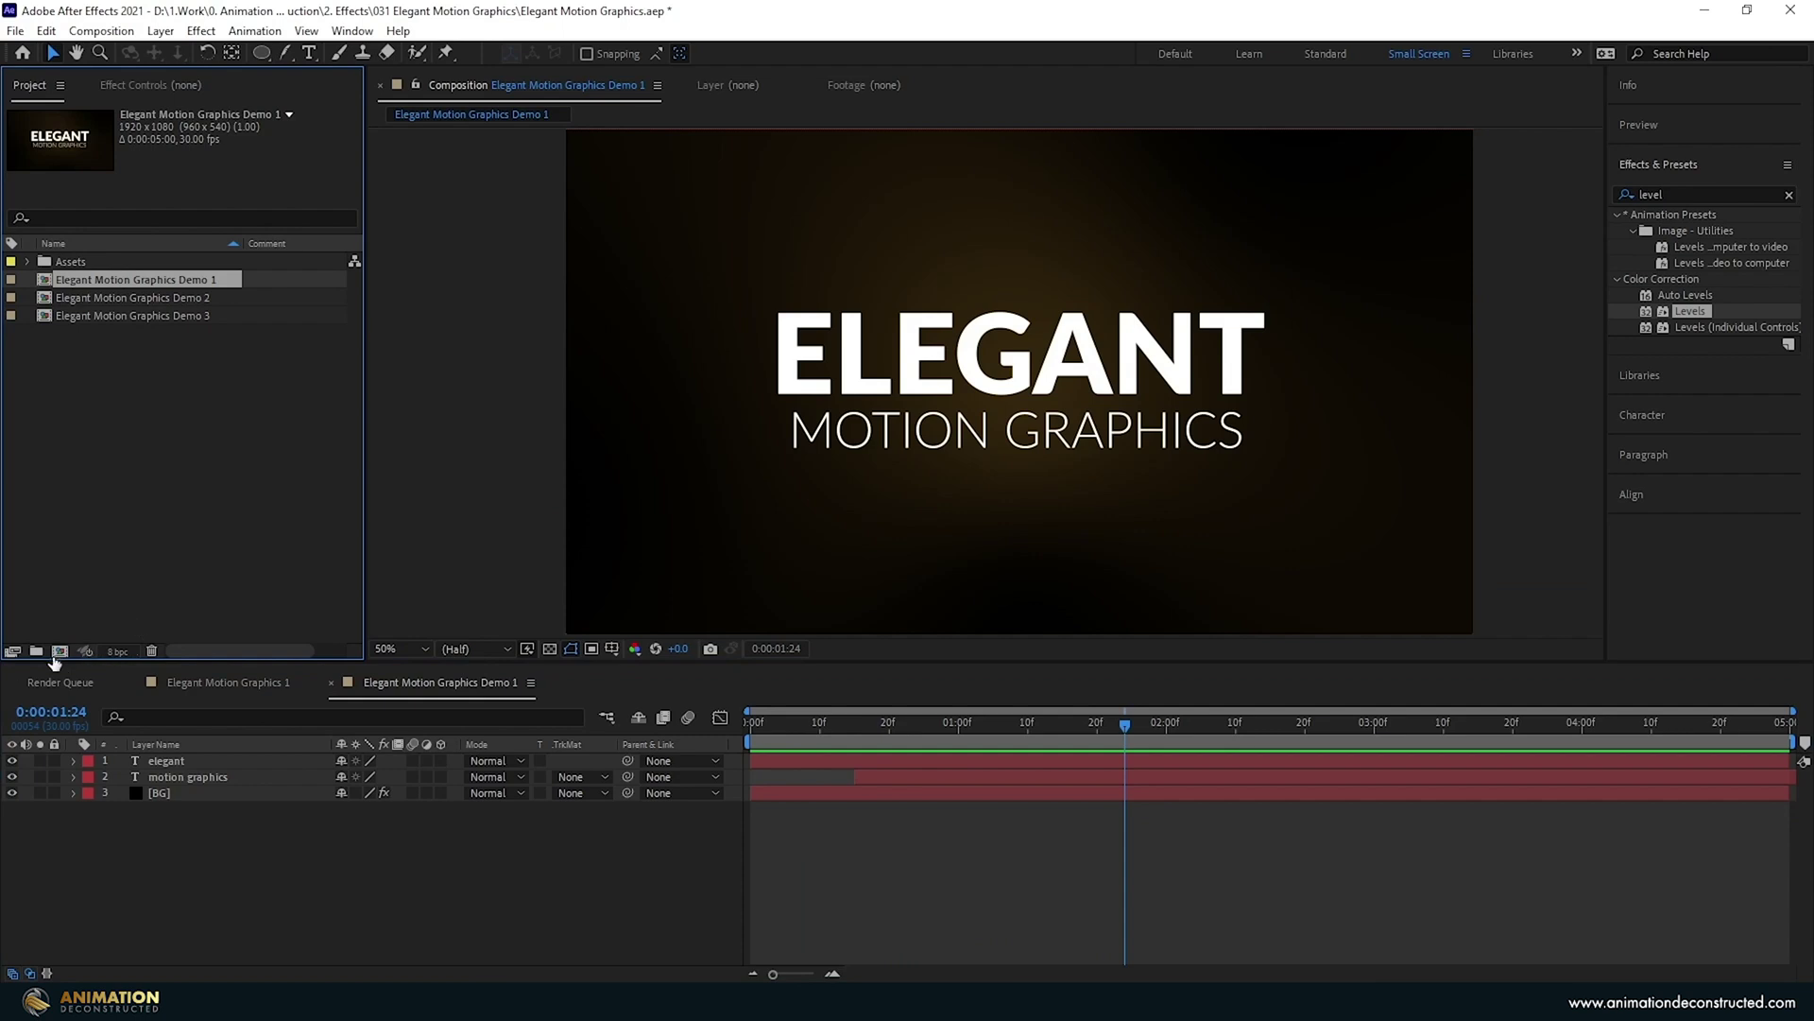
# Create a new composition 1920 px wide and 120 px high.
pyautogui.click(58, 651)
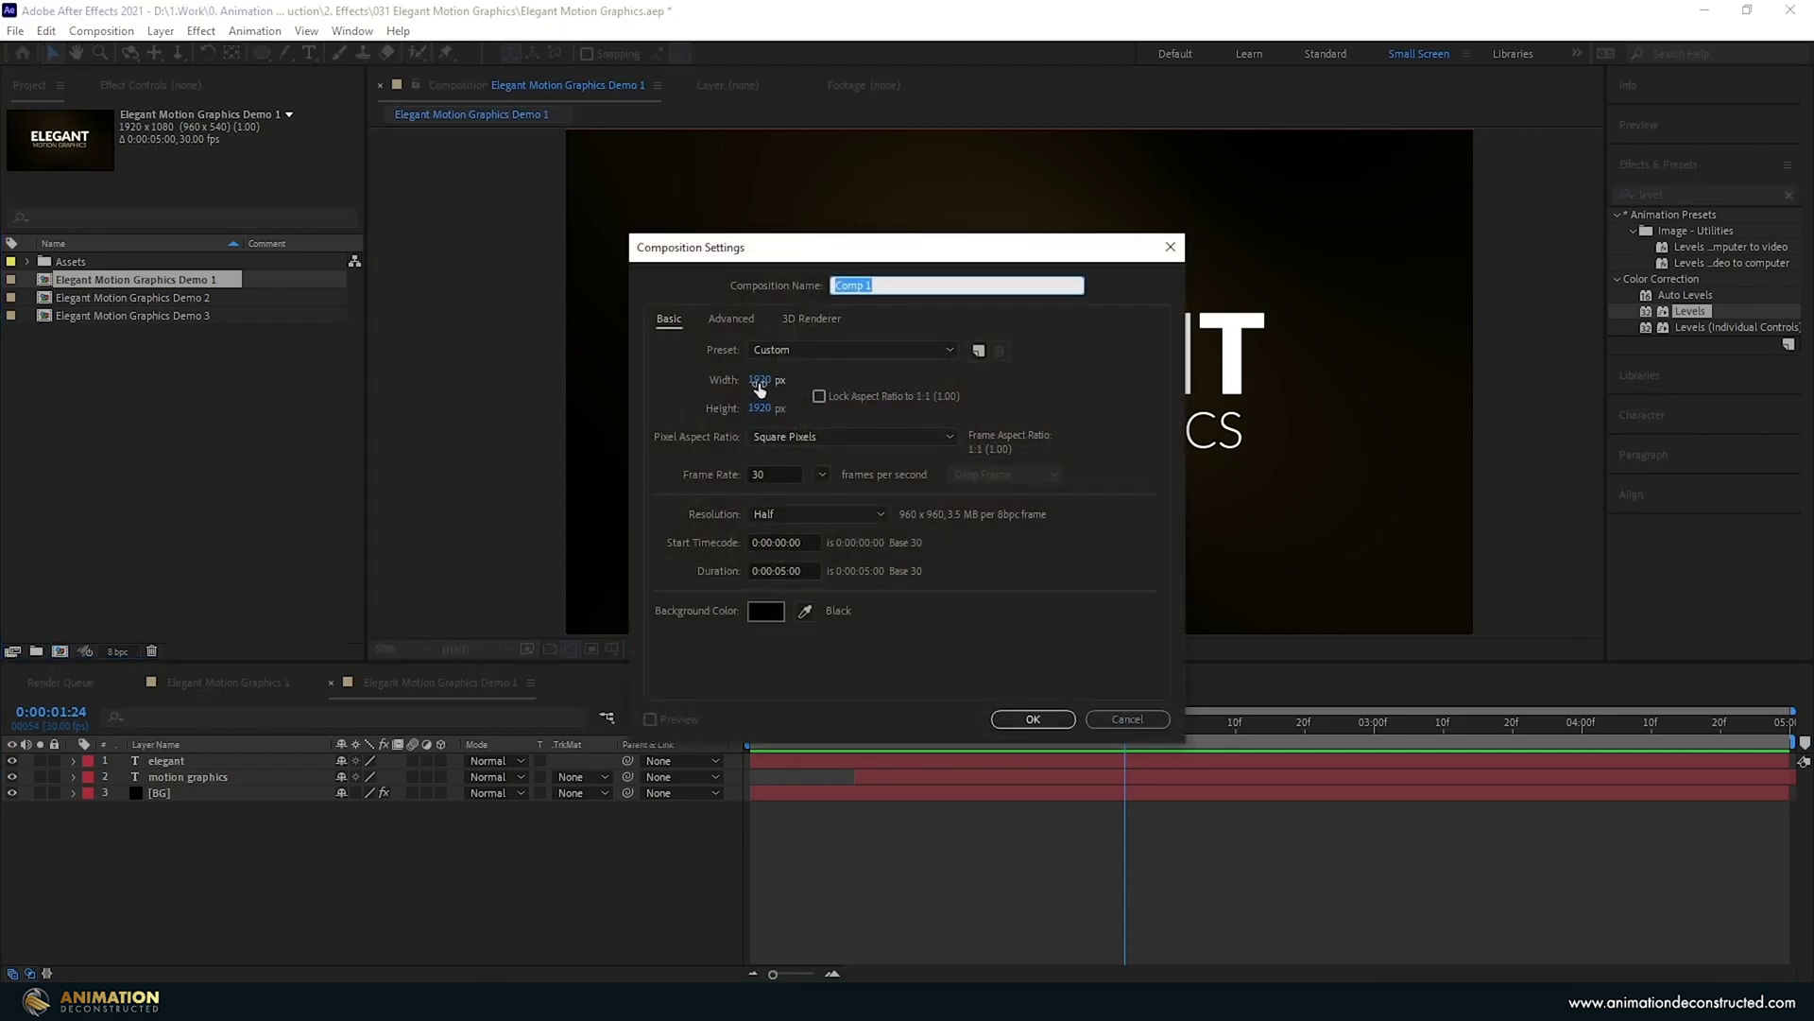
pyautogui.press('Tab')
pyautogui.press('Tab')
pyautogui.write('120')
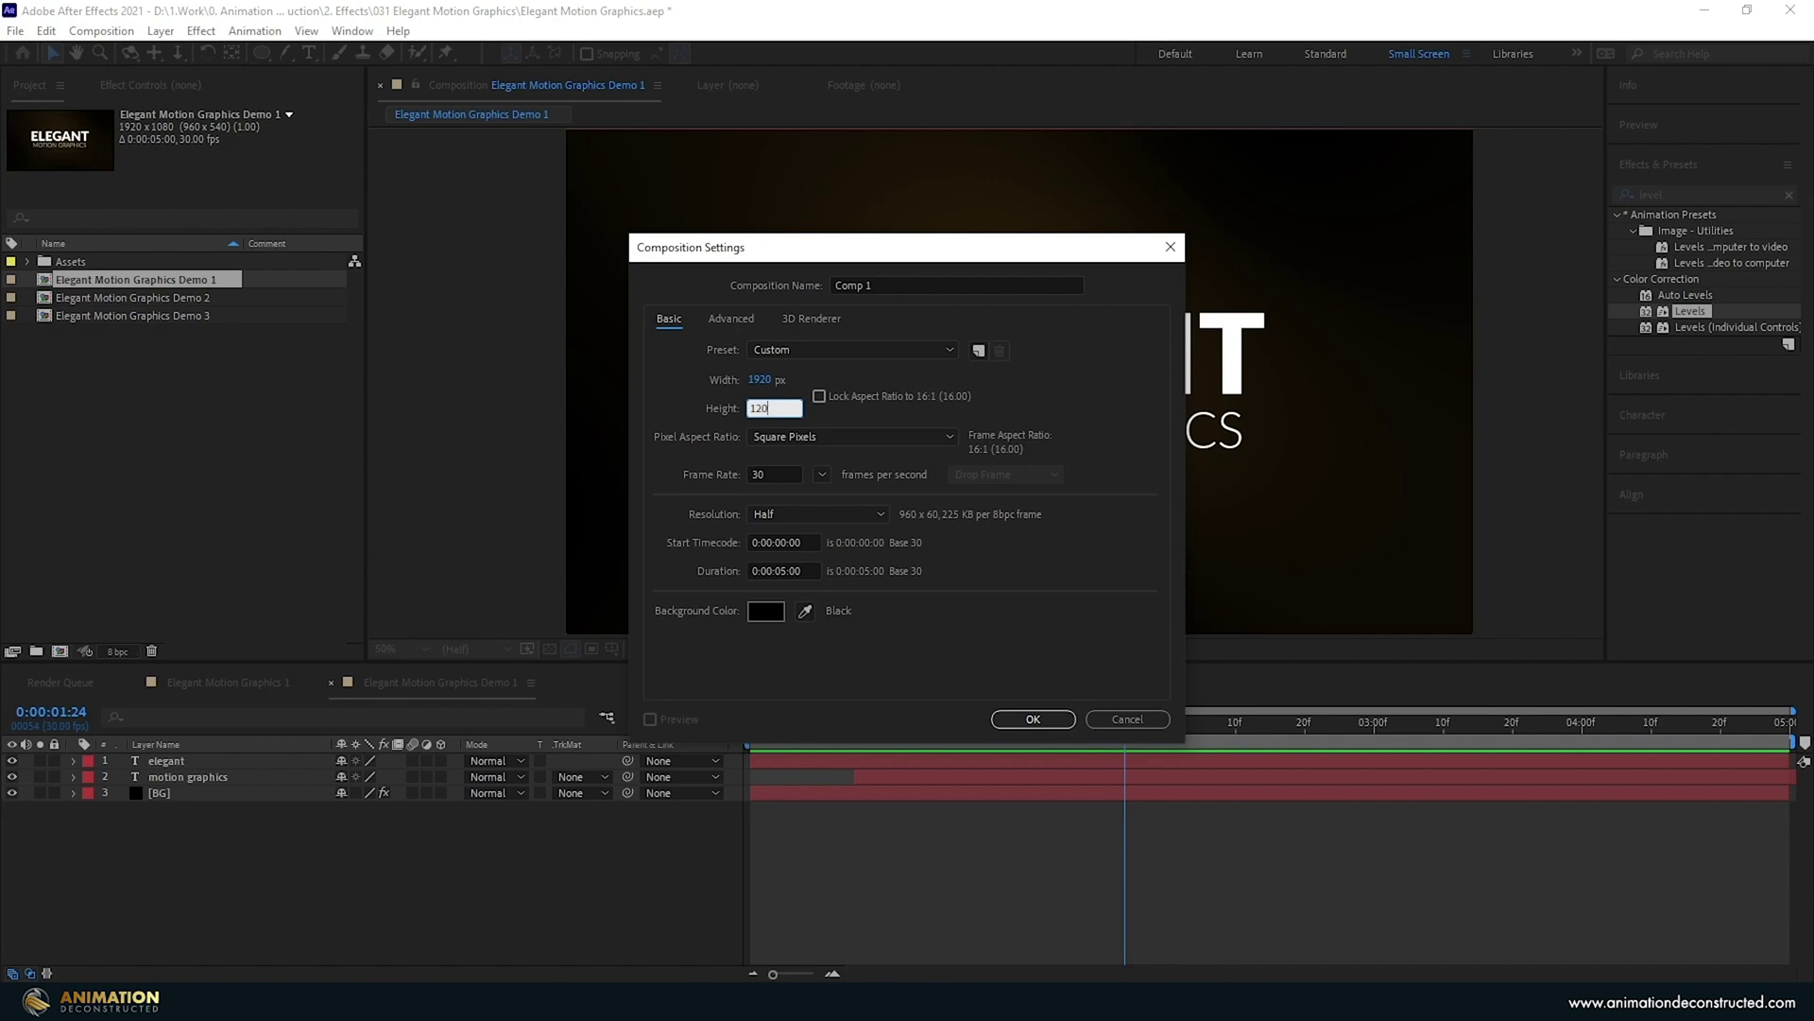
pyautogui.click(1057, 717)
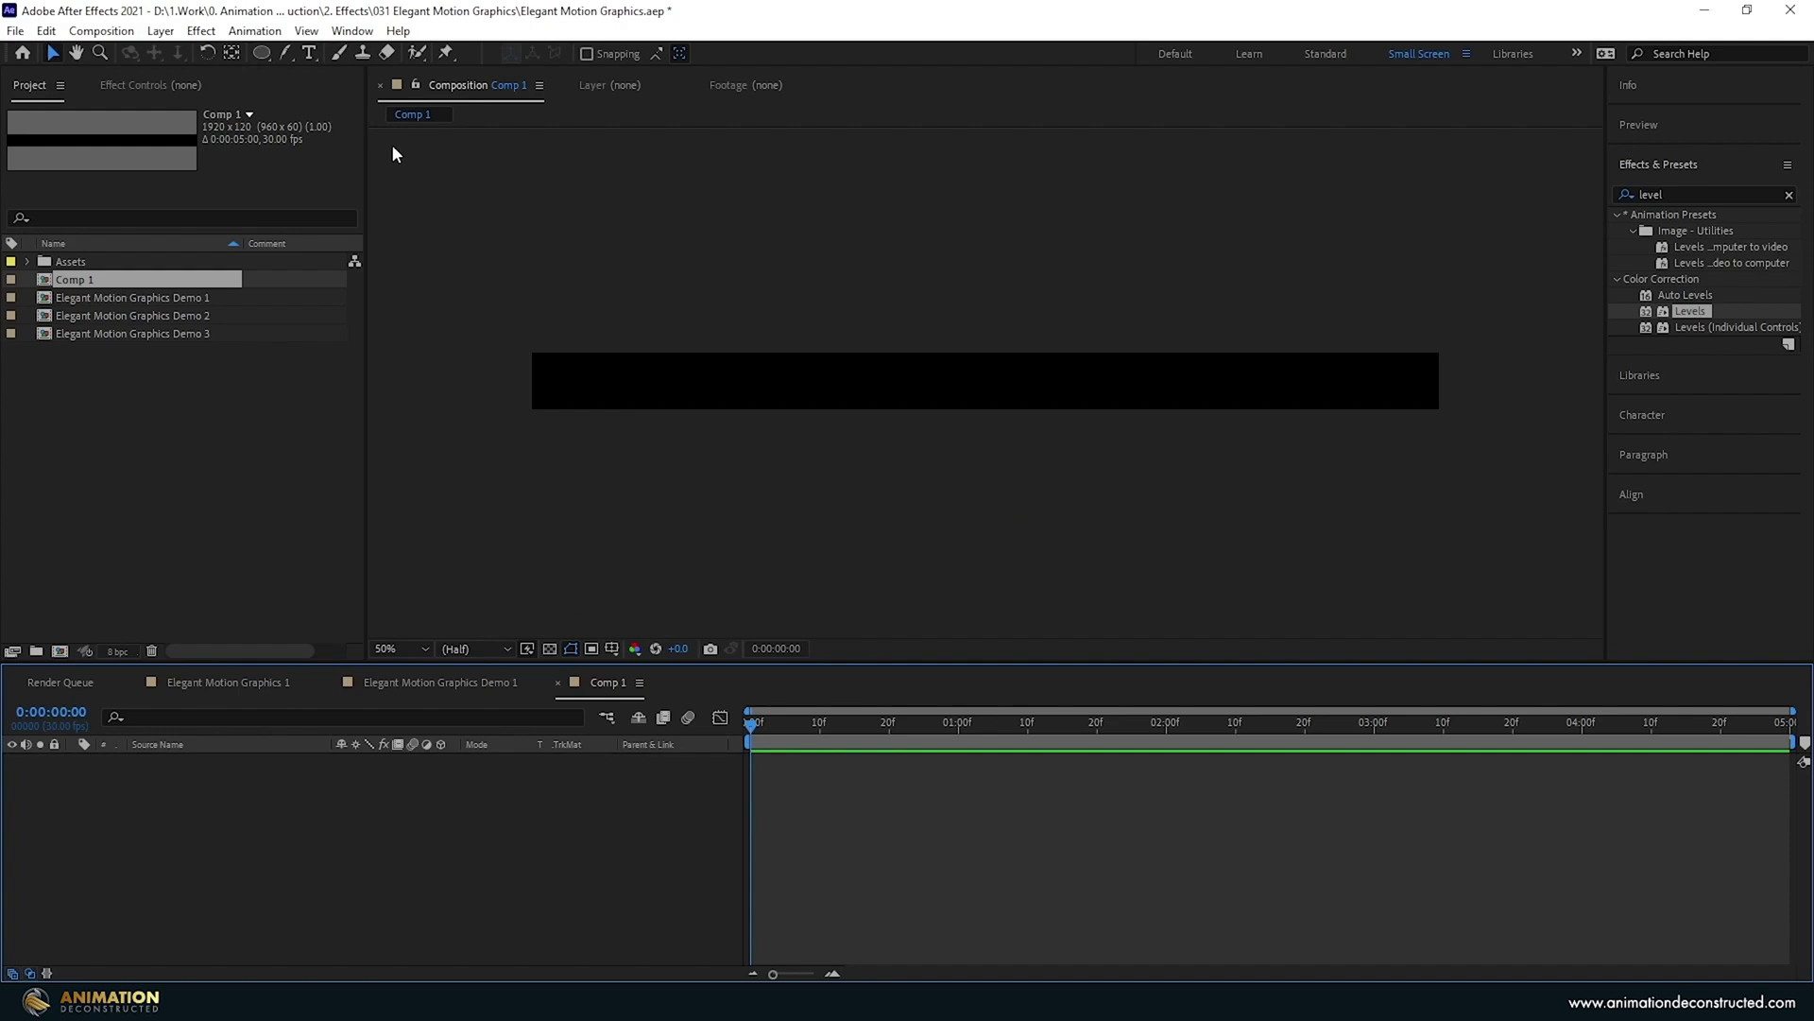
# Add a white rectangle shape layer that fills the composition and reveal its path, stroke and fill properties.
pyautogui.moveTo(264, 51); pyautogui.dragTo(320, 55)
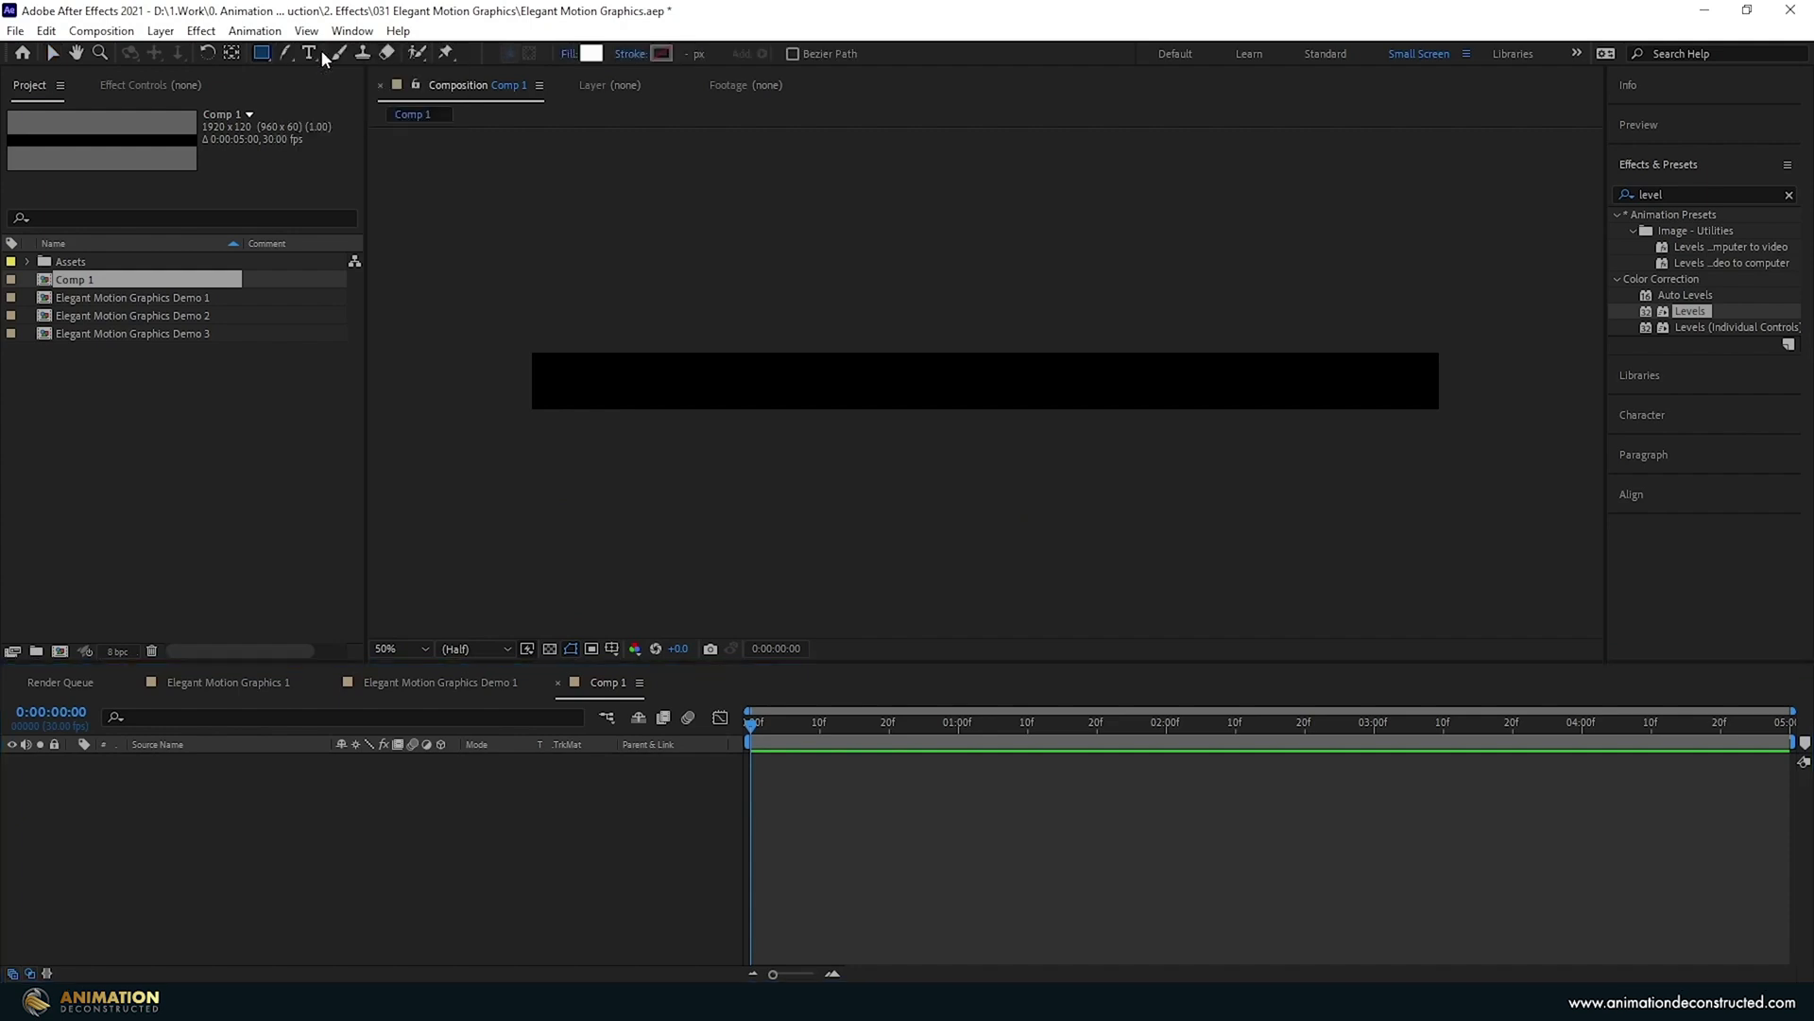
pyautogui.doubleClick(261, 52)
pyautogui.press('v')
pyautogui.press('u')
pyautogui.press('u')
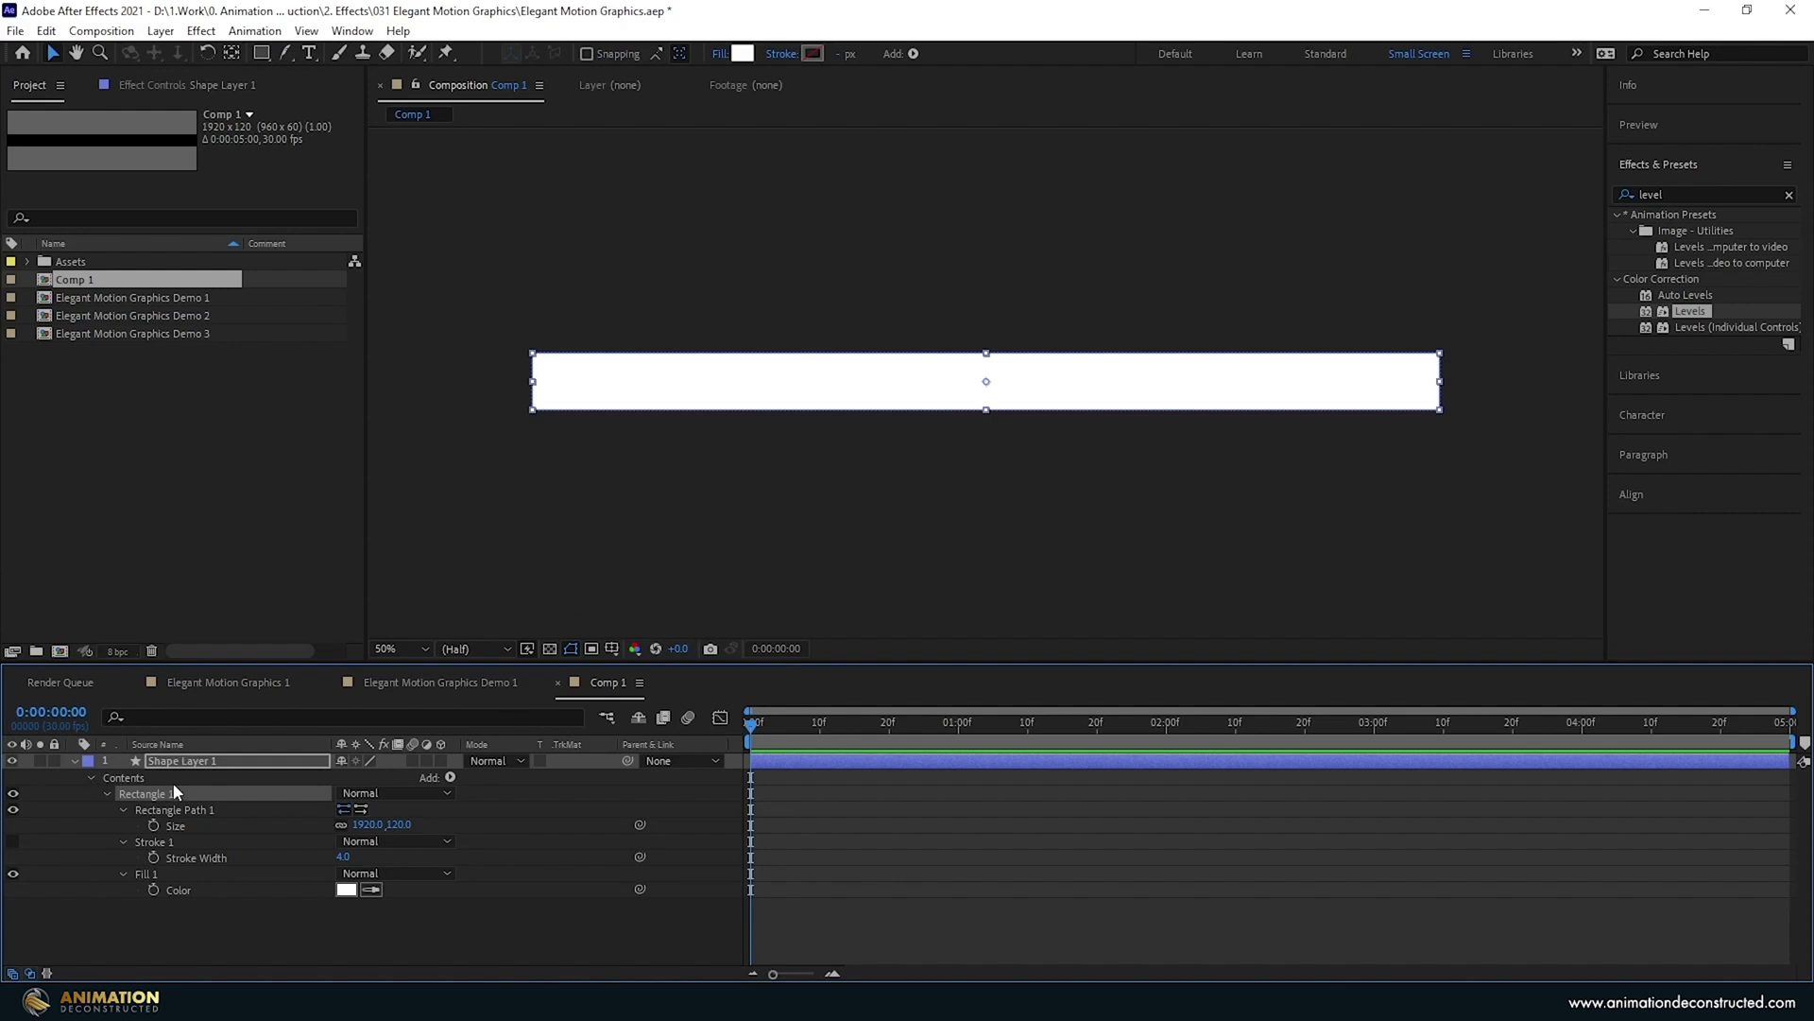
# Unlink the rectangle path's size, set it to 100 by 70 and collapse the layer's properties.
pyautogui.moveTo(357, 828); pyautogui.dragTo(370, 832)
pyautogui.click(369, 828)
pyautogui.write('1')
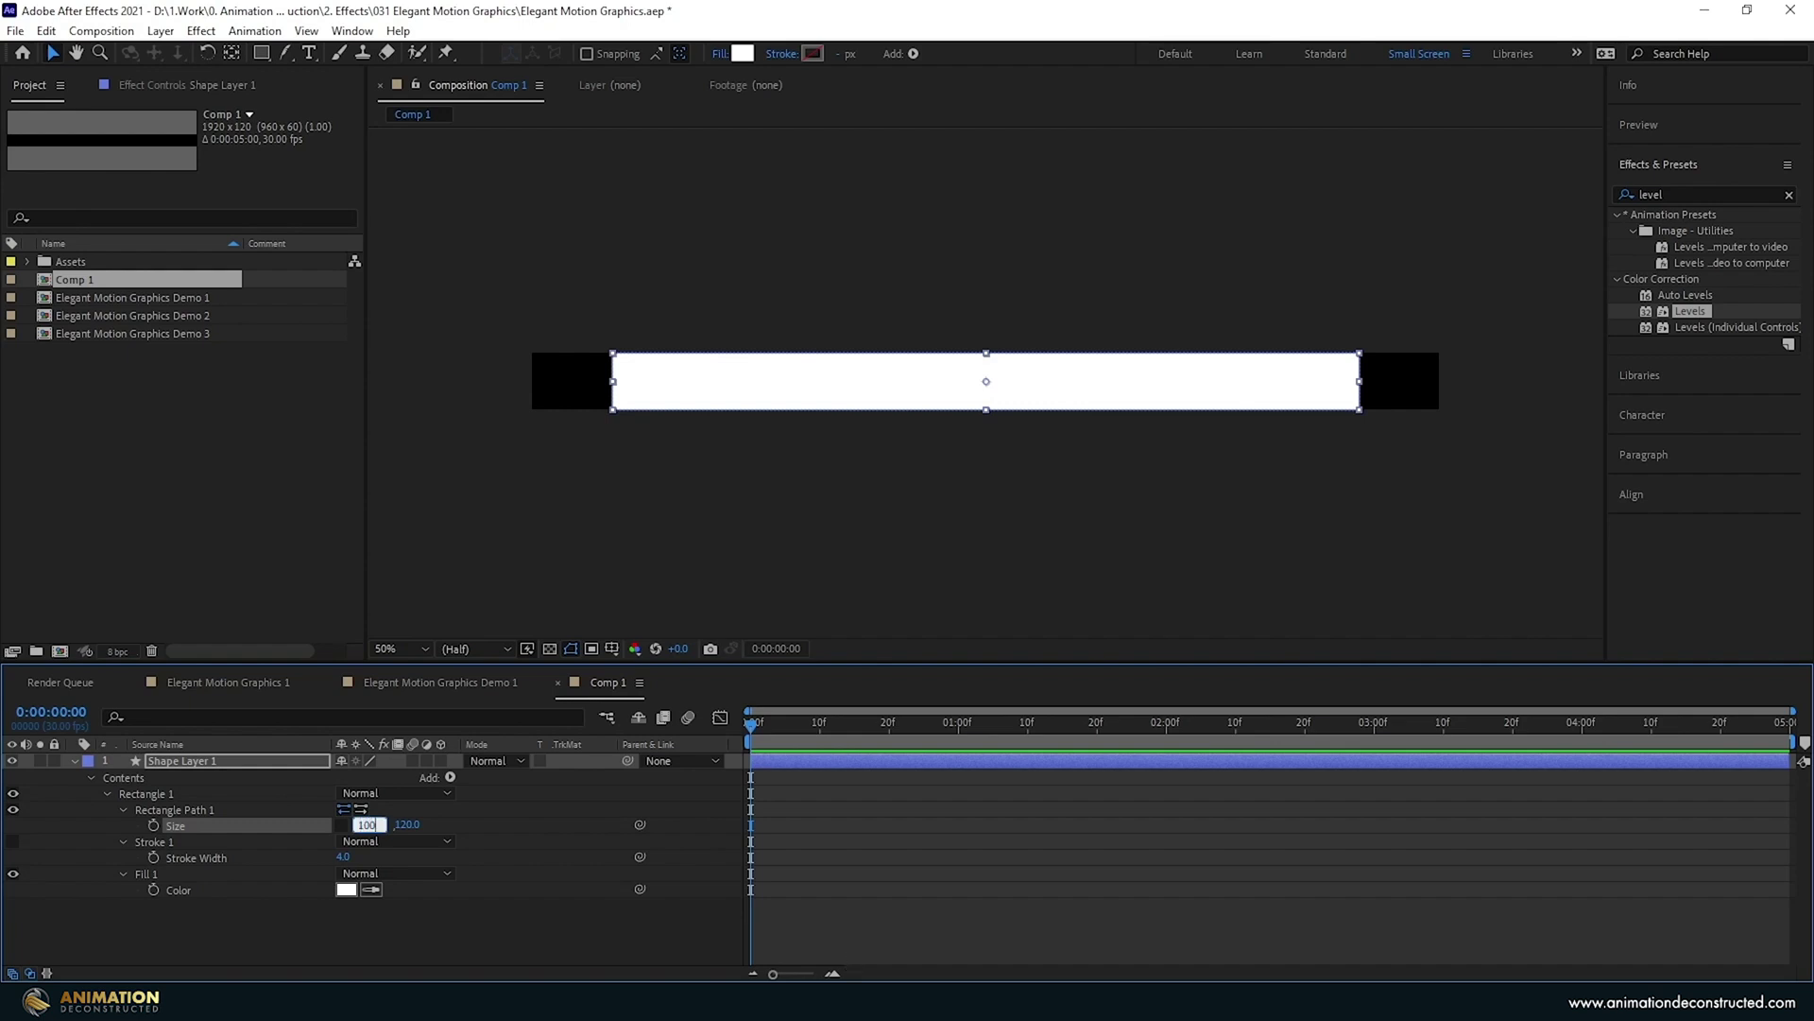
pyautogui.press('Tab')
pyautogui.write('70')
pyautogui.press('Return')
pyautogui.press('u')
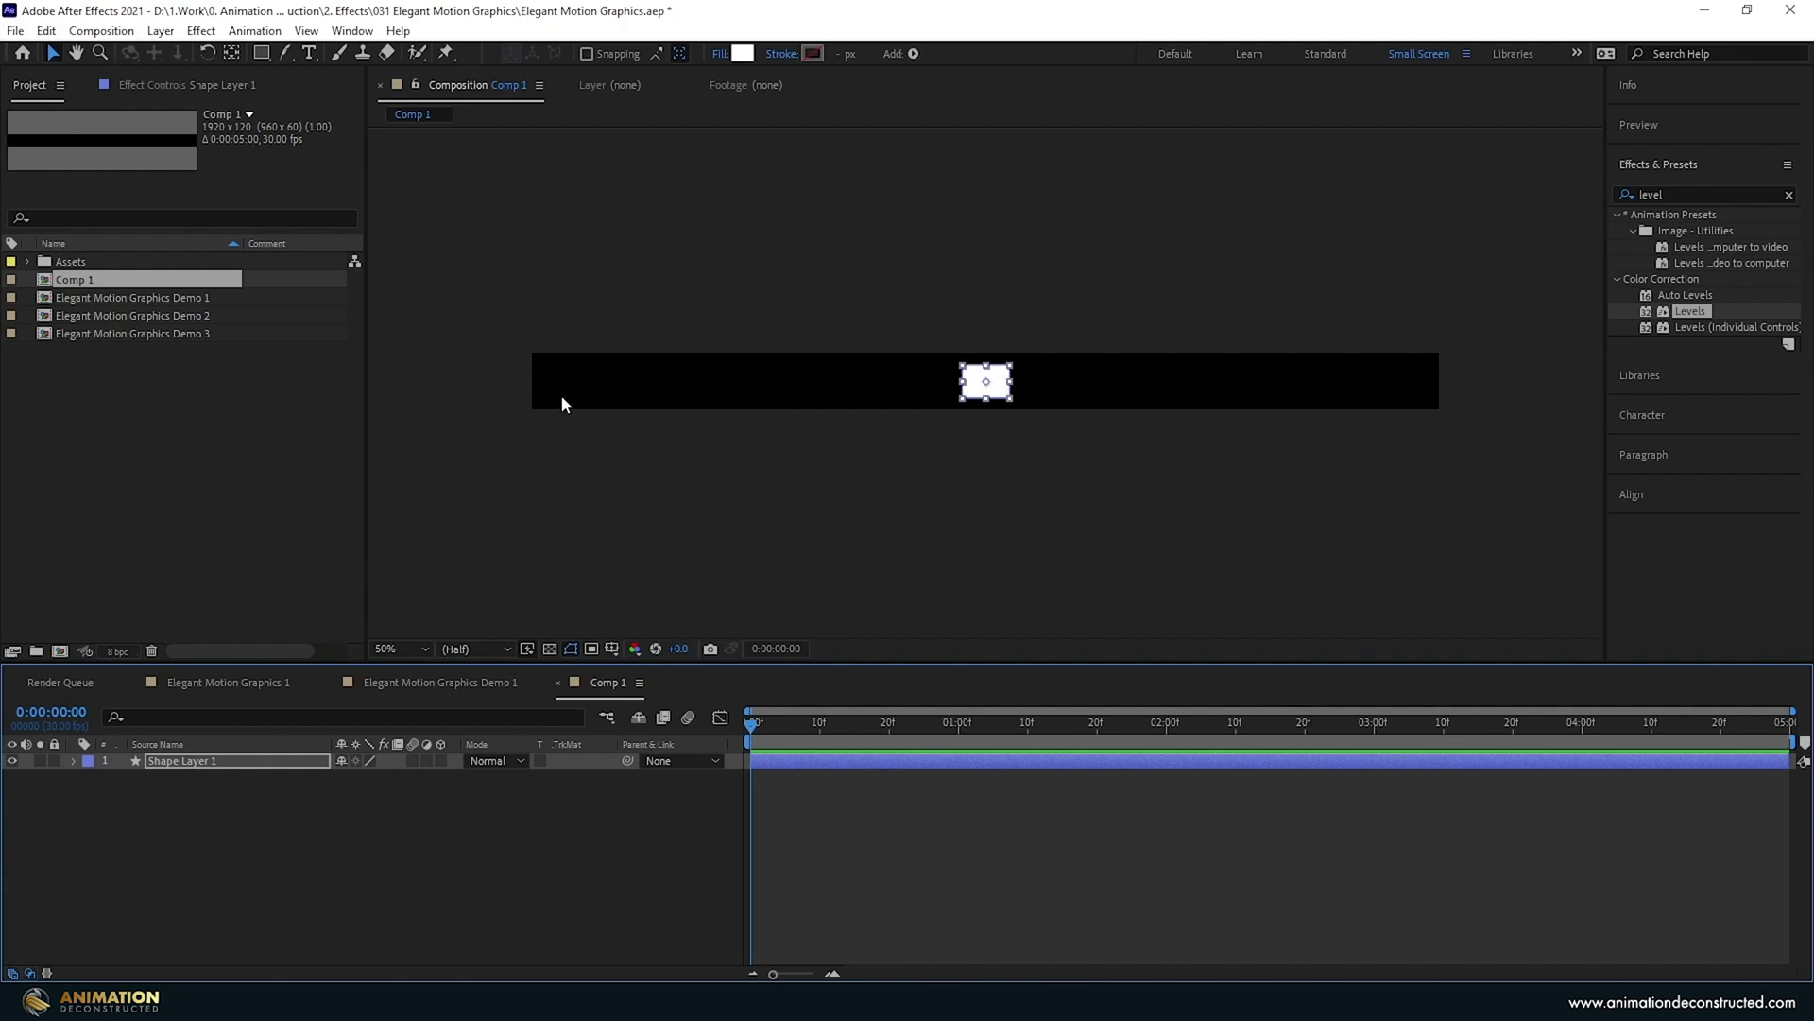
# Duplicate the rectangle layer twice and arrange the copies as narrow vertical bars near the left end of the strip.
pyautogui.click(236, 762)
pyautogui.hotkey('ctrl', 'd')
pyautogui.moveTo(996, 395); pyautogui.dragTo(1100, 411)
pyautogui.hotkey('ctrl', 'd')
pyautogui.press('/')
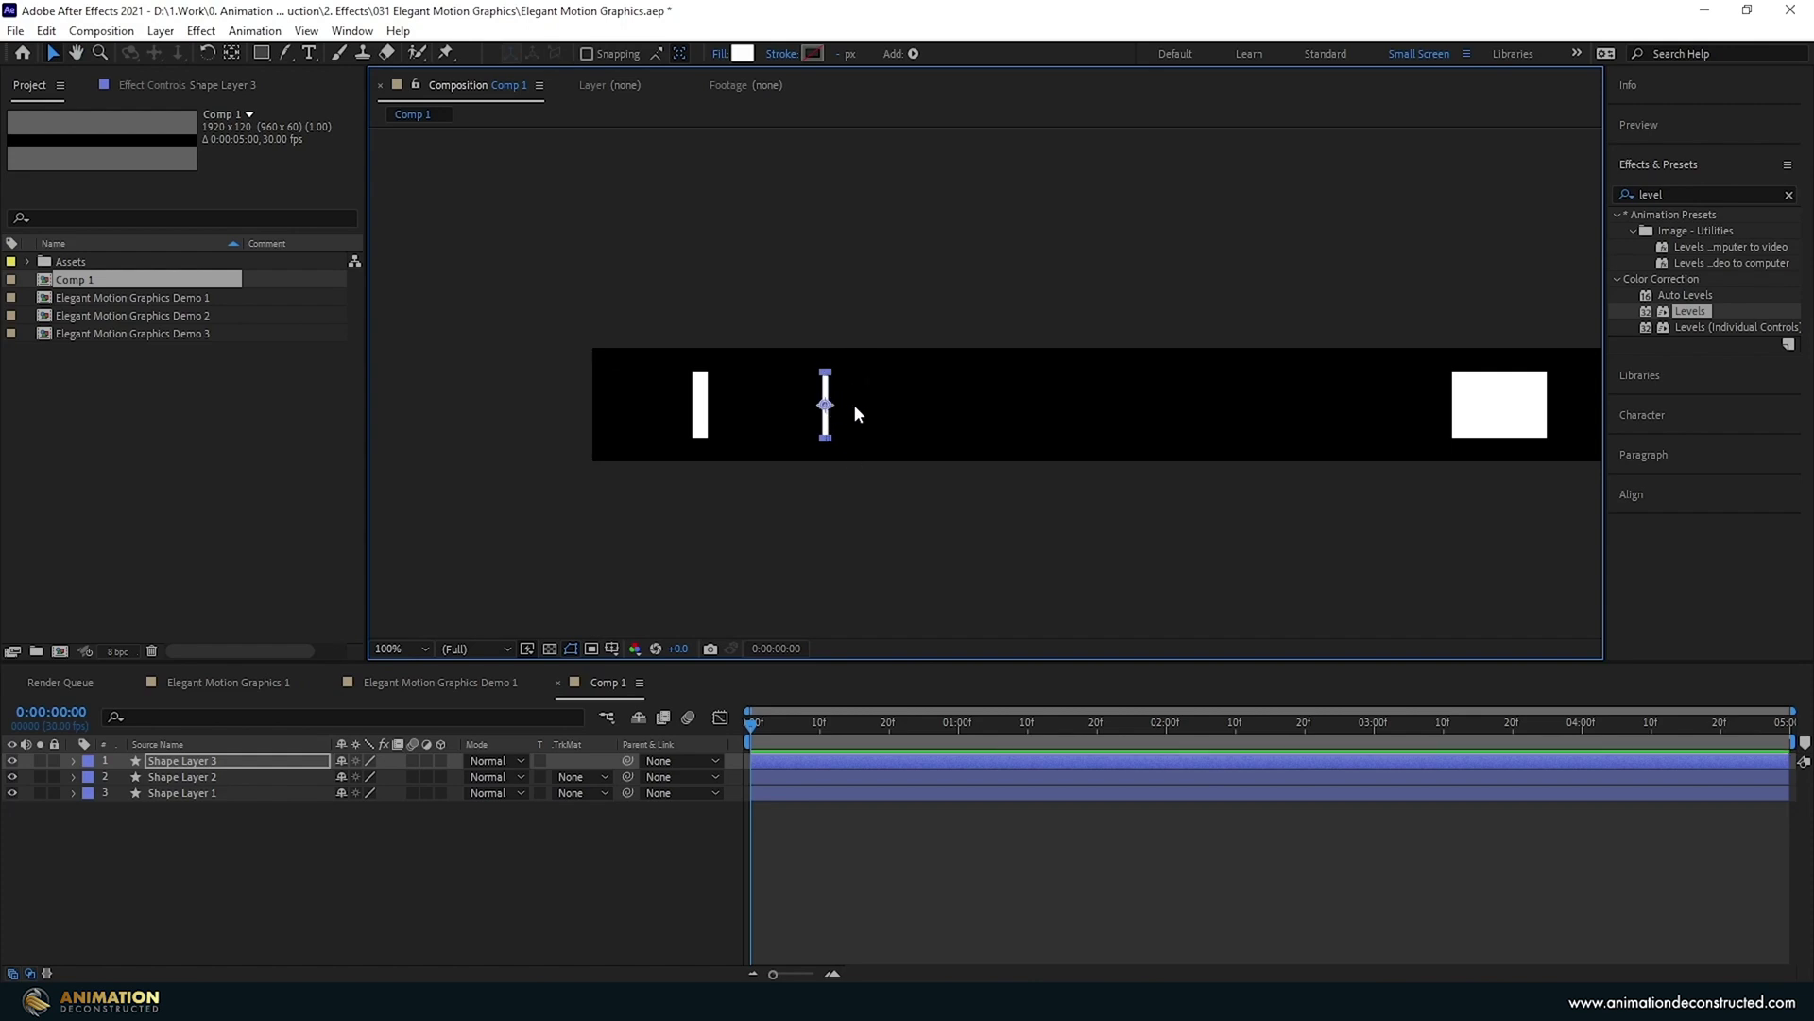
pyautogui.moveTo(1175, 392); pyautogui.dragTo(960, 376)
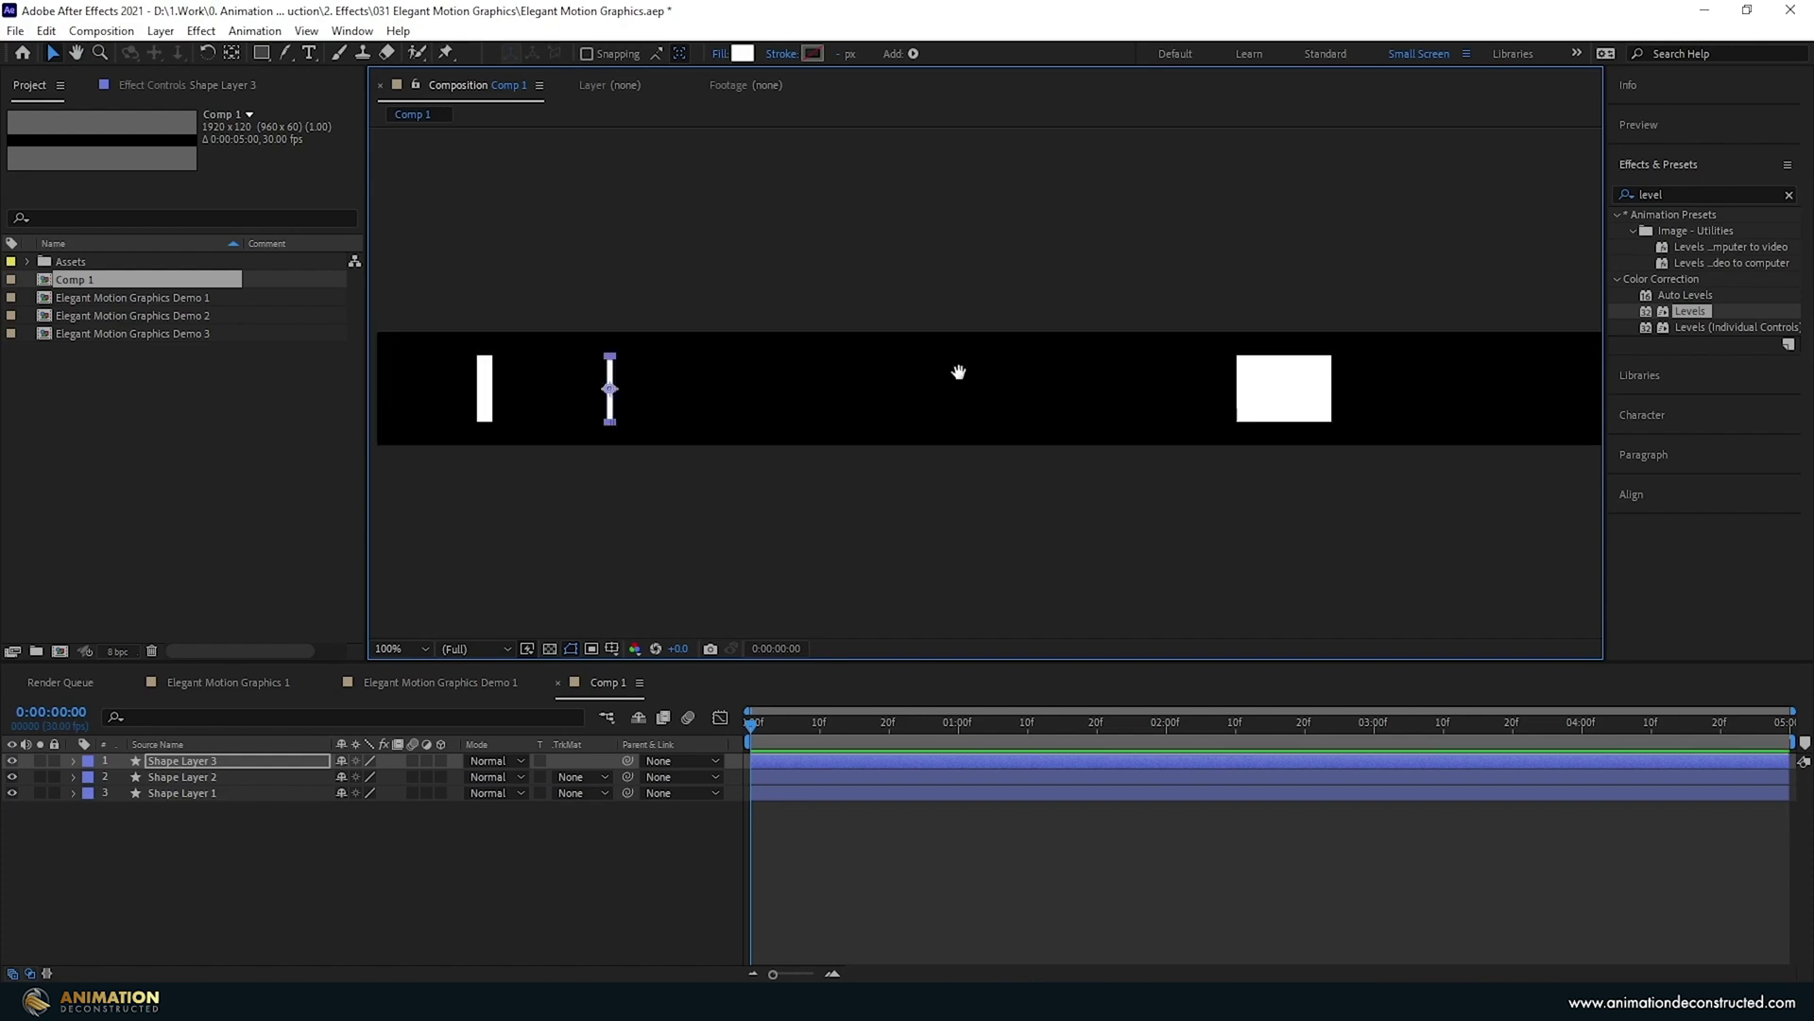
pyautogui.press(',')
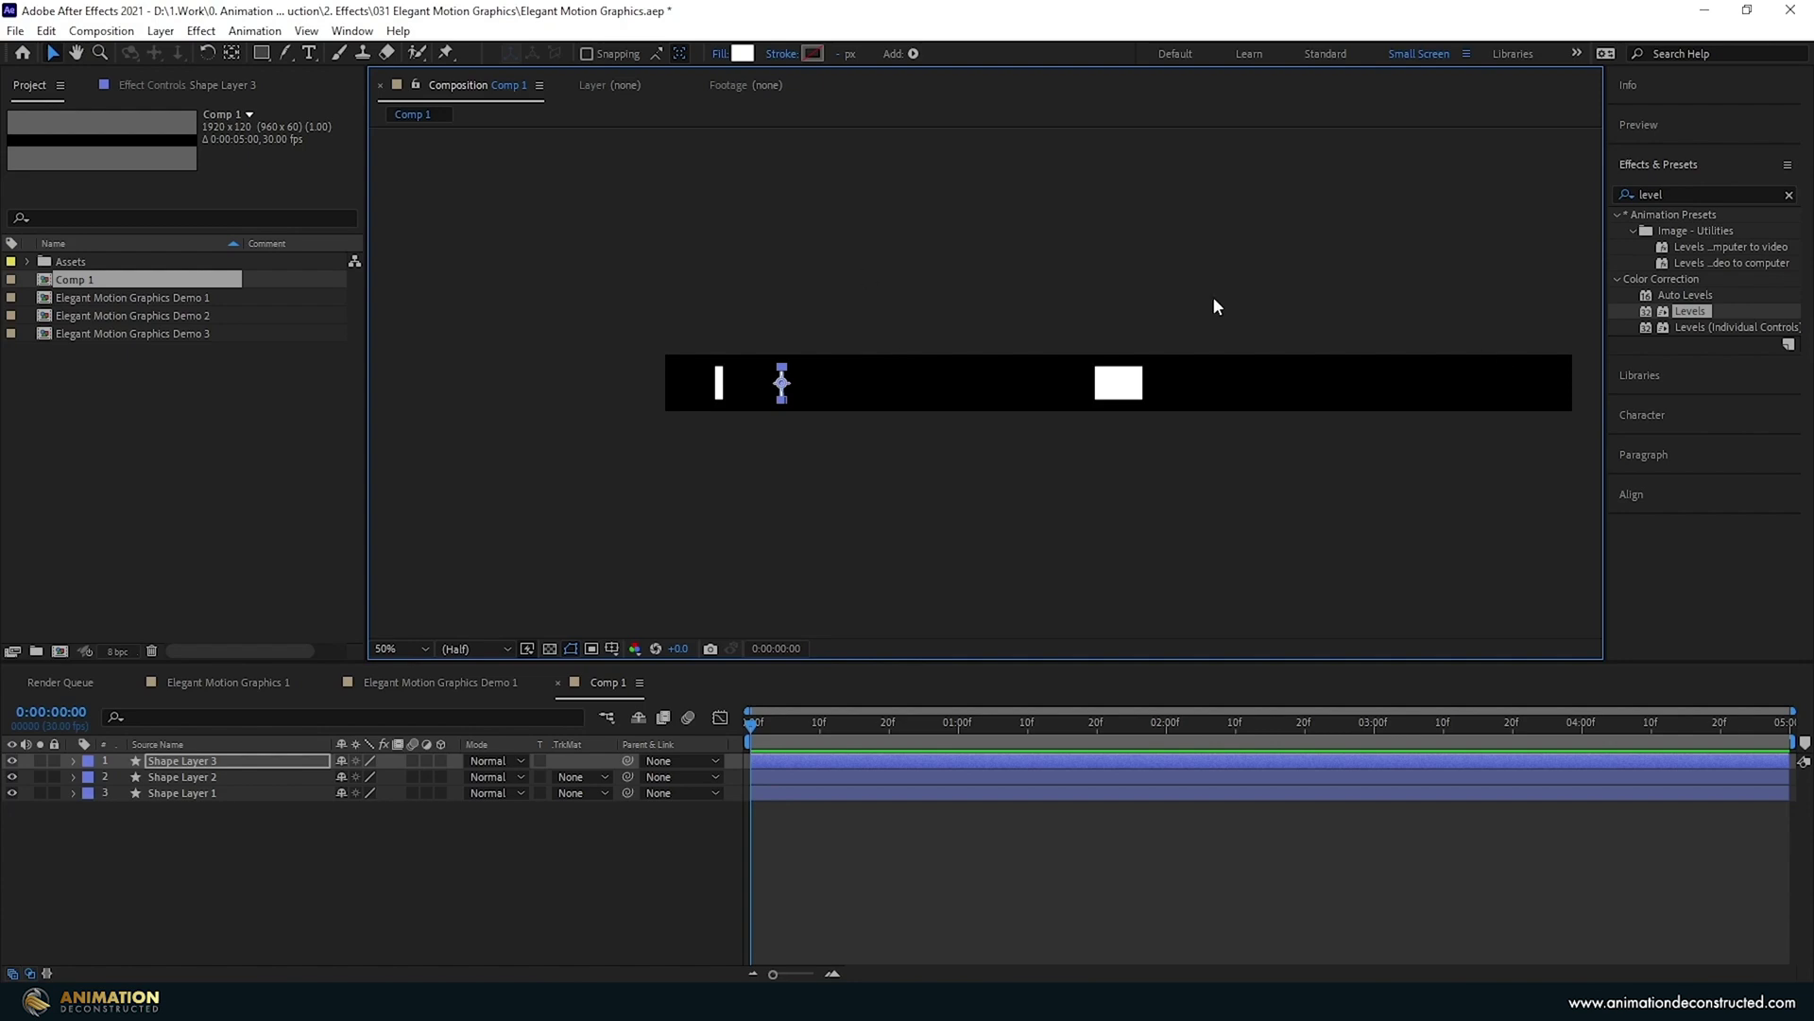
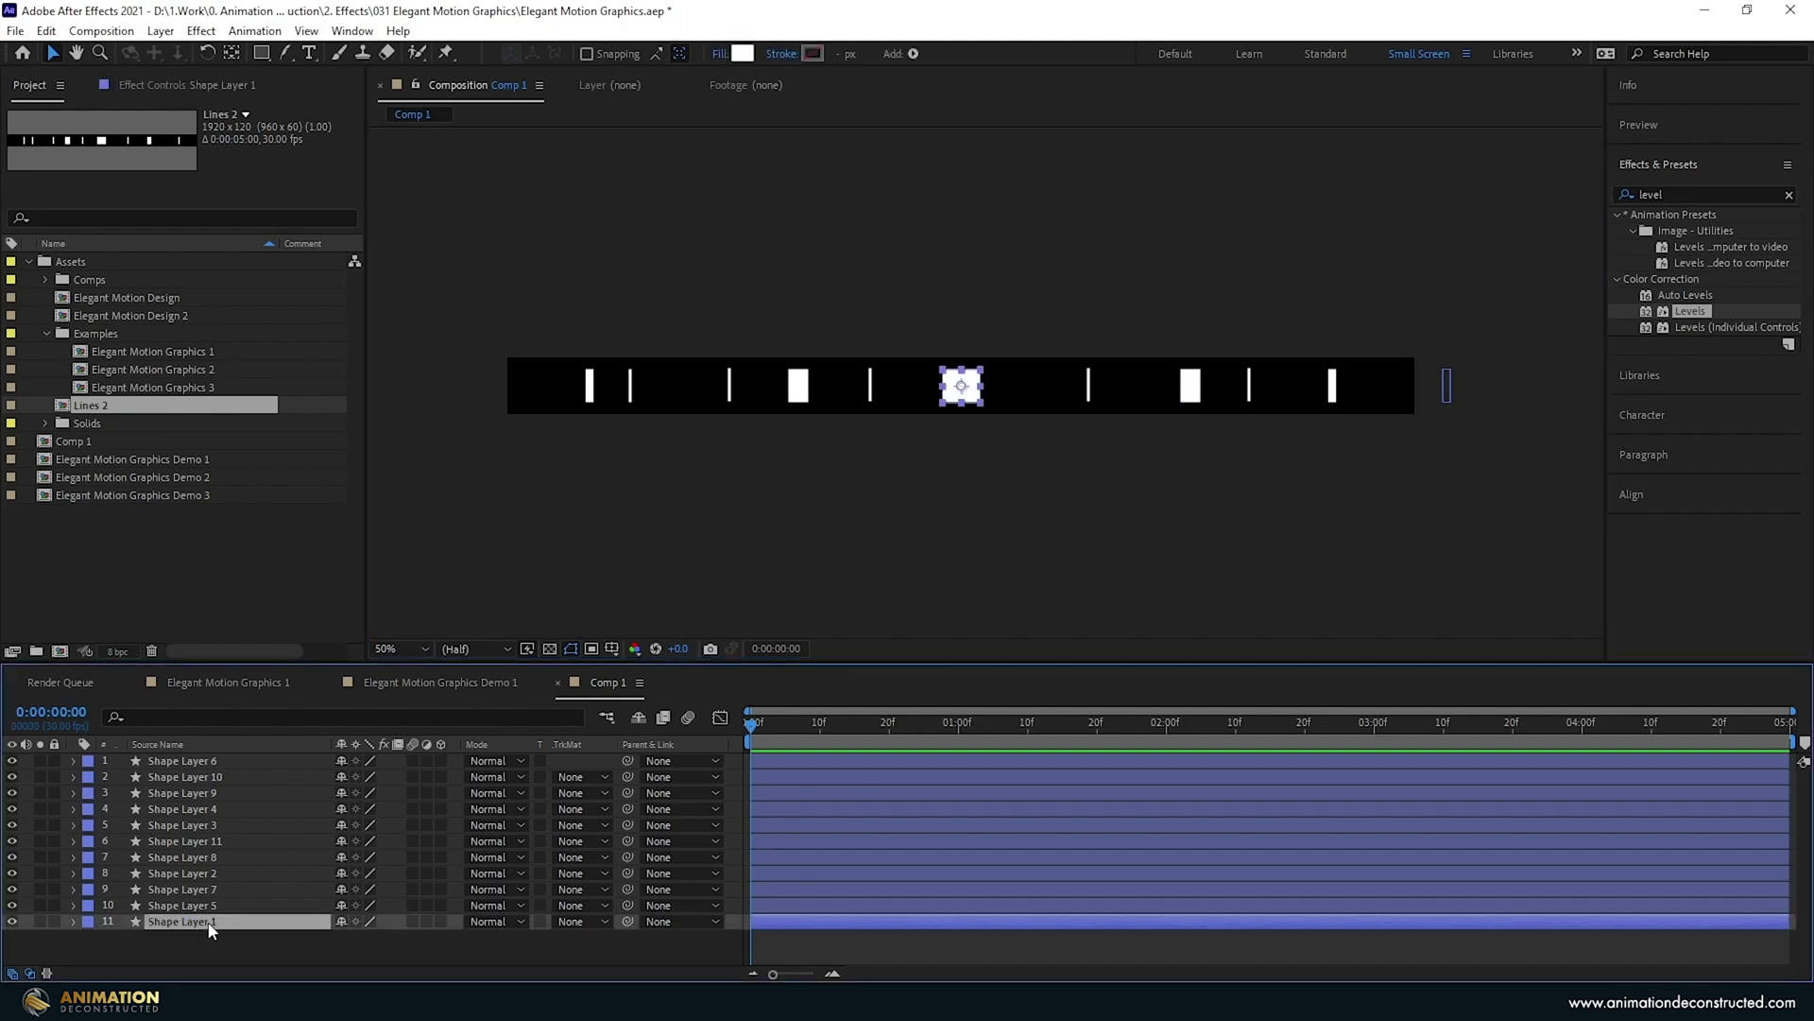
# Separate the Position dimensions of the central rectangle's layer, Shape Layer 1, into X and Y.
pyautogui.press('p')
pyautogui.rightClick(157, 940)
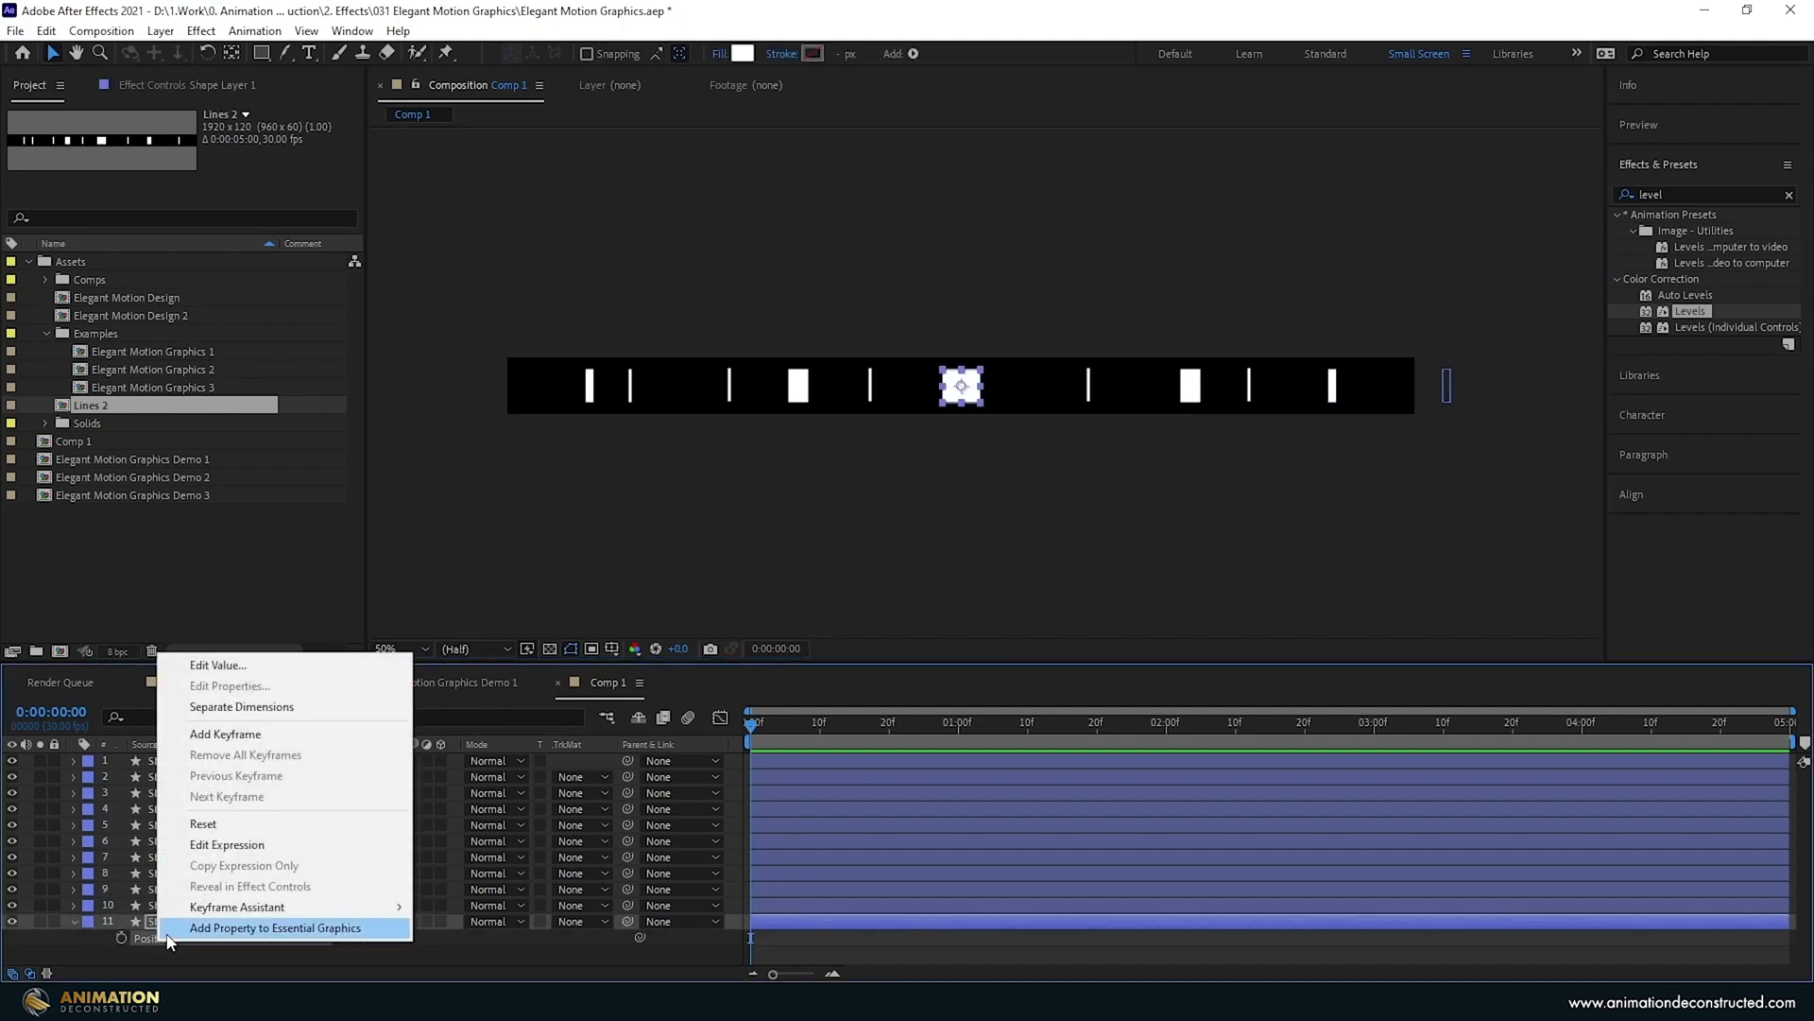
pyautogui.click(219, 710)
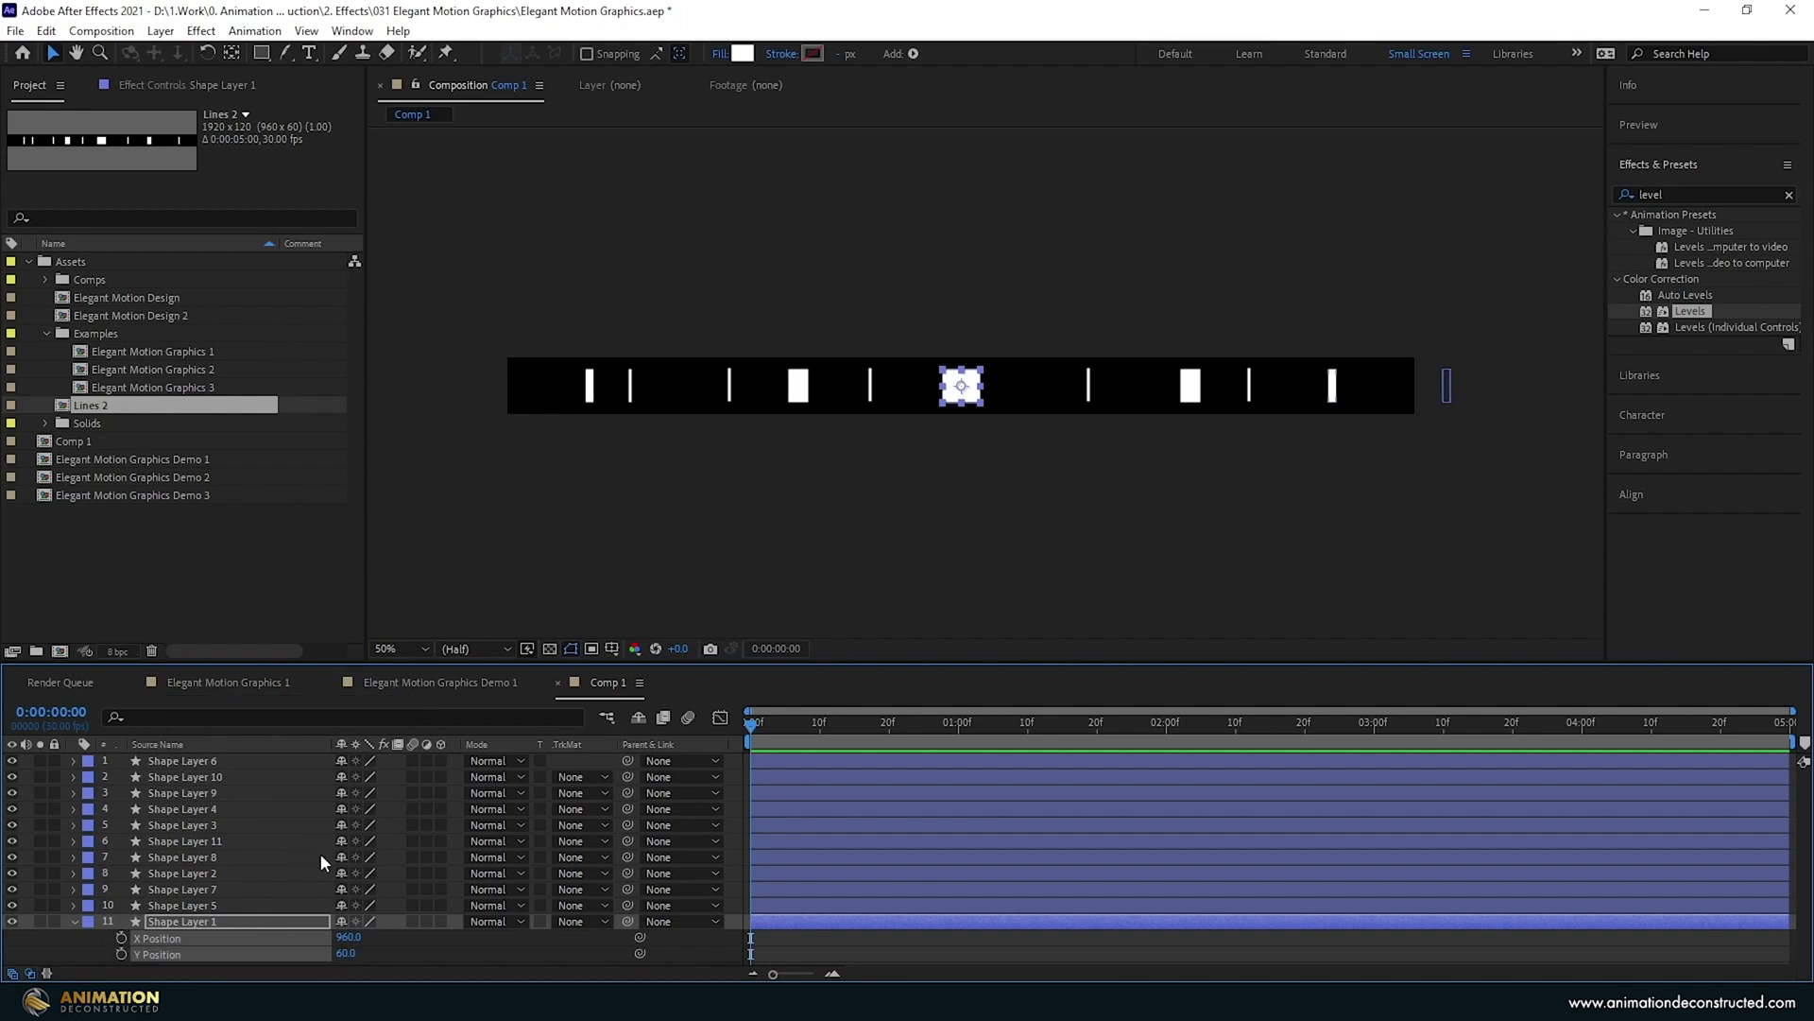
# Select every shape layer except Shape Layer 1, reveal their Position properties and enlarge the timeline area to show them all.
pyautogui.click(186, 904)
pyautogui.click(187, 922)
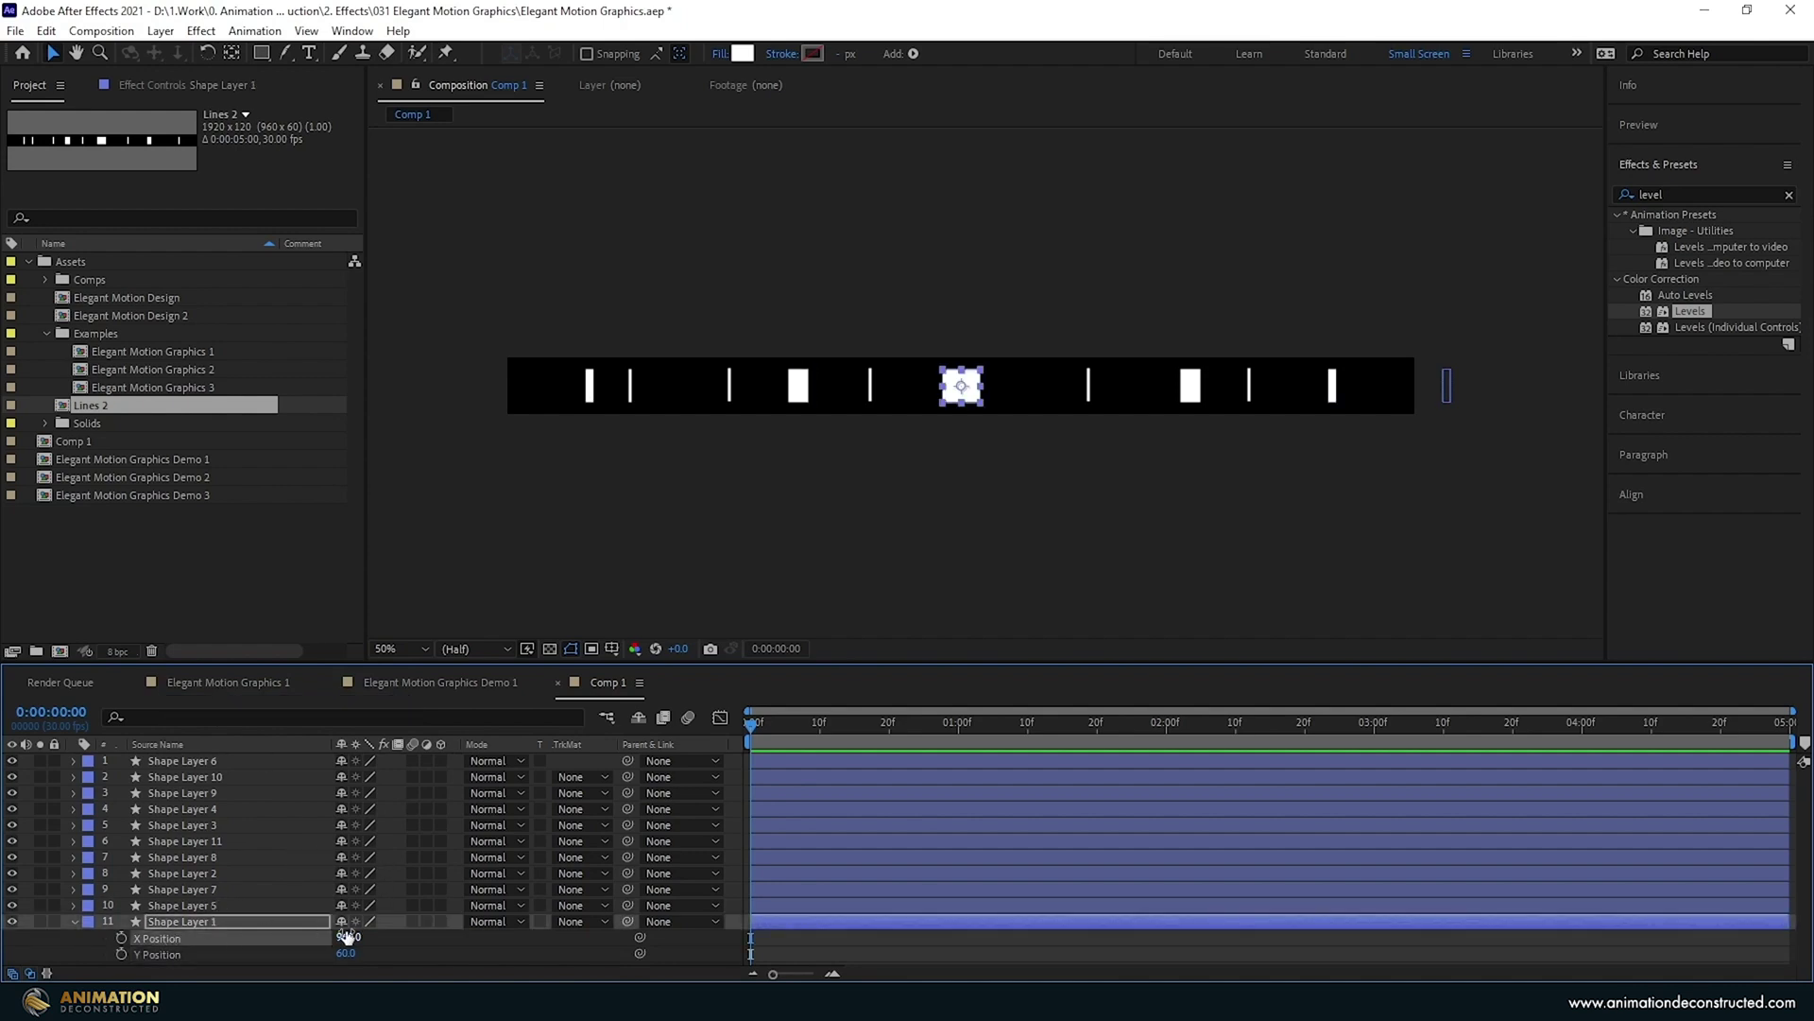
pyautogui.moveTo(347, 936)
pyautogui.mouseDown()
pyautogui.moveTo(303, 934)
pyautogui.moveTo(525, 933)
pyautogui.moveTo(274, 929)
pyautogui.moveTo(348, 933)
pyautogui.mouseUp()
pyautogui.hotkey('ctrl', 'a')
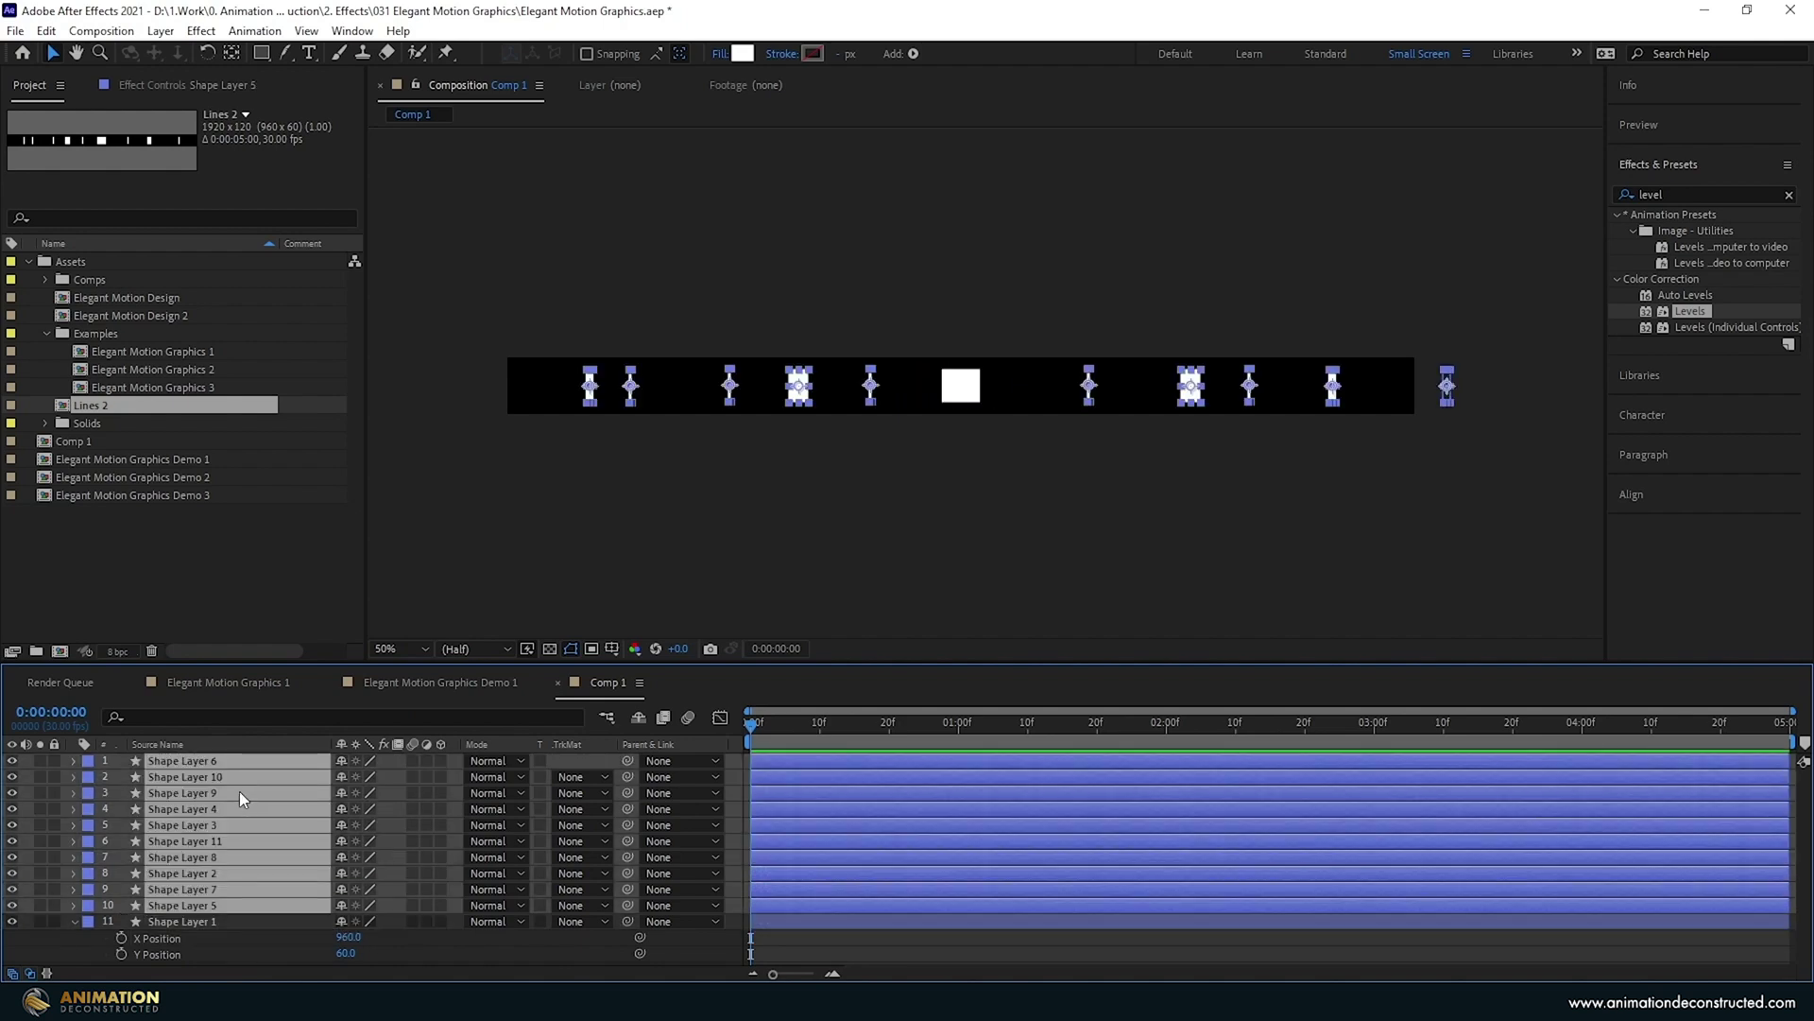
pyautogui.press('p')
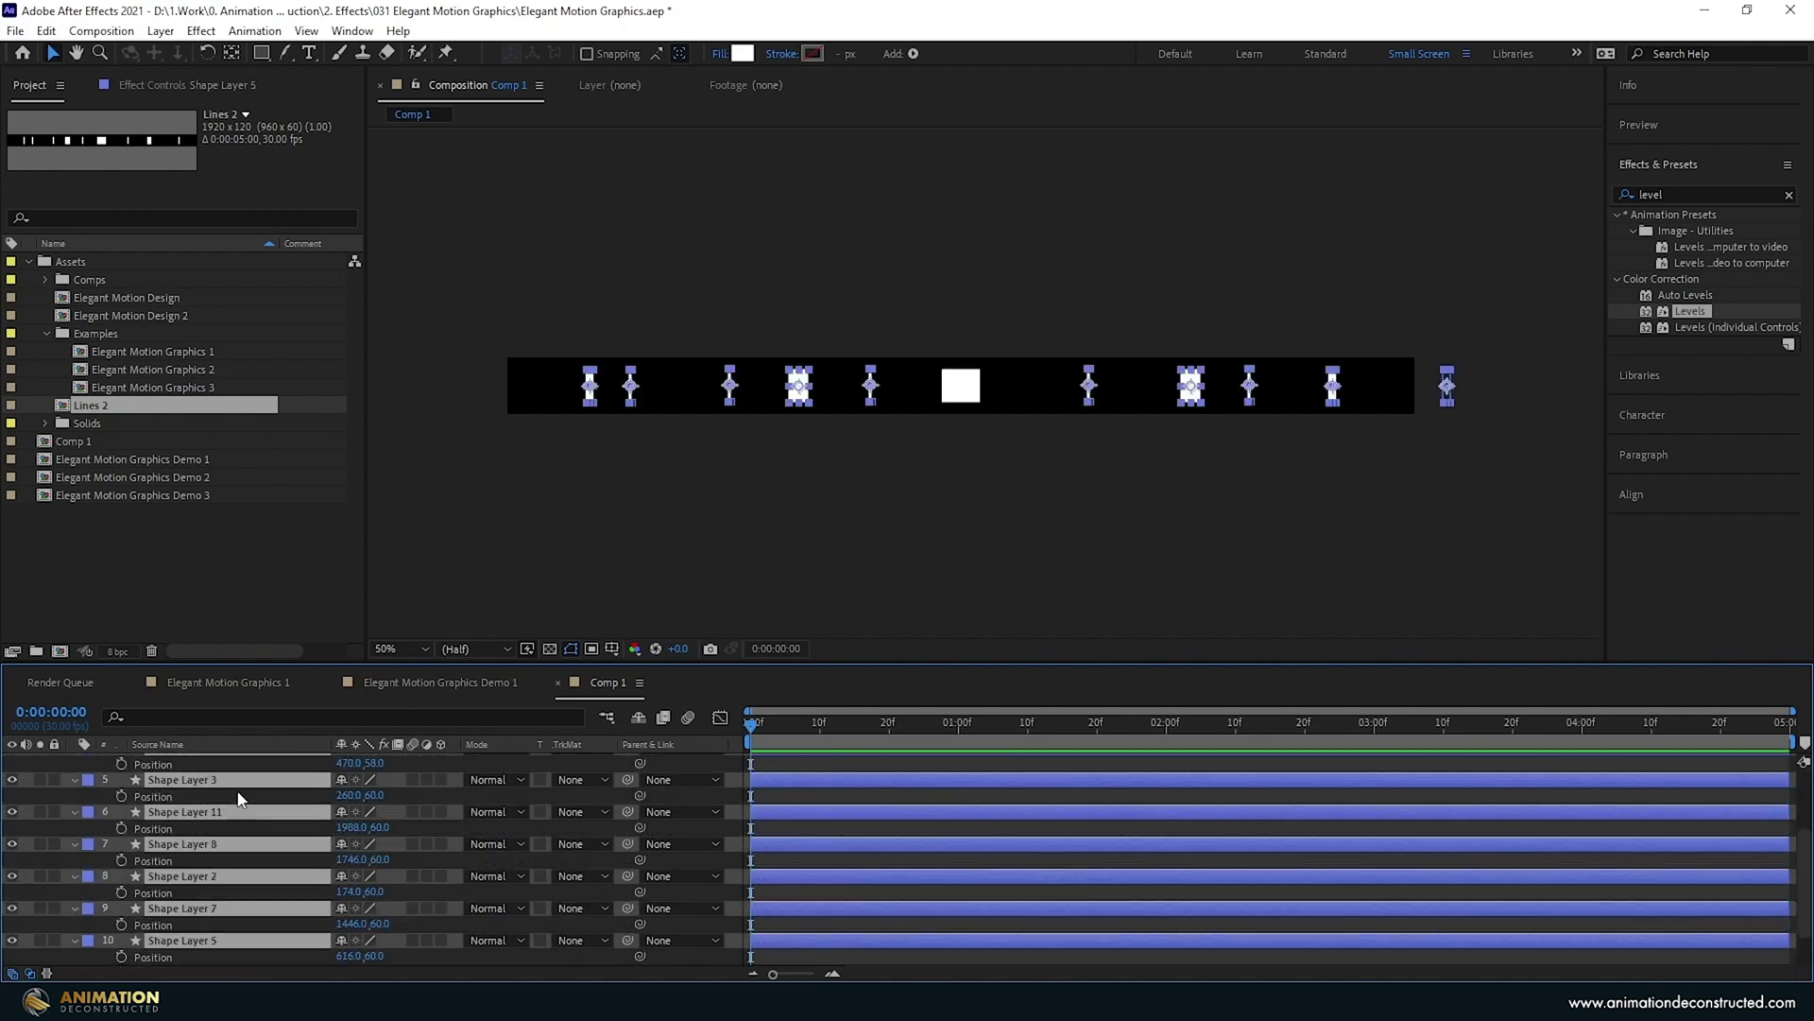
pyautogui.moveTo(716, 522); pyautogui.dragTo(716, 456)
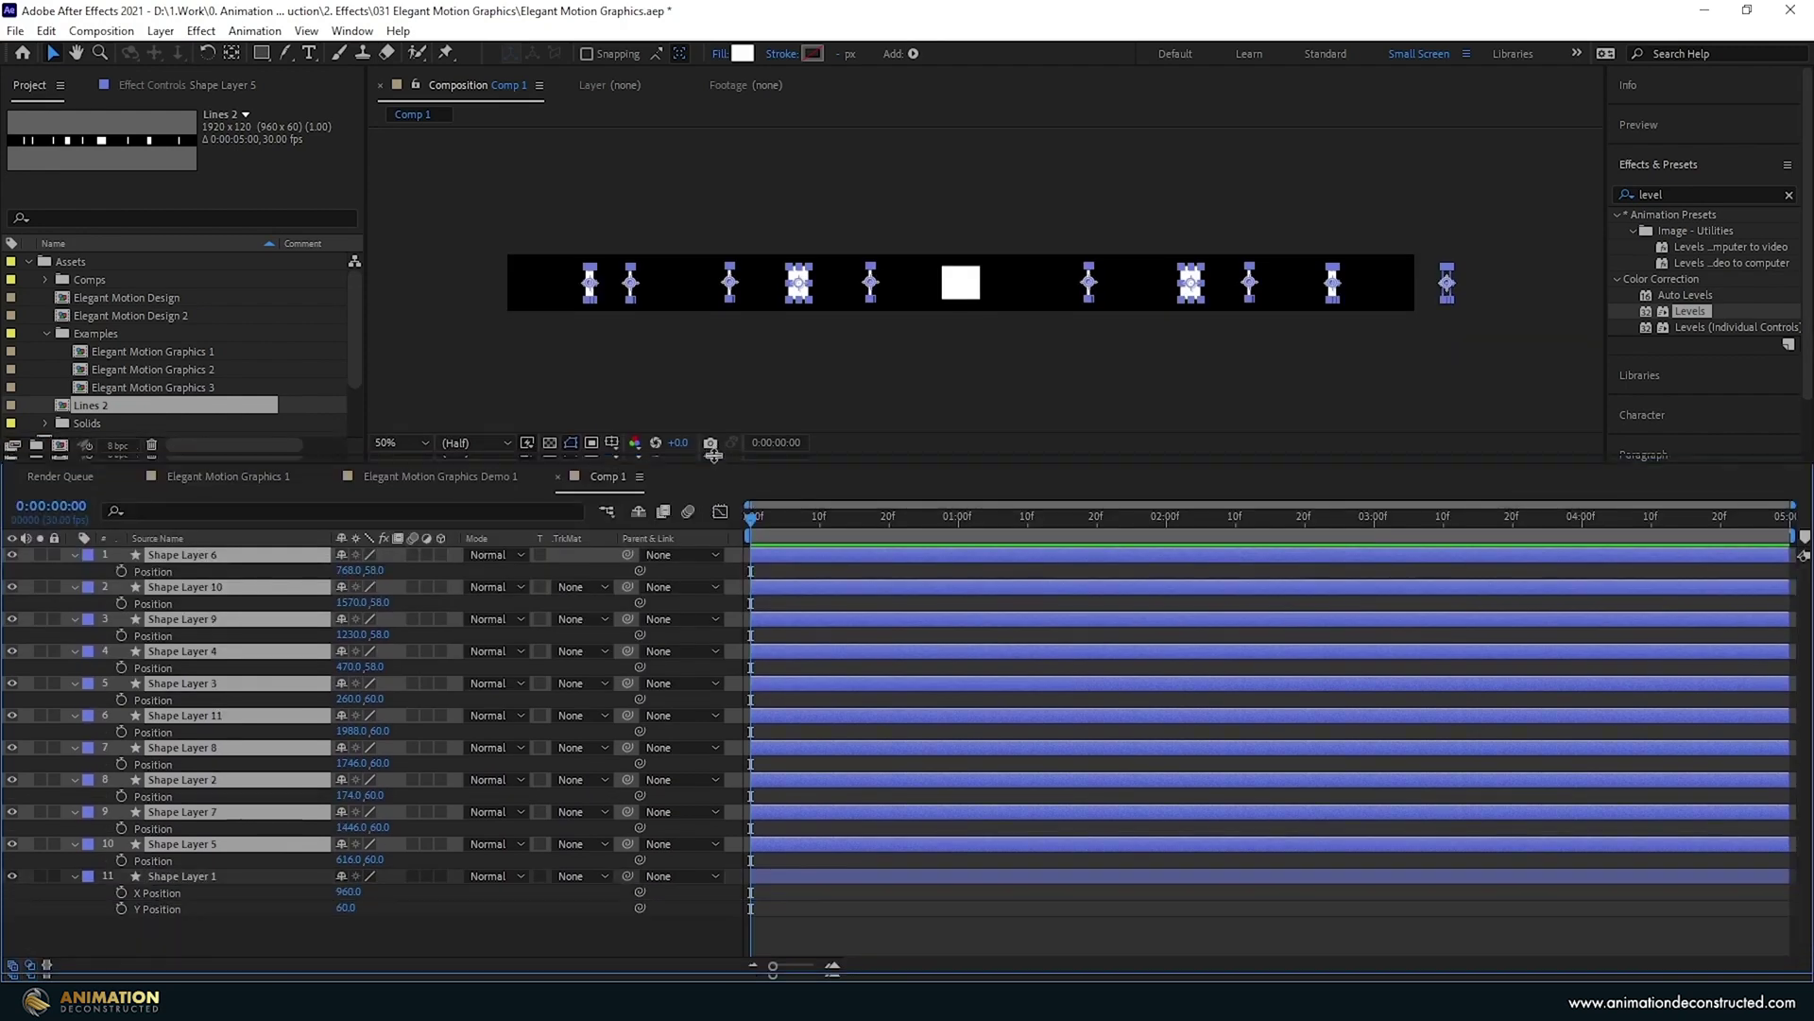
# Separate the Position dimensions of the ten shape layers above Shape Layer 1 into X and Y.
pyautogui.click(179, 553)
pyautogui.keyDown('ctrl'); pyautogui.click(179, 586); pyautogui.keyUp('ctrl')
pyautogui.keyDown('ctrl'); pyautogui.click(156, 635); pyautogui.keyUp('ctrl')
pyautogui.keyDown('ctrl'); pyautogui.click(156, 667); pyautogui.keyUp('ctrl')
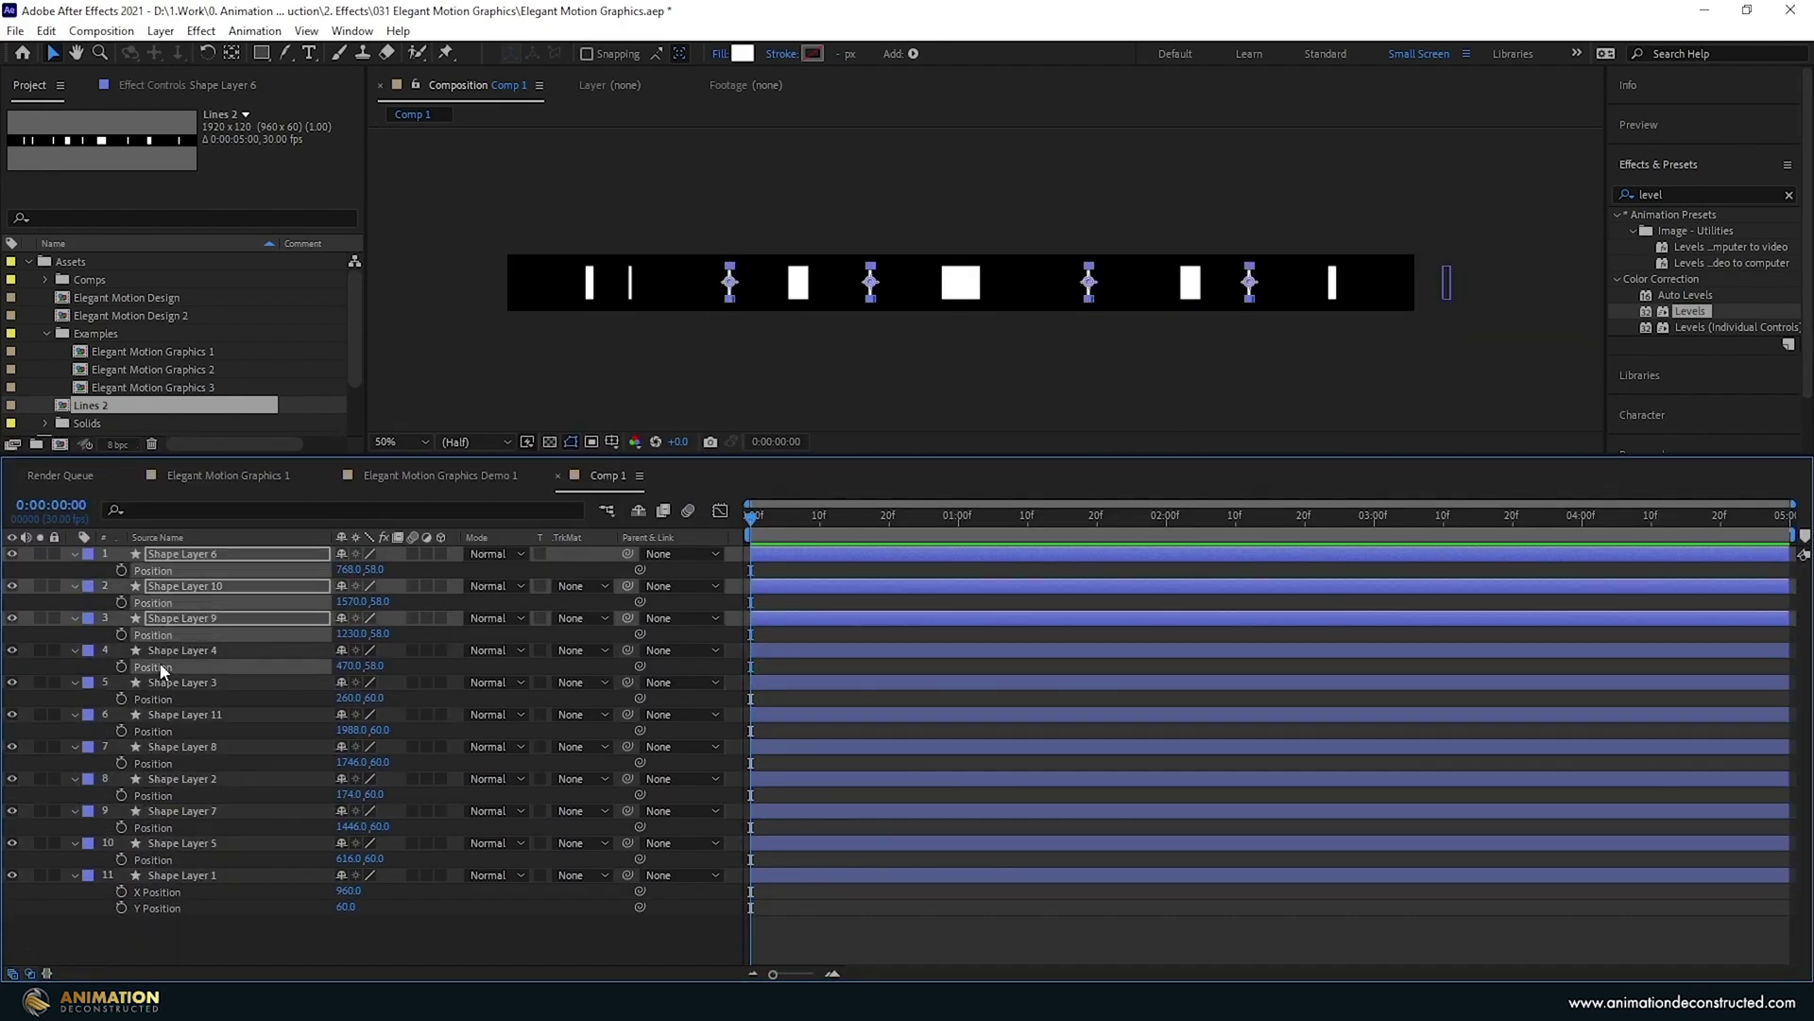
pyautogui.keyDown('ctrl'); pyautogui.click(156, 699); pyautogui.keyUp('ctrl')
pyautogui.keyDown('ctrl'); pyautogui.click(156, 731); pyautogui.keyUp('ctrl')
pyautogui.keyDown('shift'); pyautogui.click(155, 858); pyautogui.keyUp('shift')
pyautogui.rightClick(156, 858)
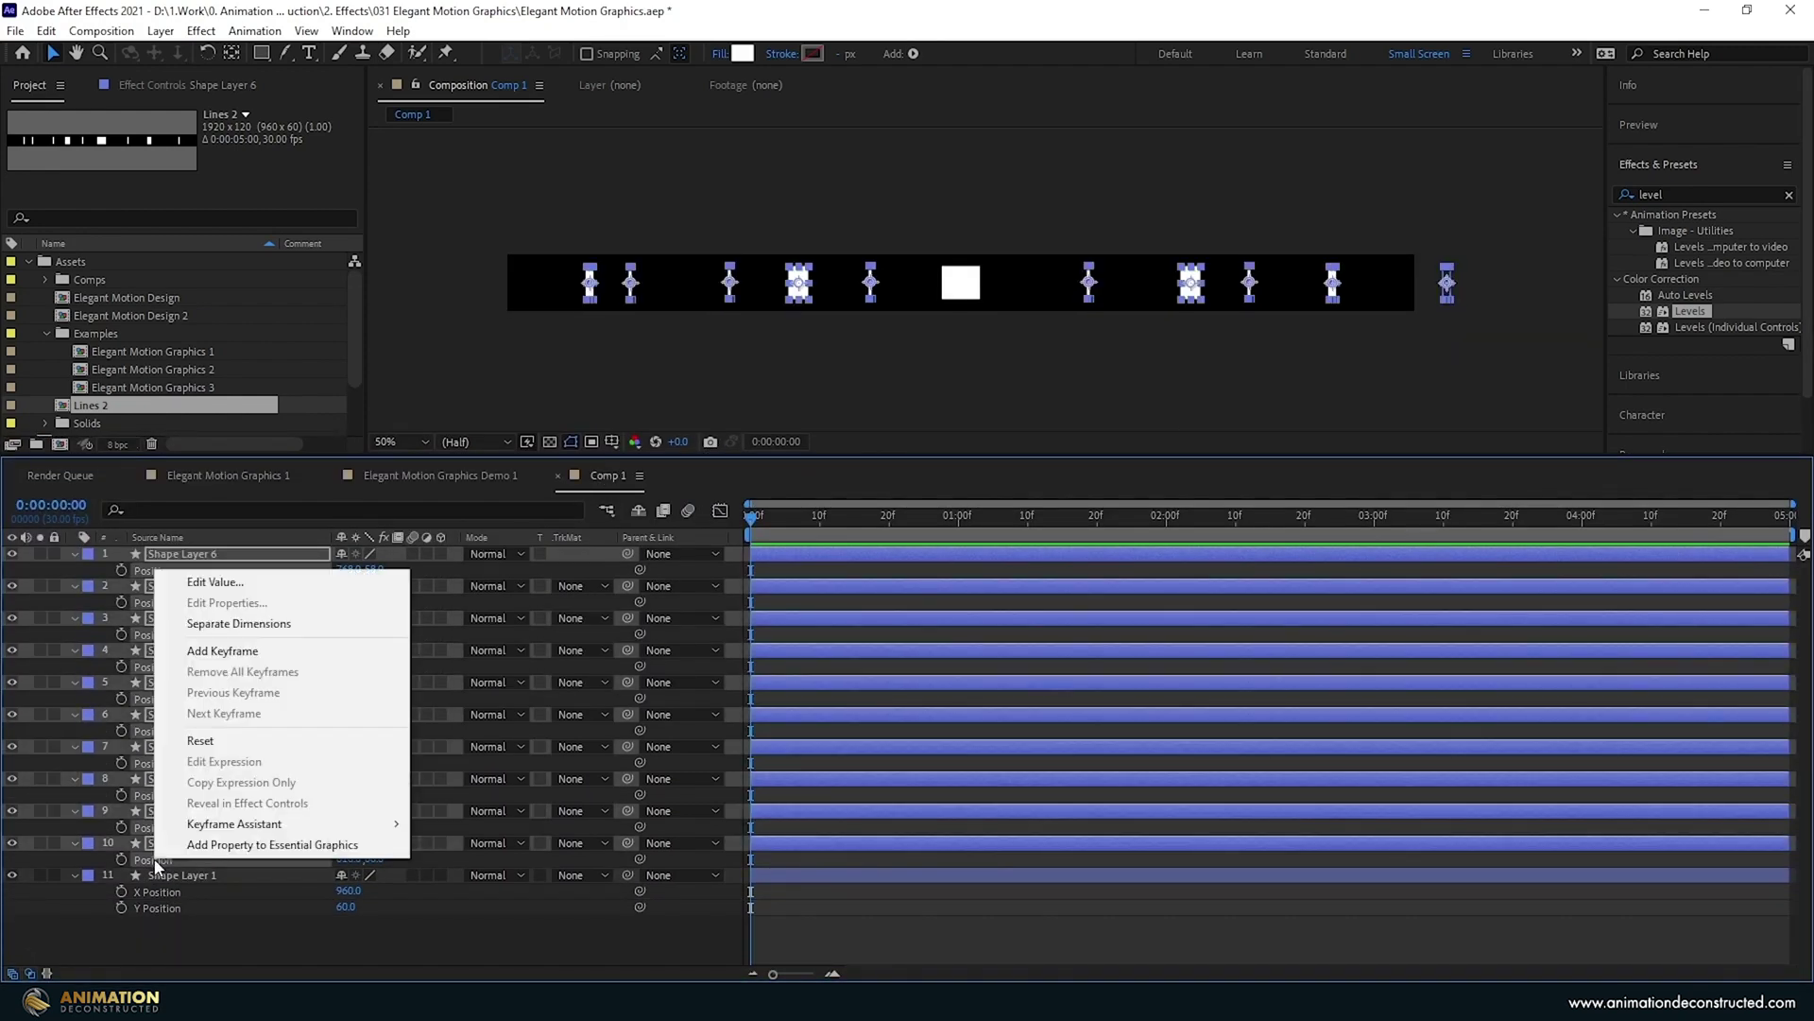
pyautogui.click(244, 624)
# Add the expression wiggle(0.6,220) to the X Position of Shape Layer 6.
pyautogui.click(164, 571)
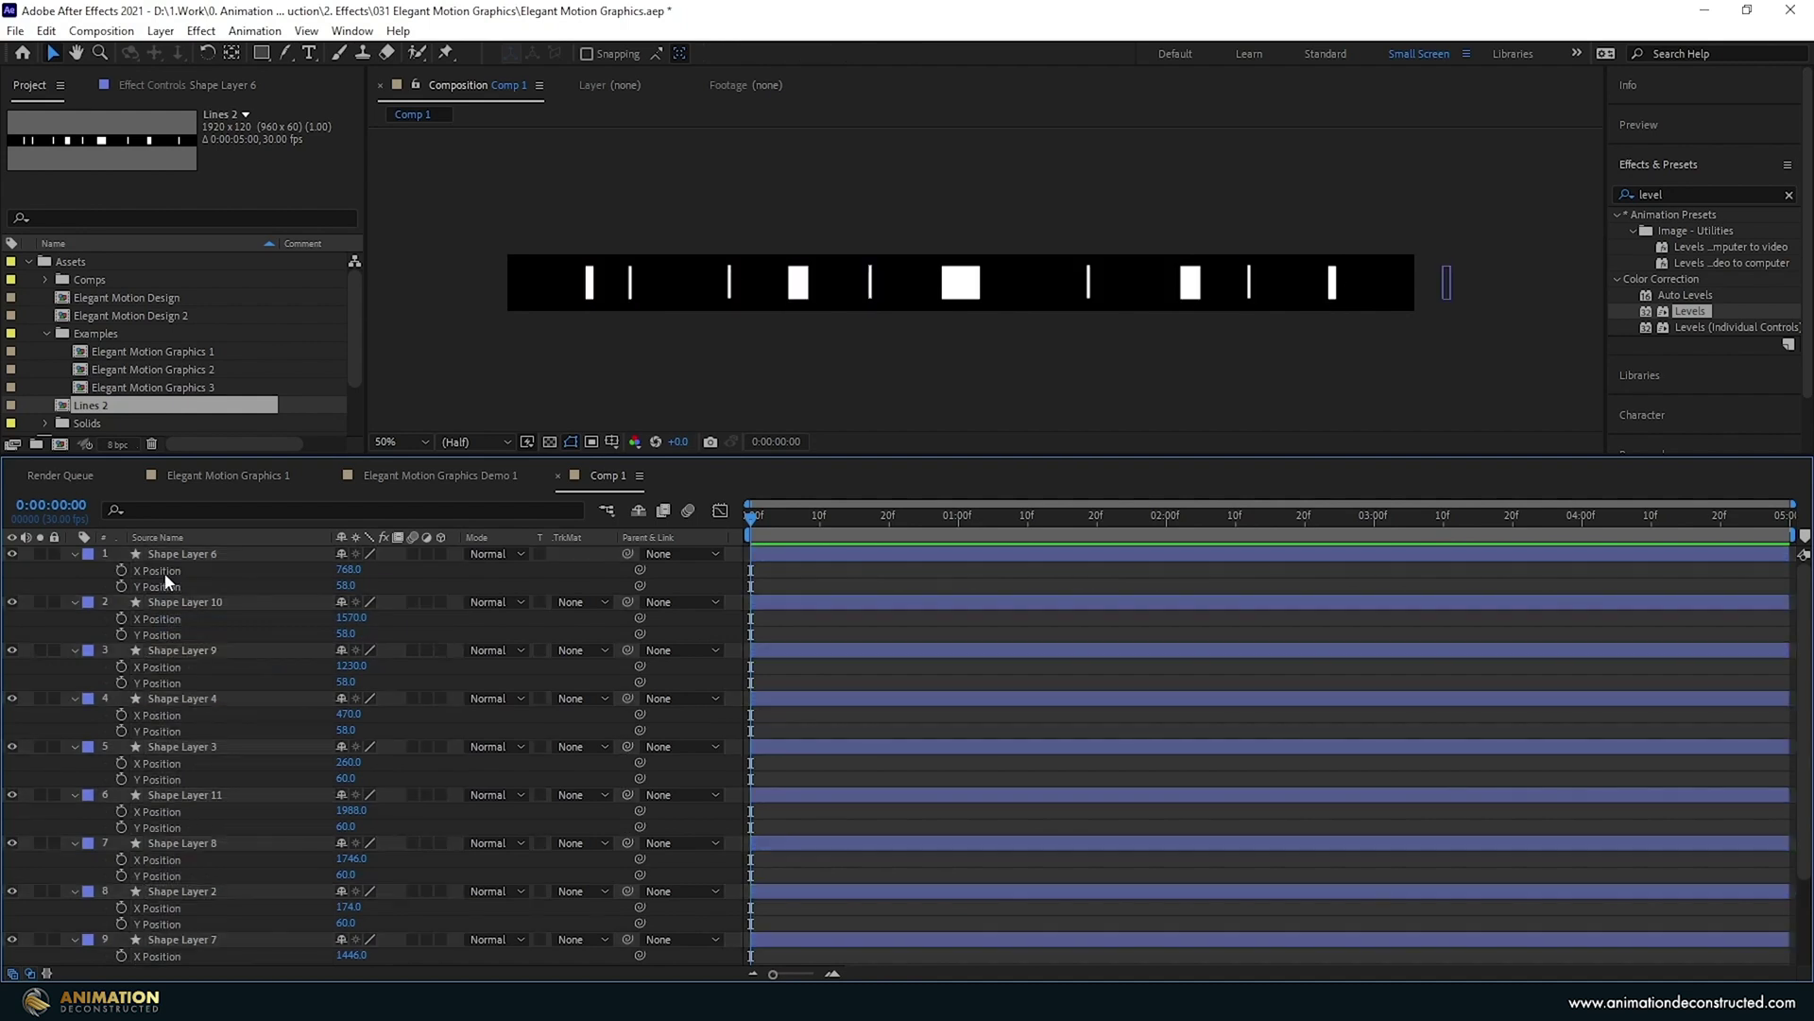
pyautogui.hotkey('alt', 'shift', '=')
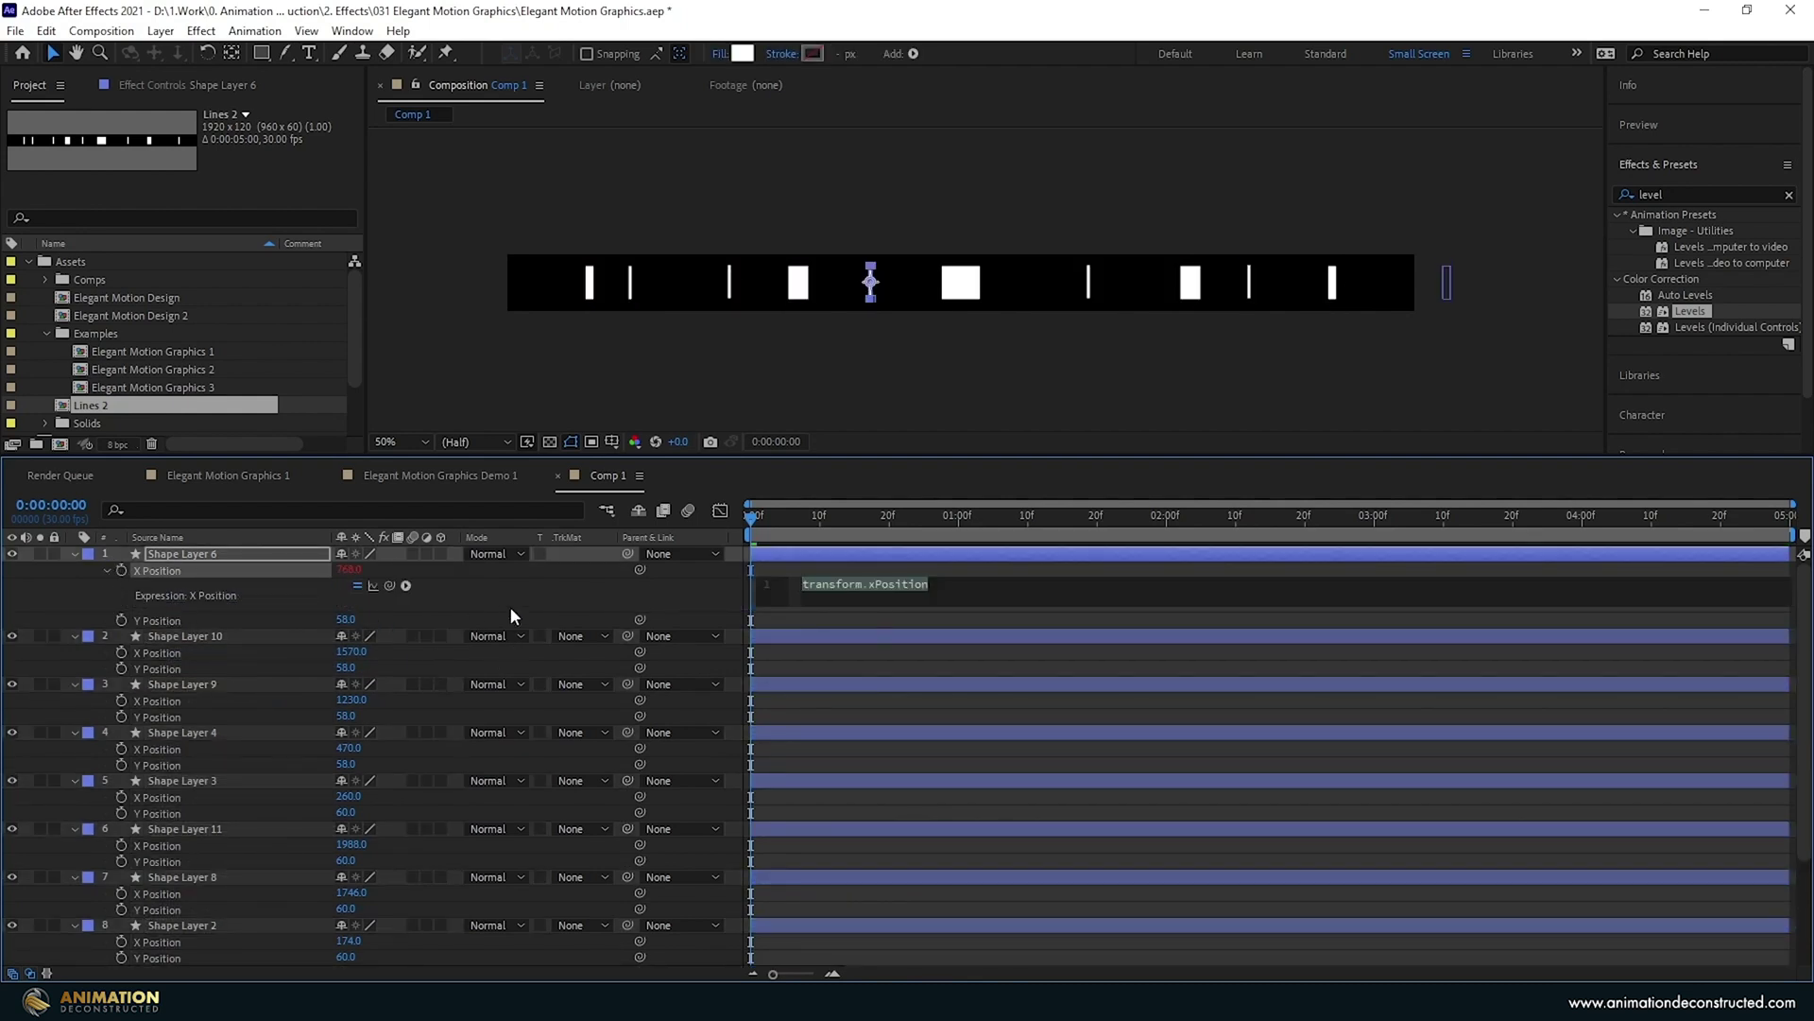
pyautogui.write('wiggle(0.6,220')
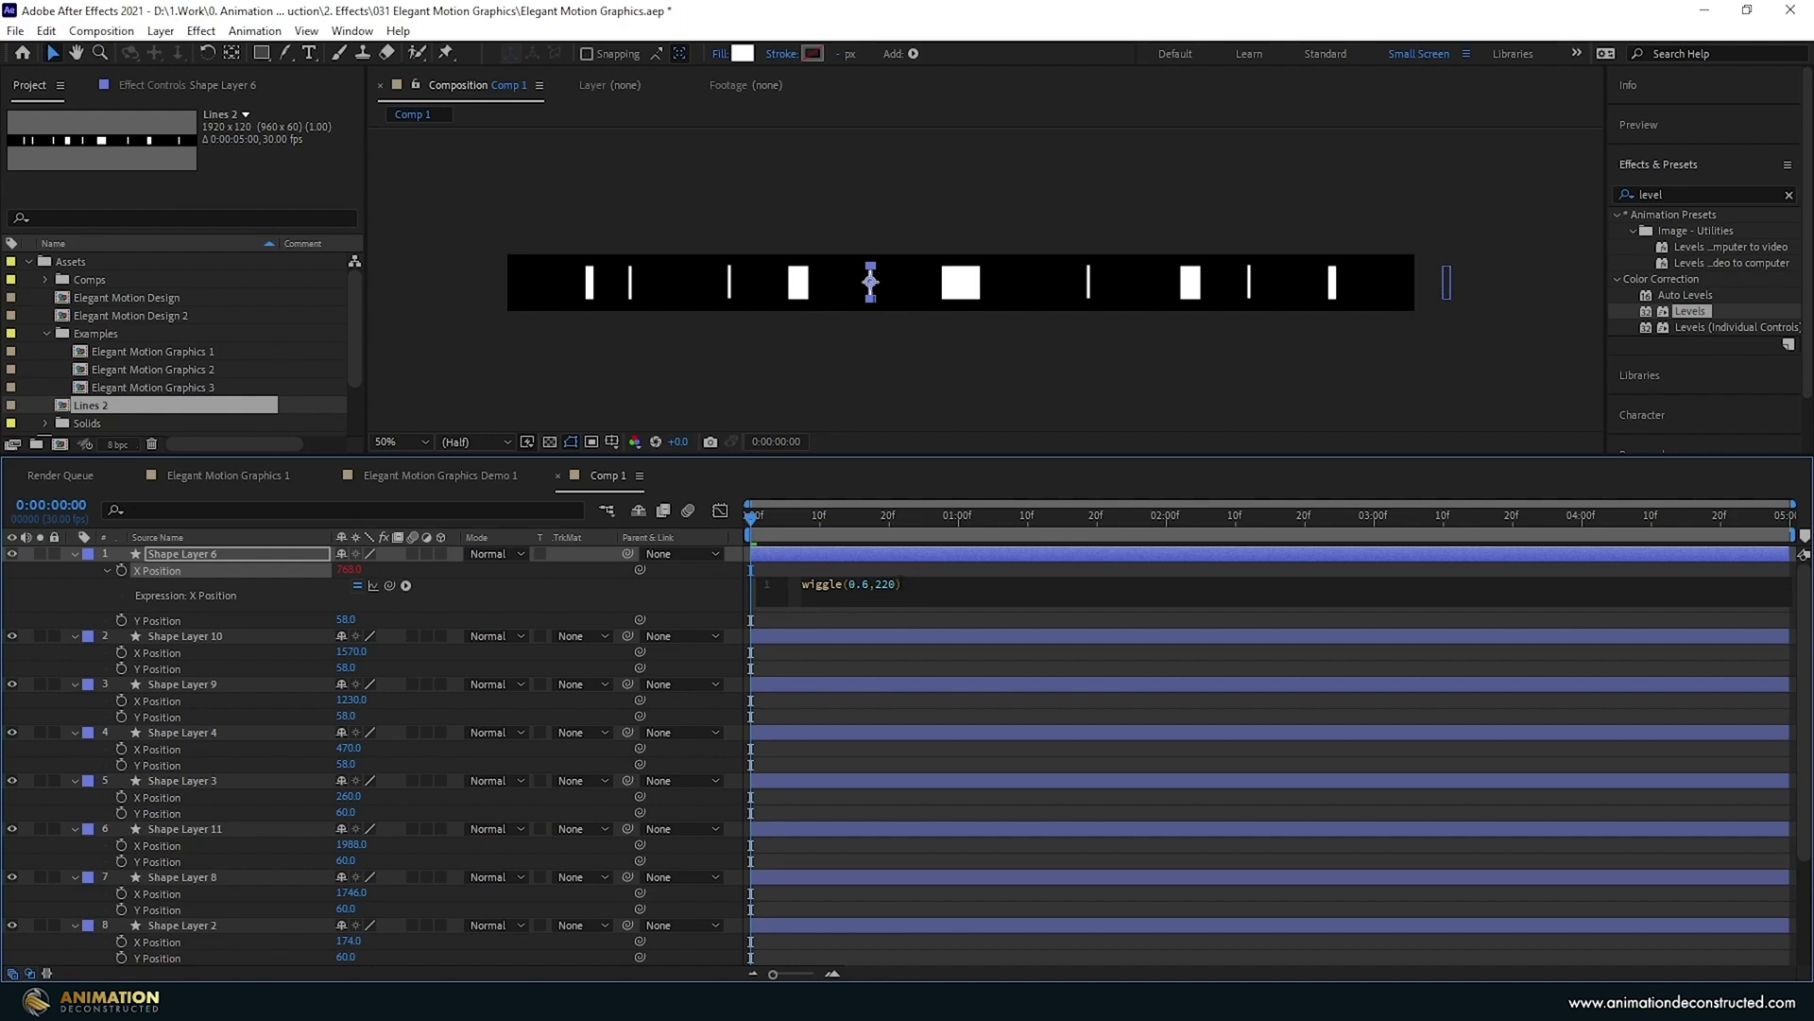
pyautogui.write(')')
pyautogui.press('KP_Enter')
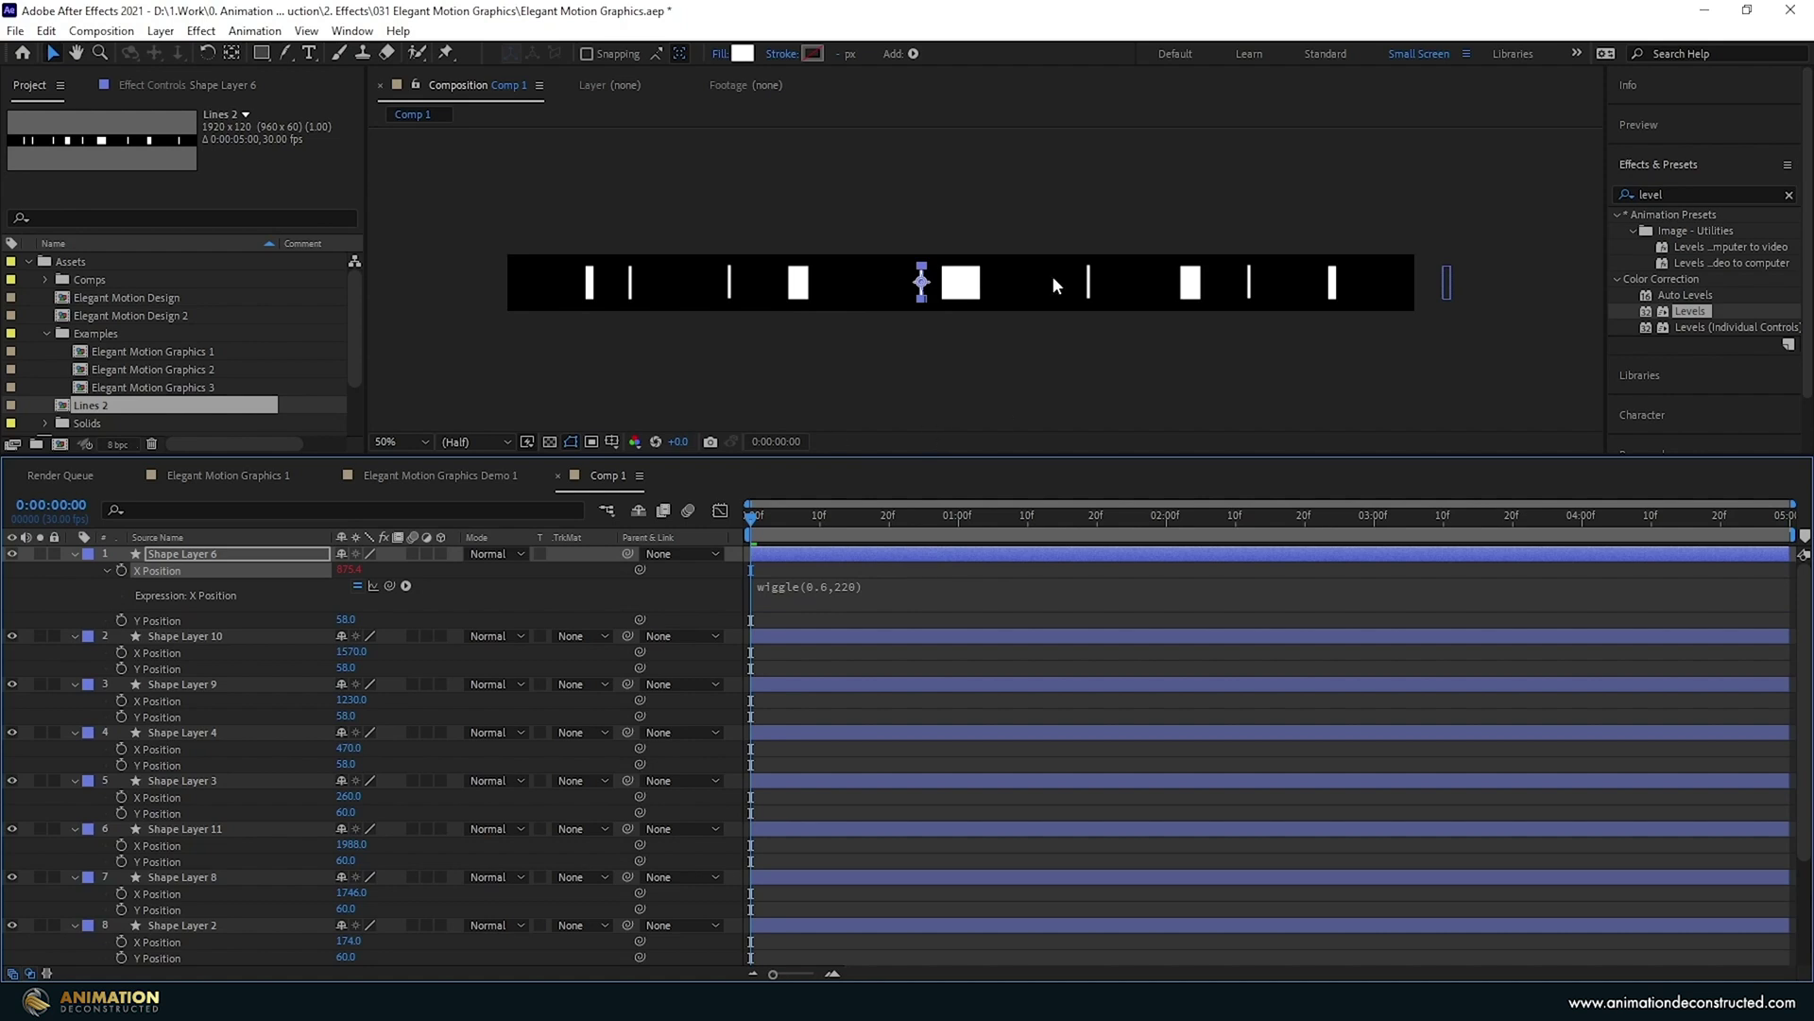
# Copy the wiggle(0.6,220) expression to the X Position of the remaining shape layers.
pyautogui.click(887, 597)
pyautogui.hotkey('ctrl', 'c')
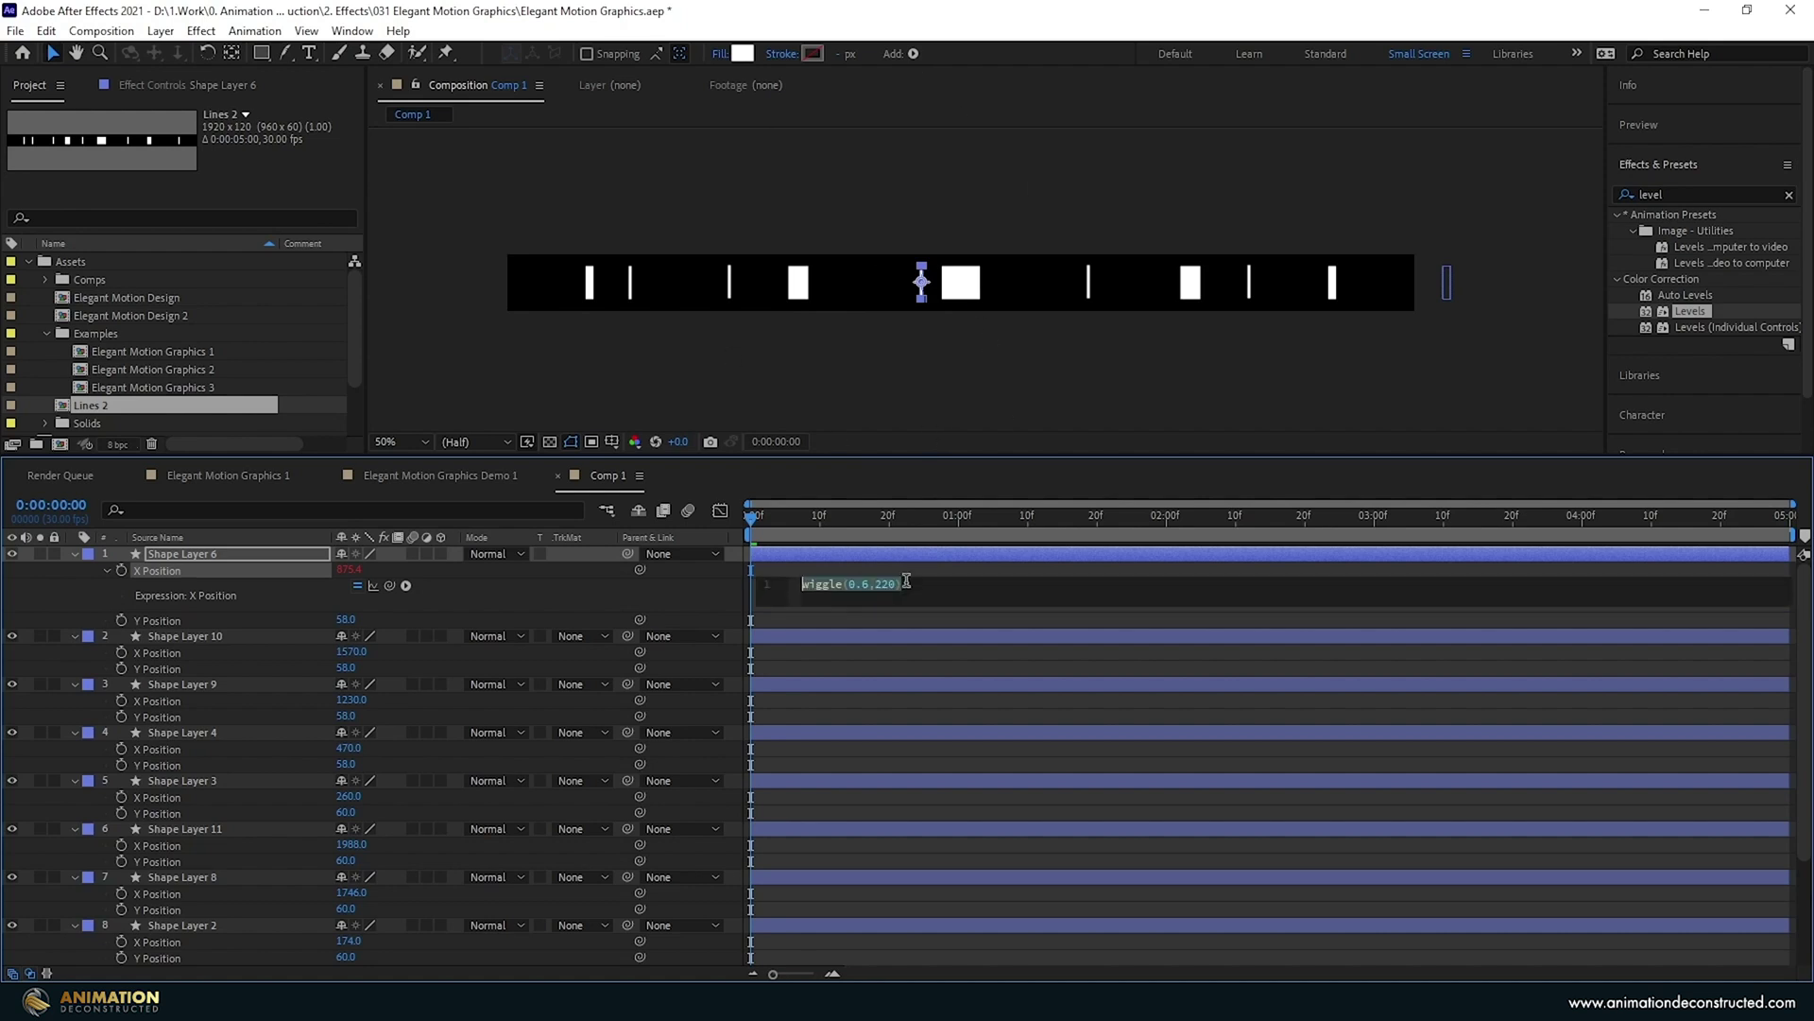
pyautogui.click(891, 660)
pyautogui.keyDown('alt'); pyautogui.click(121, 652); pyautogui.keyUp('alt')
pyautogui.hotkey('ctrl', 'v')
pyautogui.press('KP_Enter')
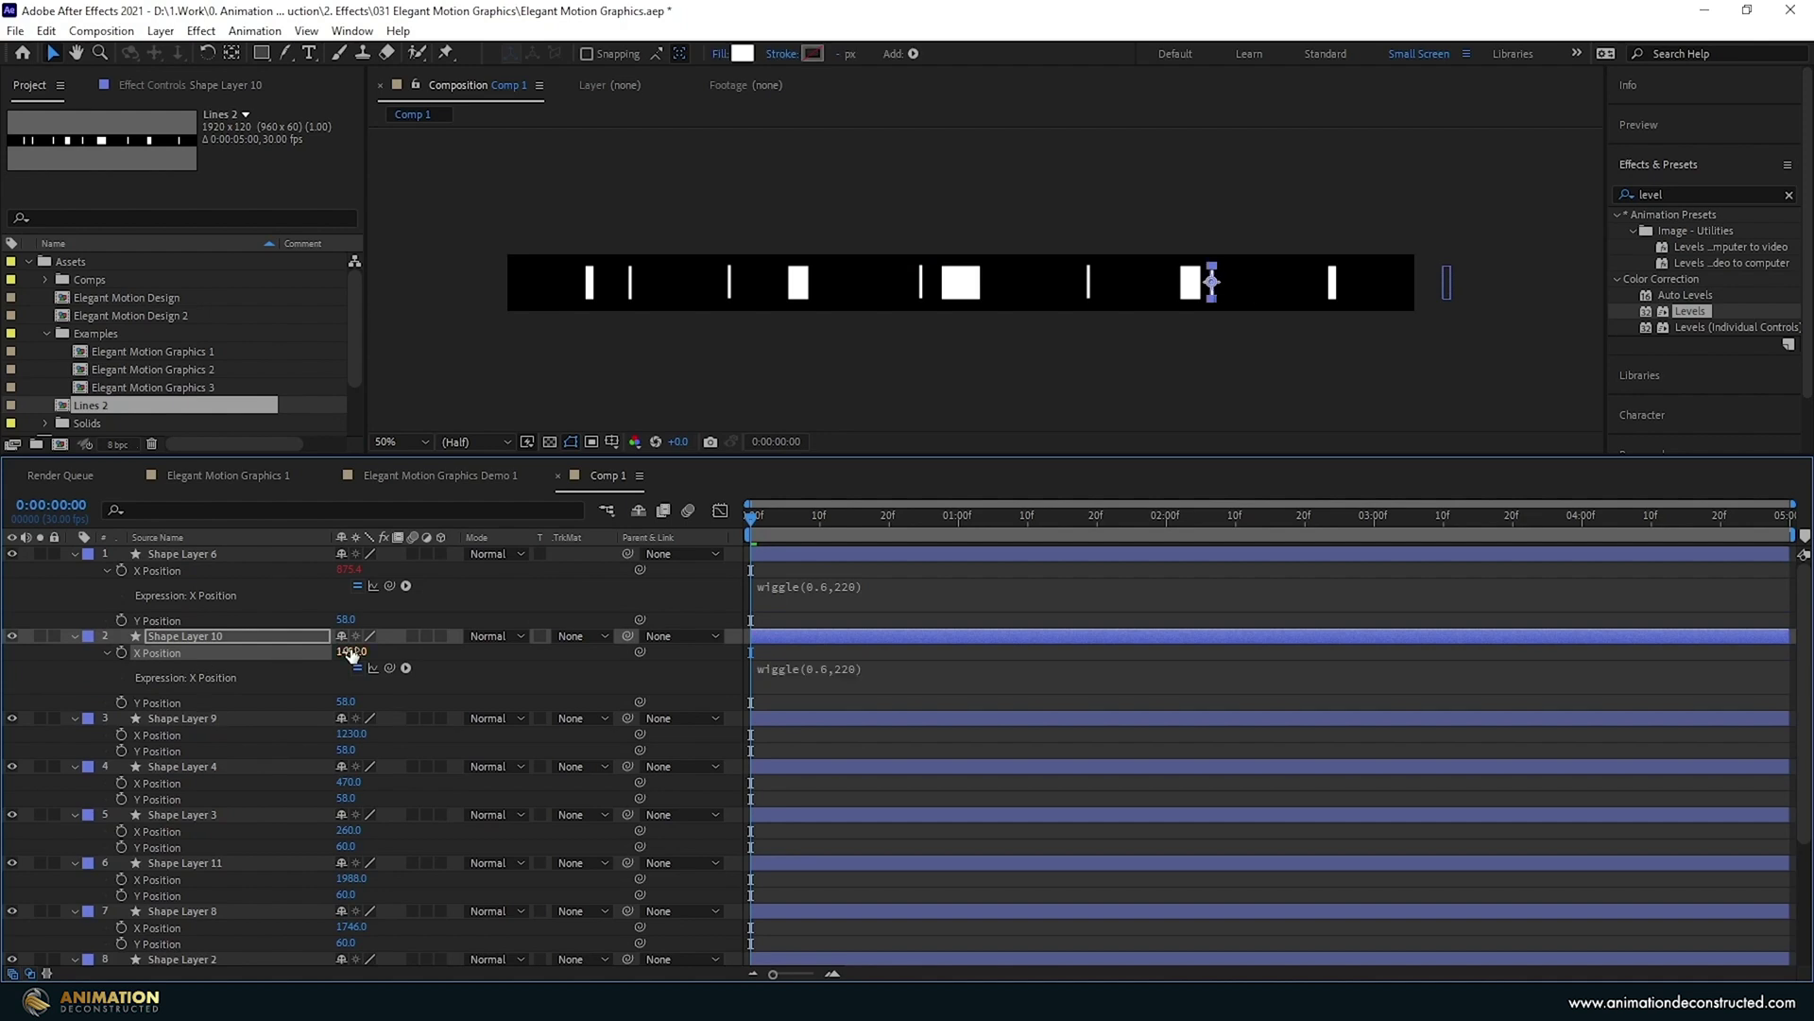
pyautogui.keyDown('alt'); pyautogui.click(121, 735); pyautogui.keyUp('alt')
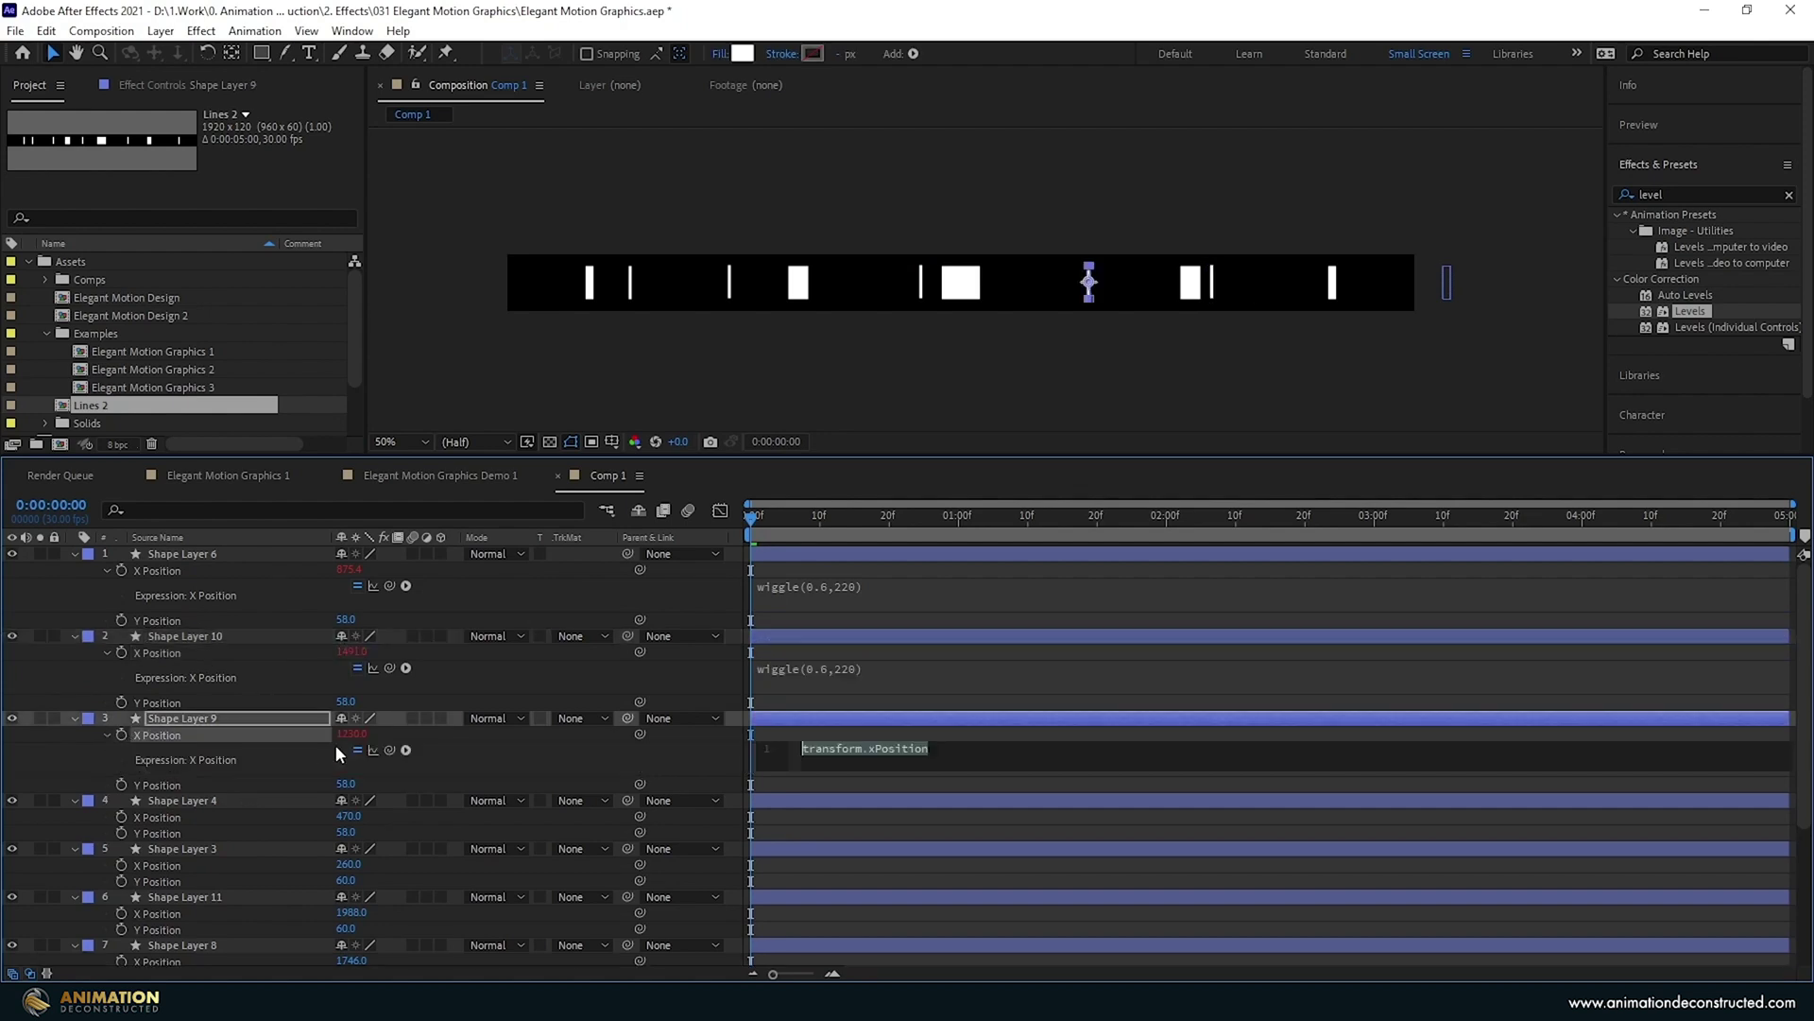
pyautogui.hotkey('ctrl', 'v')
pyautogui.press('KP_Enter')
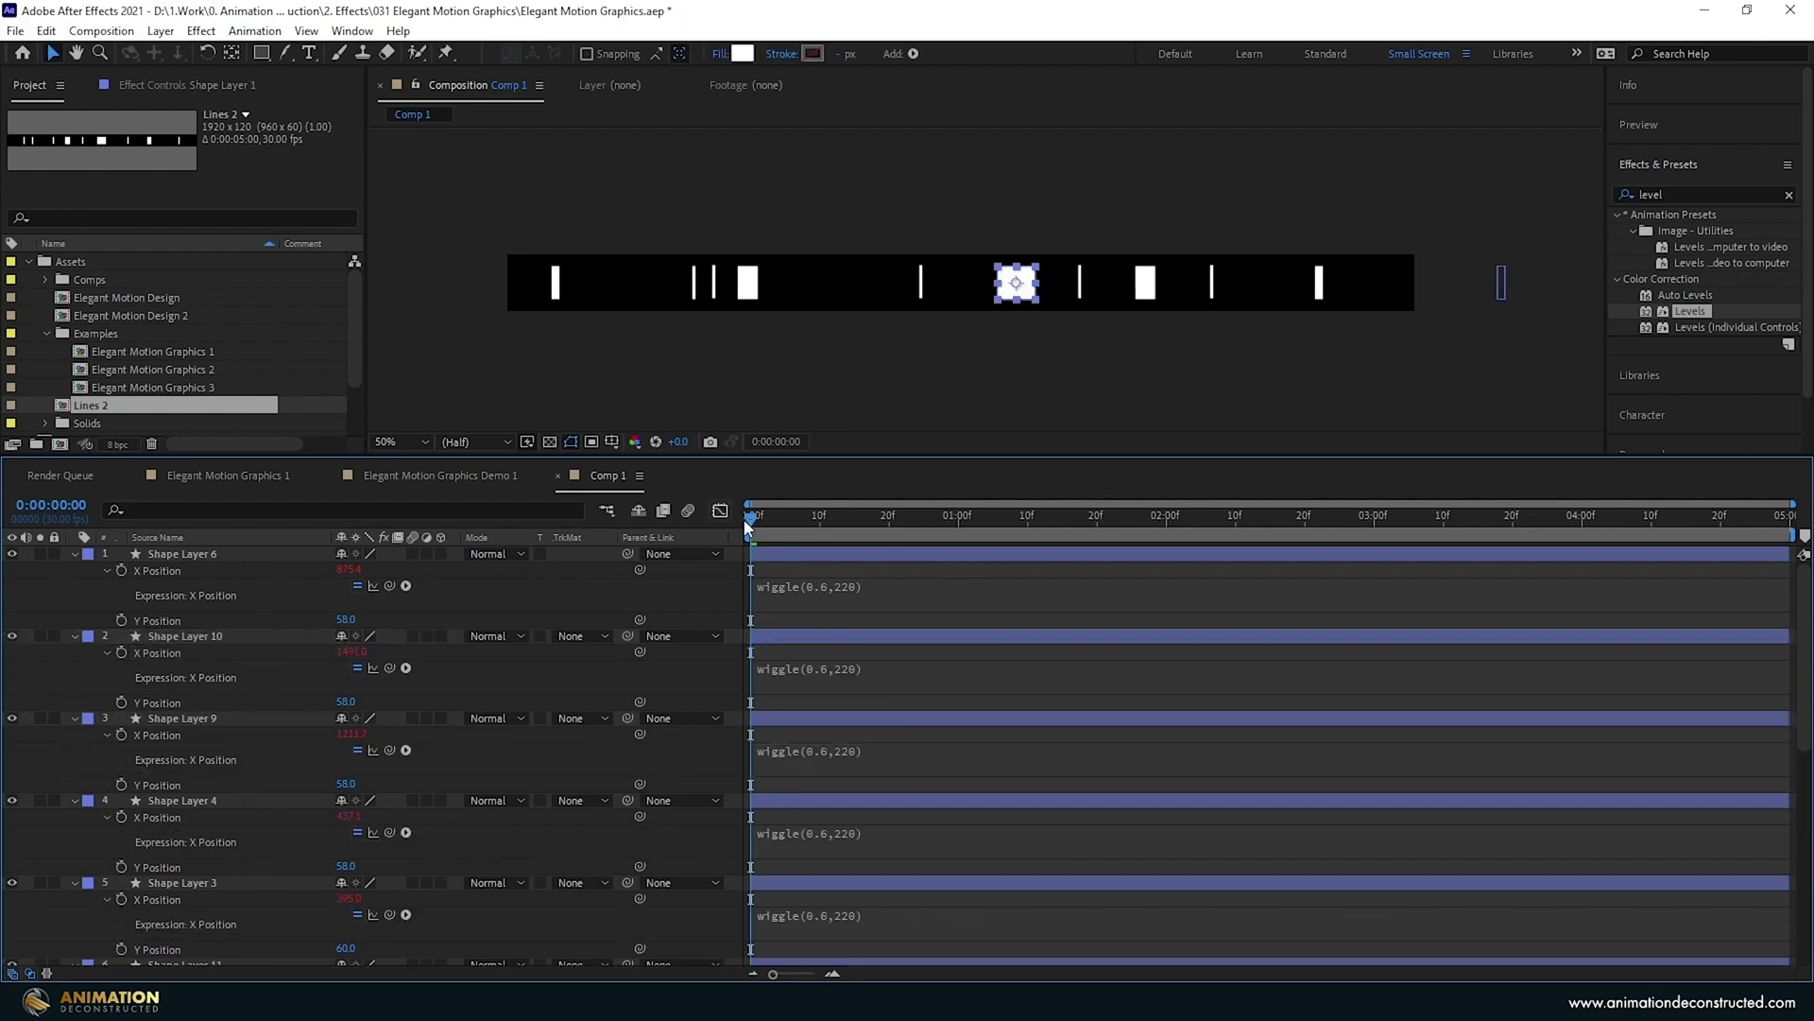
# Preview the wiggling bars, collapse all layer properties and return the timeline area to a smaller height.
pyautogui.moveTo(751, 518); pyautogui.dragTo(1337, 586)
pyautogui.press('space')
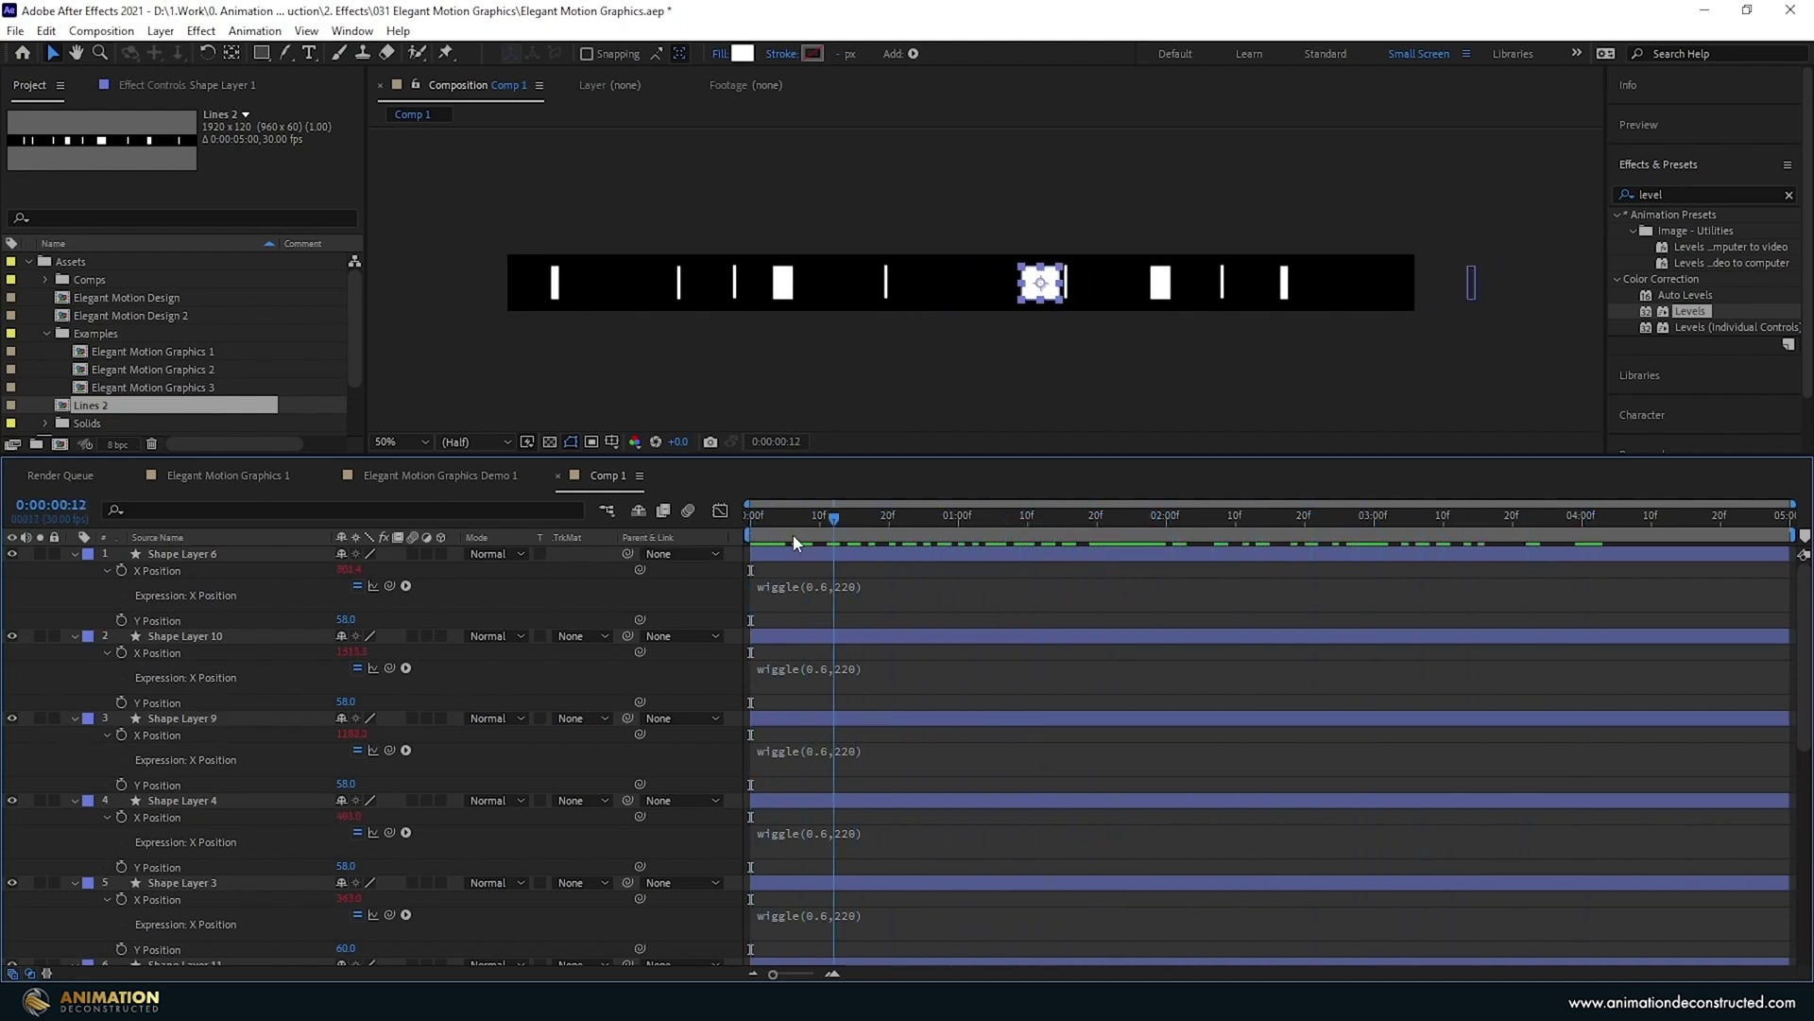
pyautogui.click(576, 376)
pyautogui.press('u')
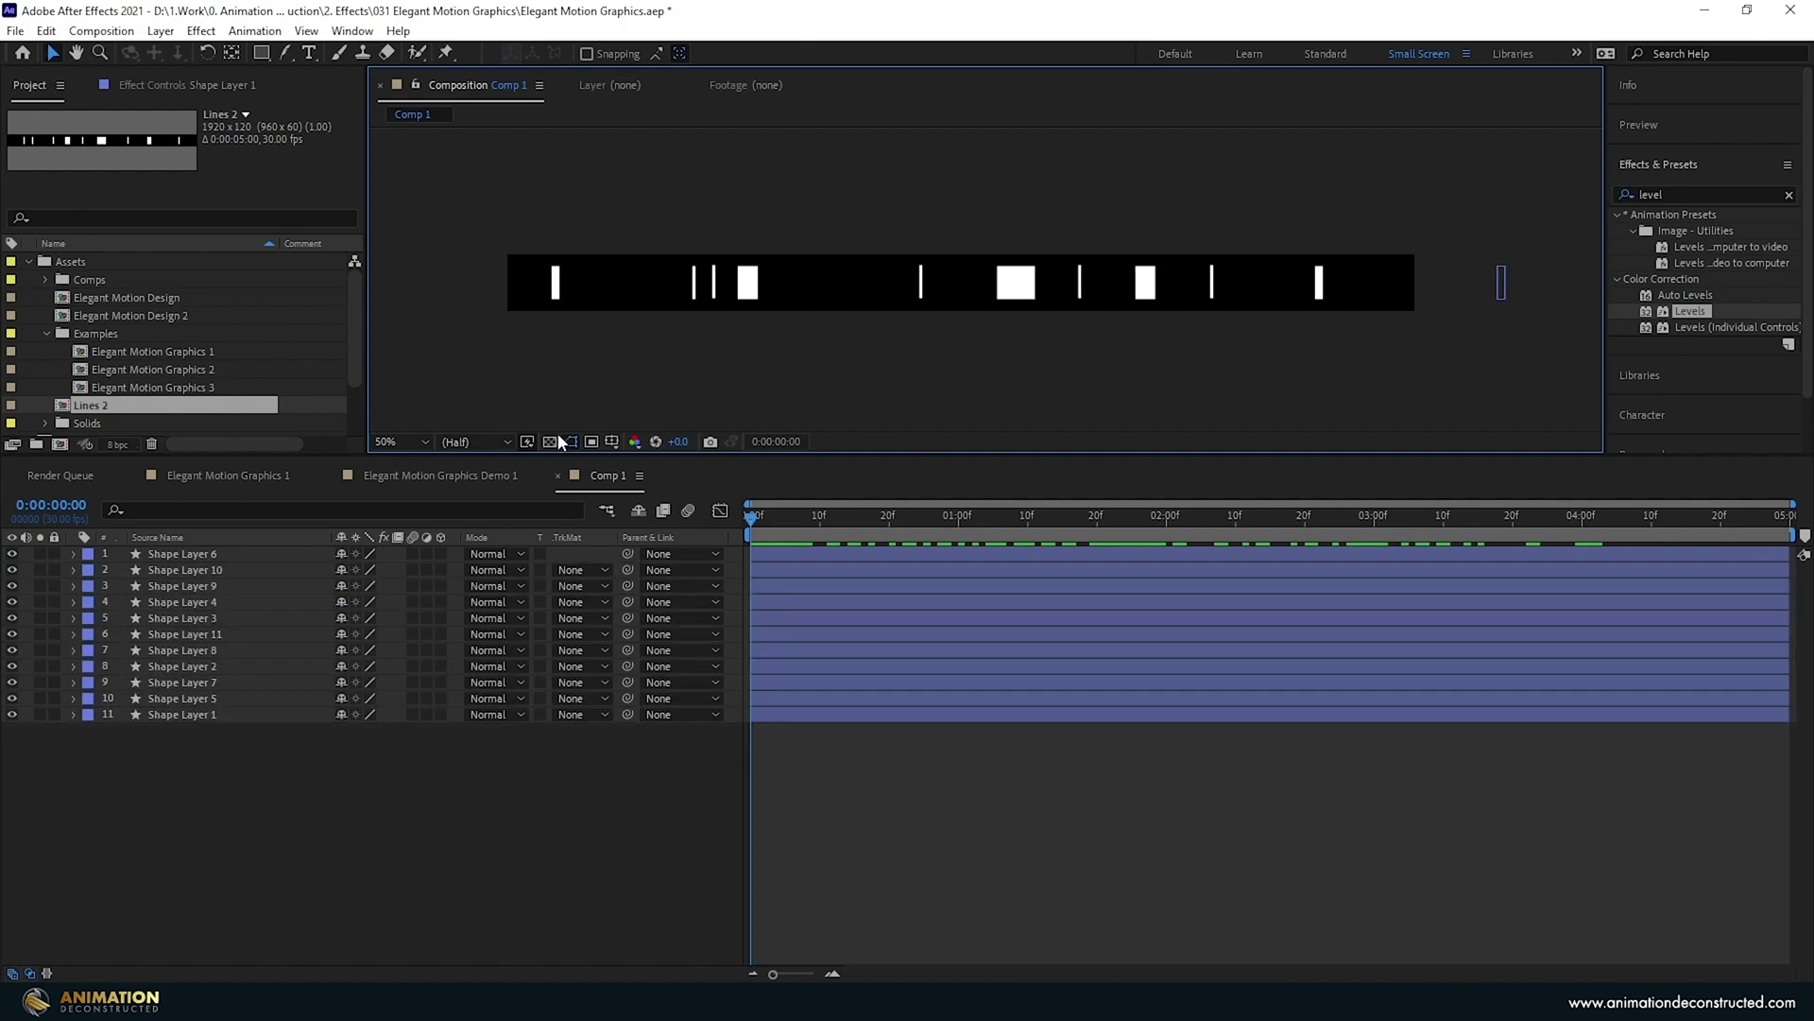
pyautogui.moveTo(776, 457); pyautogui.dragTo(801, 621)
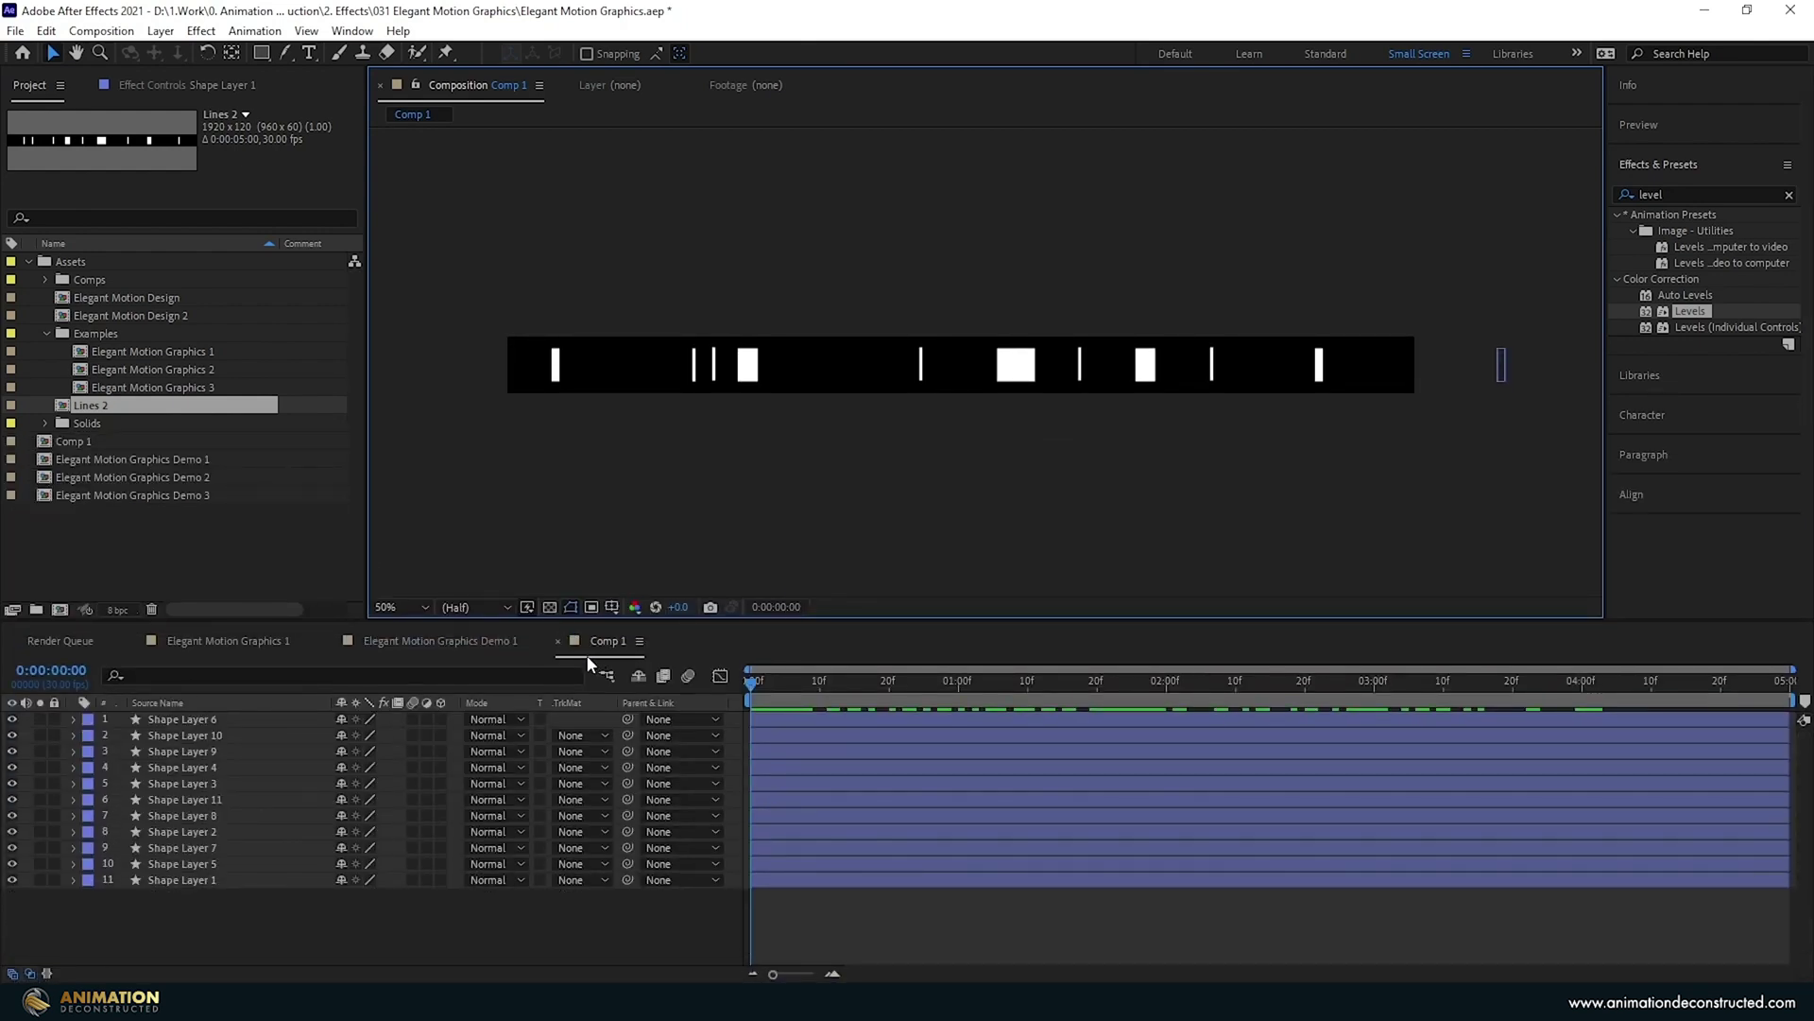
# Rename the Comp 1 composition as Lines.
pyautogui.click(77, 444)
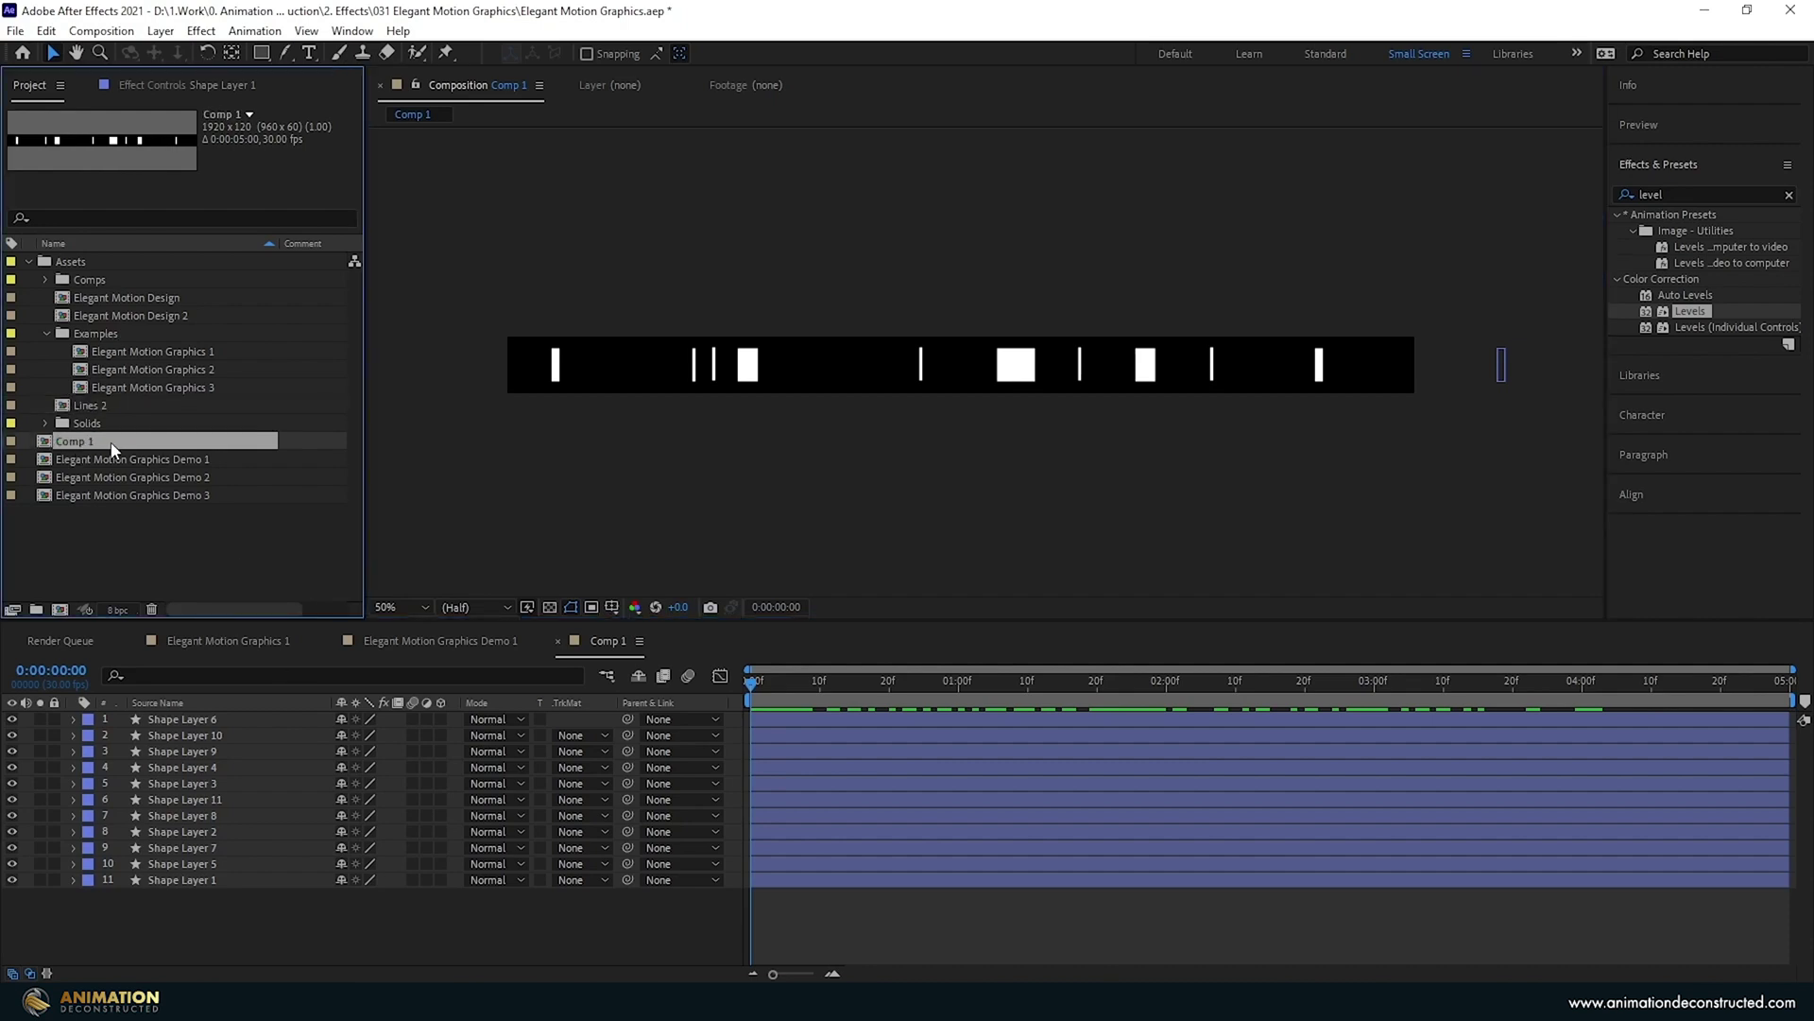
pyautogui.press('Return')
pyautogui.write('Lines')
pyautogui.press('Return')
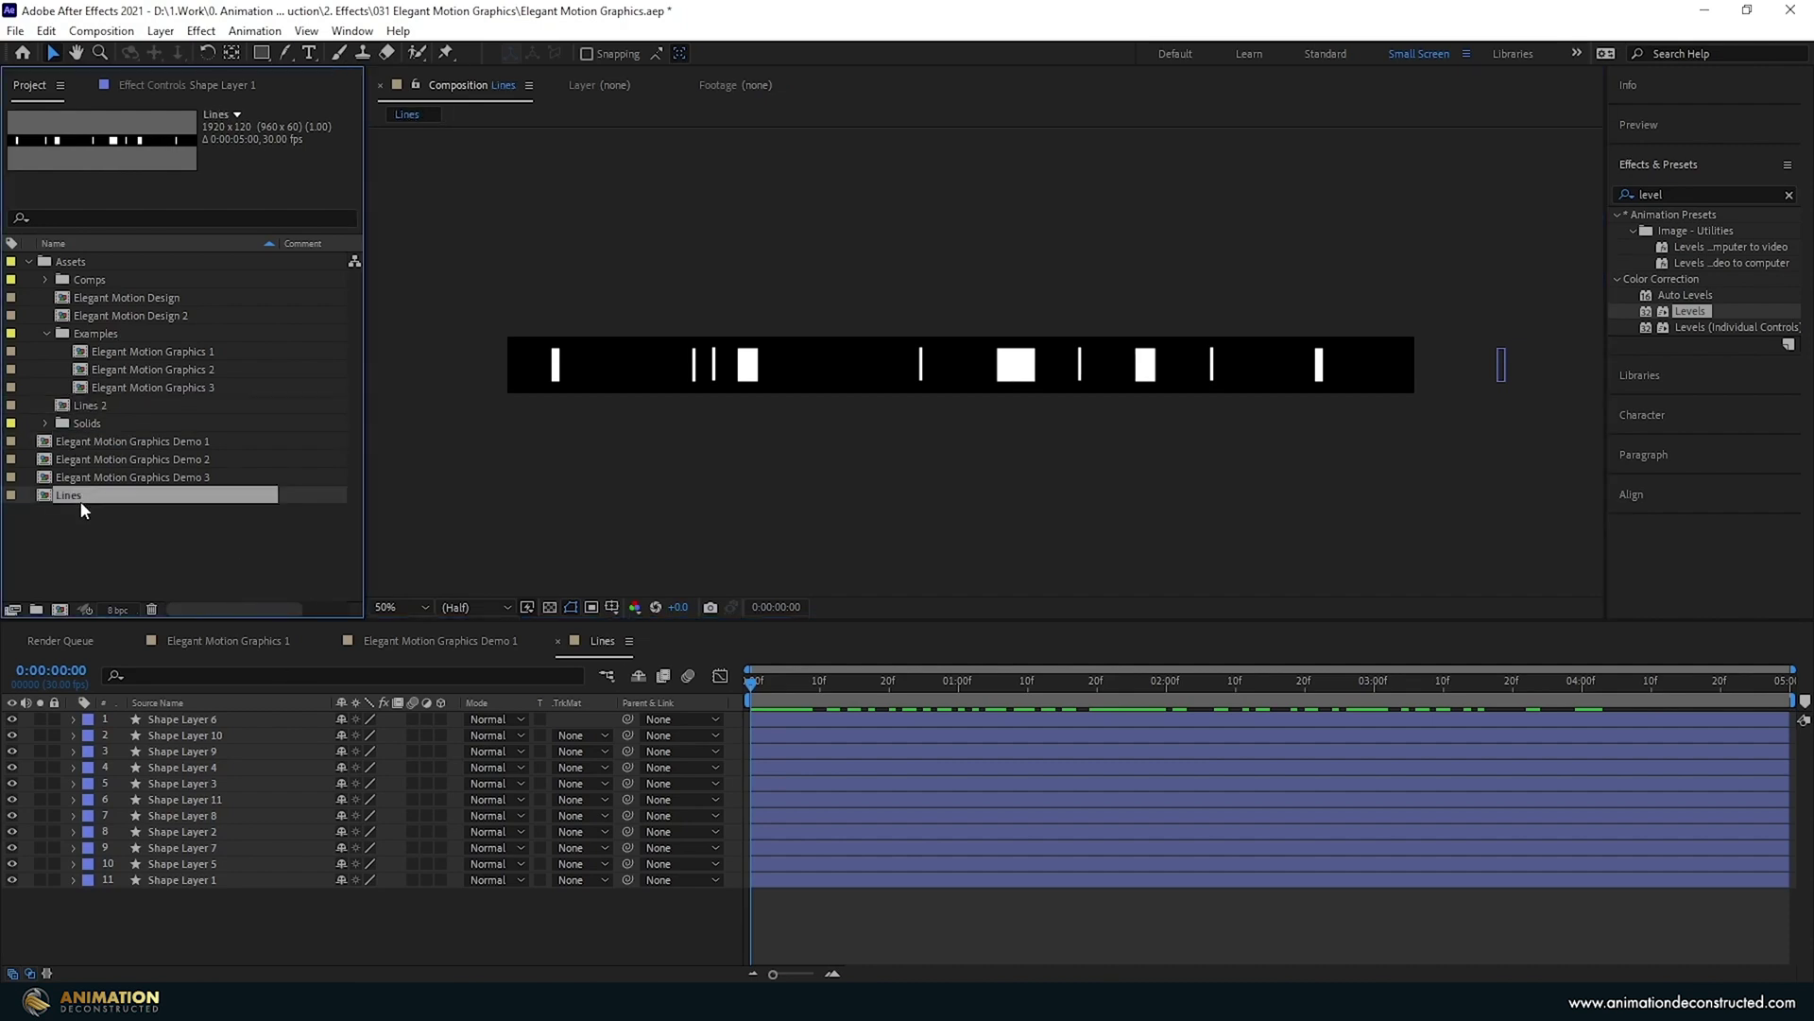
# Create a new composition from Lines and set its height to 1080 px.
pyautogui.moveTo(78, 495); pyautogui.dragTo(59, 616)
pyautogui.hotkey('ctrl', 'k')
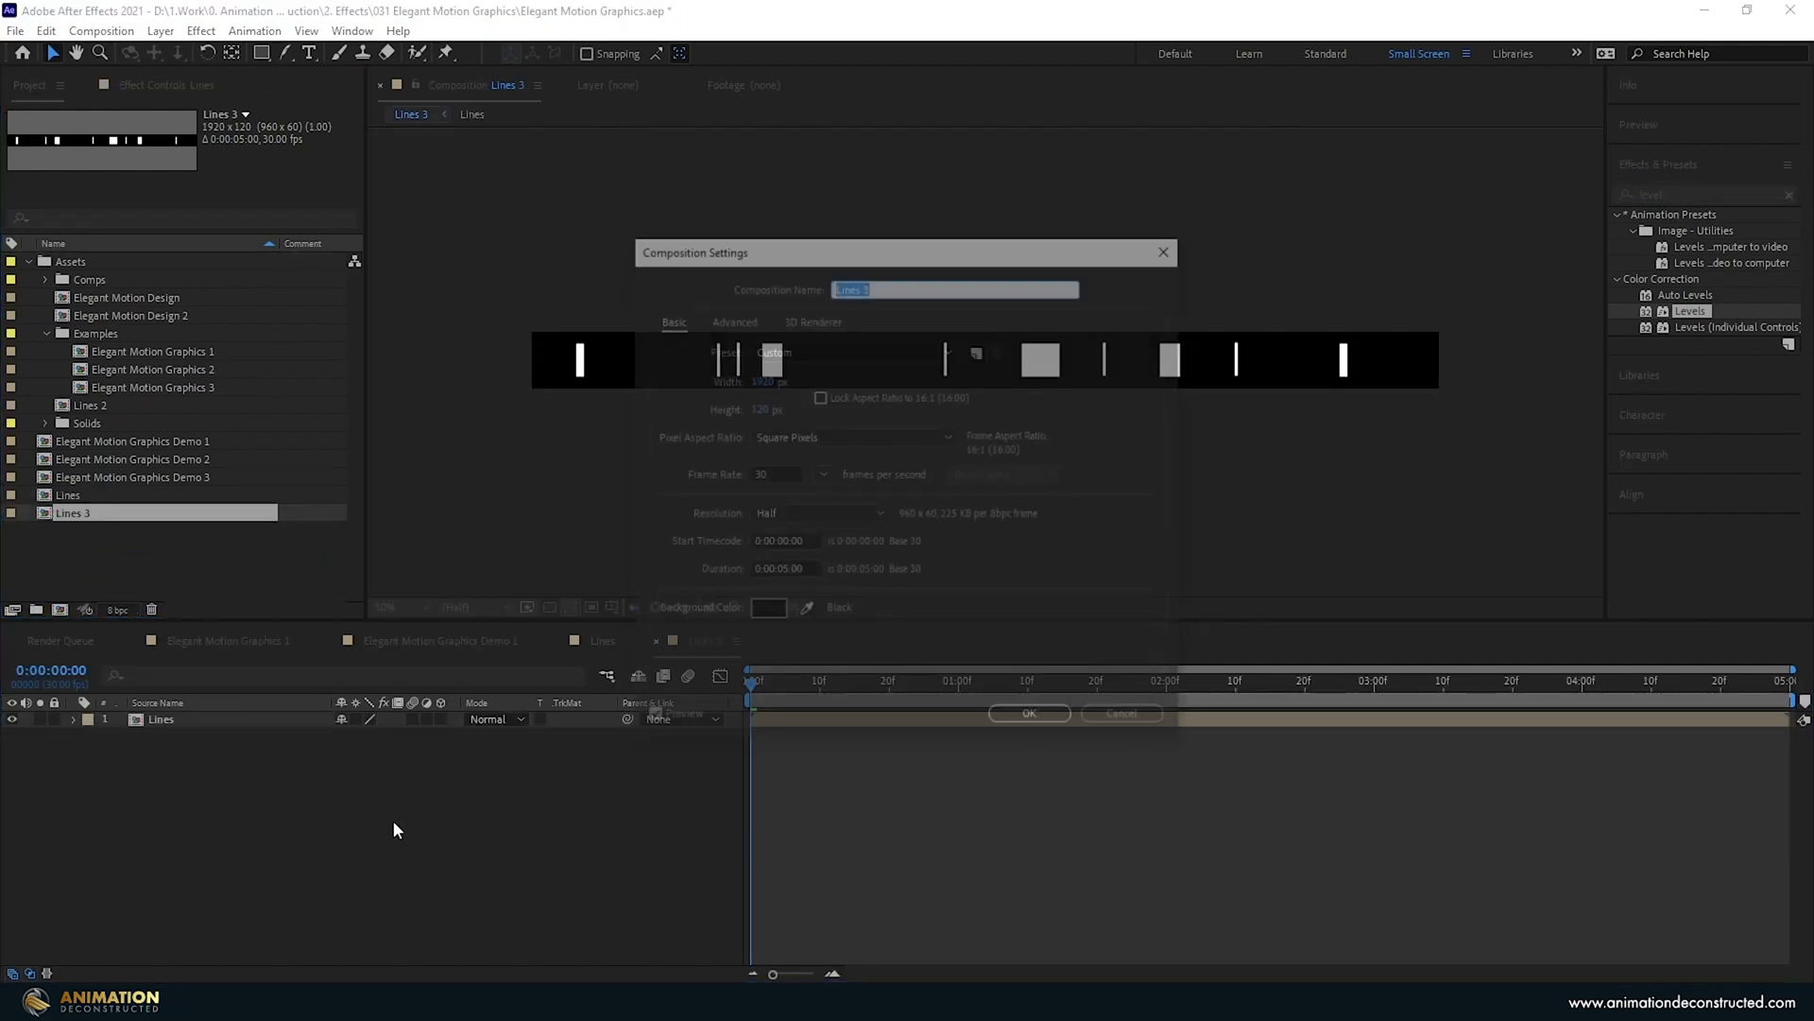
pyautogui.click(762, 409)
pyautogui.write('1080')
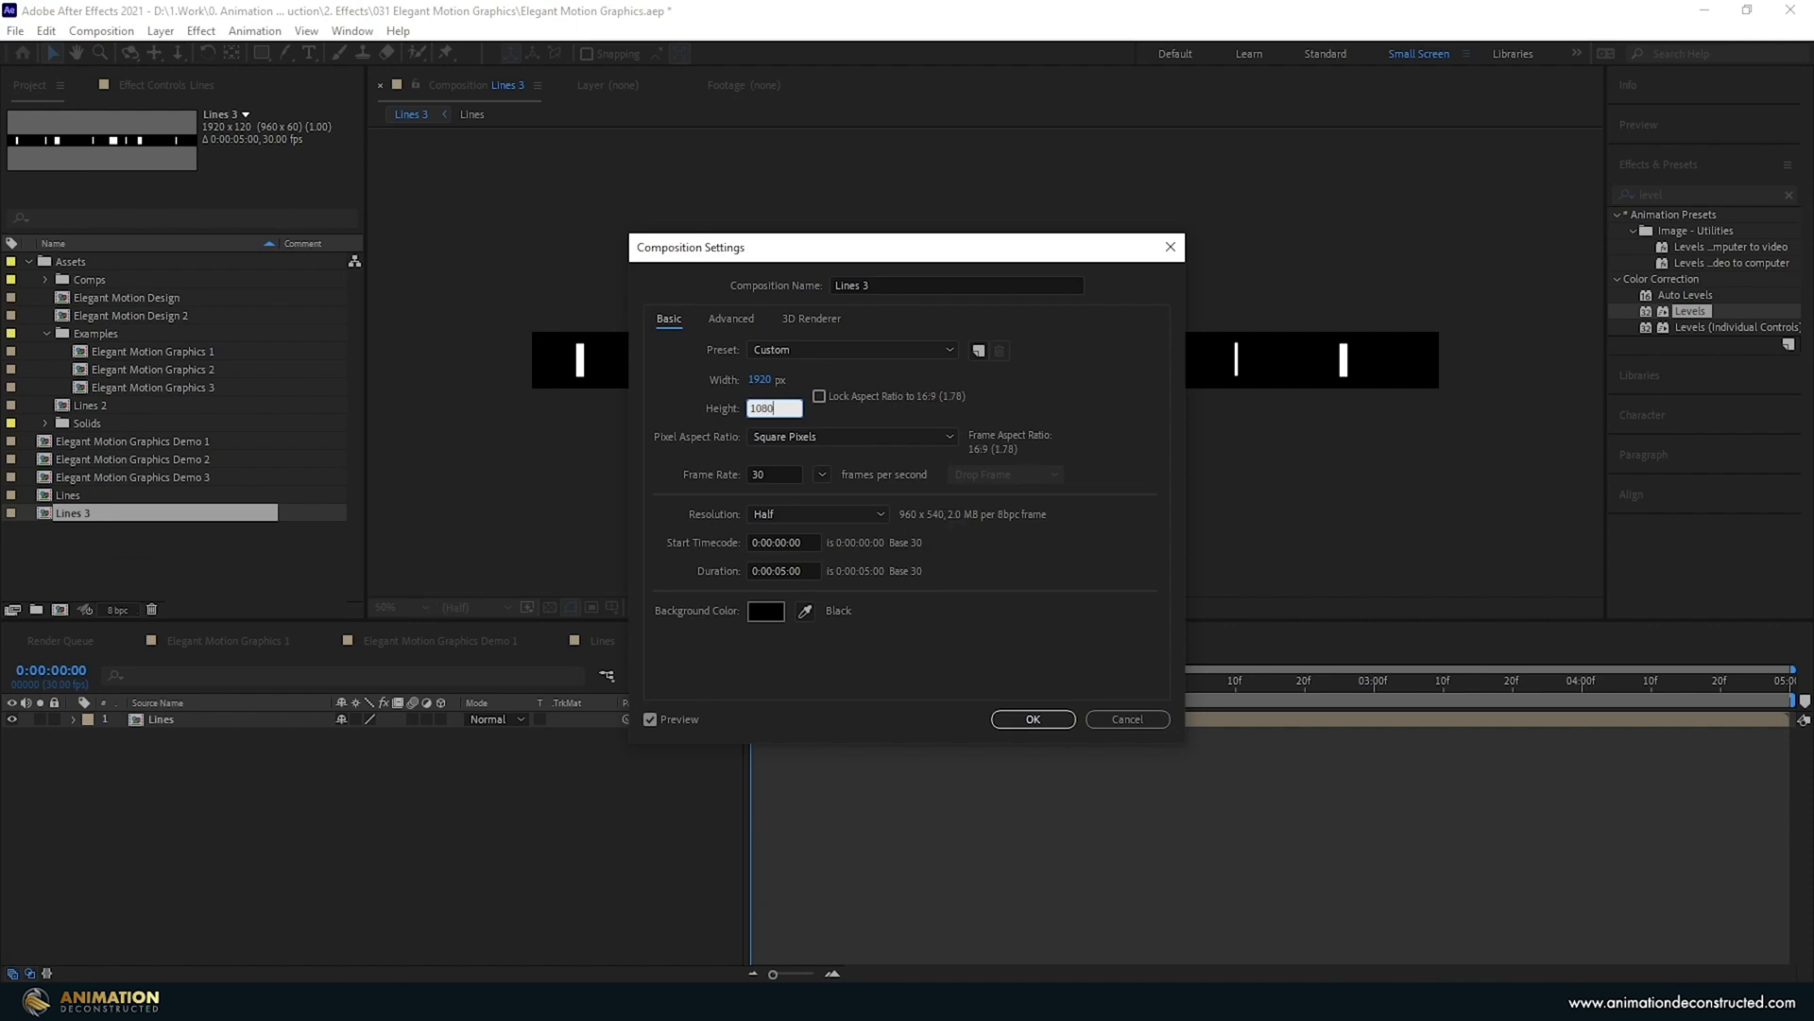
pyautogui.press('Return')
# Unlink the Lines layer's scale and stretch it vertically to 1929% so the bars span the full frame height.
pyautogui.click(203, 725)
pyautogui.press('s')
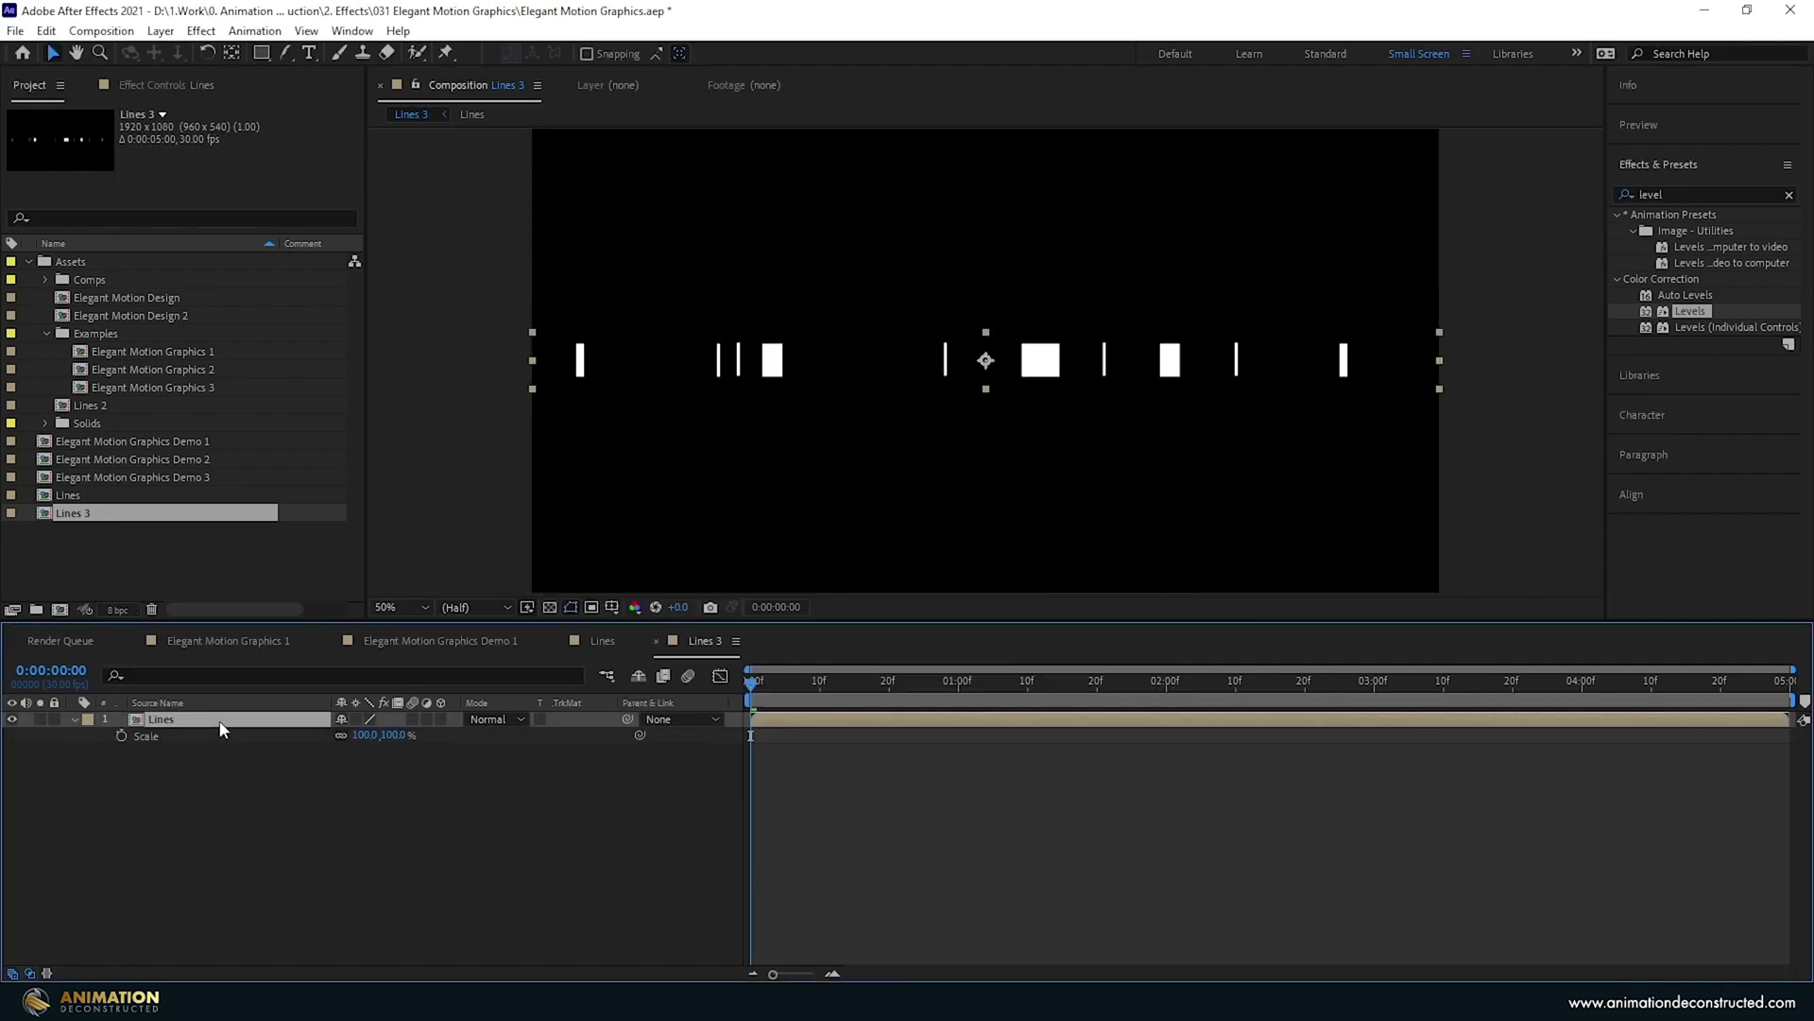
pyautogui.press(',')
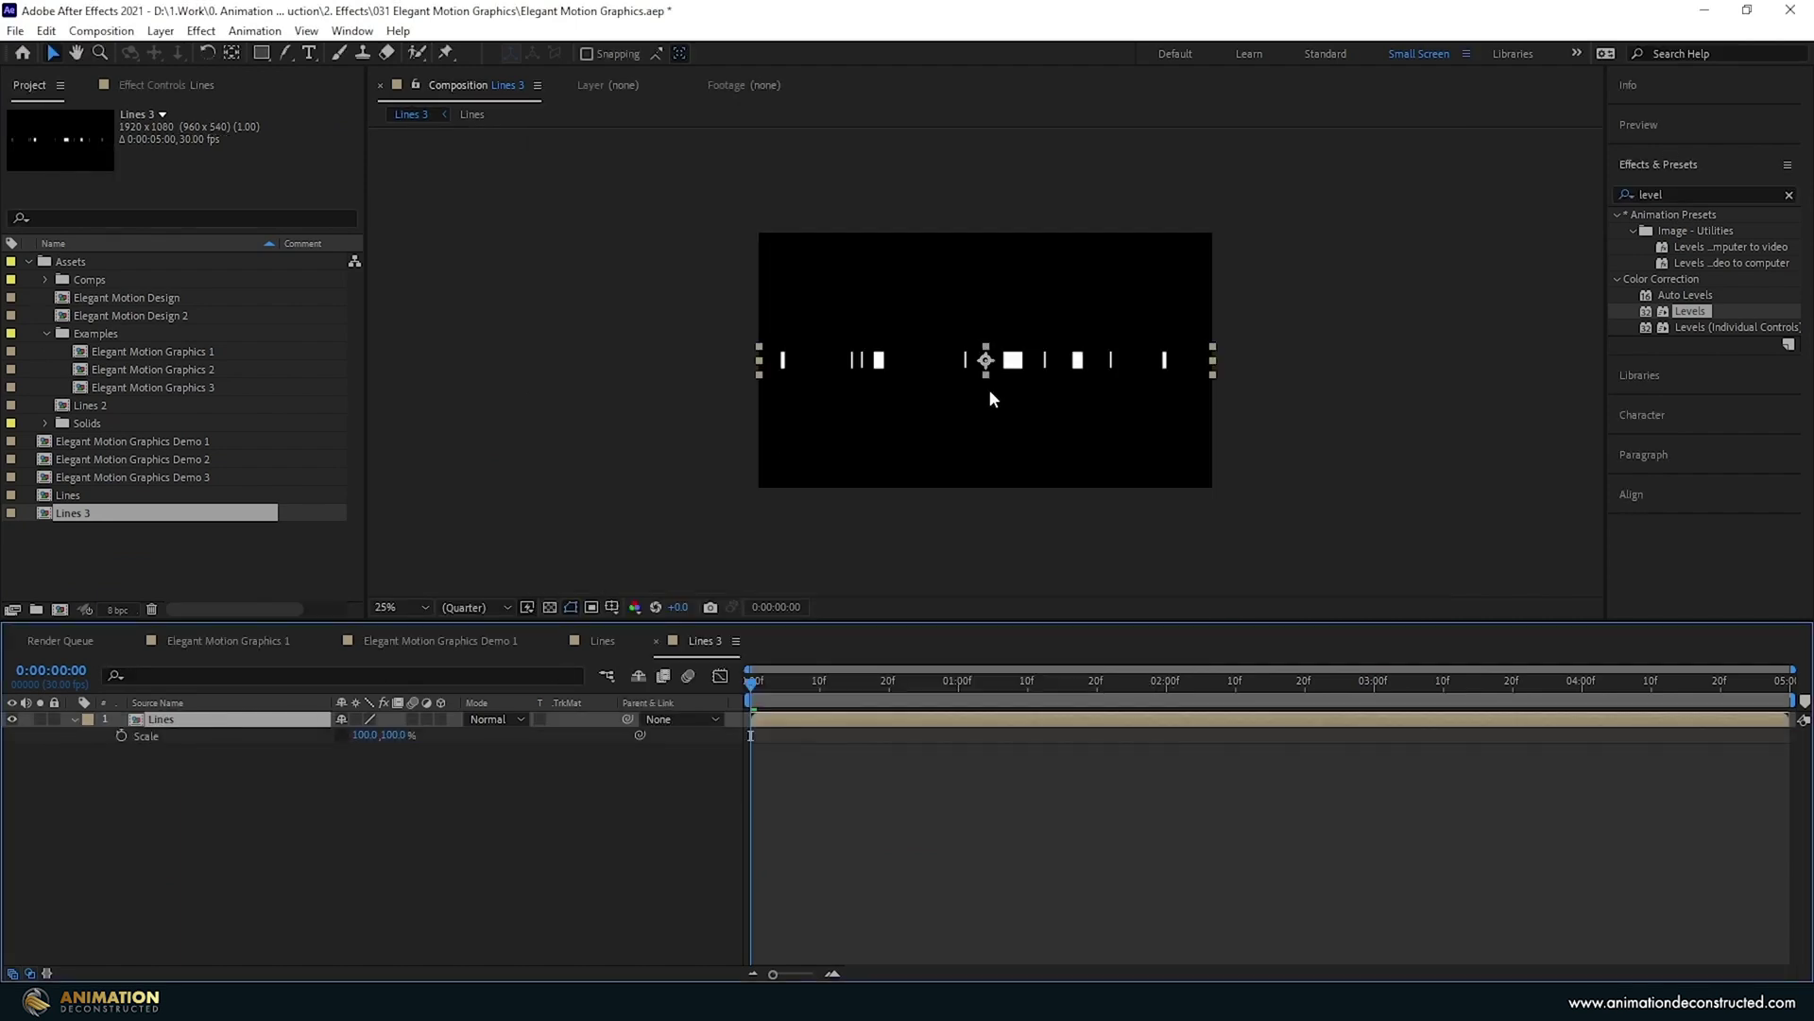
pyautogui.click(395, 735)
pyautogui.write('1299')
pyautogui.press('Return')
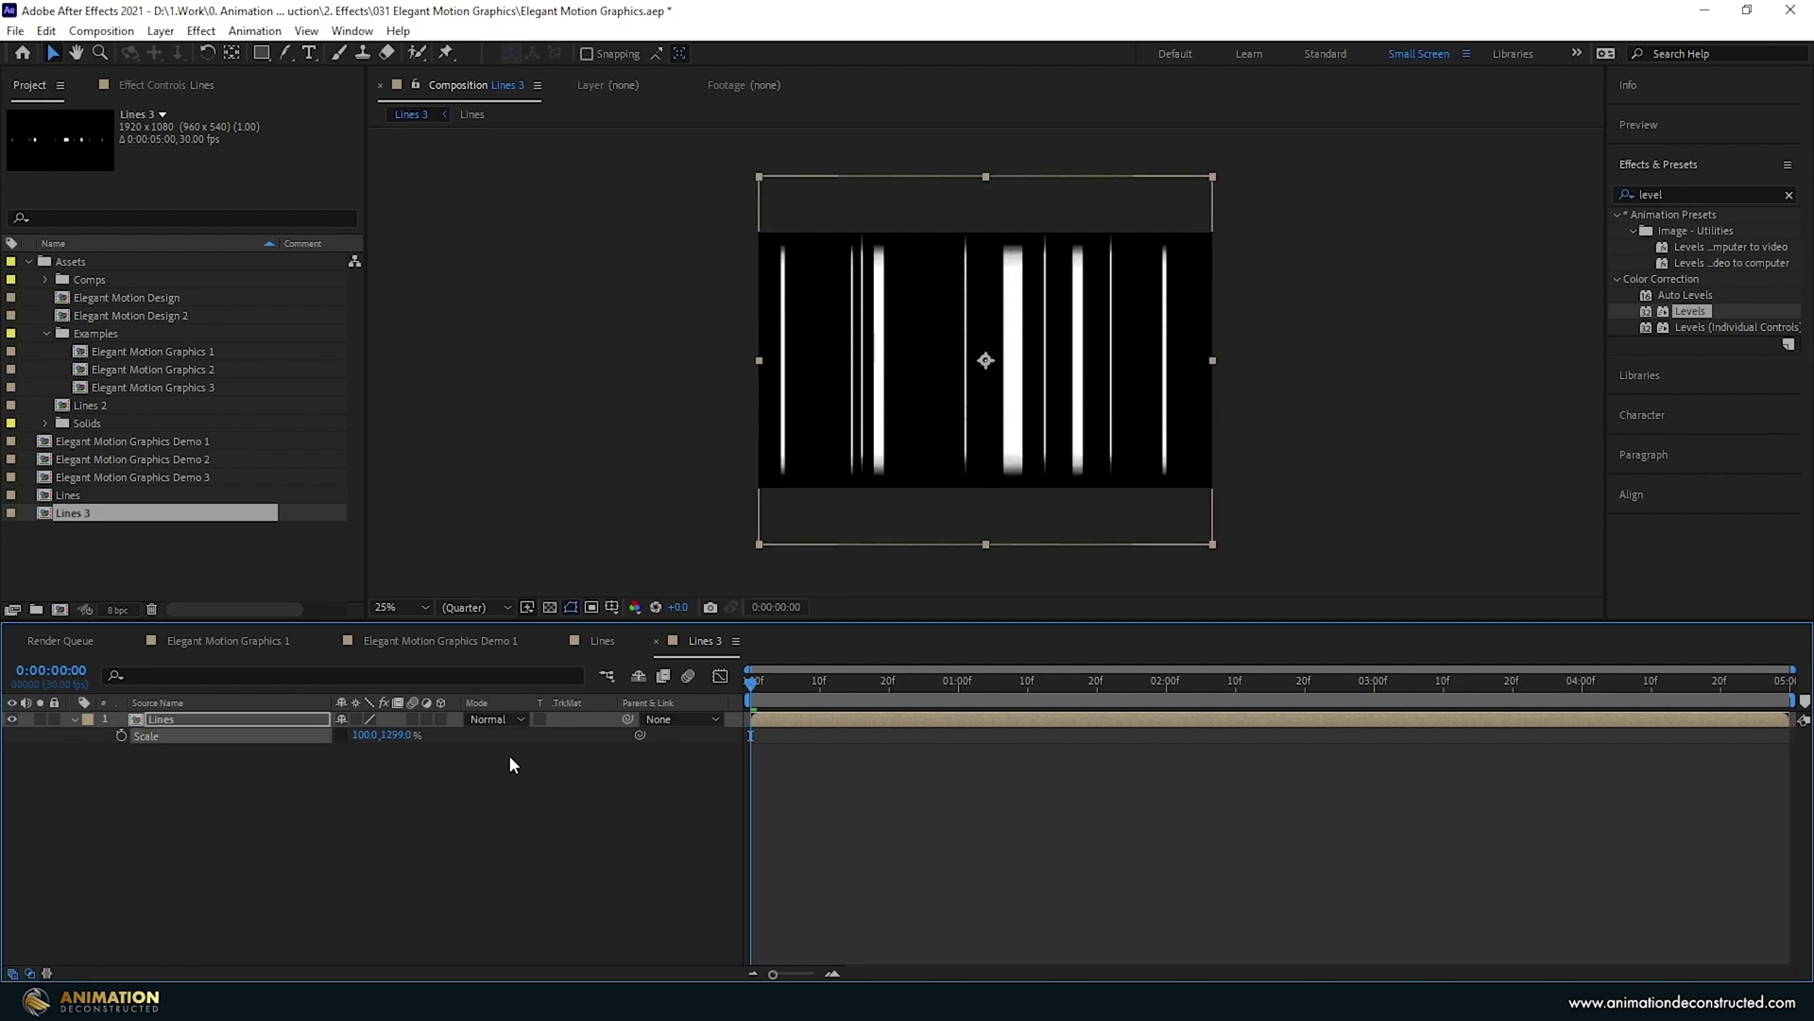
pyautogui.moveTo(395, 736); pyautogui.dragTo(1011, 757)
# Duplicate the stretched Lines layer and flip the copy horizontally.
pyautogui.hotkey('ctrl', 'd')
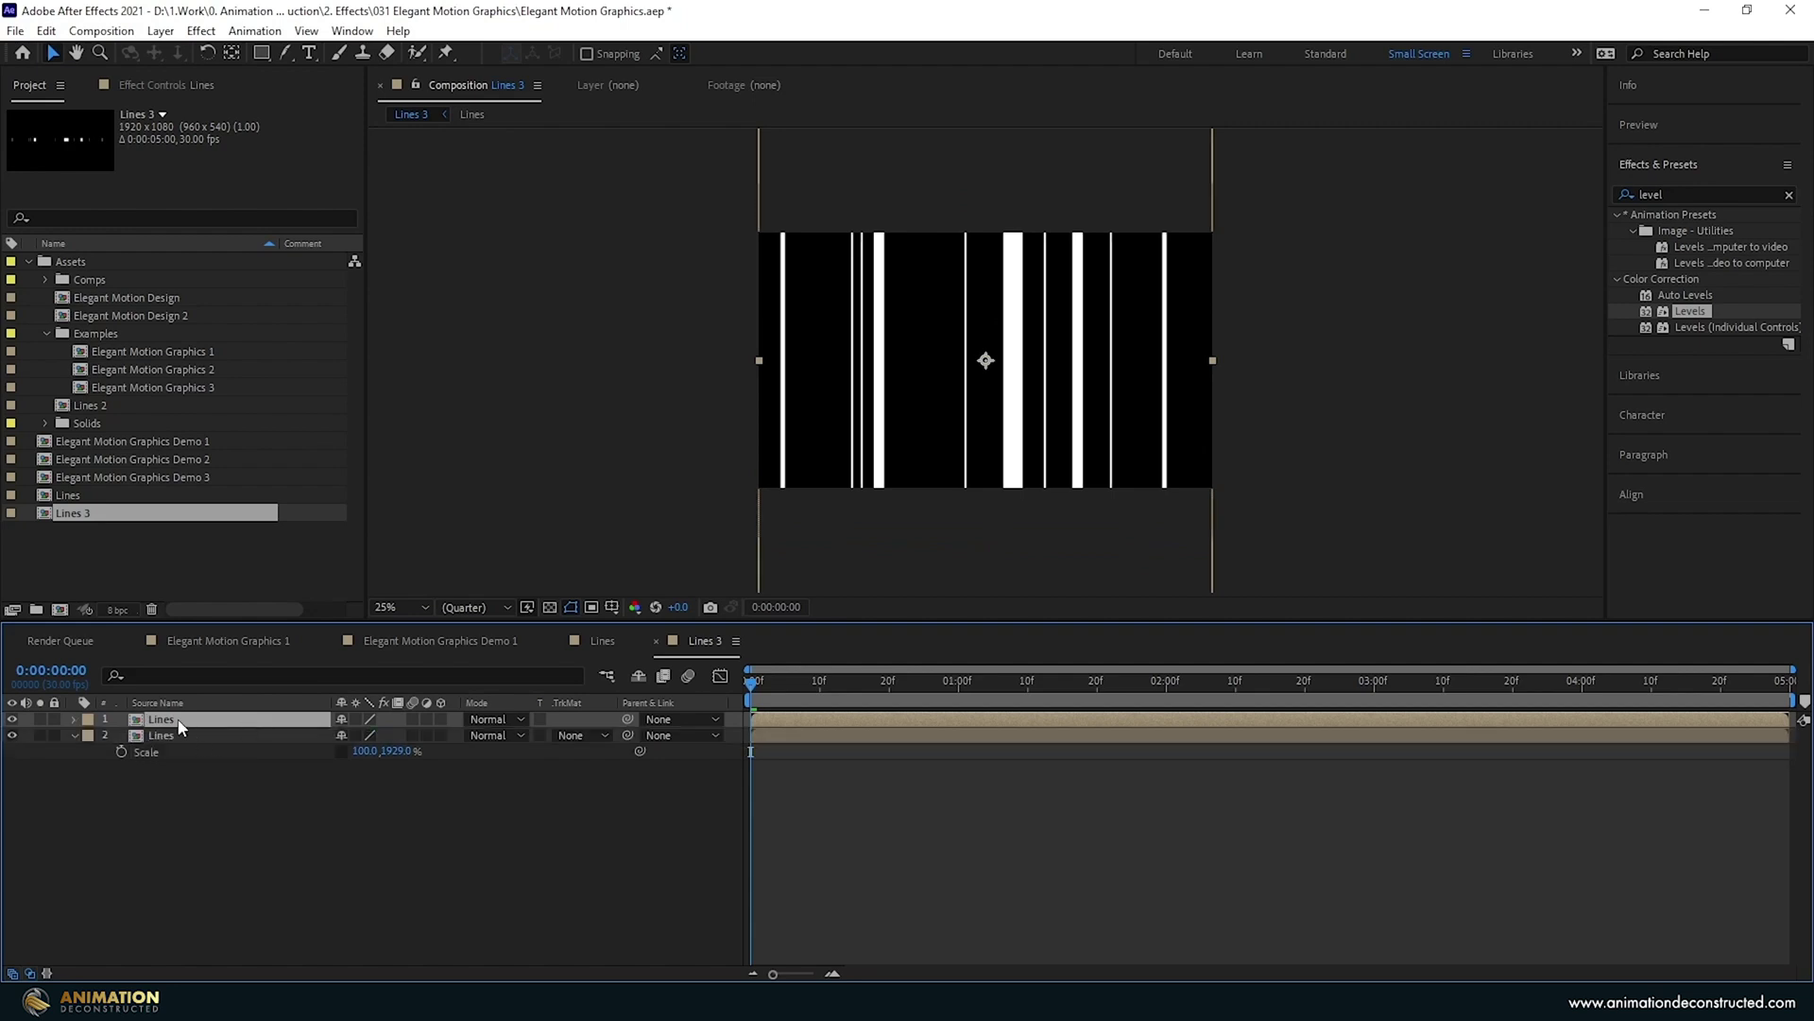
pyautogui.rightClick(180, 722)
pyautogui.moveTo(251, 269)
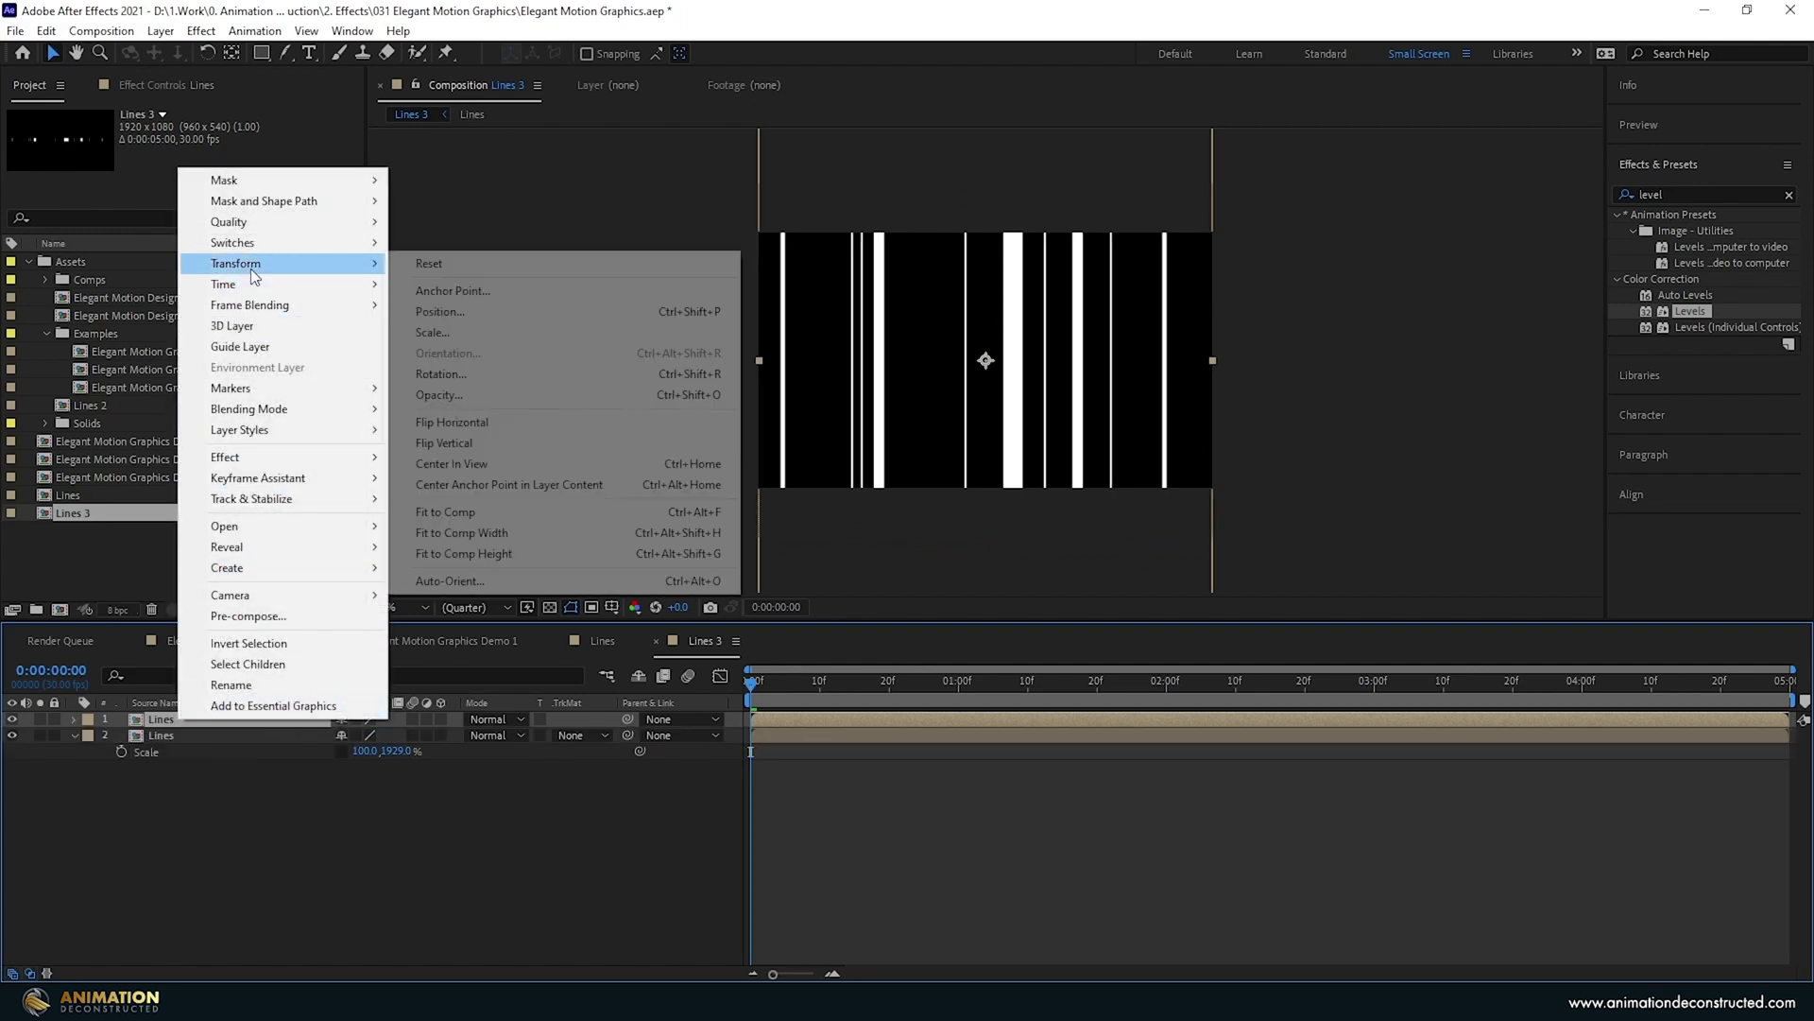
pyautogui.click(515, 427)
pyautogui.moveTo(753, 680); pyautogui.dragTo(747, 567)
pyautogui.press('.')
pyautogui.press('.')
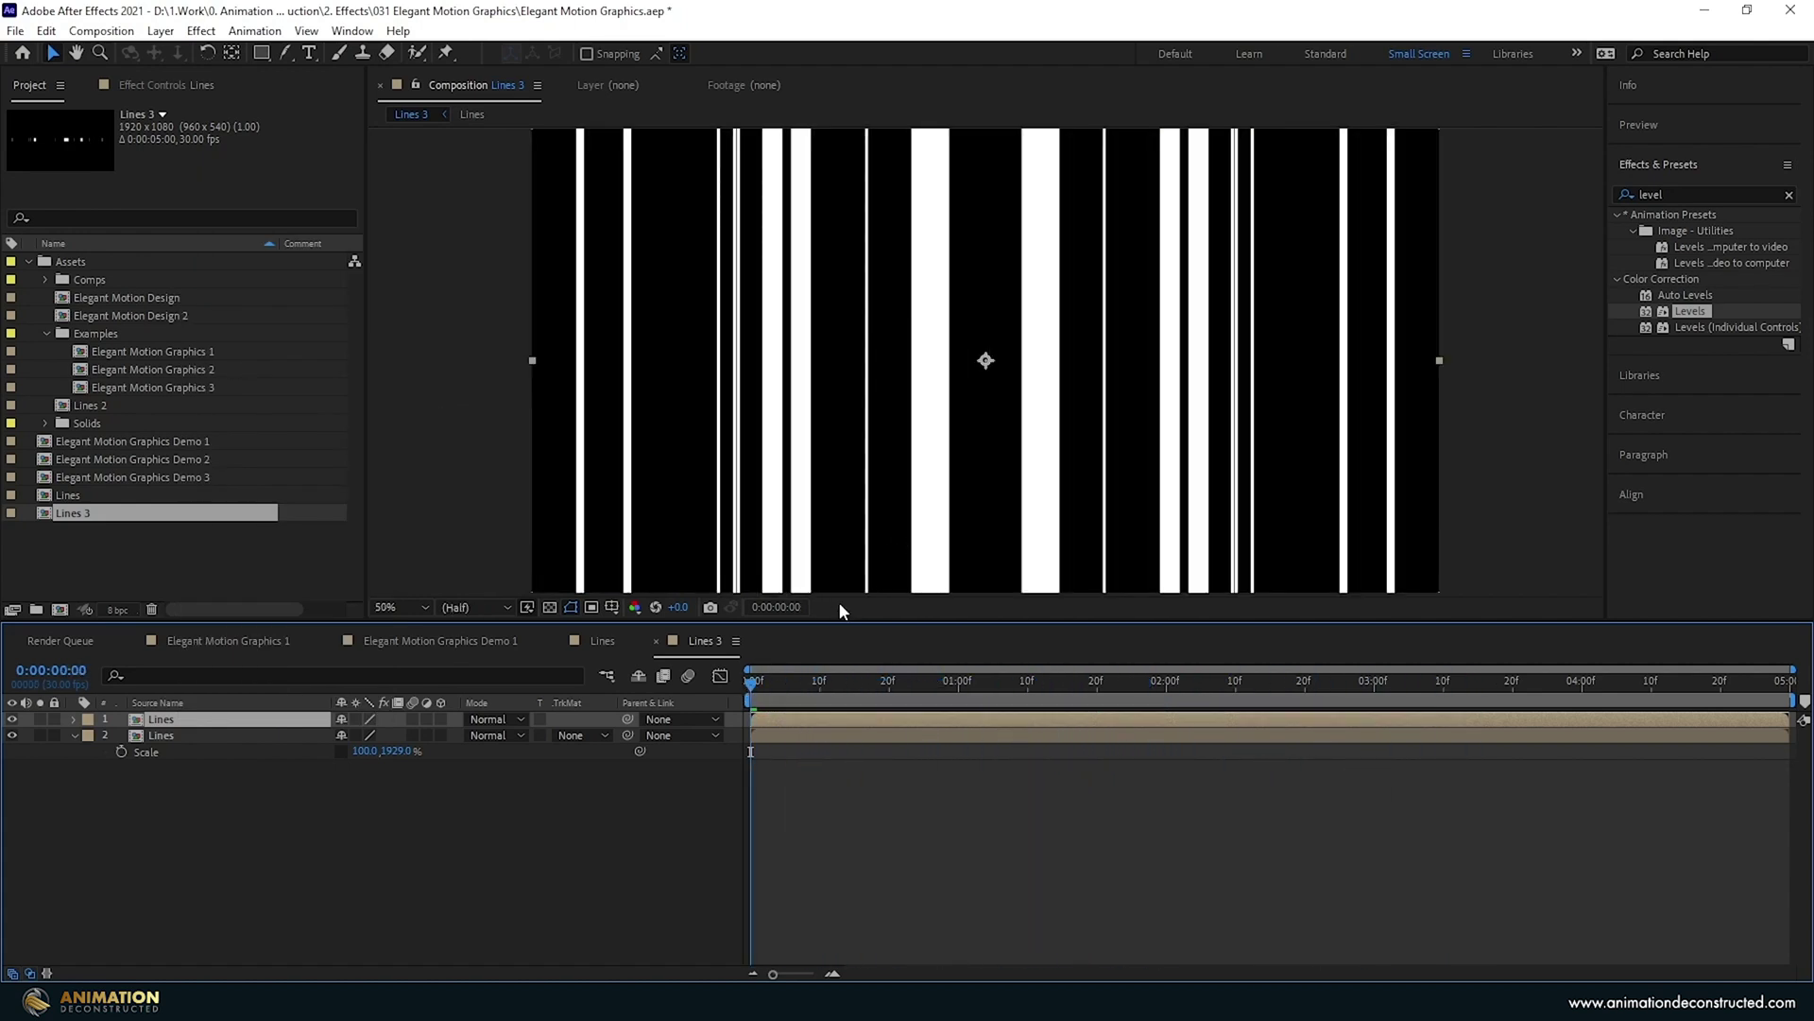
pyautogui.moveTo(840, 621); pyautogui.dragTo(861, 704)
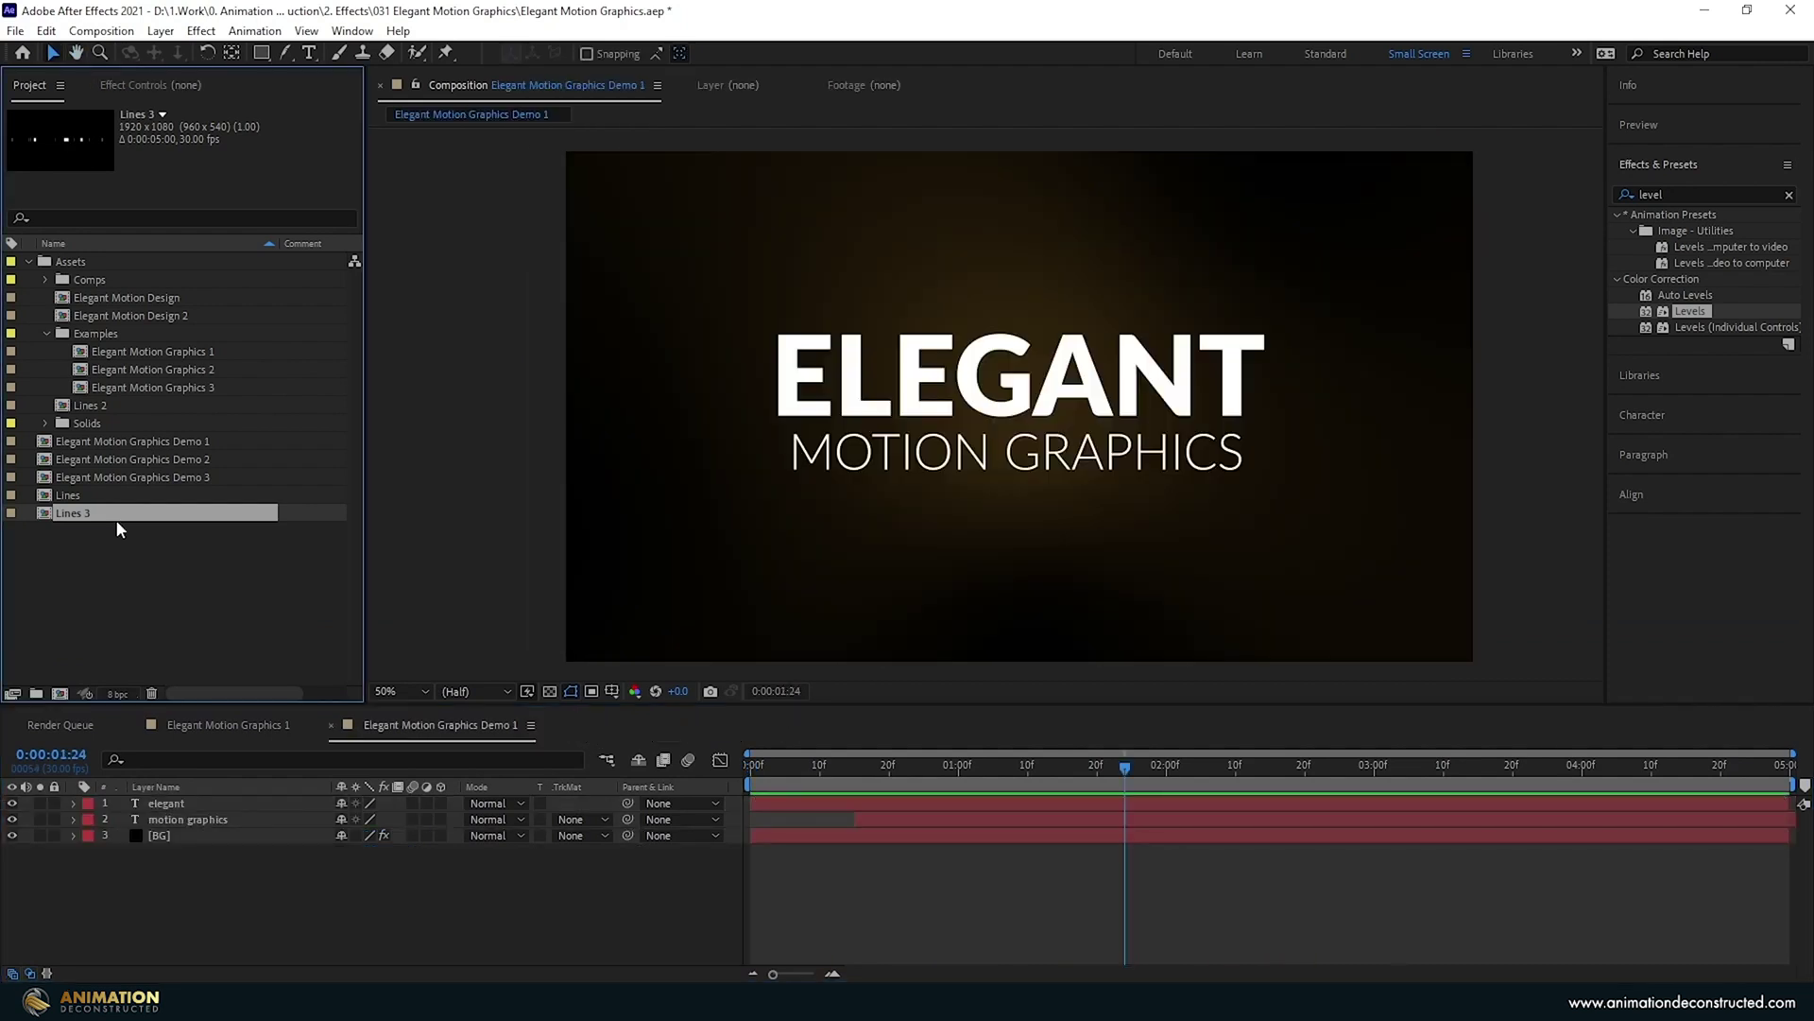
# Rename the Lines 3 composition as Lines Stretched and place it directly above the BG layer in Elegant Motion Graphics Demo 1.
pyautogui.press('Return')
pyautogui.write('Lines Stretched')
pyautogui.press('Return')
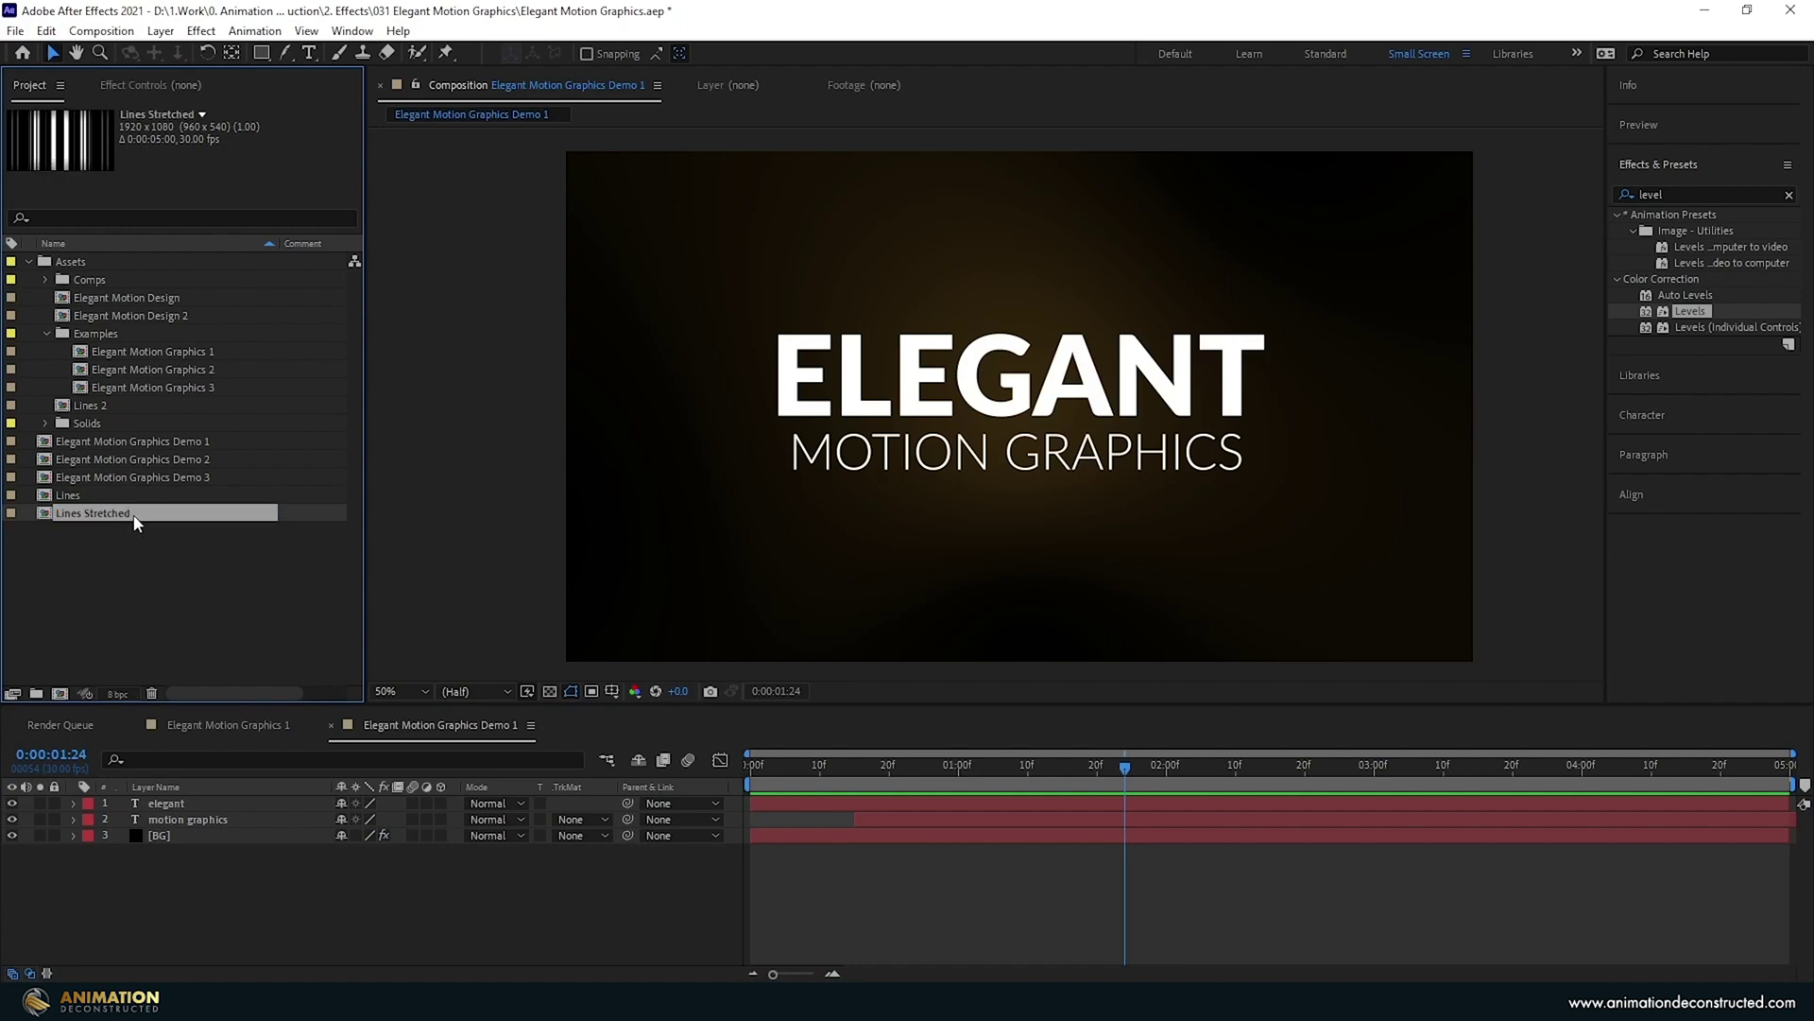
pyautogui.moveTo(133, 514); pyautogui.dragTo(331, 839)
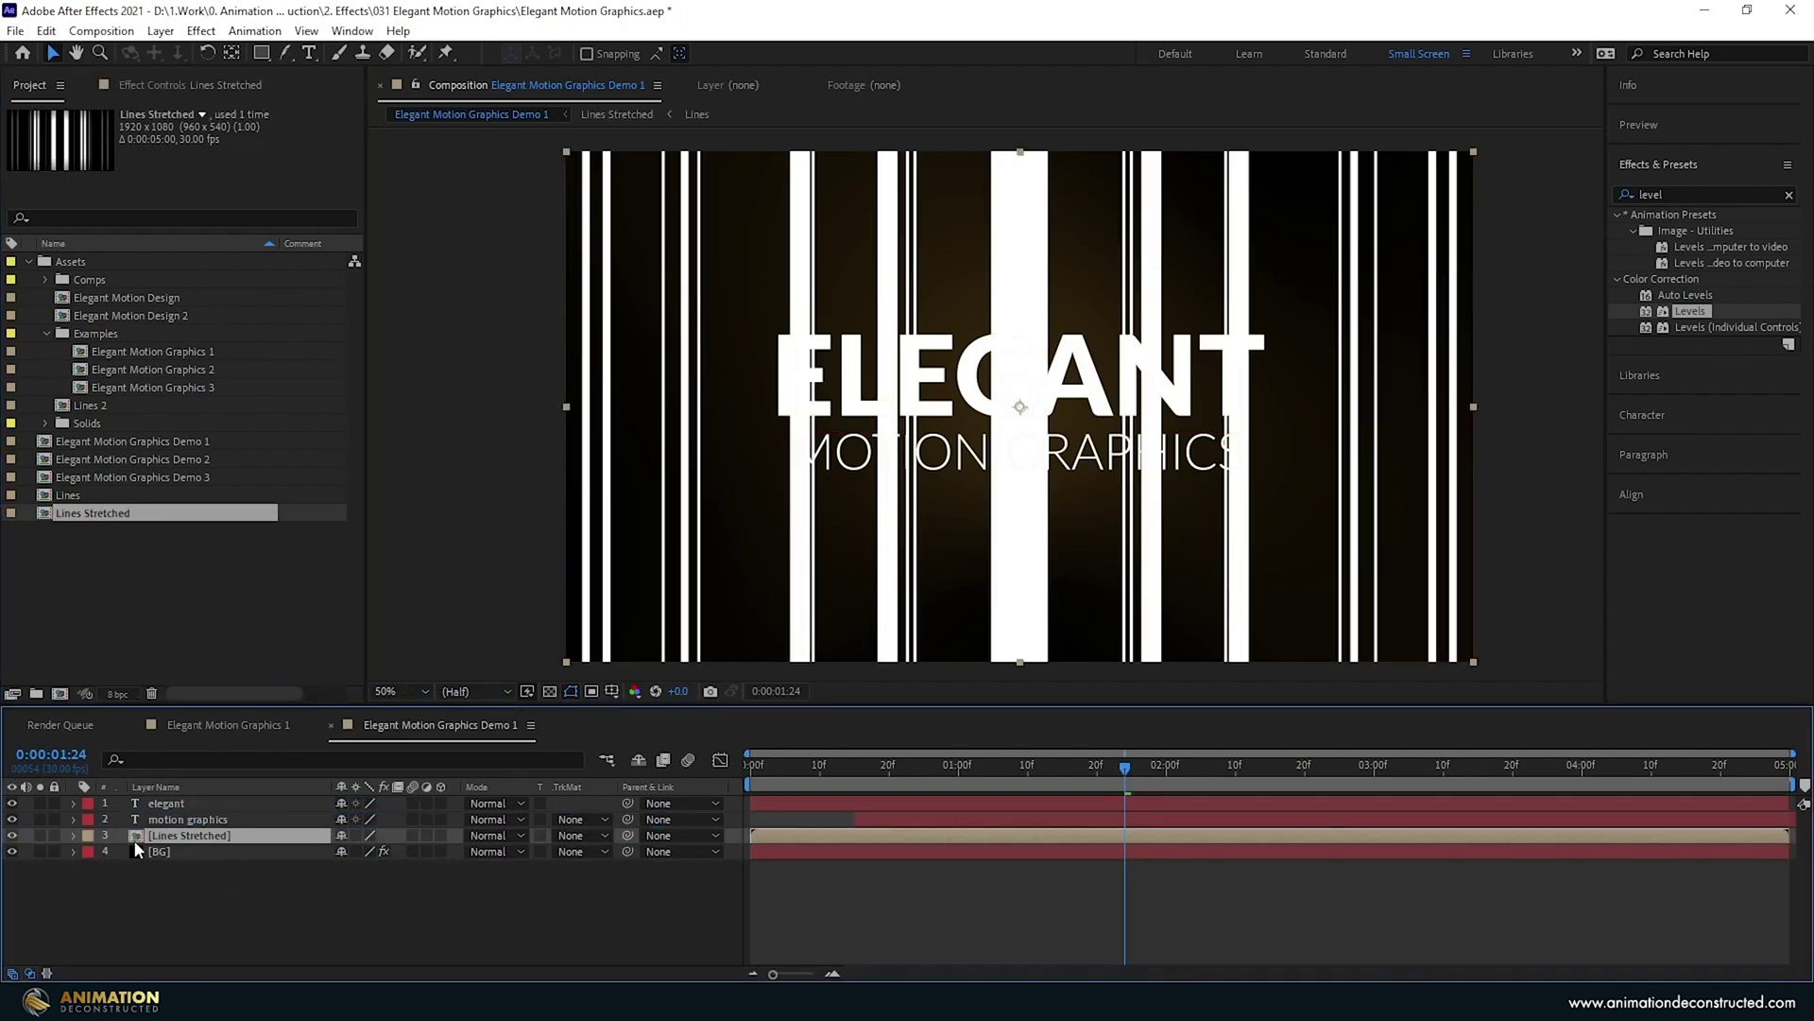
# Apply Gradient Ramp to the Lines Stretched layer, with the ramp starting near 1420, 530 and ending near 268, 446.
pyautogui.hotkey('ctrl', '5')
pyautogui.write('gradi')
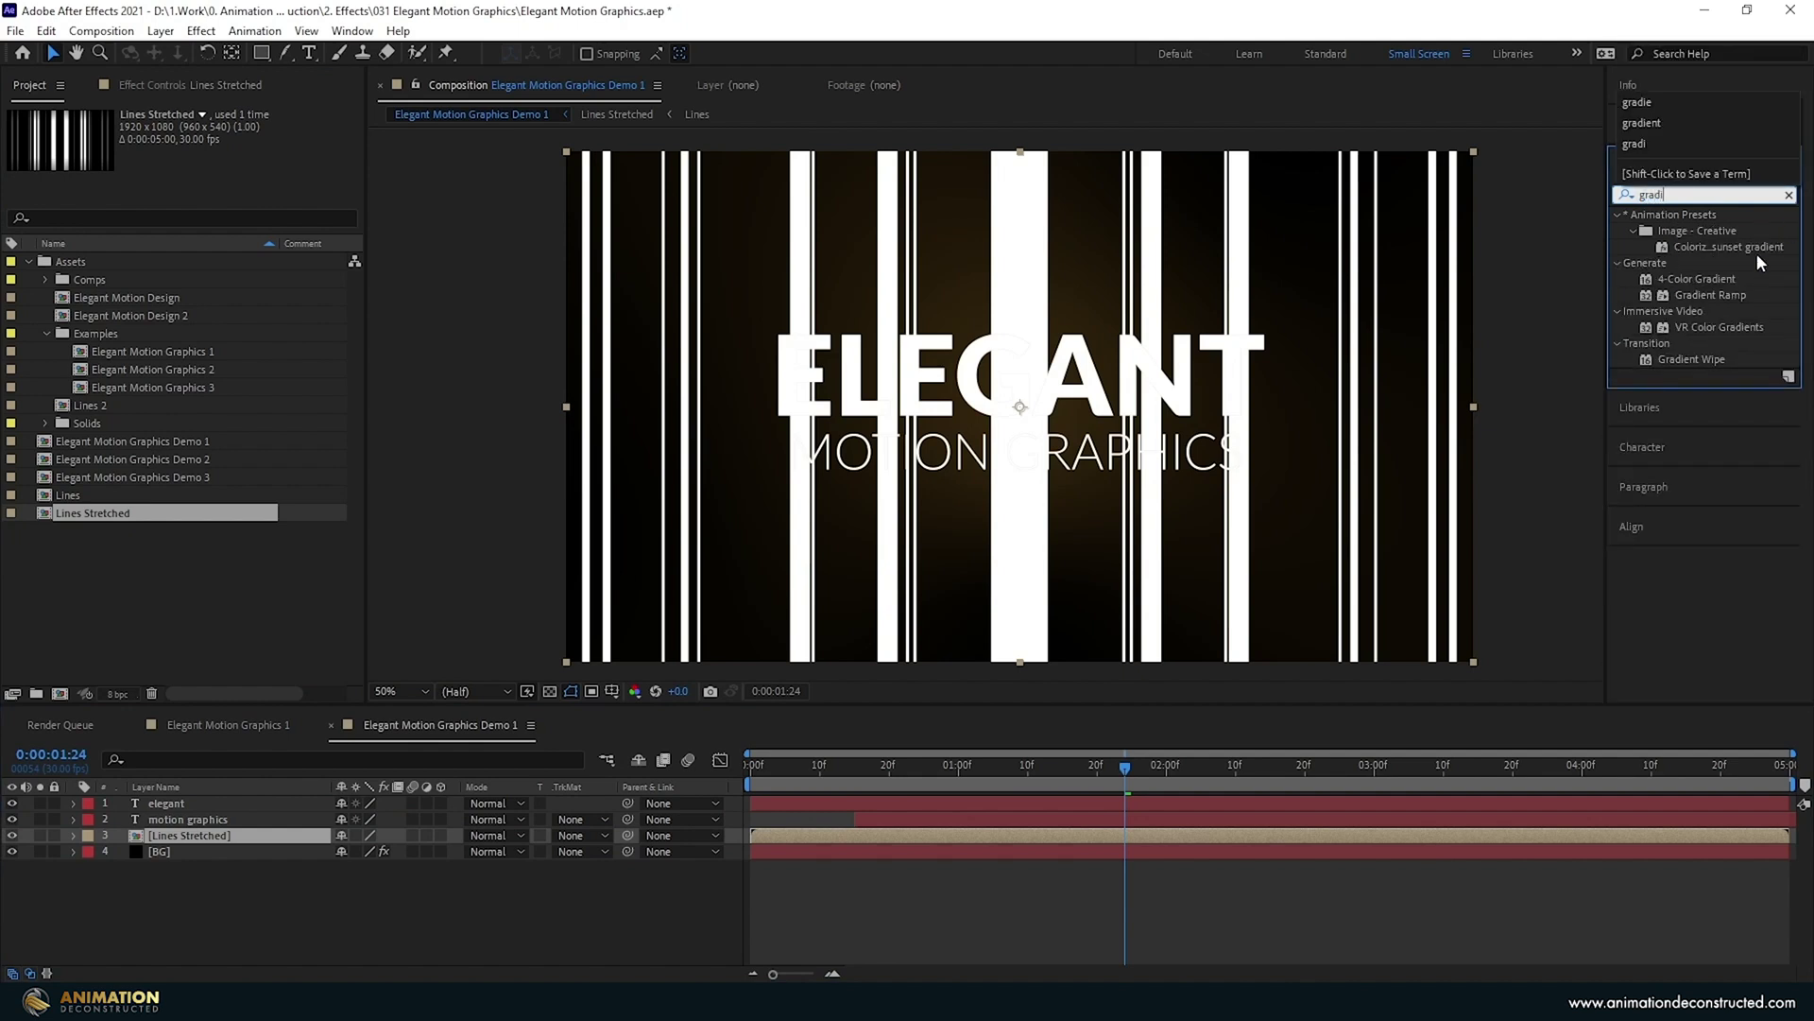
pyautogui.doubleClick(1703, 293)
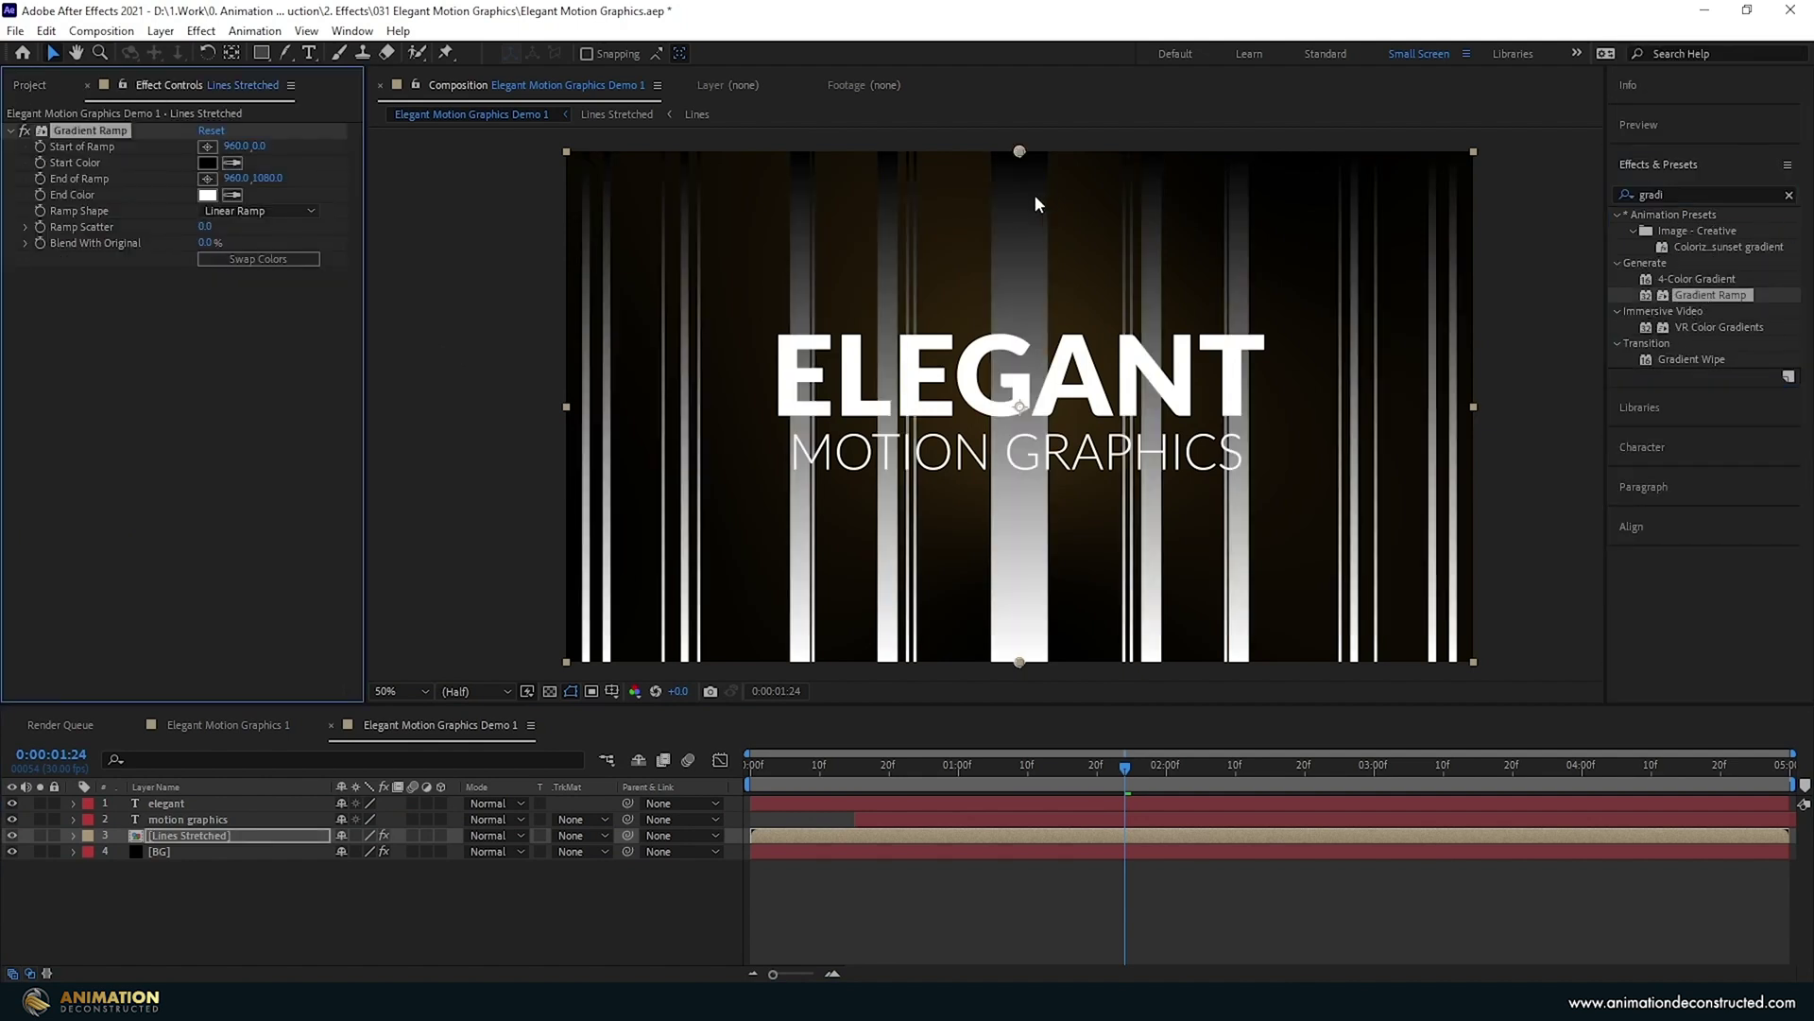
pyautogui.moveTo(1018, 154)
pyautogui.mouseDown()
pyautogui.moveTo(674, 248)
pyautogui.moveTo(1195, 294)
pyautogui.moveTo(1314, 428)
pyautogui.moveTo(1244, 431)
pyautogui.mouseUp()
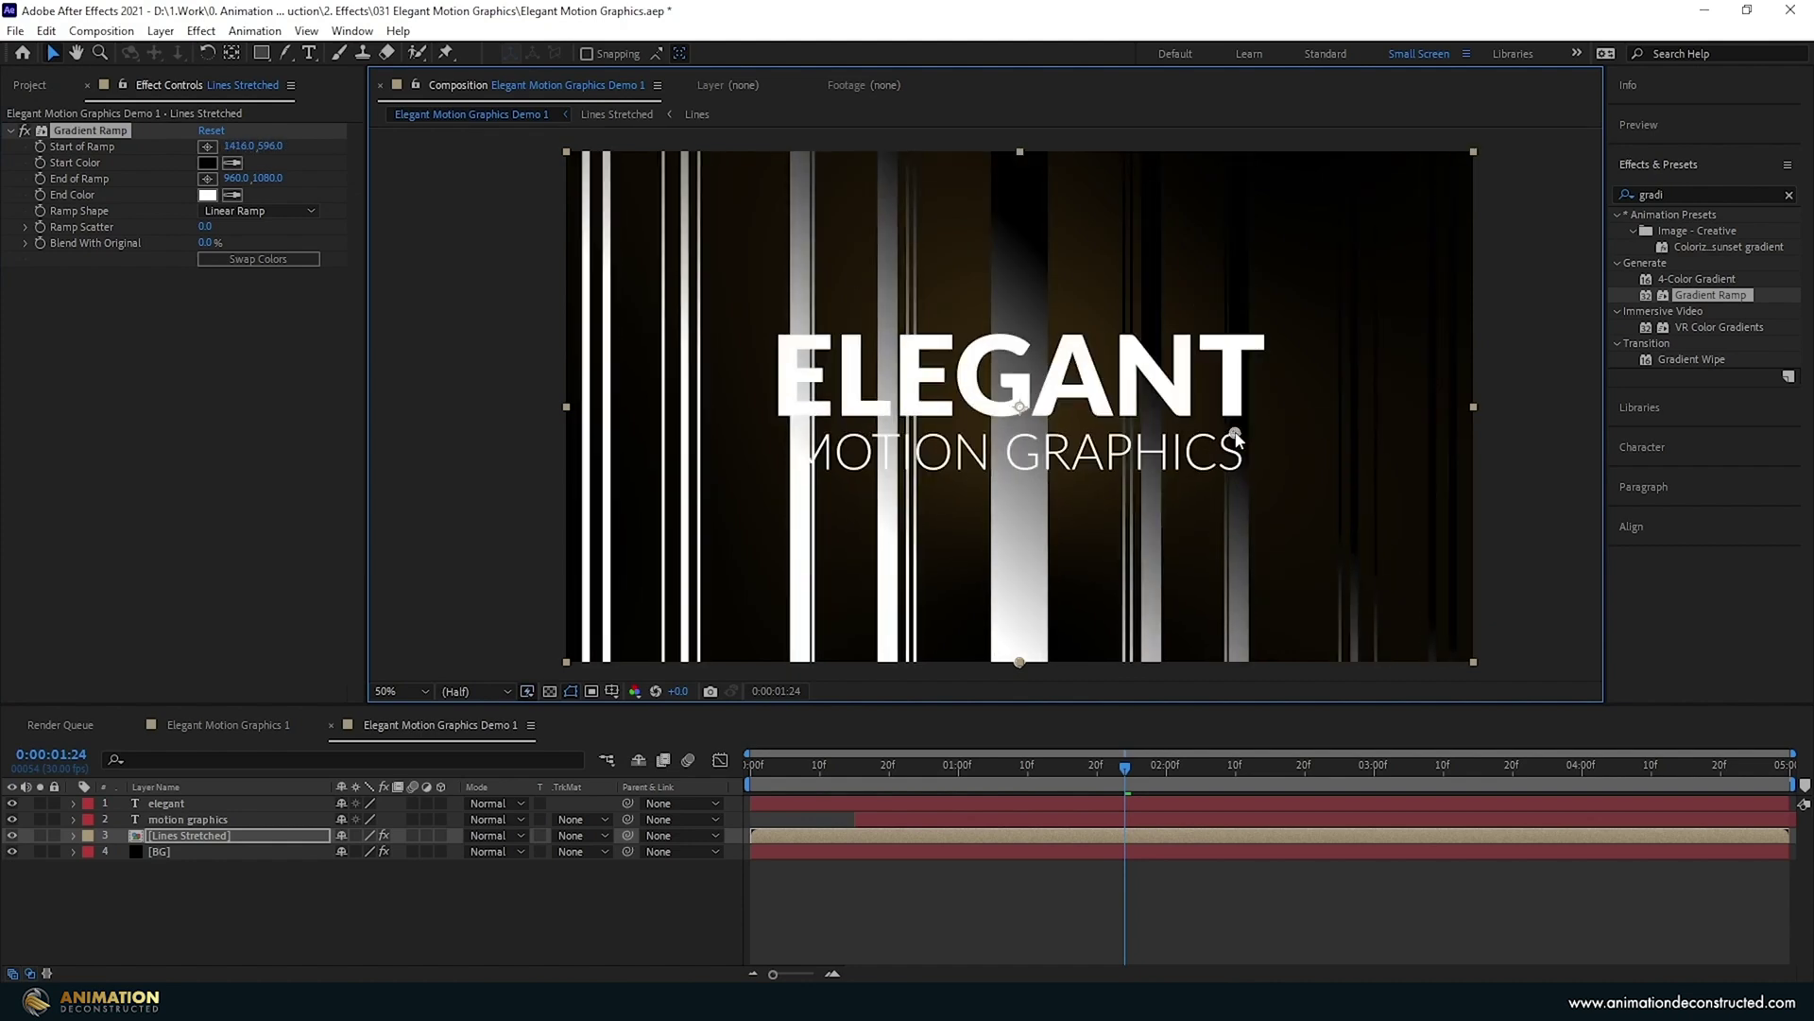
pyautogui.moveTo(1018, 662); pyautogui.dragTo(692, 295)
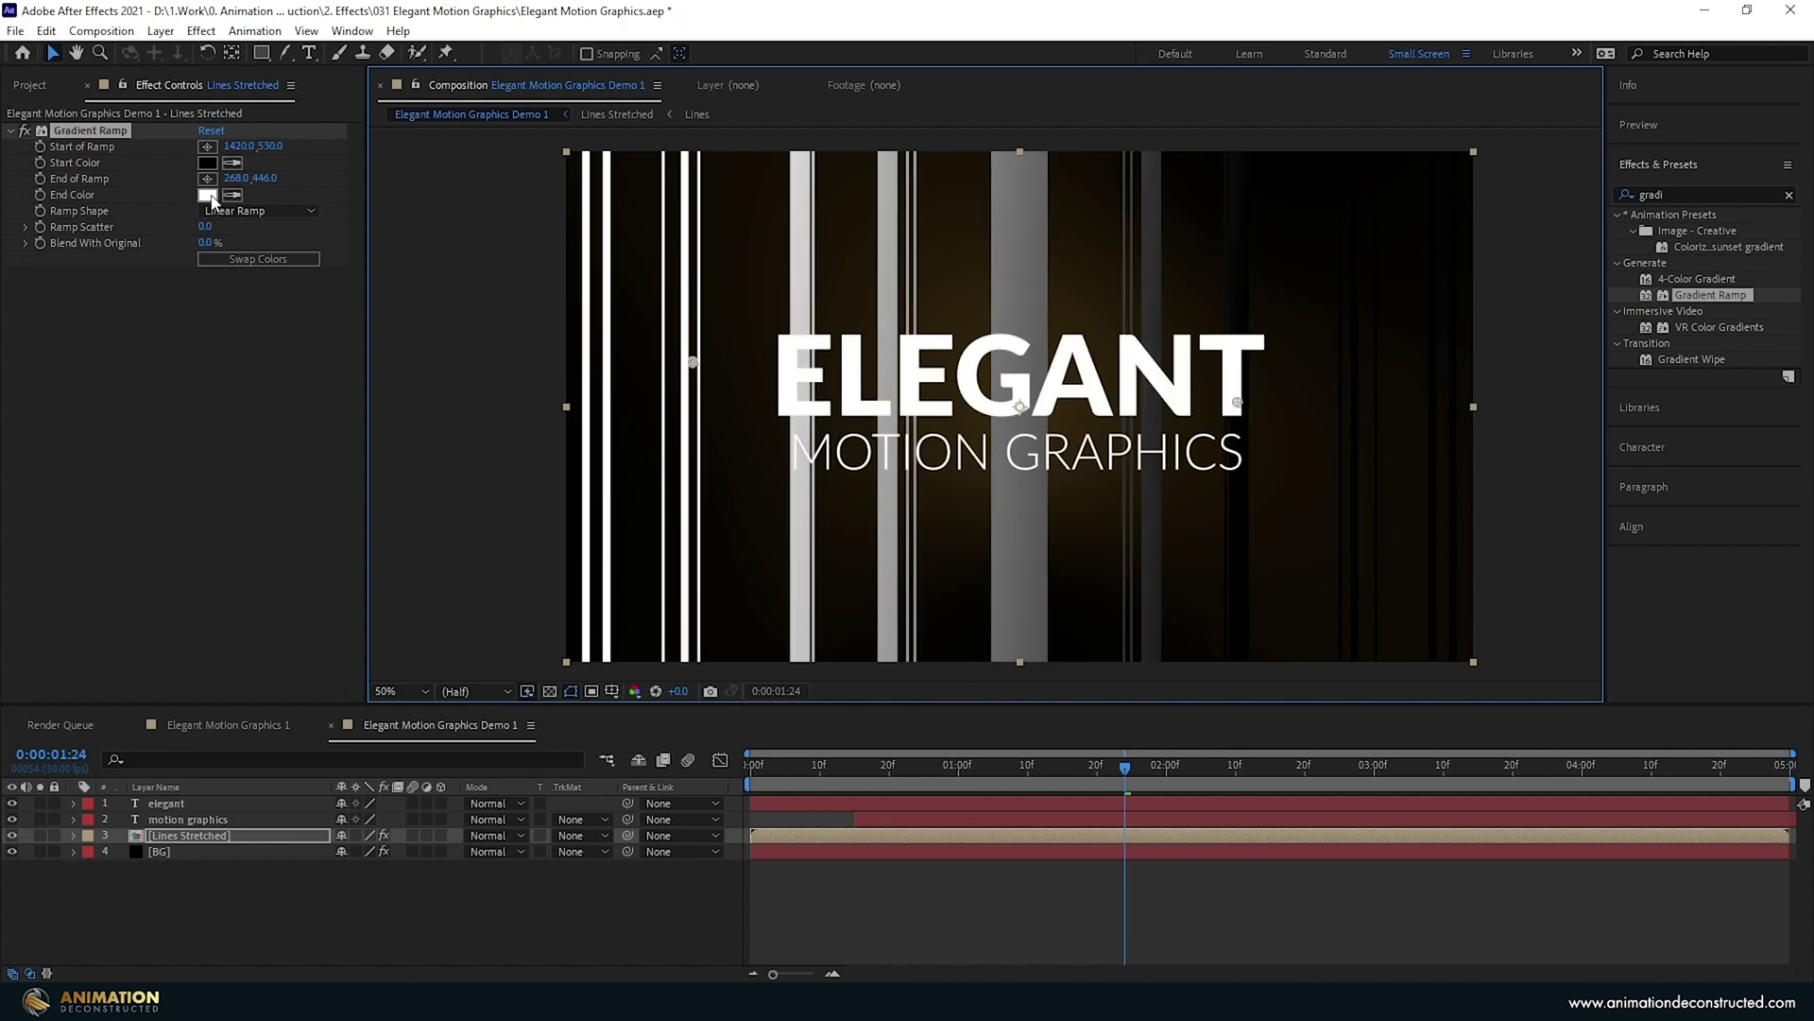
# Set the Gradient Ramp end color on the Lines Stretched layer to gold B98934.
pyautogui.click(207, 196)
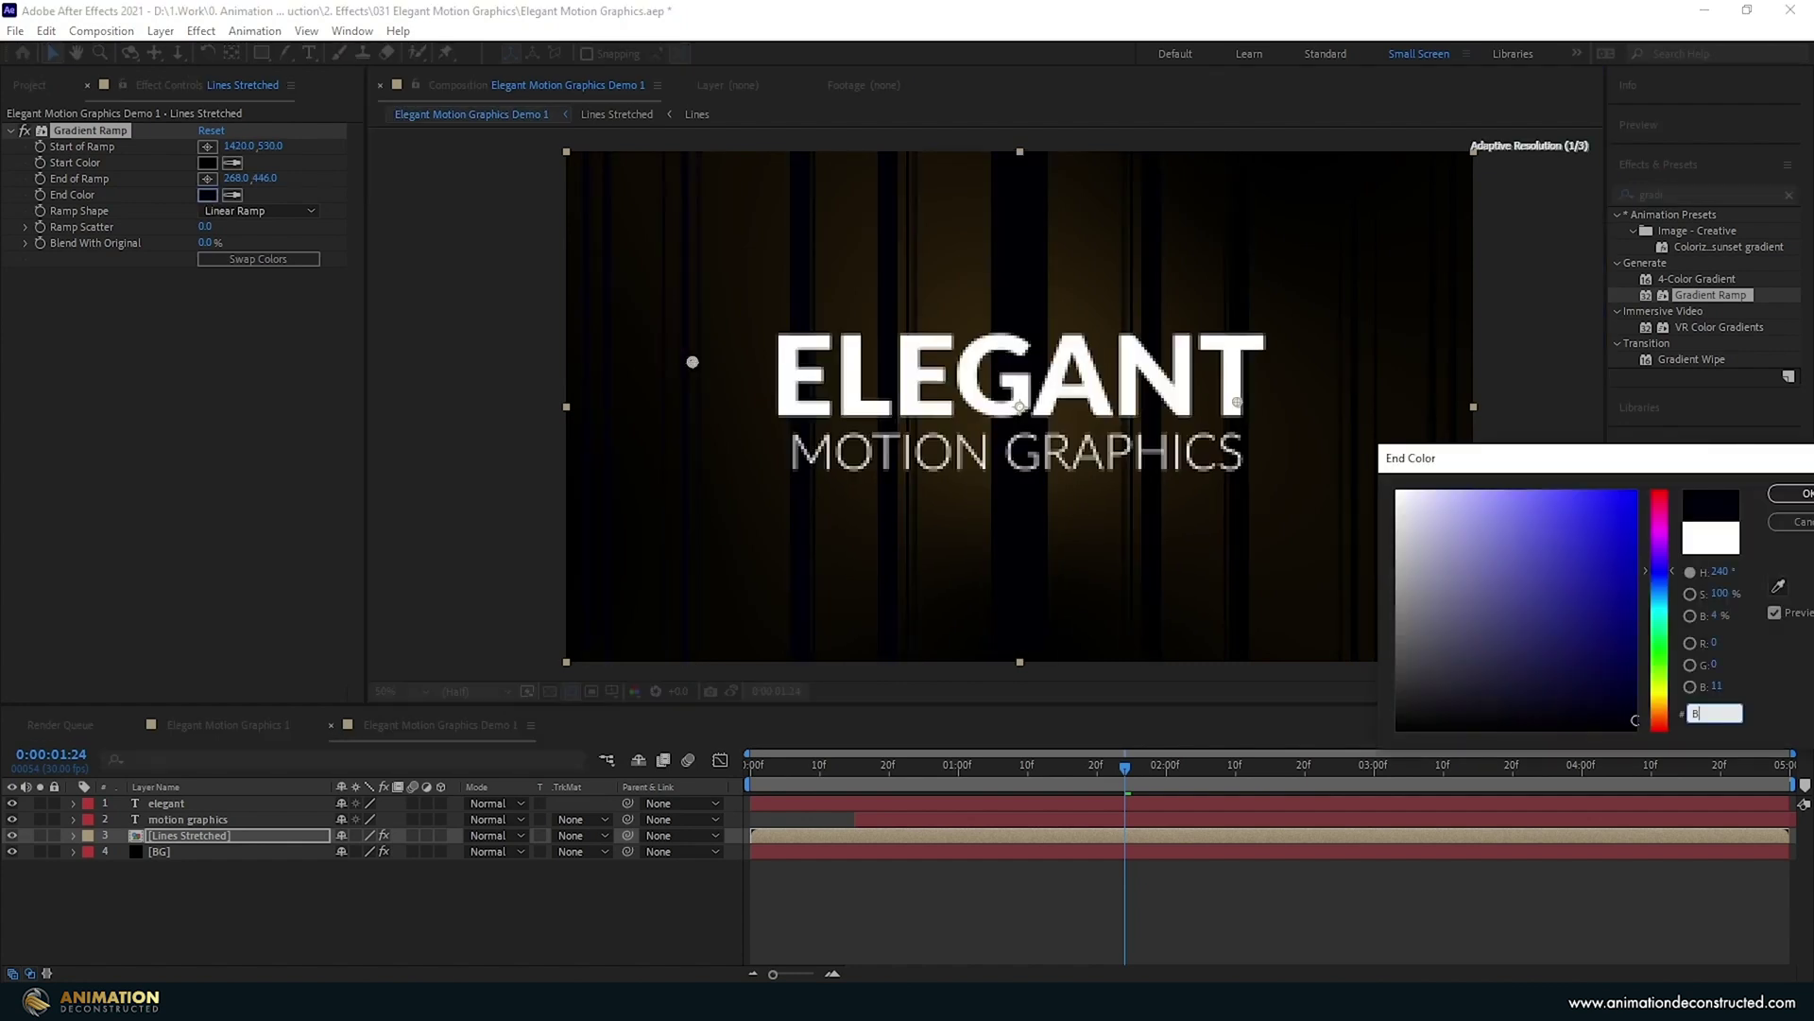
pyautogui.write('00B989')
pyautogui.hotkey('ctrl', 'v')
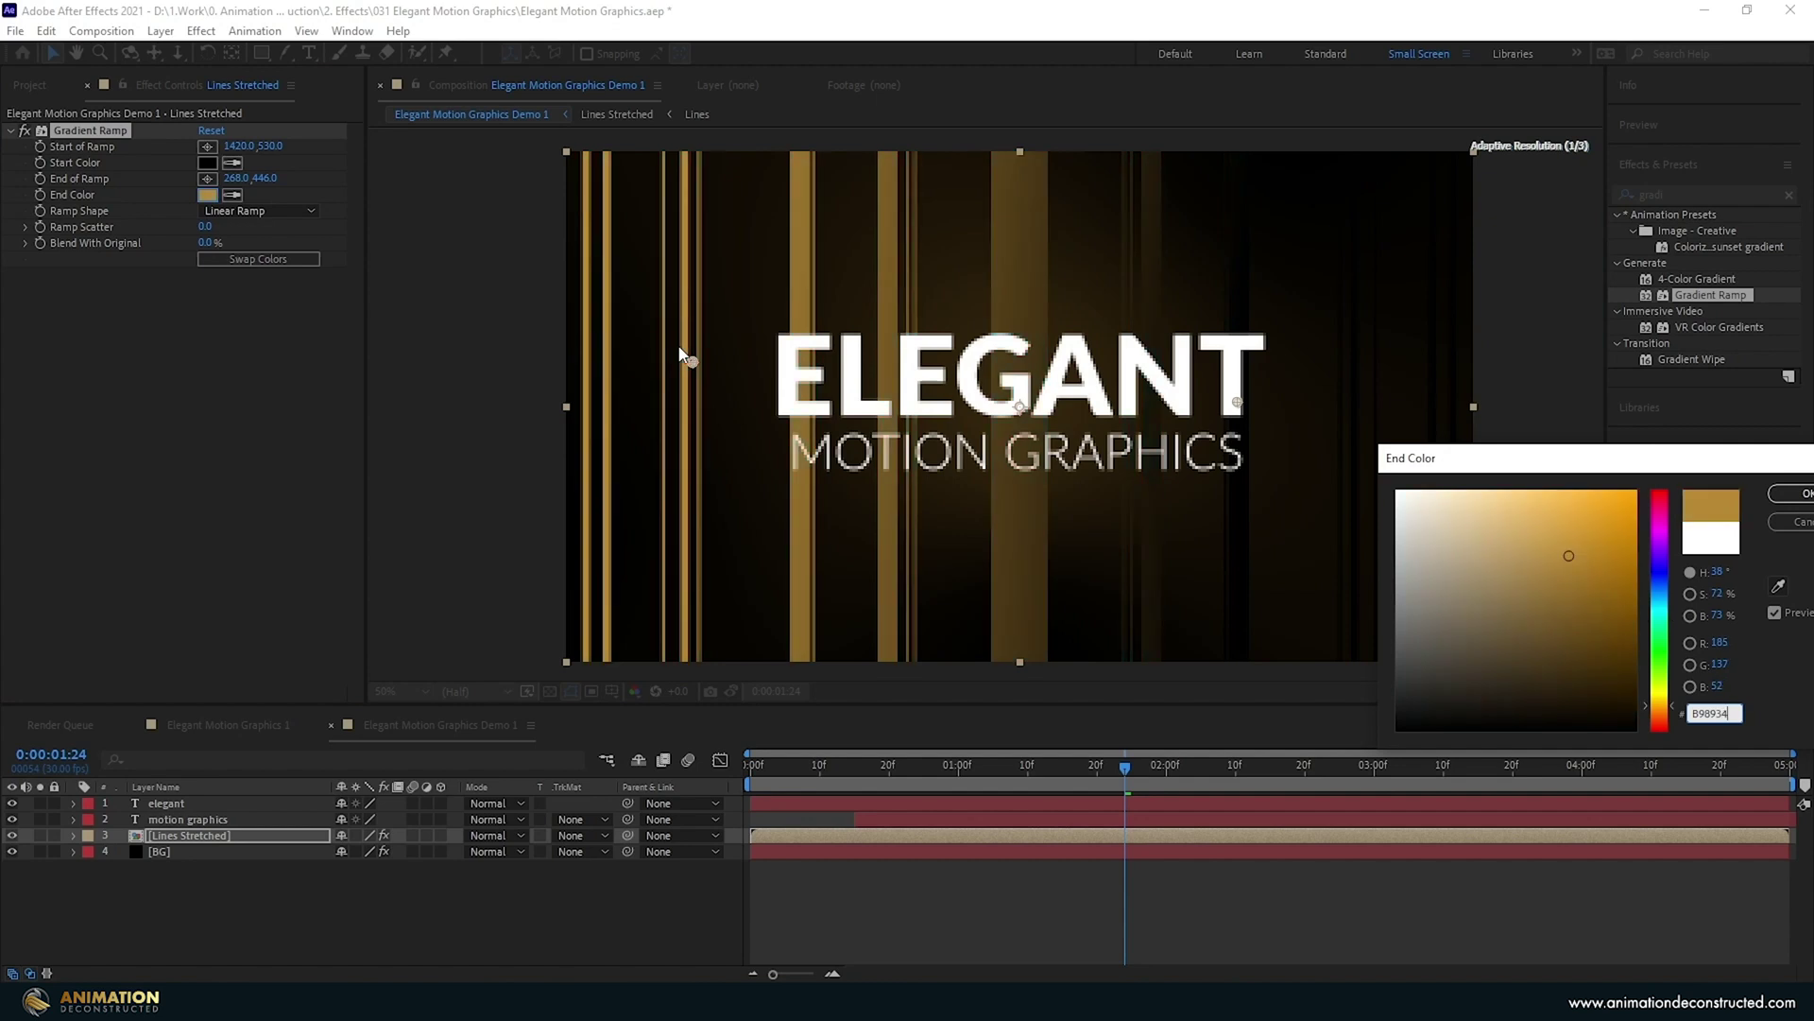
pyautogui.press('Return')
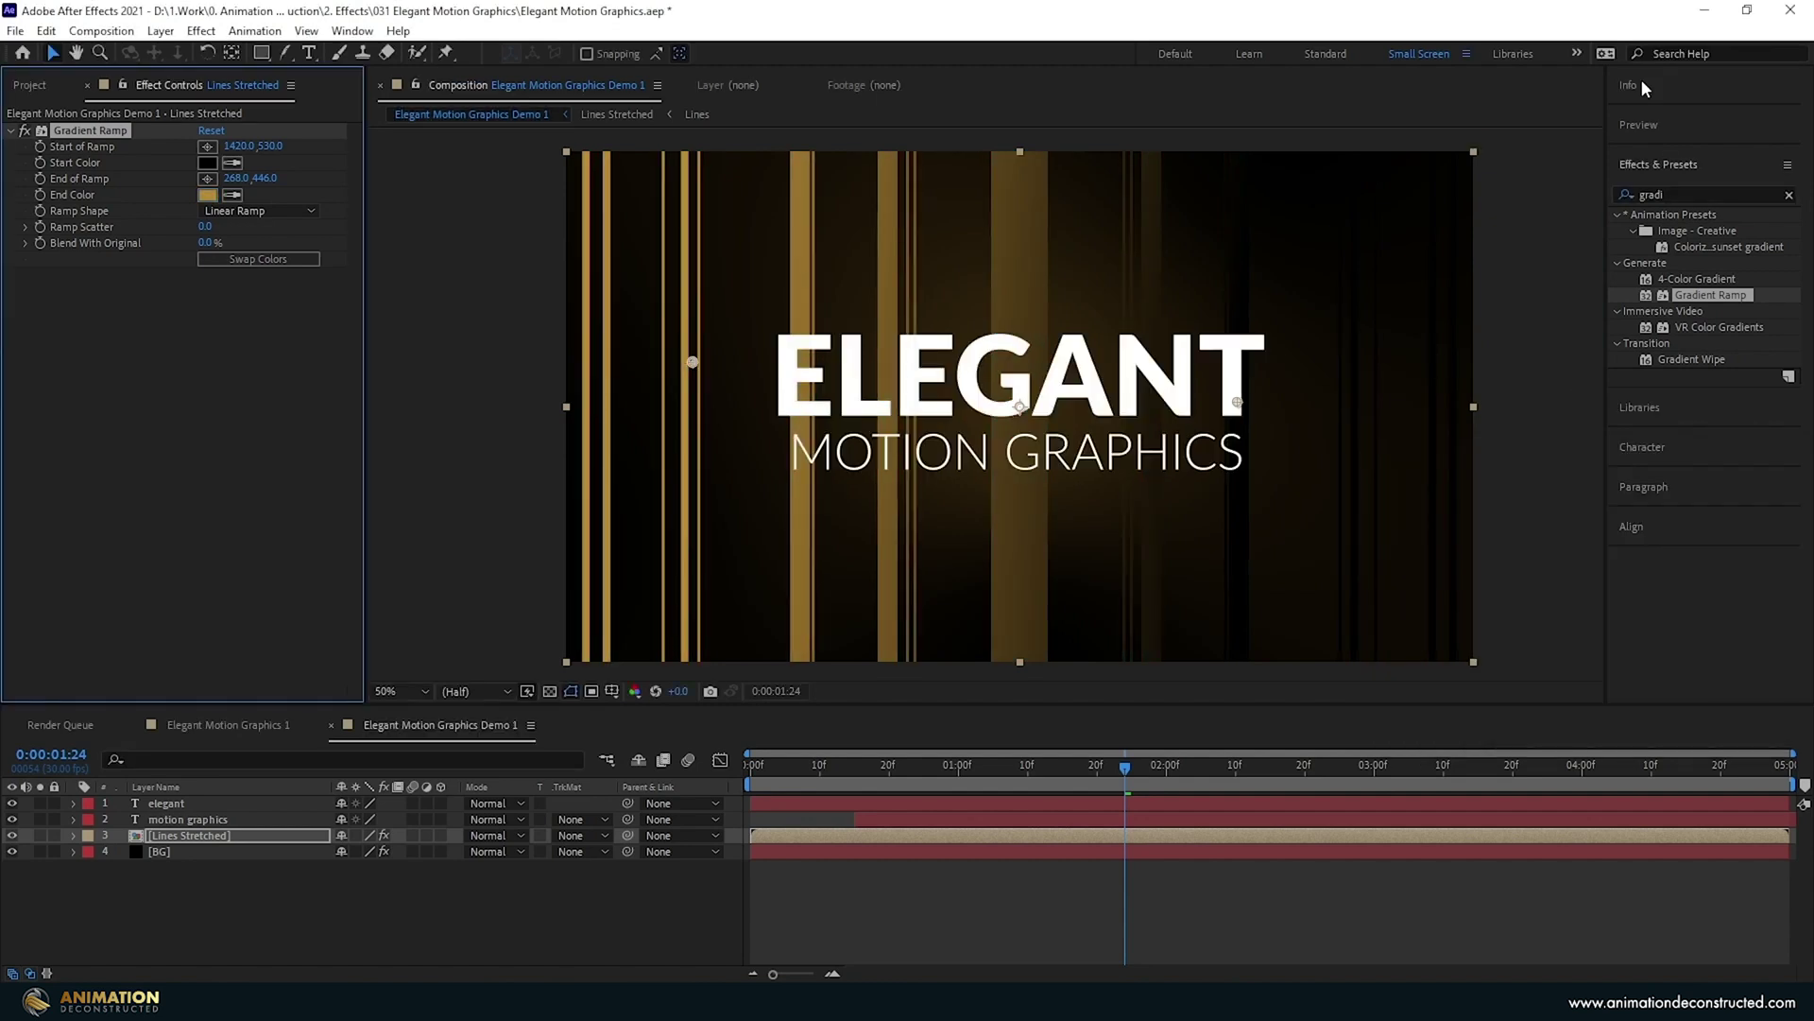
# Apply CC Slant to the Lines Stretched layer, set Slant to -45, and preview the animation.
pyautogui.click(1687, 192)
pyautogui.write('cc sla')
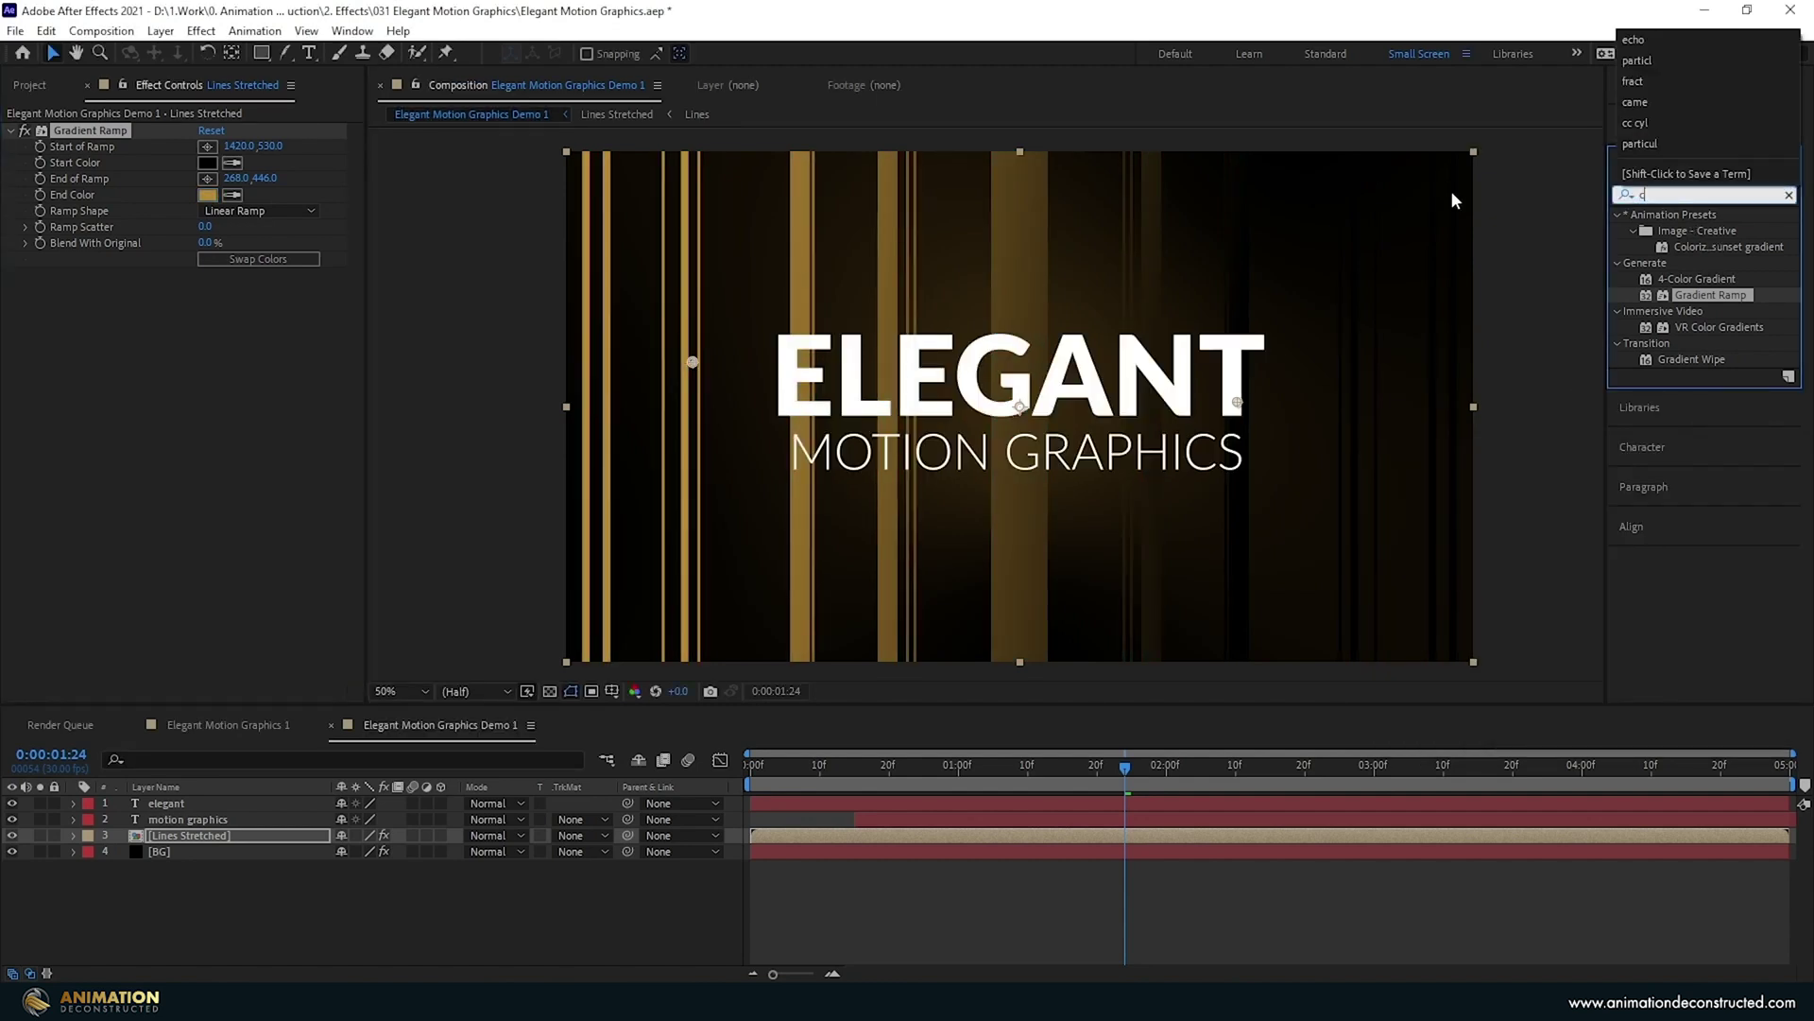
pyautogui.doubleClick(1681, 231)
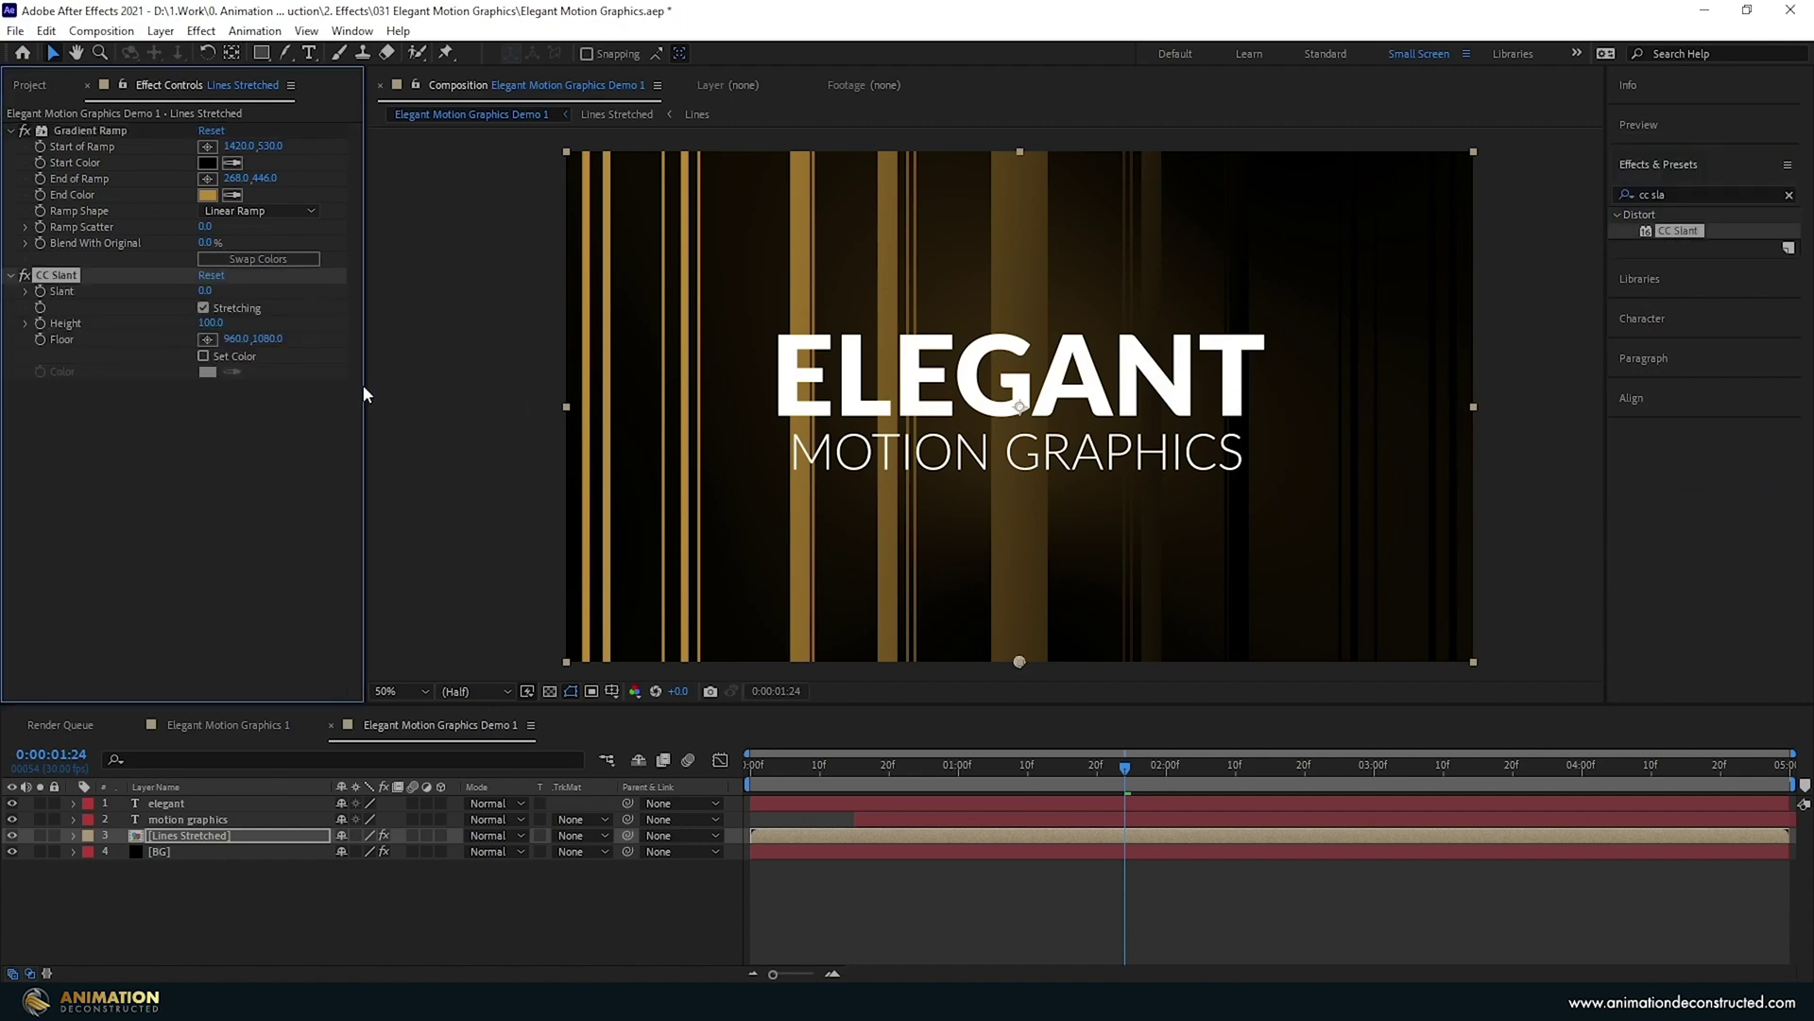
pyautogui.moveTo(210, 293); pyautogui.dragTo(229, 293)
pyautogui.click(214, 292)
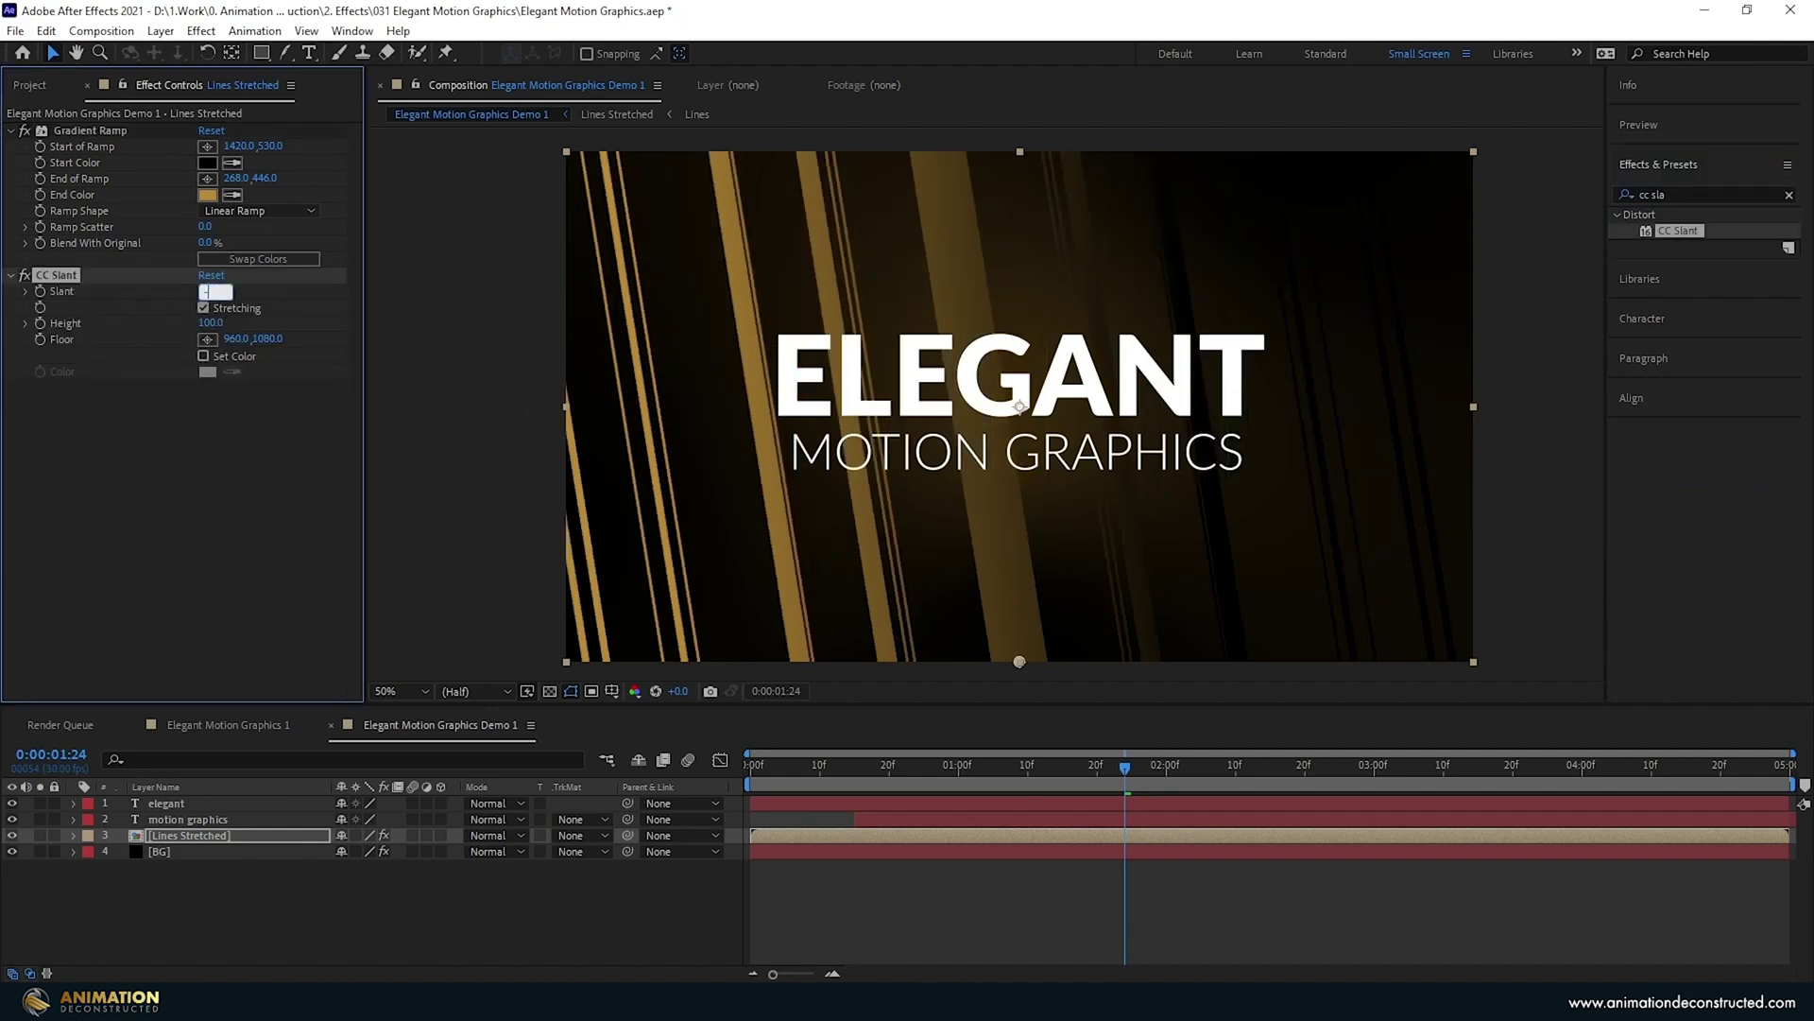
pyautogui.write('-45')
pyautogui.press('Return')
pyautogui.press('space')
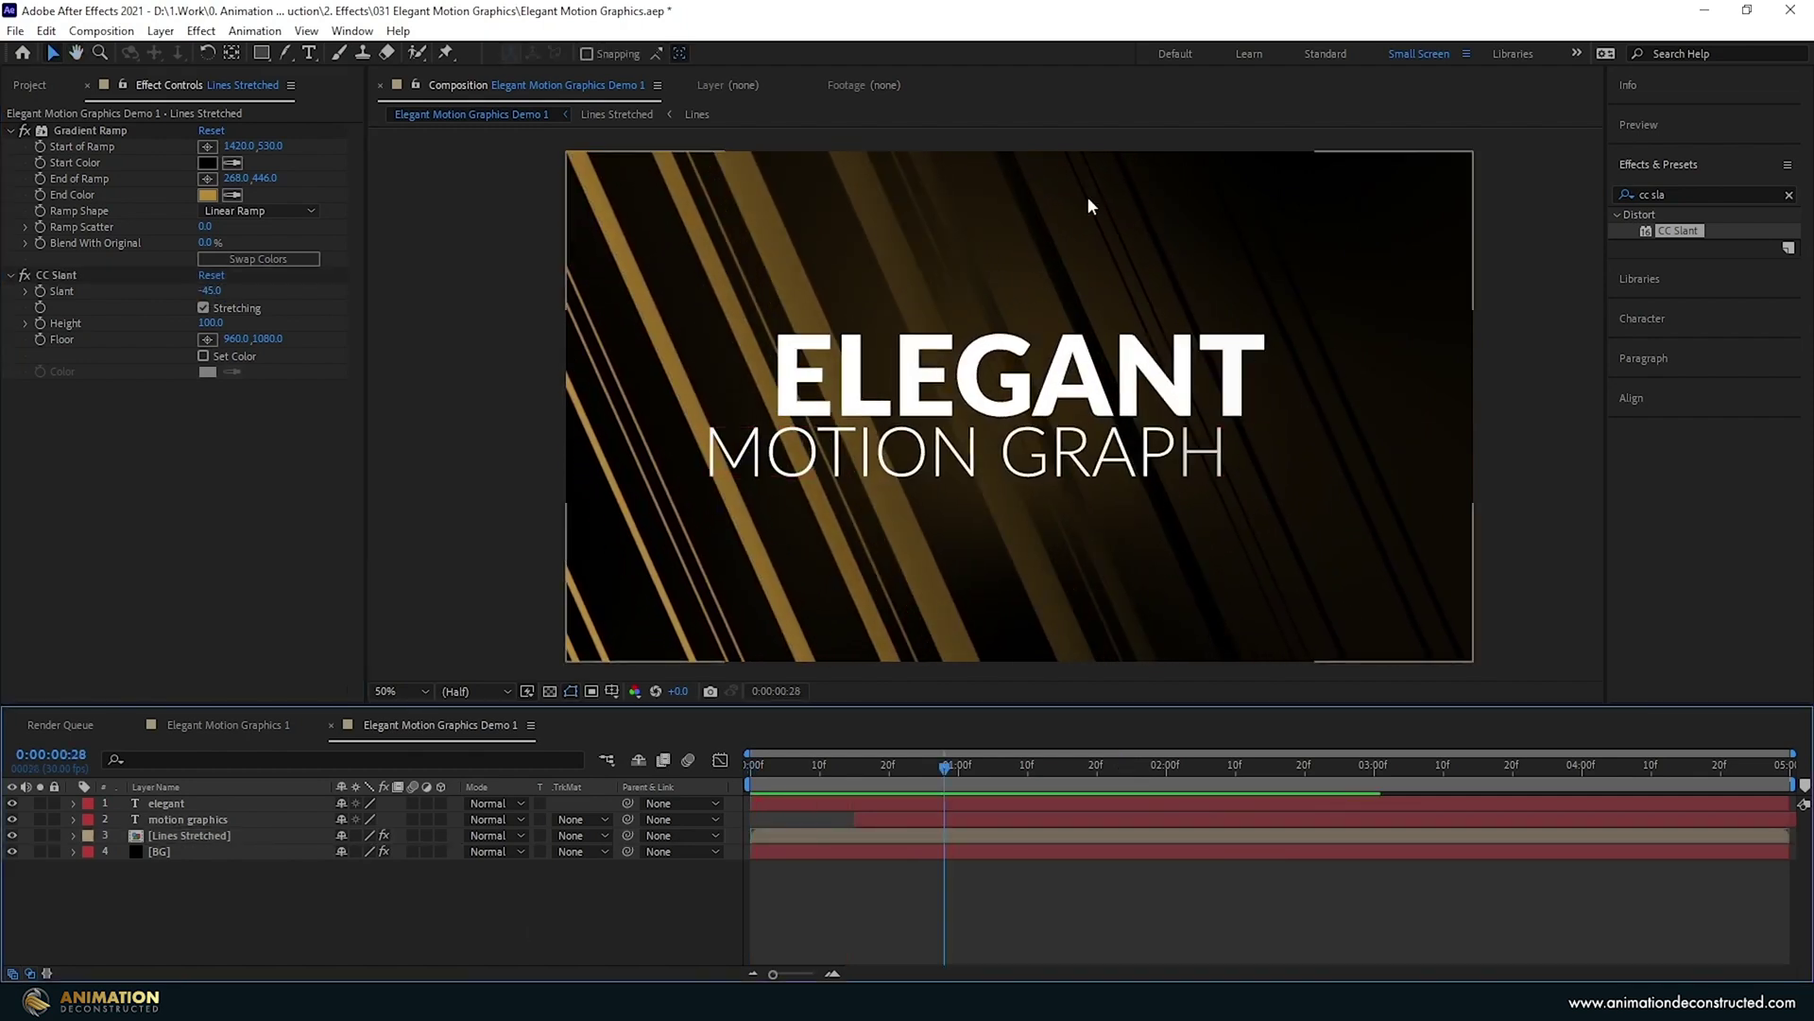
# Create a black solid layer directly above the BG layer.
pyautogui.click(155, 851)
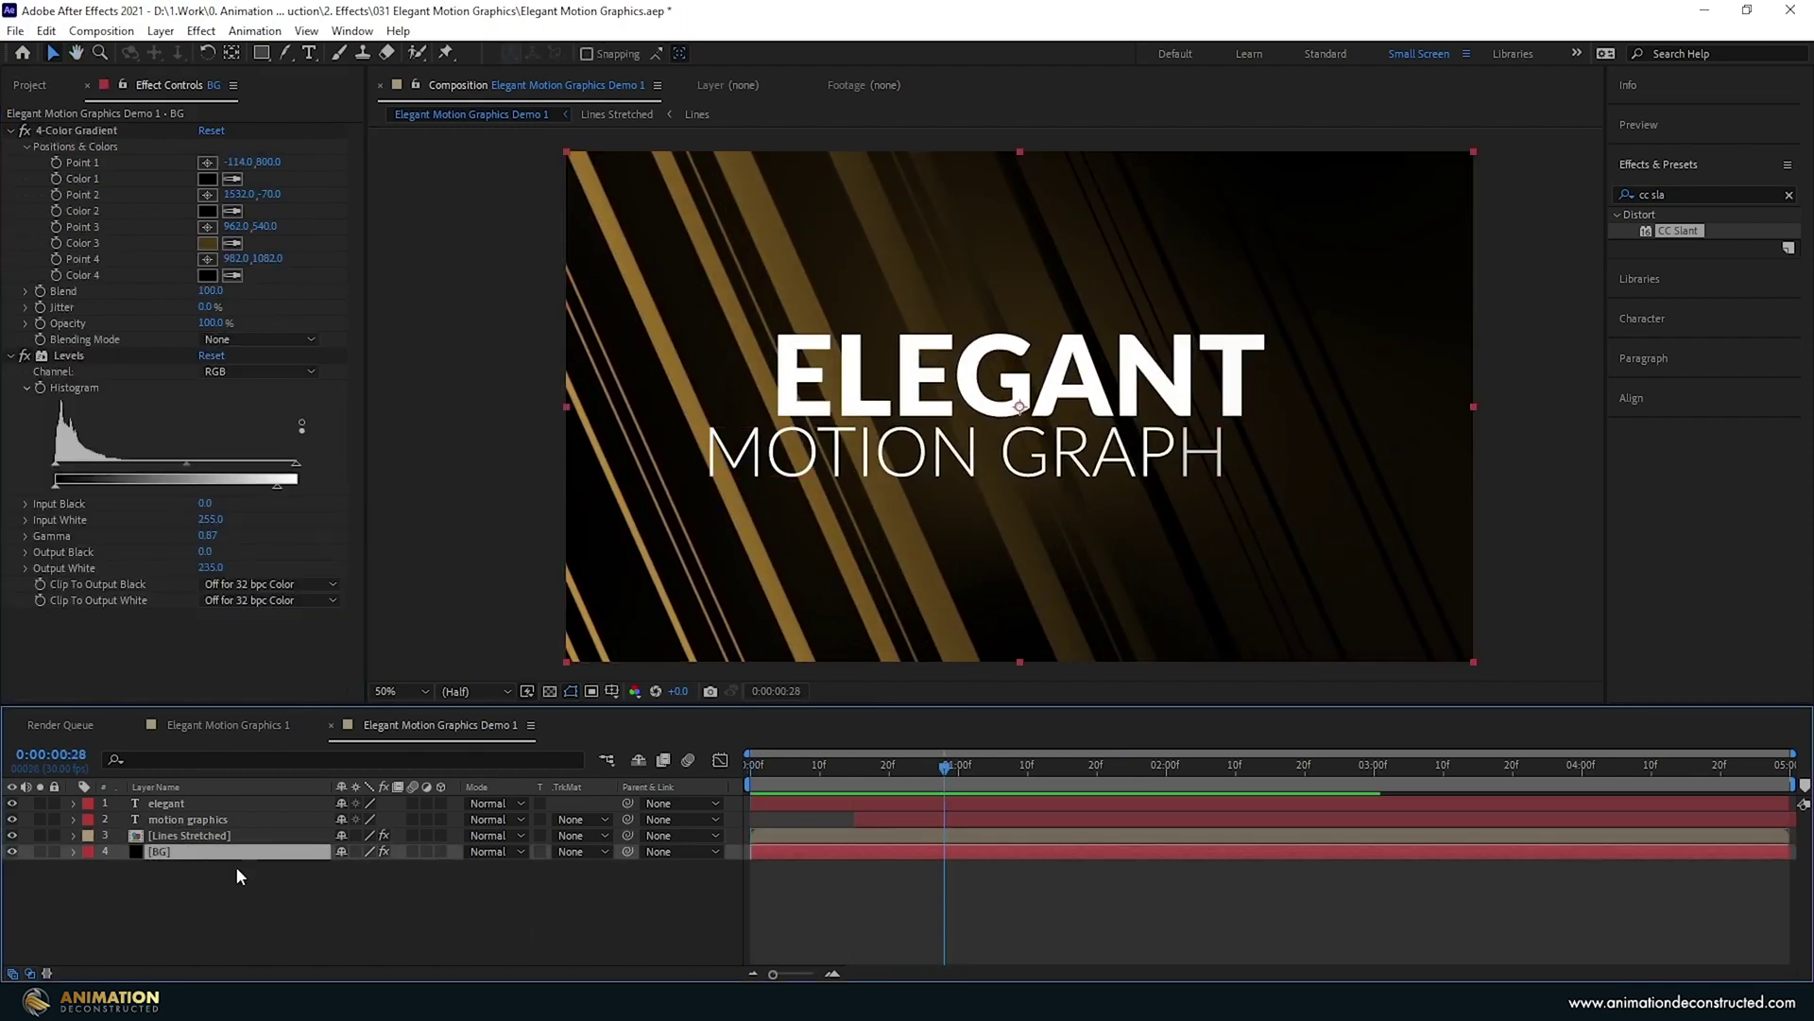
pyautogui.click(161, 30)
pyautogui.moveTo(163, 55)
pyautogui.click(530, 65)
pyautogui.click(896, 613)
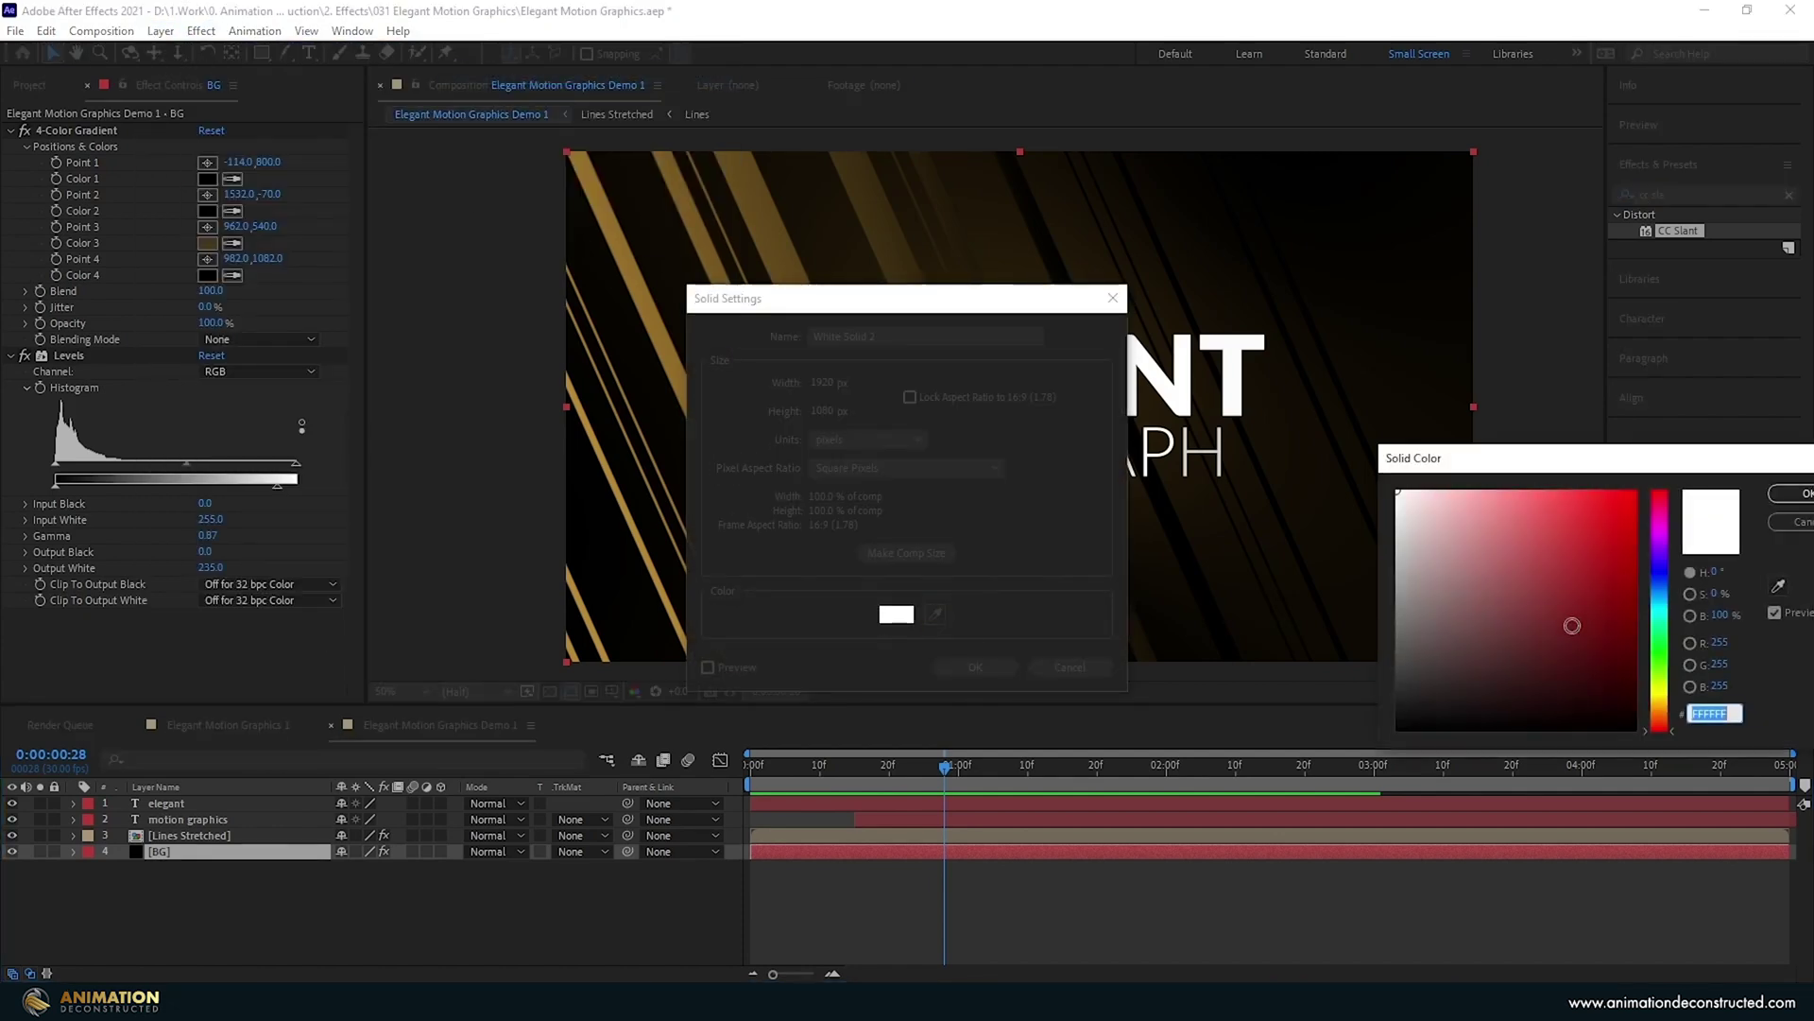
pyautogui.click(1788, 493)
pyautogui.click(976, 667)
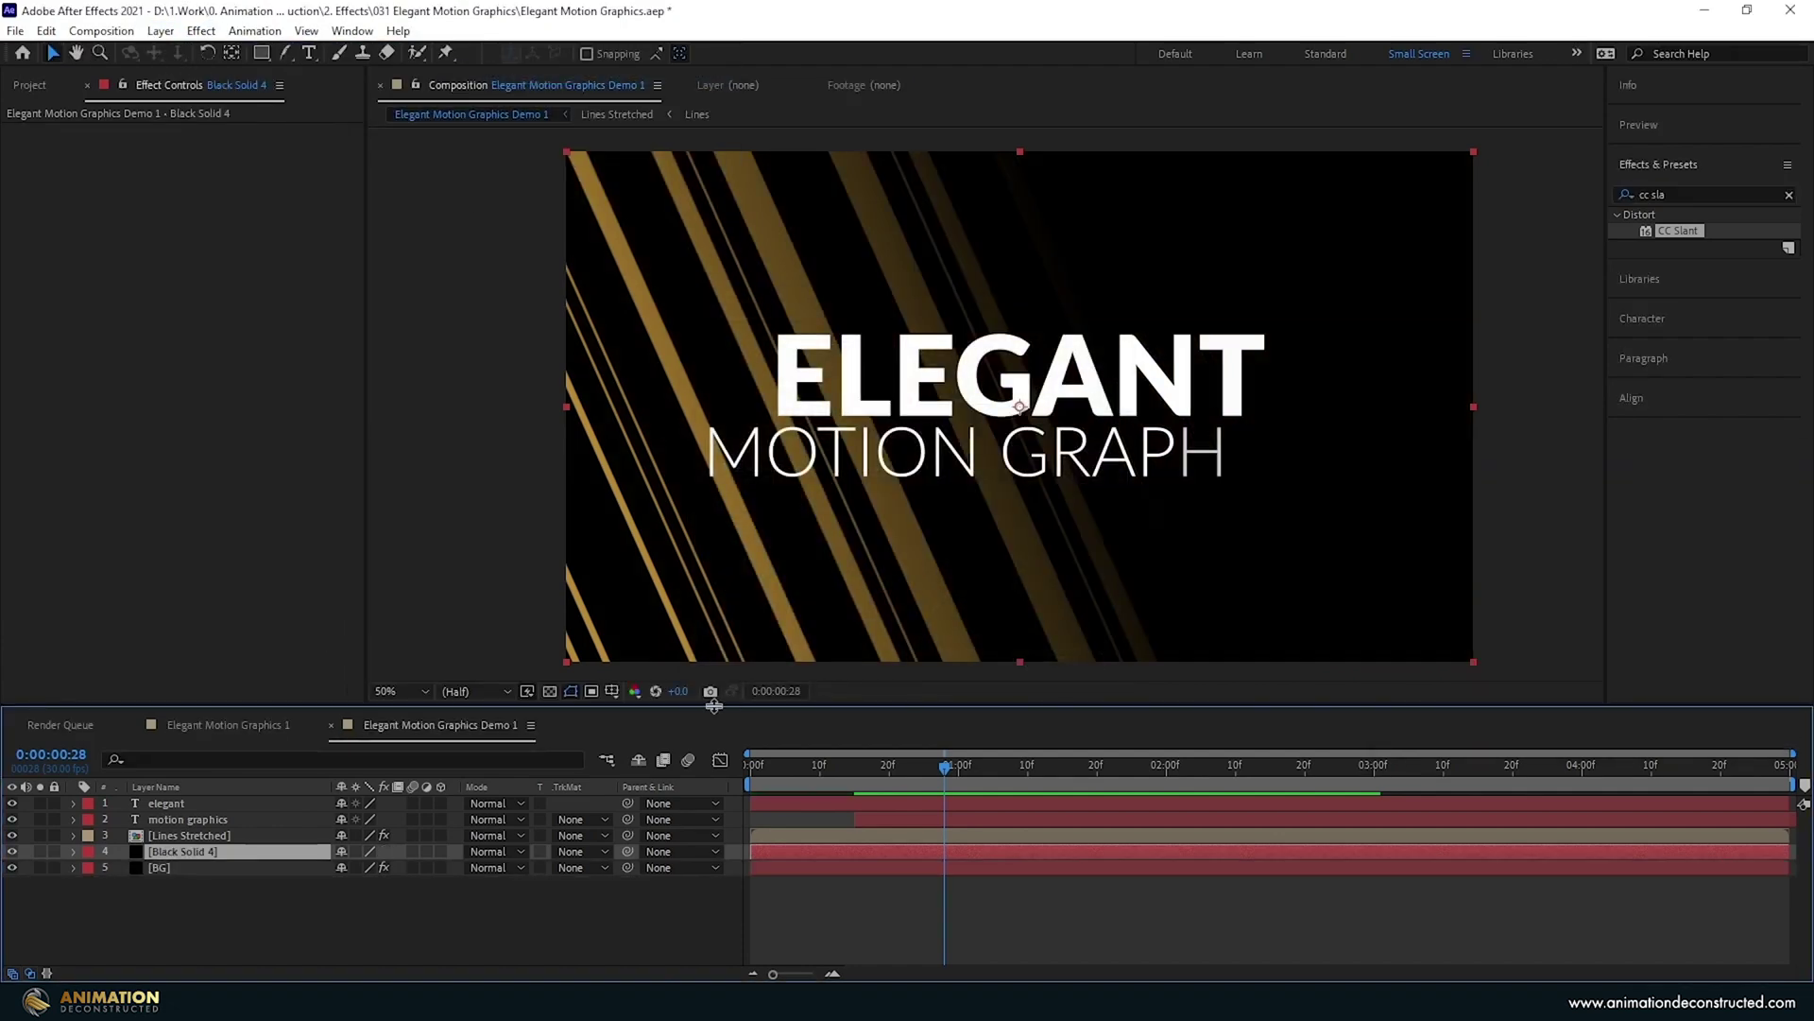
# Add a full-frame rectangular mask to the black solid and shift it right so its left edge sits near the frame's centre.
pyautogui.doubleClick(261, 53)
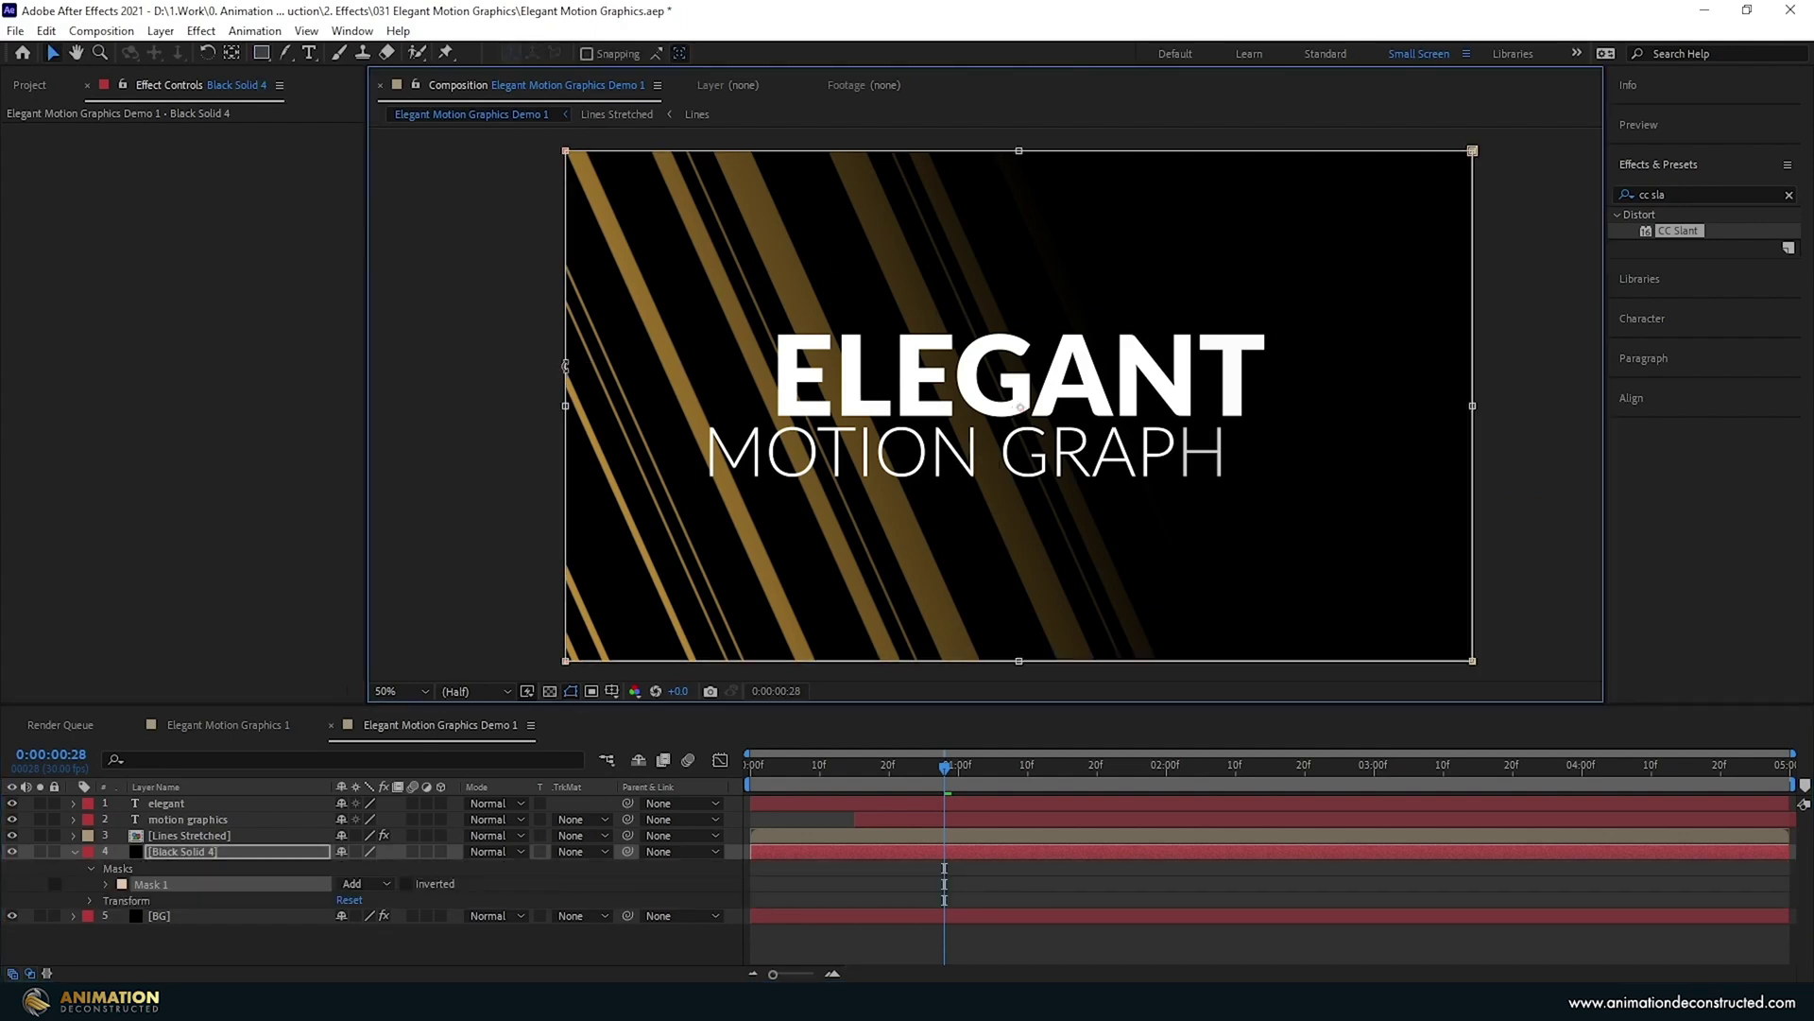
pyautogui.moveTo(616, 376); pyautogui.dragTo(1048, 379)
pyautogui.press(',')
pyautogui.moveTo(1181, 355); pyautogui.dragTo(1091, 286)
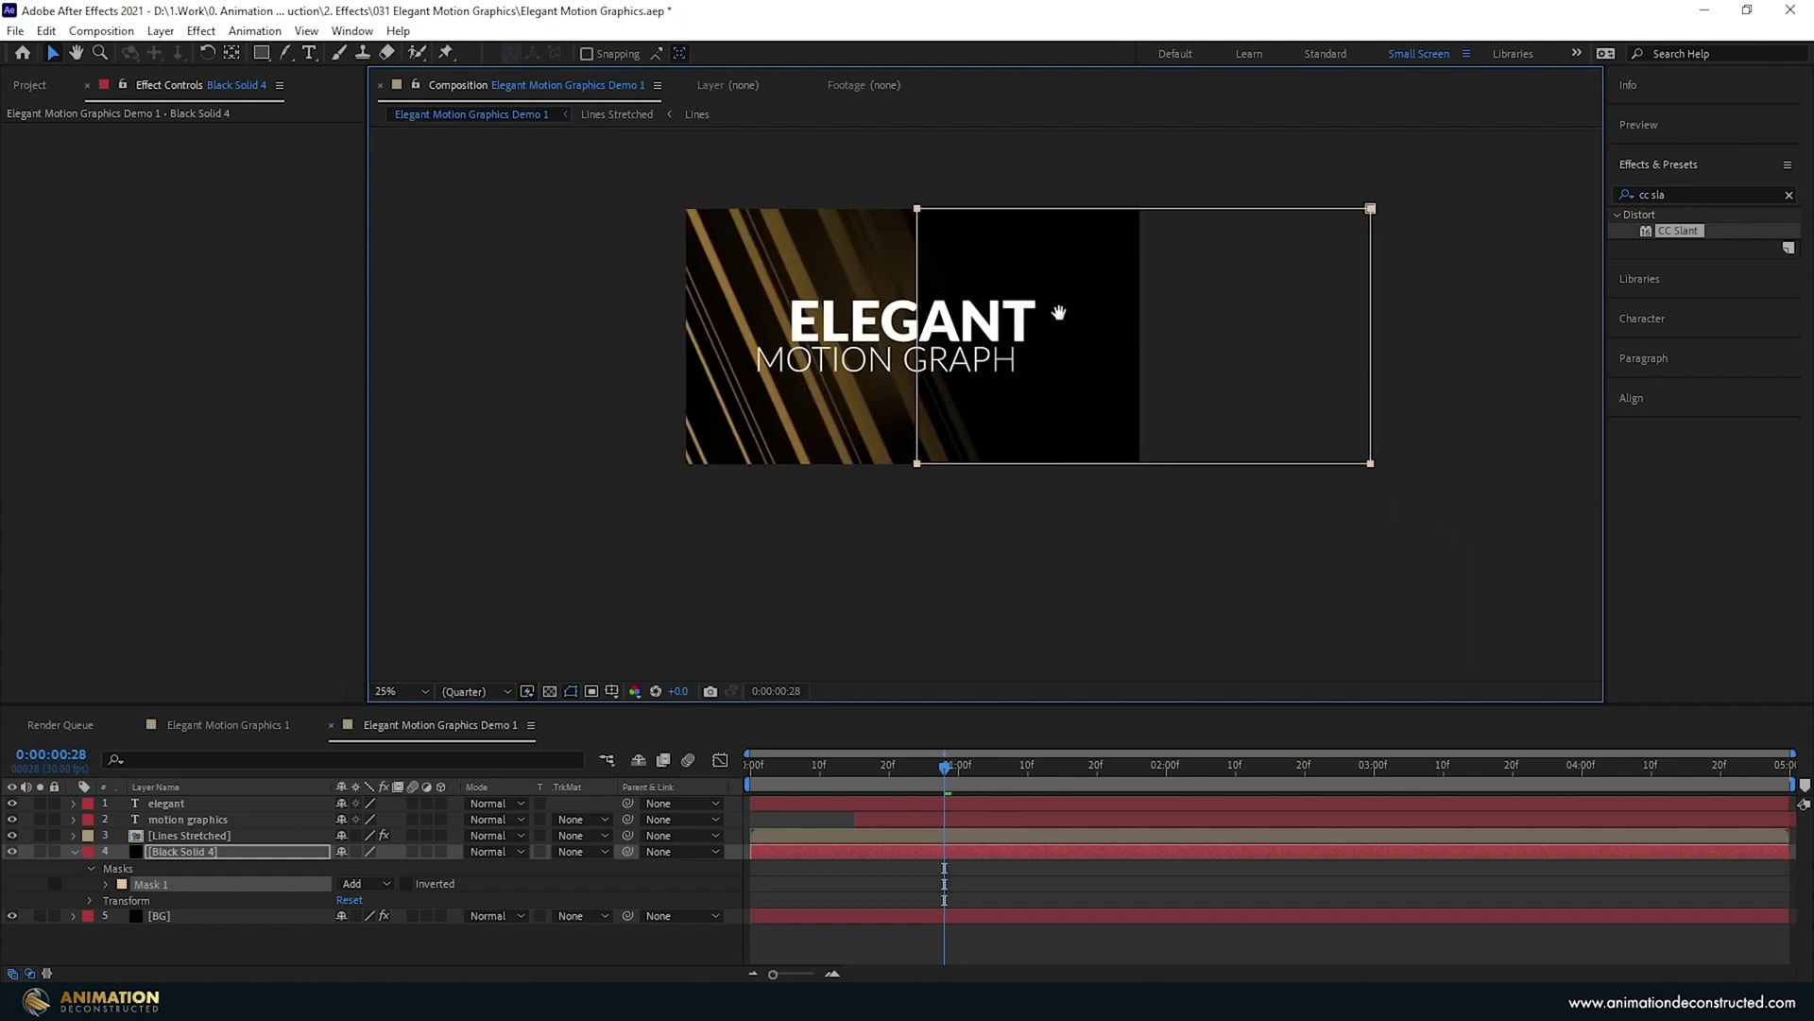
# Slant the black solid's mask parallel to the golden bars by shifting its bottom edge right, and move the whole mask slightly left.
pyautogui.click(1006, 484)
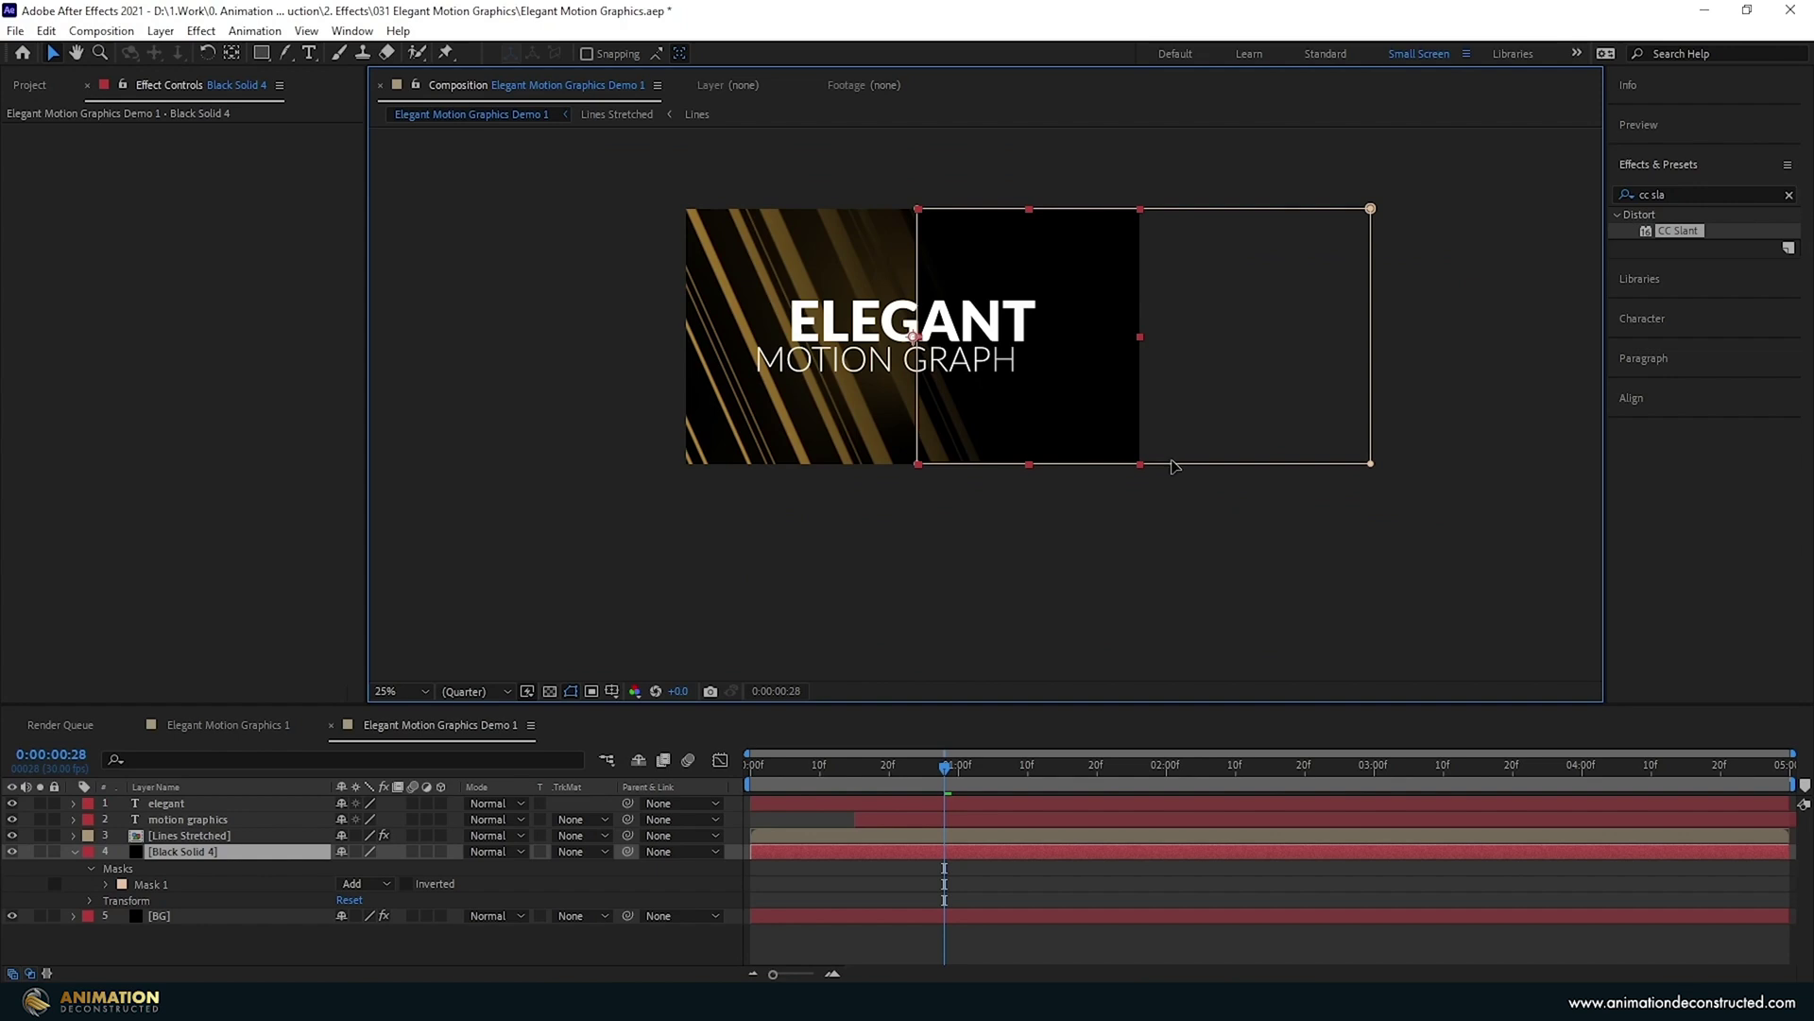
pyautogui.moveTo(1180, 460); pyautogui.dragTo(1285, 444)
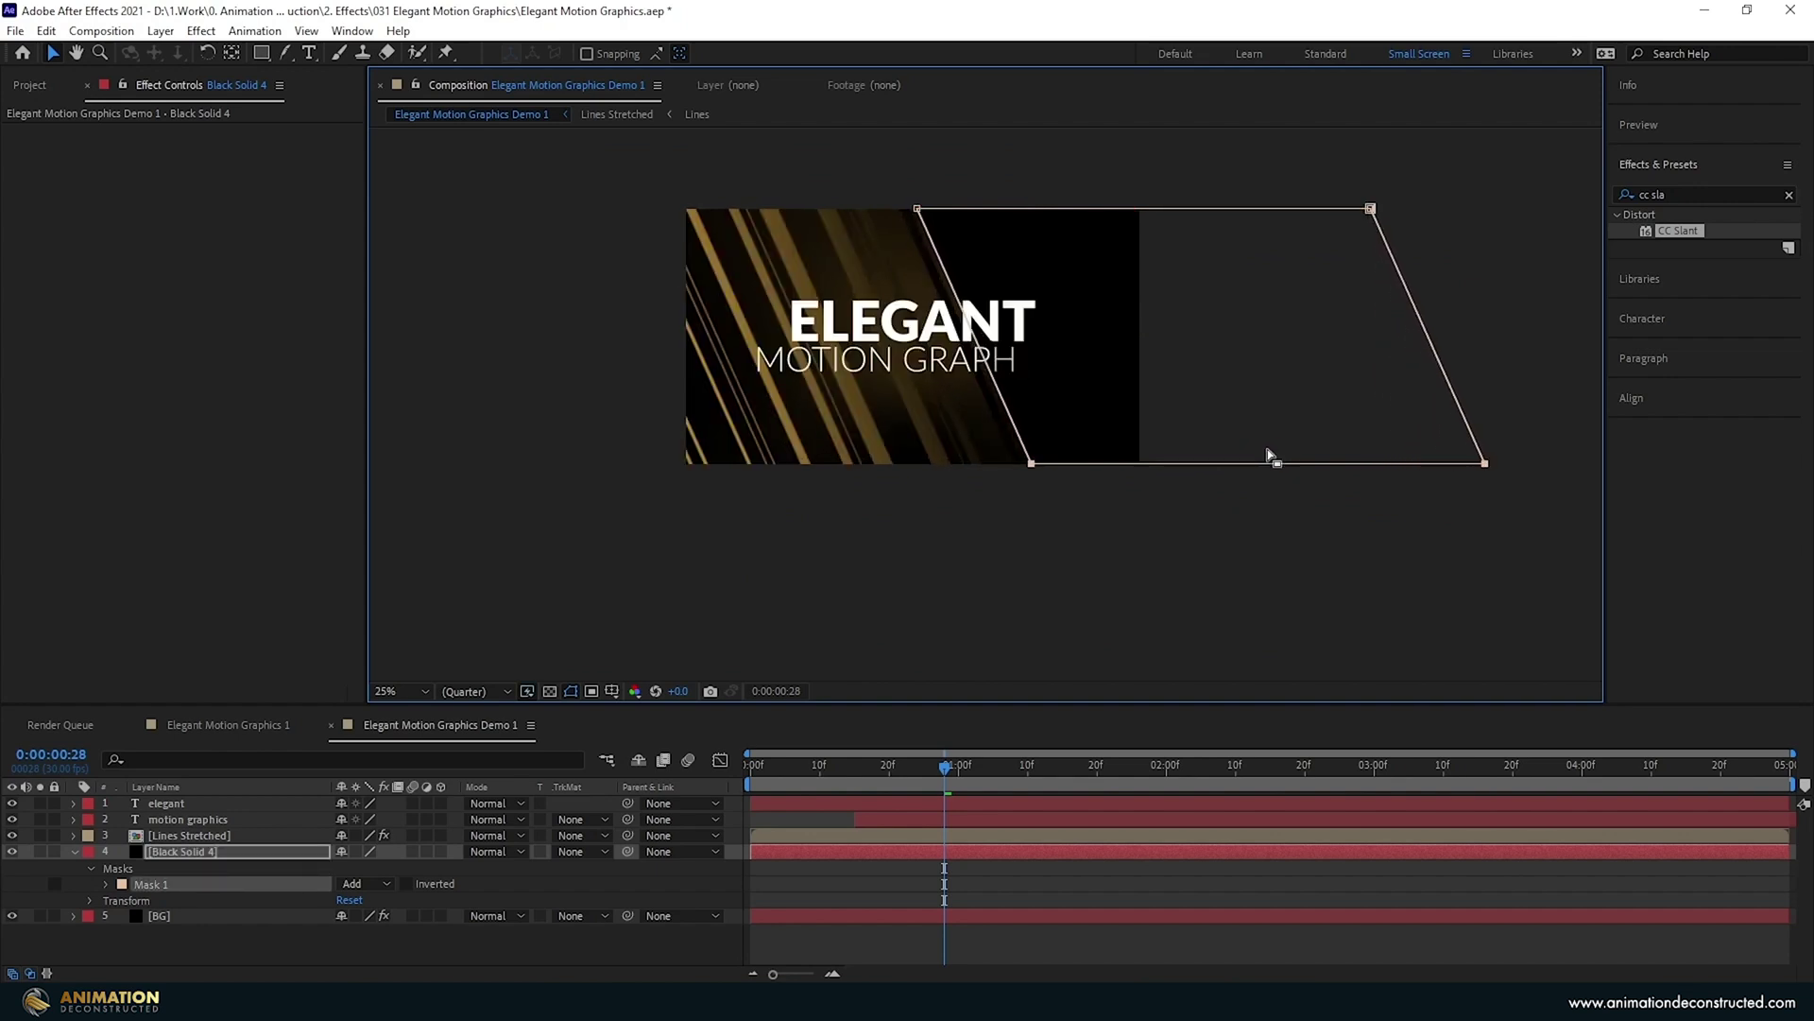
pyautogui.hotkey('ctrl', 'z')
# Increase the mask feather on the black solid to soften its slanted edge, and preview the animation.
pyautogui.press('m')
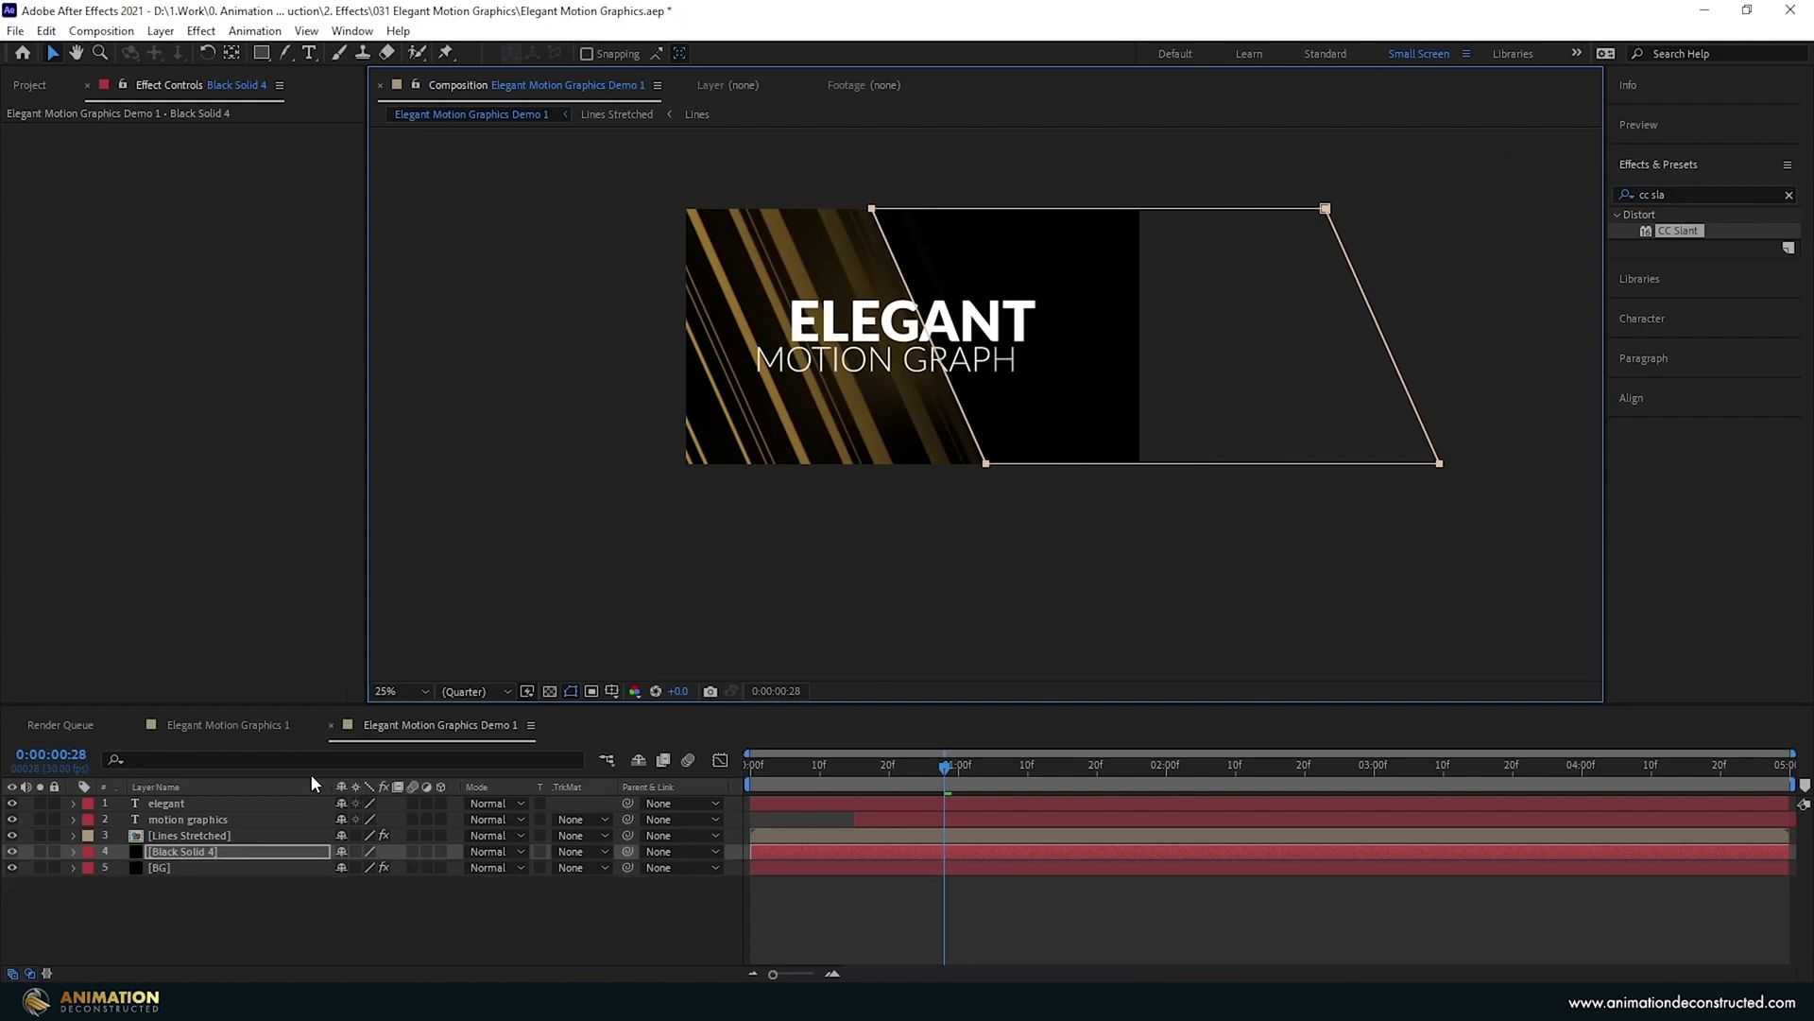
pyautogui.press('m')
pyautogui.press('m')
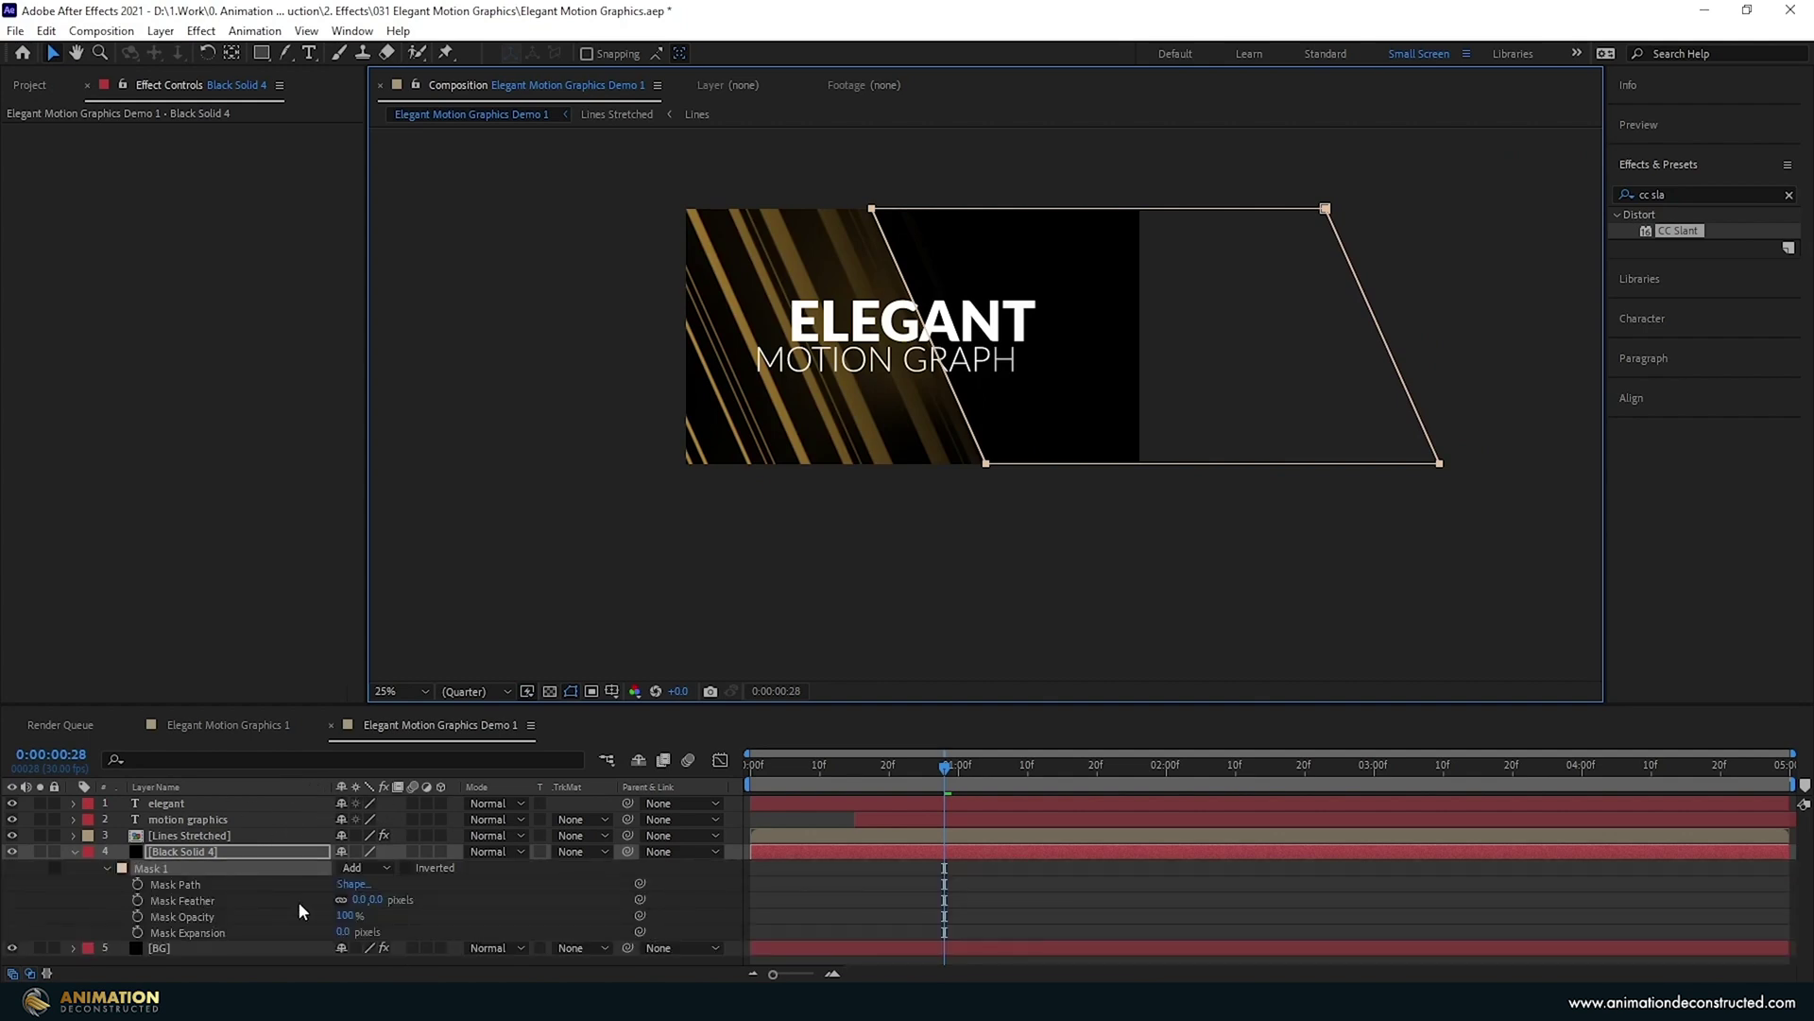
pyautogui.click(243, 913)
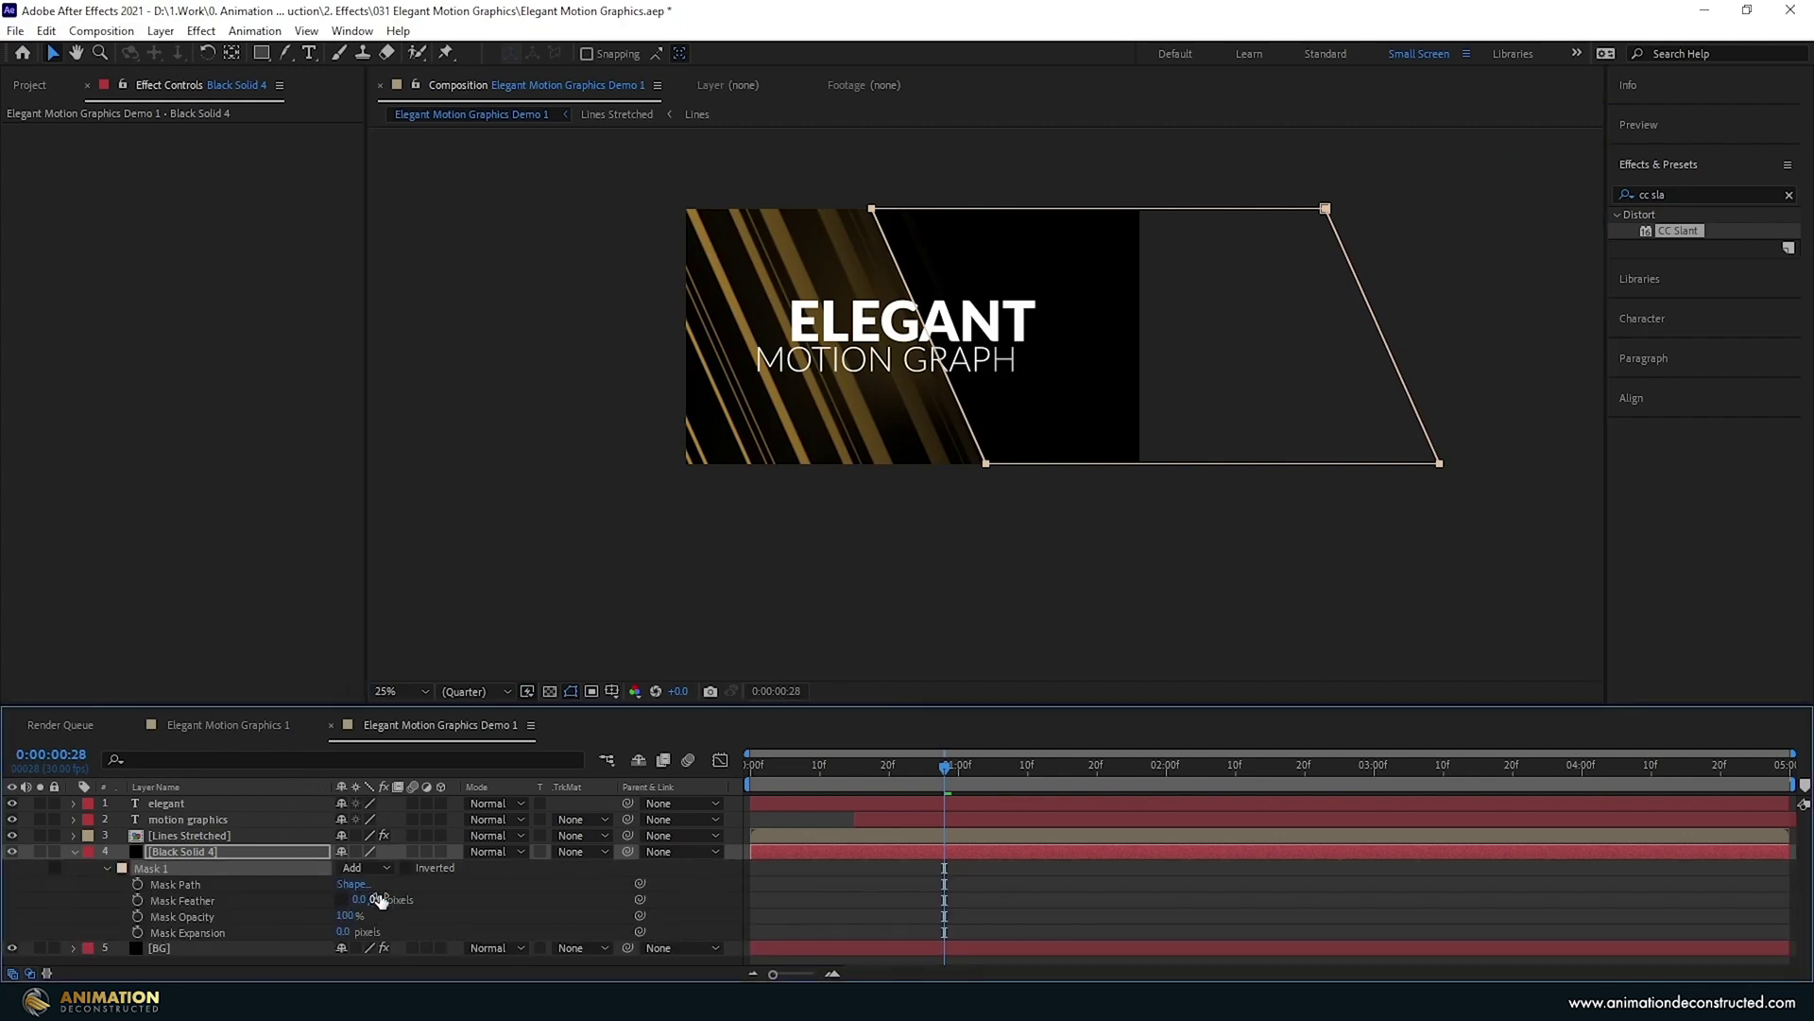
pyautogui.scroll(2, 927, 393)
pyautogui.moveTo(927, 393); pyautogui.dragTo(947, 521)
pyautogui.moveTo(360, 900); pyautogui.dragTo(1644, 936)
pyautogui.press('space')
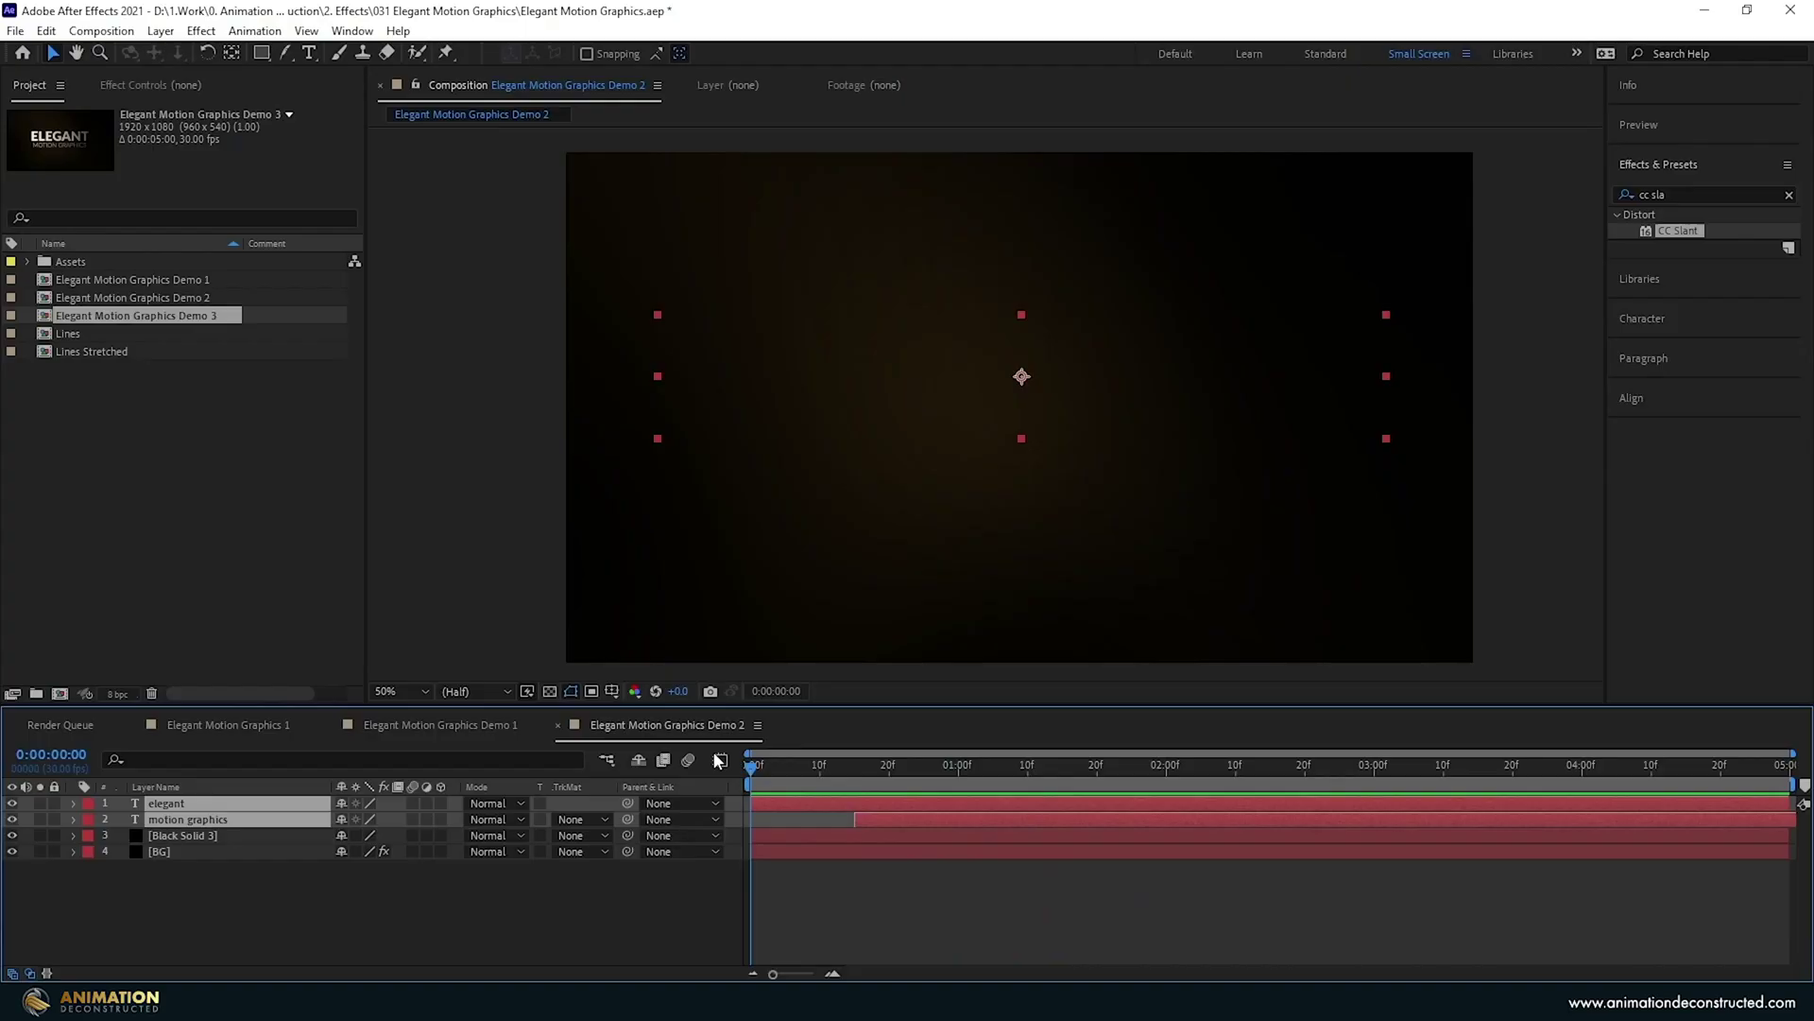
pyautogui.moveTo(808, 770); pyautogui.dragTo(1022, 789)
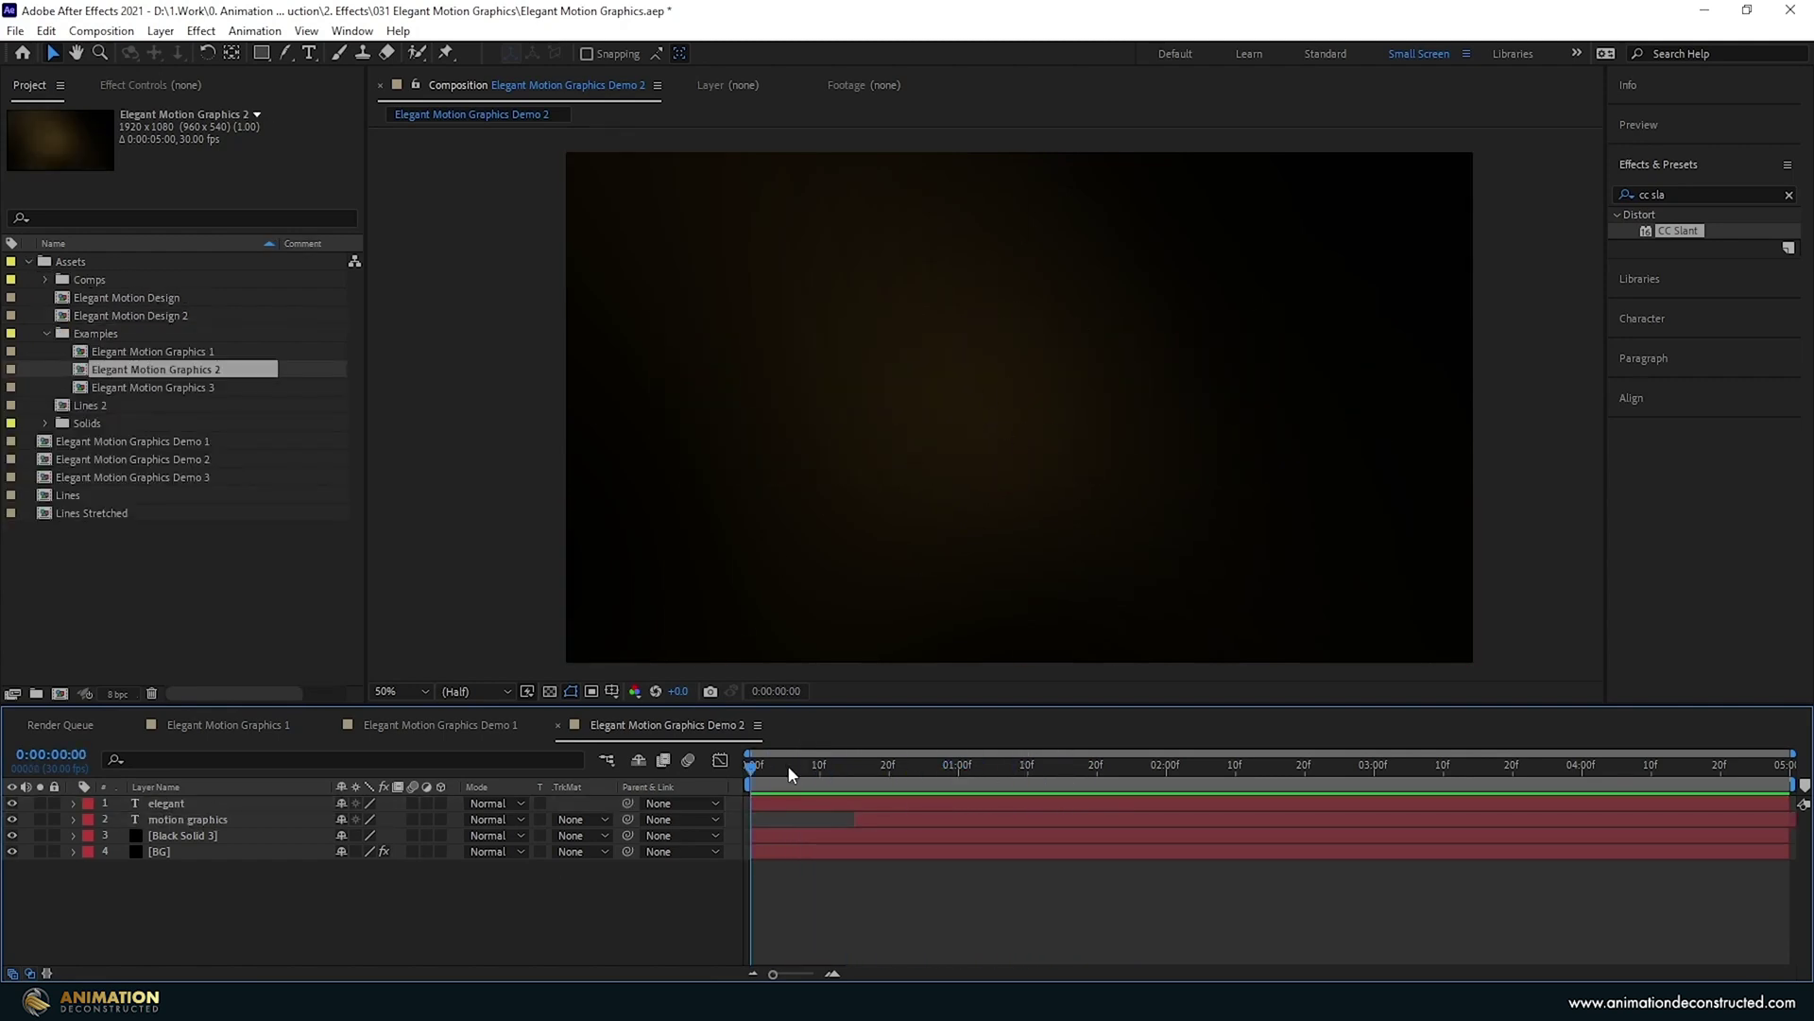
pyautogui.moveTo(765, 767); pyautogui.dragTo(1055, 767)
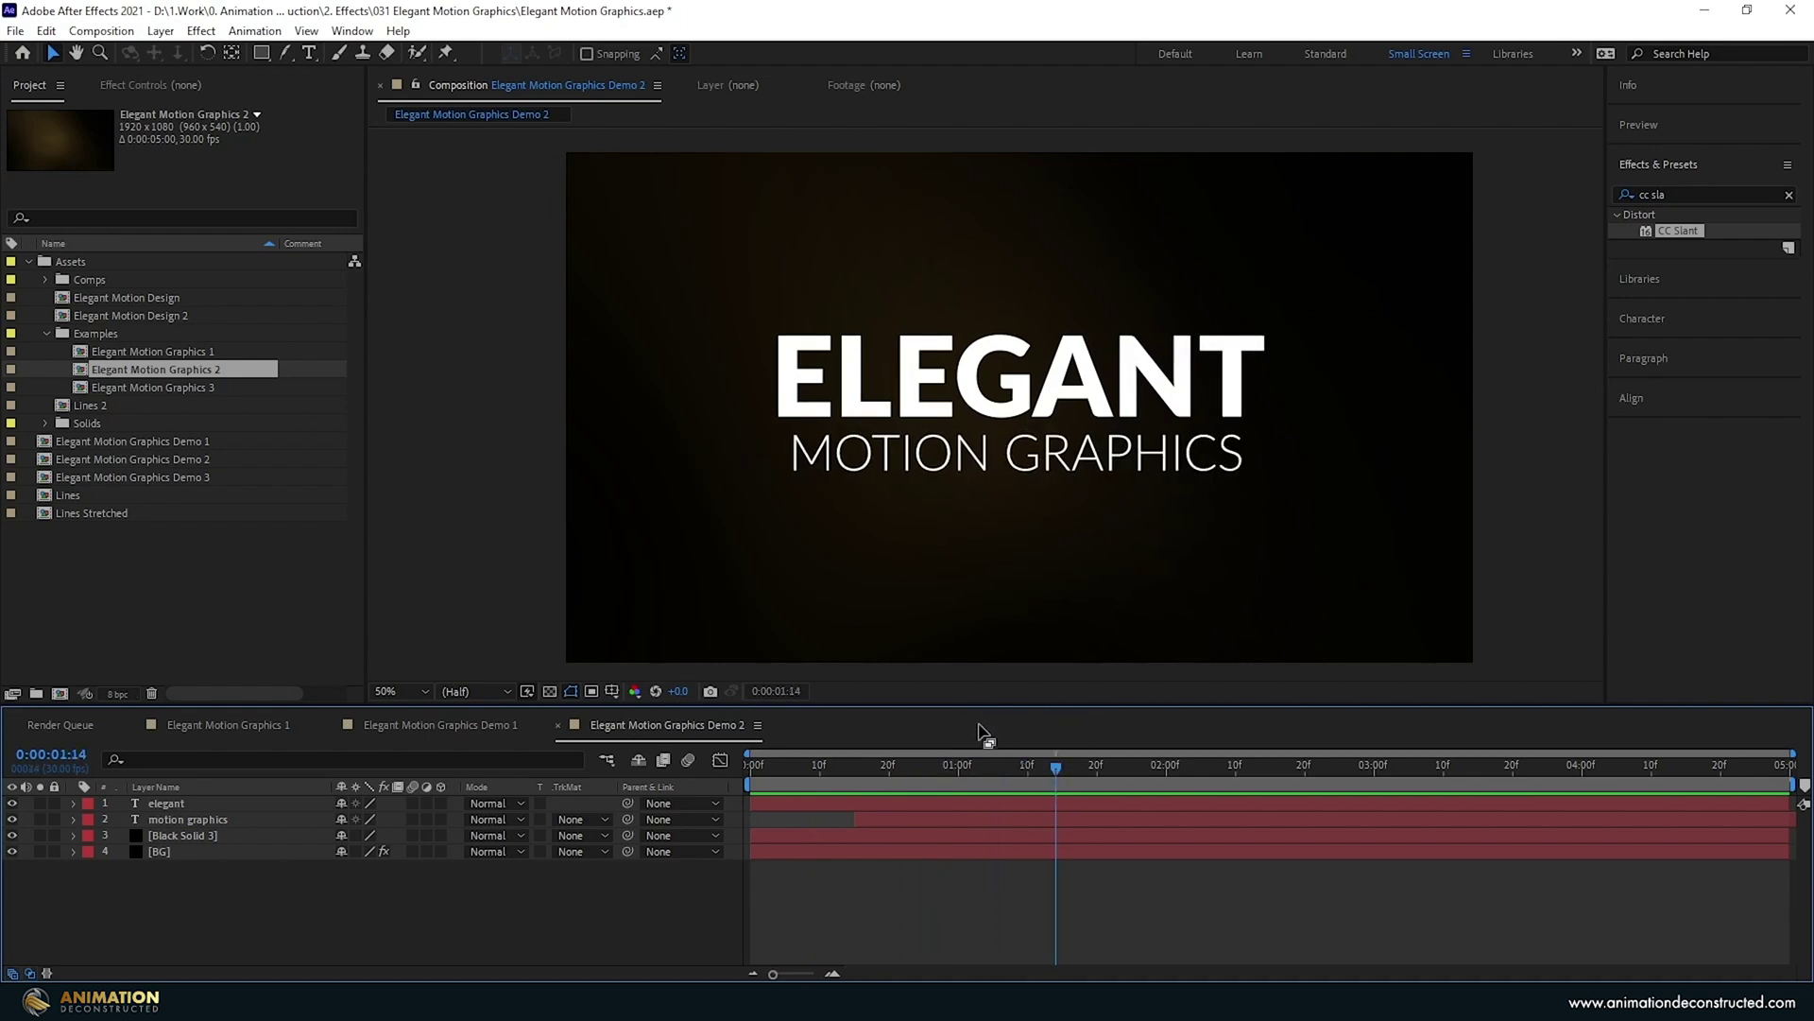
pyautogui.moveTo(825, 789); pyautogui.dragTo(1062, 770)
# Create a new square composition of 1920 by 1920 px, keeping the name Comp 1.
pyautogui.click(66, 693)
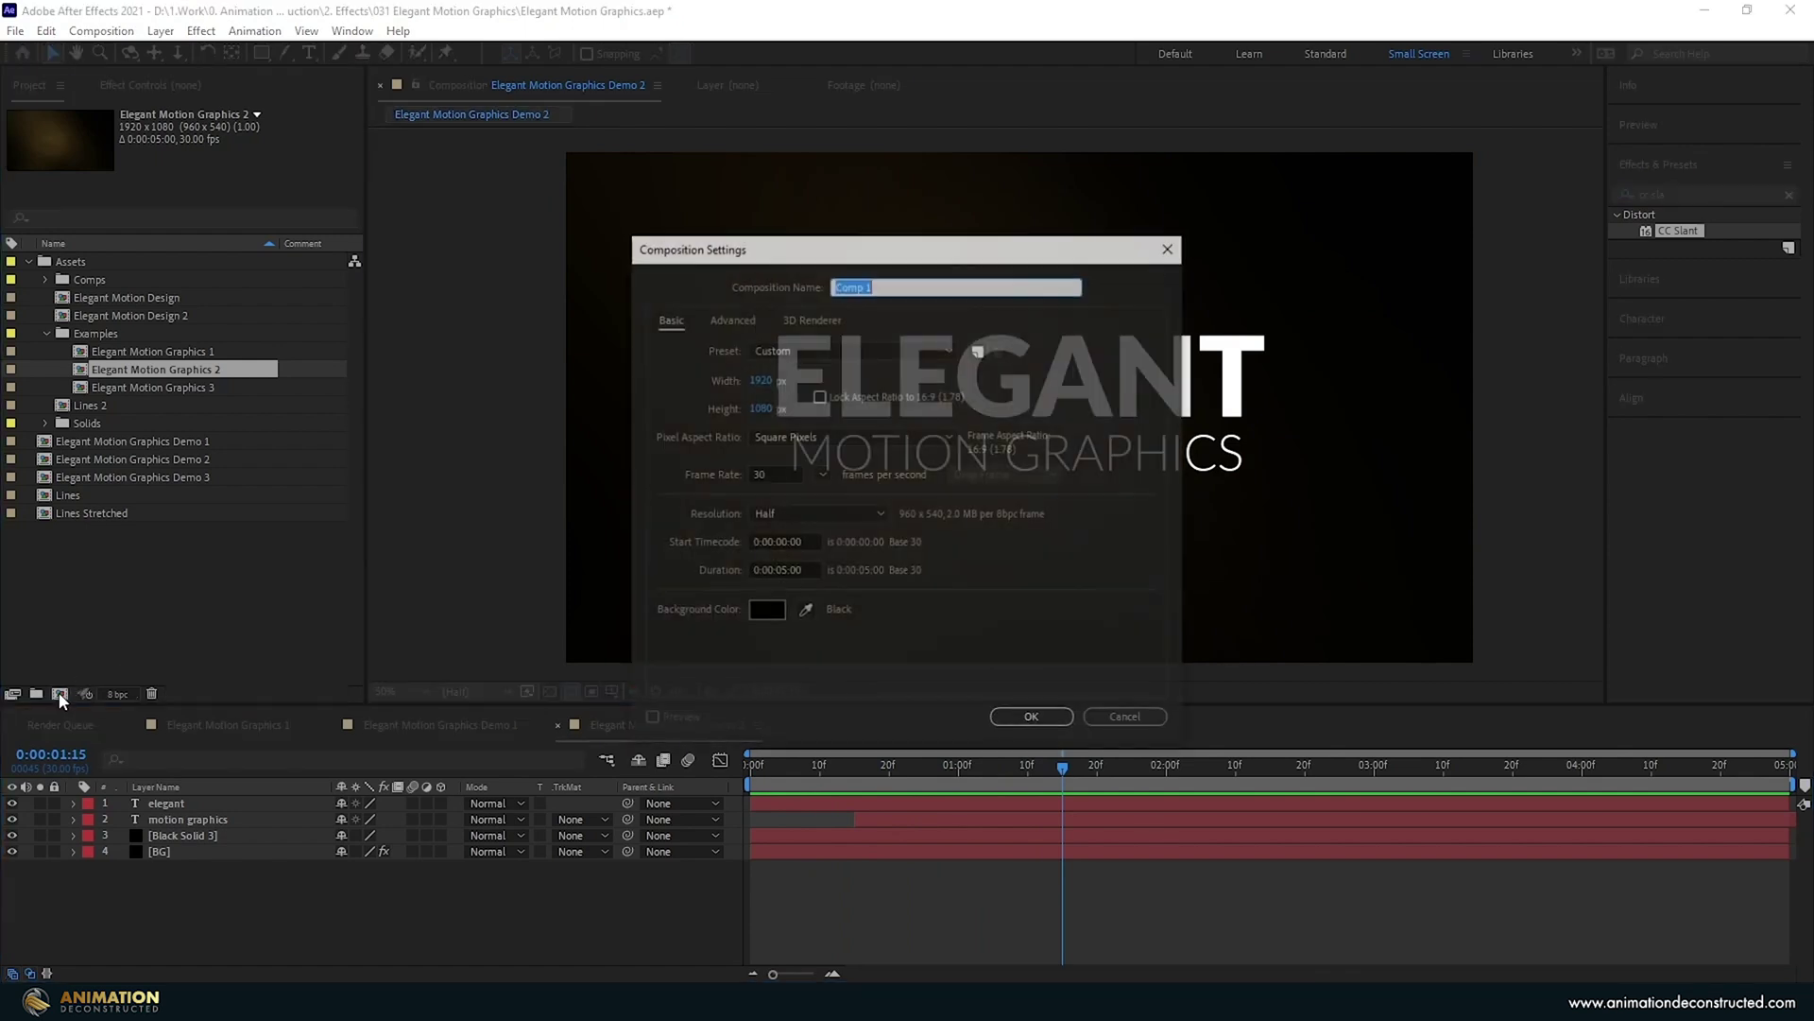
pyautogui.click(762, 380)
pyautogui.write('1920')
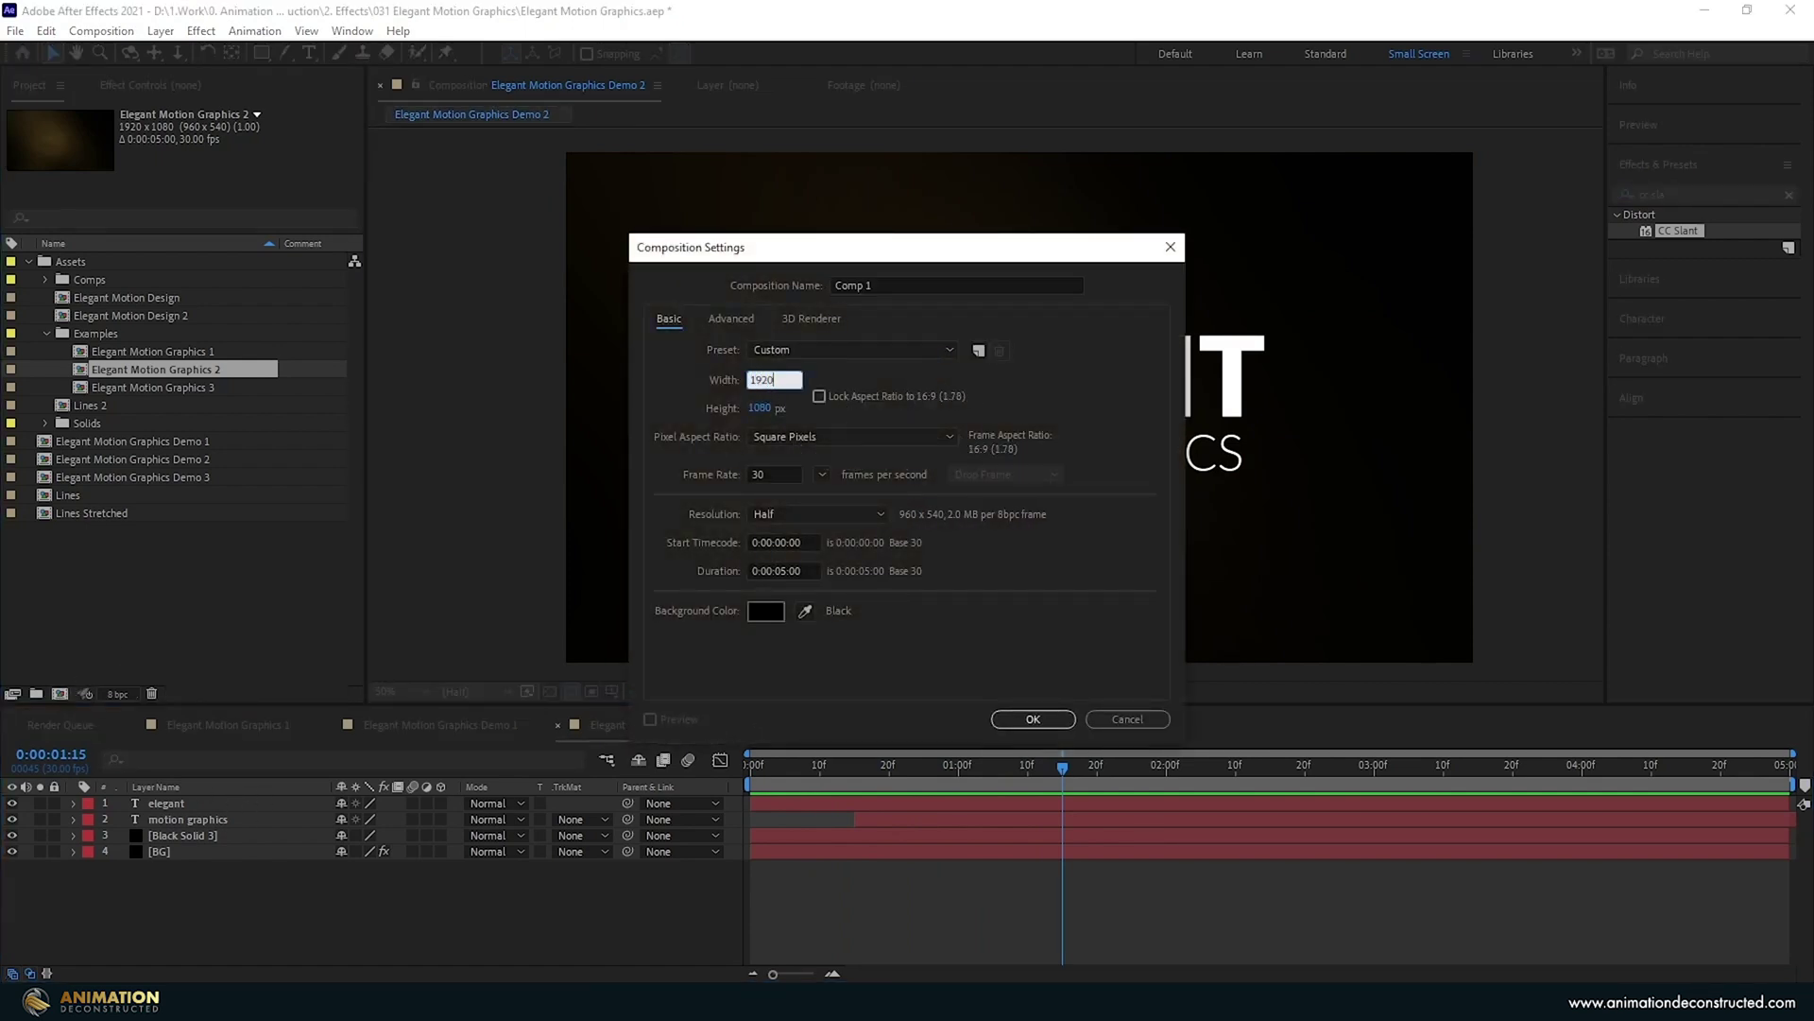
pyautogui.press('Tab')
pyautogui.write('1920')
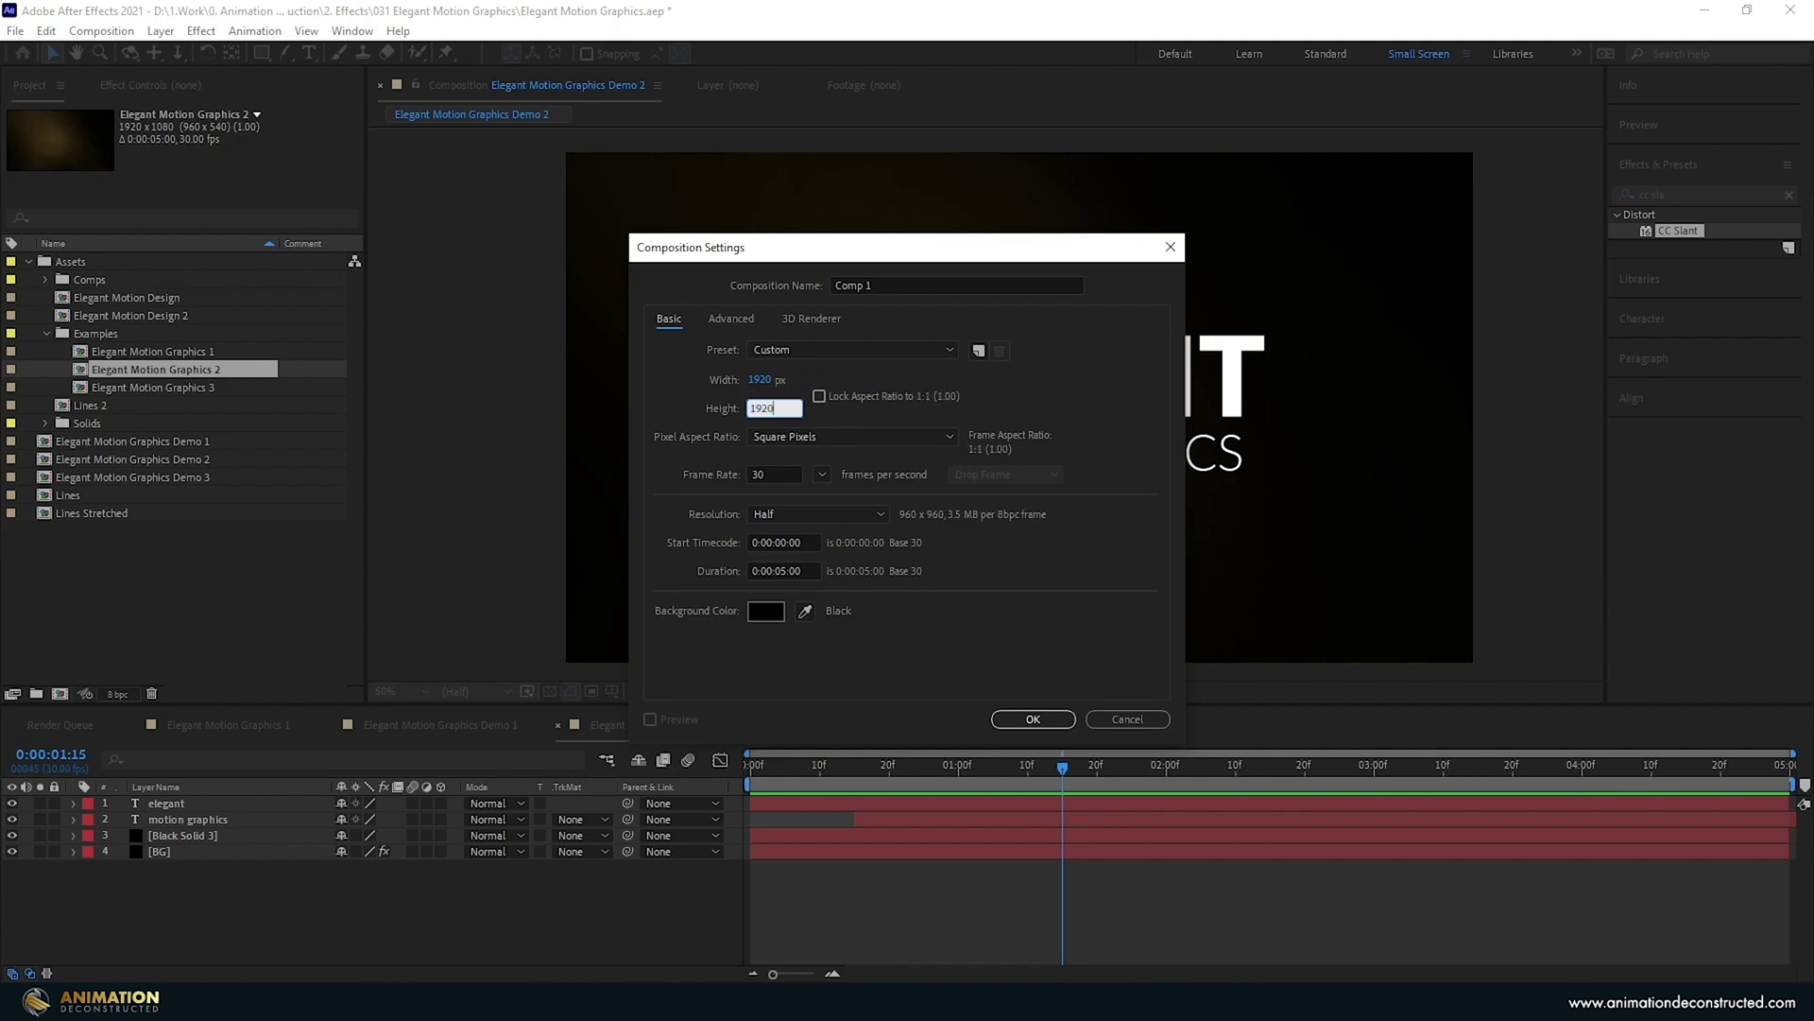
pyautogui.press('Return')
pyautogui.press(',')
pyautogui.press(',')
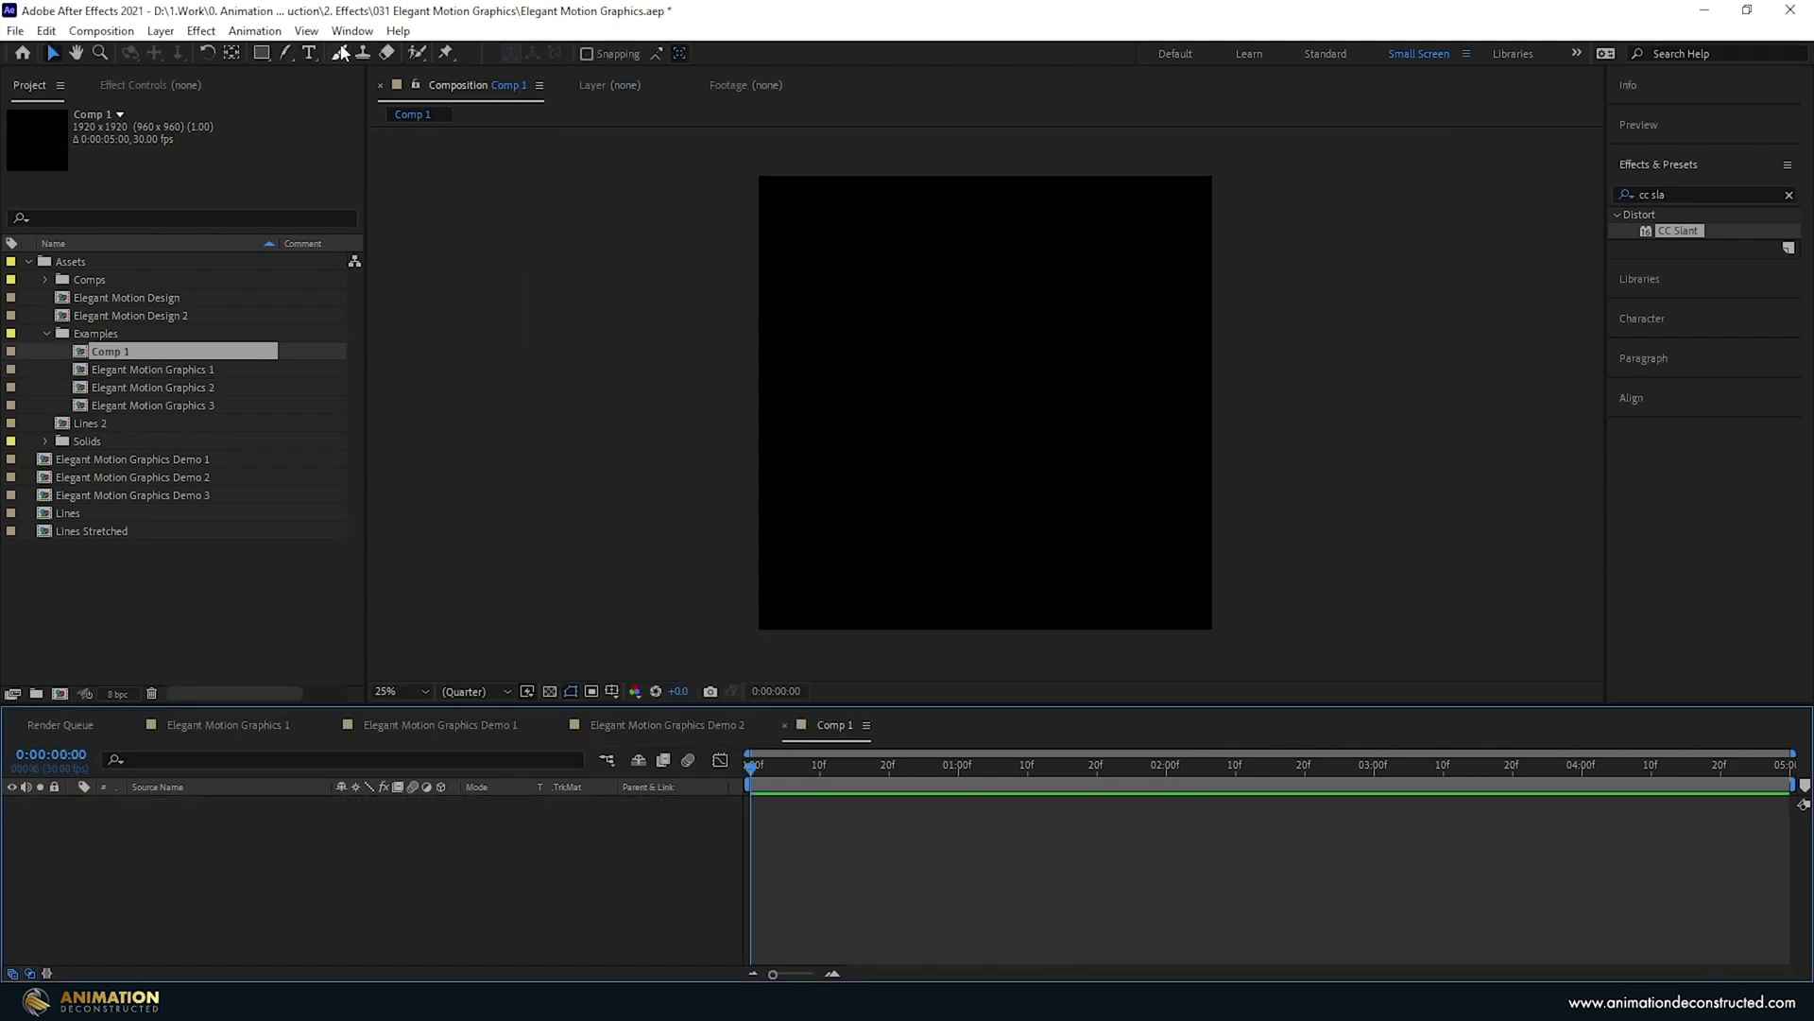
# Add a full-frame white rectangle shape layer to Comp 1 and set its rectangle path size to 1900 by 475.
pyautogui.doubleClick(262, 53)
pyautogui.press('v')
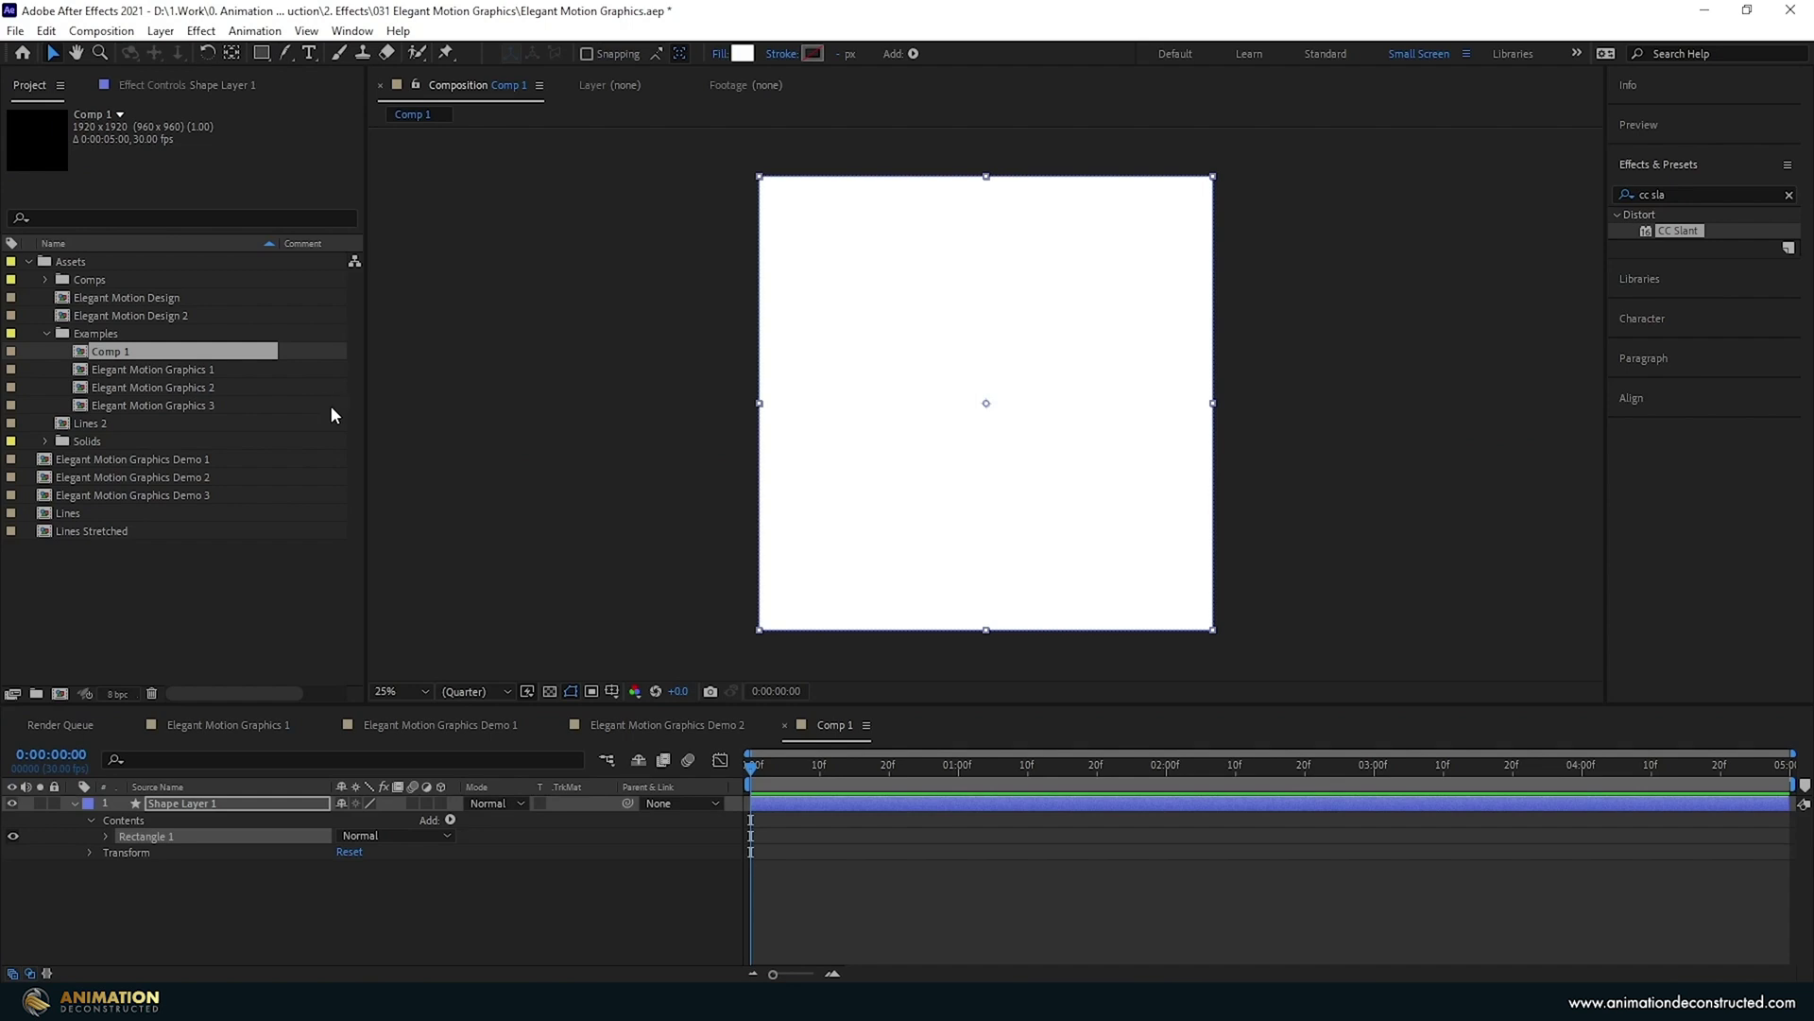
pyautogui.press('u')
pyautogui.press('u')
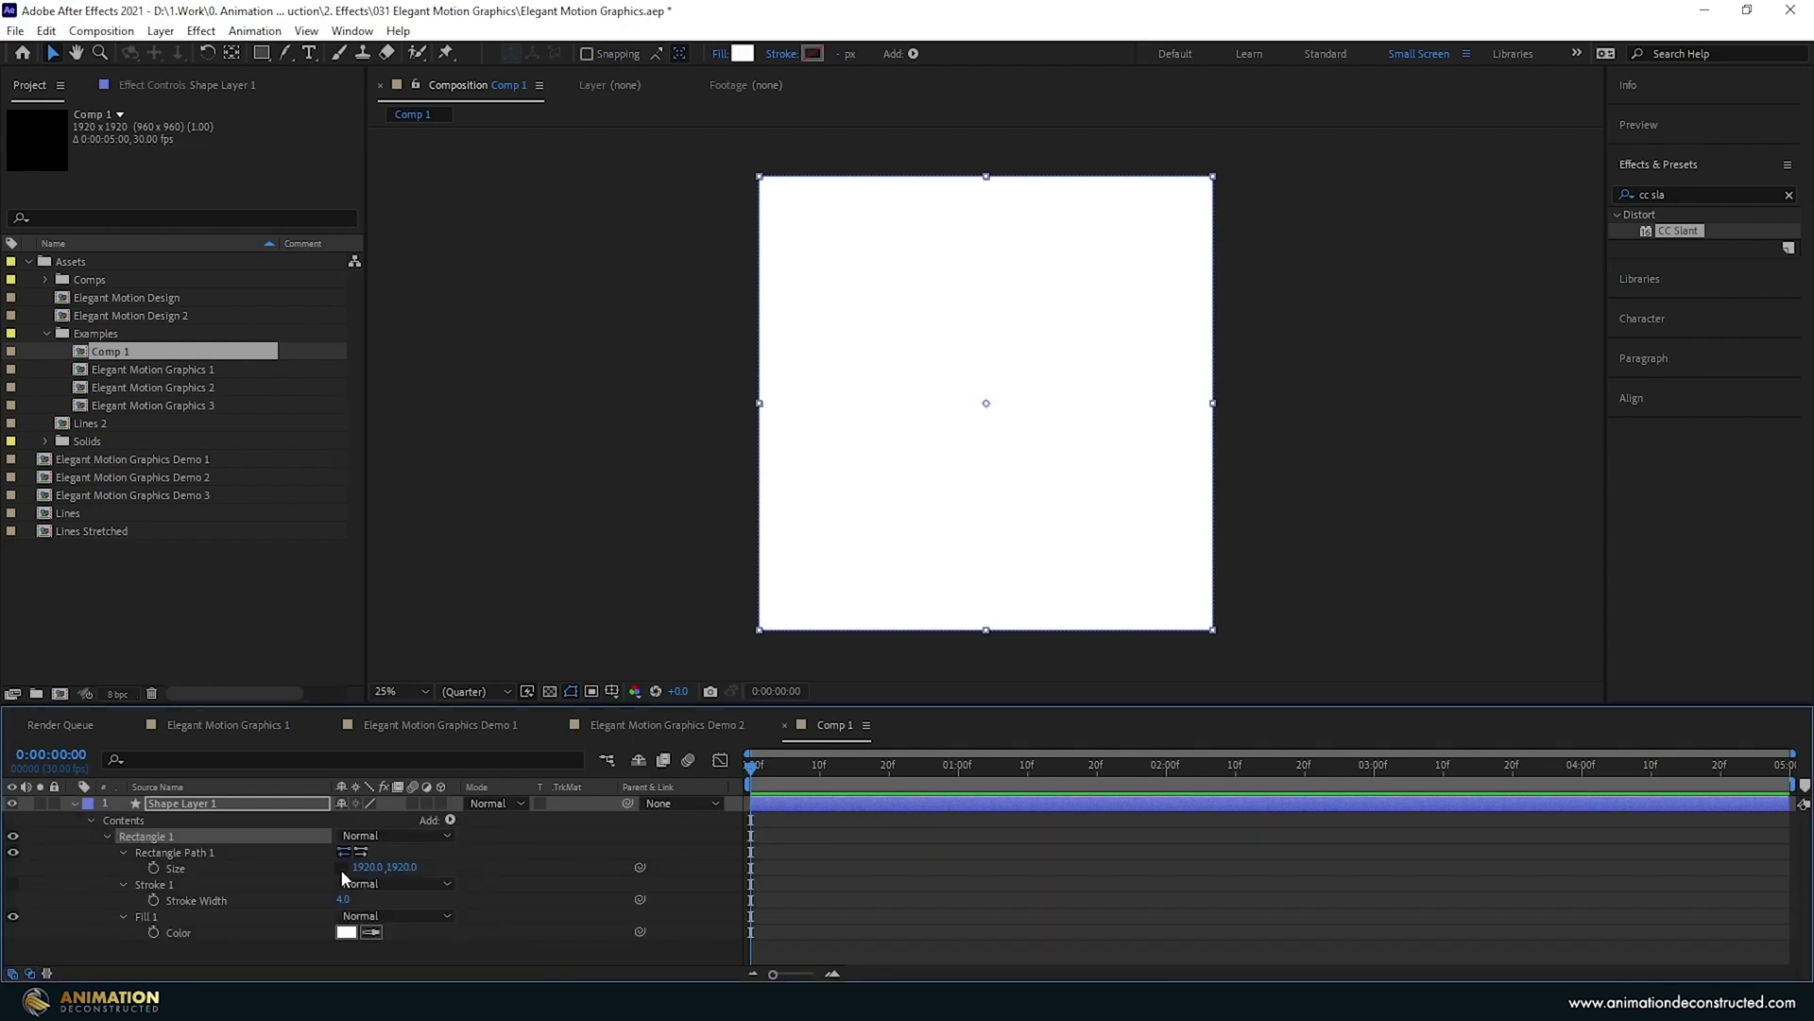
pyautogui.click(365, 867)
pyautogui.write('1900')
pyautogui.press('Tab')
pyautogui.write('1513')
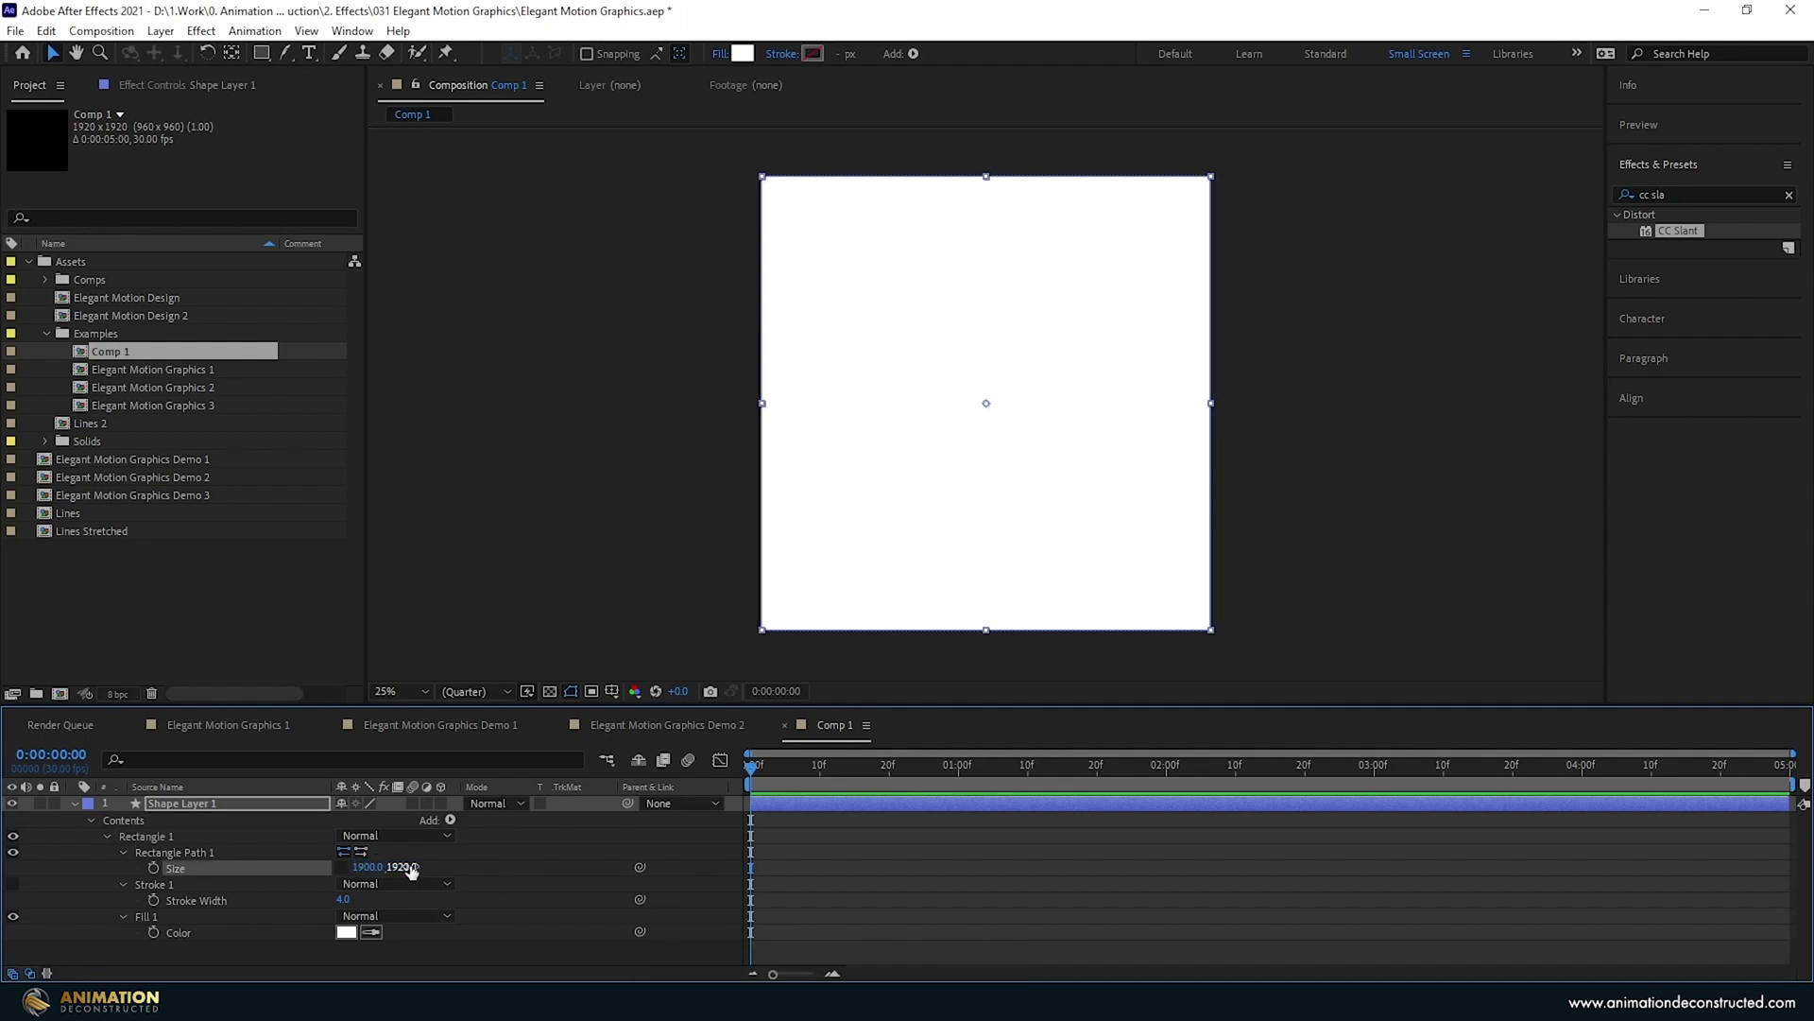
pyautogui.press('Return')
pyautogui.moveTo(434, 866); pyautogui.dragTo(526, 879)
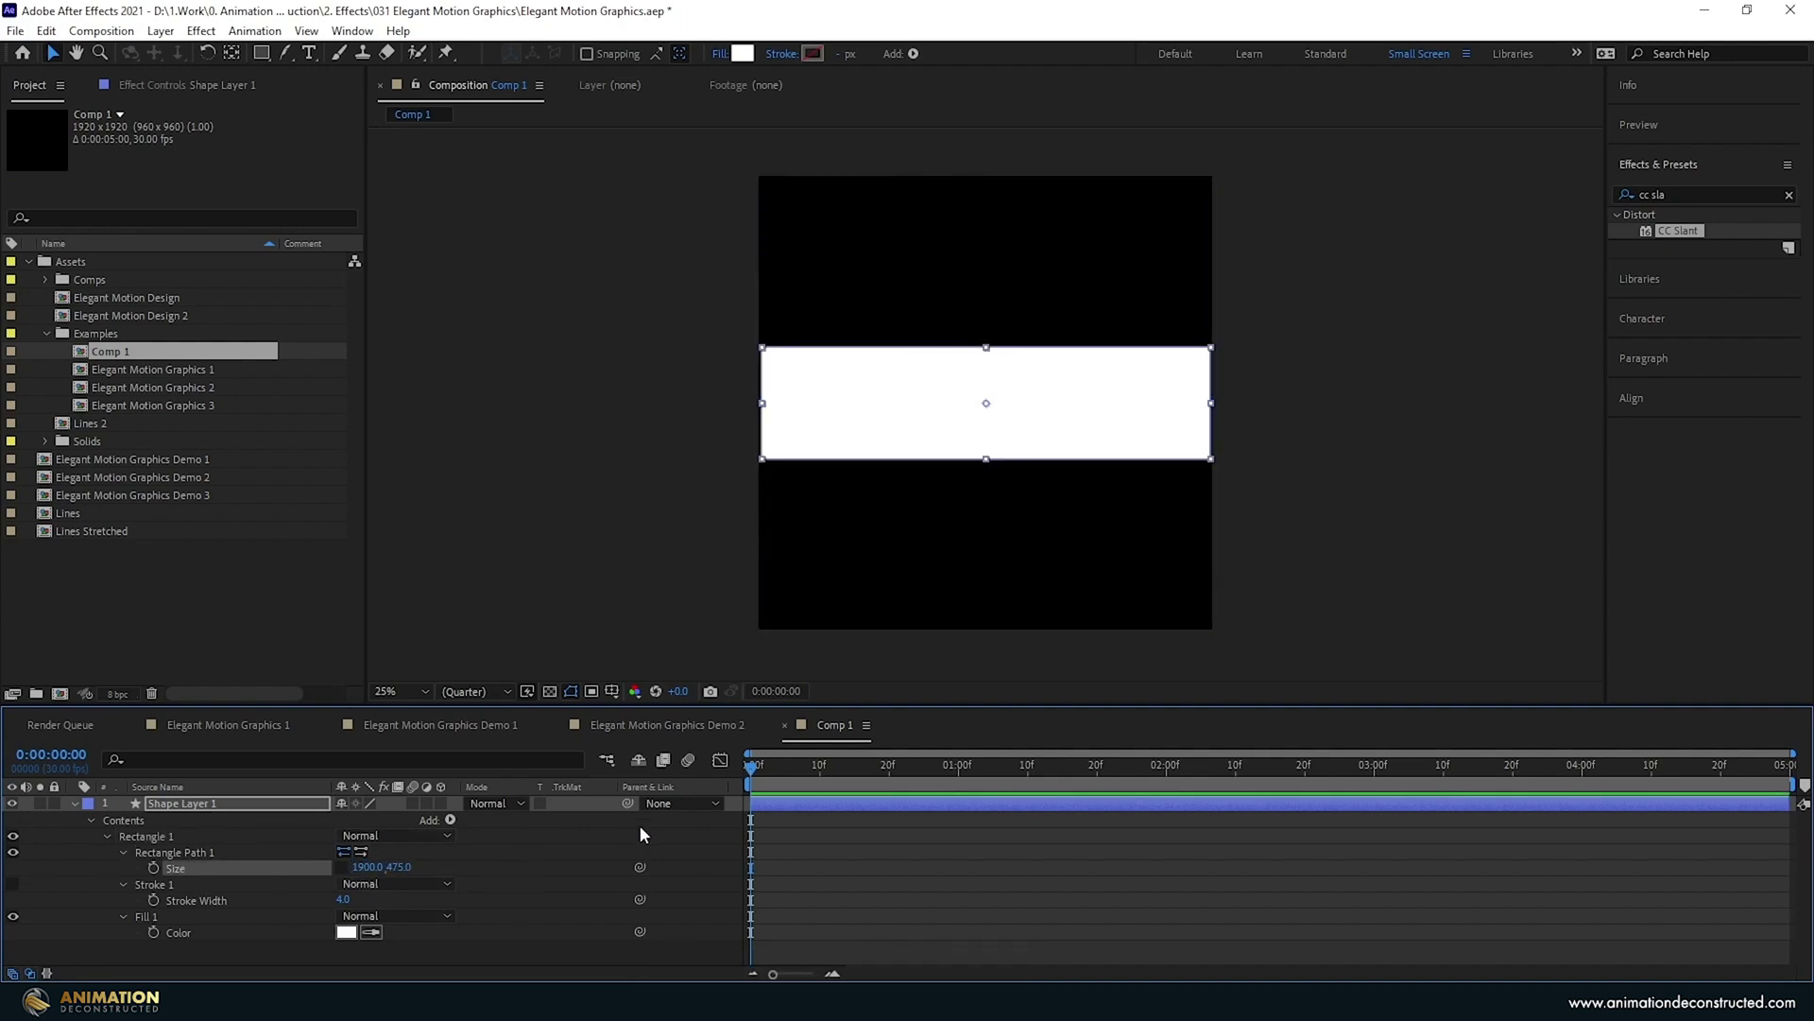
# Skew Rectangle 1 through its own transform, with Skew Axis at 90° and Skew at 17.
pyautogui.click(106, 837)
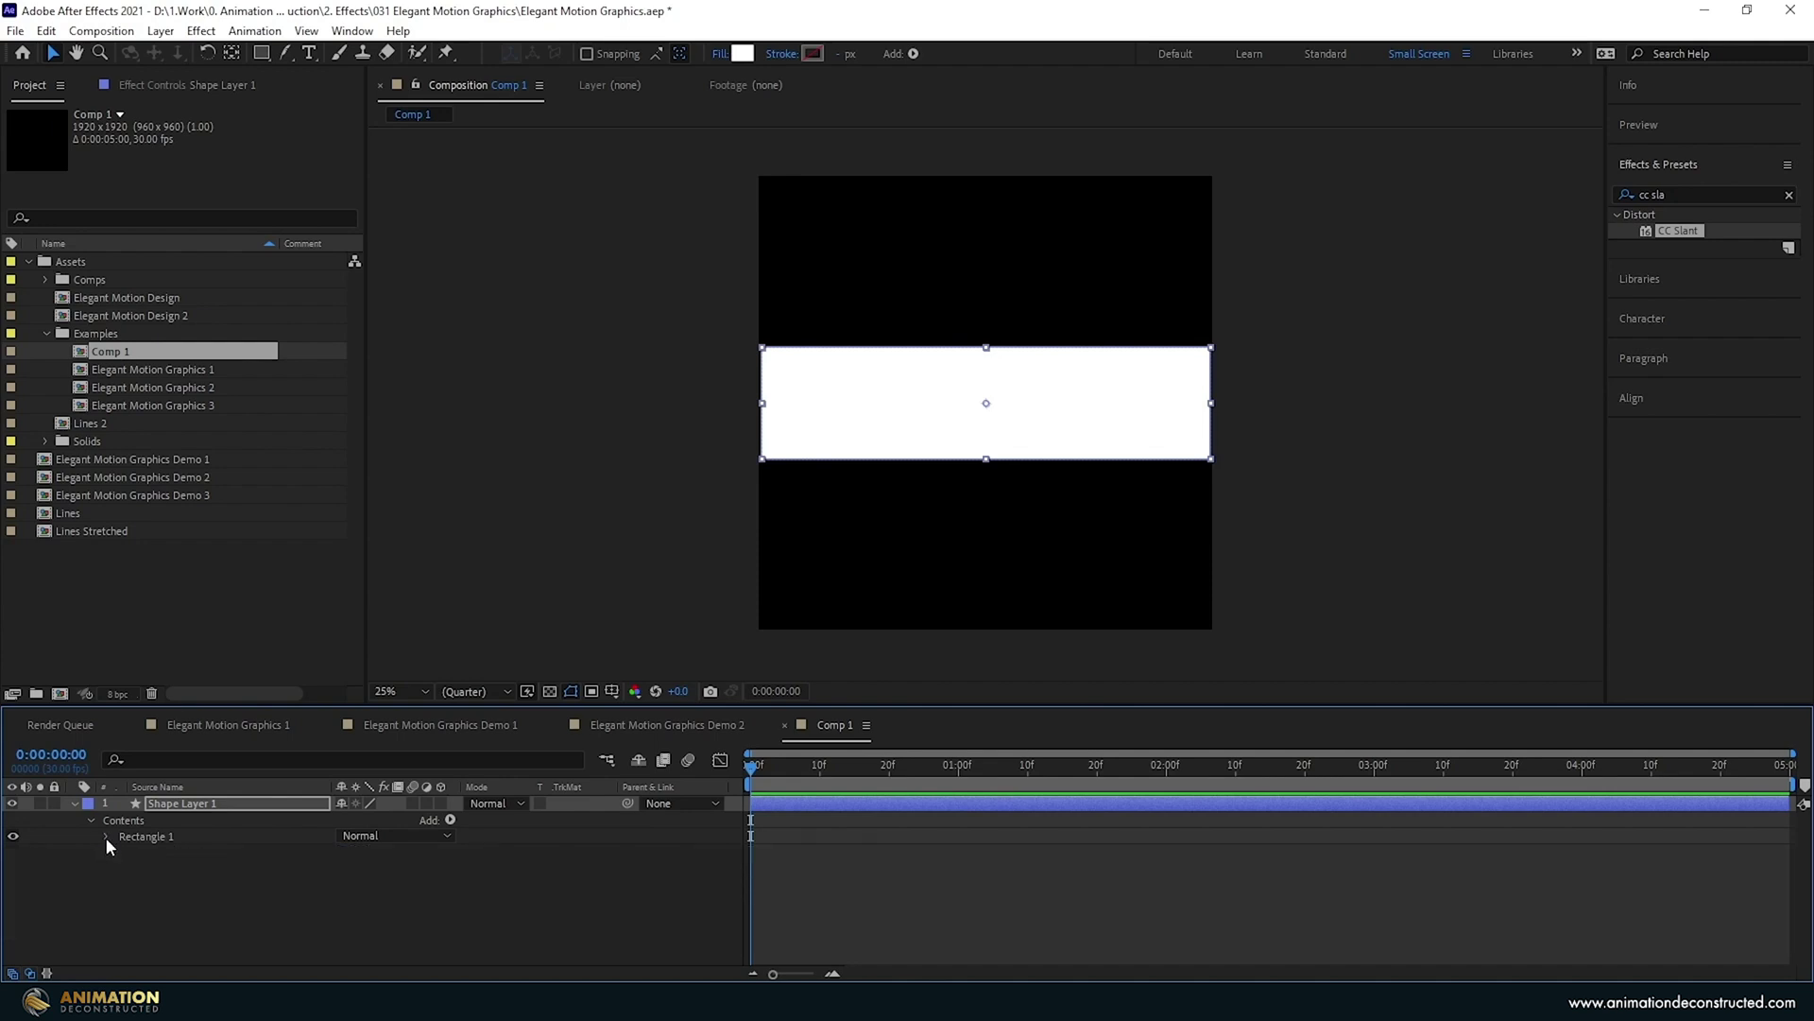
pyautogui.click(106, 837)
pyautogui.scroll(-3, 126, 882)
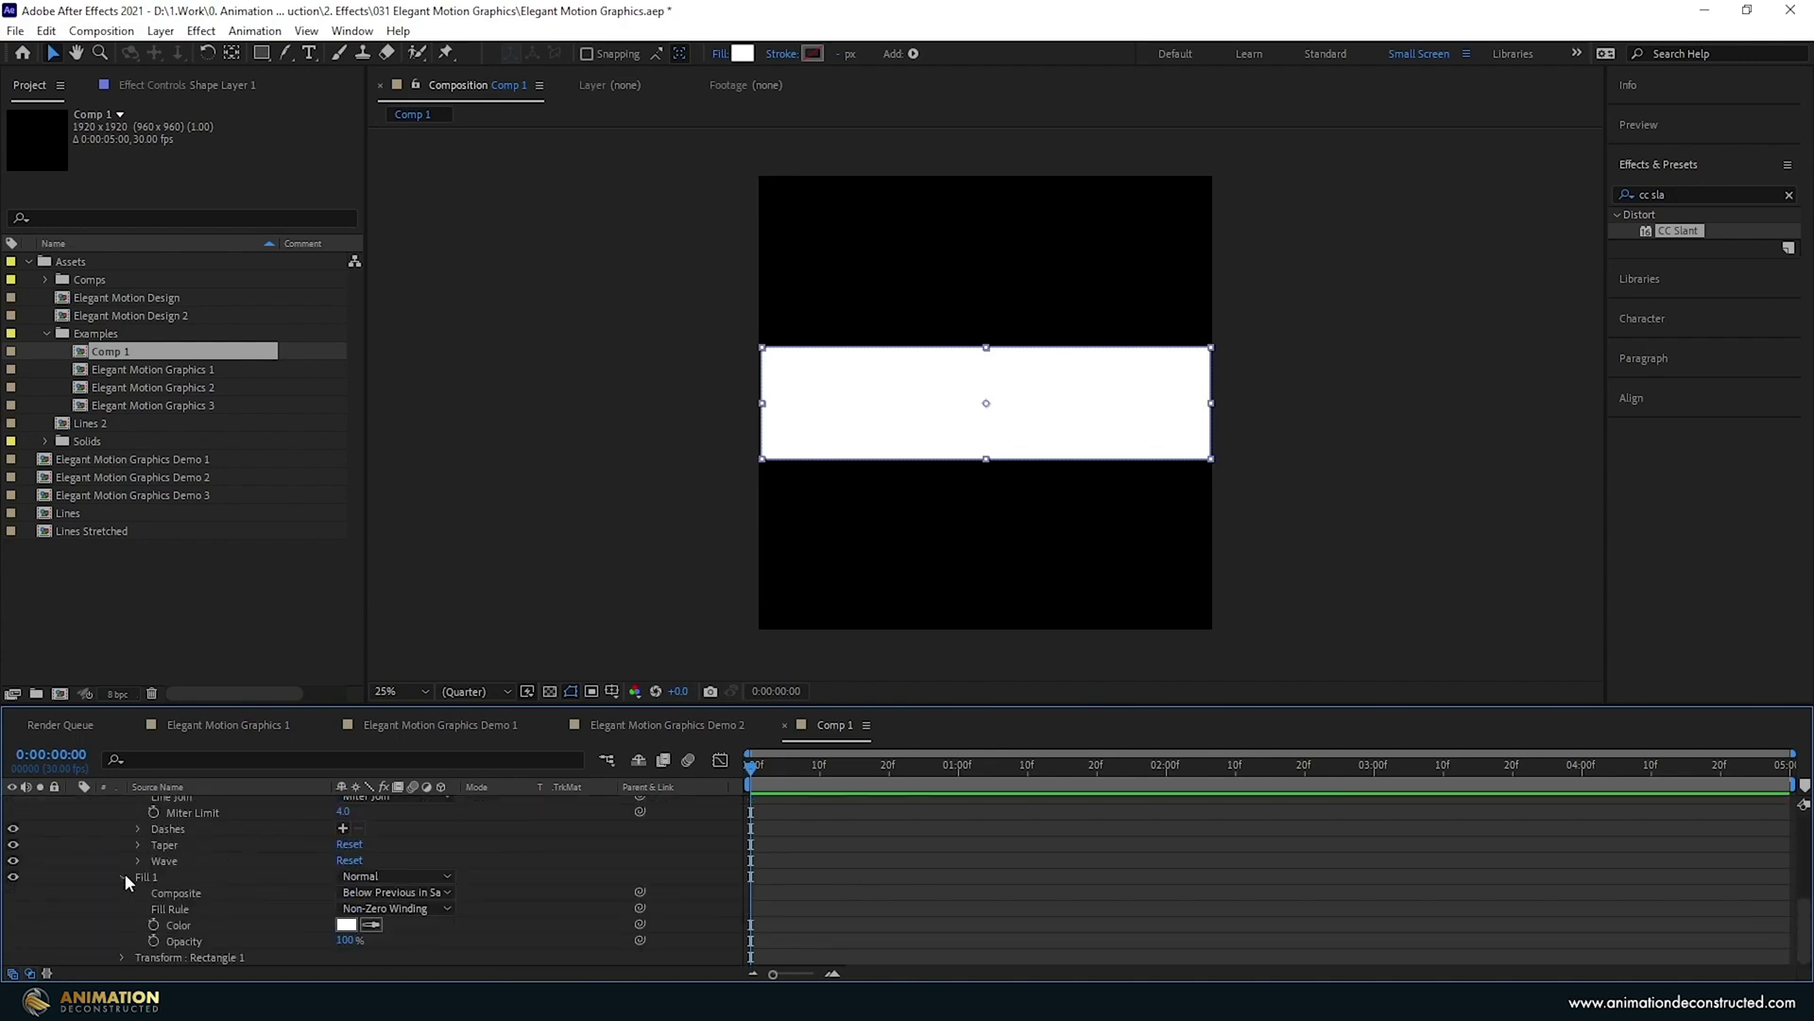
pyautogui.click(122, 957)
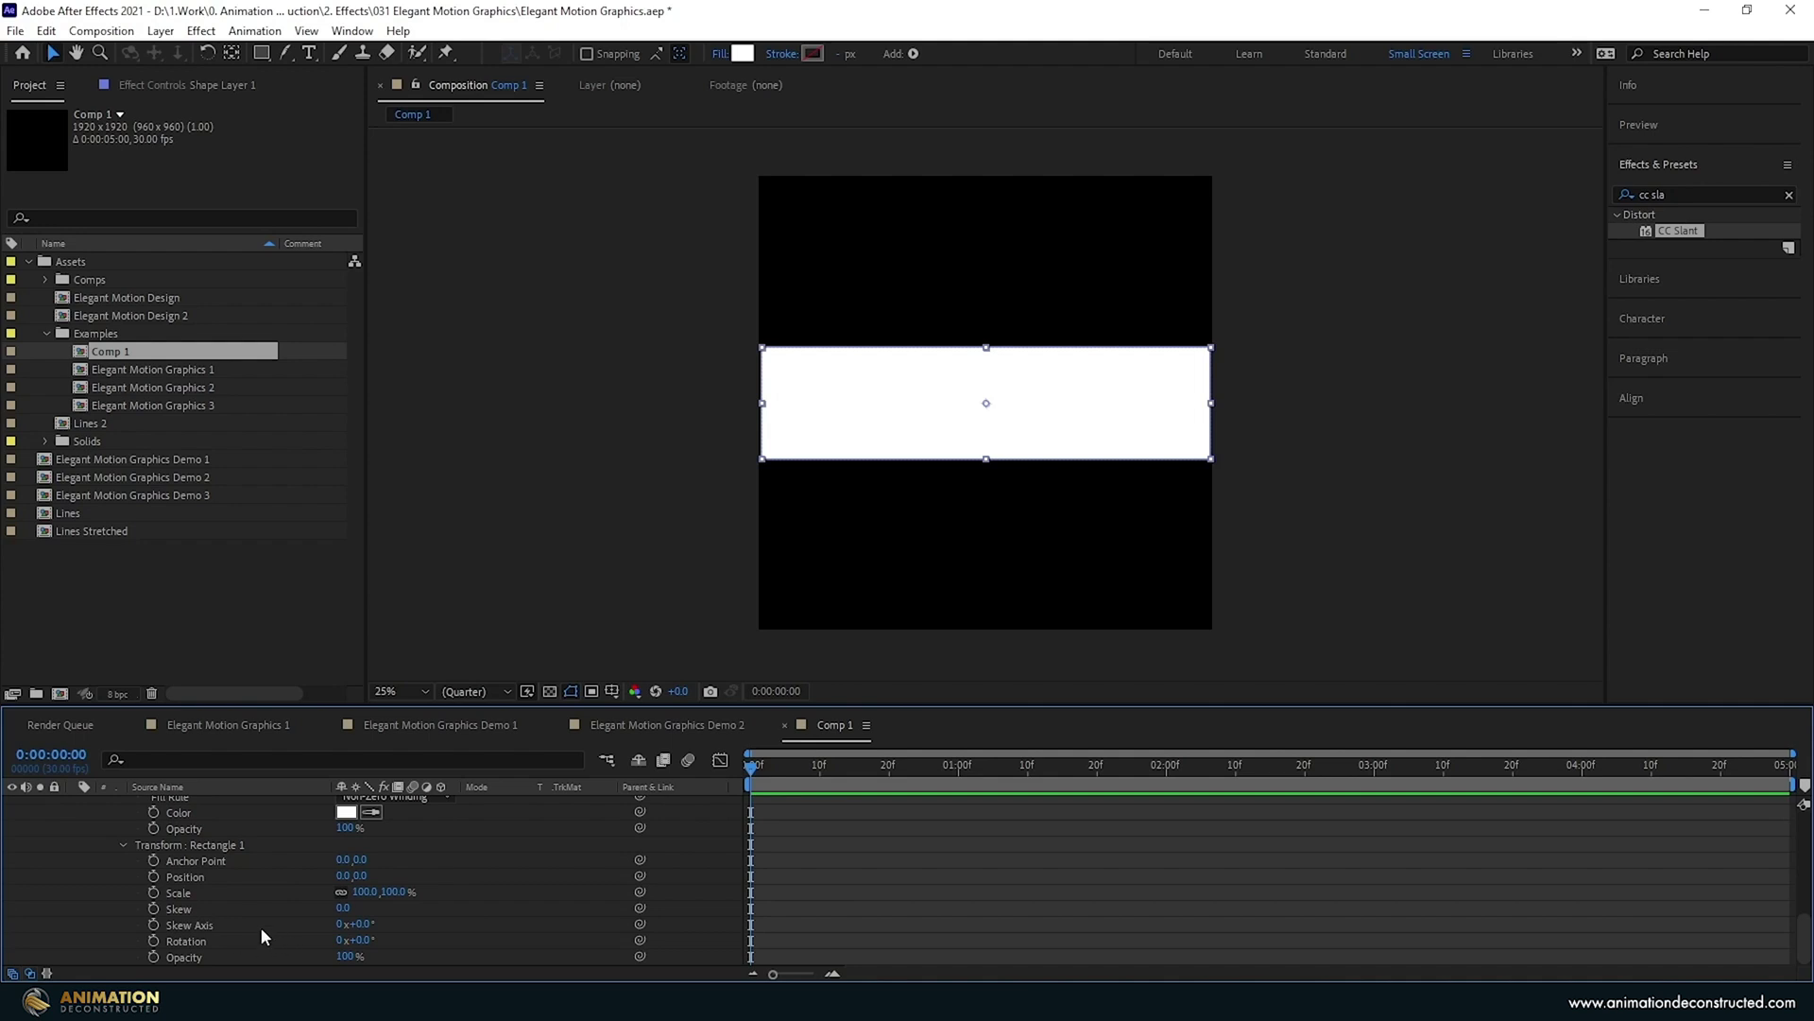
pyautogui.click(361, 923)
pyautogui.press('Return')
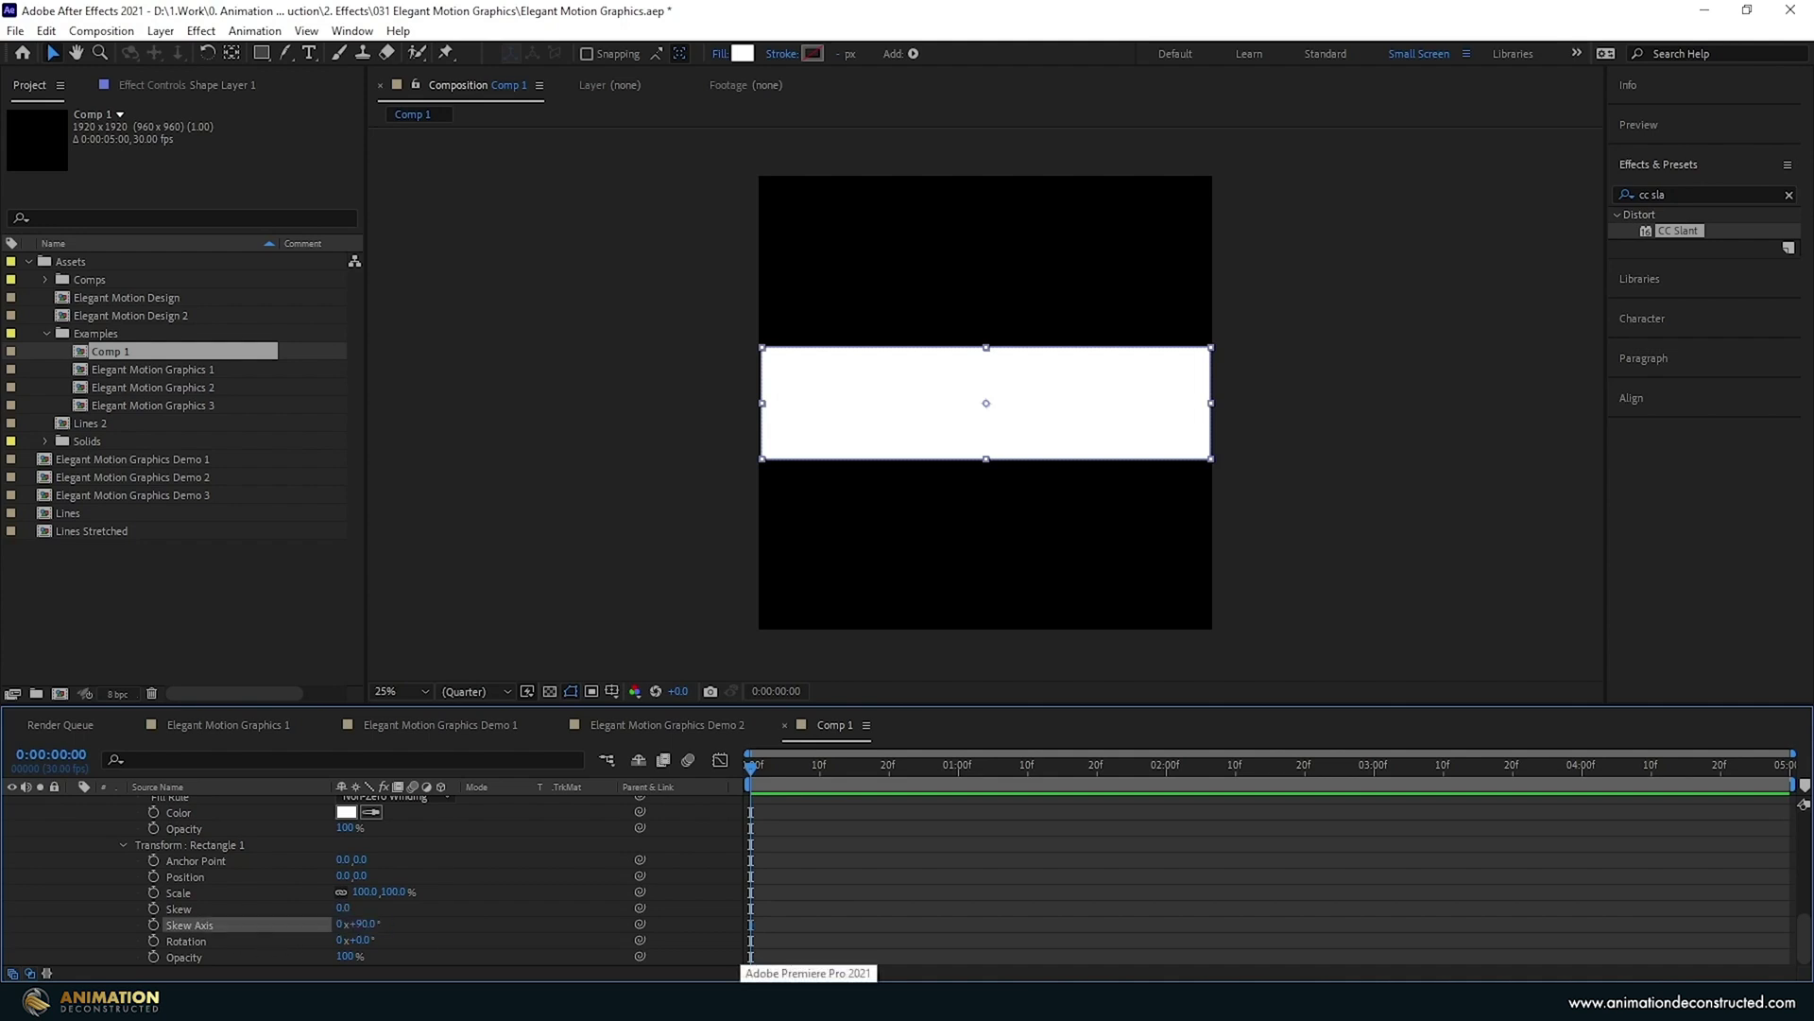
pyautogui.moveTo(343, 908); pyautogui.dragTo(354, 907)
pyautogui.click(345, 908)
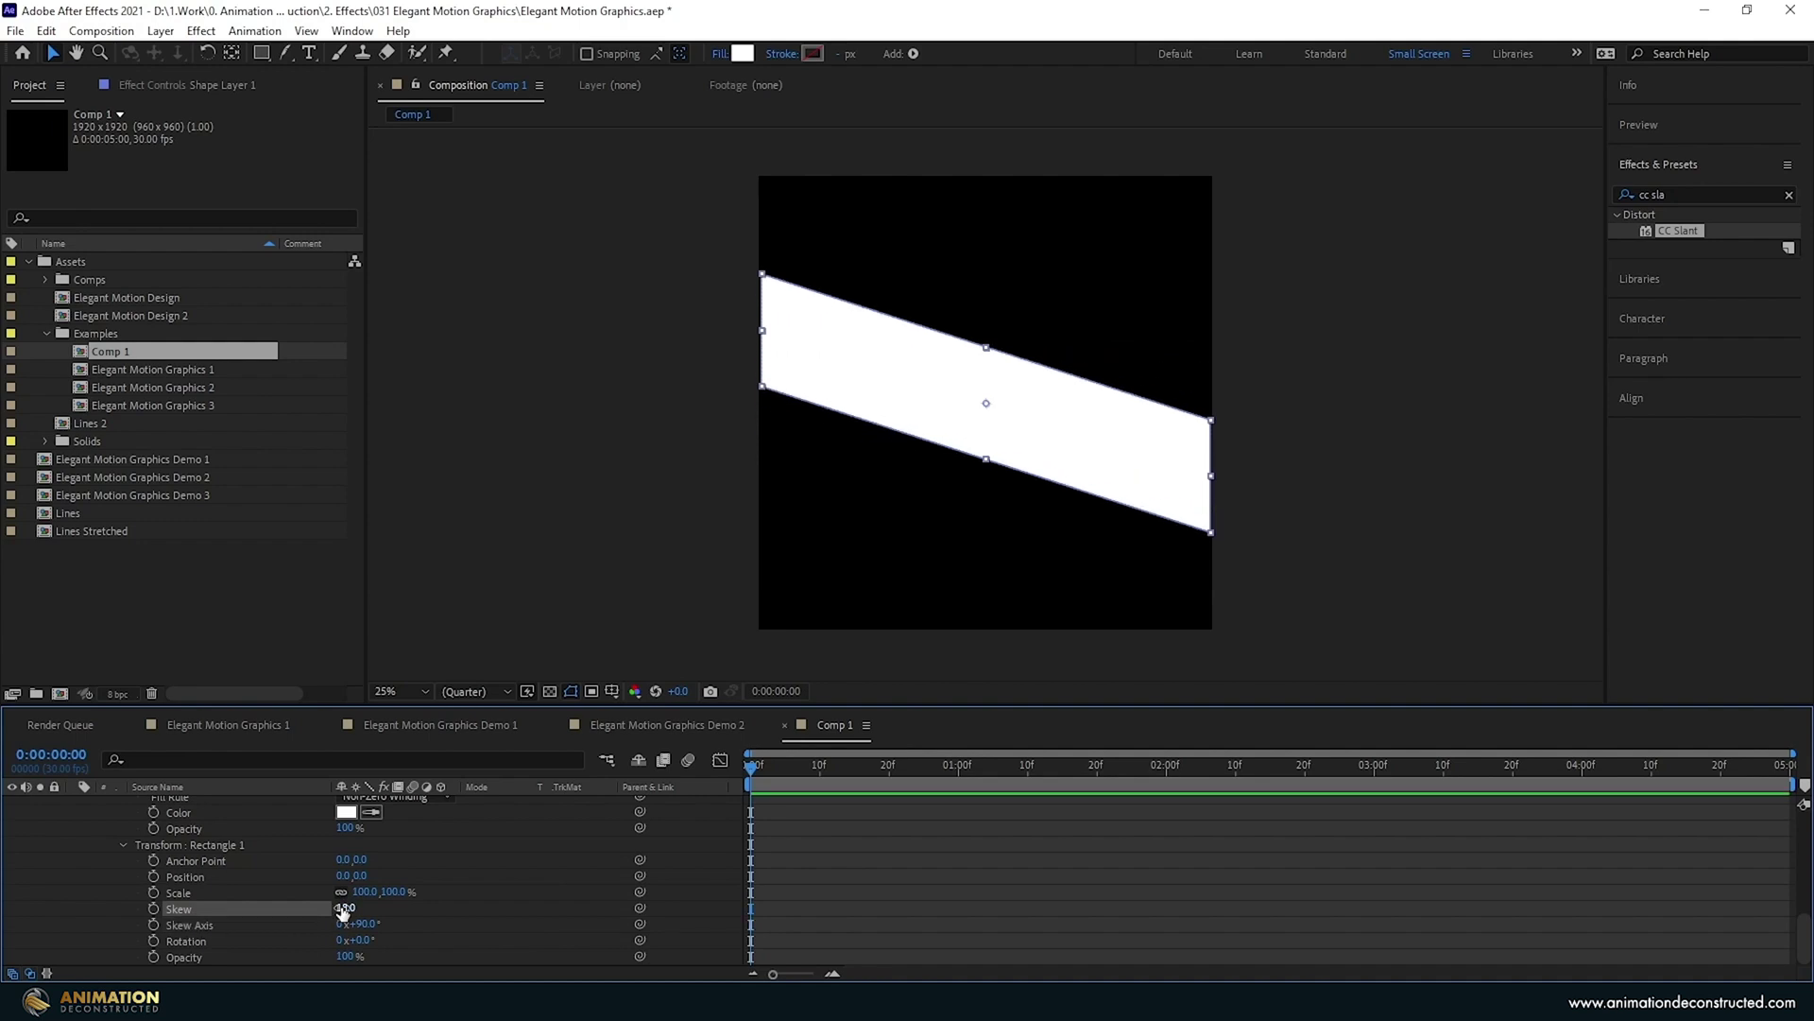
pyautogui.write('2')
pyautogui.press('Return')
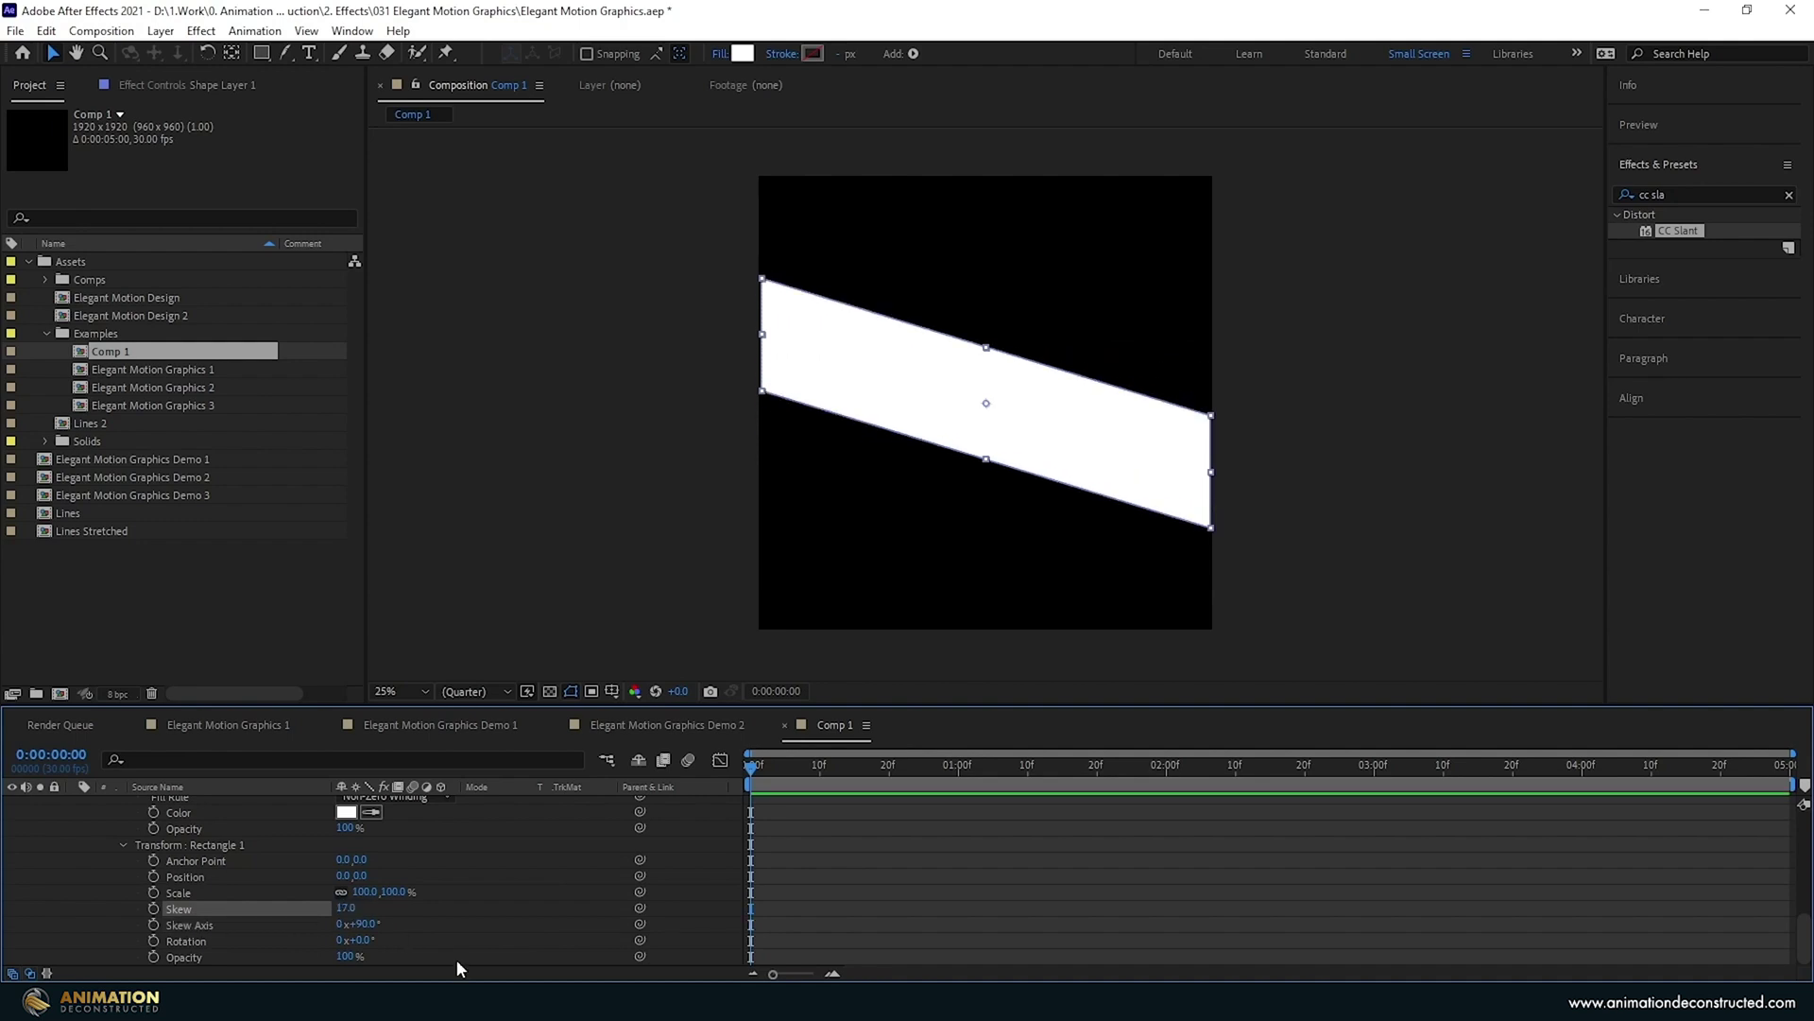
# Apply Gradient Ramp to the skewed rectangle and run it horizontally, from black at the right edge to white at the left edge.
pyautogui.hotkey('ctrl', '5')
pyautogui.write('gradi')
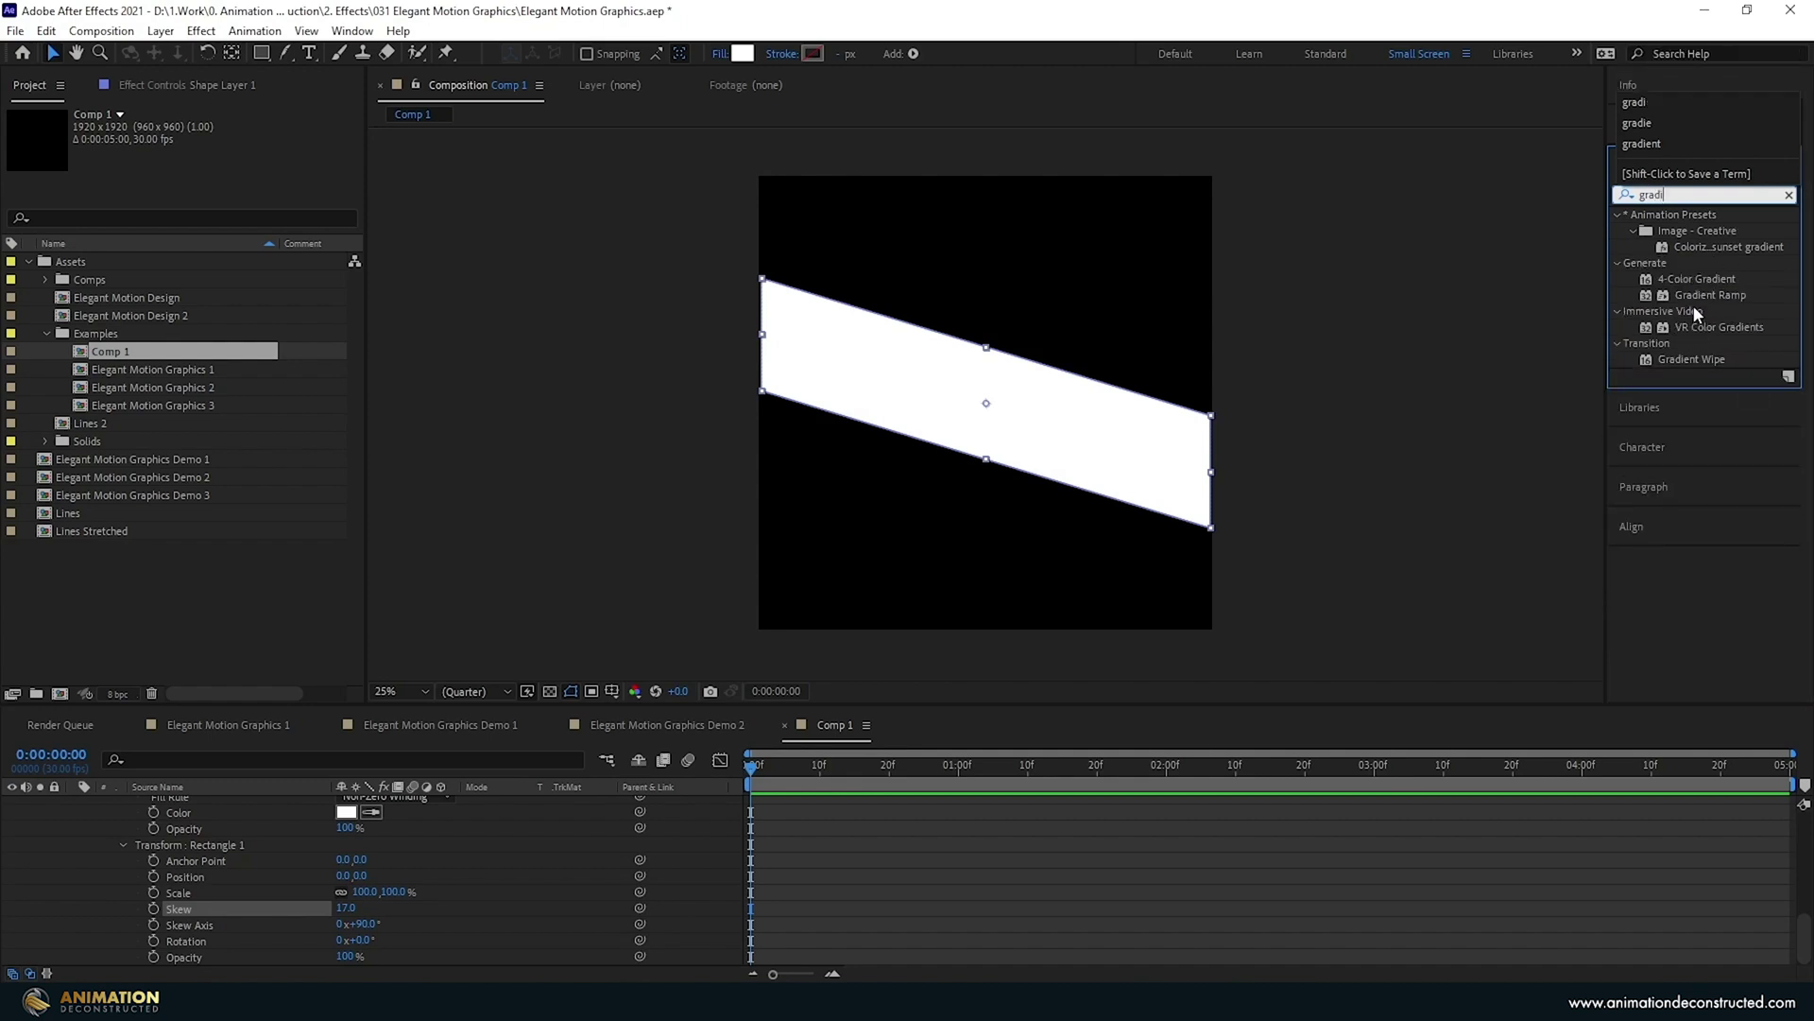
pyautogui.doubleClick(1701, 296)
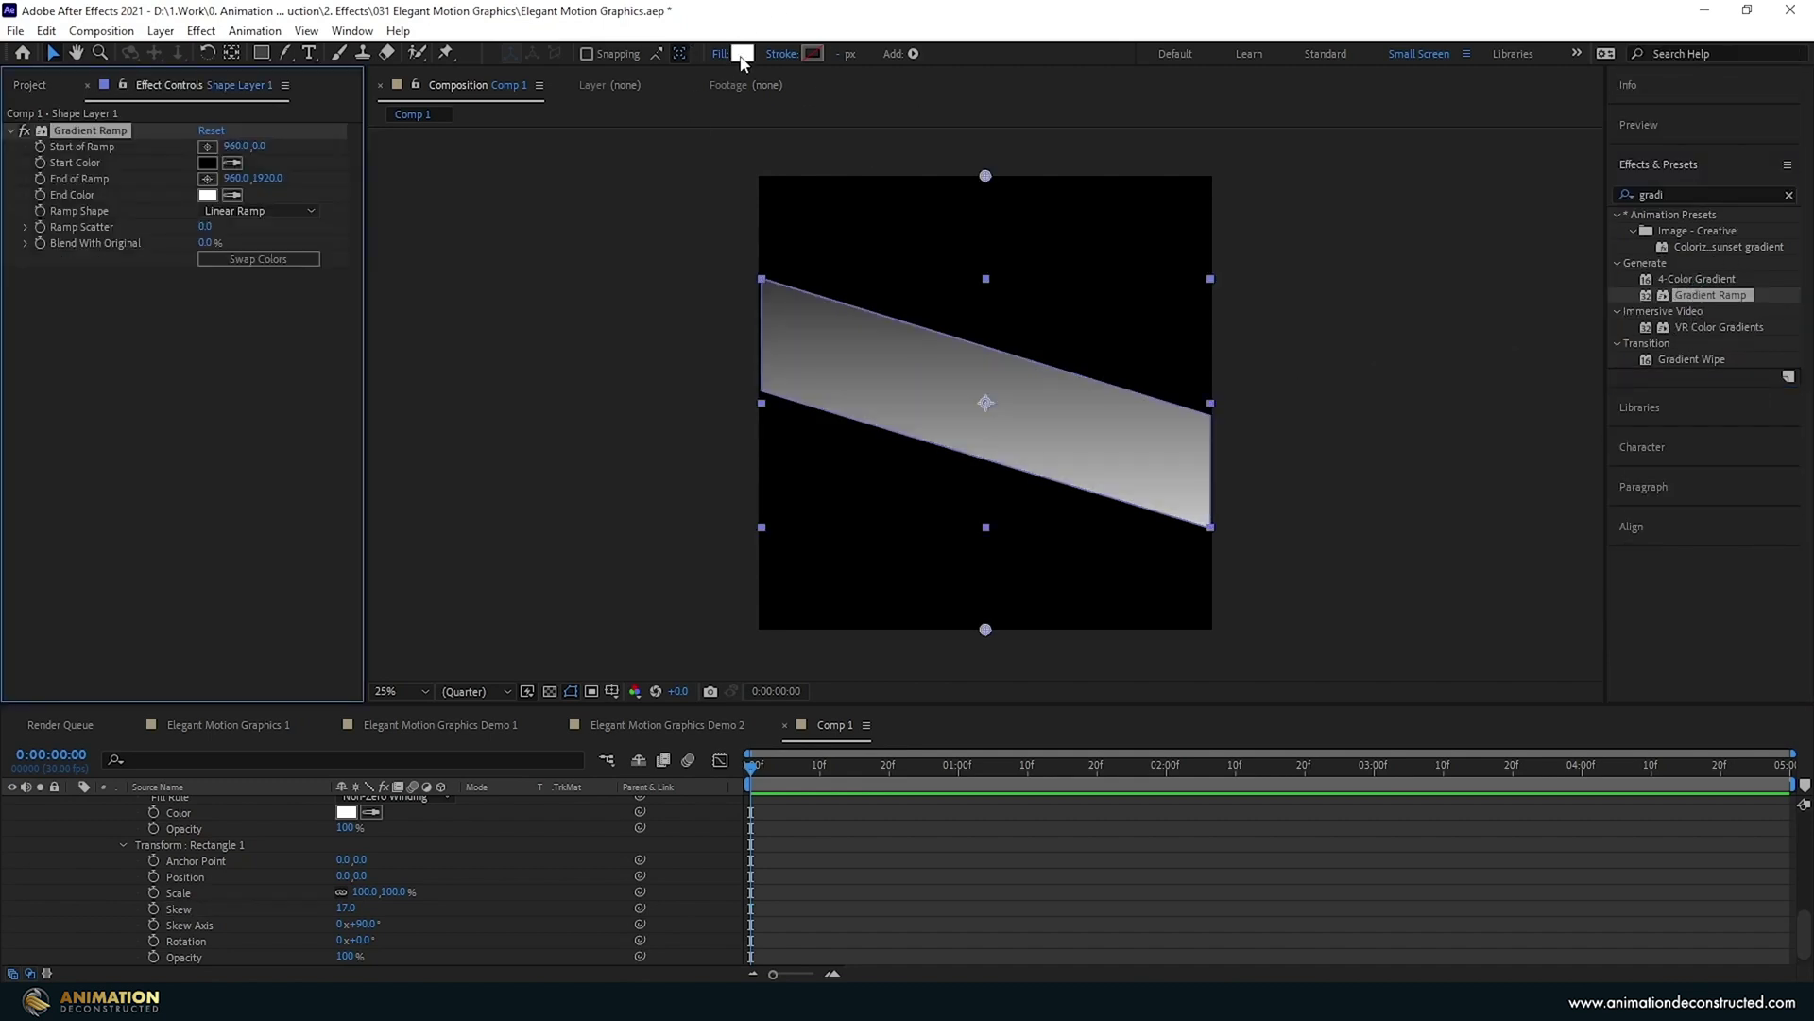
pyautogui.moveTo(985, 177); pyautogui.dragTo(1211, 402)
pyautogui.moveTo(983, 632); pyautogui.dragTo(760, 409)
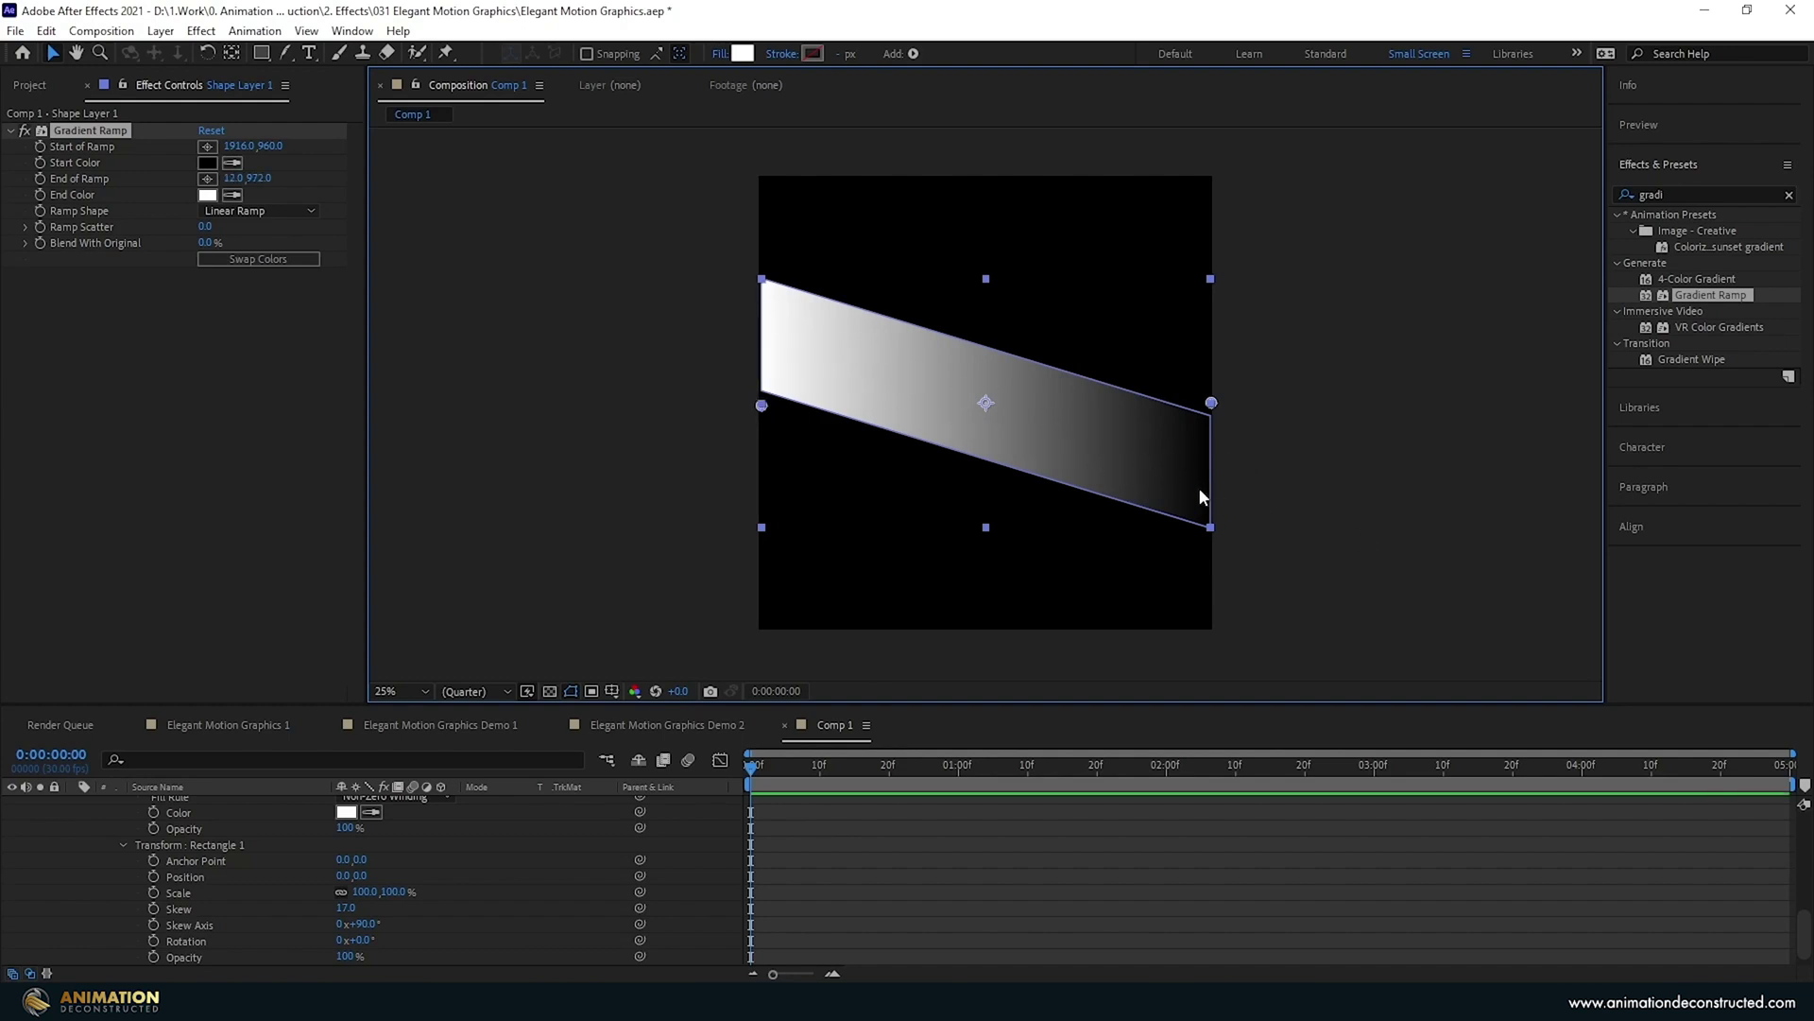
# Rename the Comp 1 composition as Ribbon flat.
pyautogui.hotkey('ctrl', '0')
pyautogui.press('Return')
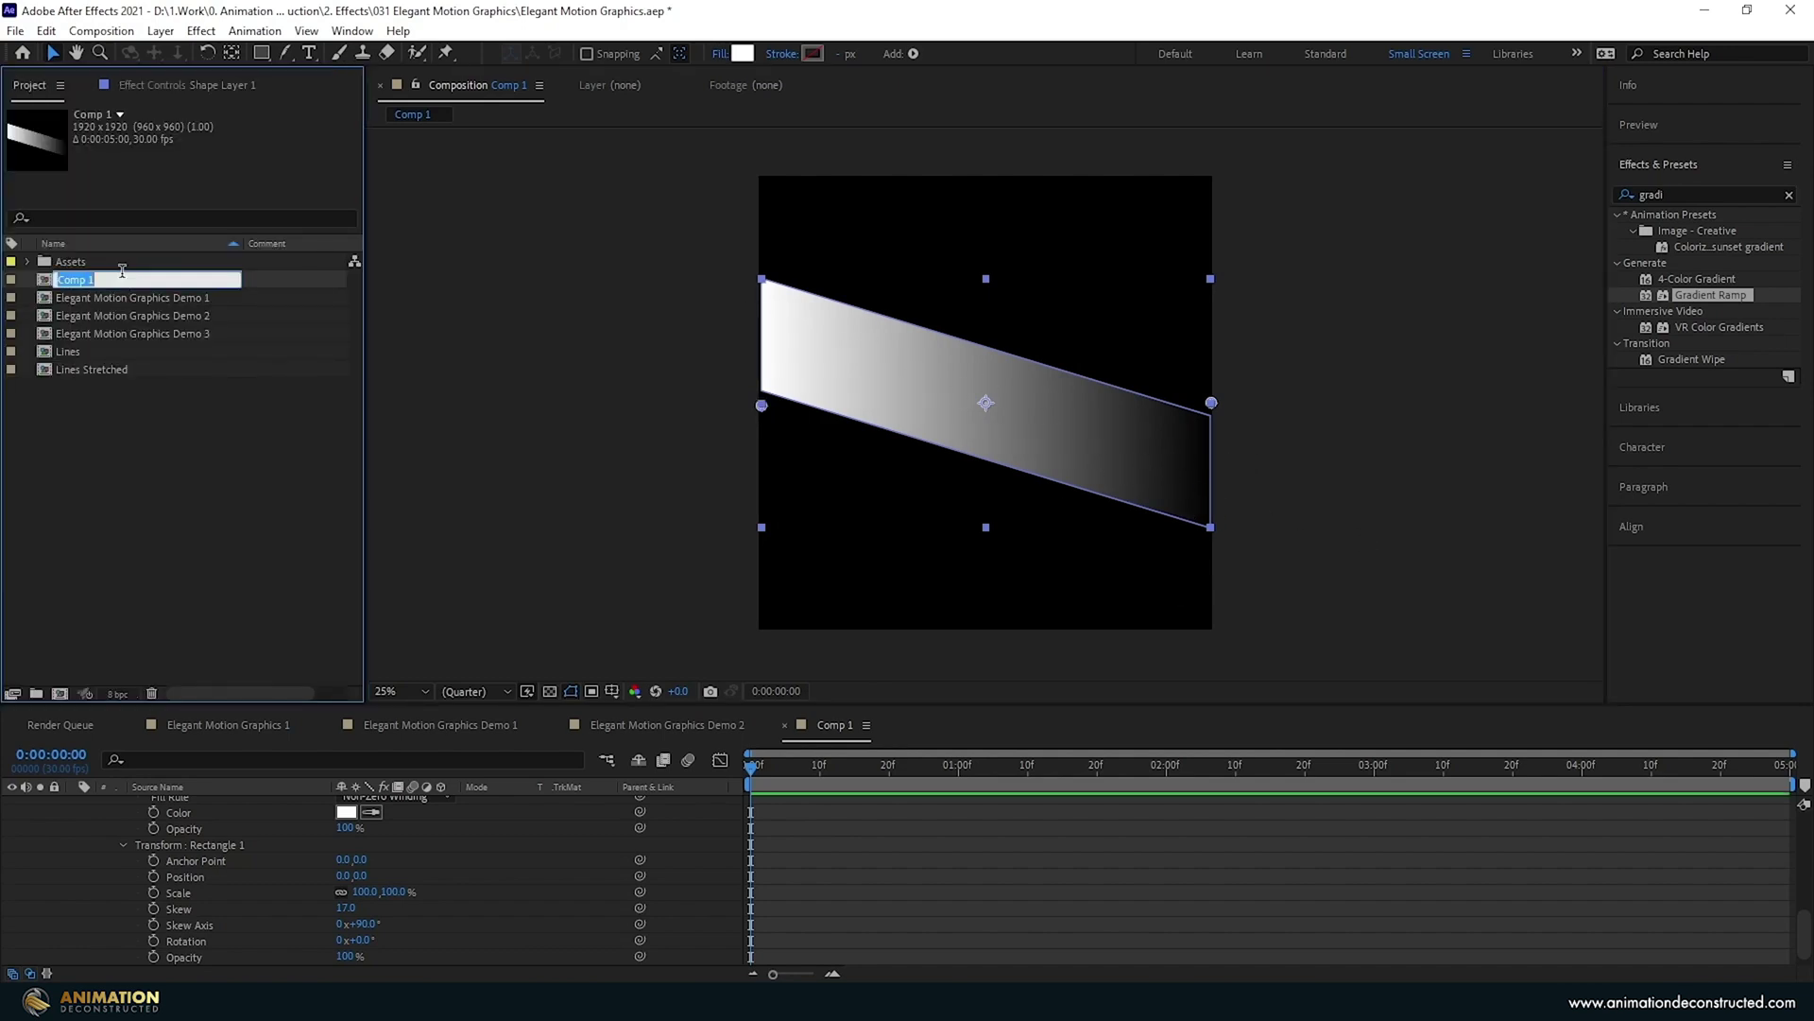
pyautogui.write('Ribbon flat')
pyautogui.press('Return')
# Nest Ribbon flat in a new composition of the same size and name that composition Ribbon 3D.
pyautogui.moveTo(87, 371); pyautogui.dragTo(59, 697)
pyautogui.press('Return')
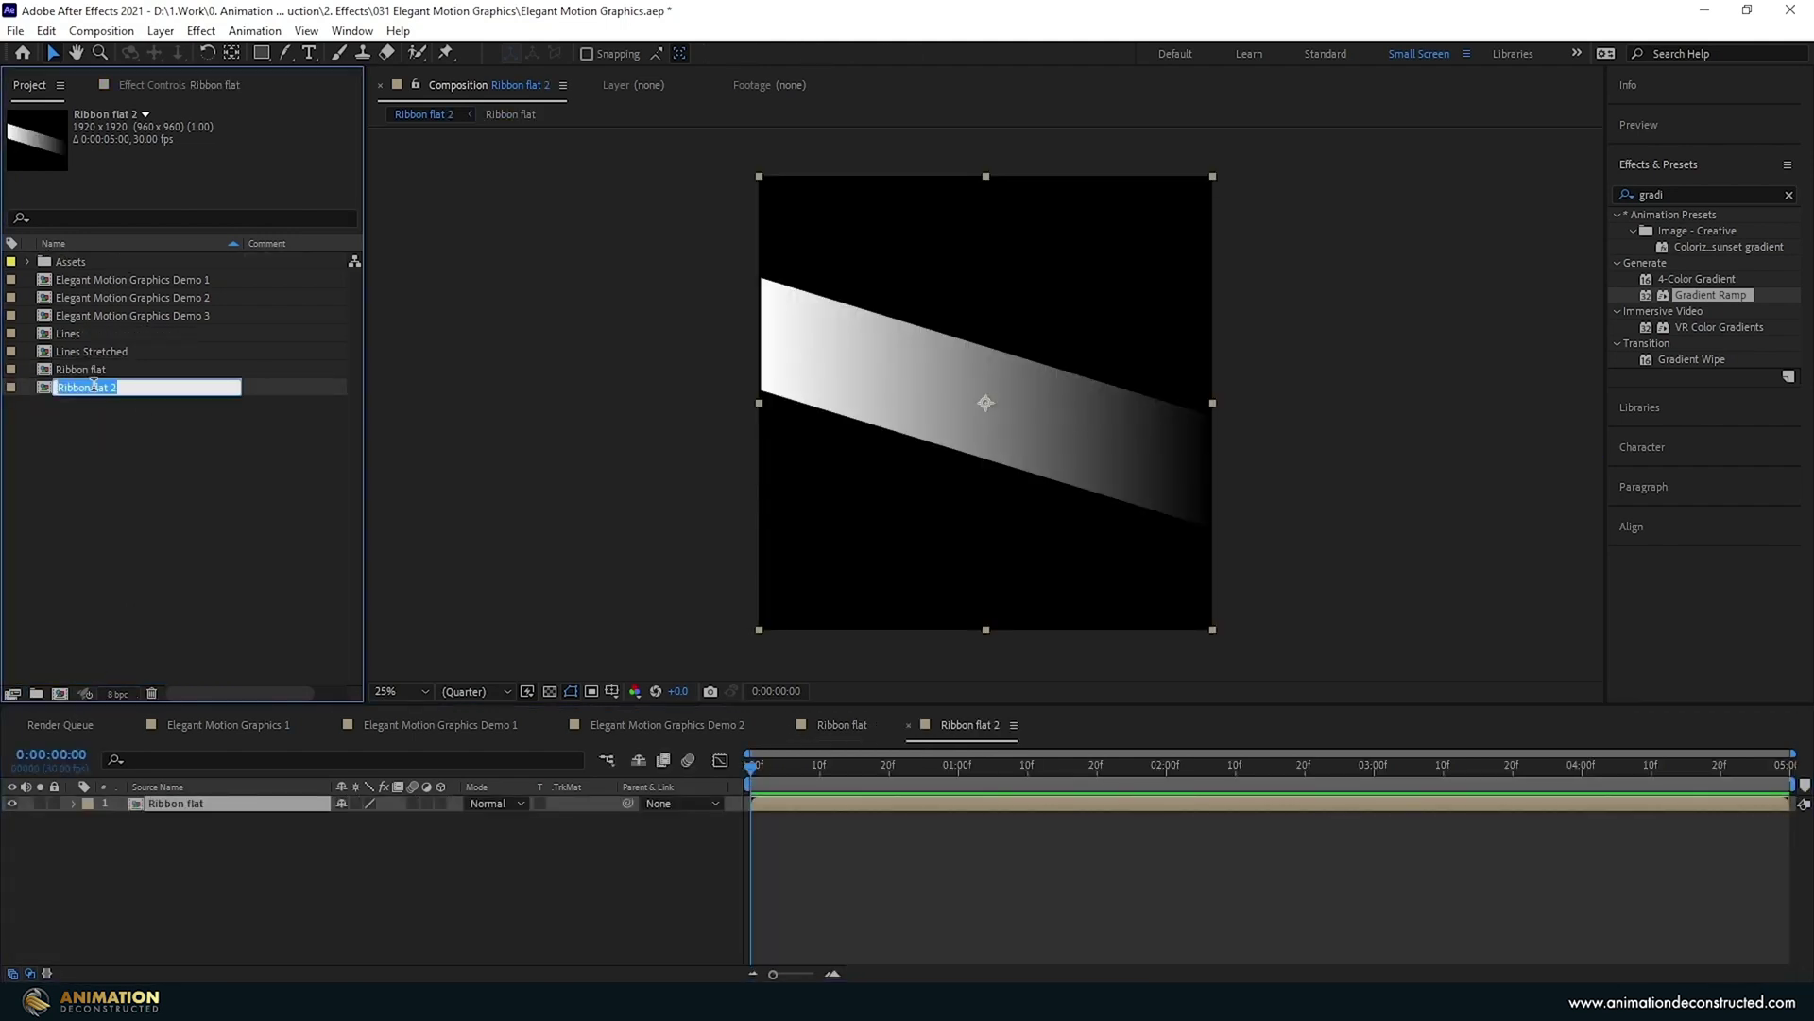
pyautogui.write('Ribbon 3D')
pyautogui.press('Return')
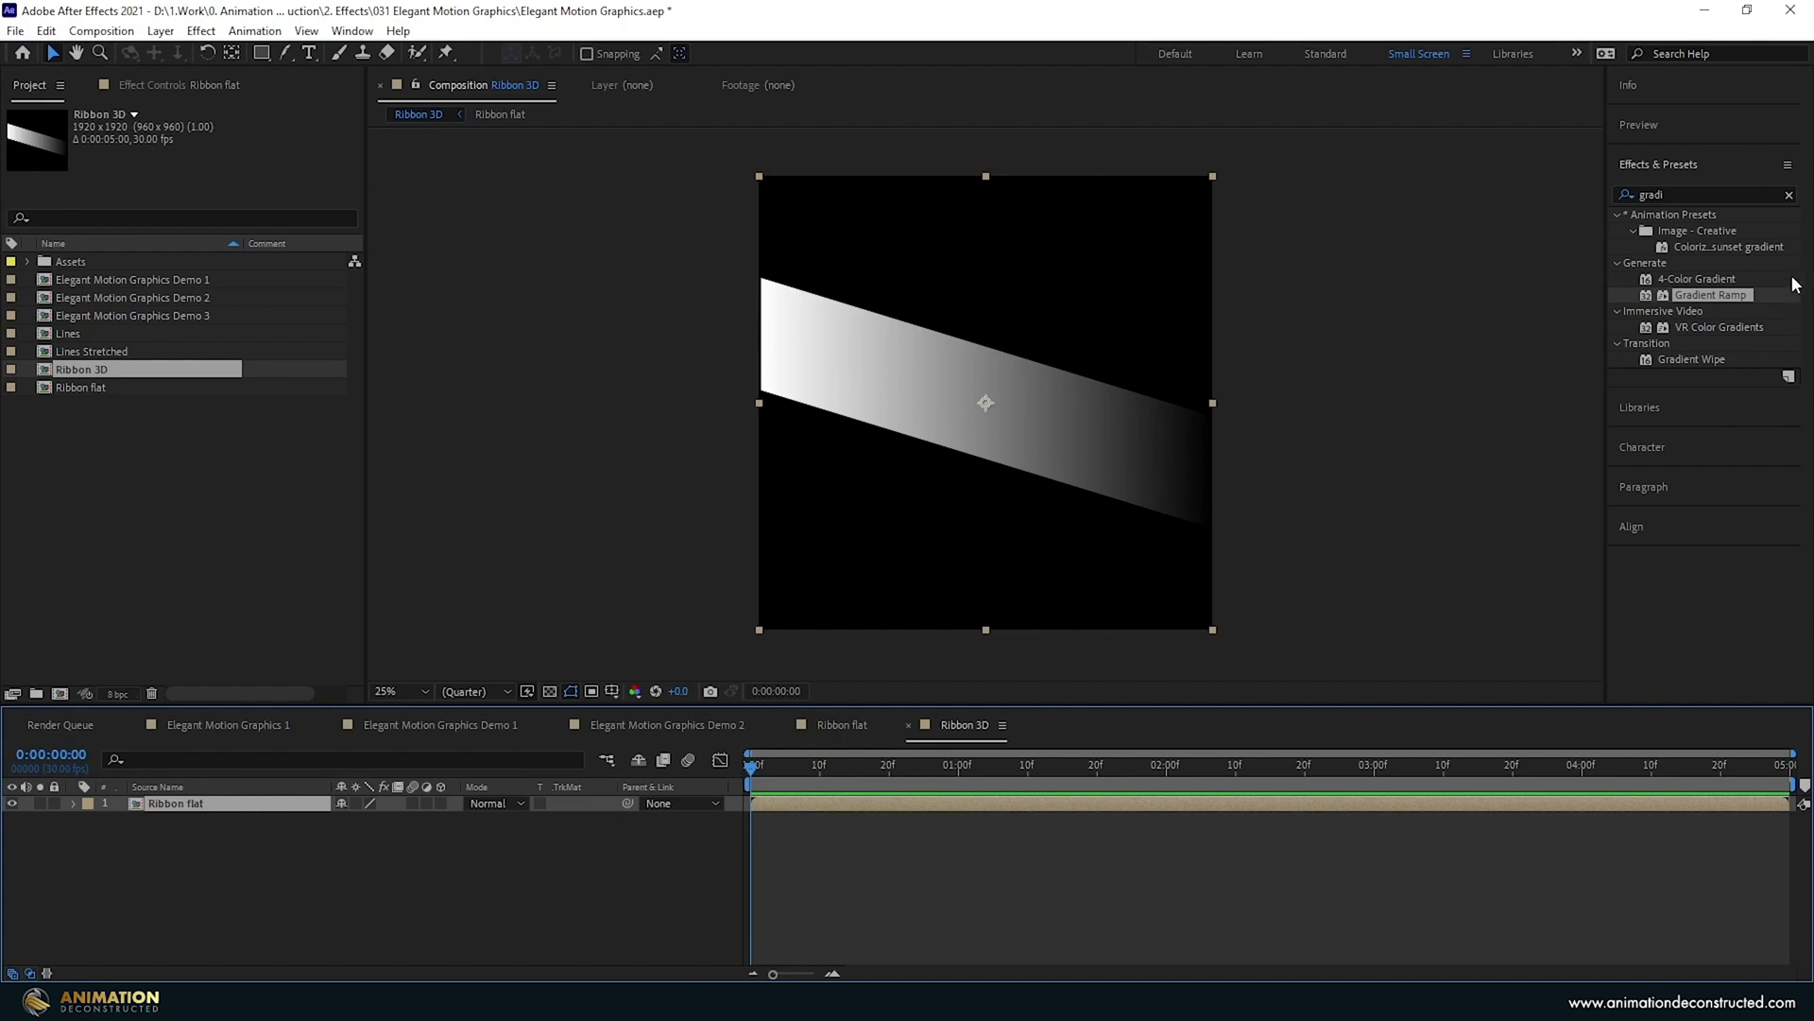
# Apply the CC Cylinder effect to the Ribbon flat layer in Ribbon 3D.
pyautogui.click(1692, 193)
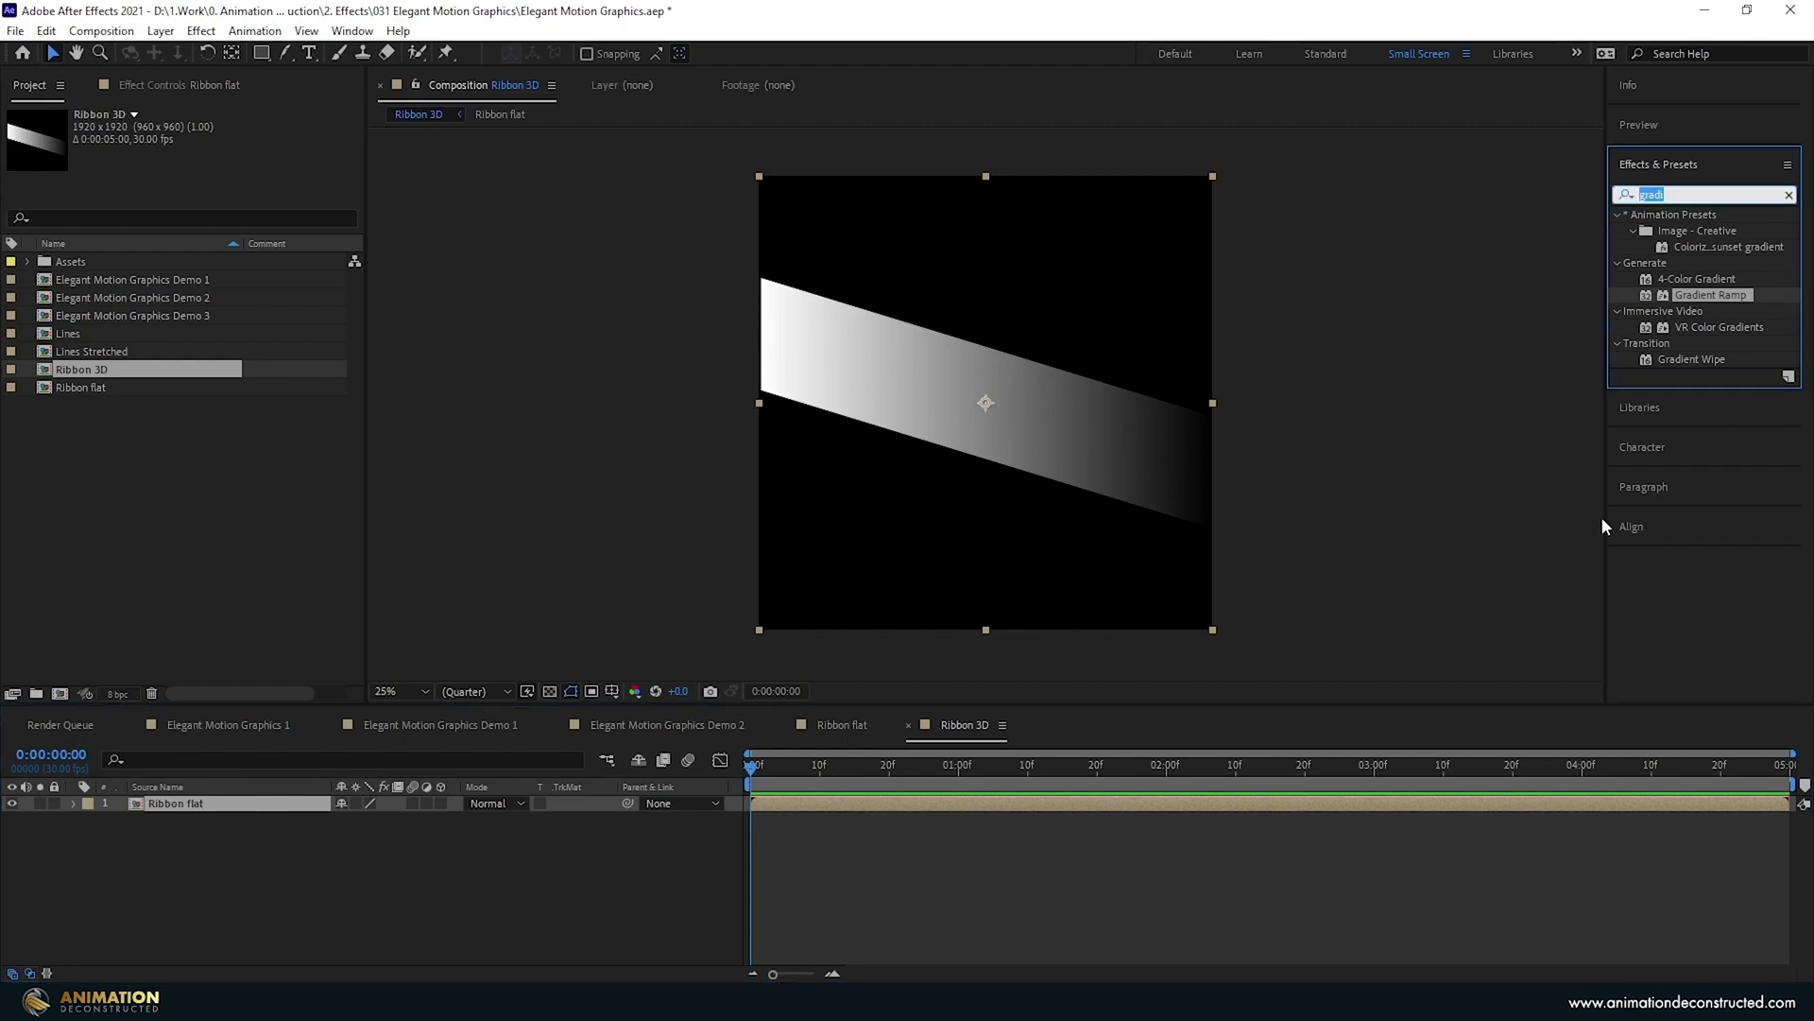
pyautogui.write('cc cyl')
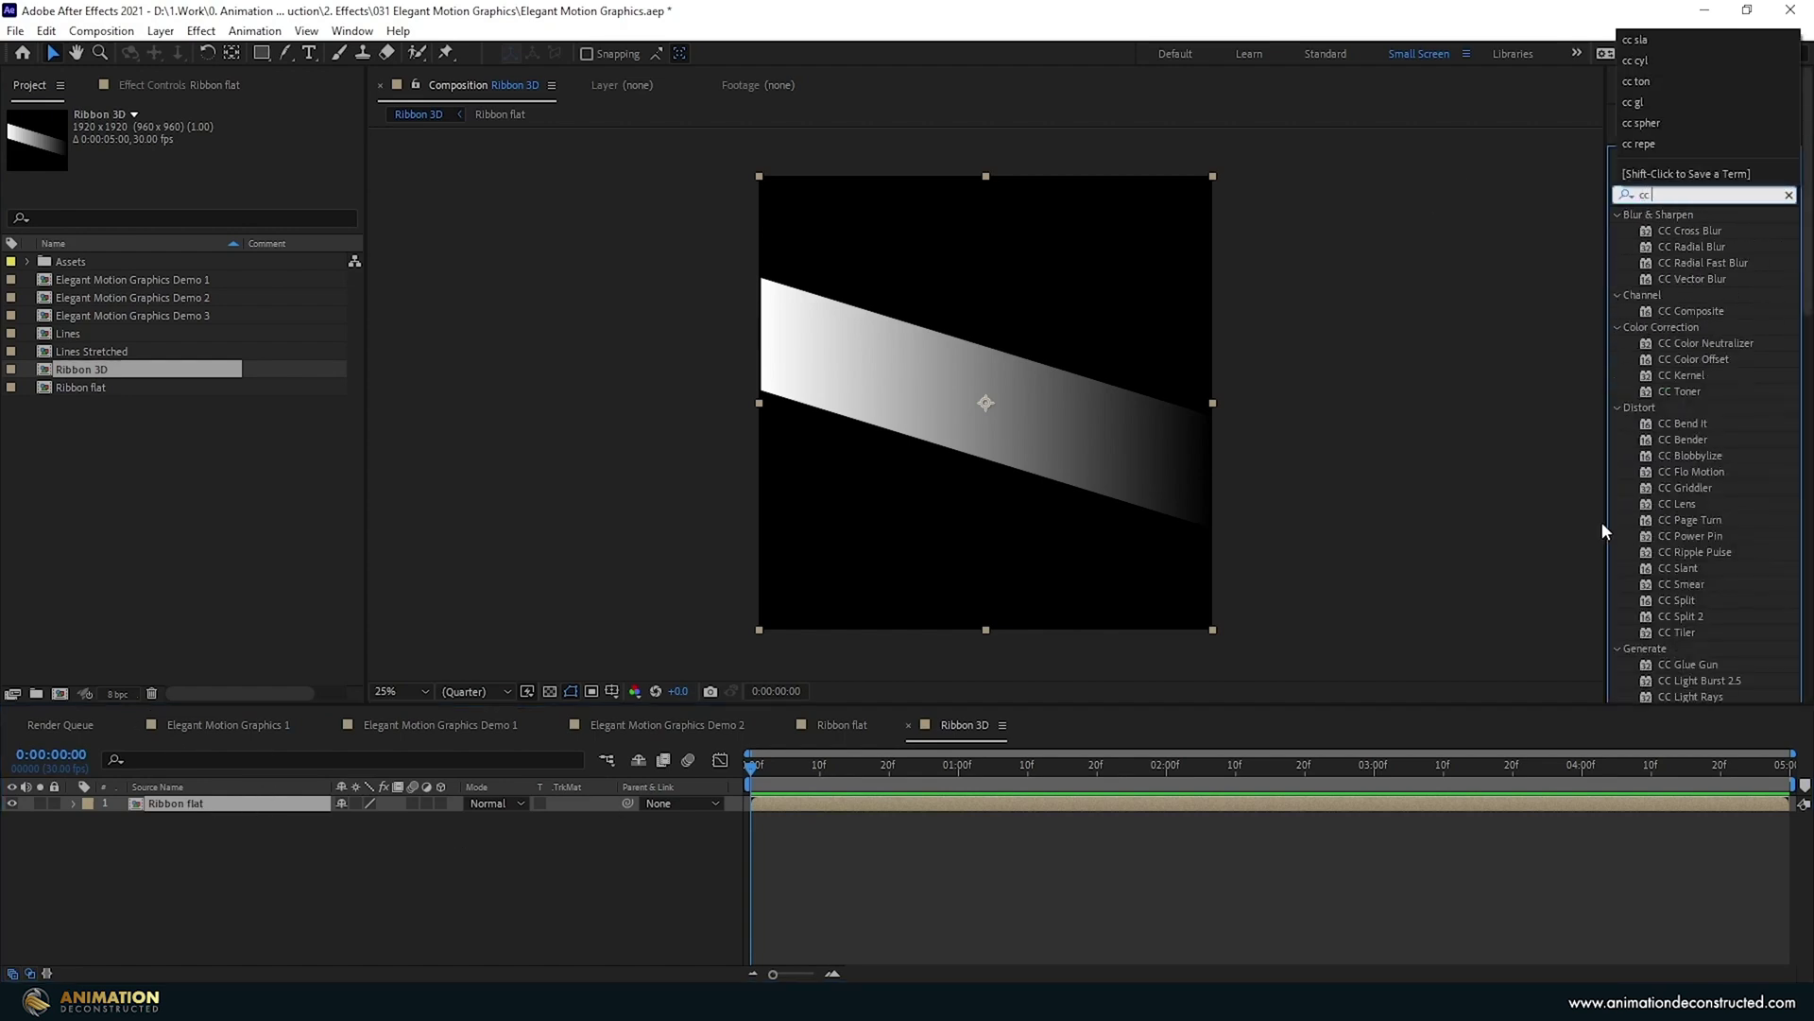
pyautogui.doubleClick(1693, 231)
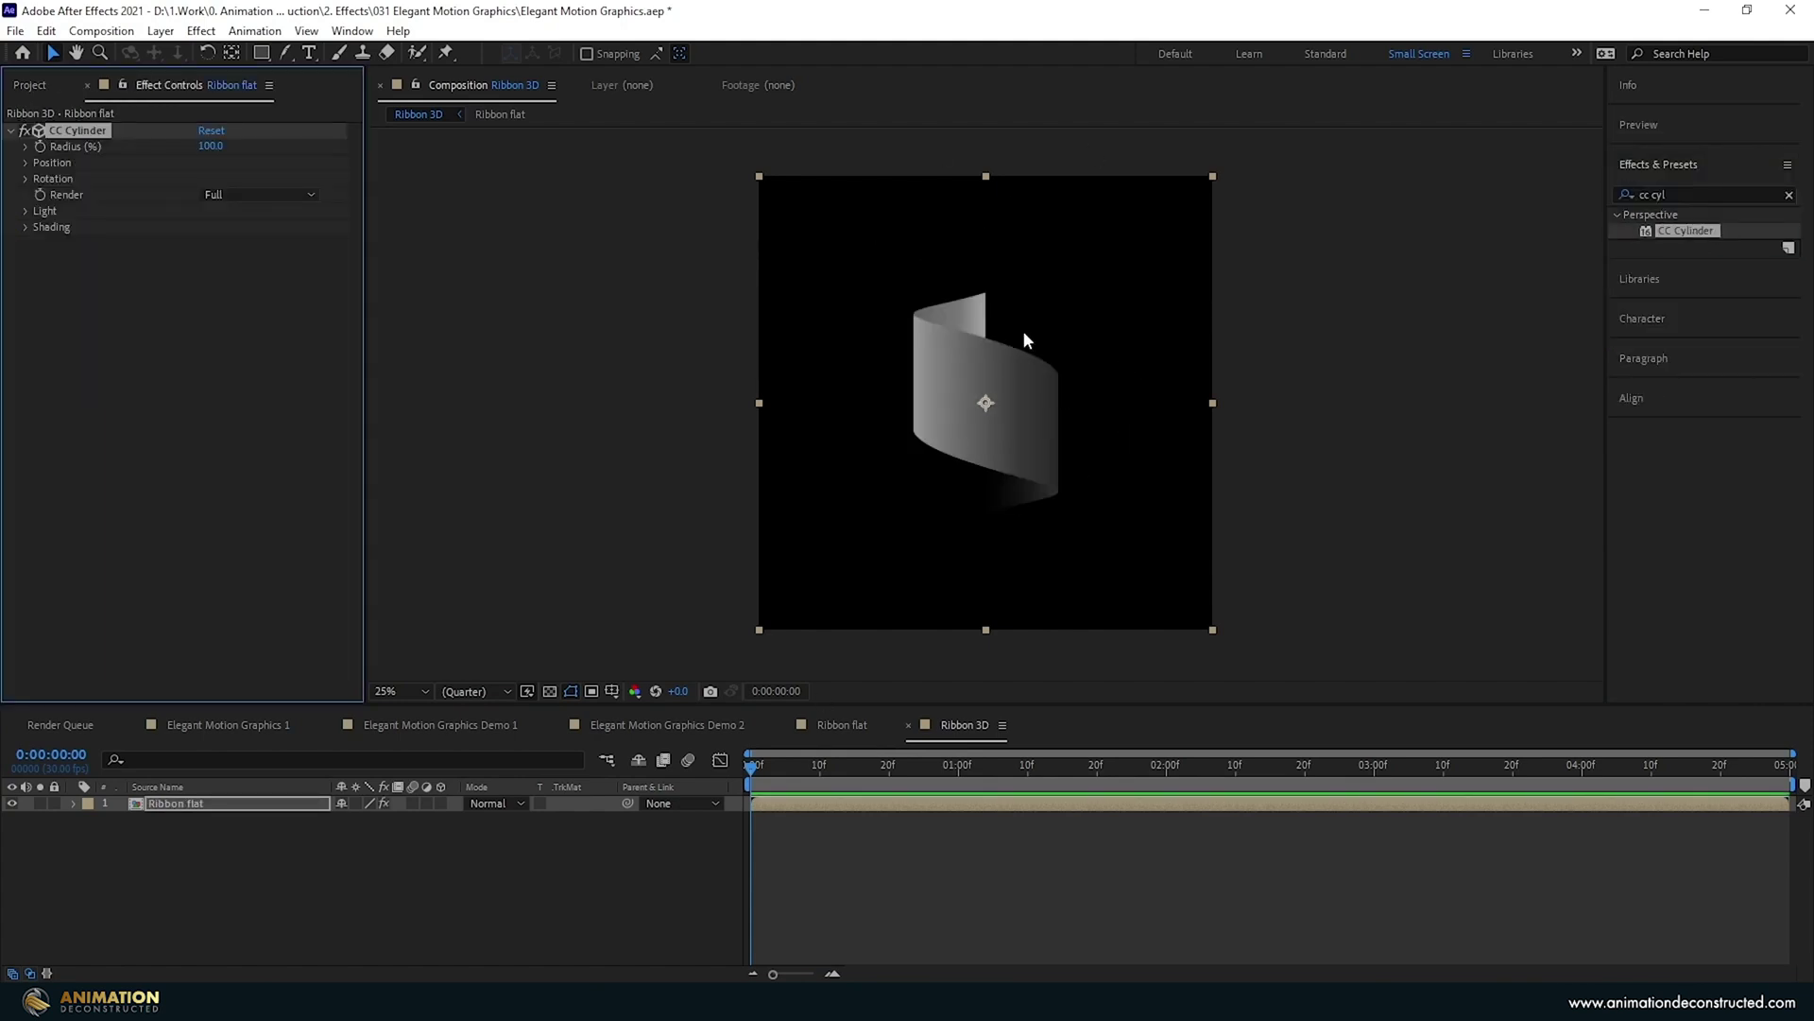
# Animate the cylinder's Rotation Y from 0 at the first frame to 2 full revolutions at the last frame, and preview the spin.
pyautogui.click(25, 178)
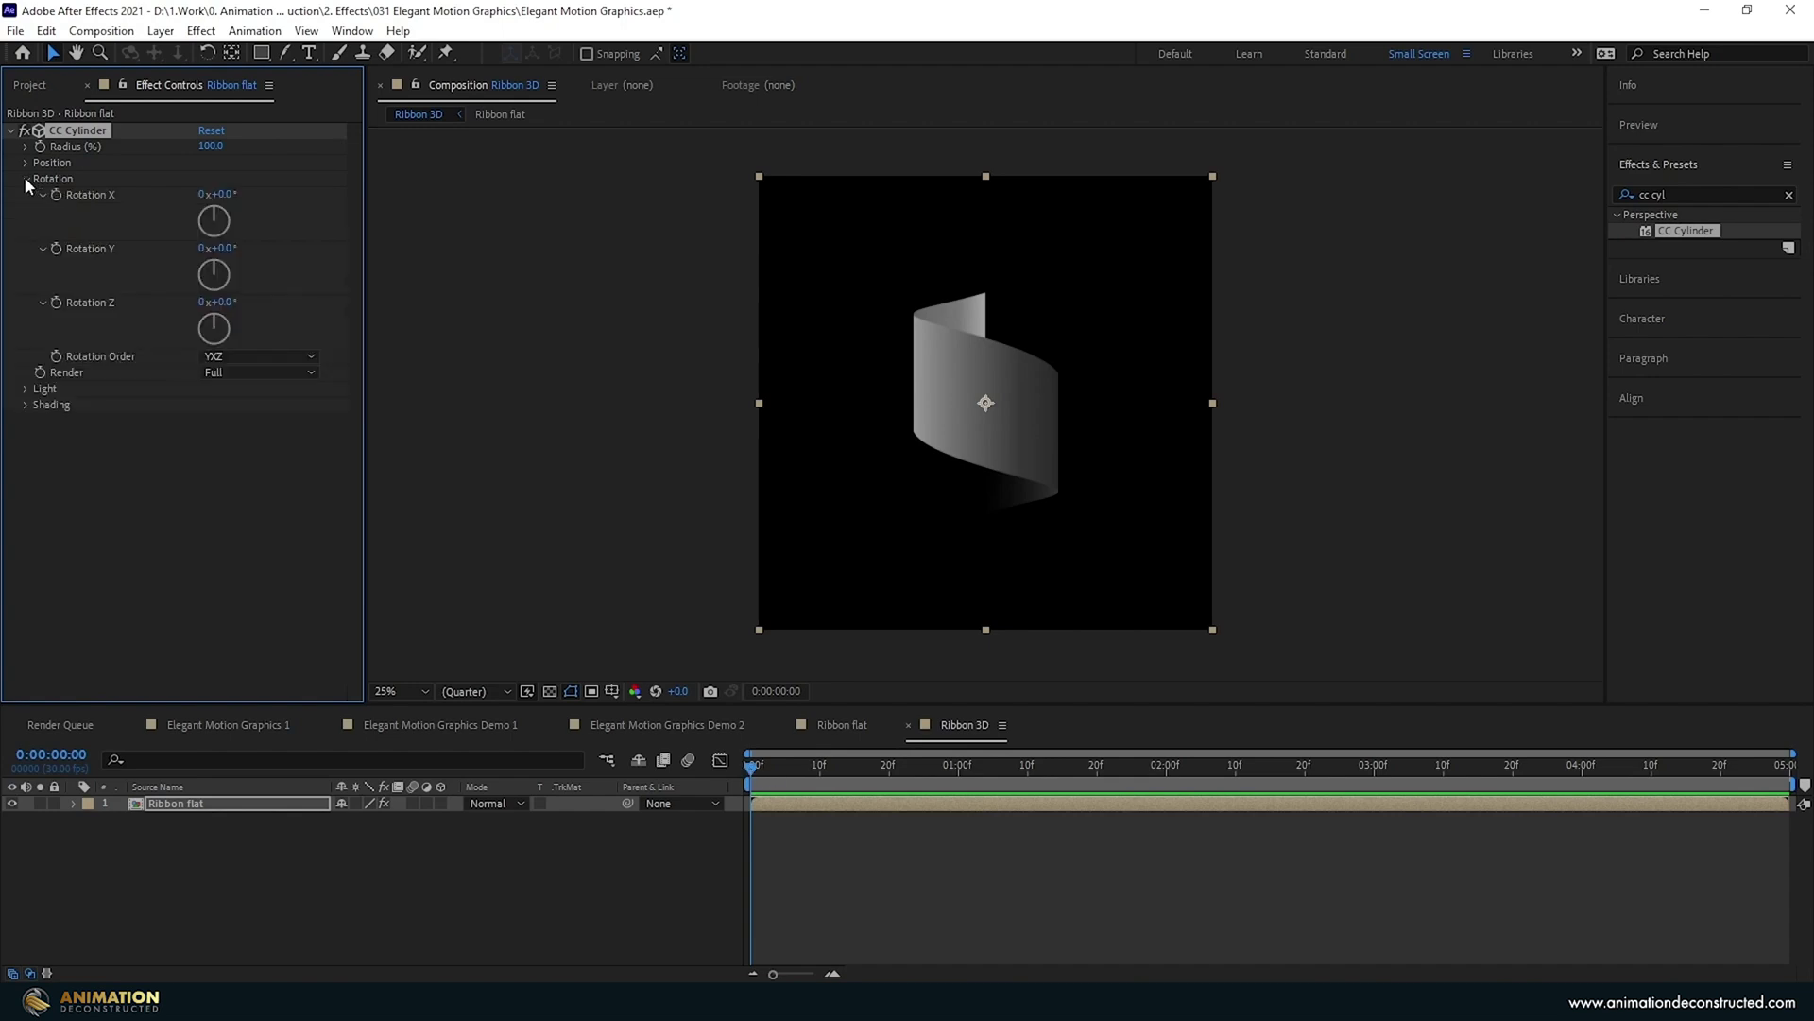
pyautogui.click(57, 250)
pyautogui.click(767, 782)
pyautogui.press('End')
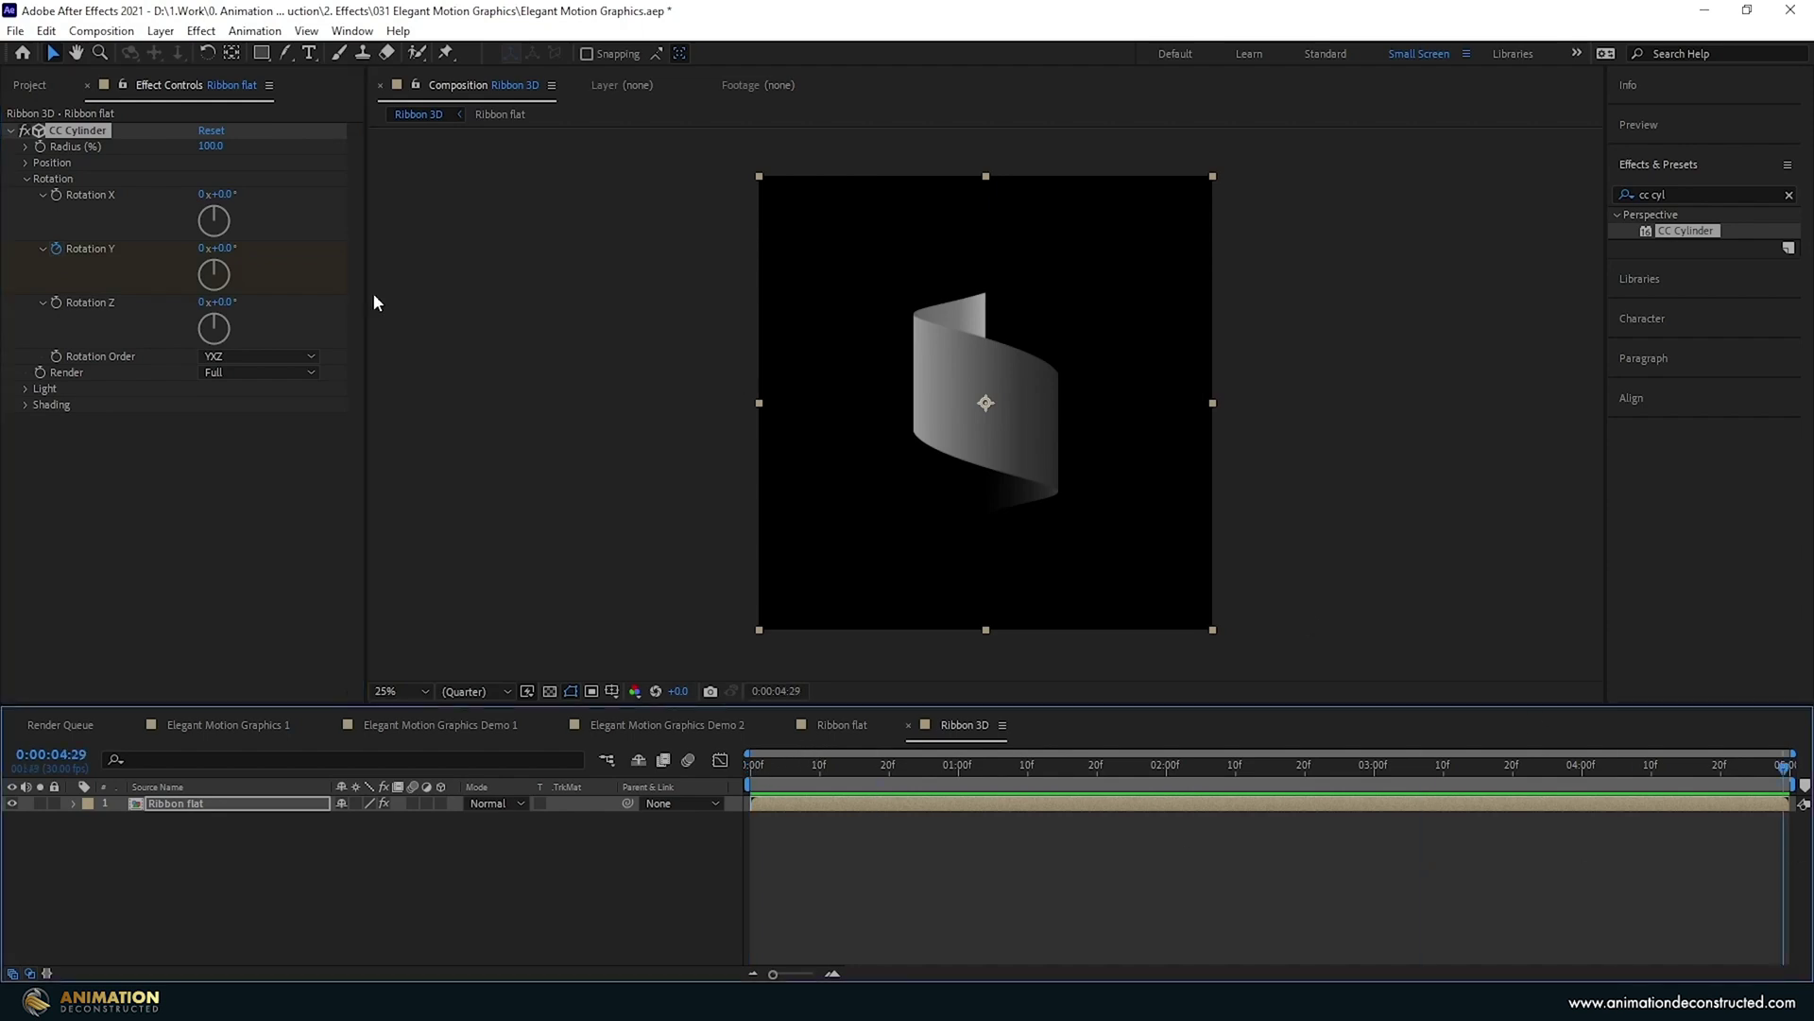
pyautogui.click(206, 247)
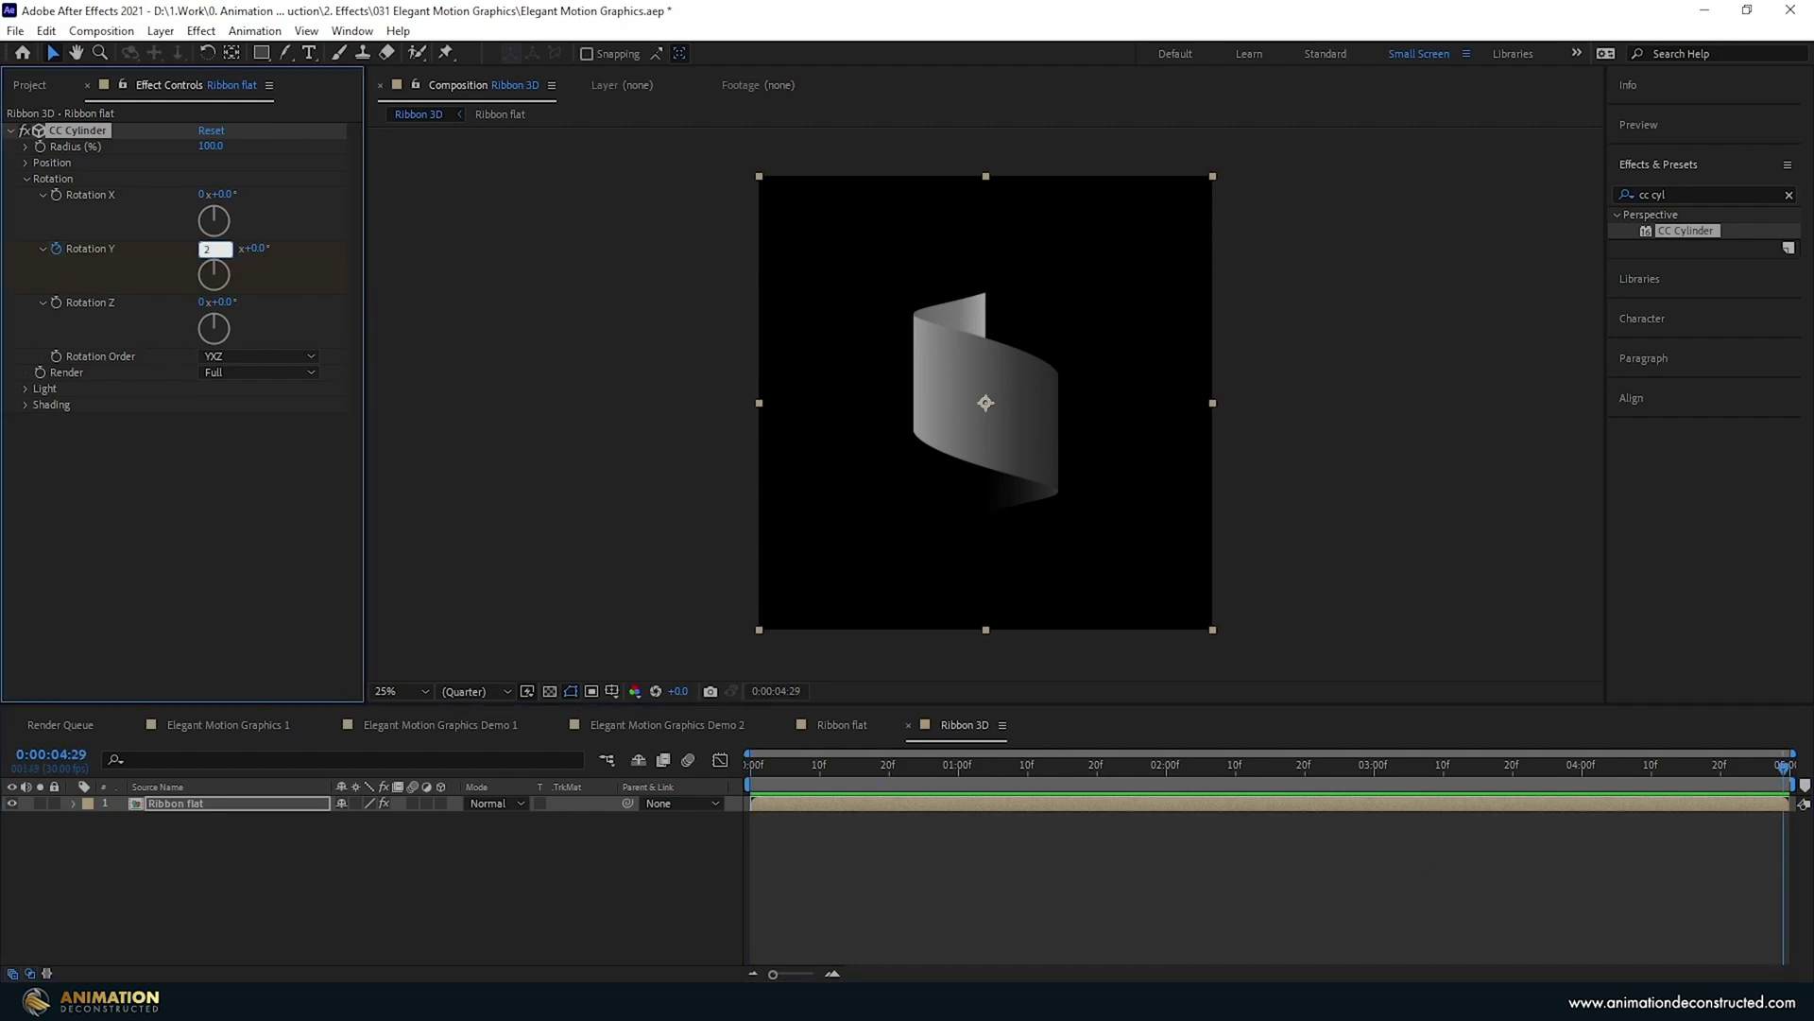
pyautogui.press('Return')
pyautogui.moveTo(1579, 767); pyautogui.dragTo(1217, 794)
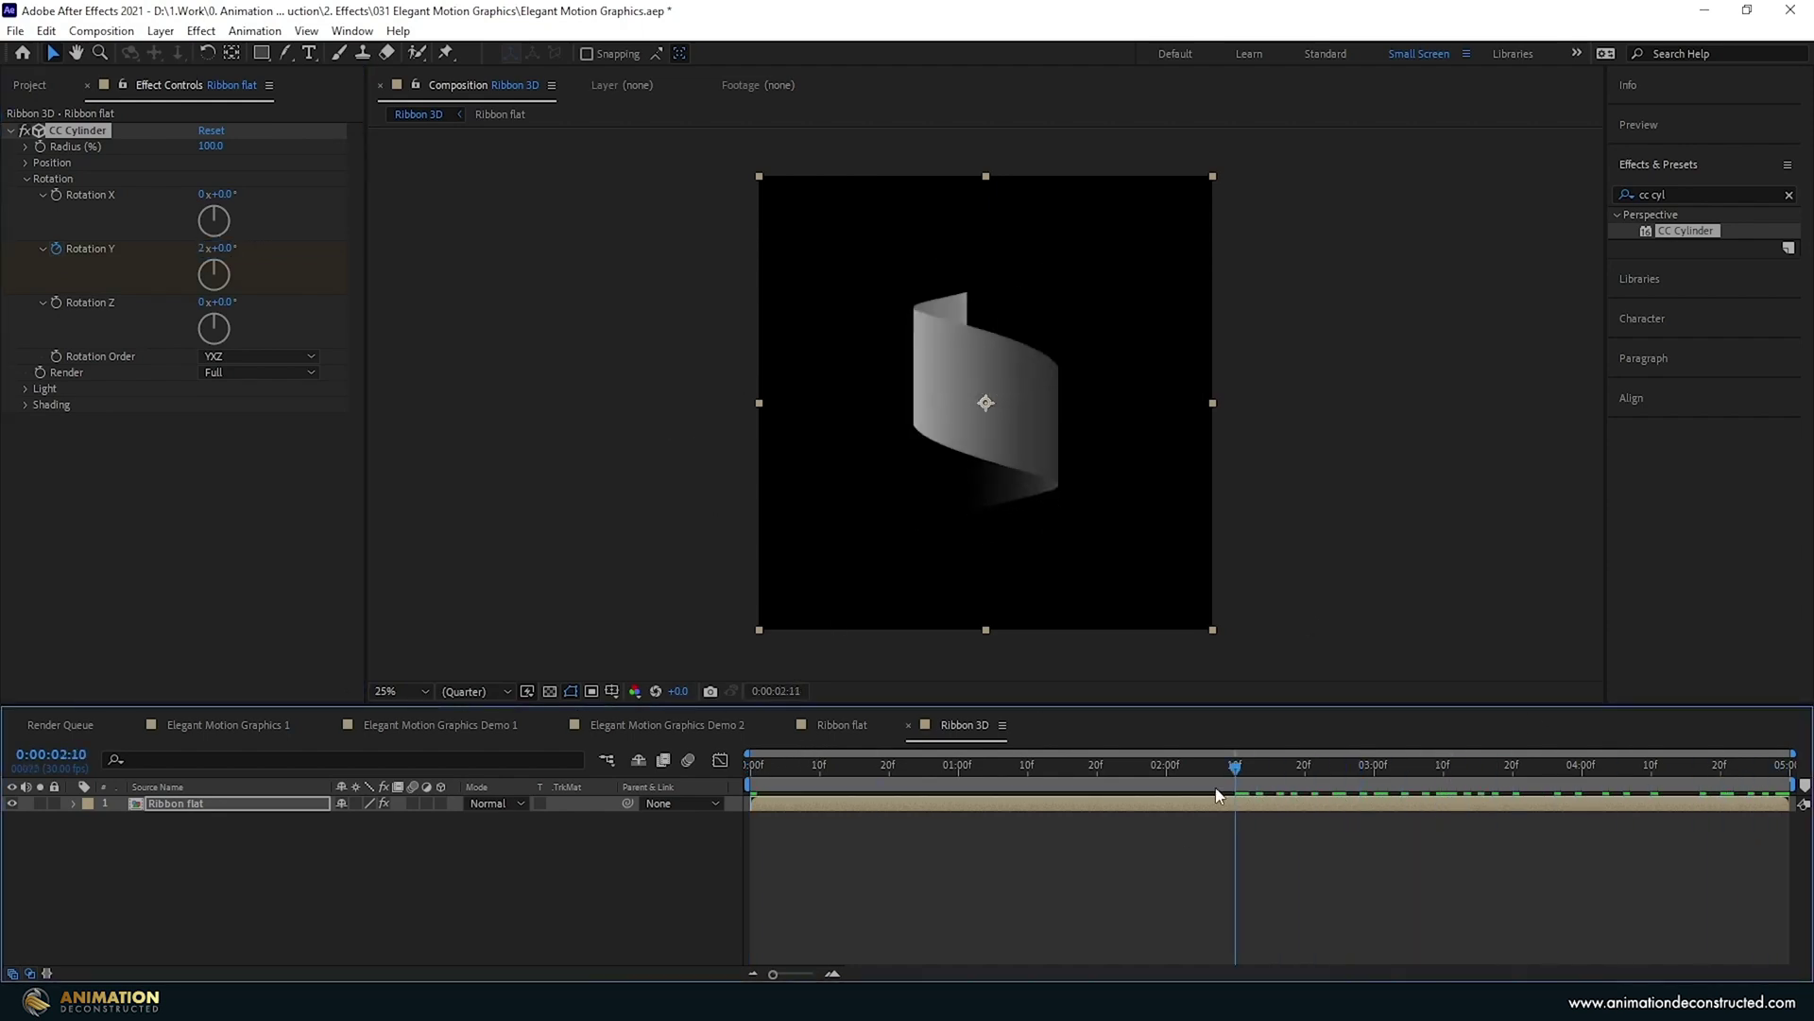
pyautogui.press('Home')
pyautogui.click(25, 178)
# Duplicate the Ribbon flat layer and set the upper copy's CC Cylinder to render Outside only.
pyautogui.click(205, 804)
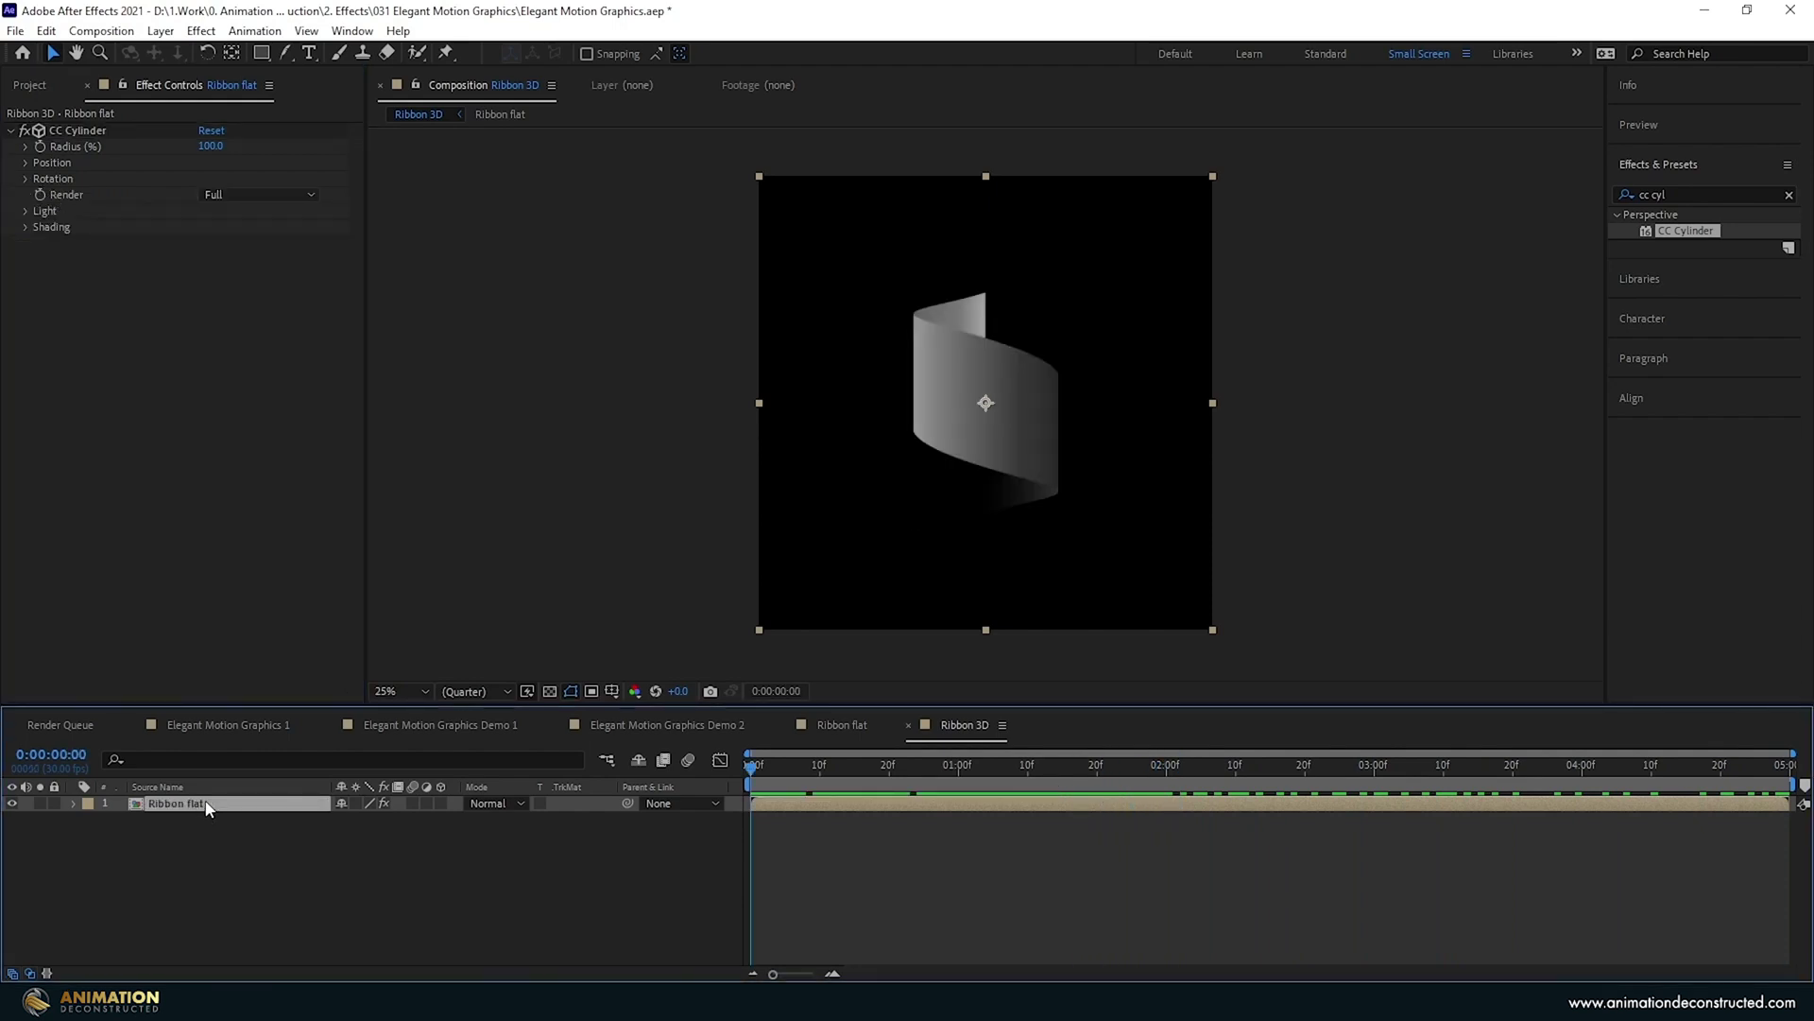
pyautogui.hotkey('ctrl', 'd')
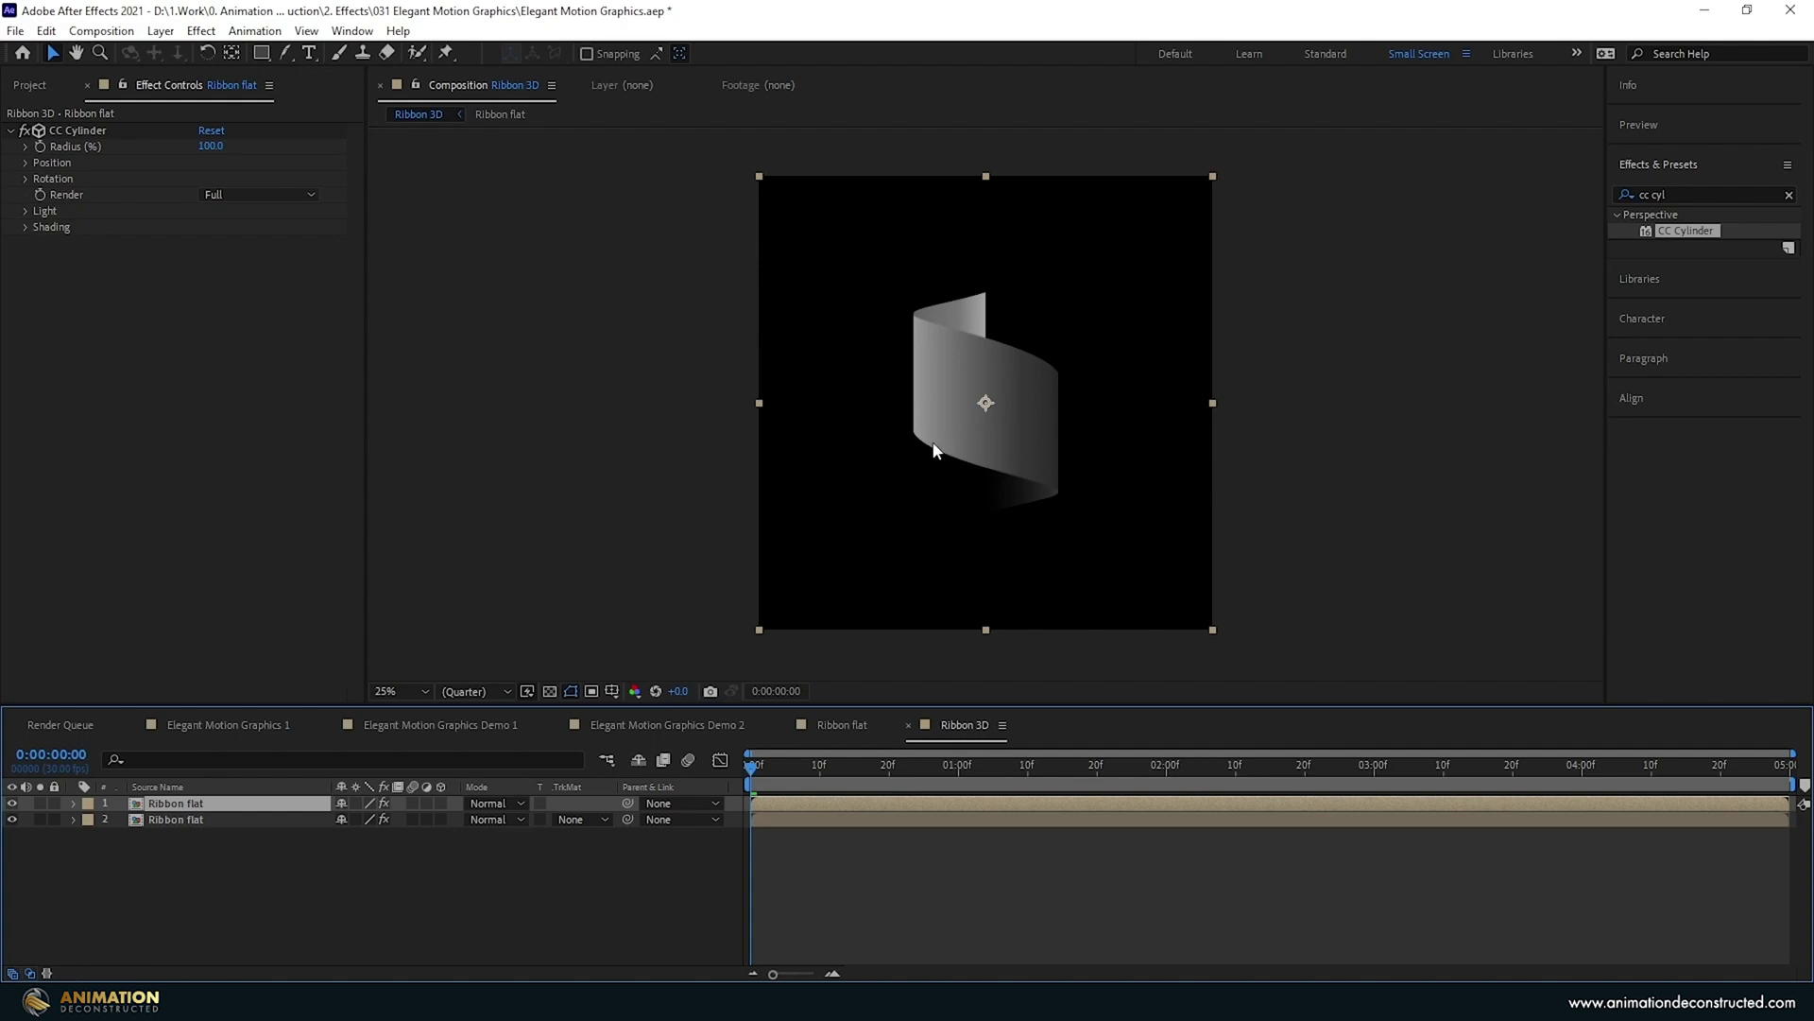
pyautogui.click(20, 225)
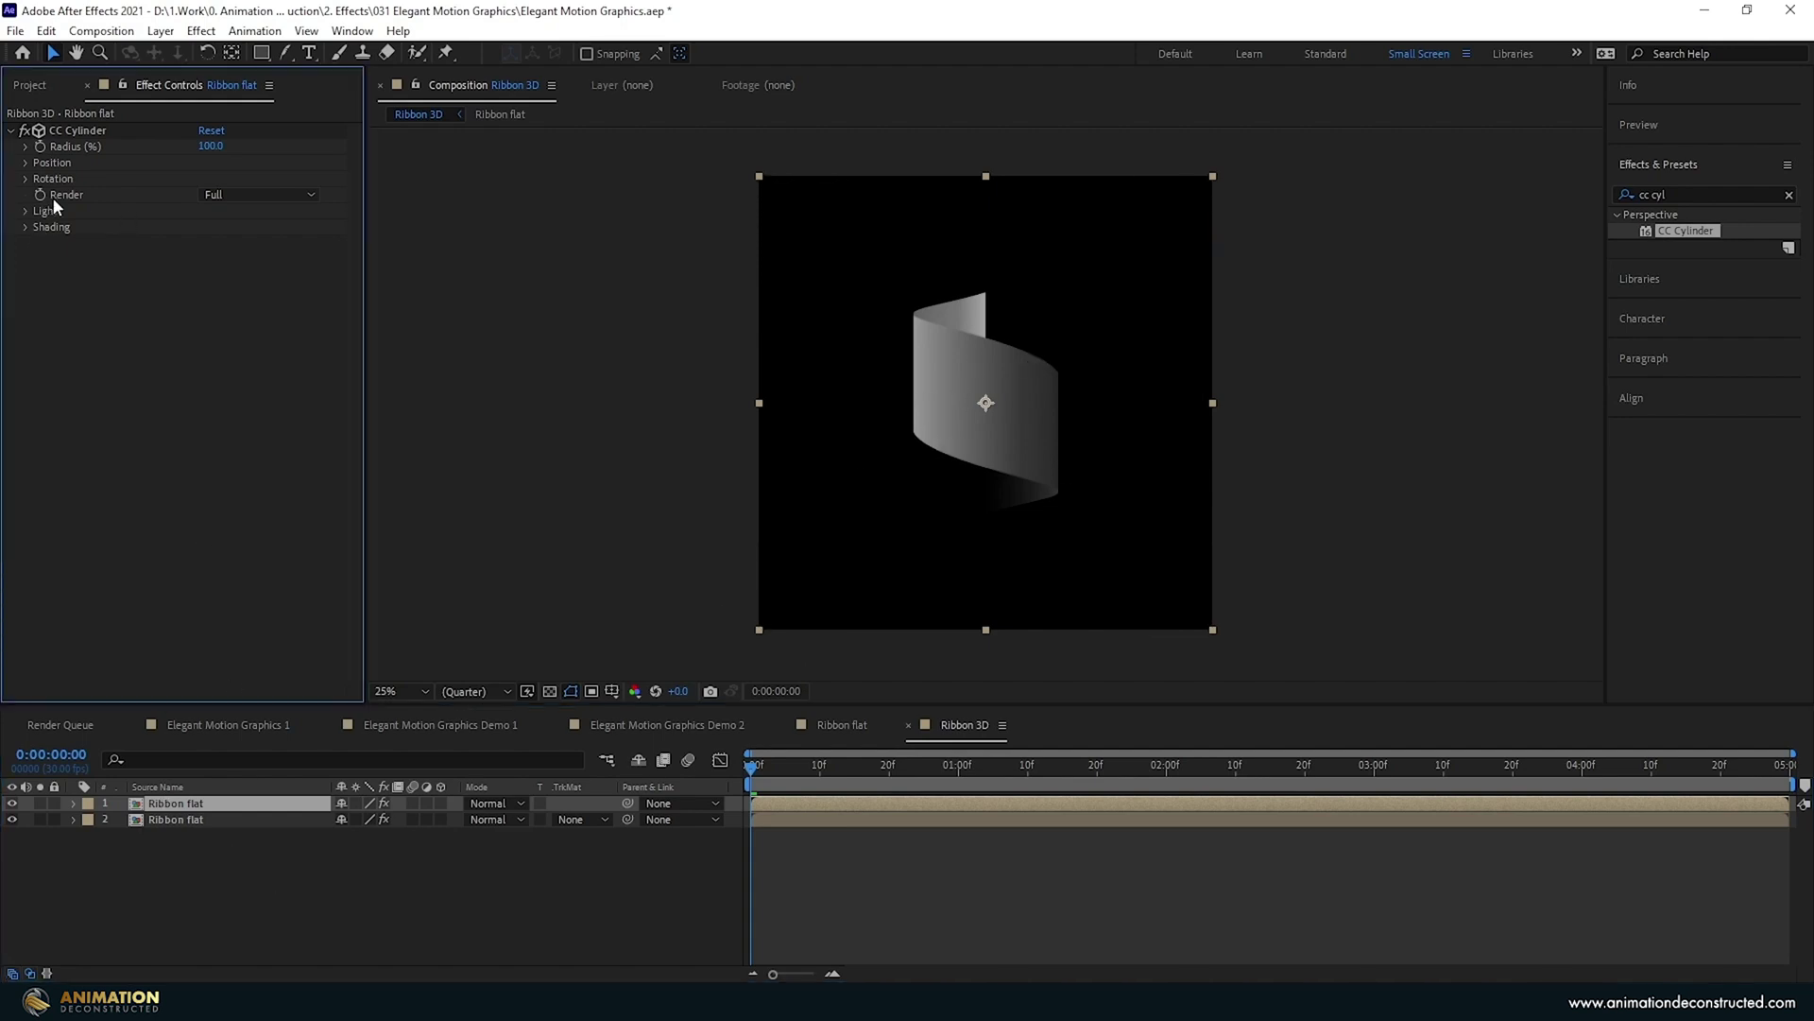
pyautogui.click(234, 198)
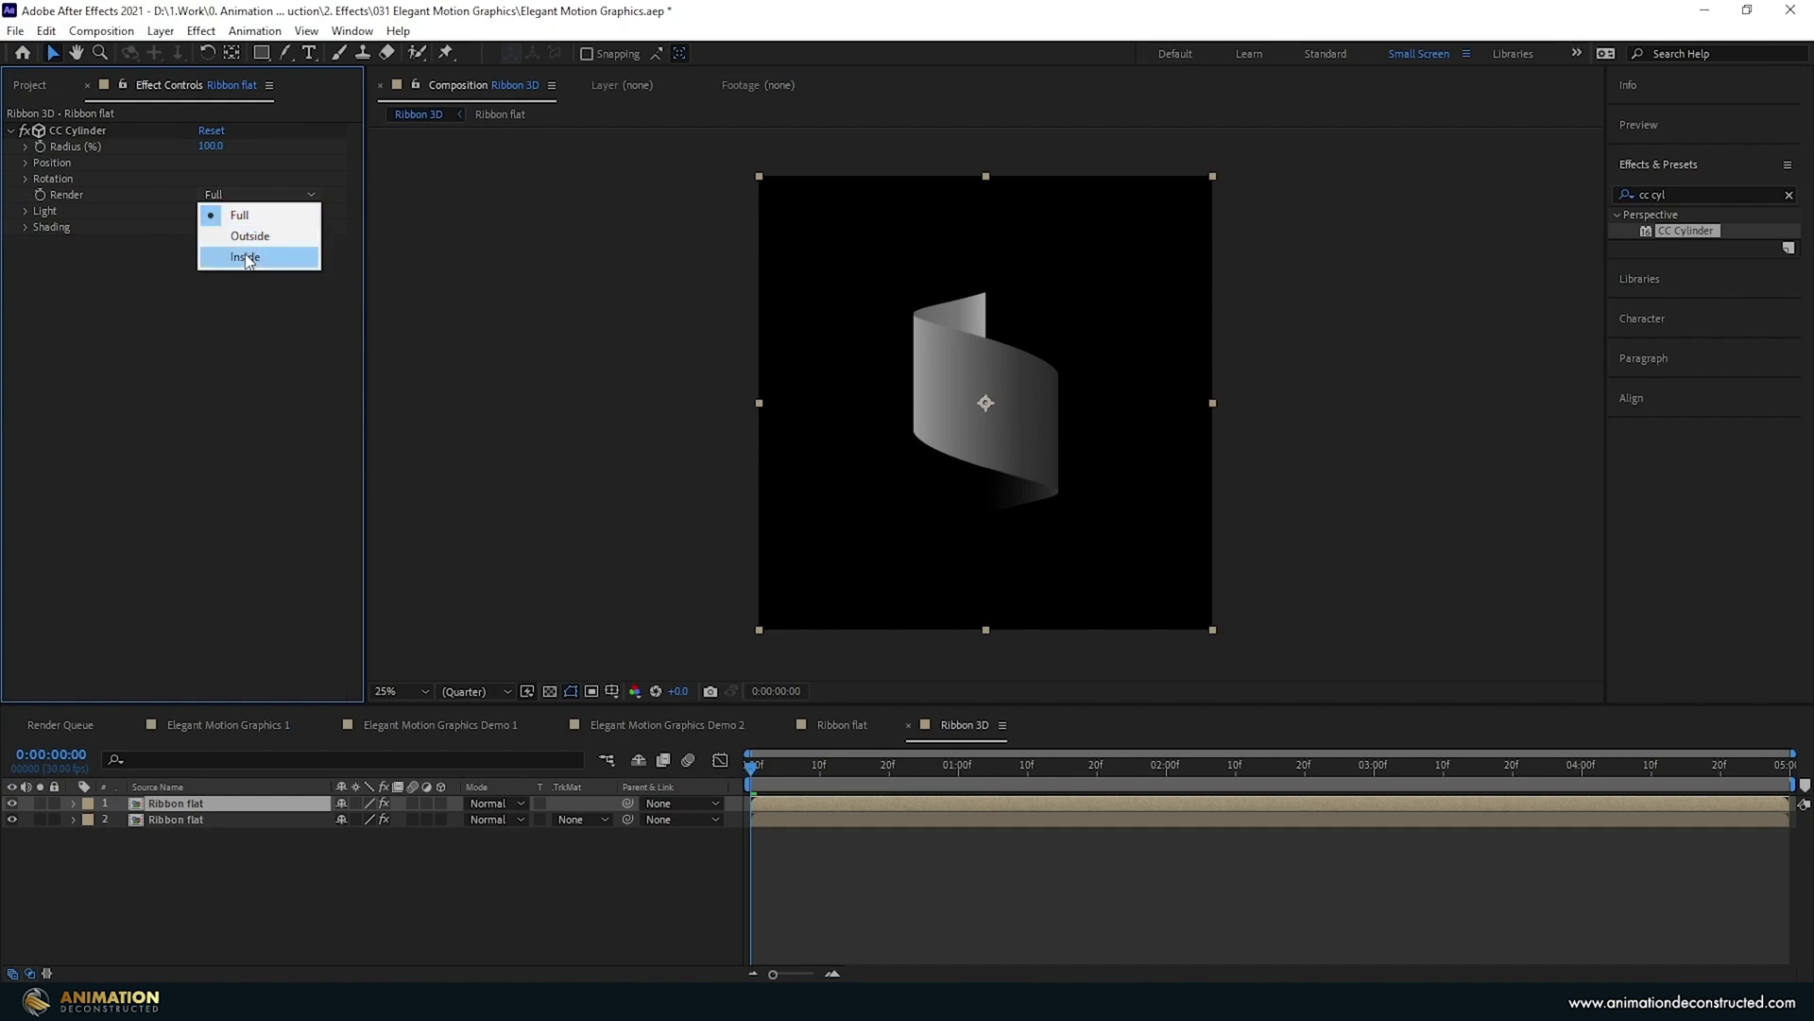
pyautogui.click(249, 235)
# Solo the upper Ribbon flat layer to check it at 0:00:01:14, set its cylinder Light Height to 55, and end the solo.
pyautogui.click(40, 803)
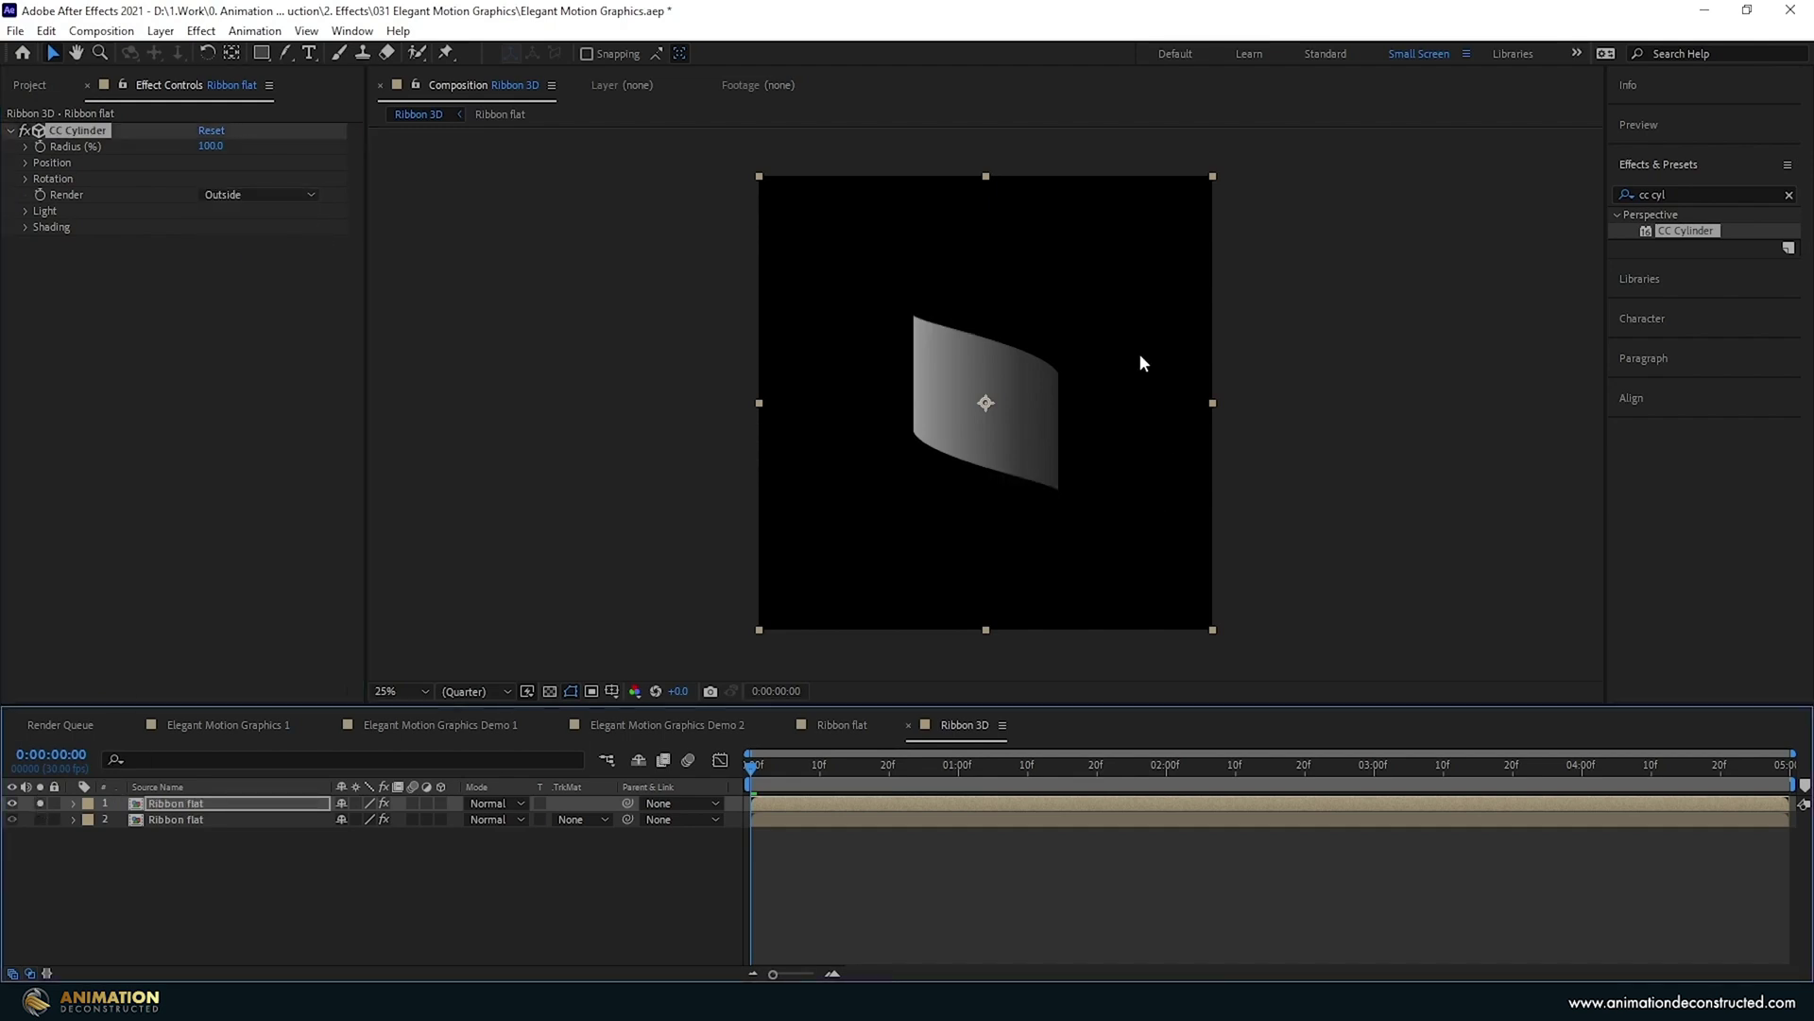
pyautogui.moveTo(756, 773); pyautogui.dragTo(1058, 774)
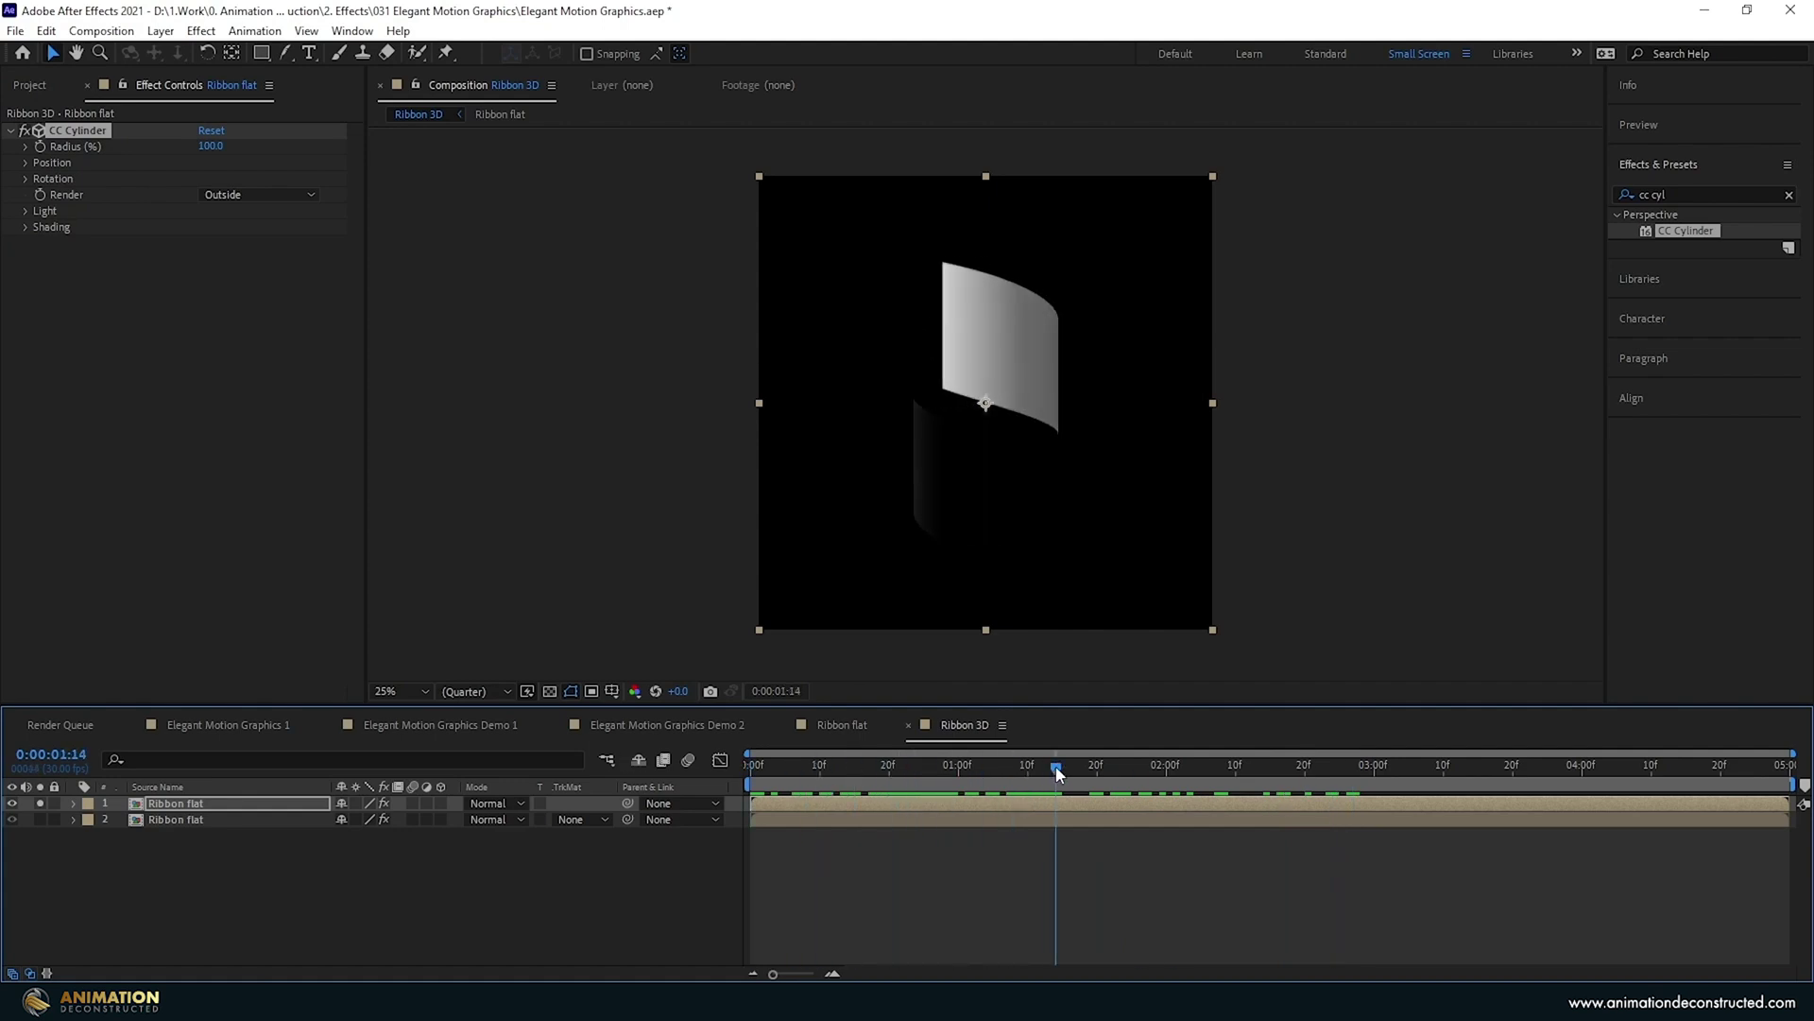
pyautogui.click(26, 211)
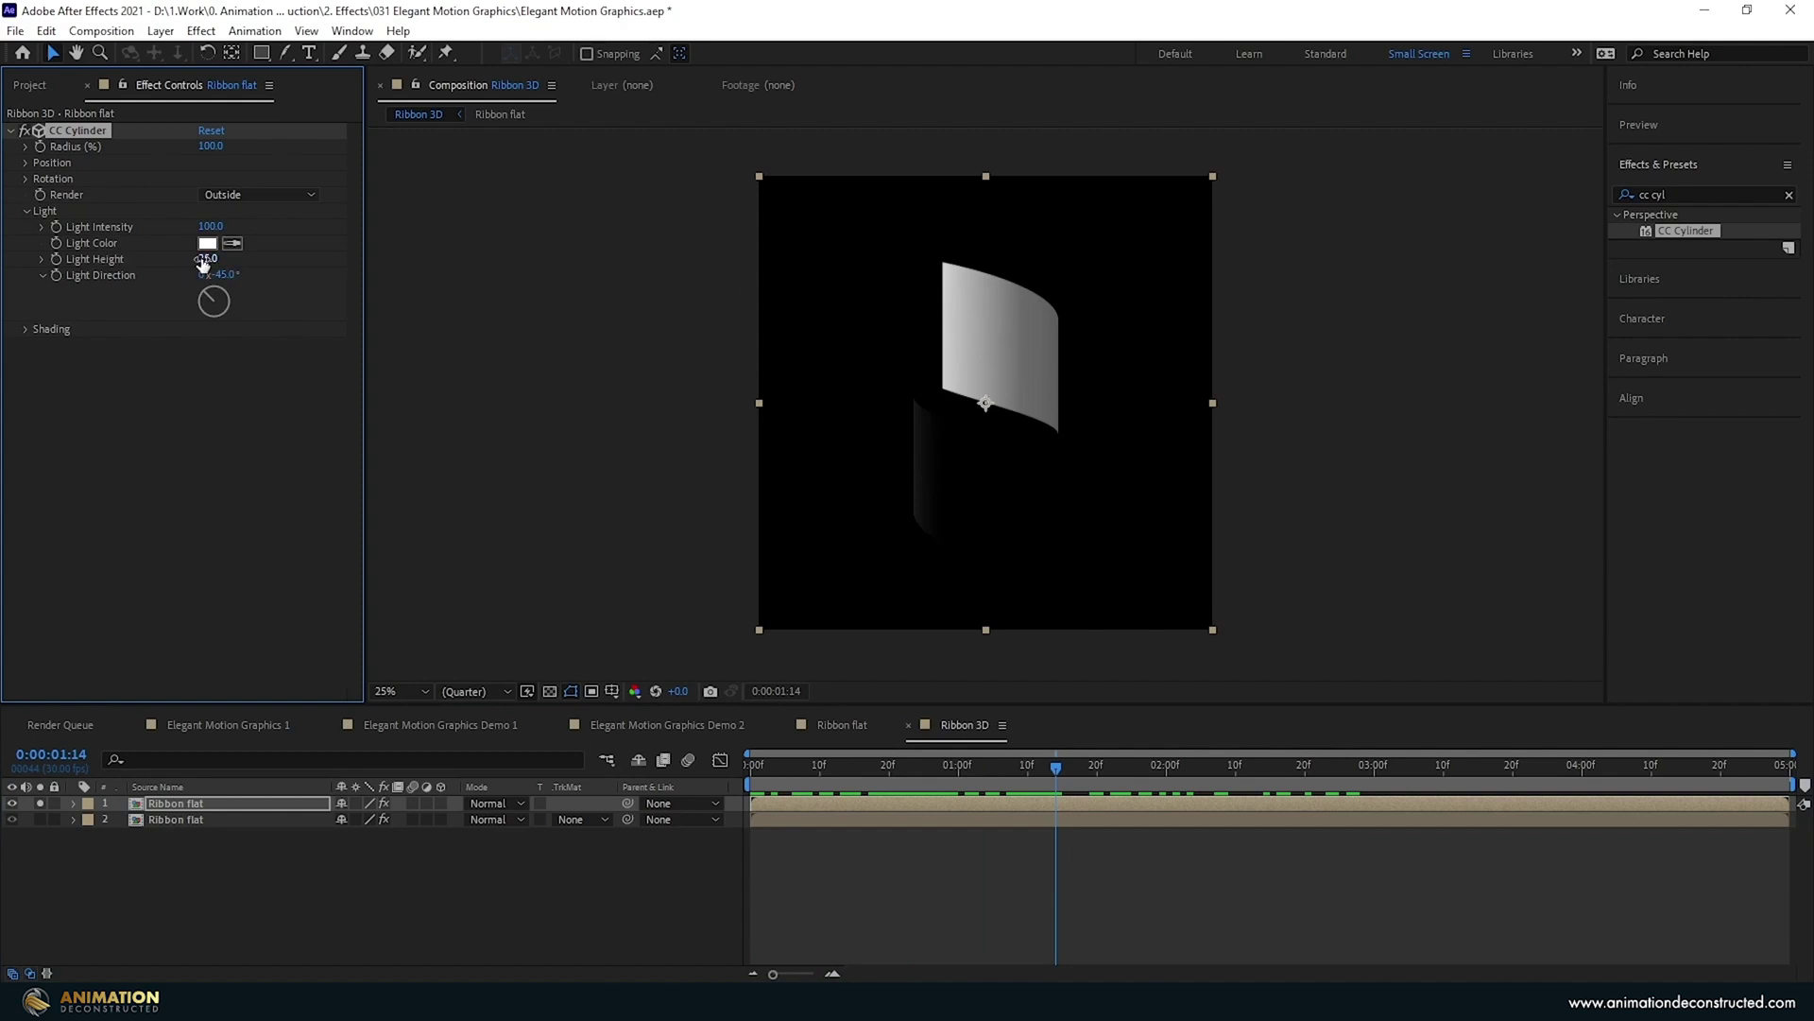
pyautogui.moveTo(202, 265); pyautogui.dragTo(247, 262)
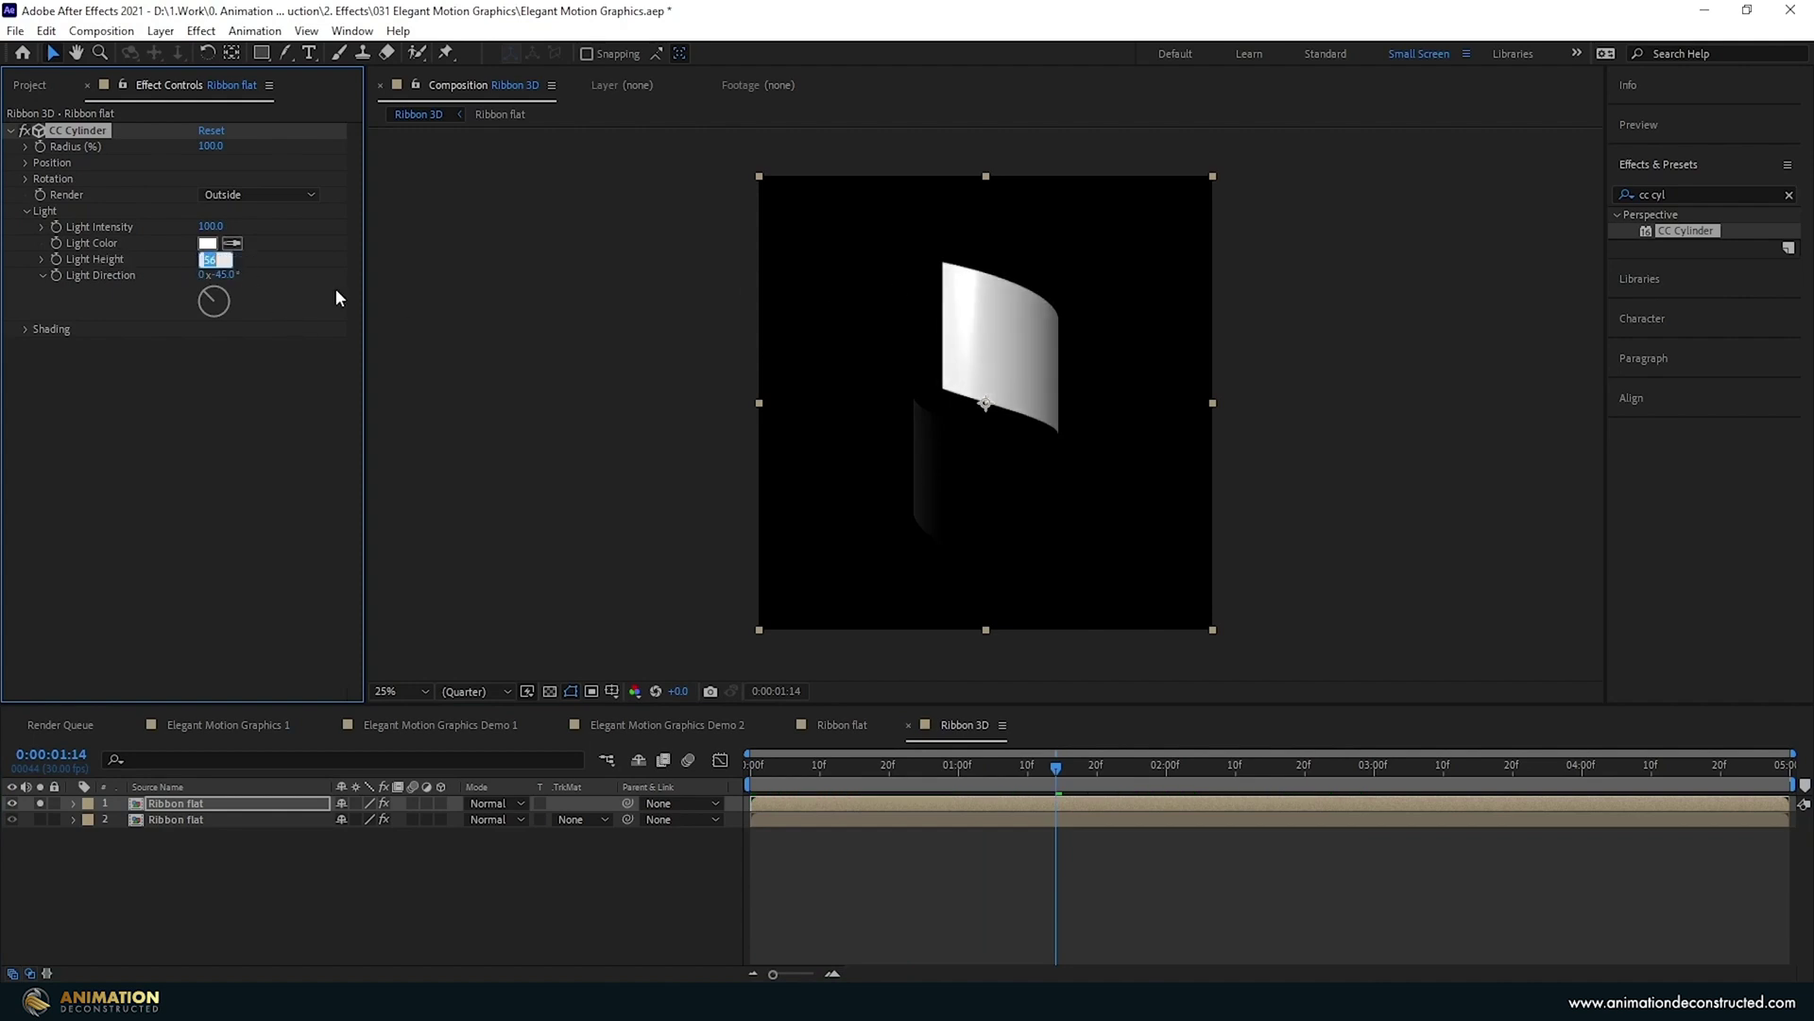
pyautogui.write('55')
pyautogui.press('Return')
pyautogui.click(40, 802)
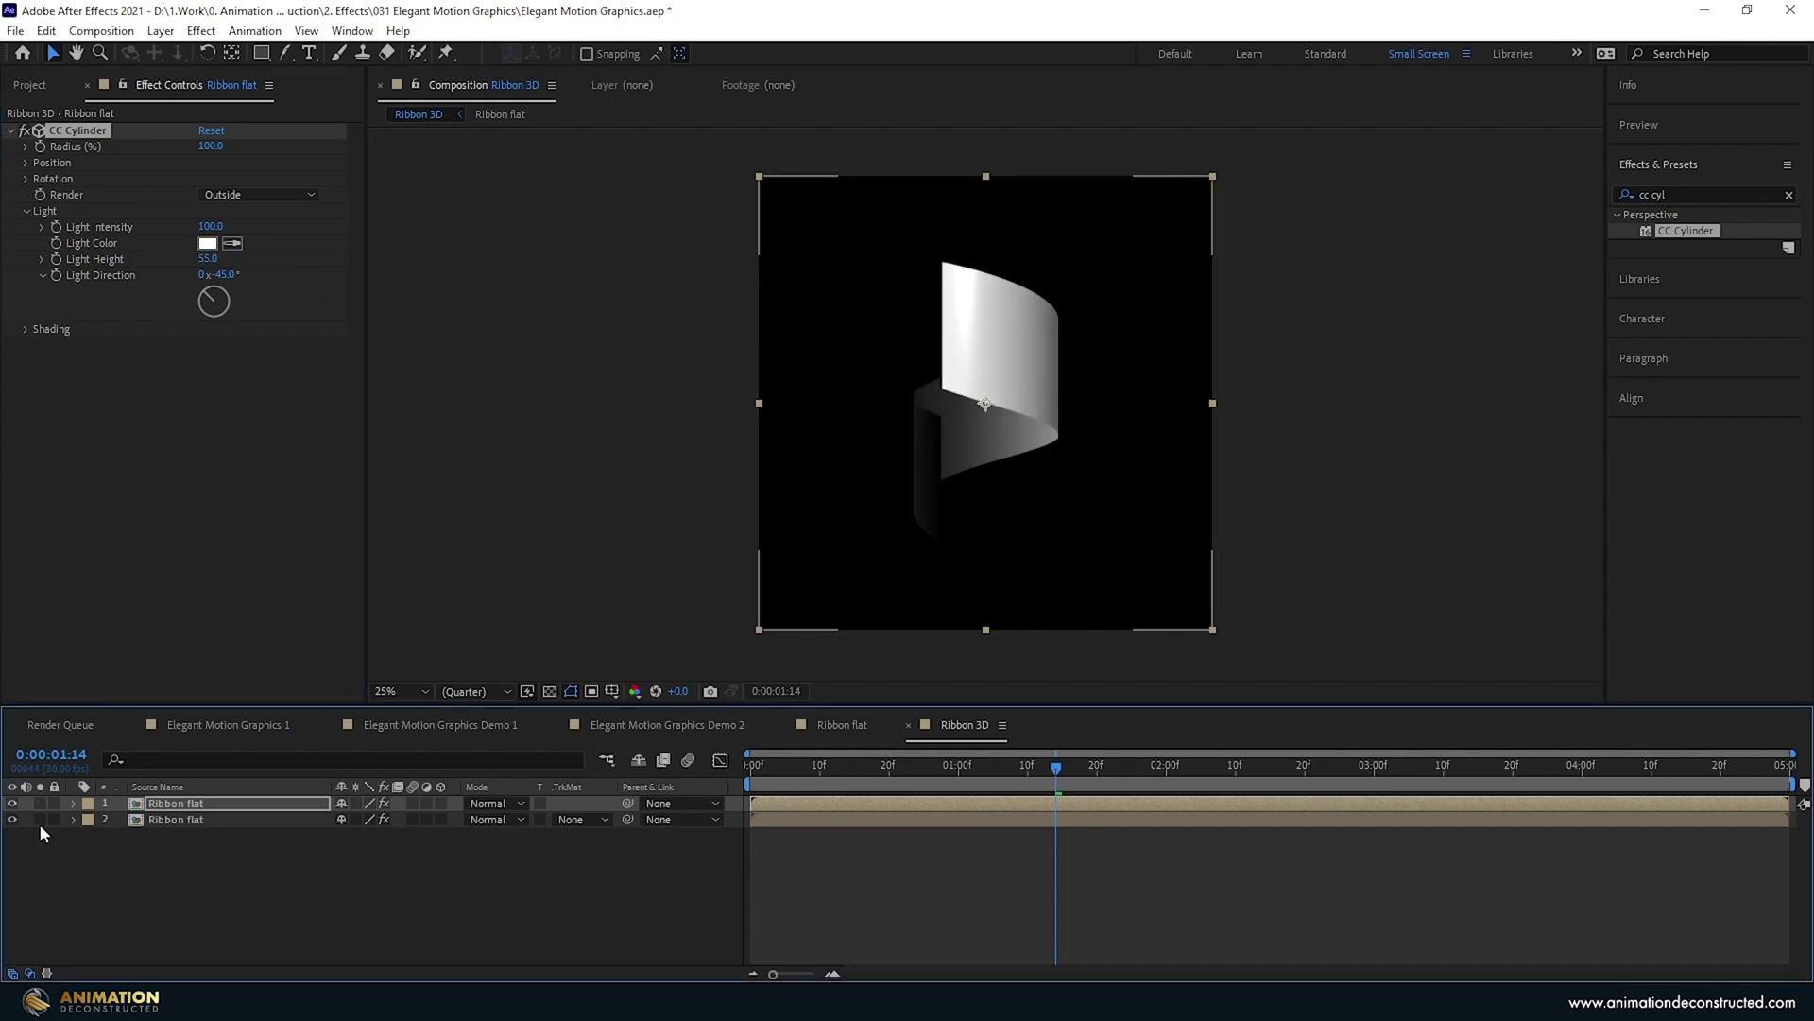
# Set the lower Ribbon flat layer's CC Cylinder to render Inside, and reduce that layer's opacity to 20%.
pyautogui.click(136, 820)
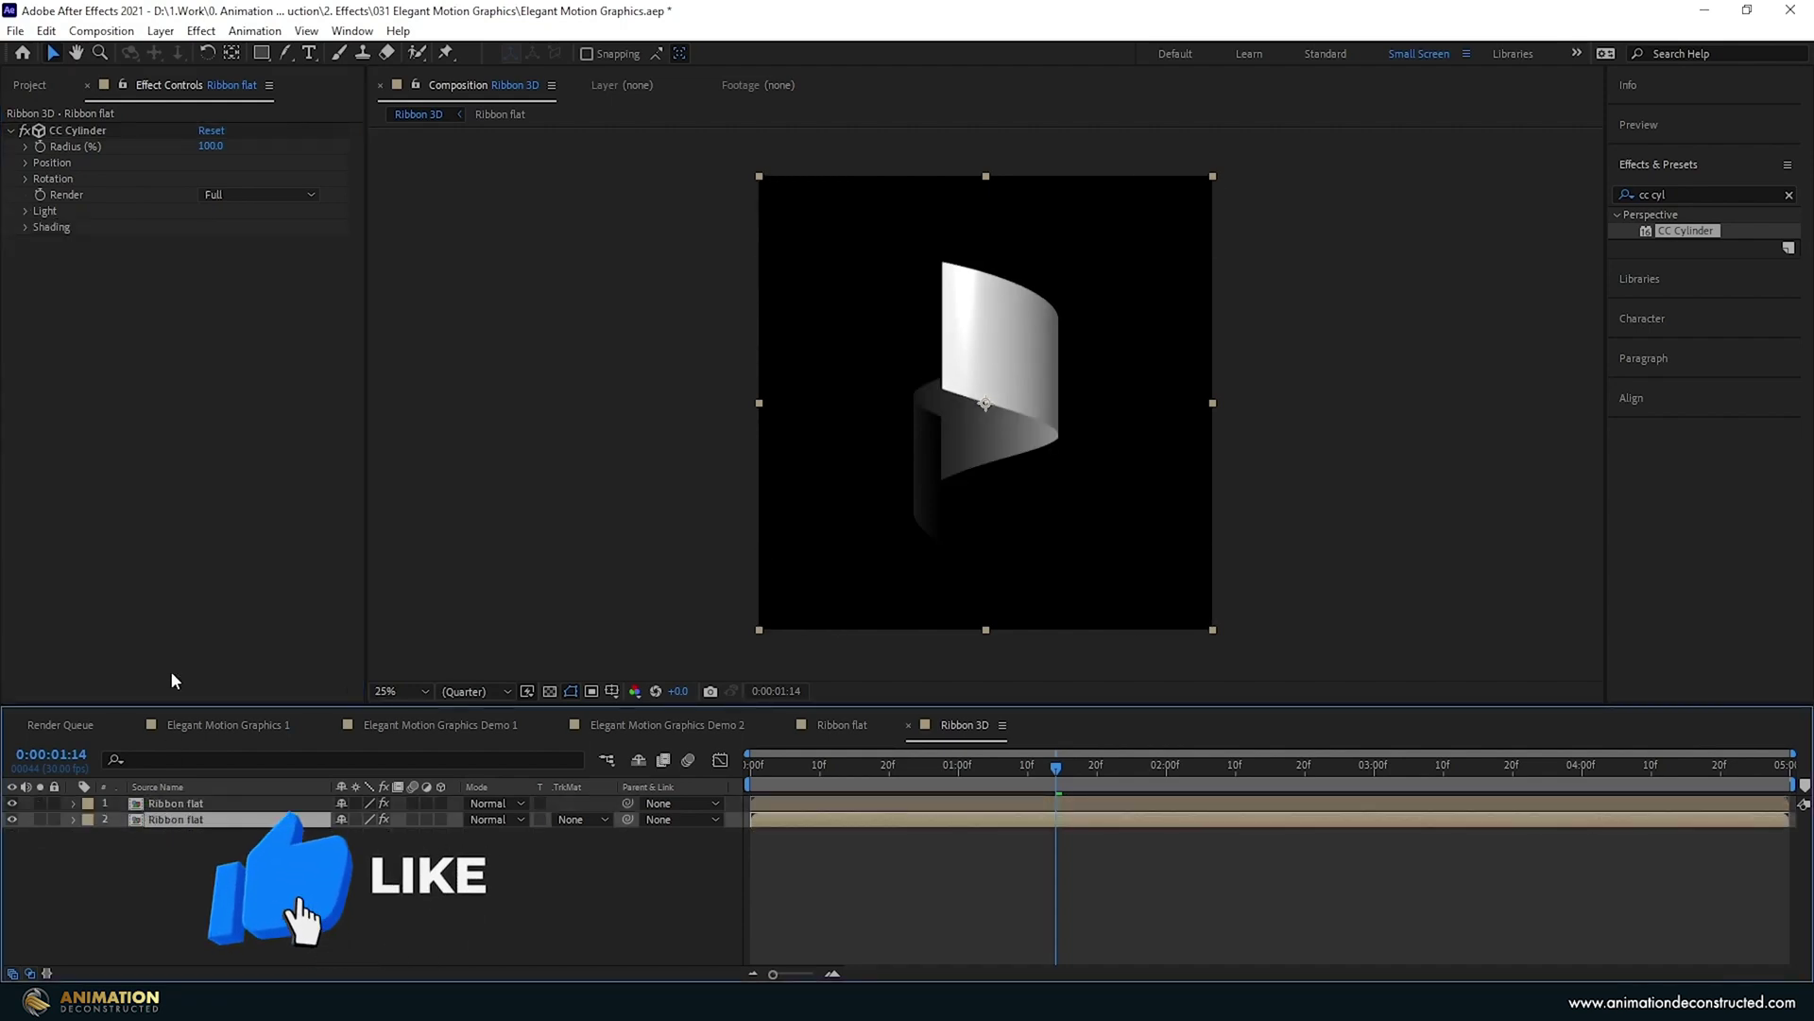
pyautogui.click(260, 195)
pyautogui.click(265, 236)
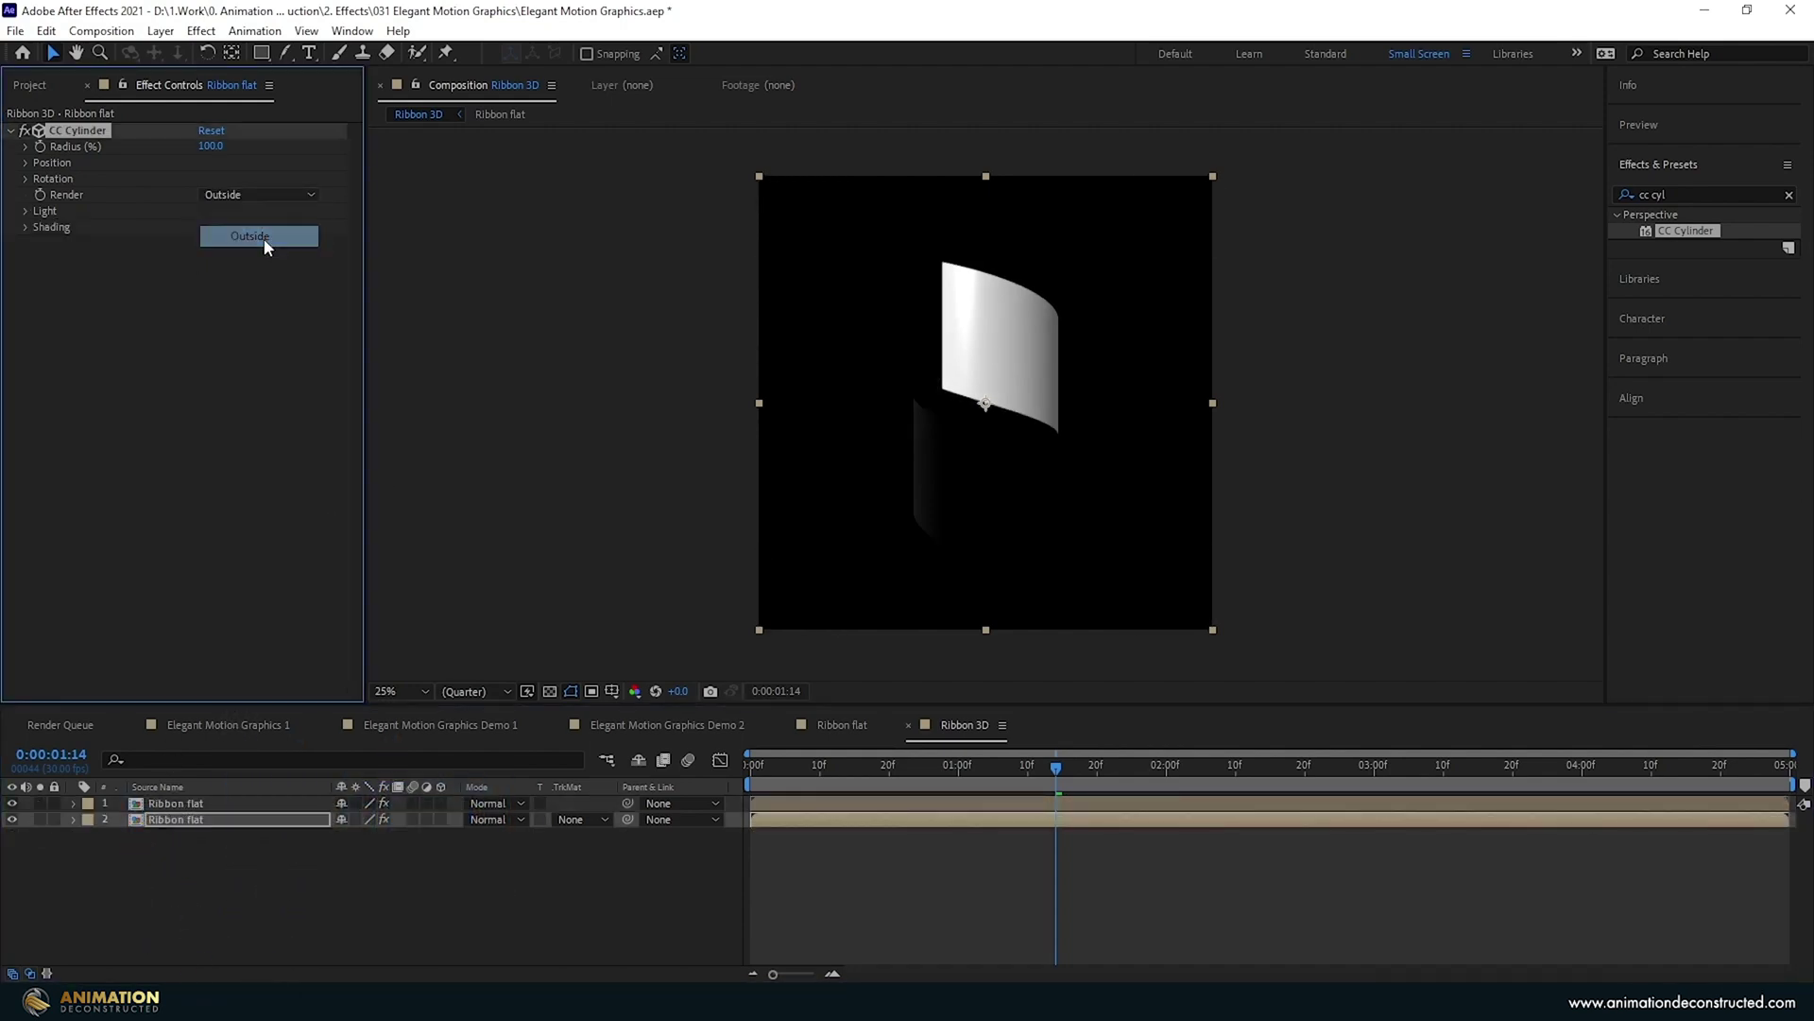
pyautogui.click(264, 250)
pyautogui.press('t')
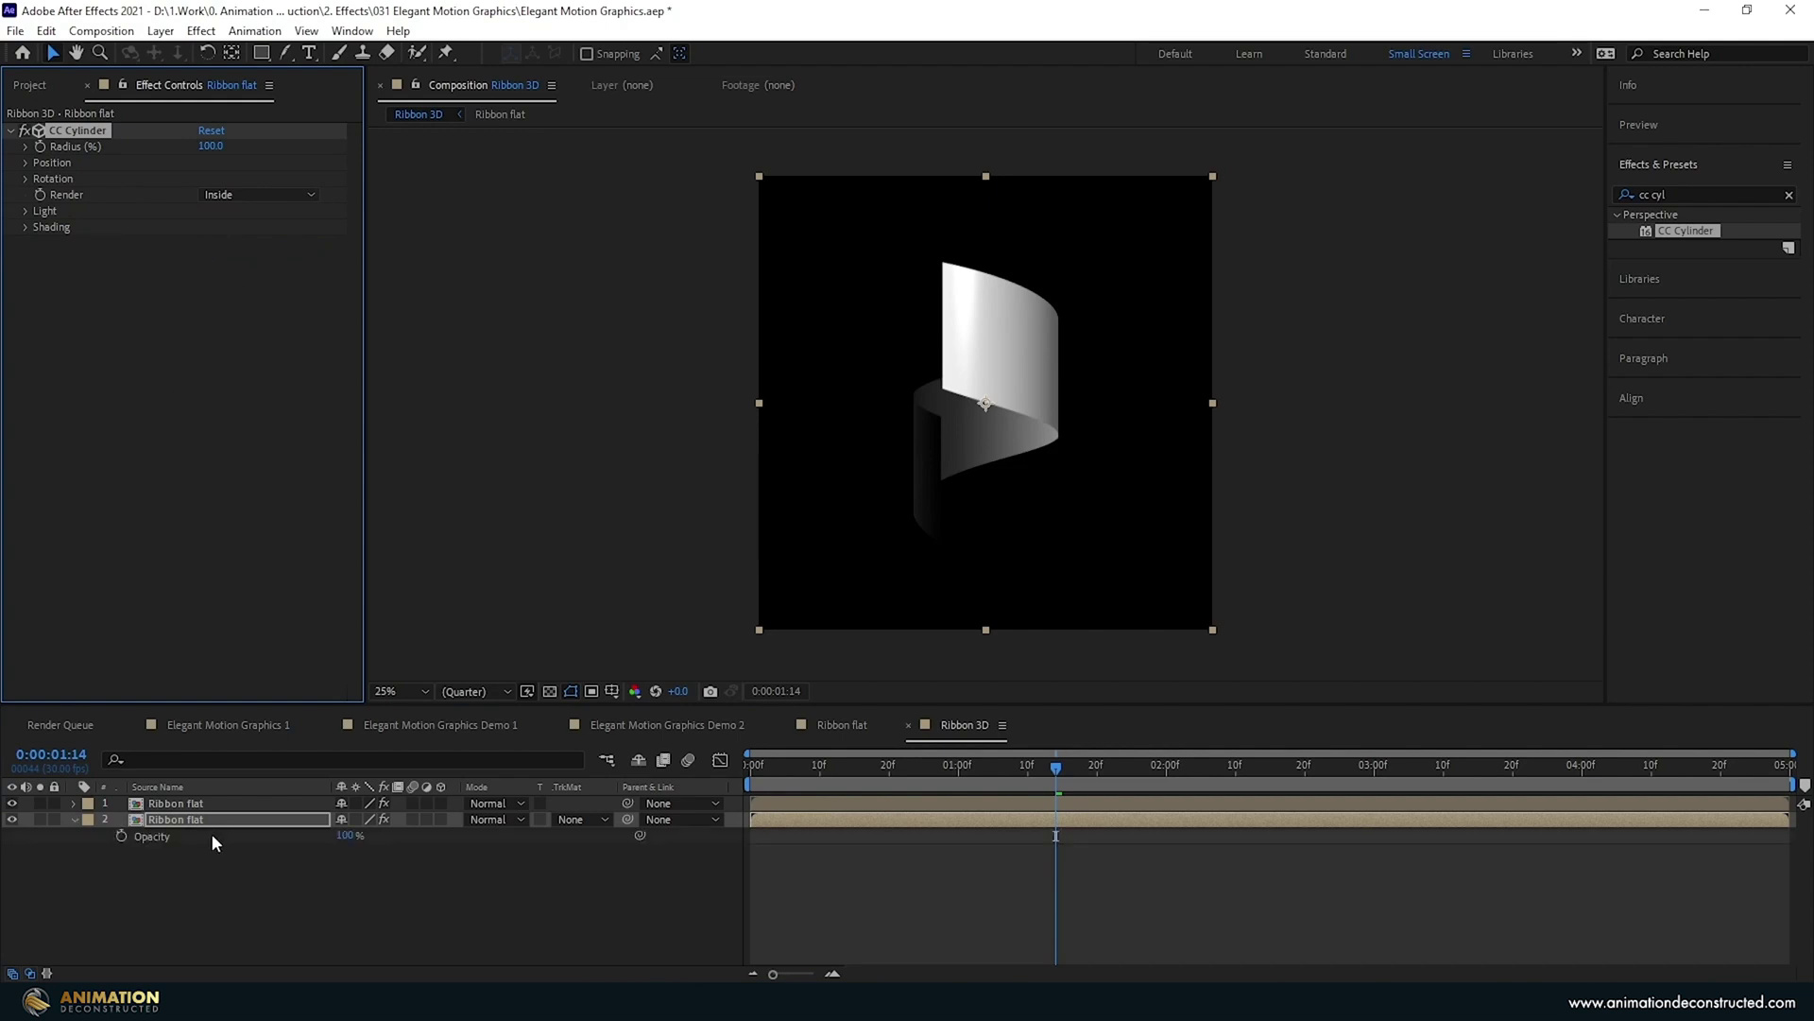
pyautogui.click(350, 835)
pyautogui.write('20')
pyautogui.press('Return')
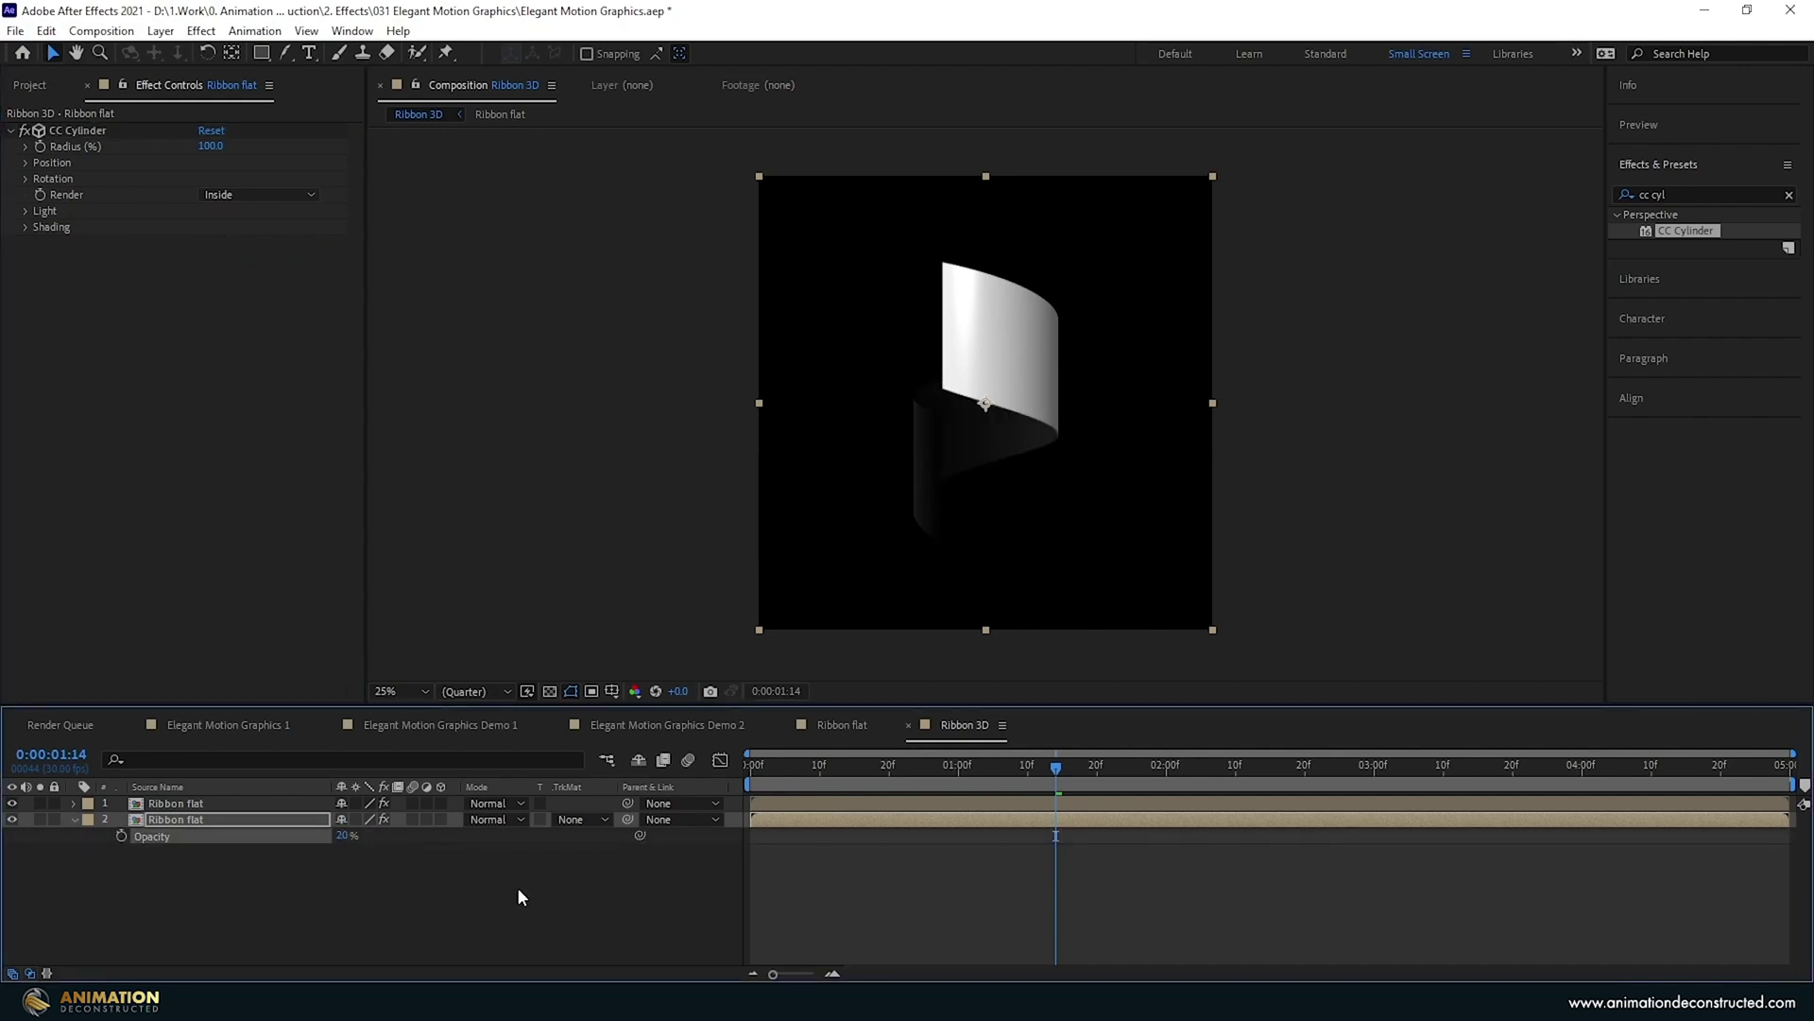
# Close the two ribbon timelines, place Ribbon 3D below the text layers in Elegant Motion Graphics Demo 2, and preview the motion.
pyautogui.click(909, 726)
pyautogui.click(786, 725)
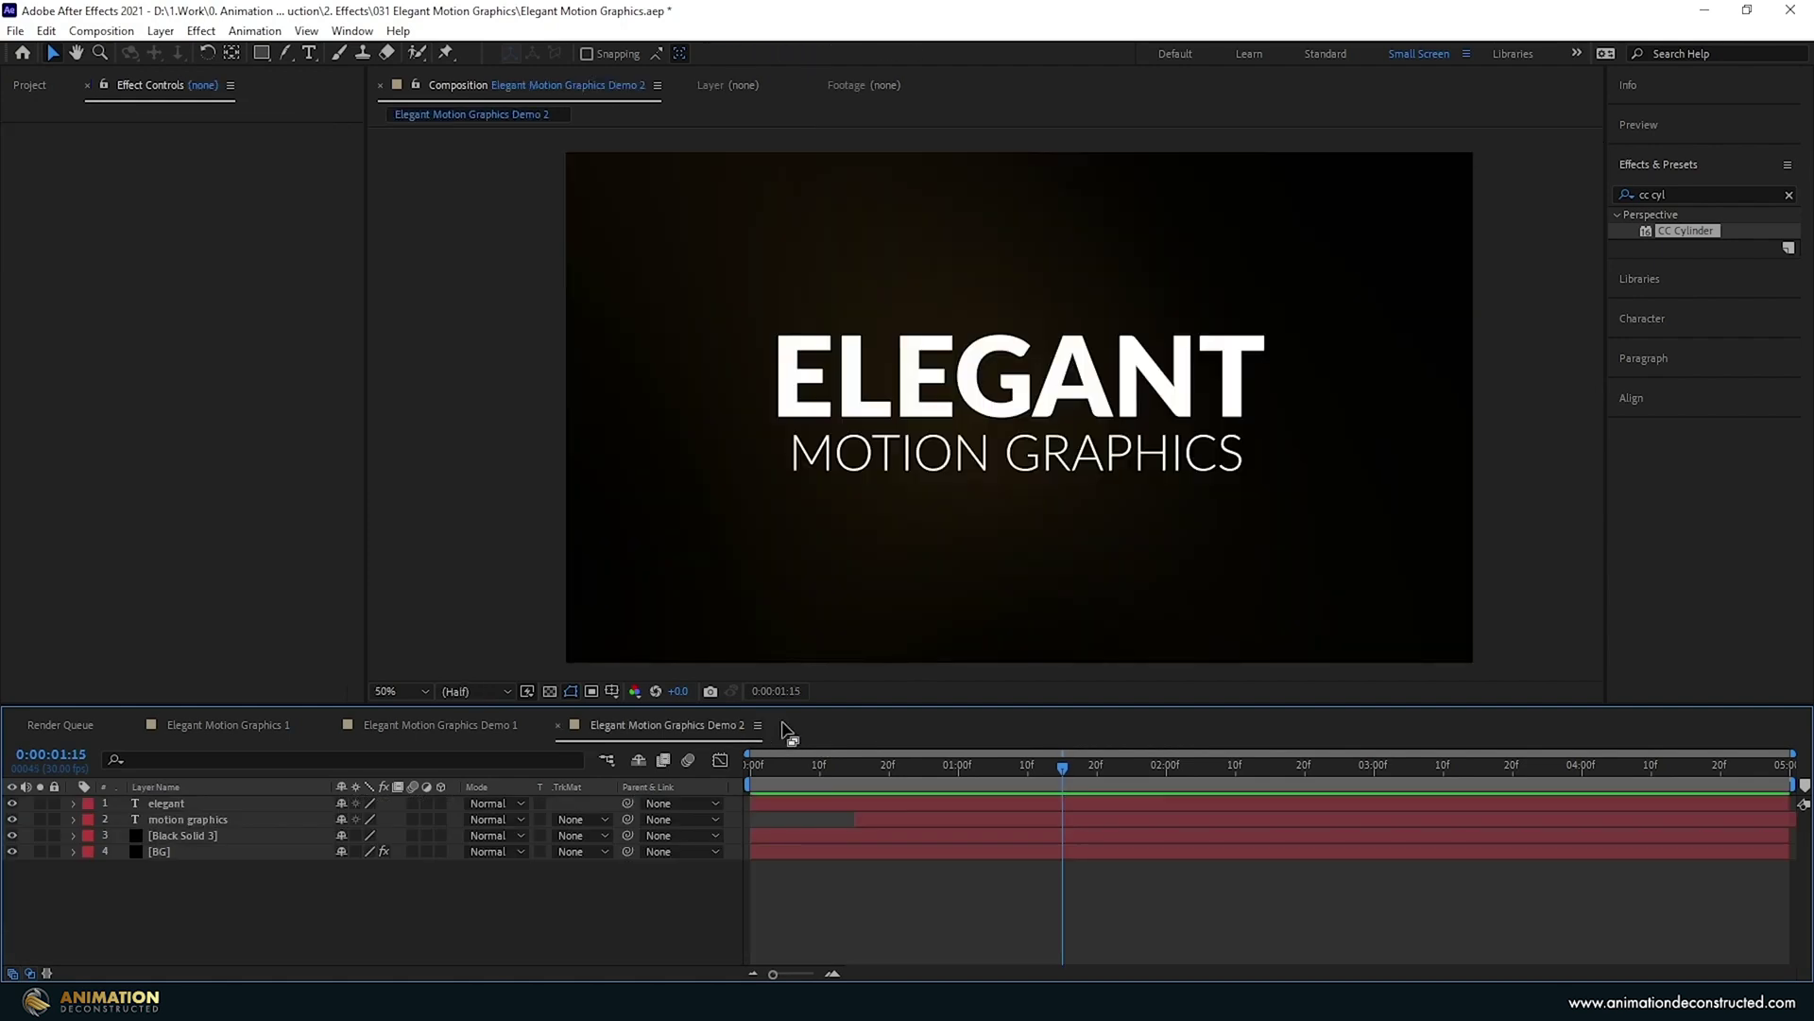
pyautogui.click(30, 86)
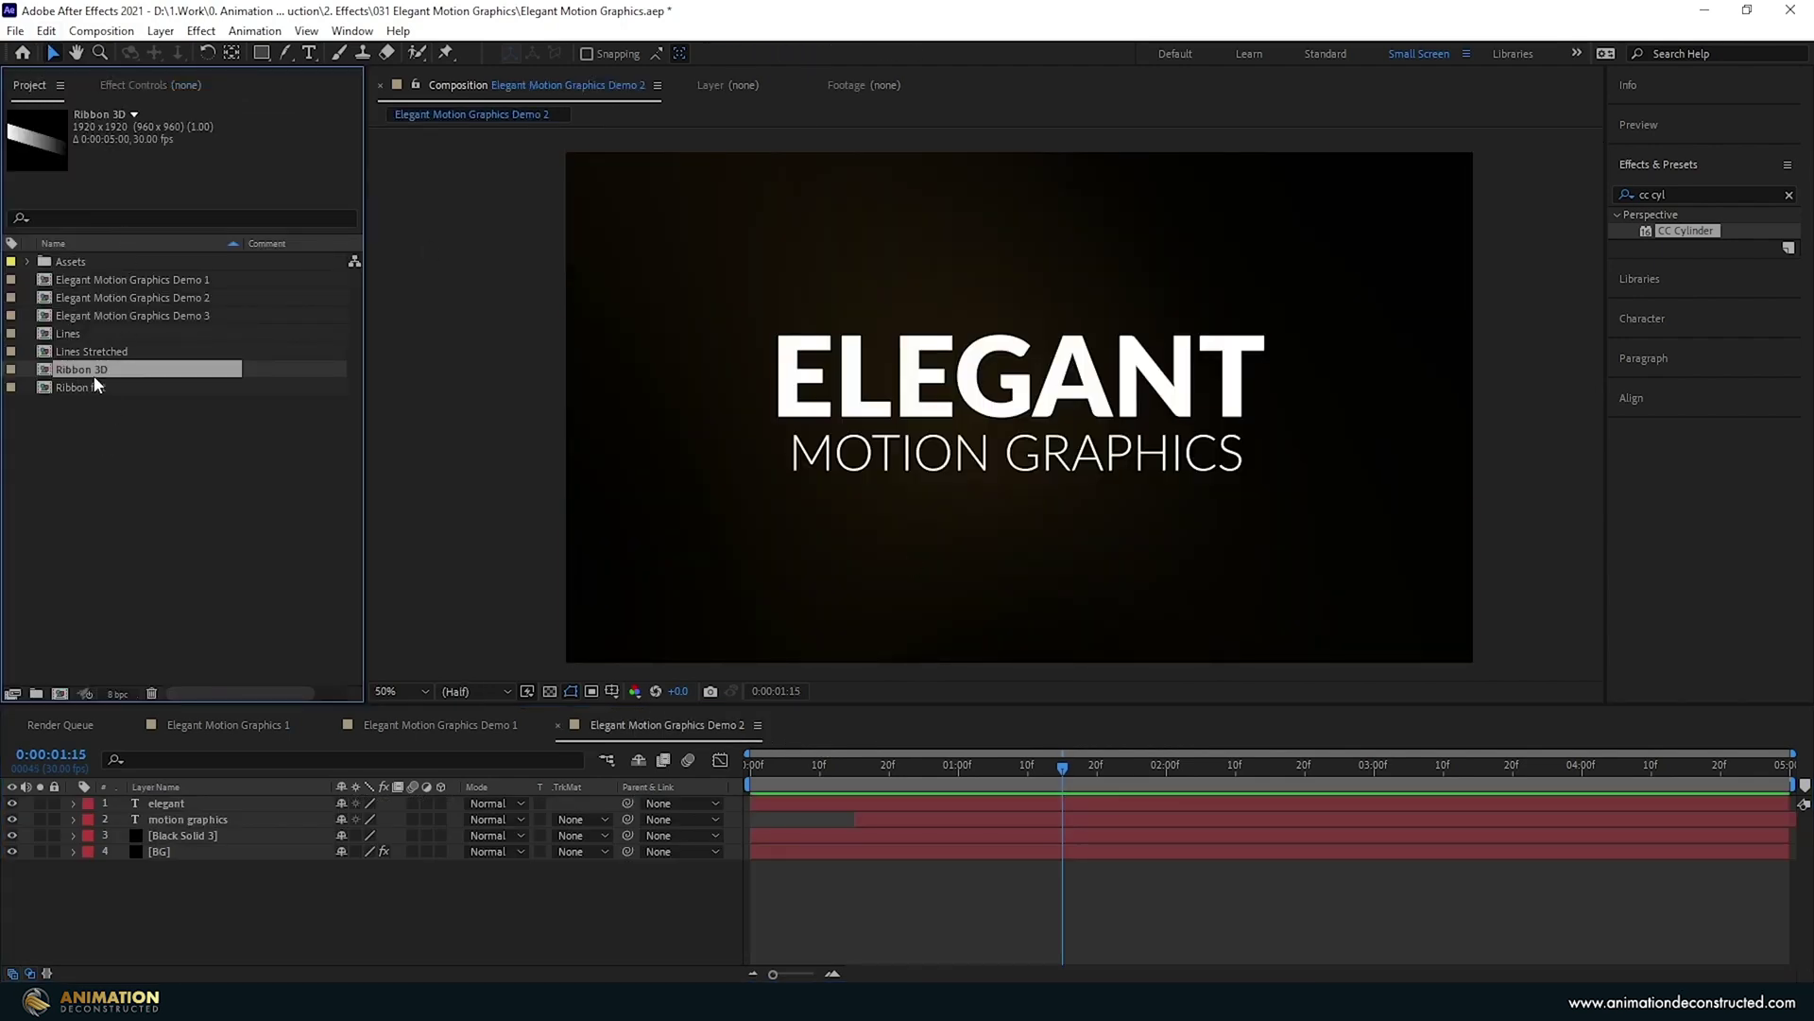
pyautogui.moveTo(81, 371); pyautogui.dragTo(276, 832)
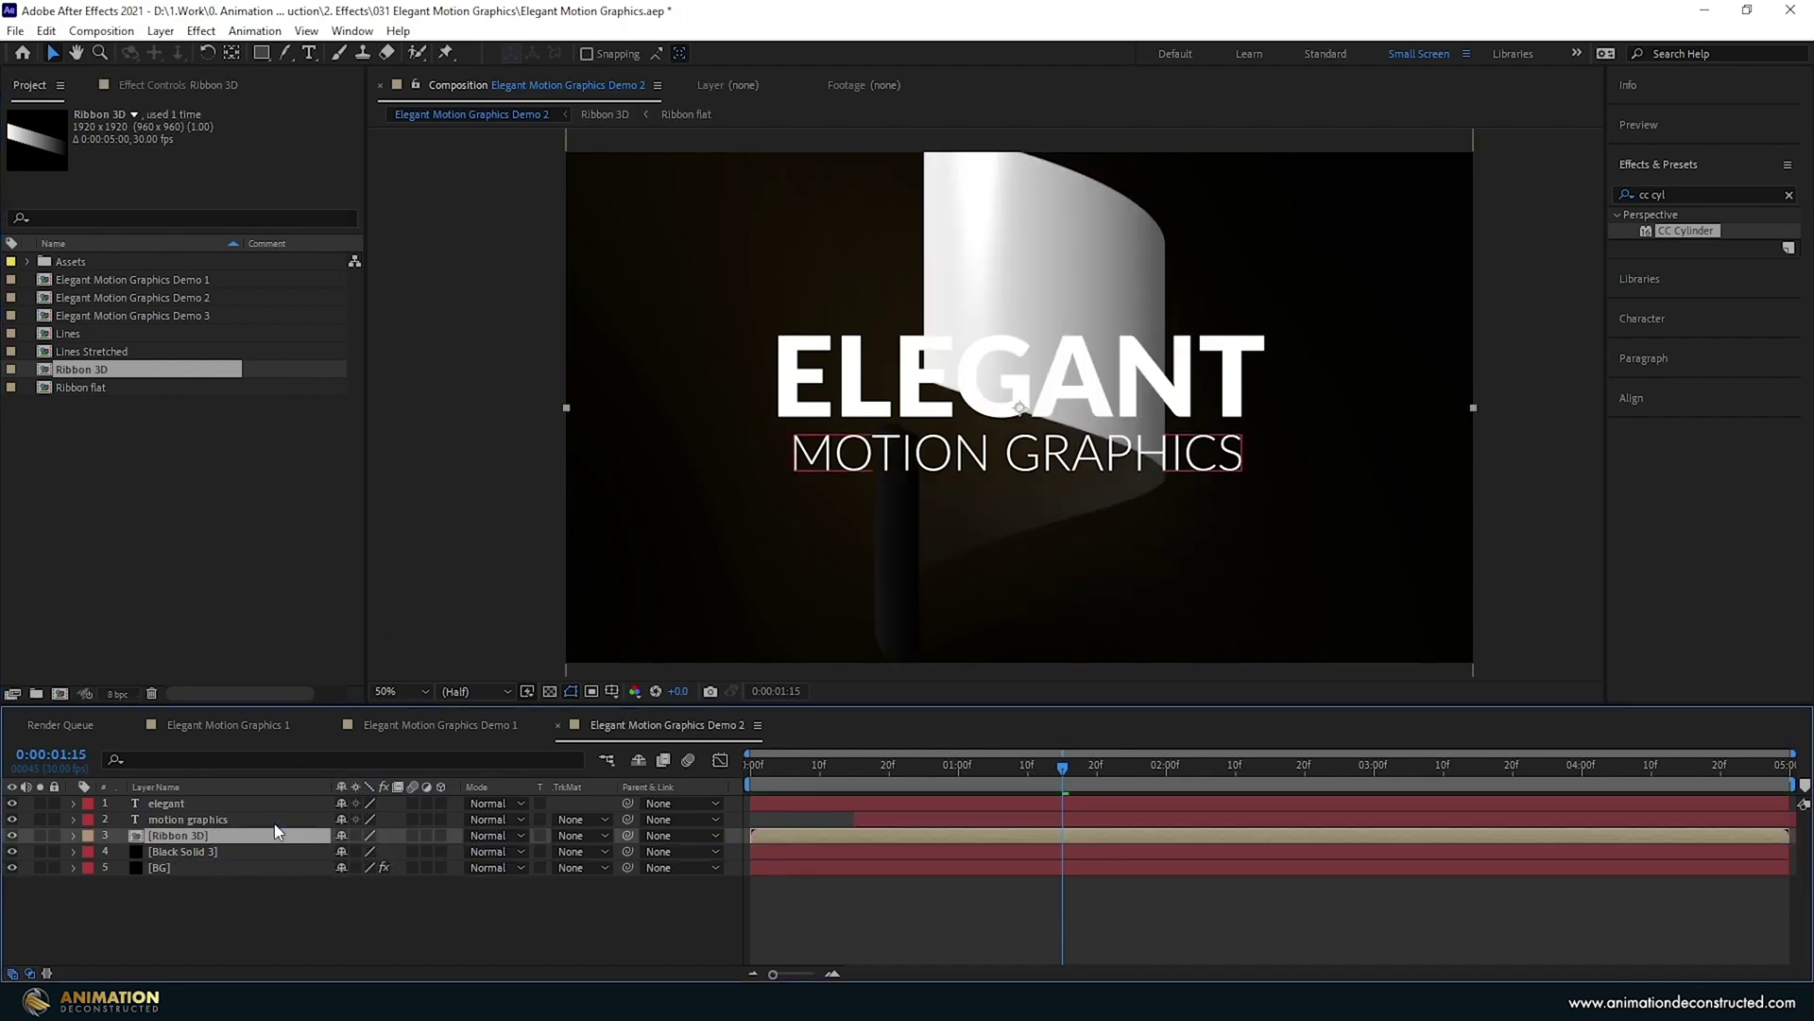
pyautogui.moveTo(945, 768); pyautogui.dragTo(890, 765)
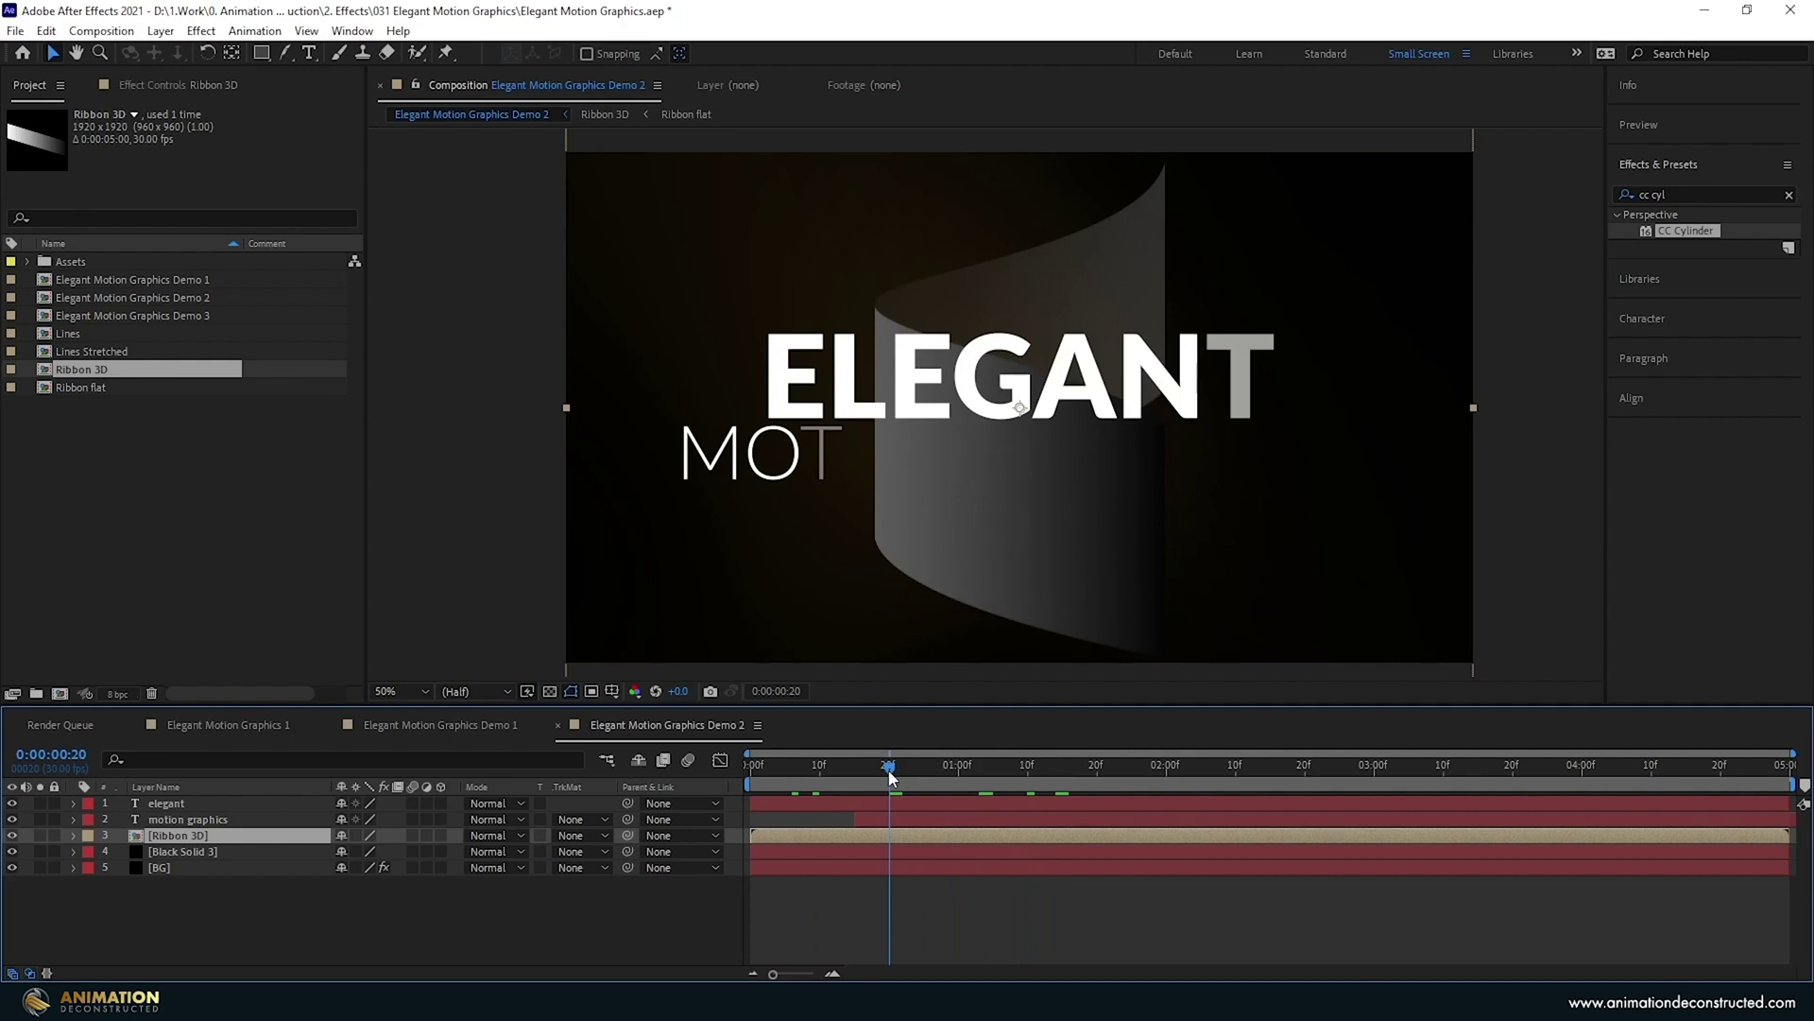
pyautogui.moveTo(888, 769); pyautogui.dragTo(1088, 774)
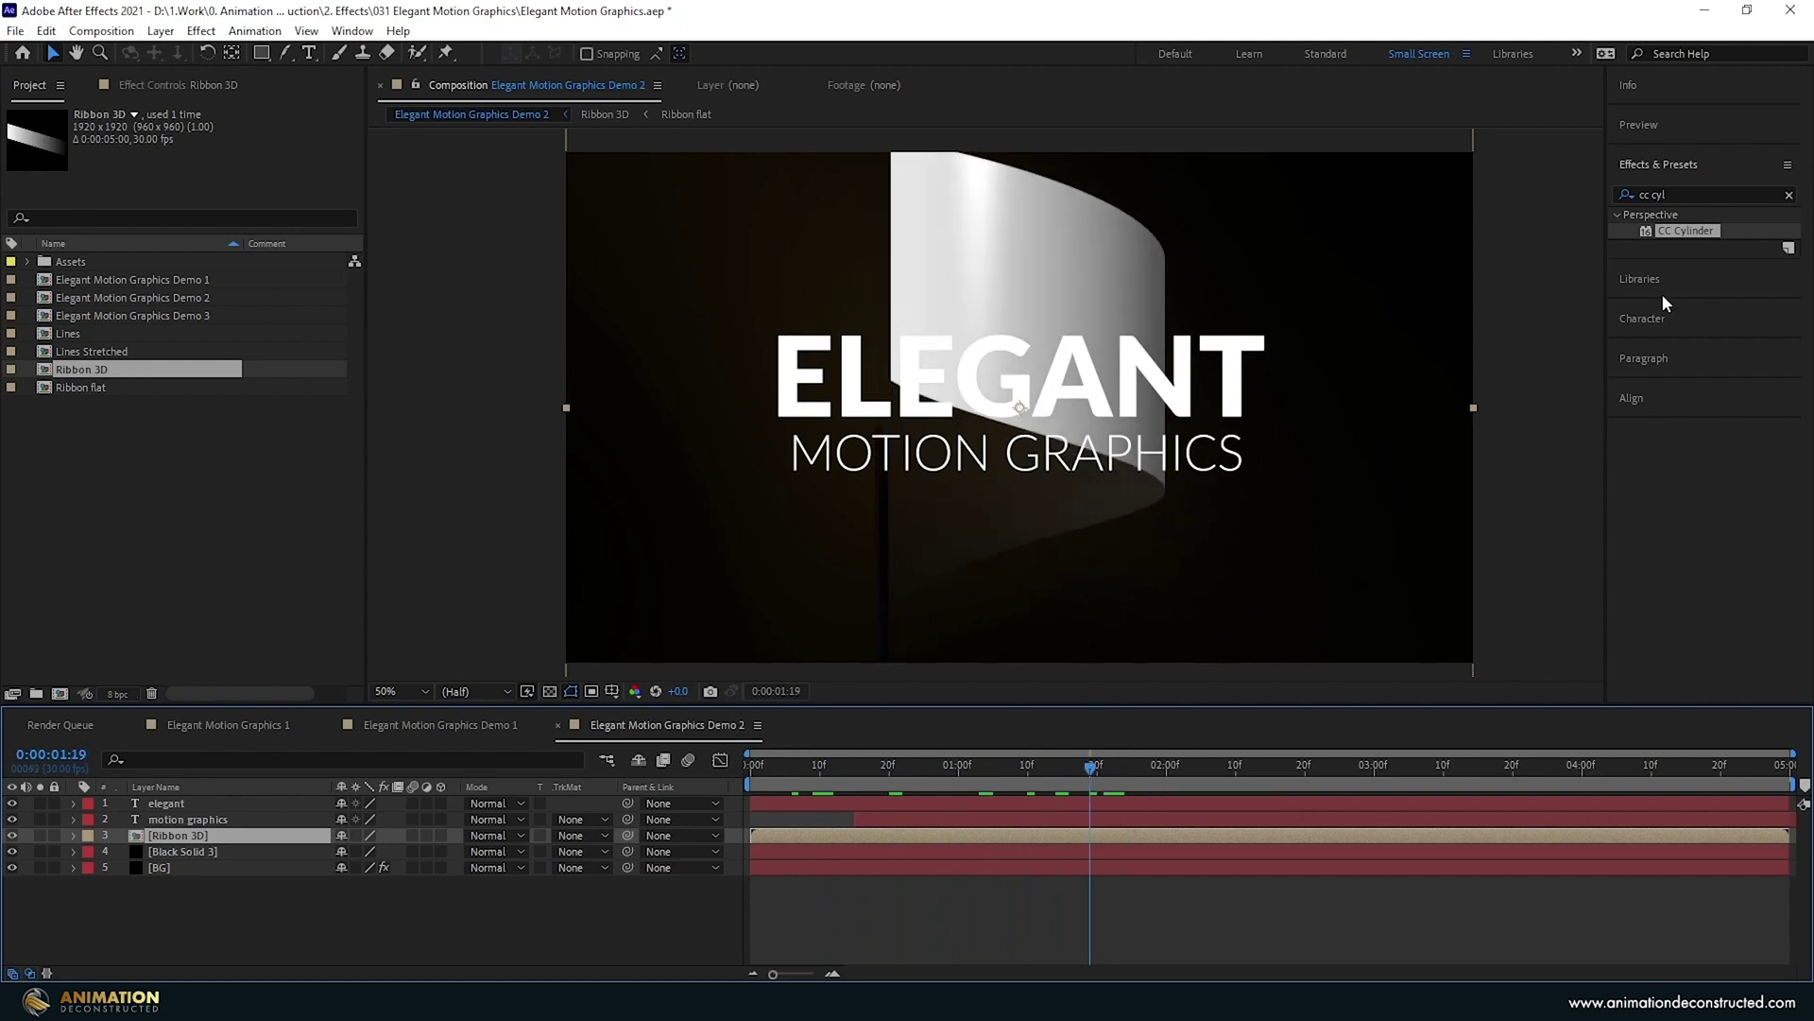
# Apply a Tint effect to the Ribbon 3D layer and map its white to gold B98934.
pyautogui.click(1695, 191)
pyautogui.write('tint')
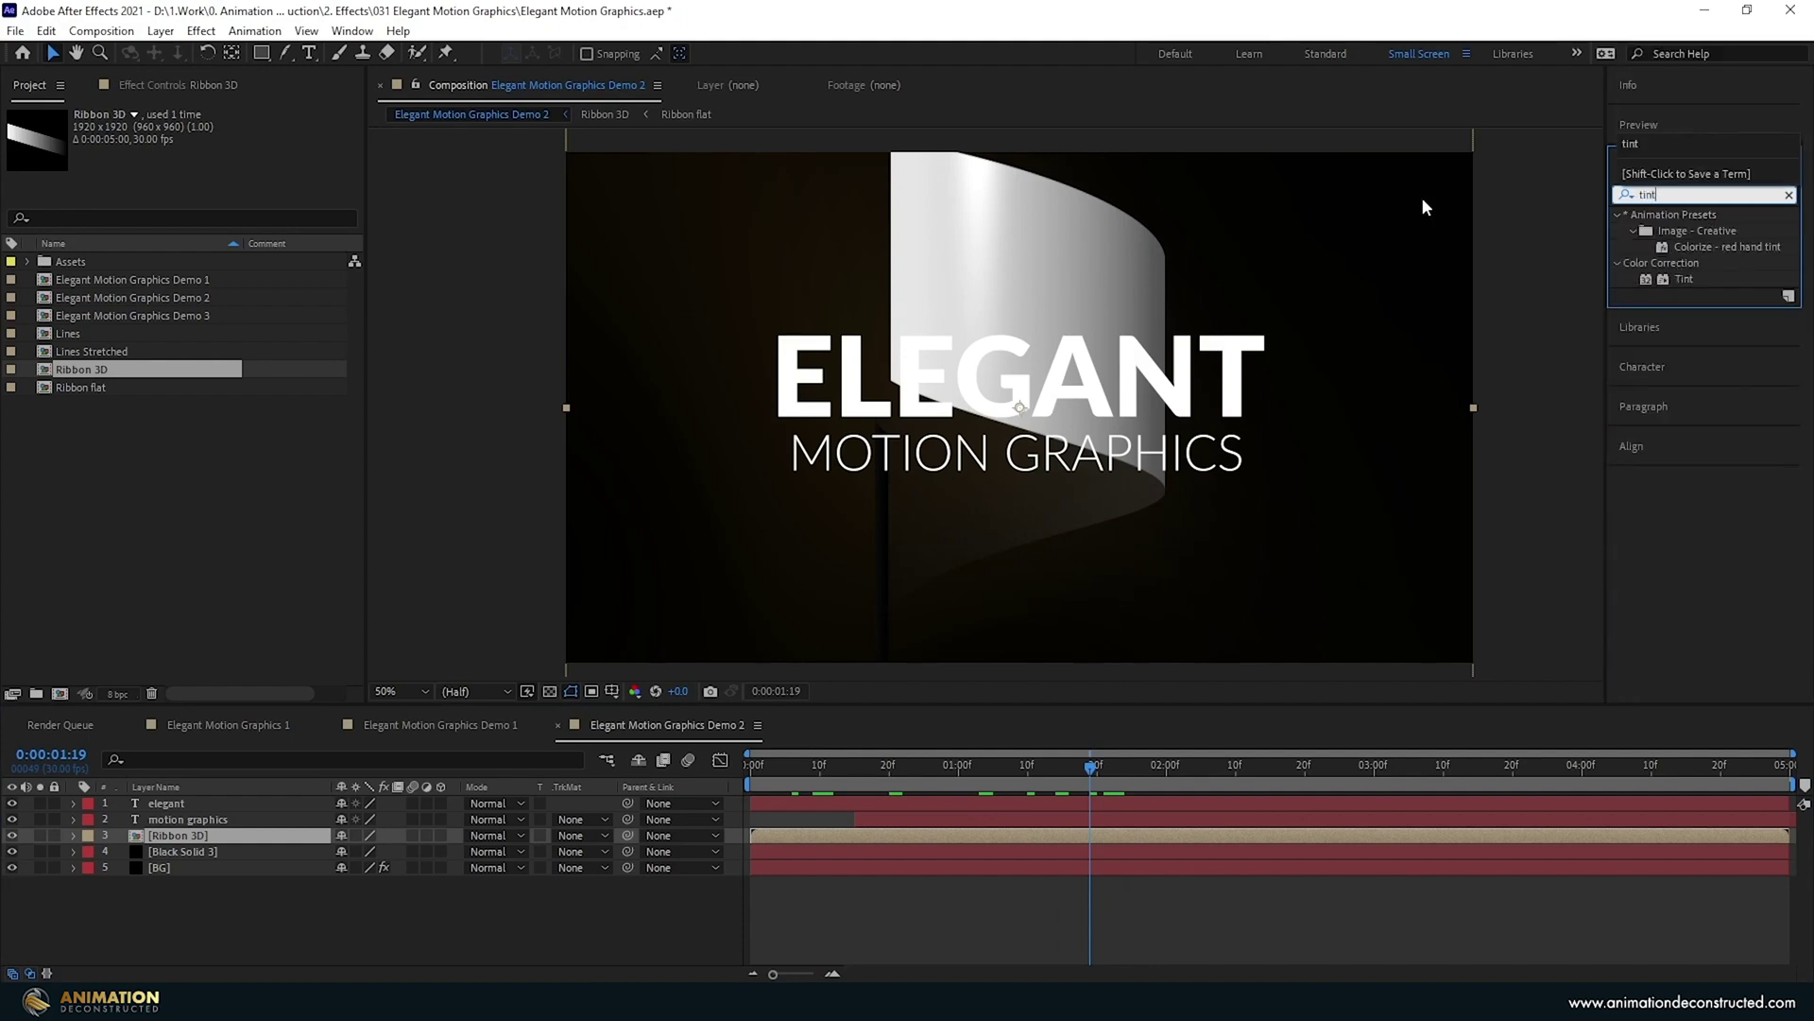
pyautogui.press('Return')
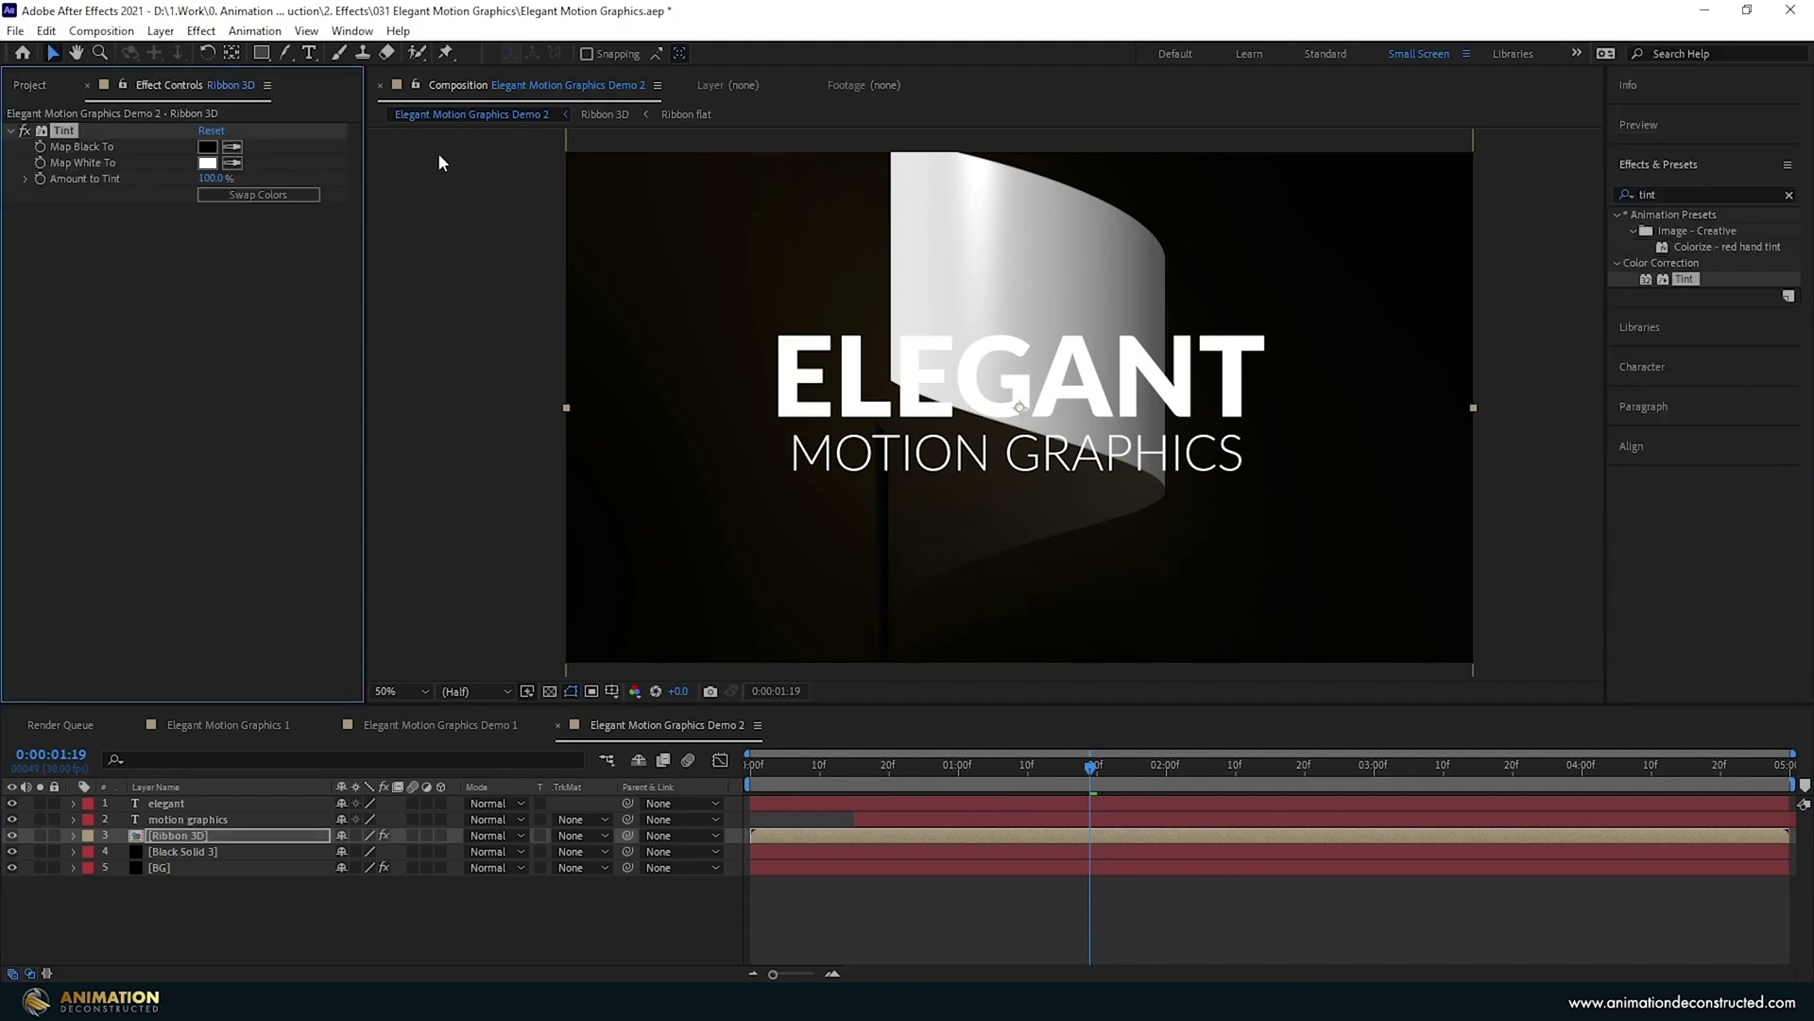
pyautogui.click(208, 164)
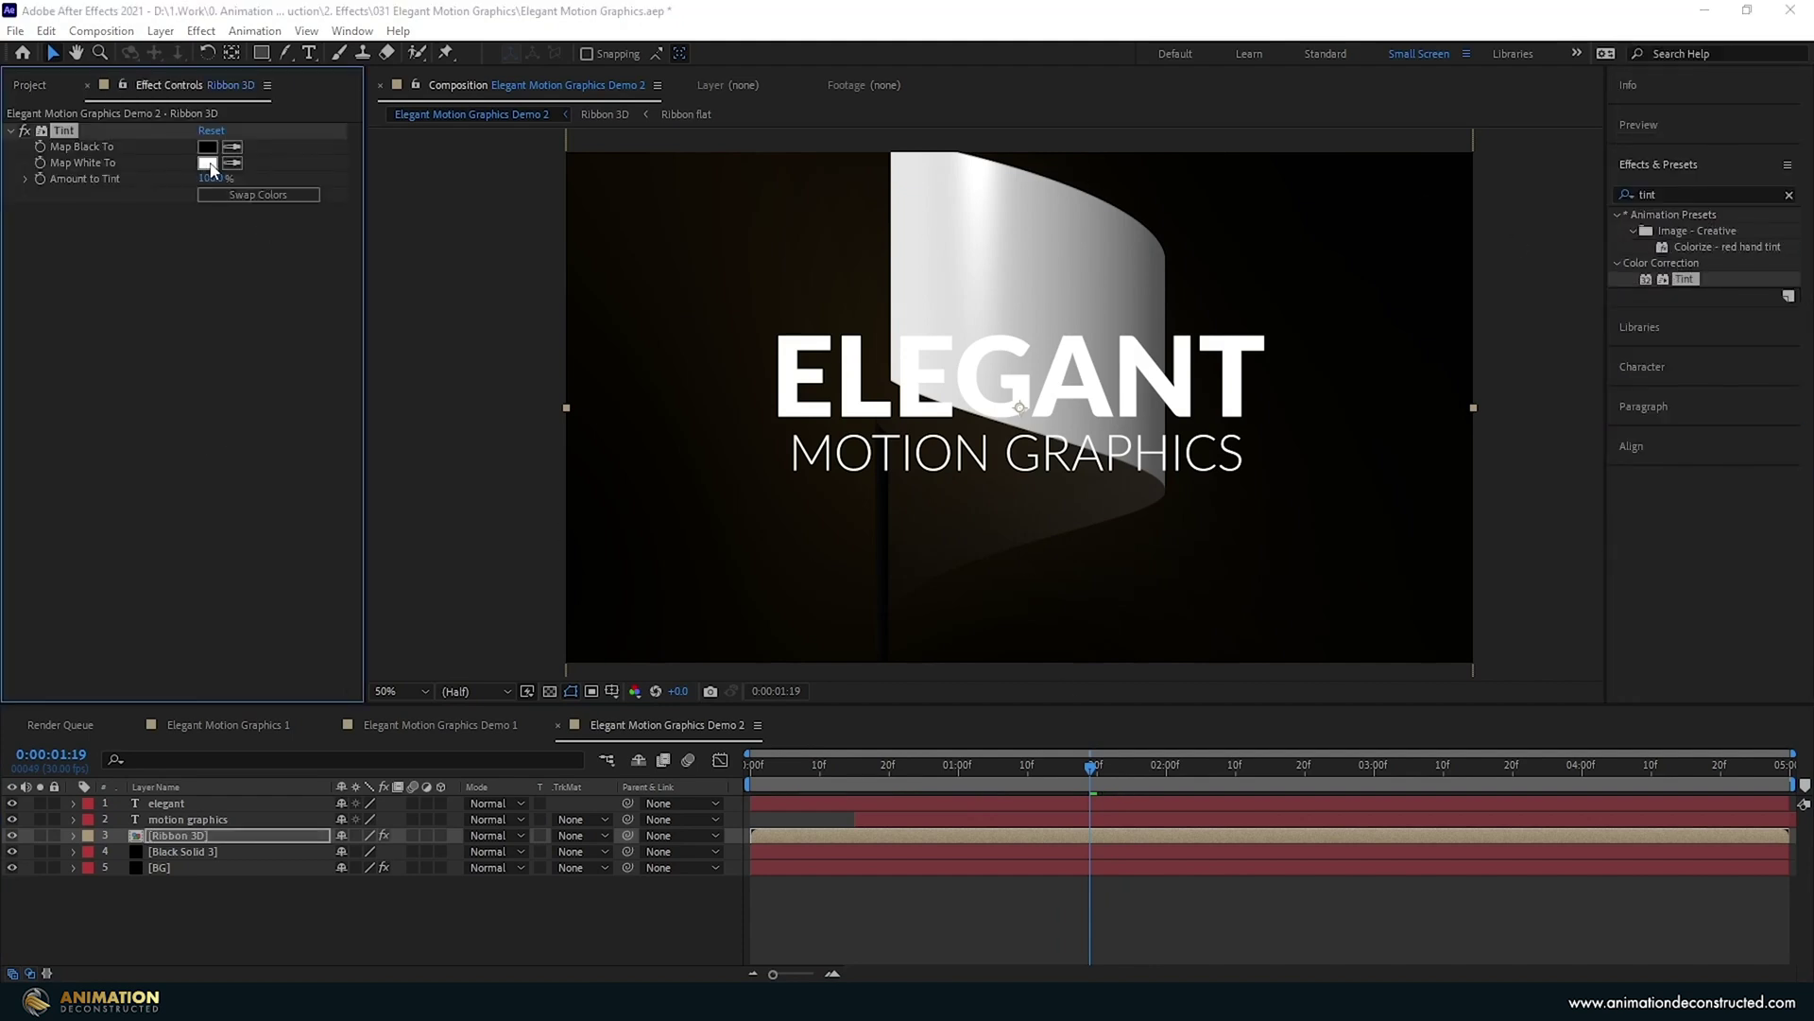
pyautogui.write('B98934')
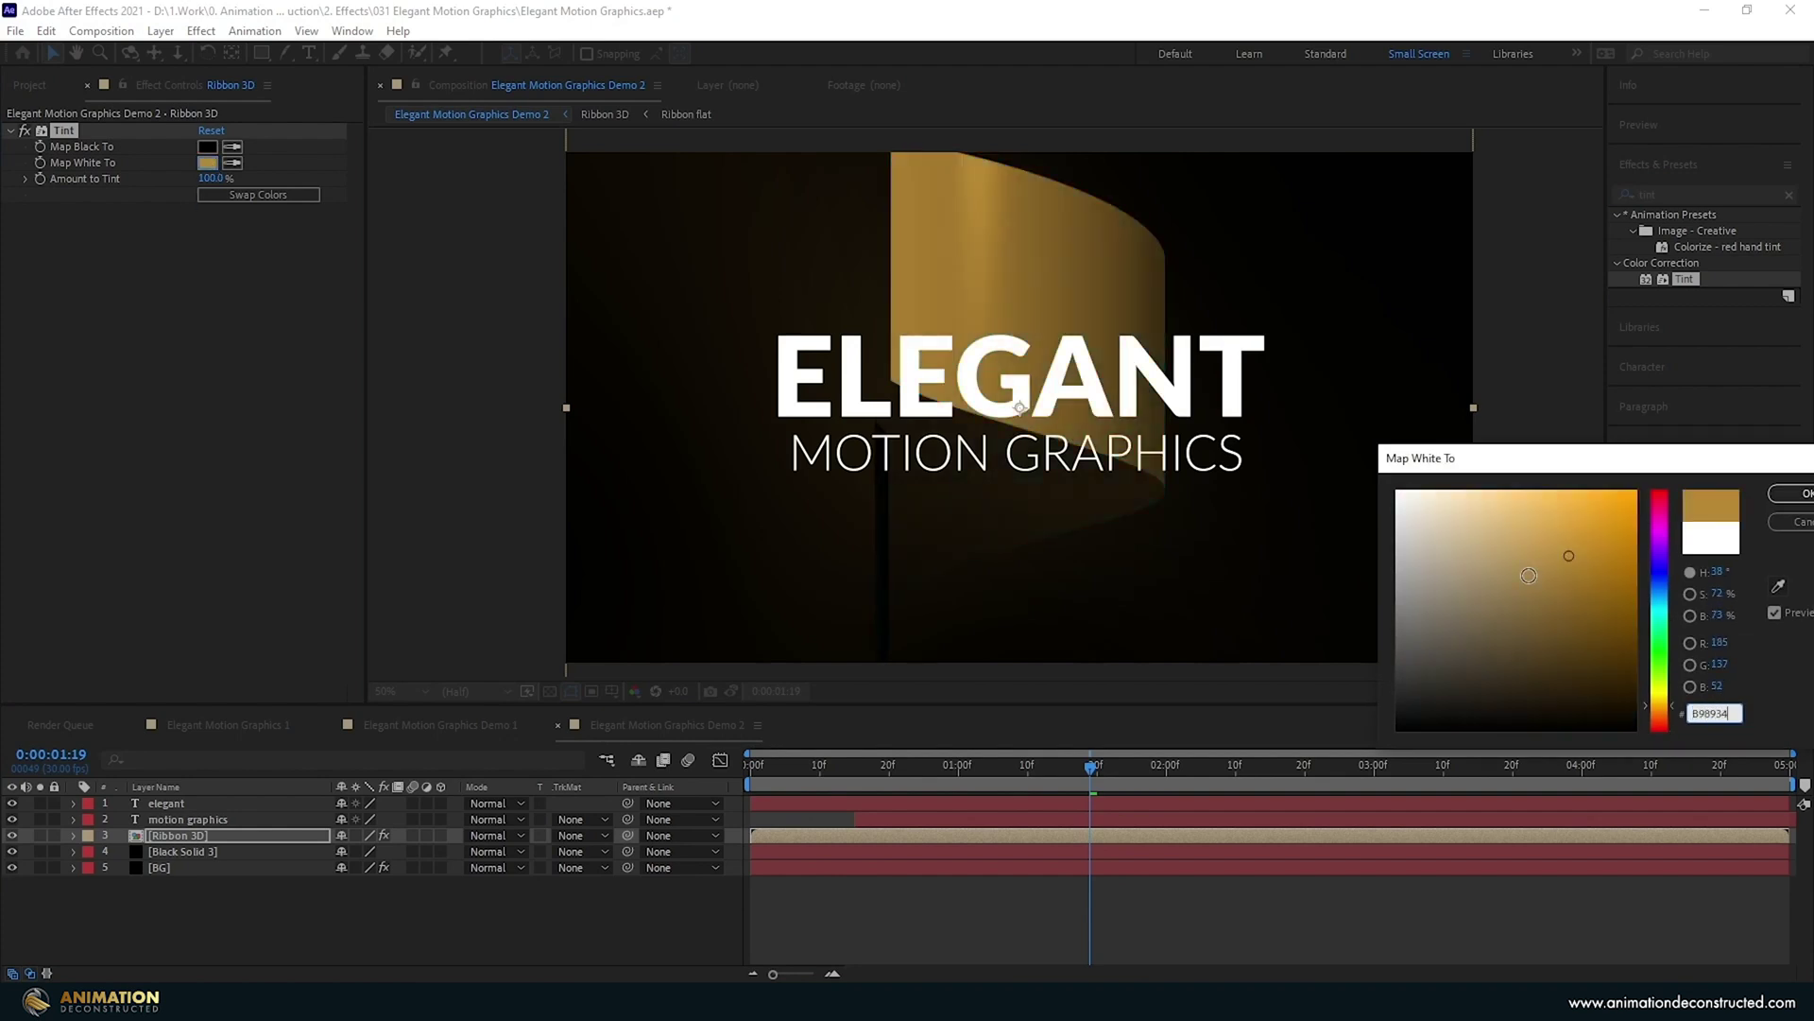
pyautogui.press('Return')
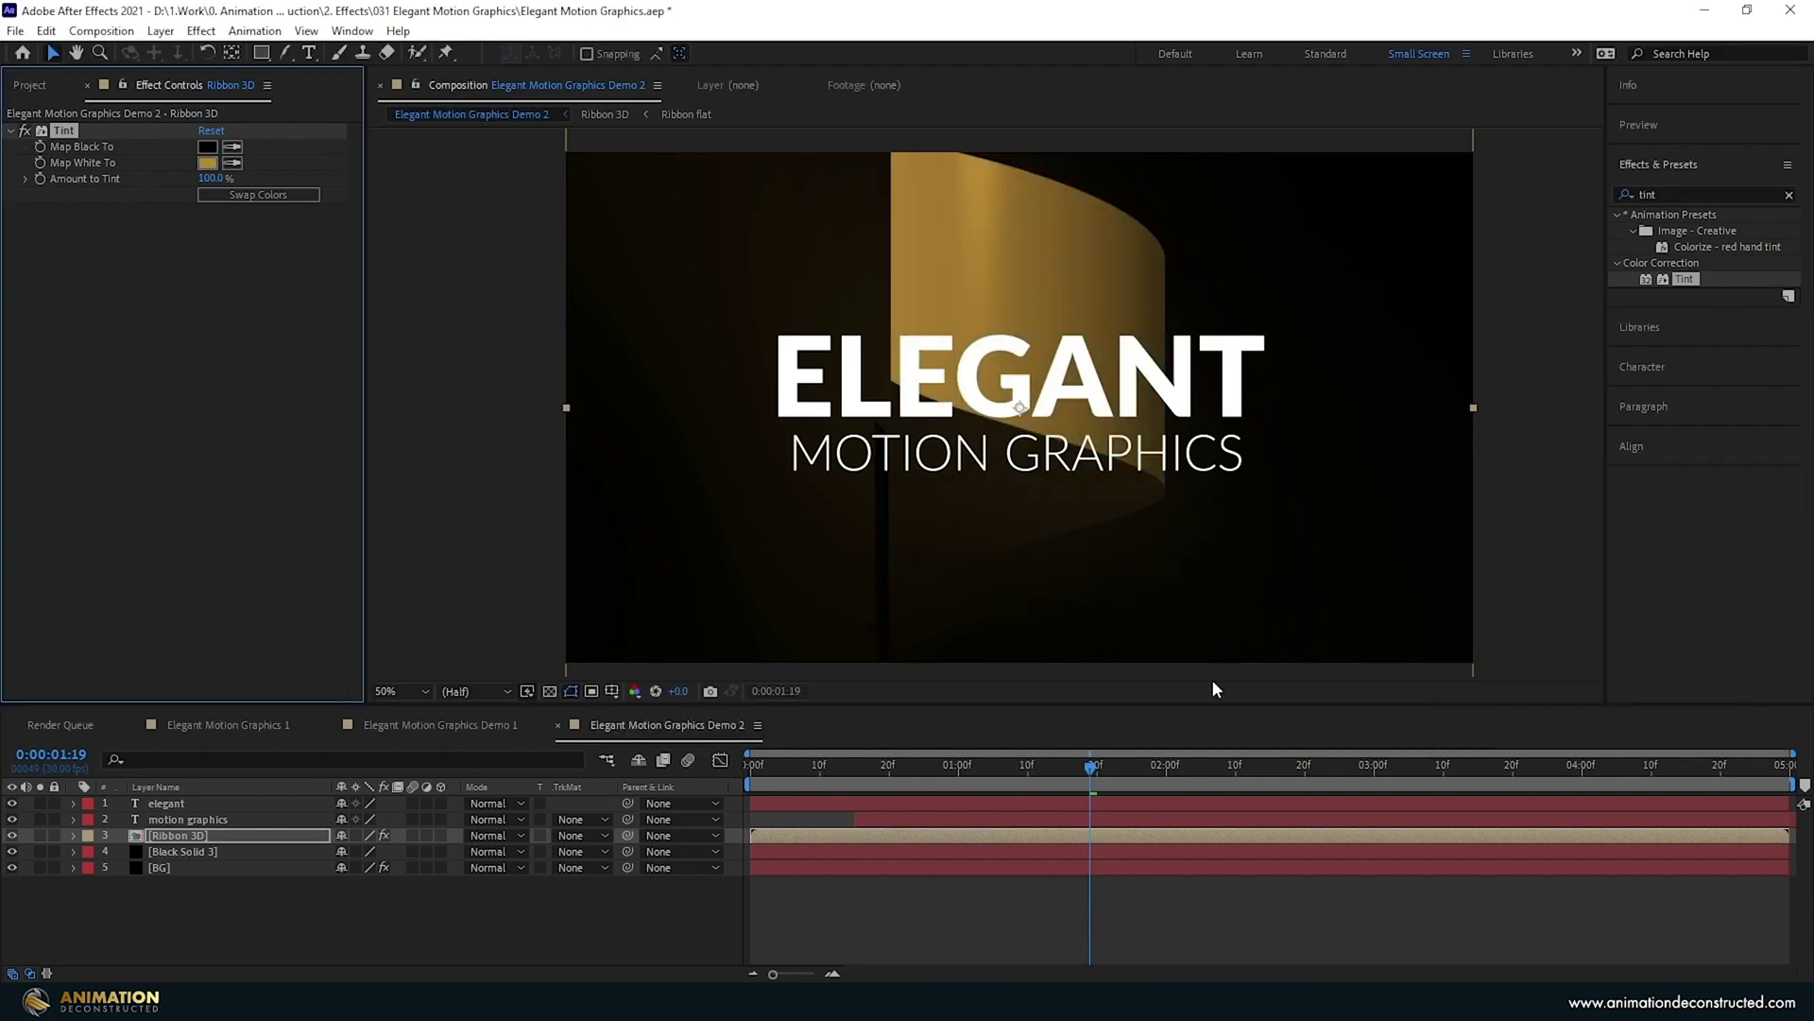
# Animate the Ribbon 3D layer's Scale from 200% at the start of the composition down to 100% at about 0:00:01:15.
pyautogui.moveTo(1091, 766); pyautogui.dragTo(748, 785)
pyautogui.click(221, 835)
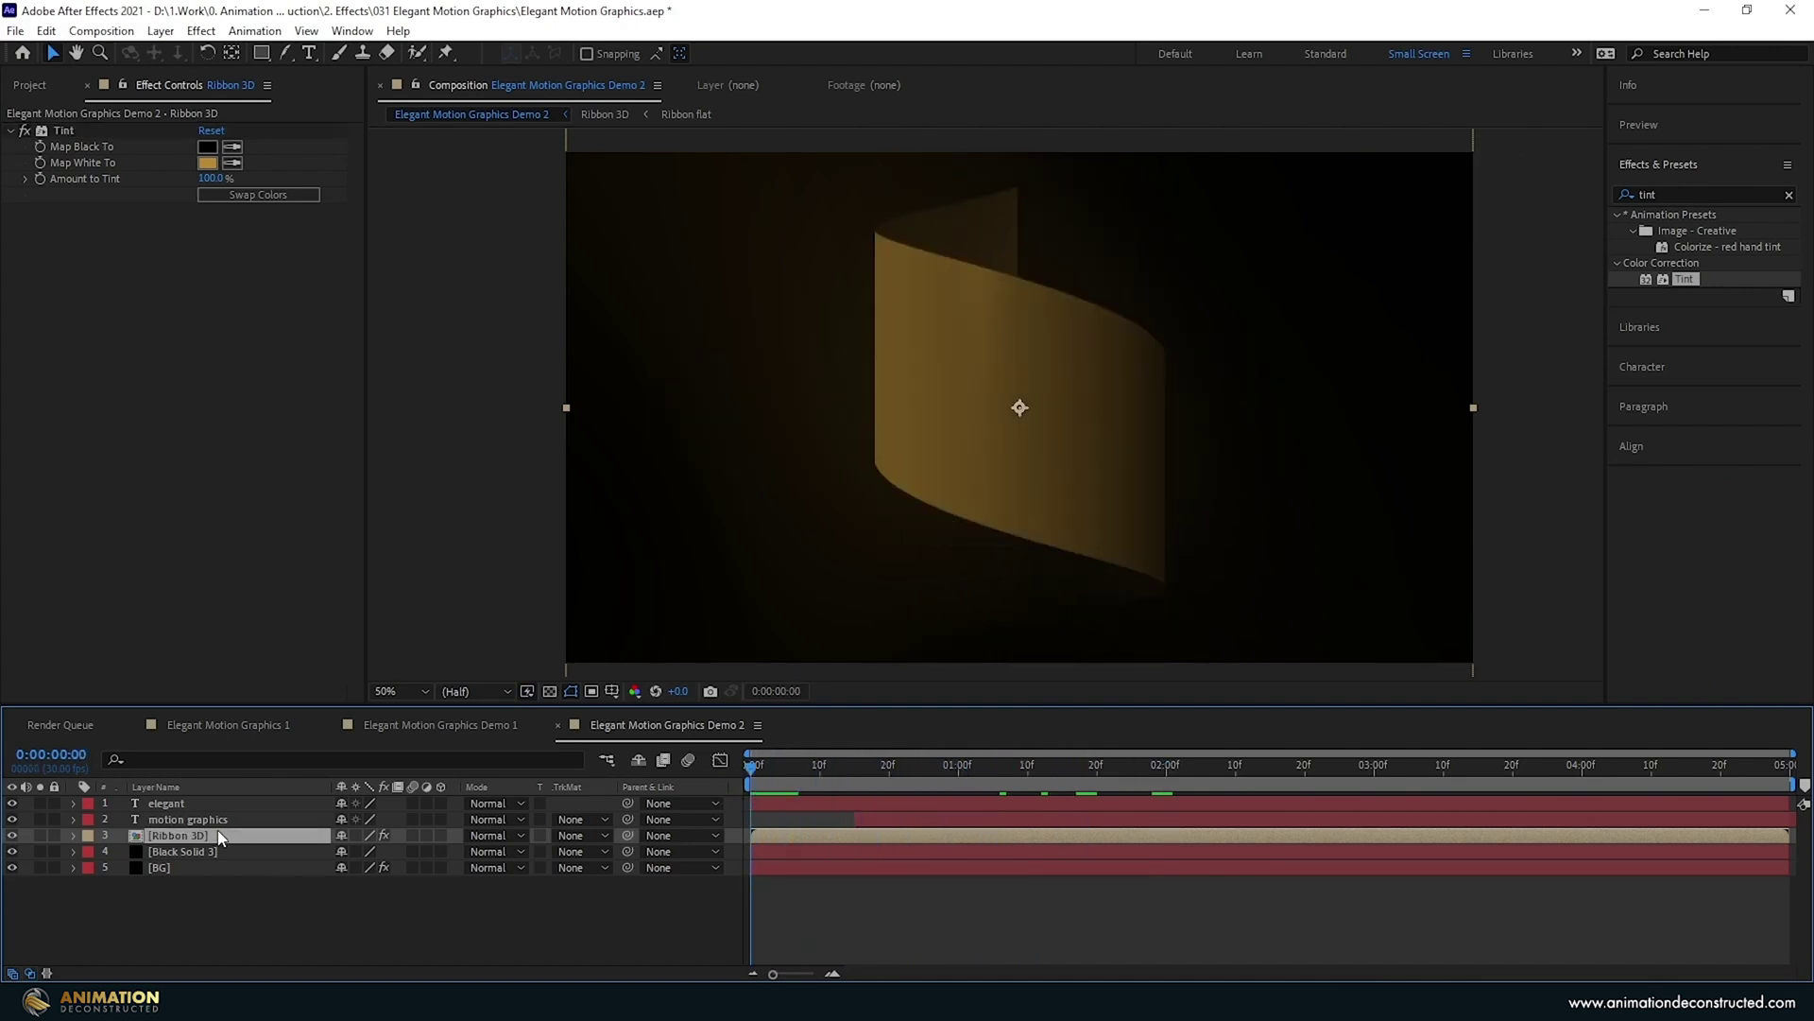
pyautogui.hotkey('alt', 'shift', 's')
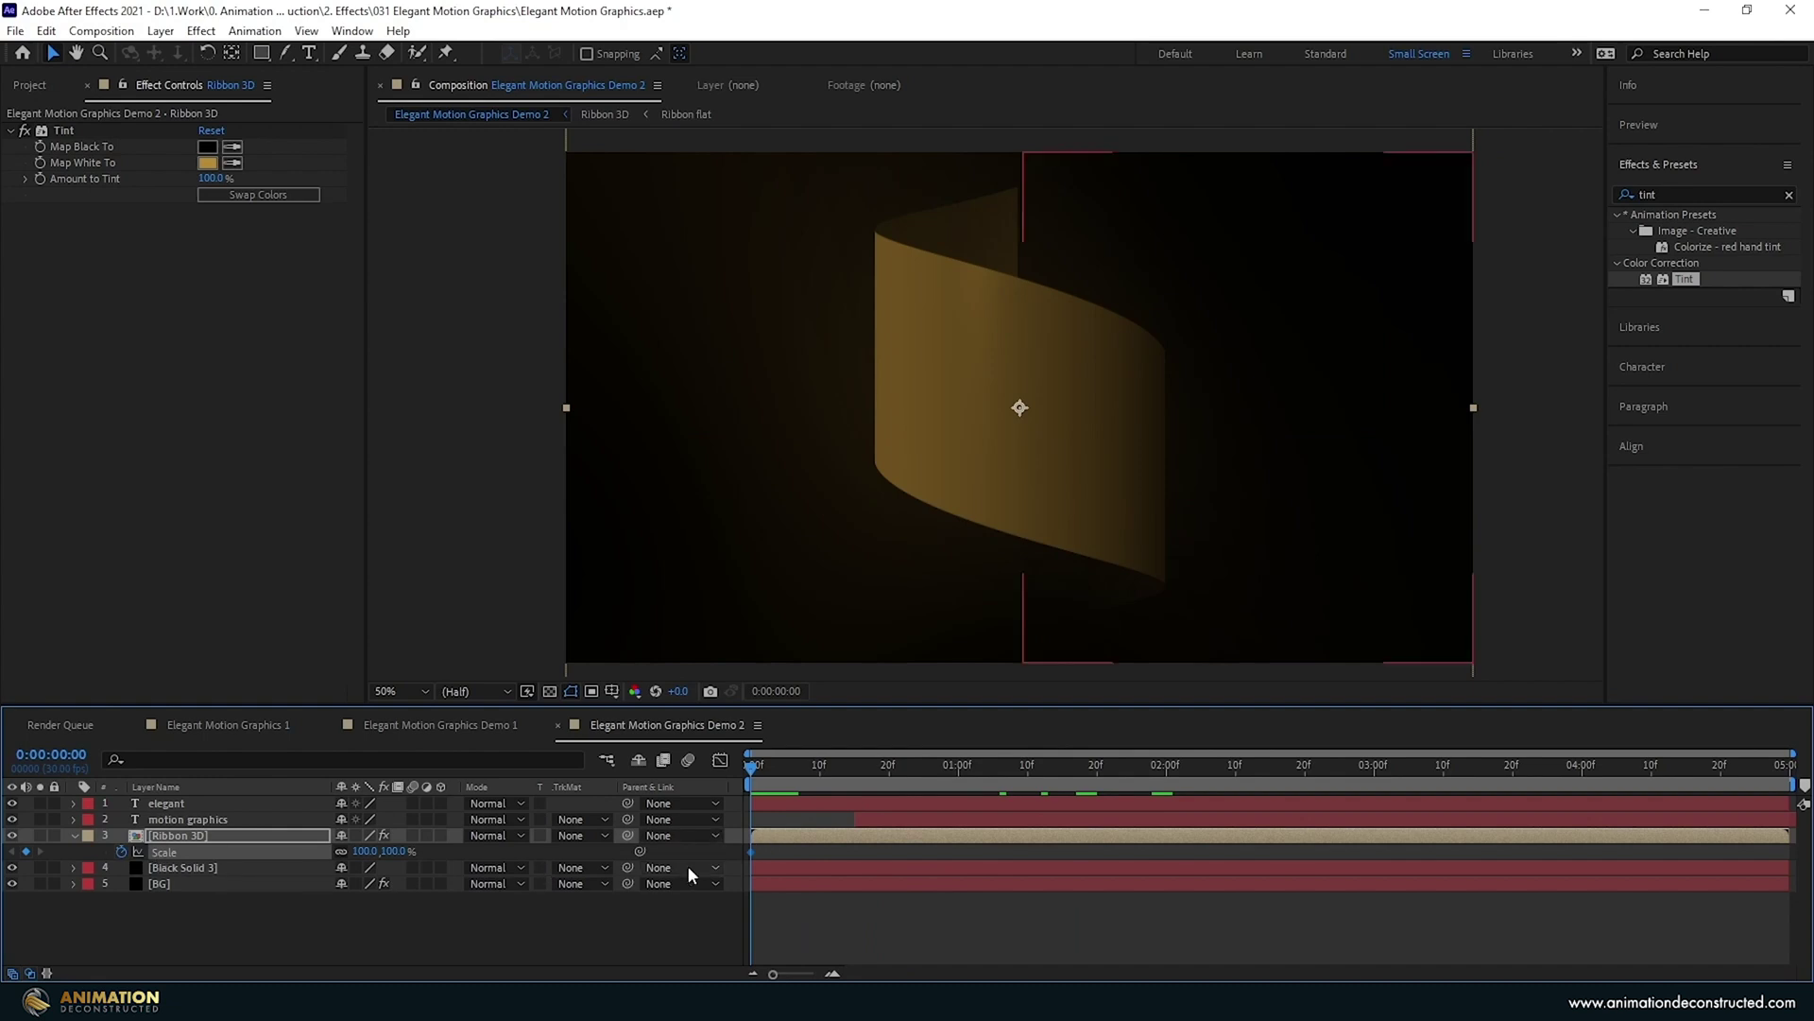
pyautogui.moveTo(750, 850); pyautogui.dragTo(1062, 852)
pyautogui.moveTo(366, 855); pyautogui.dragTo(404, 870)
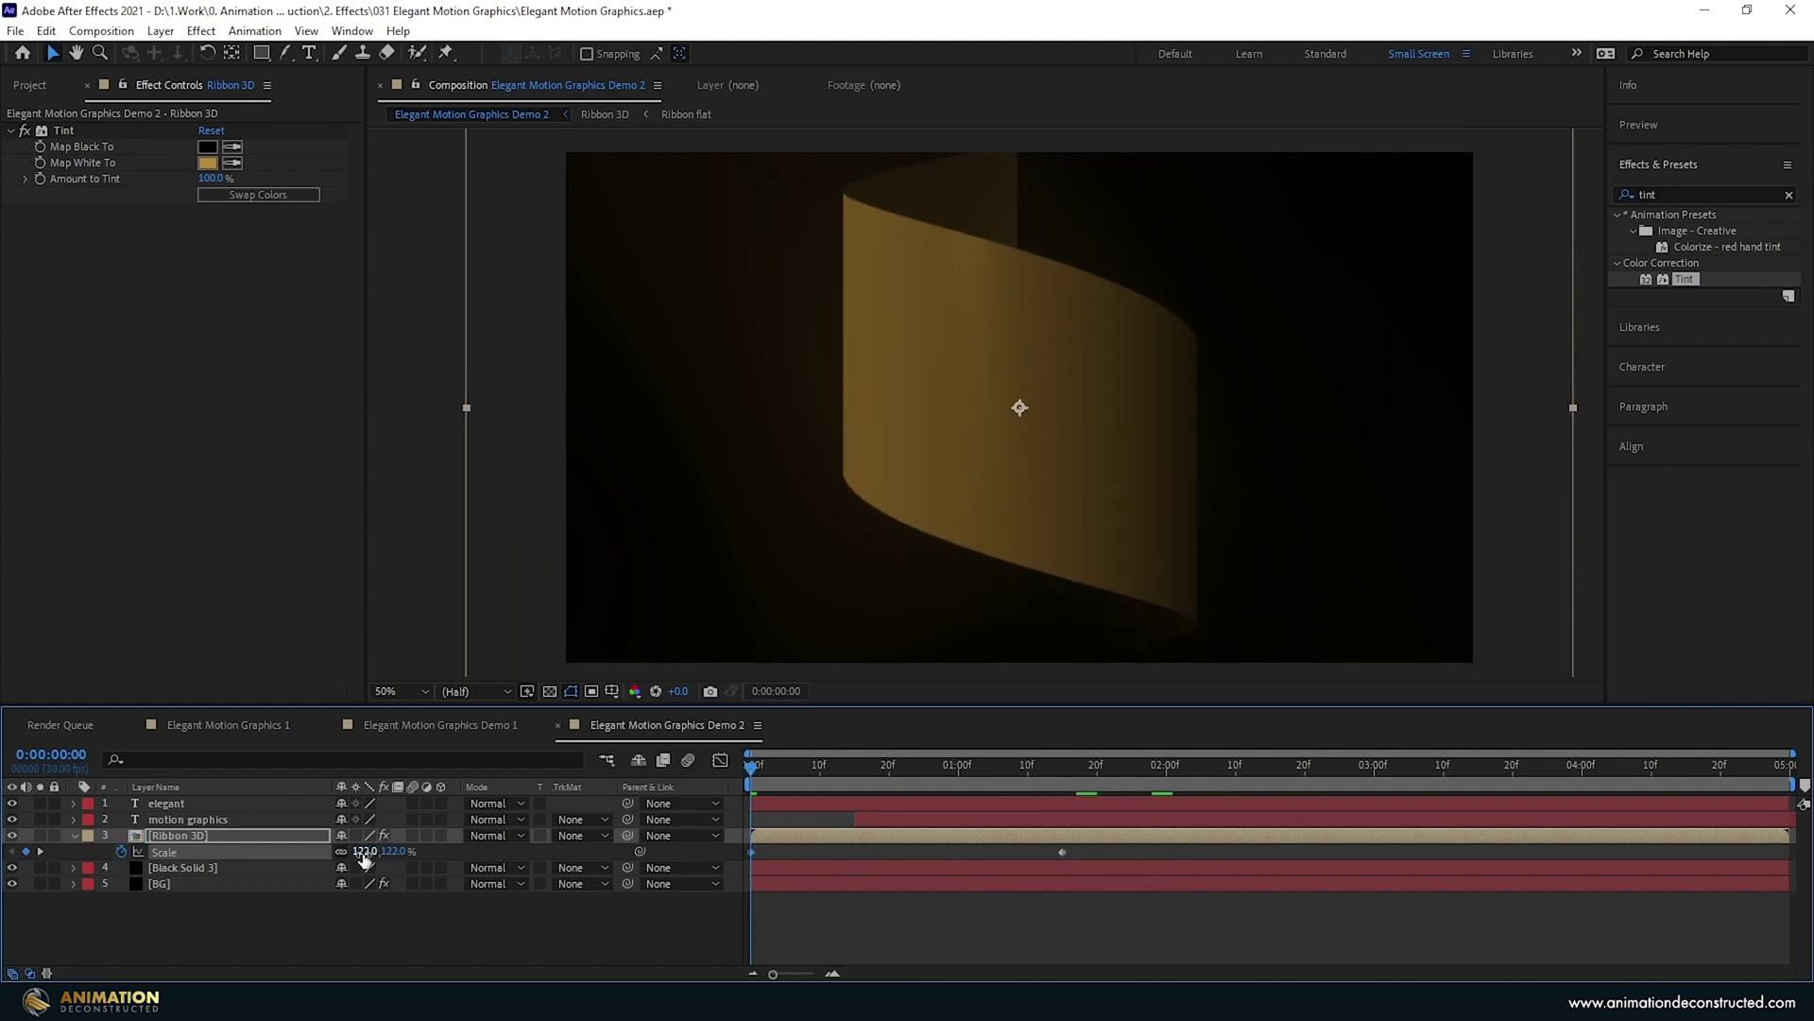
pyautogui.click(369, 851)
pyautogui.write('200')
pyautogui.press('Return')
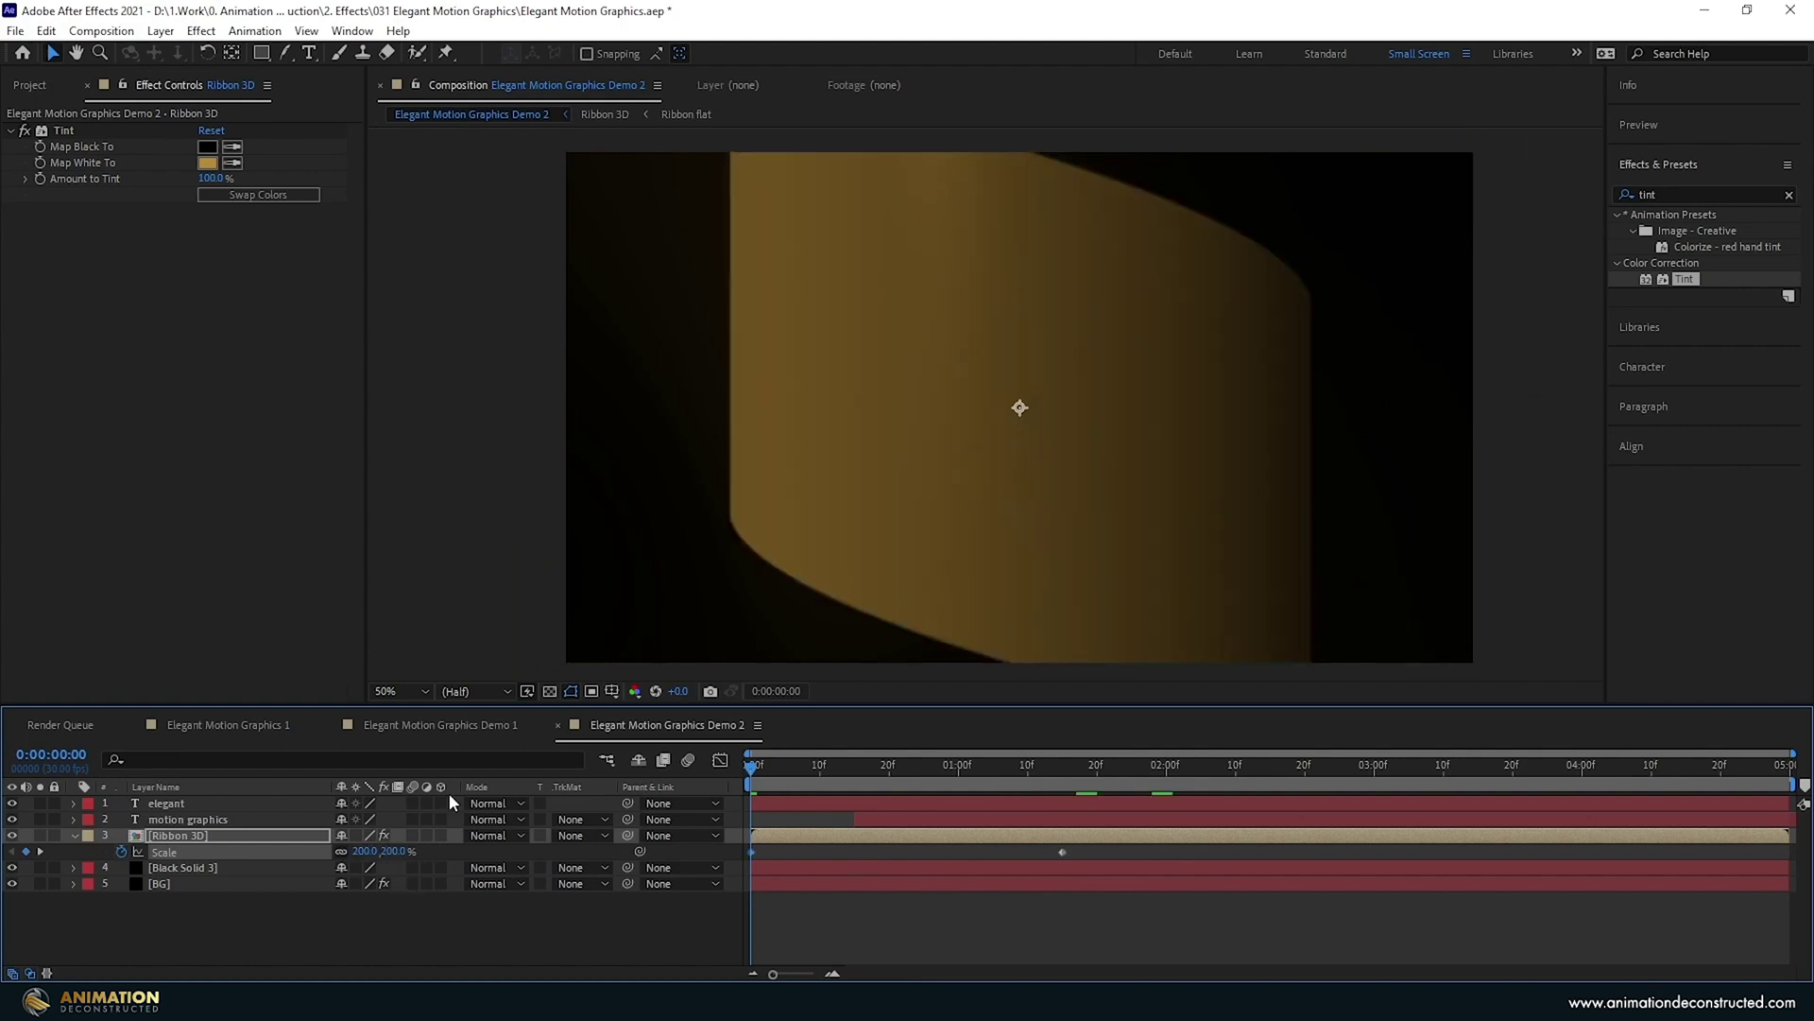
# Fade in the Ribbon 3D layer by keyframing its Opacity from 0% at the first frame to 100% at frame 10.
pyautogui.hotkey('shift', 't')
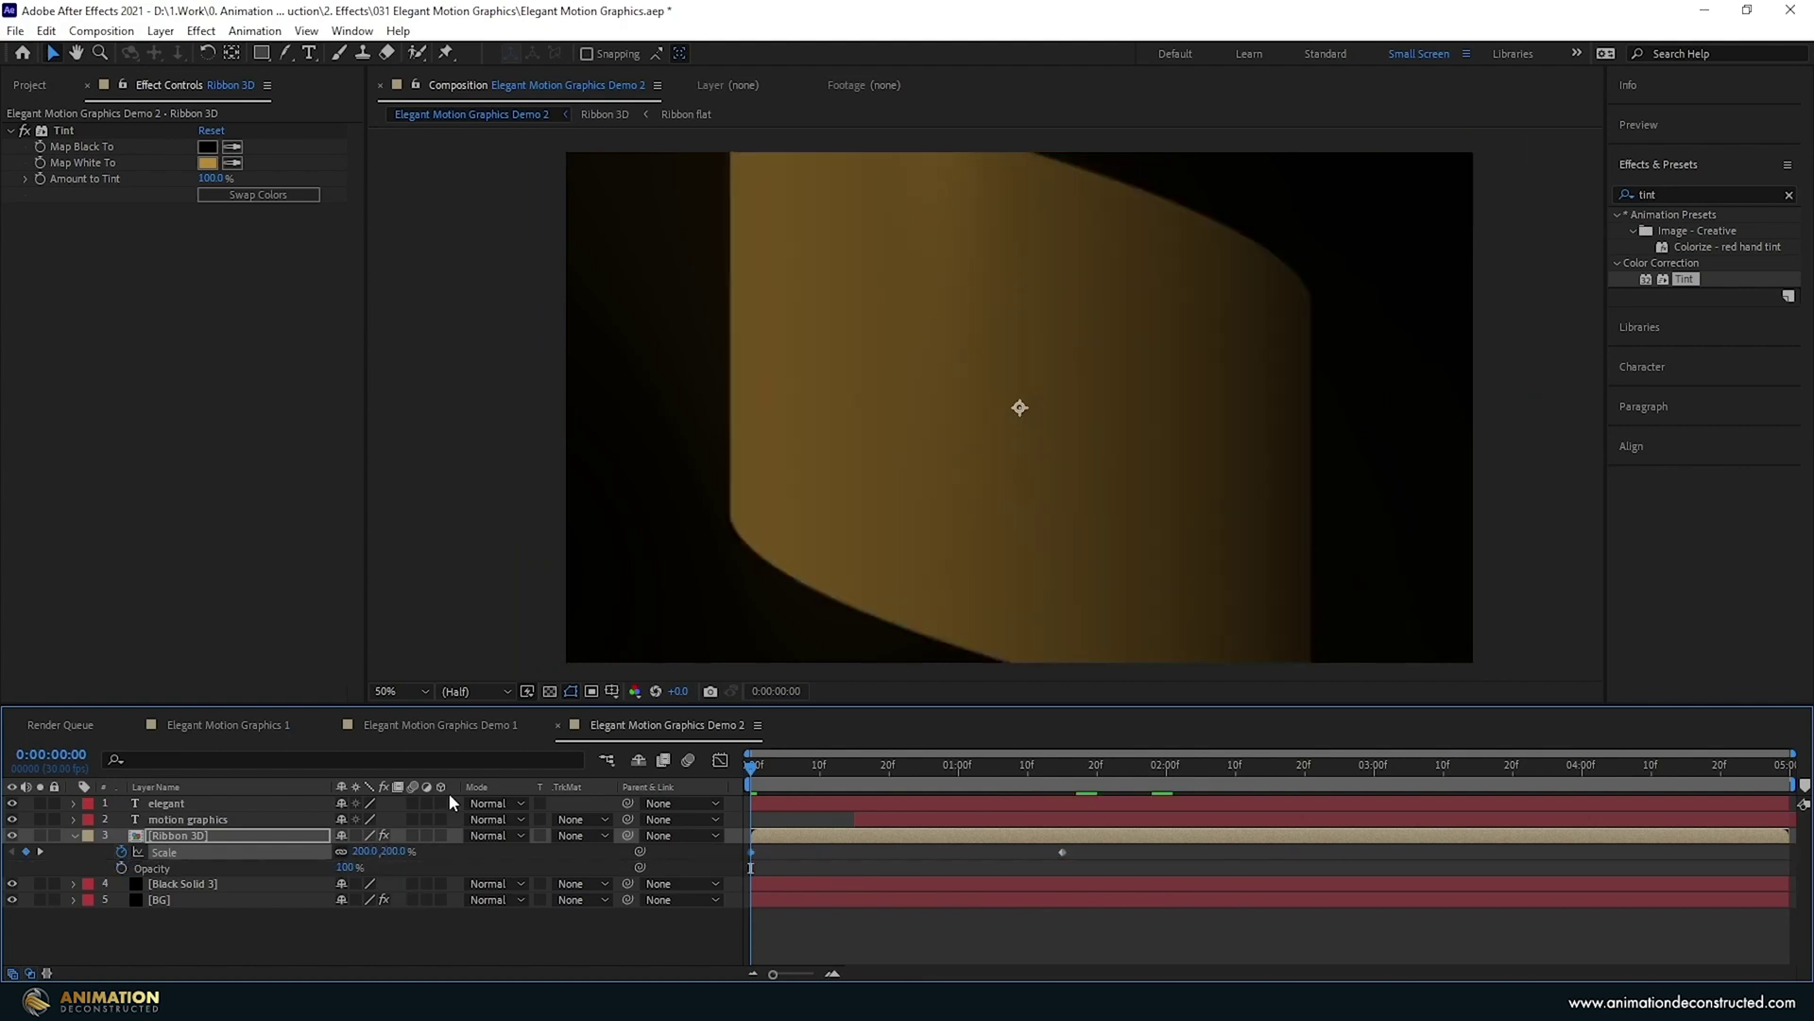
pyautogui.click(119, 866)
pyautogui.moveTo(821, 870); pyautogui.dragTo(824, 868)
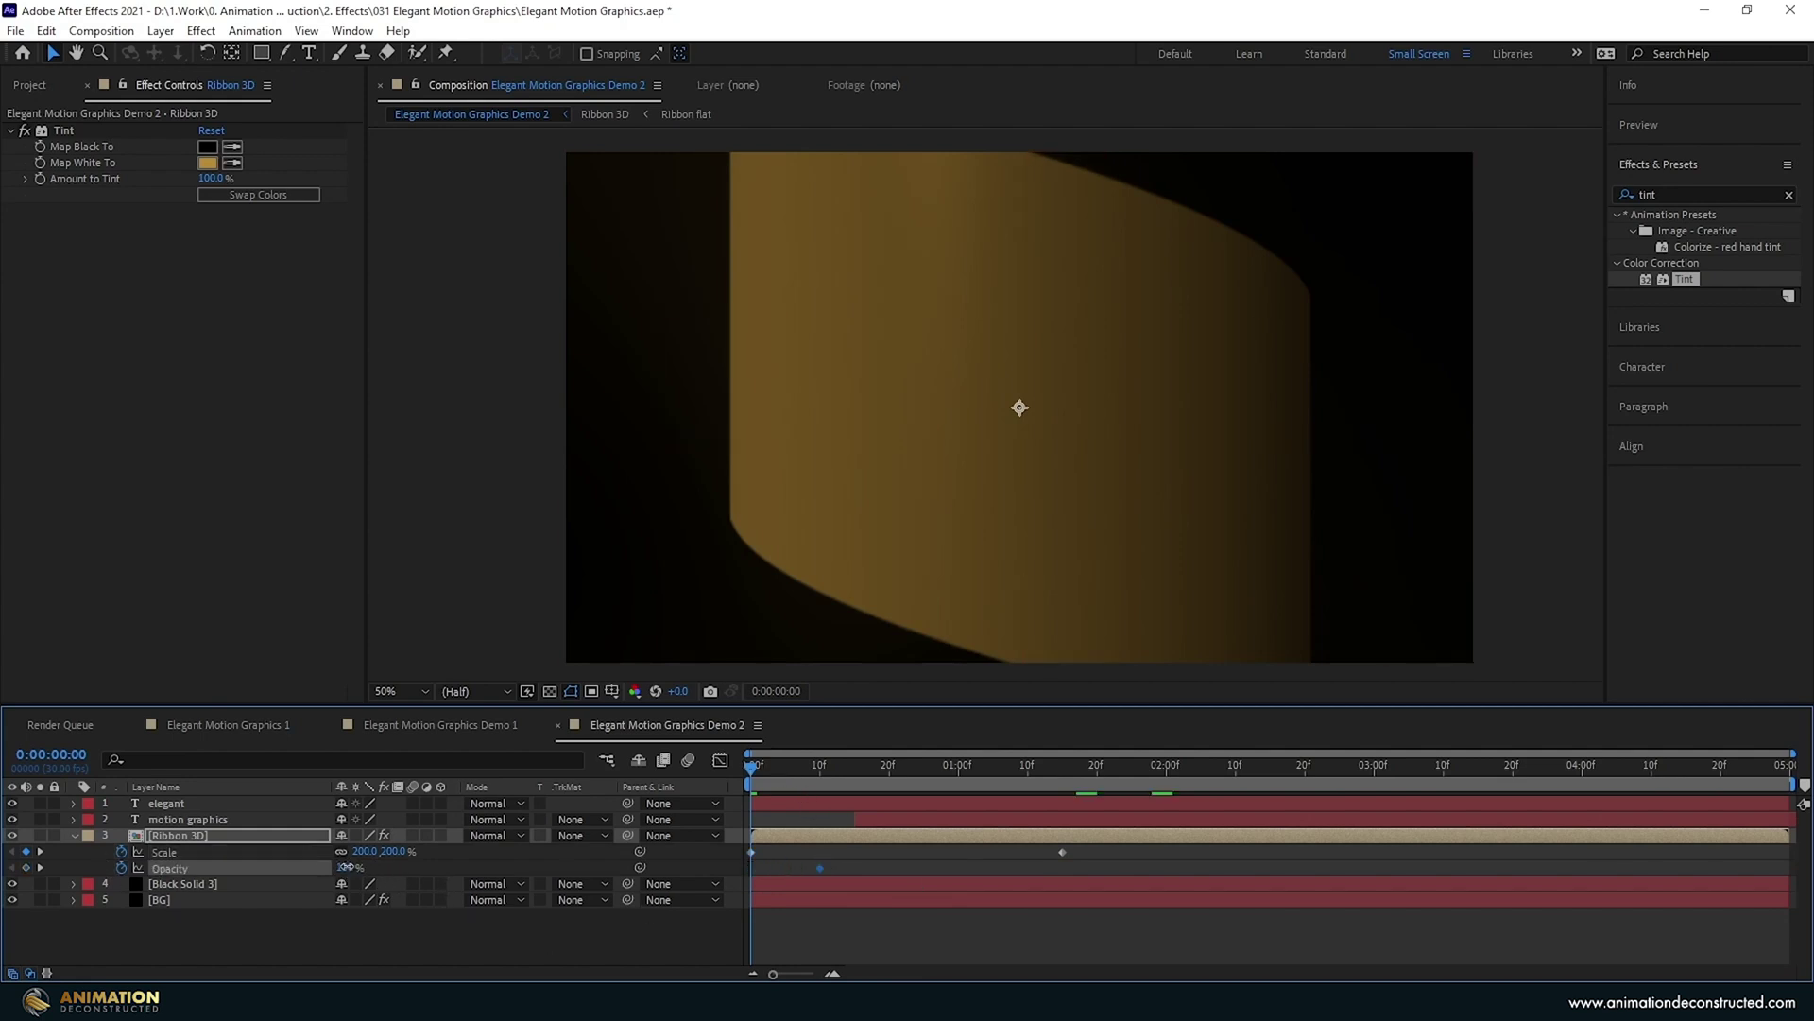
pyautogui.moveTo(348, 868); pyautogui.dragTo(73, 858)
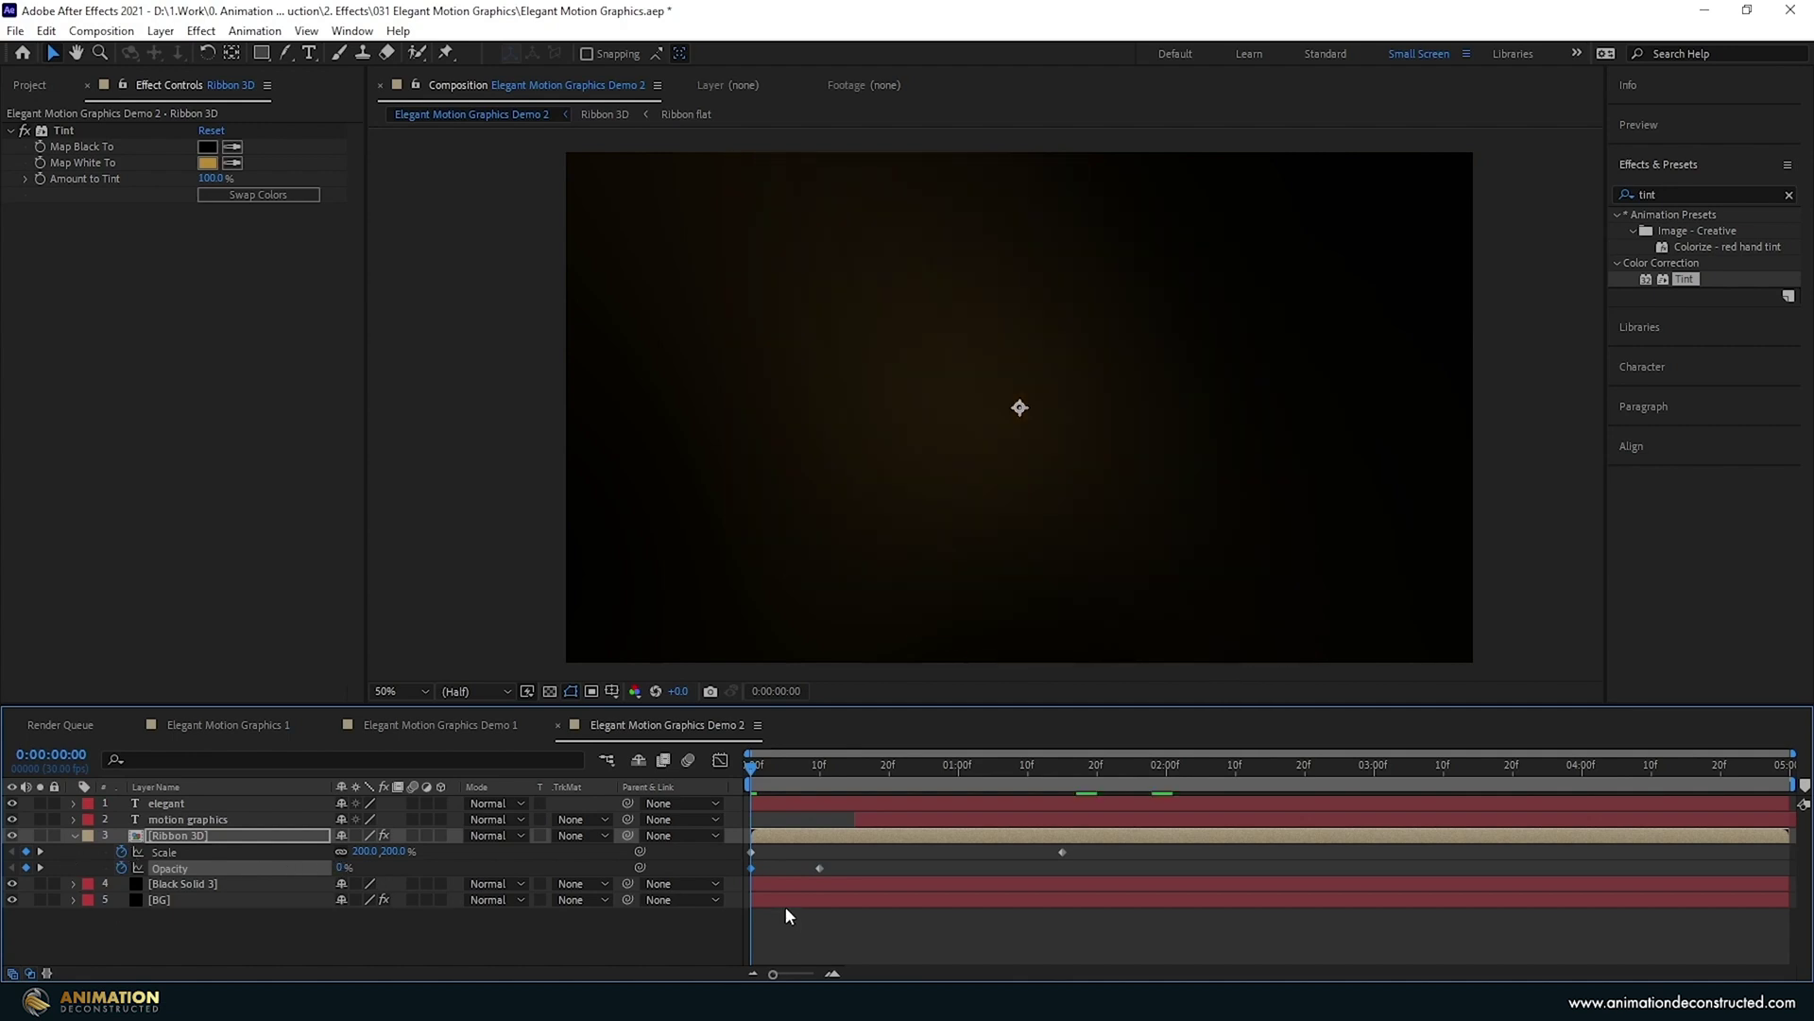
# Easy-ease Ribbon 3D's ending Scale keyframe and first Opacity keyframe, preview the animation, and collapse the layer's properties.
pyautogui.click(1063, 853)
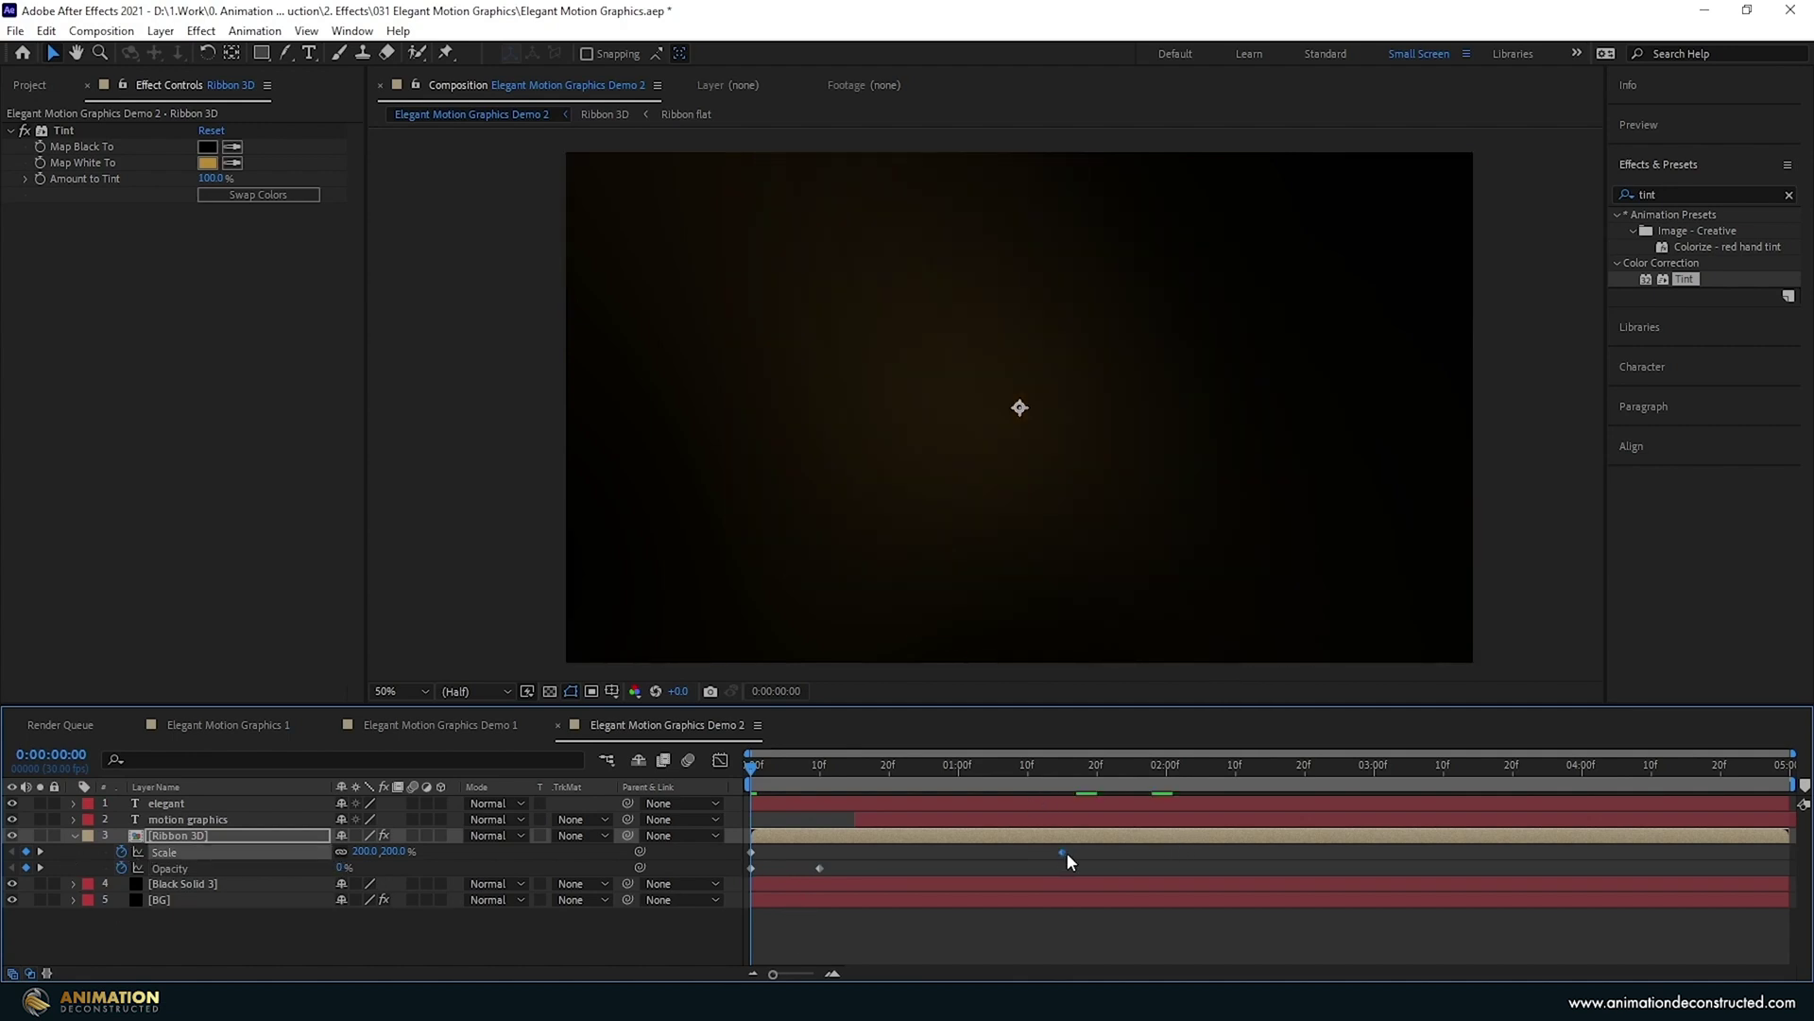
pyautogui.press('Delete')
pyautogui.hotkey('ctrl', 'z')
pyautogui.click(750, 867)
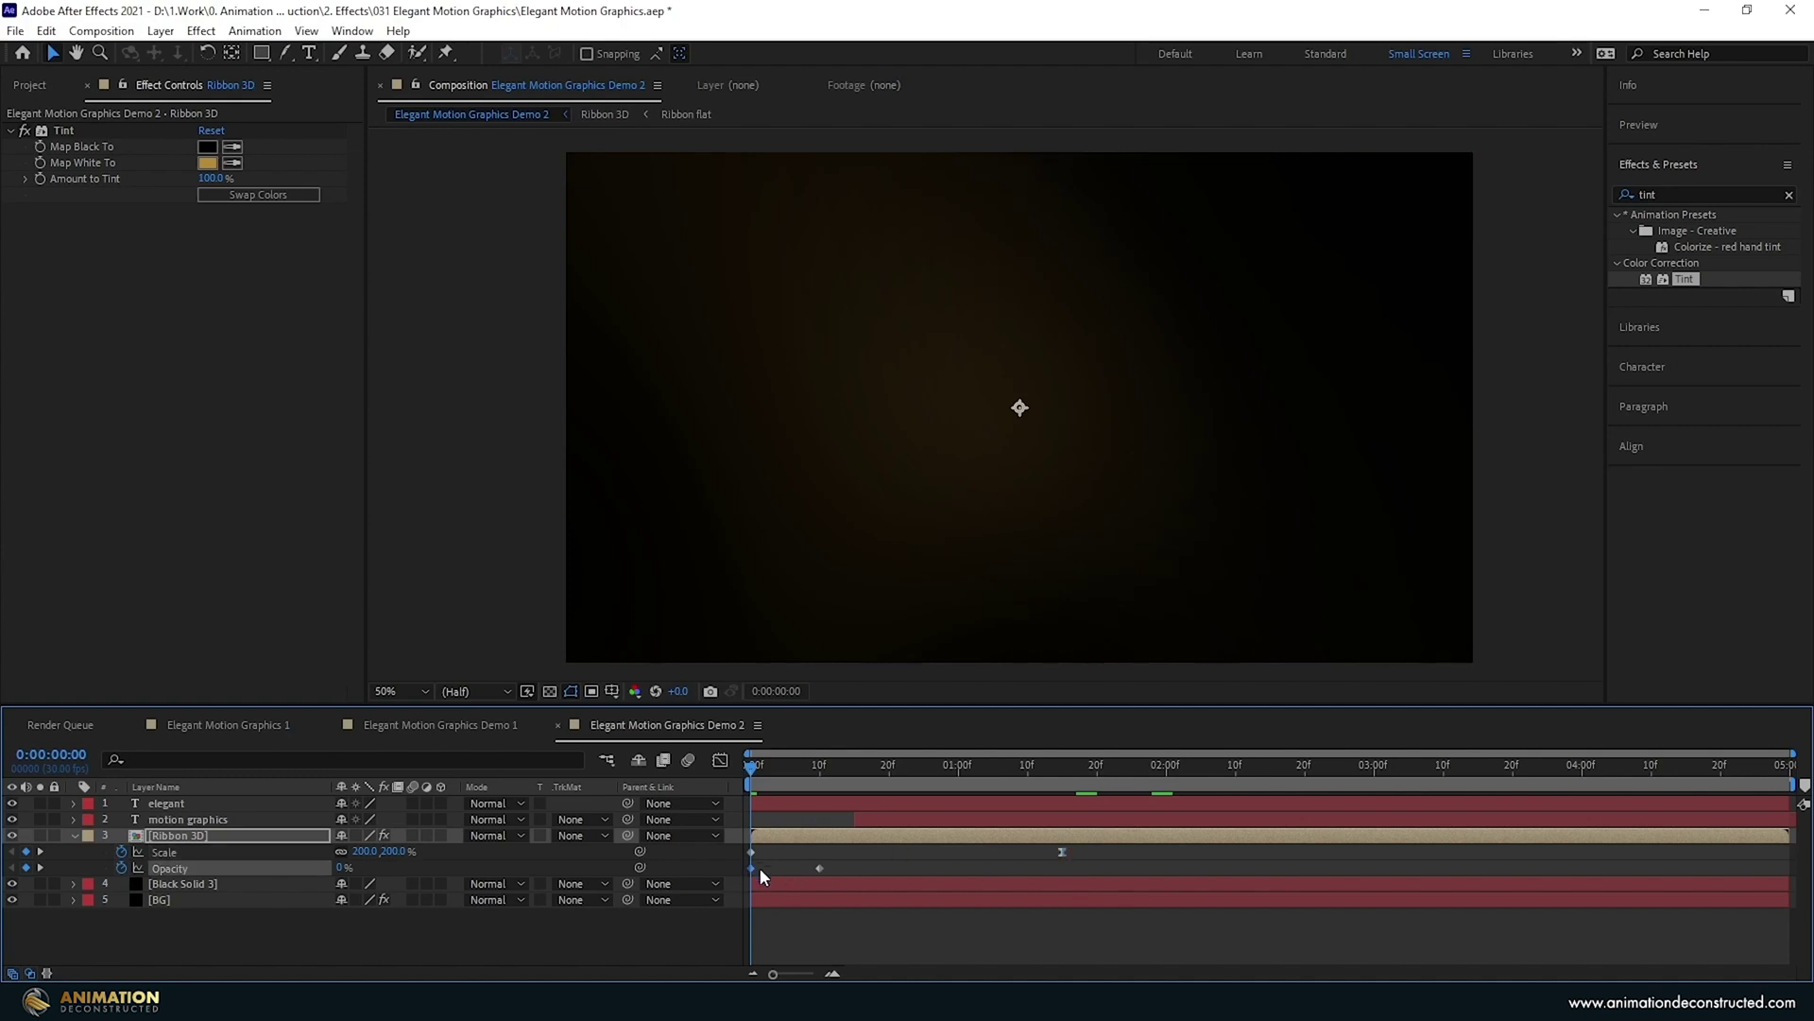
pyautogui.press('F9')
pyautogui.press('space')
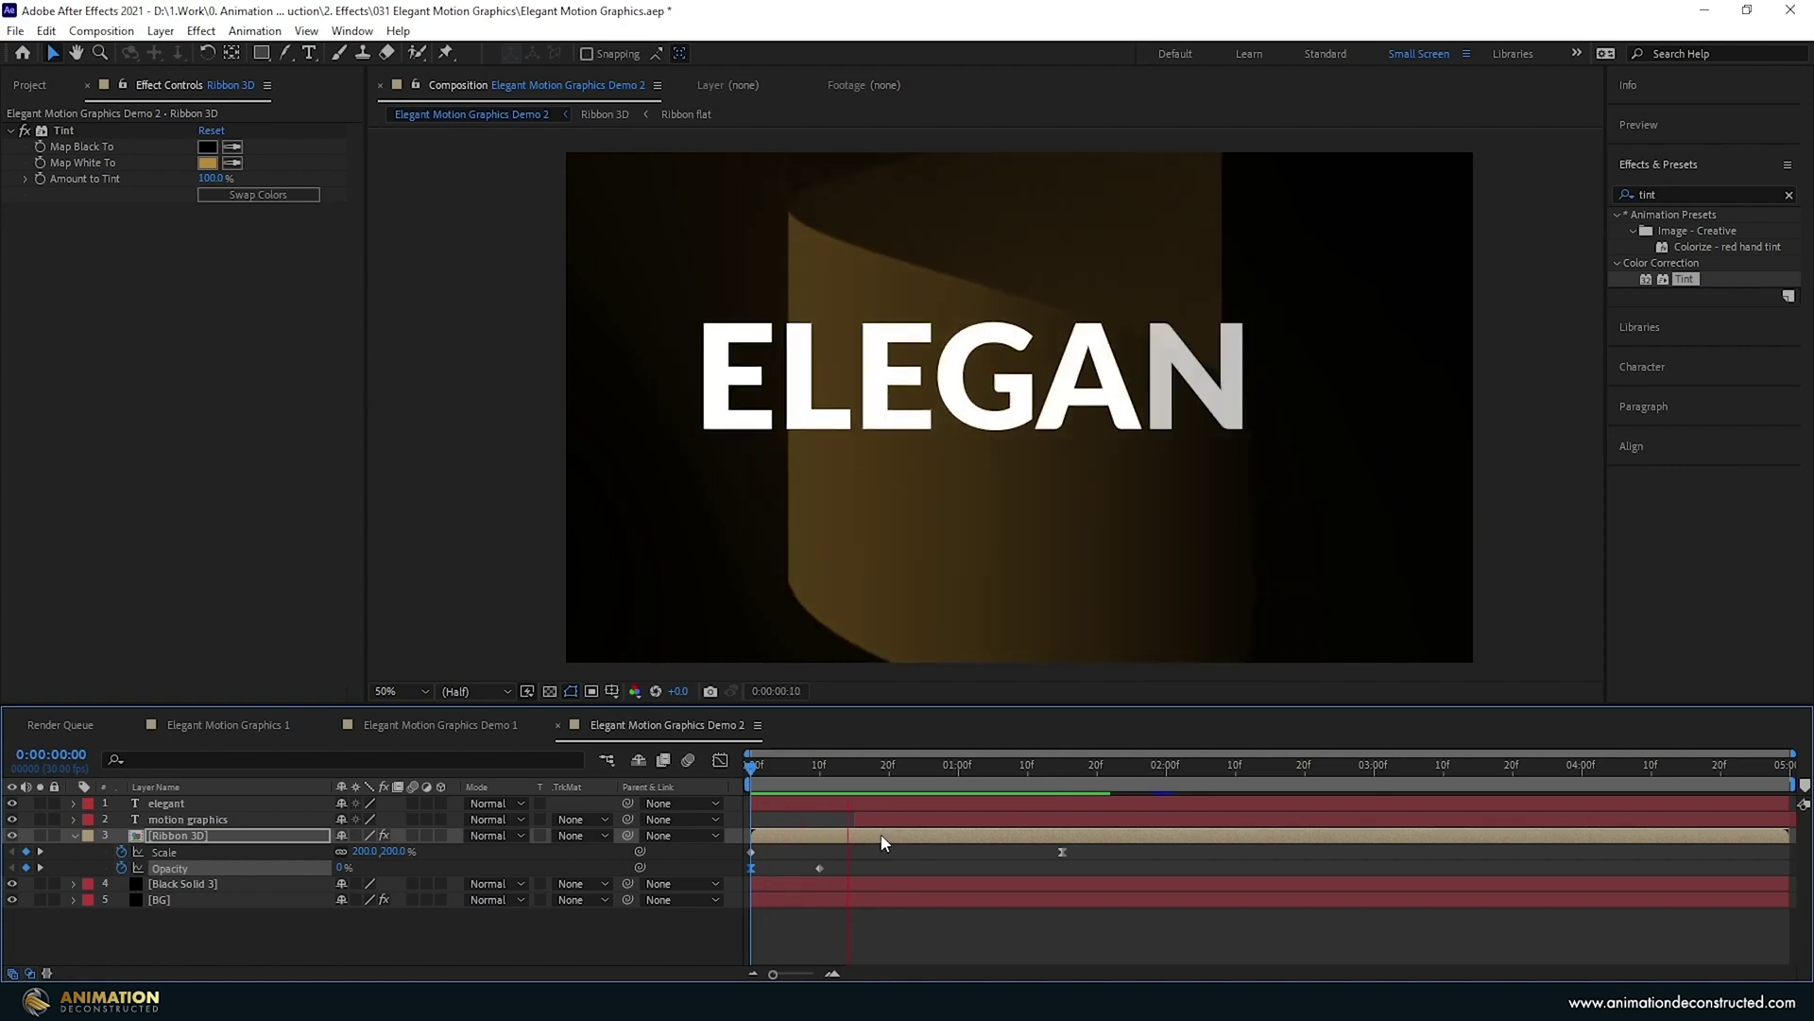
pyautogui.press('space')
pyautogui.press('u')
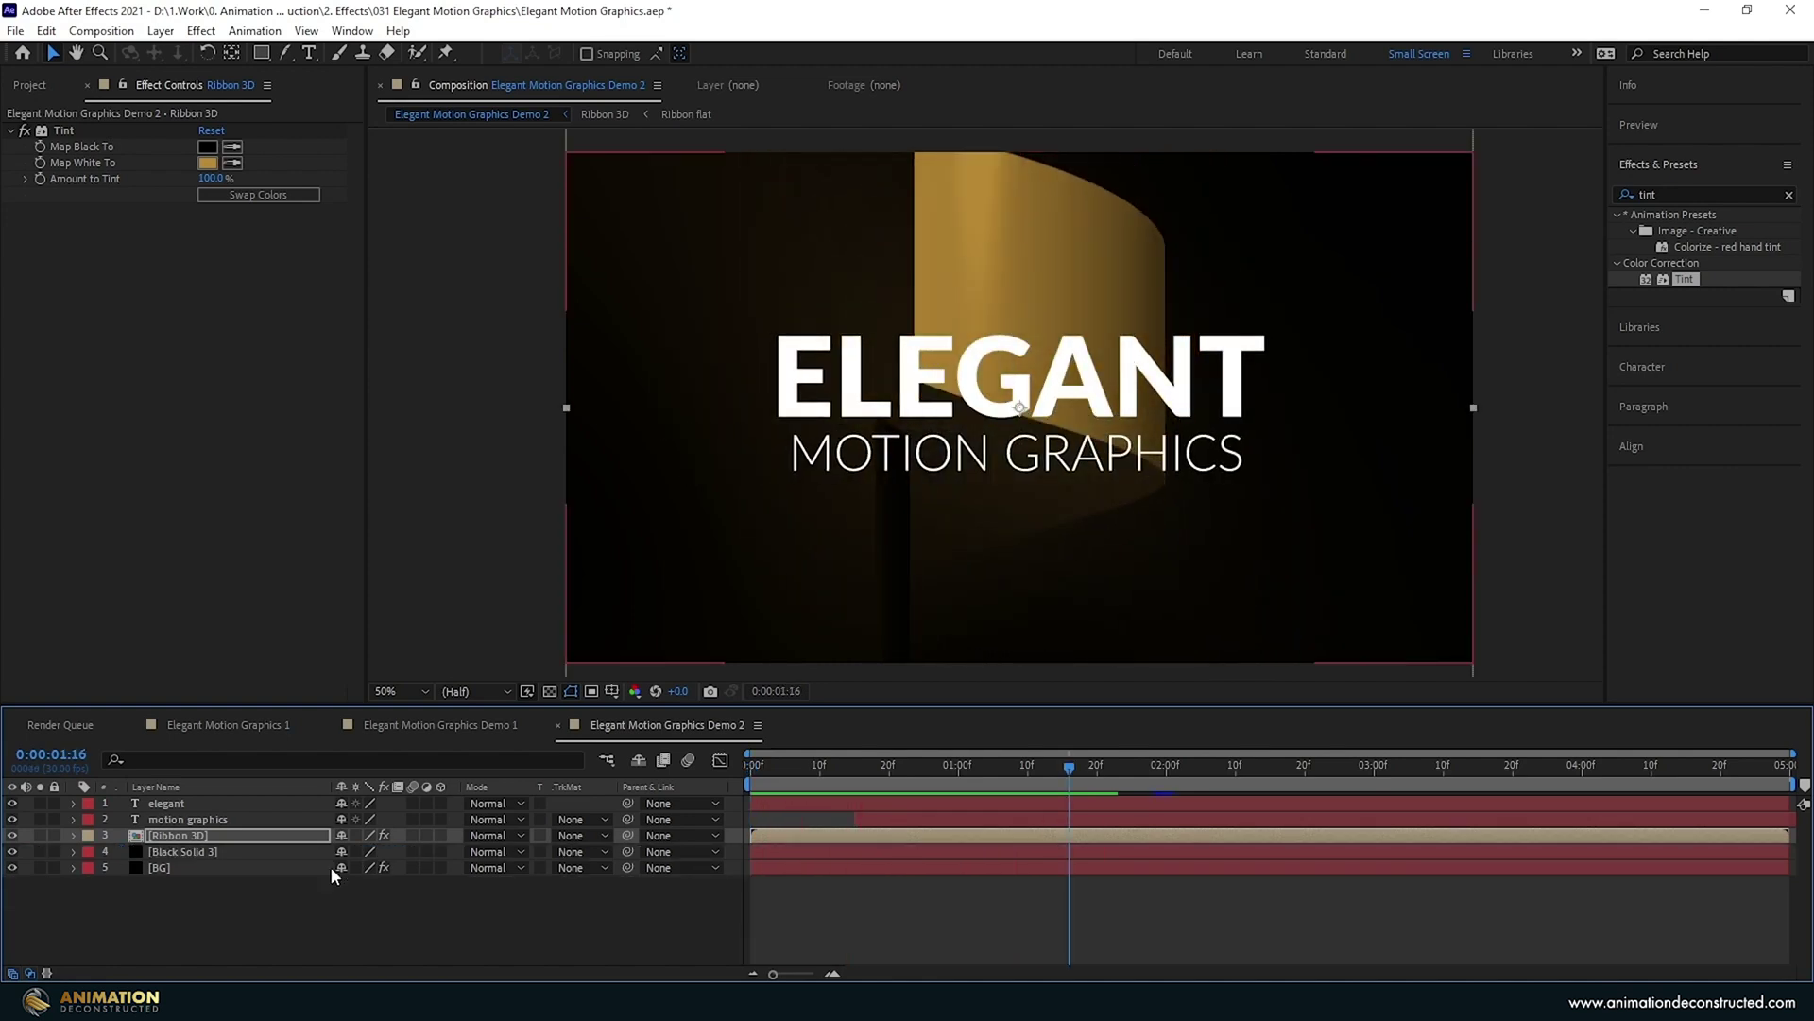
pyautogui.click(280, 889)
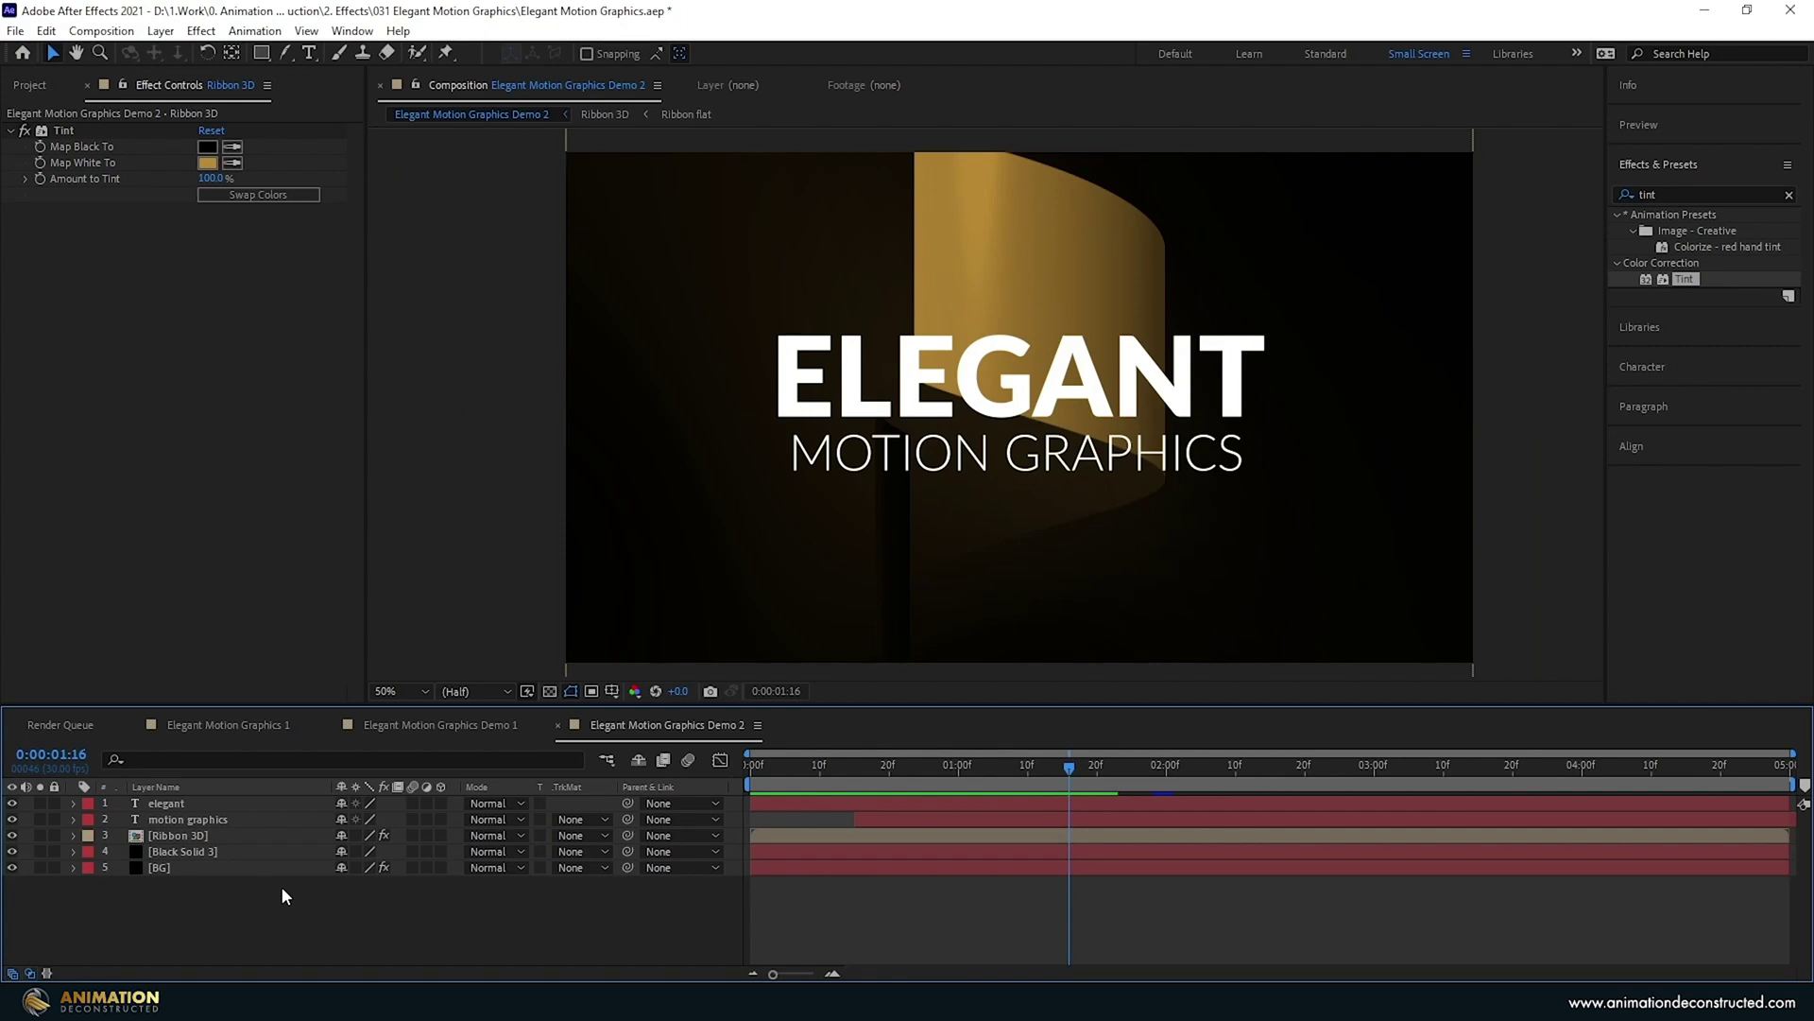
# Create a black 1920 x 1080 solid named Particles 1 directly above the BG layer.
pyautogui.click(185, 851)
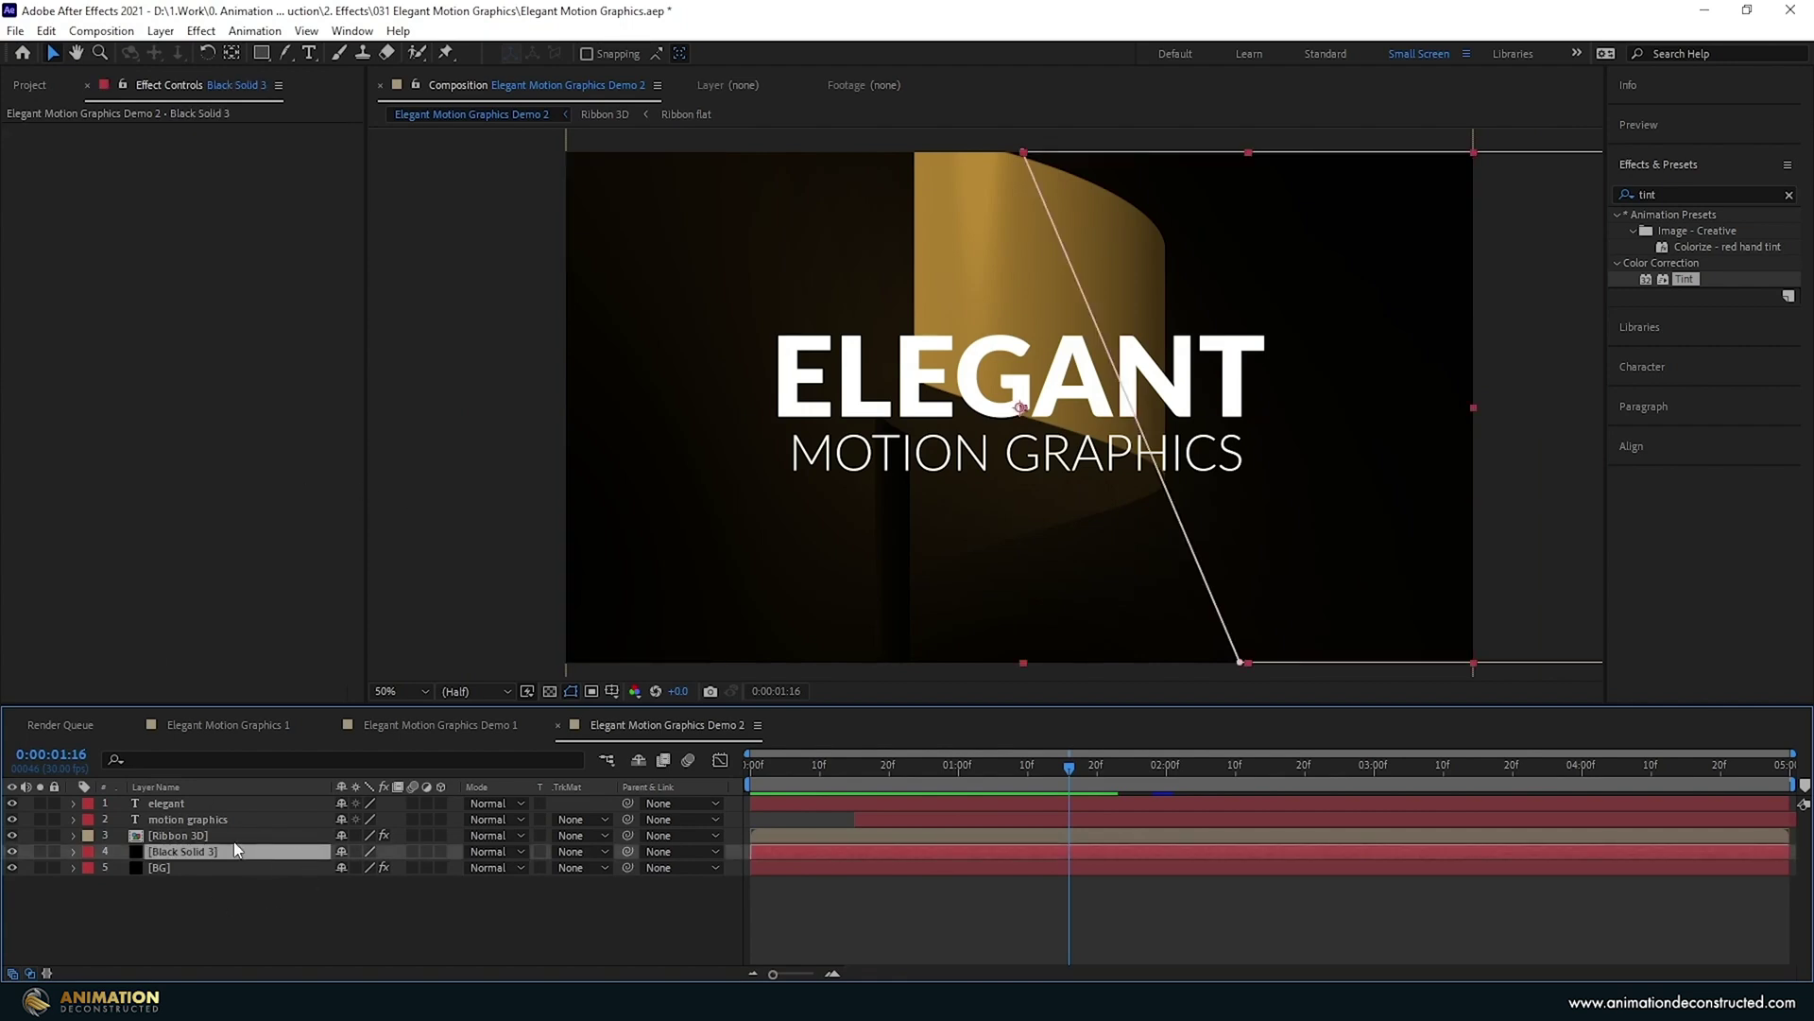
pyautogui.click(175, 867)
pyautogui.click(160, 31)
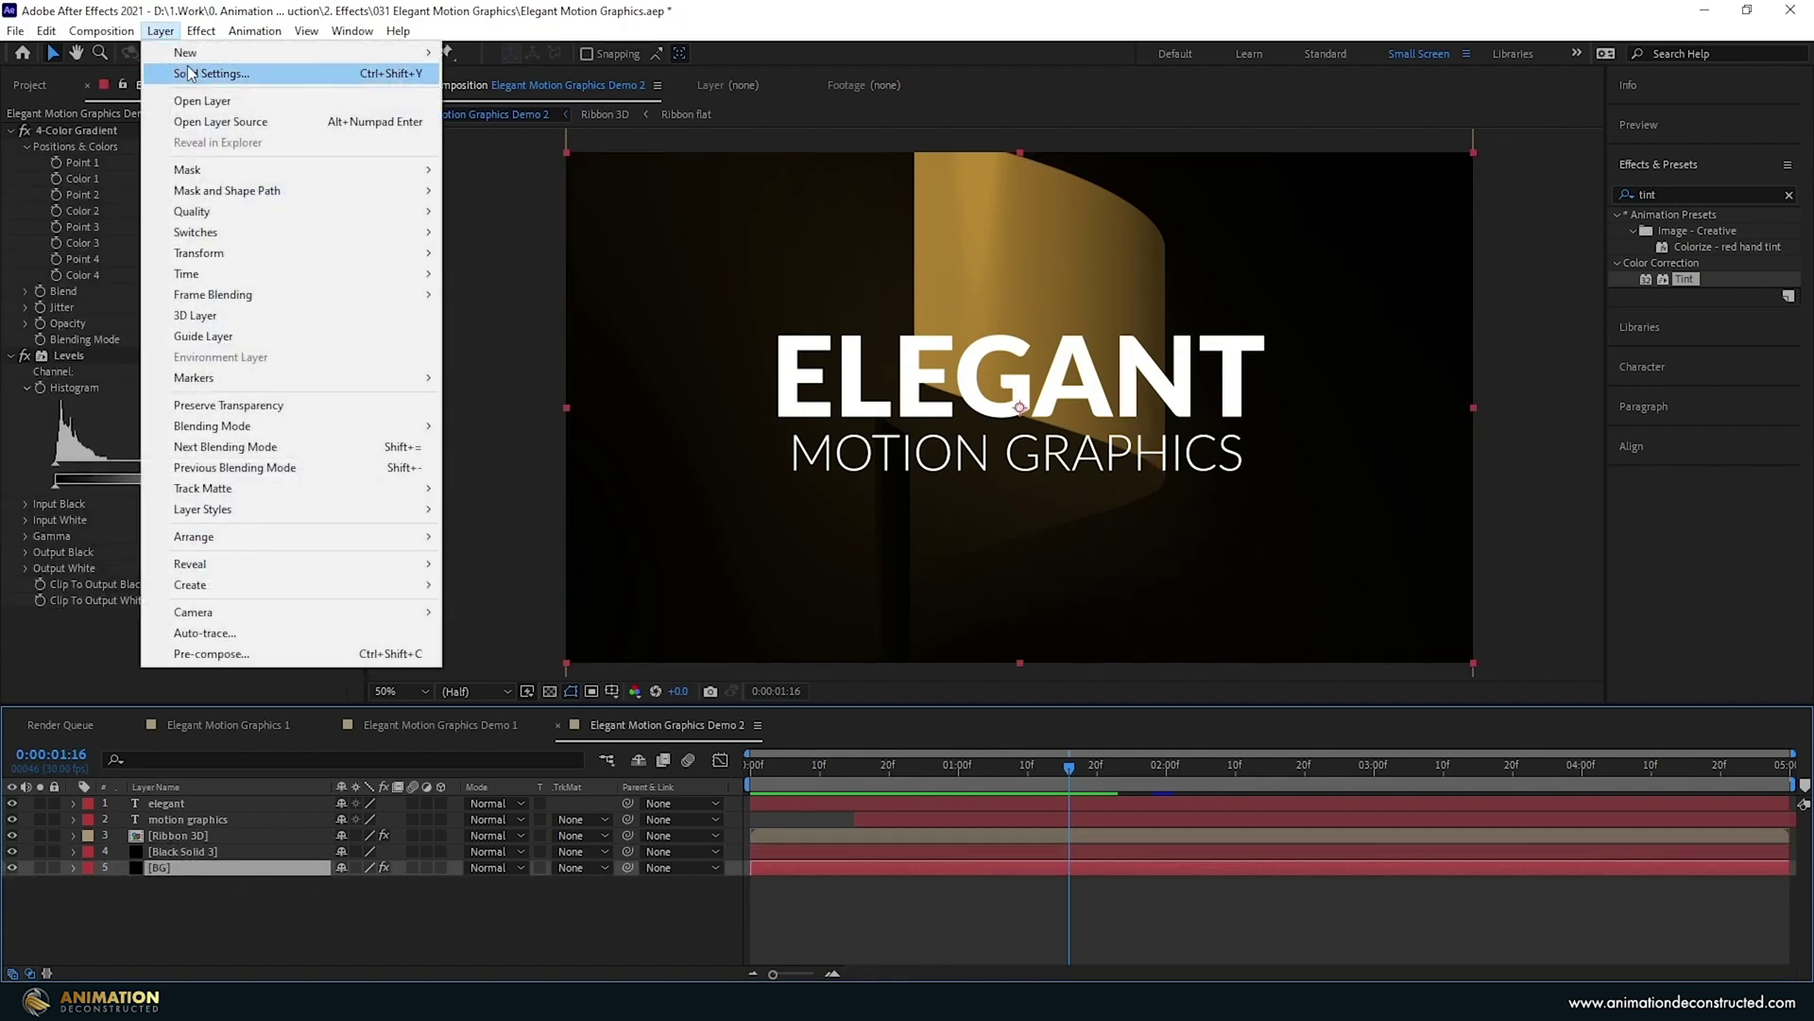
pyautogui.moveTo(187, 56)
pyautogui.click(552, 81)
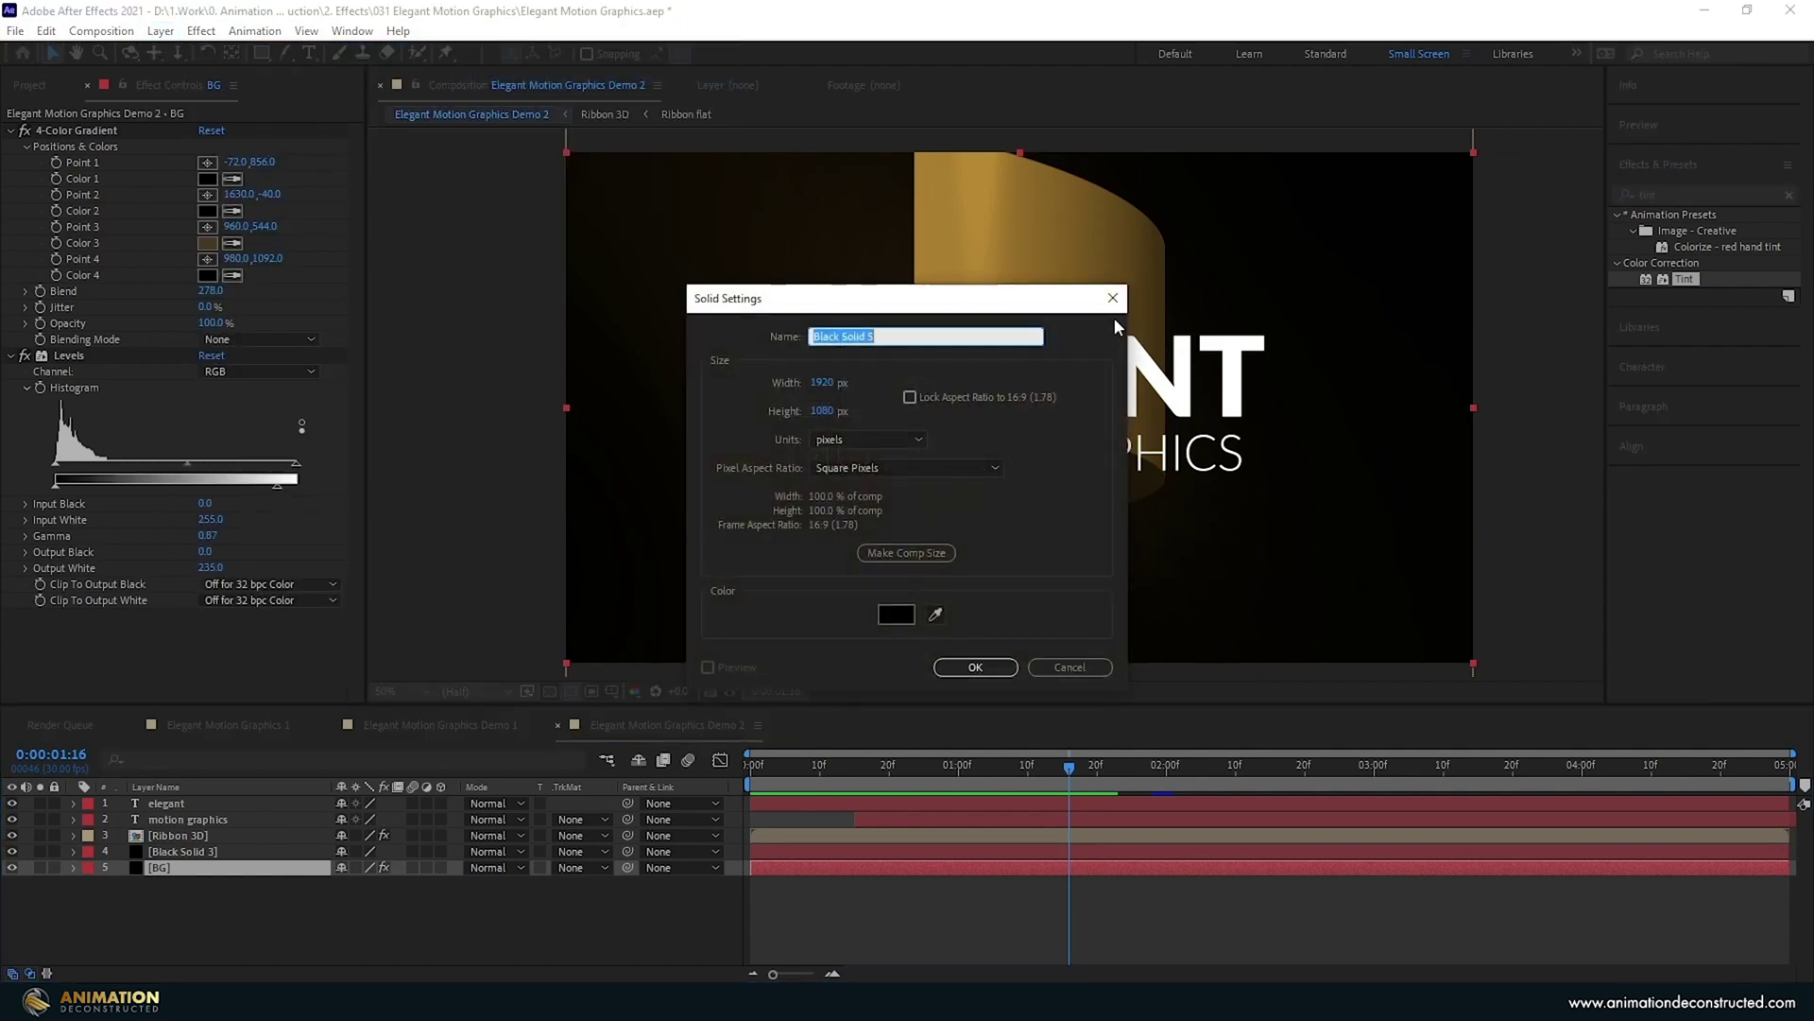
pyautogui.write('Particles 1')
pyautogui.click(943, 665)
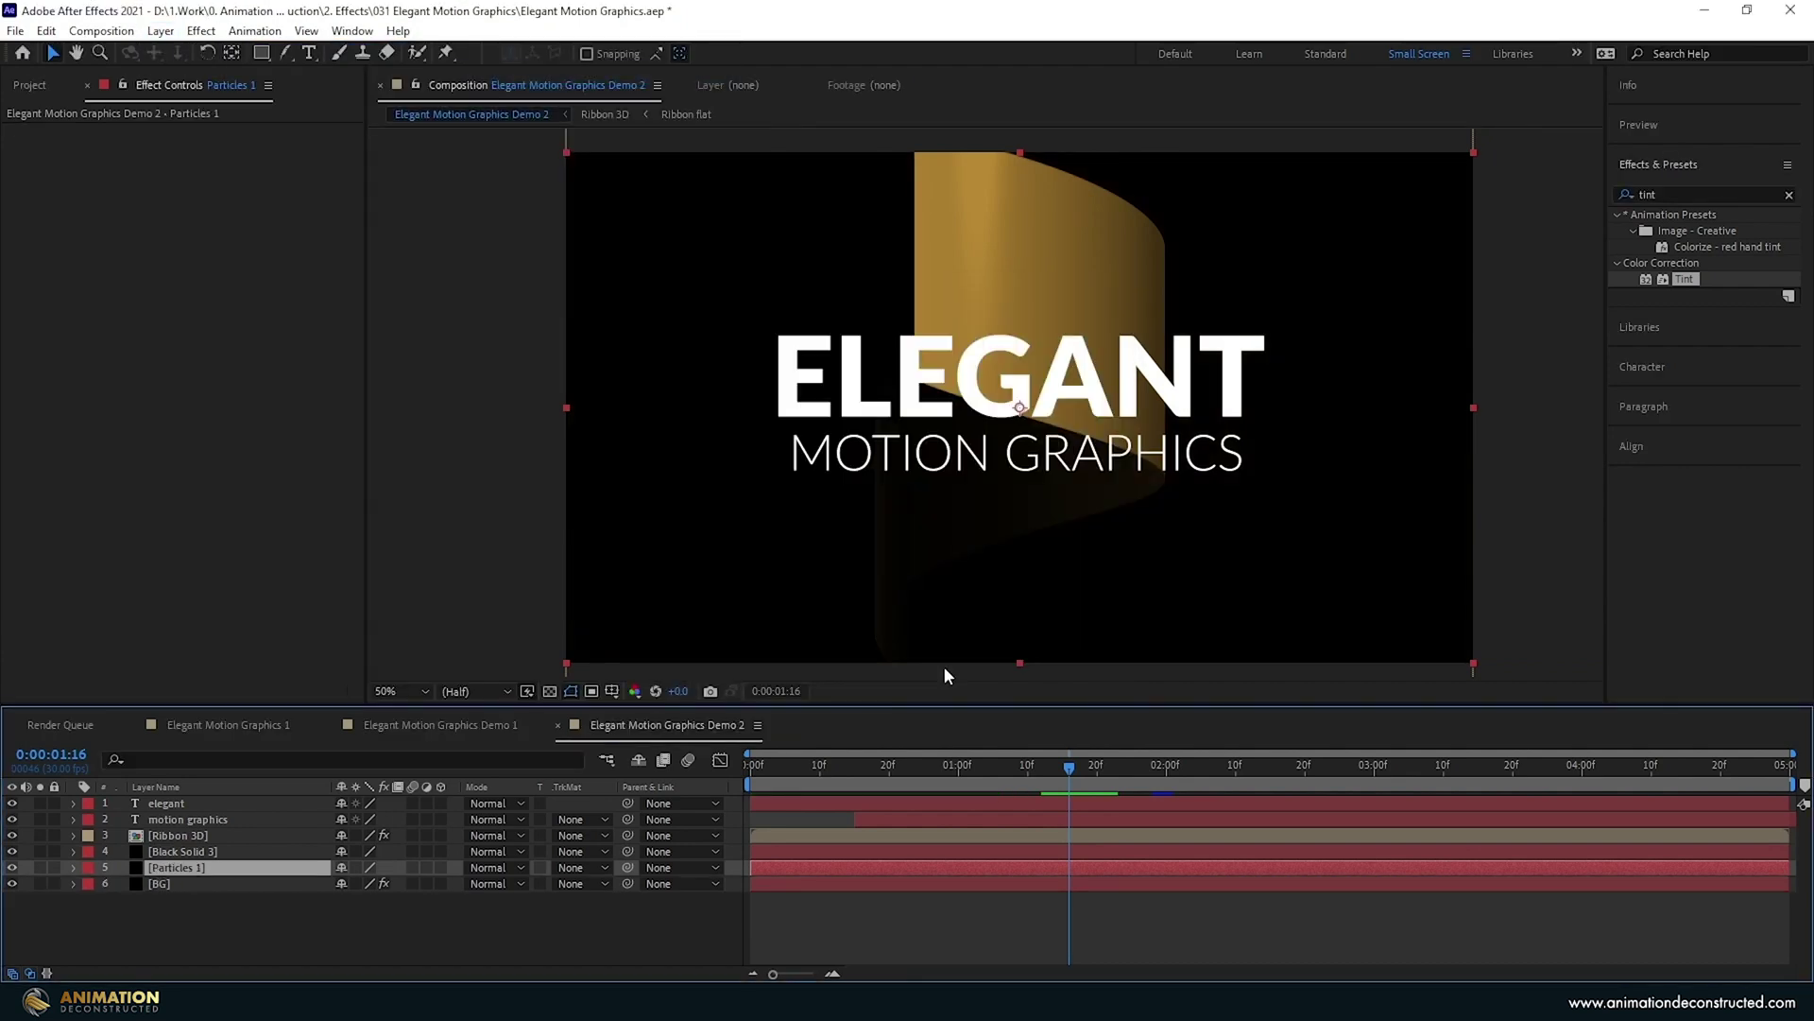
# Solo the Particles 1 and BG layers and apply CC Particle World to Particles 1.
pyautogui.click(40, 867)
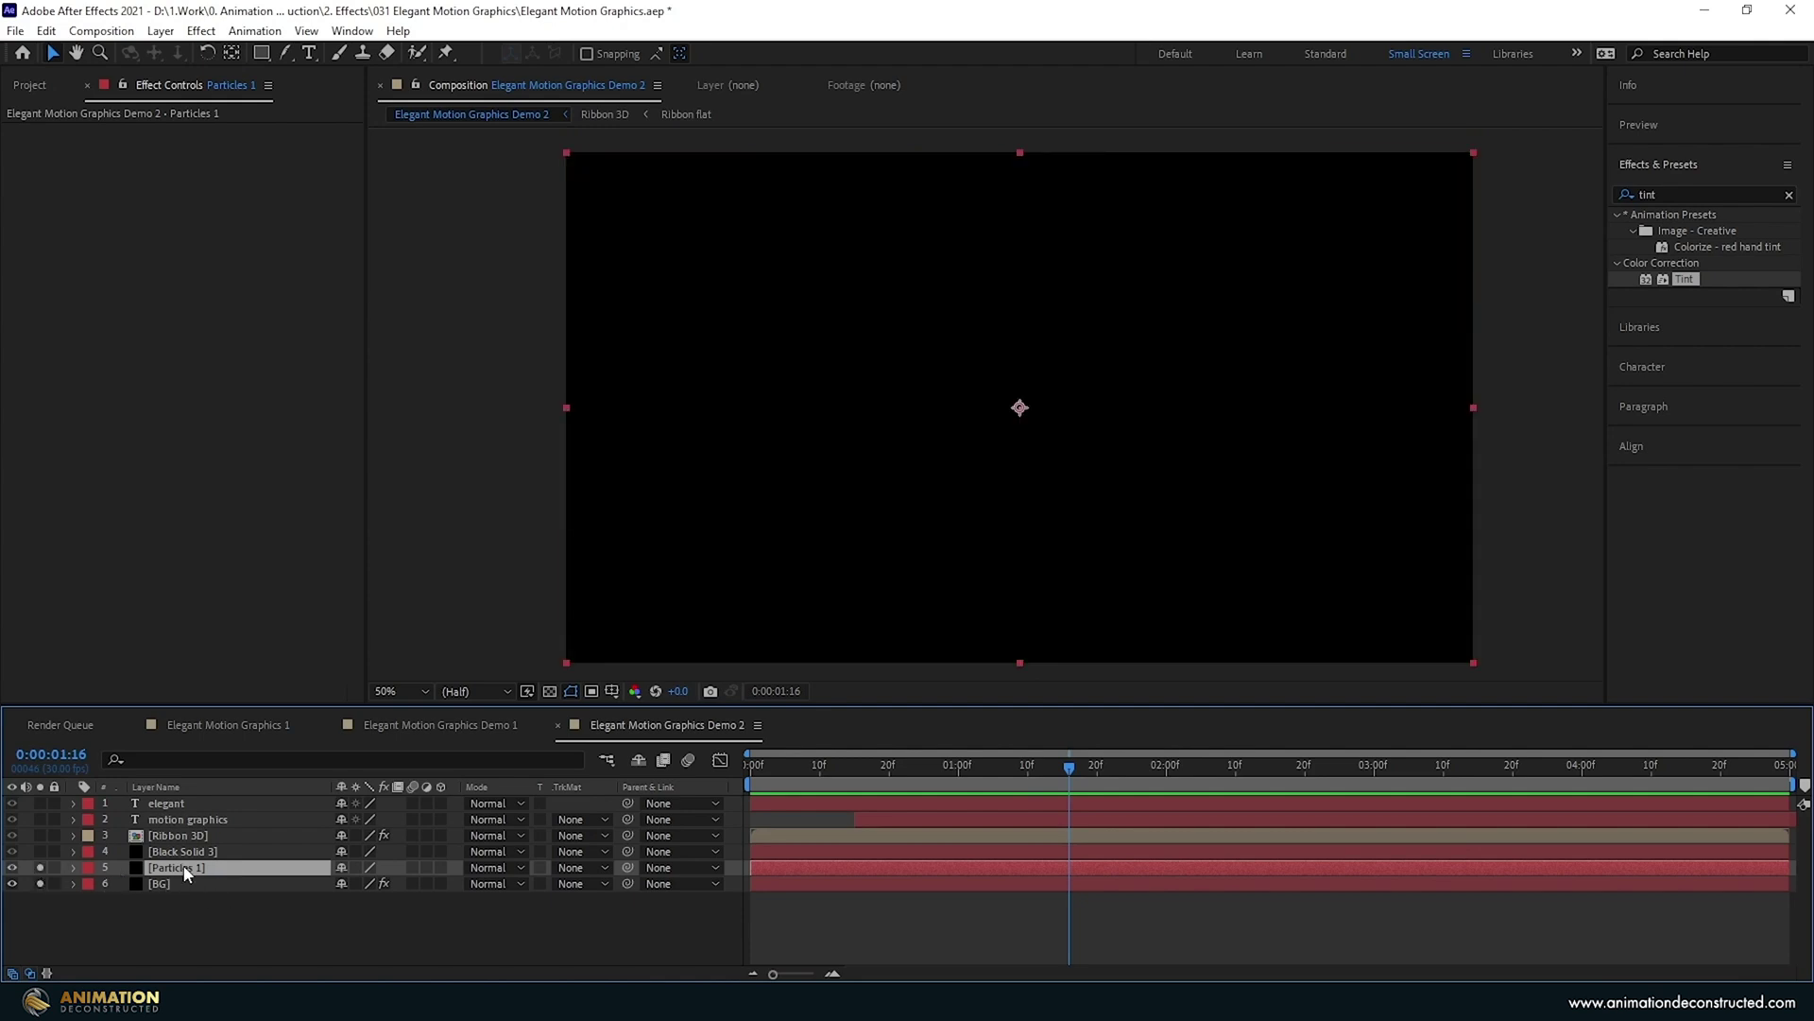
pyautogui.doubleClick(1649, 195)
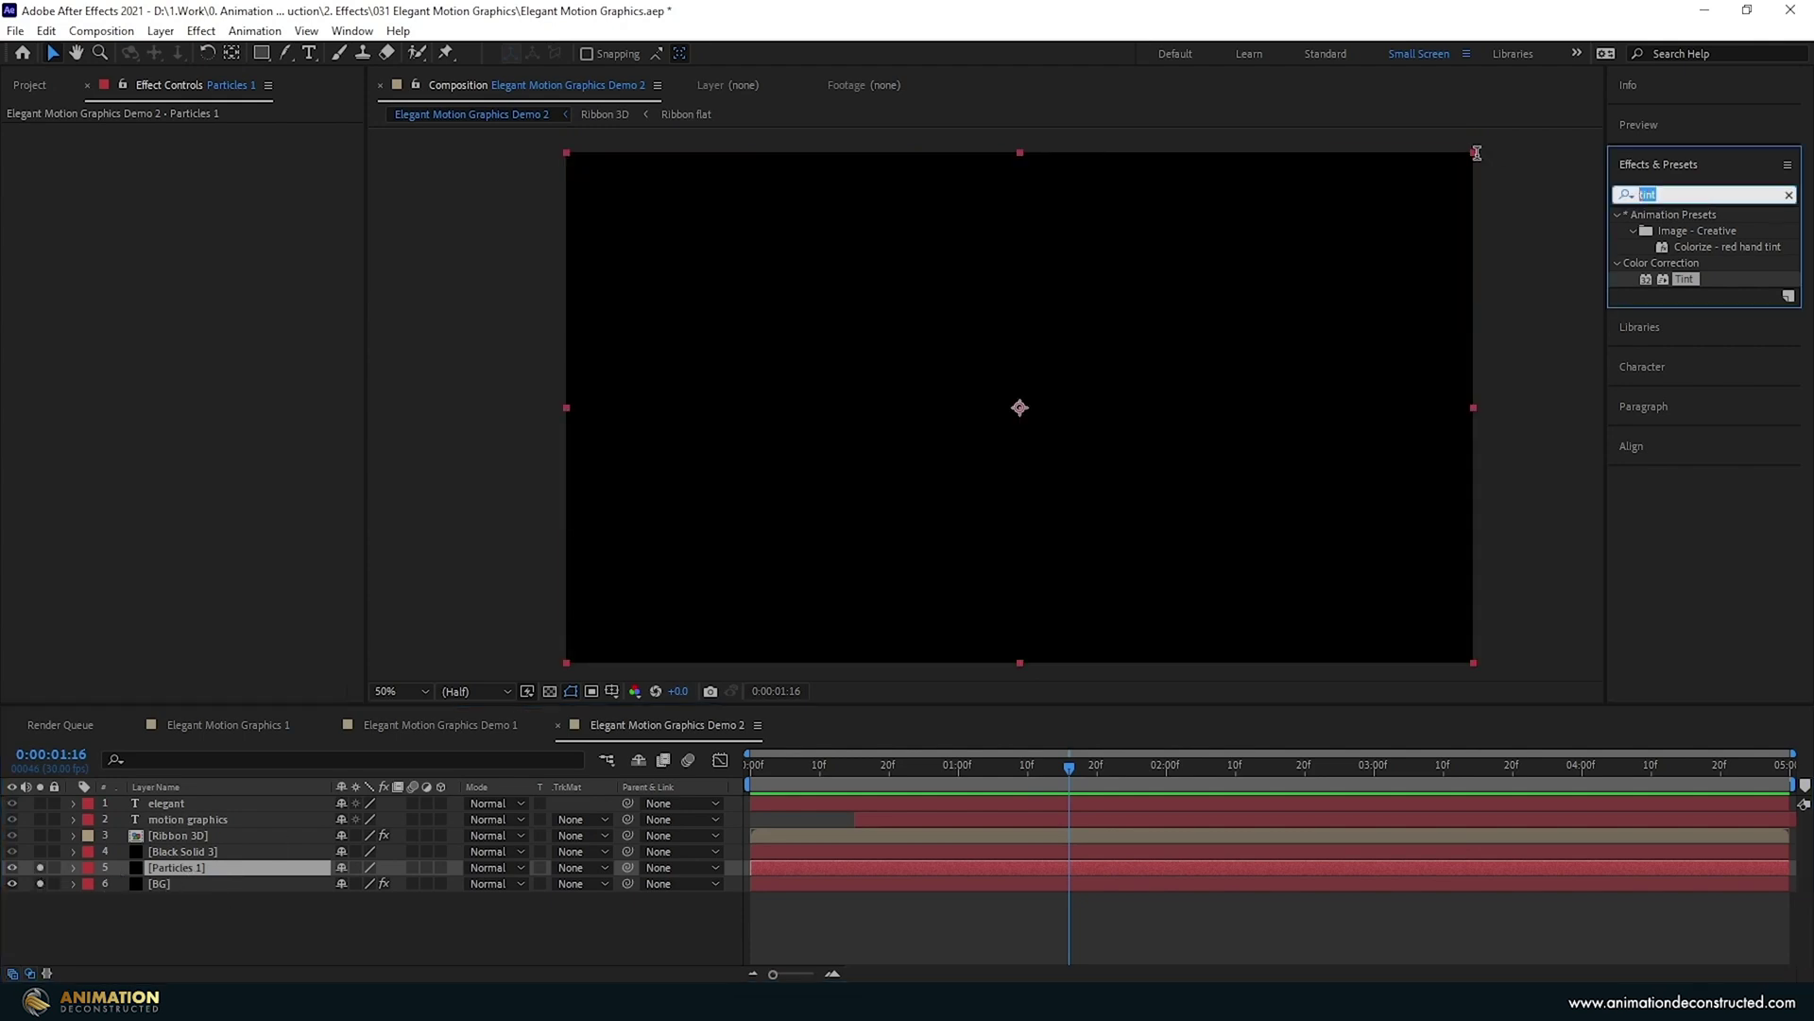
pyautogui.write('particl')
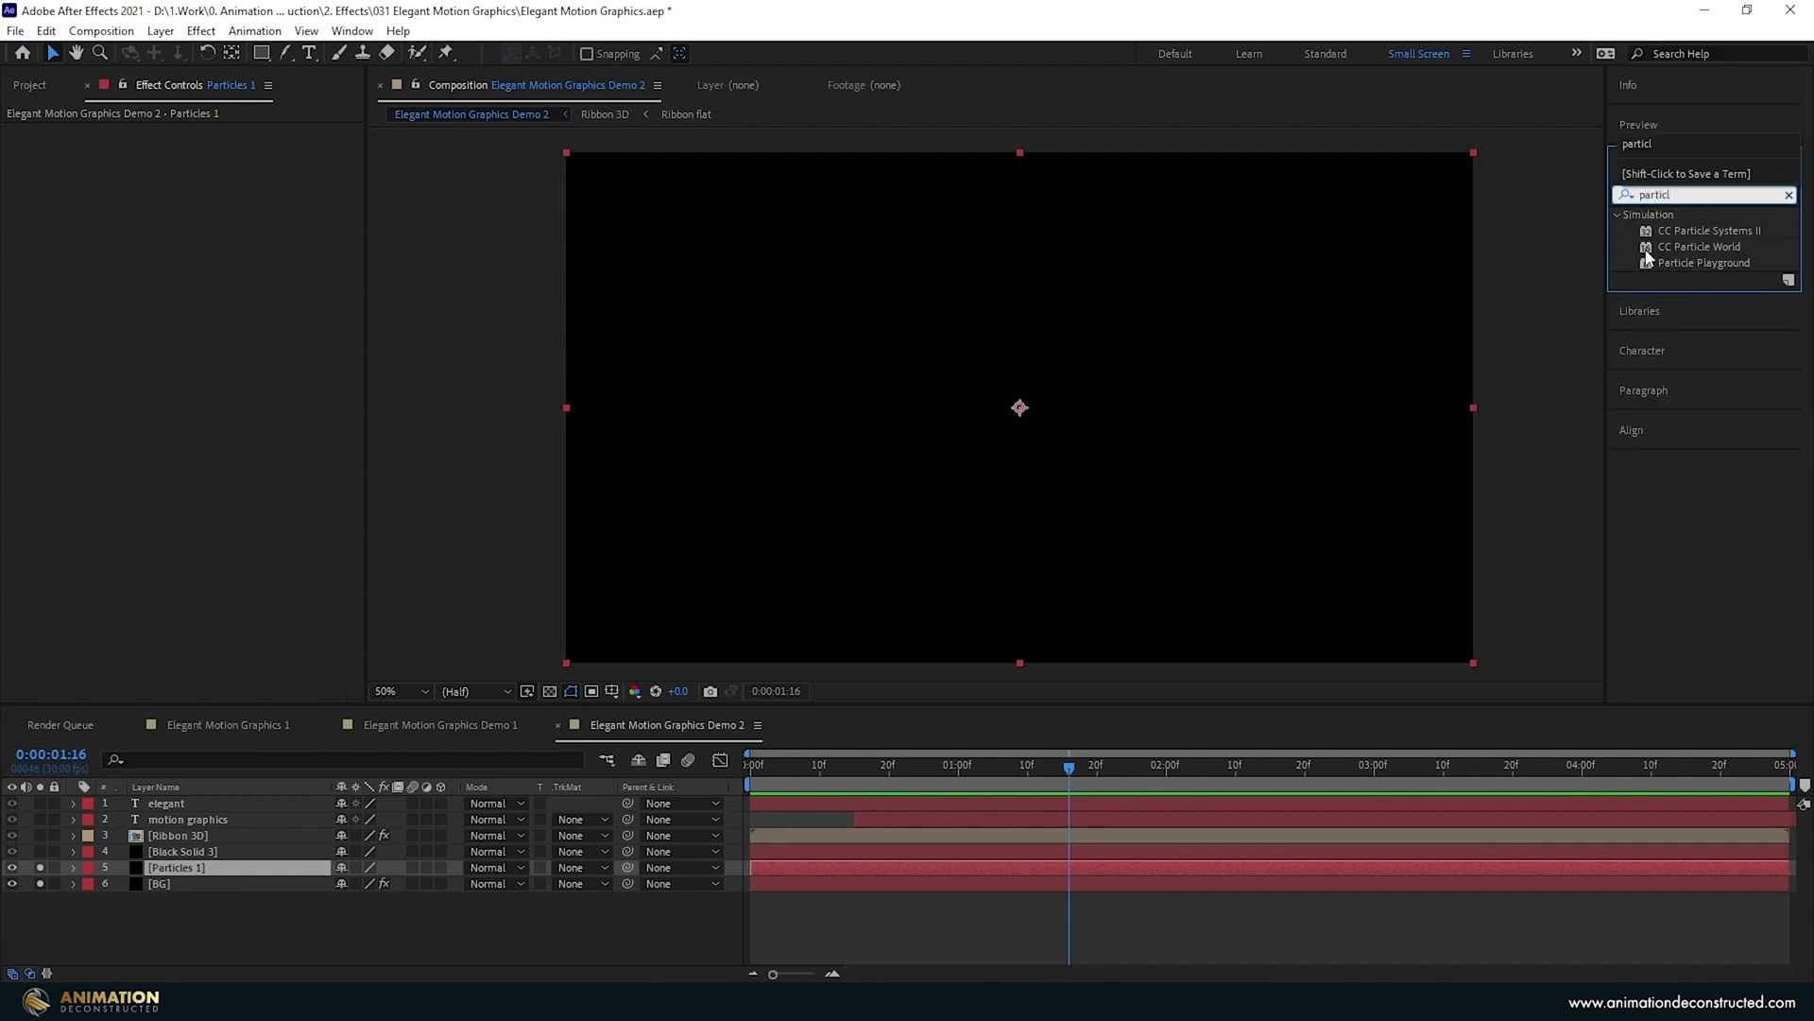
pyautogui.doubleClick(1701, 247)
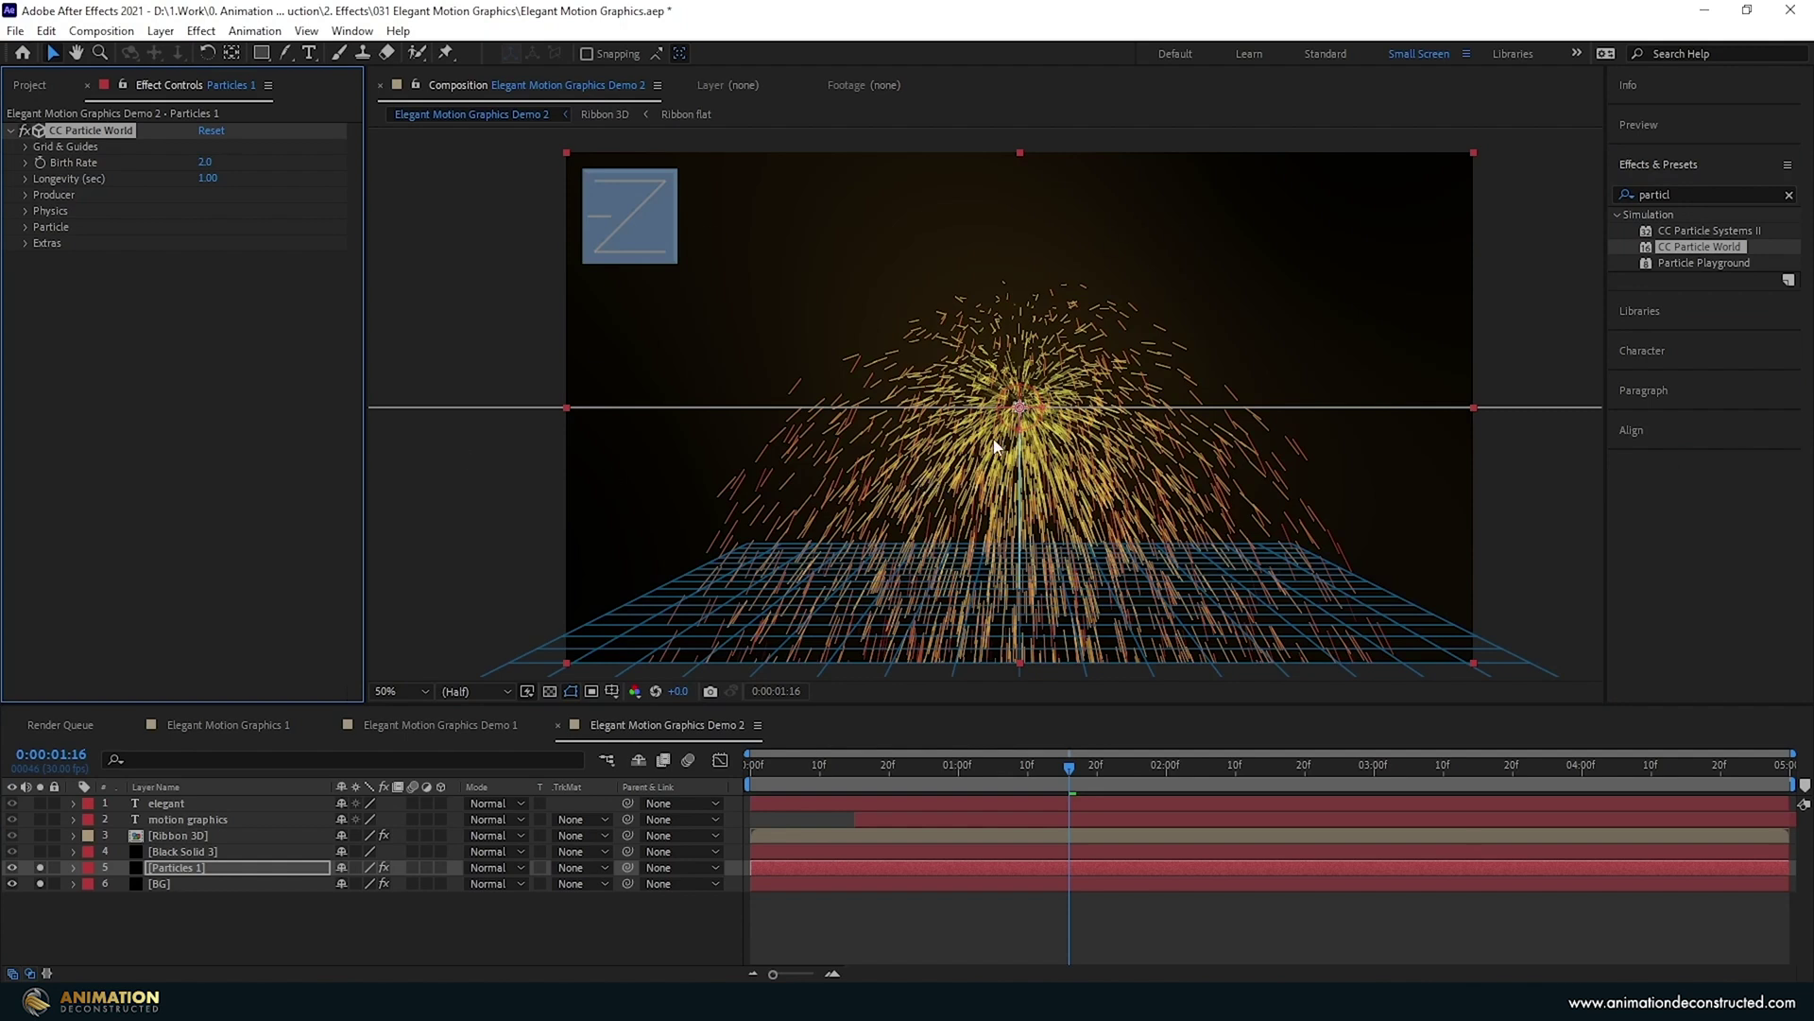
# Set the Particle Type of CC Particle World to Lens Convex.
pyautogui.click(25, 226)
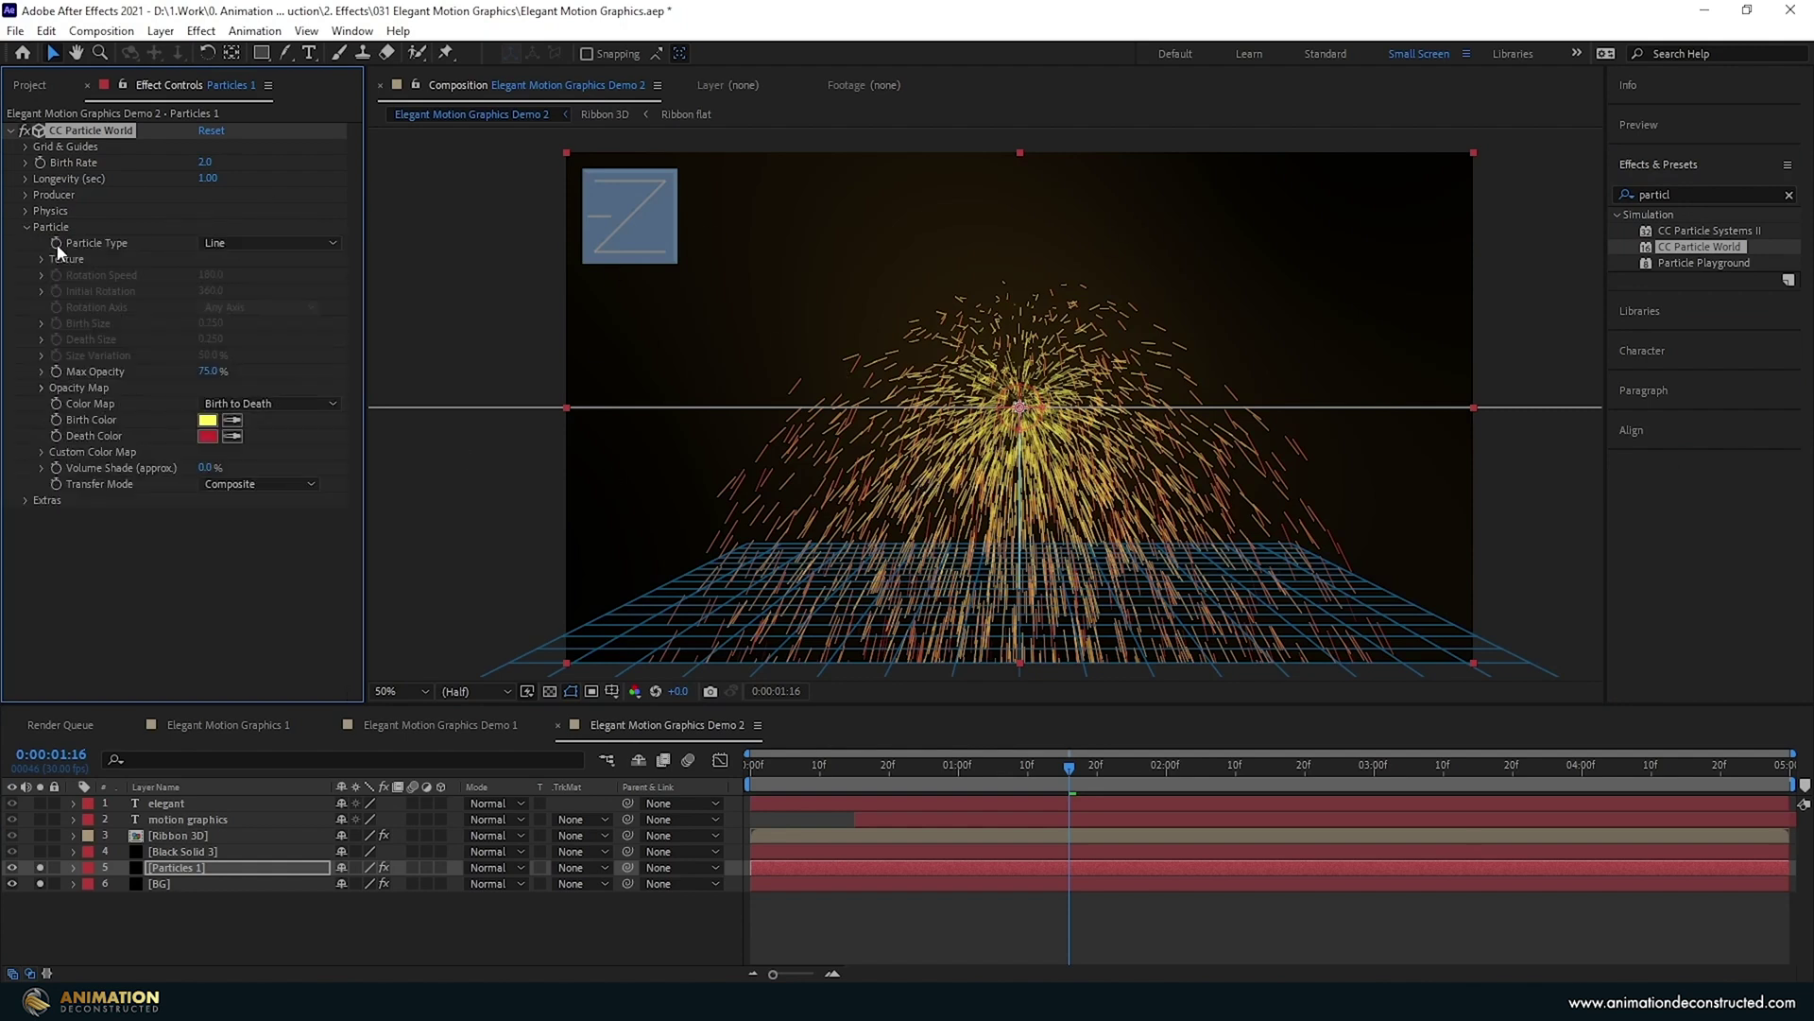
pyautogui.click(231, 244)
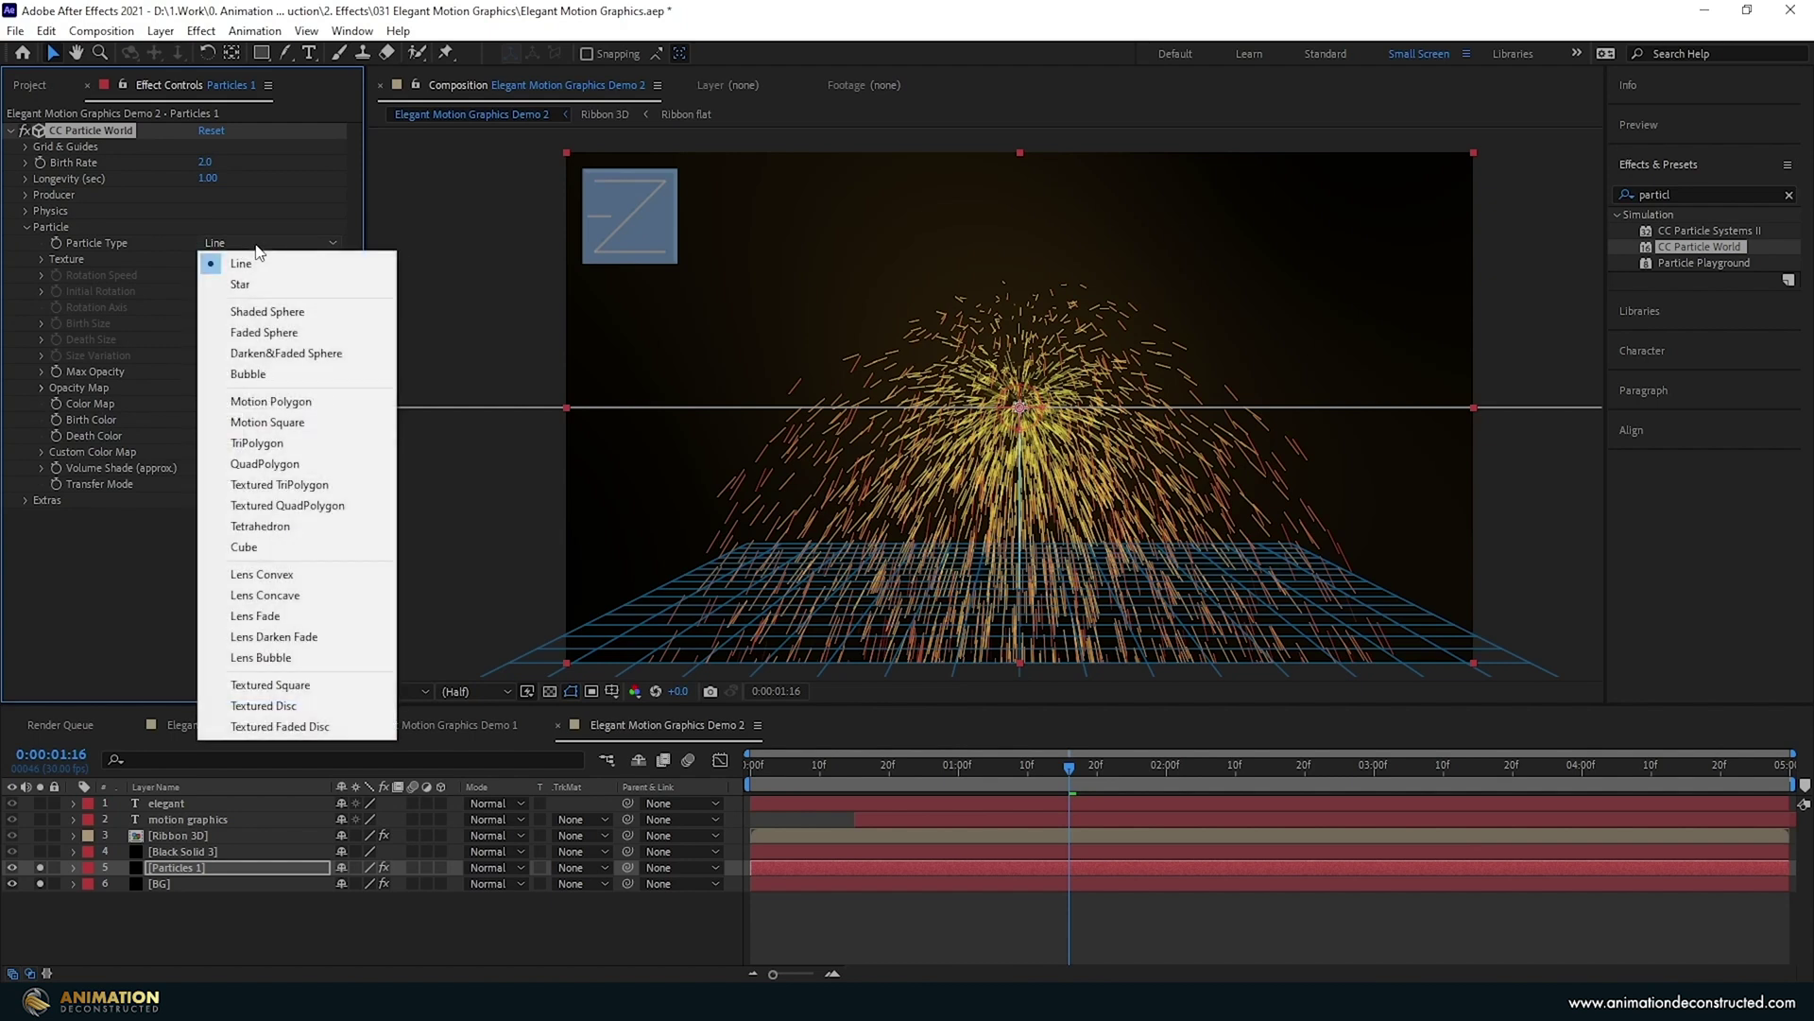
pyautogui.click(252, 576)
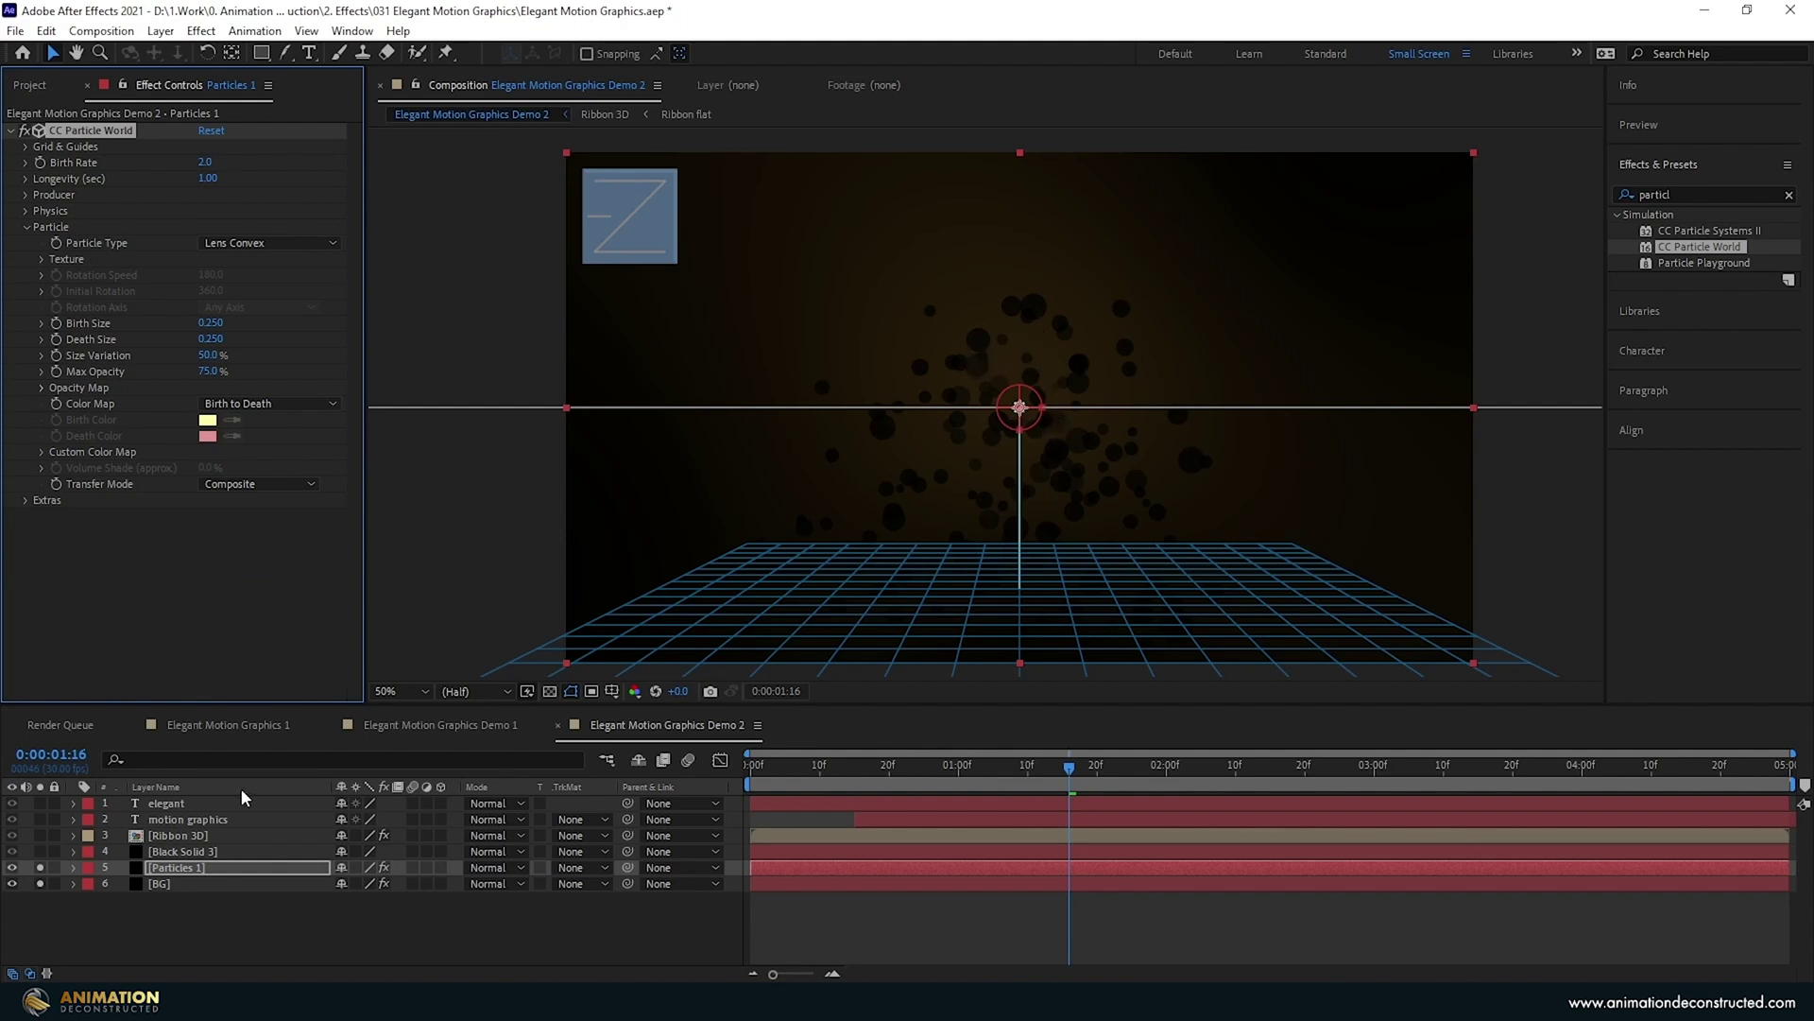
# Change the color of the Particles 1 solid to white (FFFFFF) in its solid settings.
pyautogui.hotkey('ctrl', 'shift', 'y')
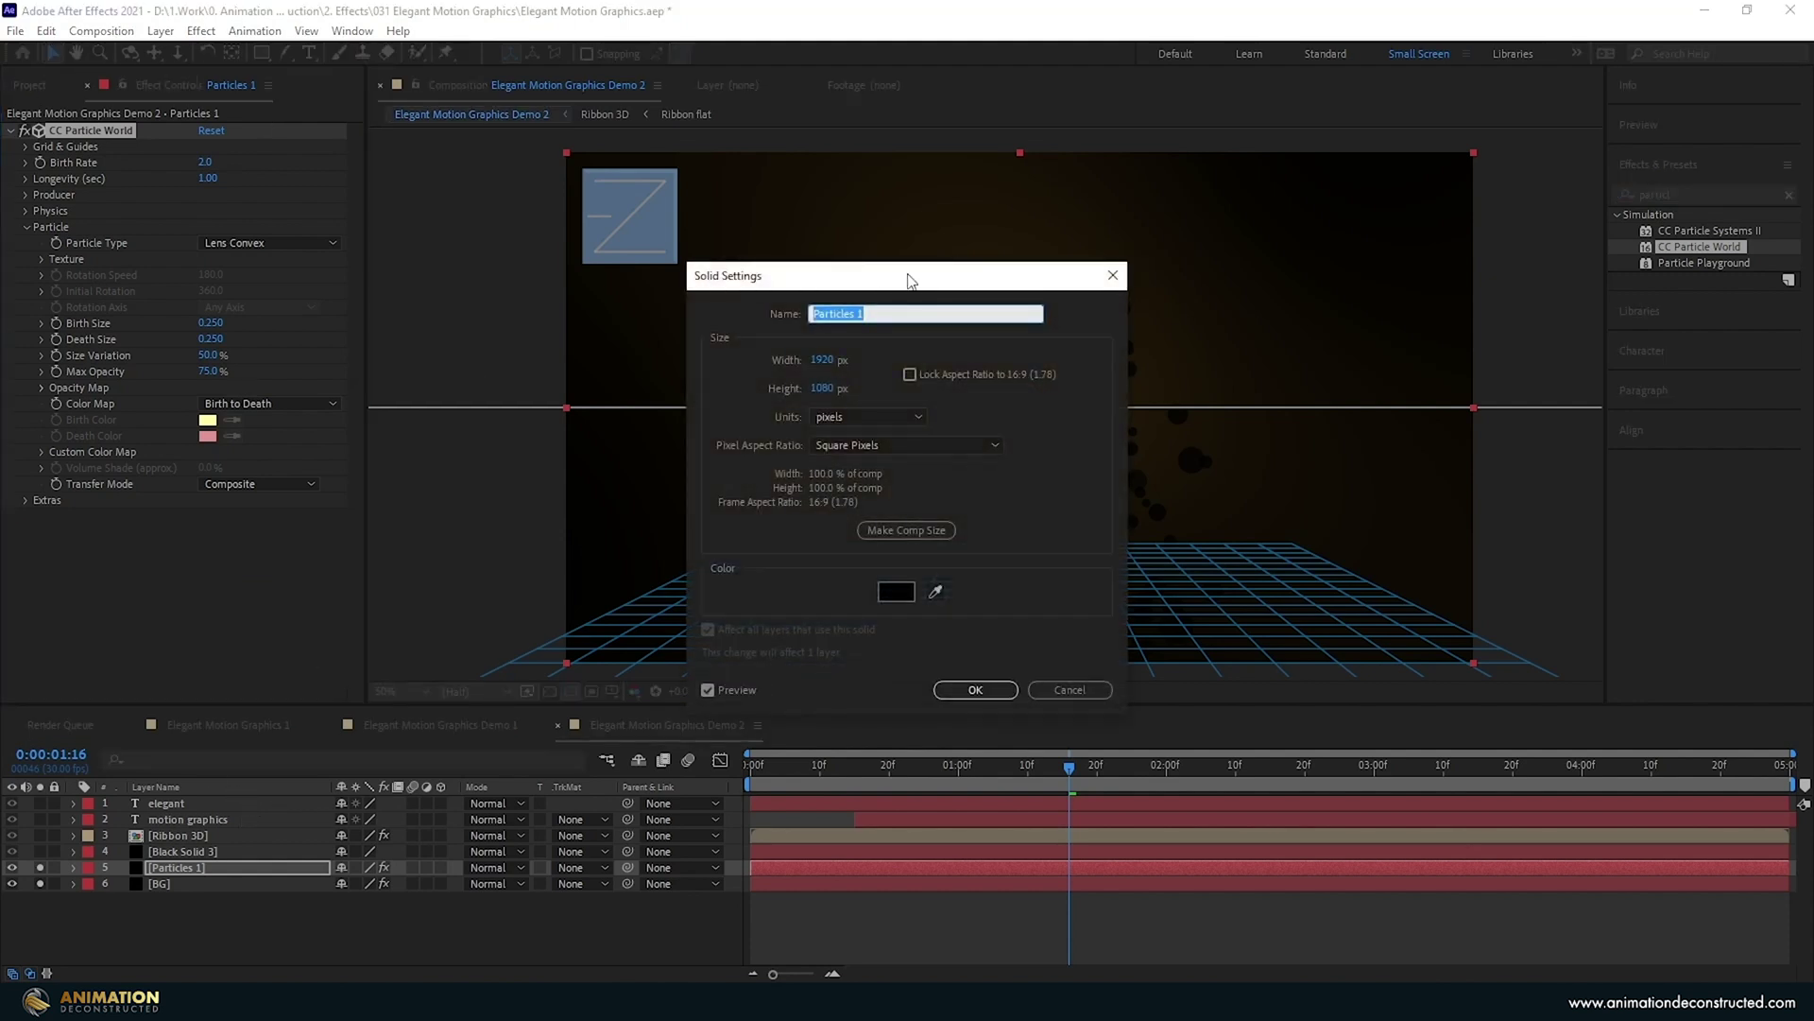
pyautogui.click(897, 592)
pyautogui.moveTo(1512, 605); pyautogui.dragTo(1393, 482)
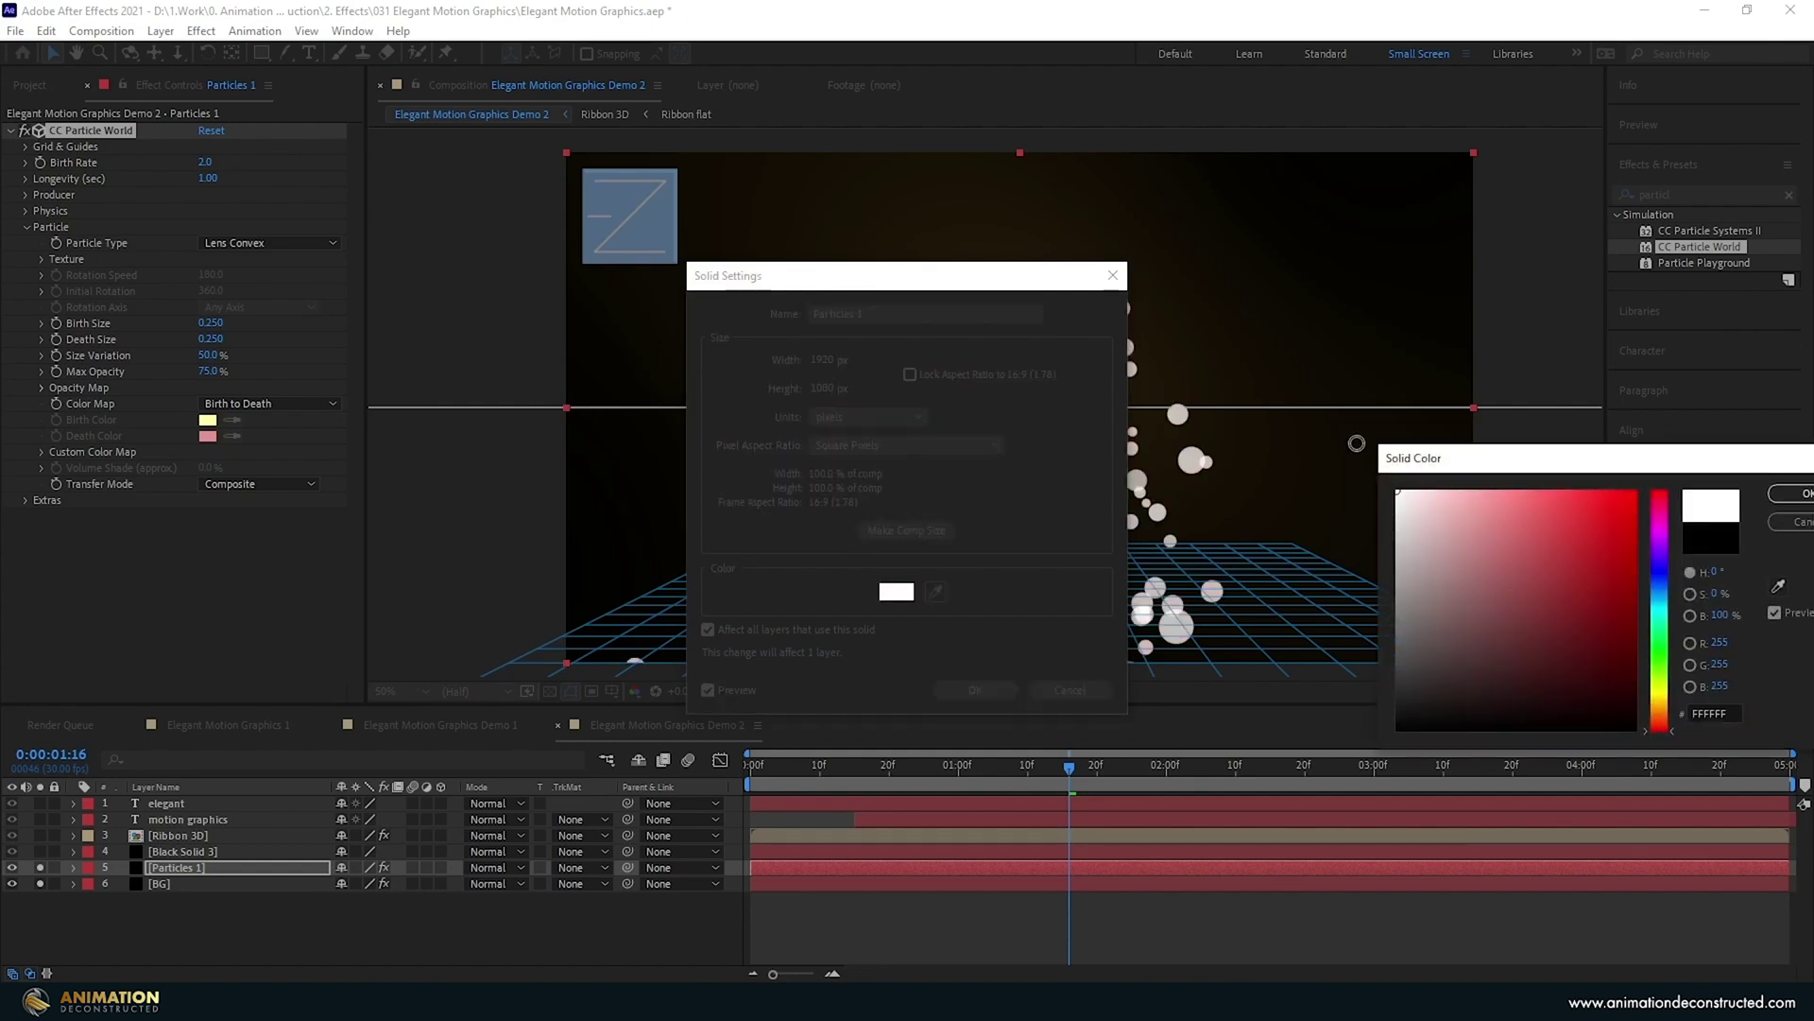
pyautogui.press('Return')
pyautogui.press('Return')
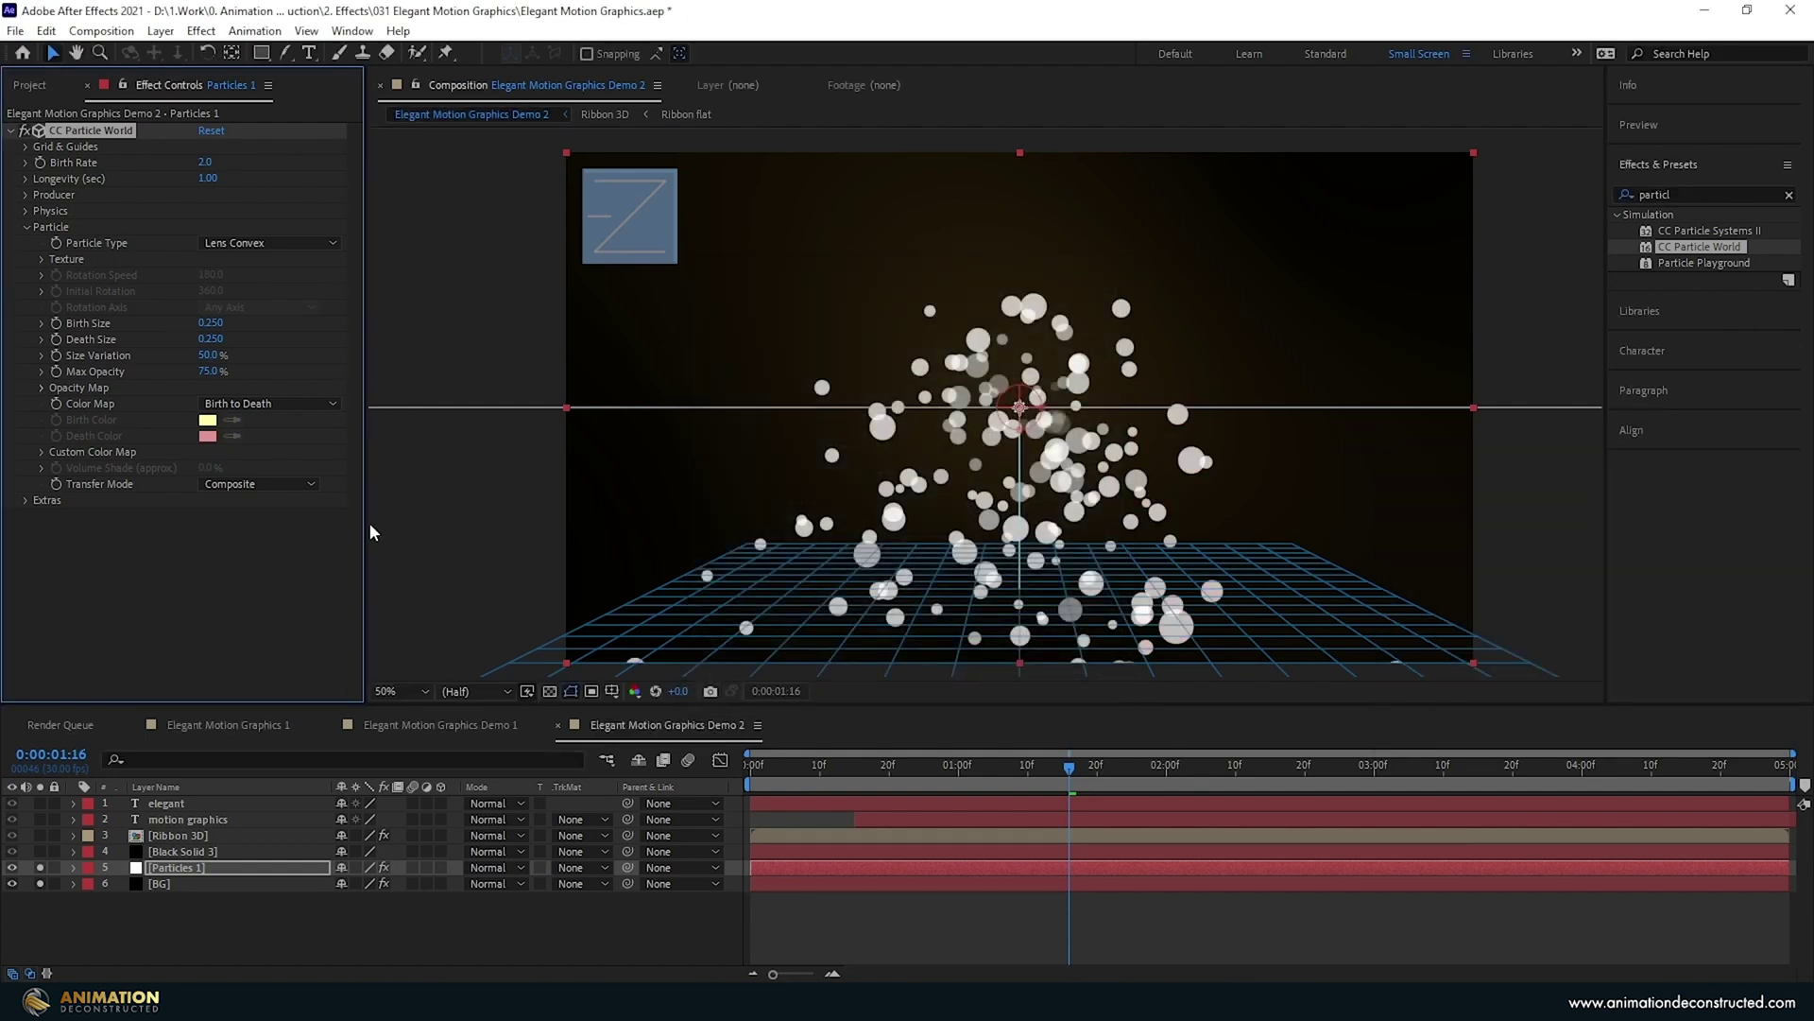
# Set the particles' Birth Size to 0.090 and Death Size to 0.100, and scrub the timeline to check them.
pyautogui.click(210, 322)
pyautogui.write('0')
pyautogui.press('Tab')
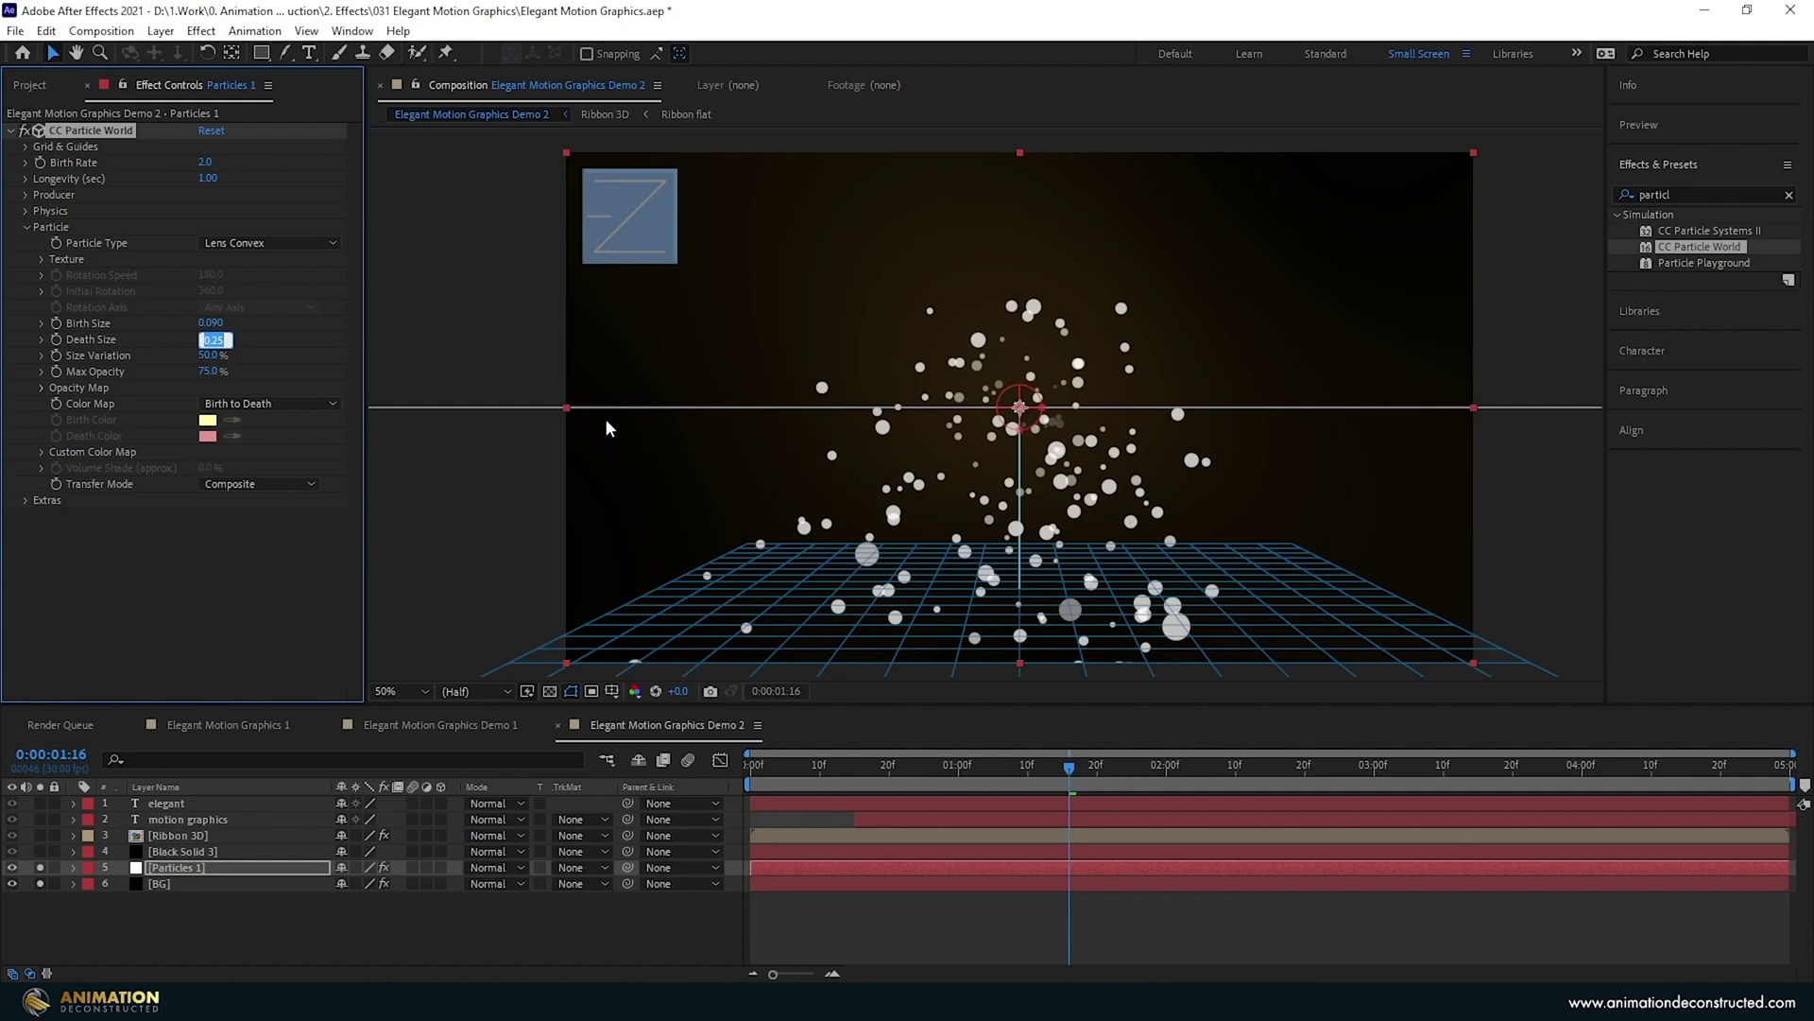
pyautogui.write('0.1')
pyautogui.press('Return')
pyautogui.moveTo(983, 767)
pyautogui.mouseDown()
pyautogui.moveTo(1065, 767)
pyautogui.moveTo(955, 767)
pyautogui.moveTo(1044, 767)
pyautogui.moveTo(984, 766)
pyautogui.moveTo(1007, 765)
pyautogui.mouseUp()
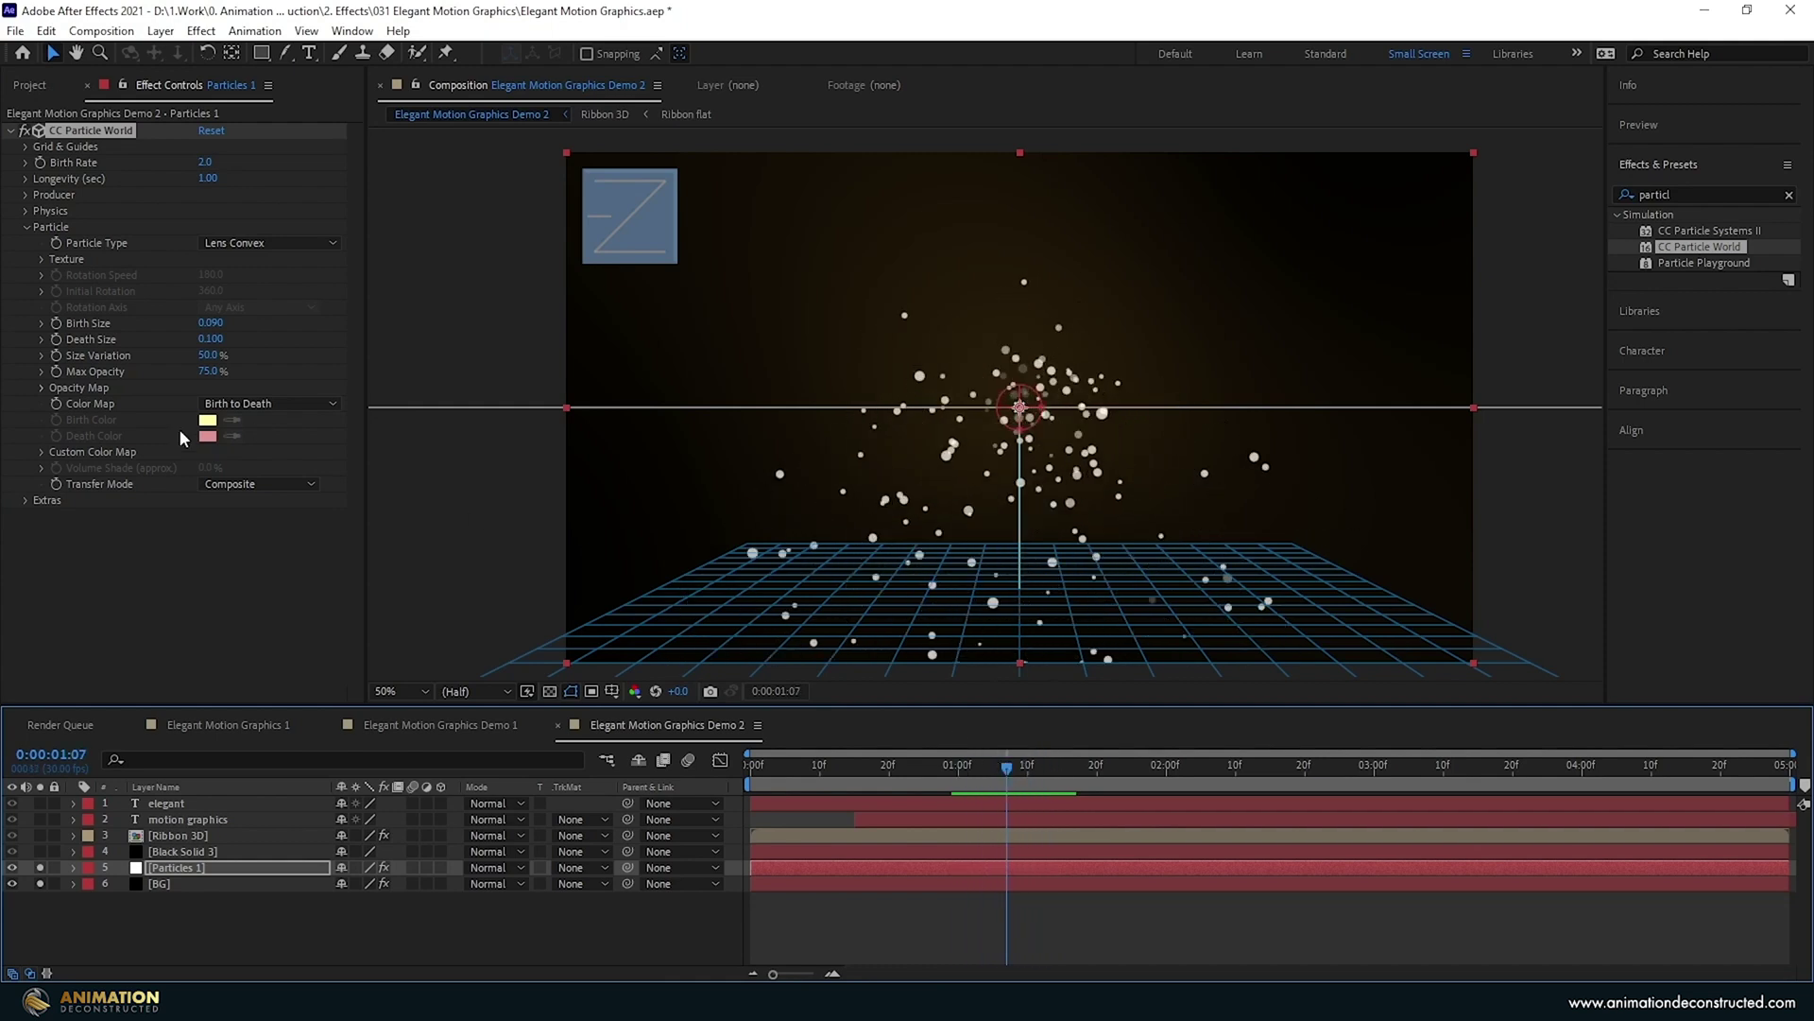
# Set the Gravity in CC Particle World's physics settings to 0.010.
pyautogui.click(26, 211)
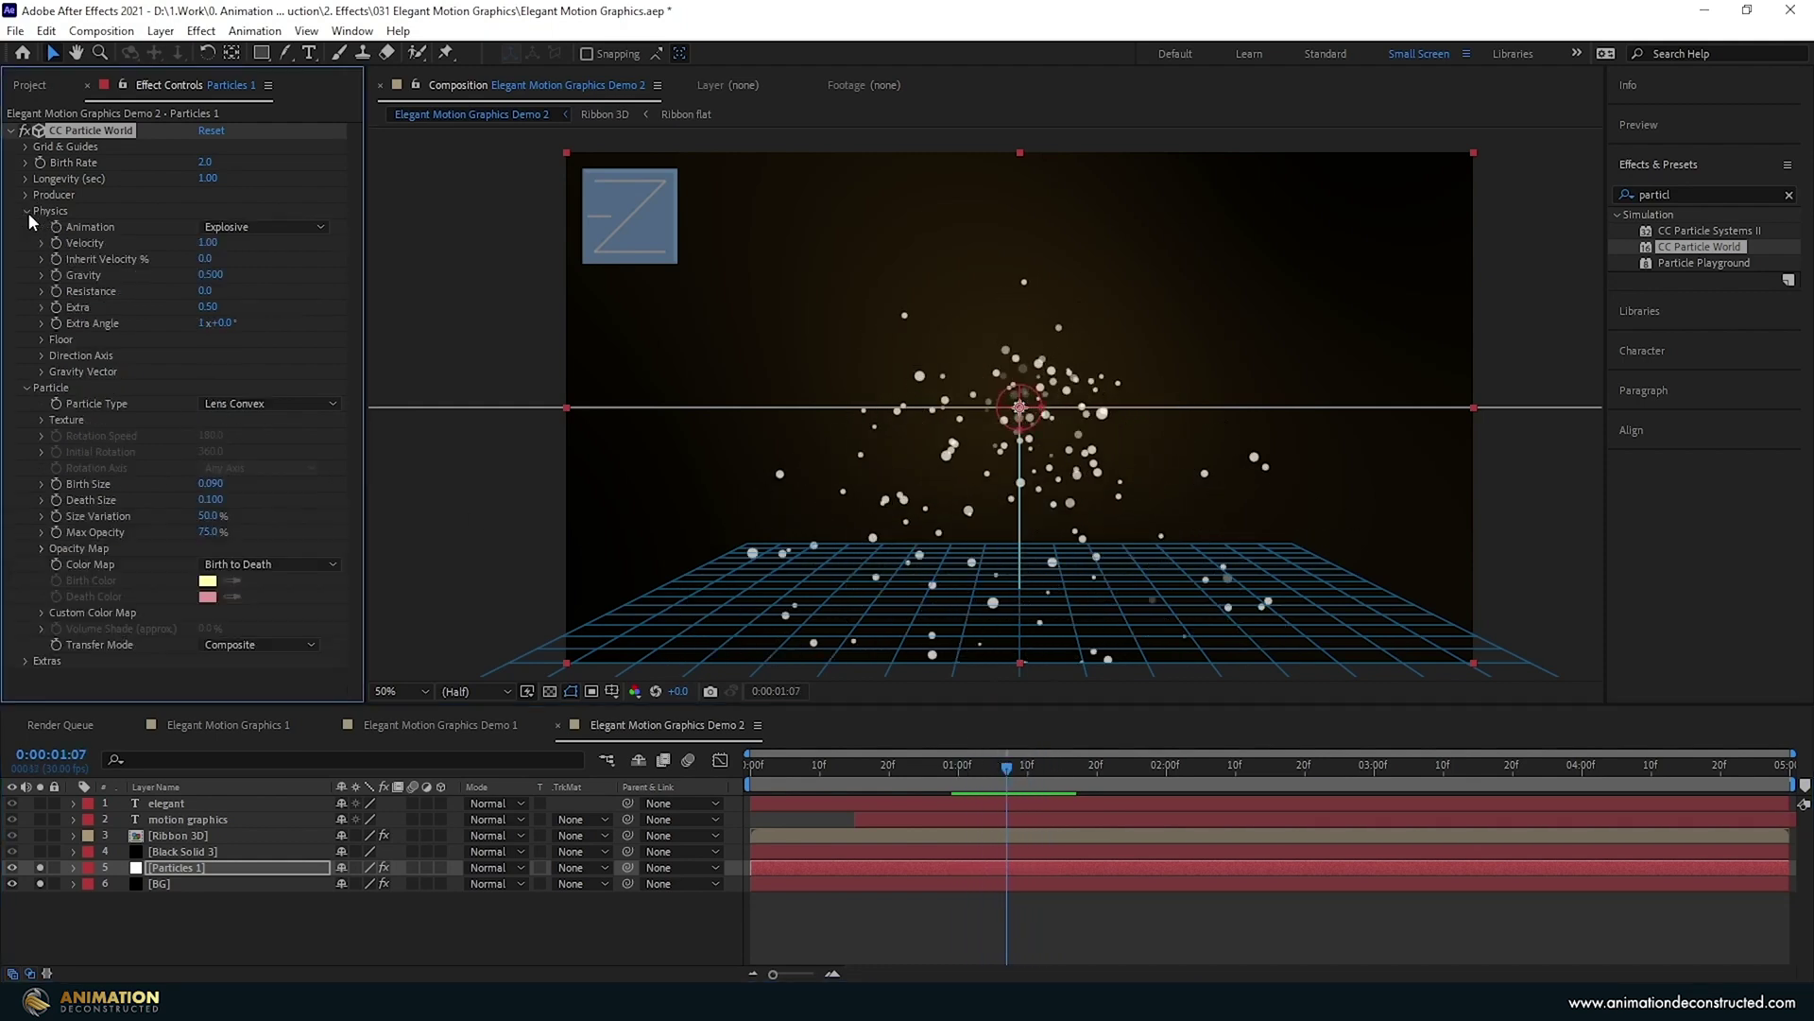
pyautogui.click(208, 275)
pyautogui.write('0.010')
pyautogui.press('Return')
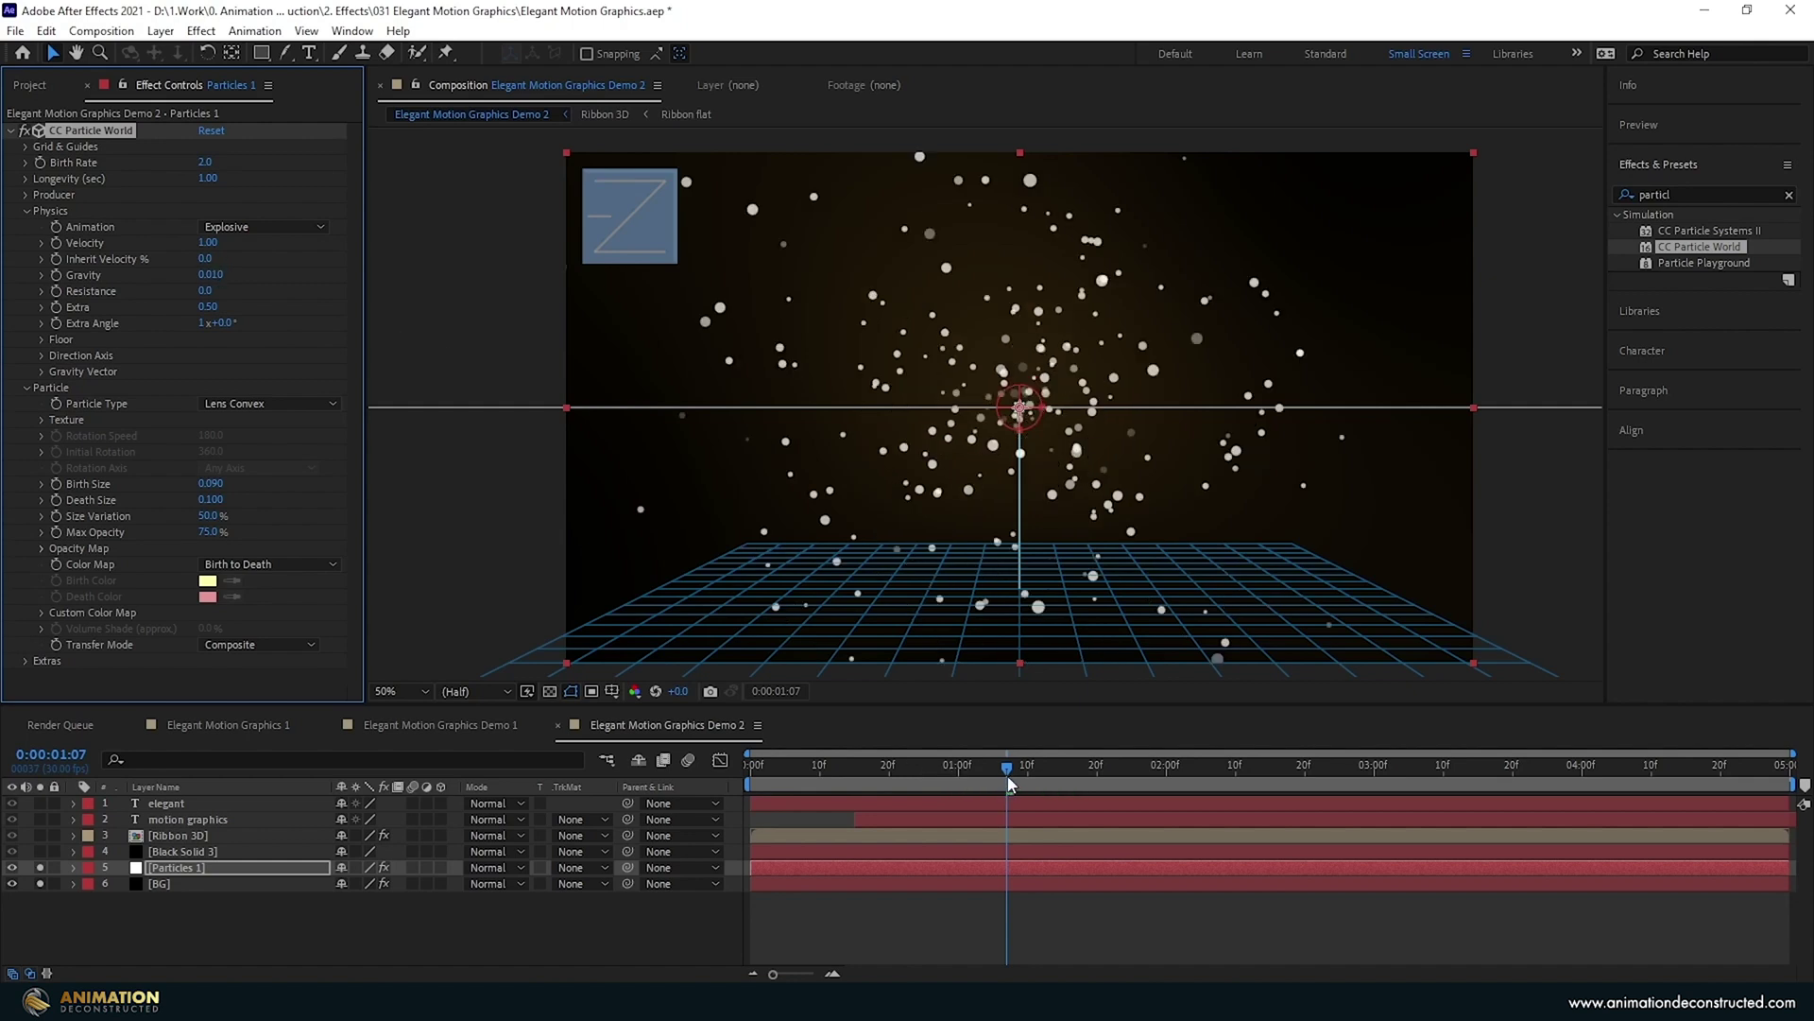
# Preview the particle motion and set the physics Animation type of CC Particle World to Cone Axis.
pyautogui.click(1009, 782)
pyautogui.press('space')
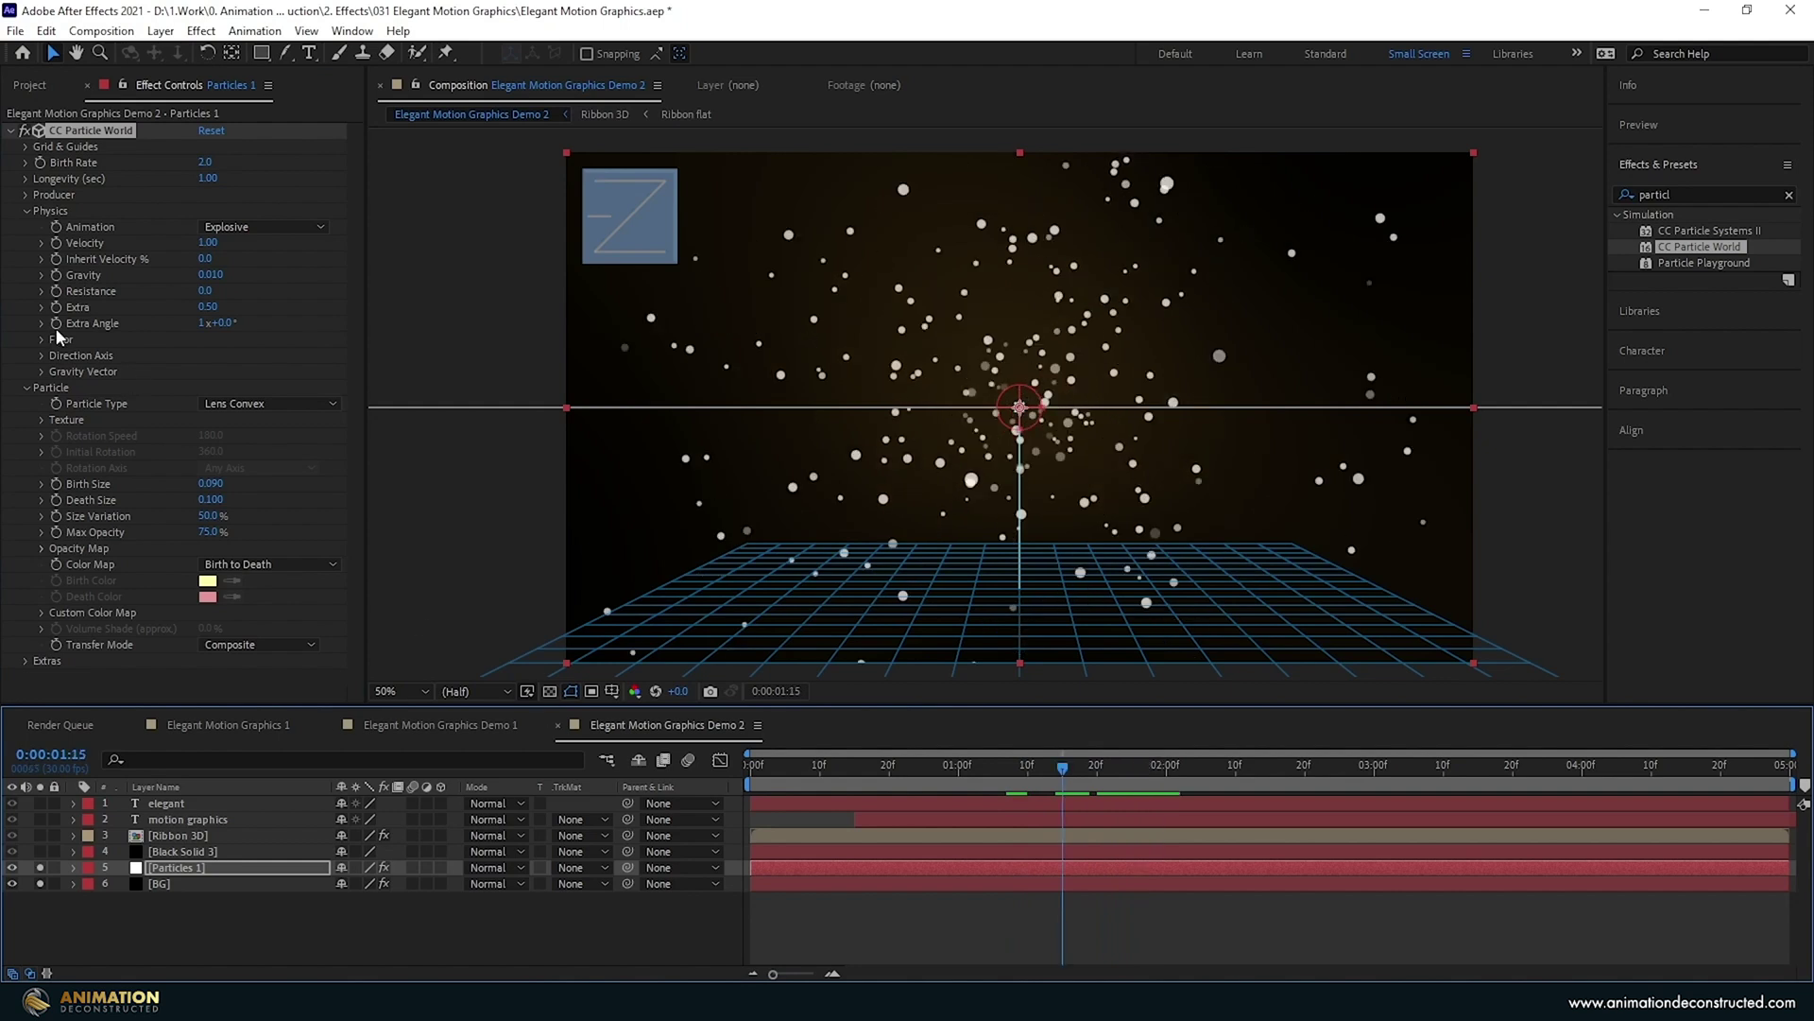
pyautogui.click(271, 227)
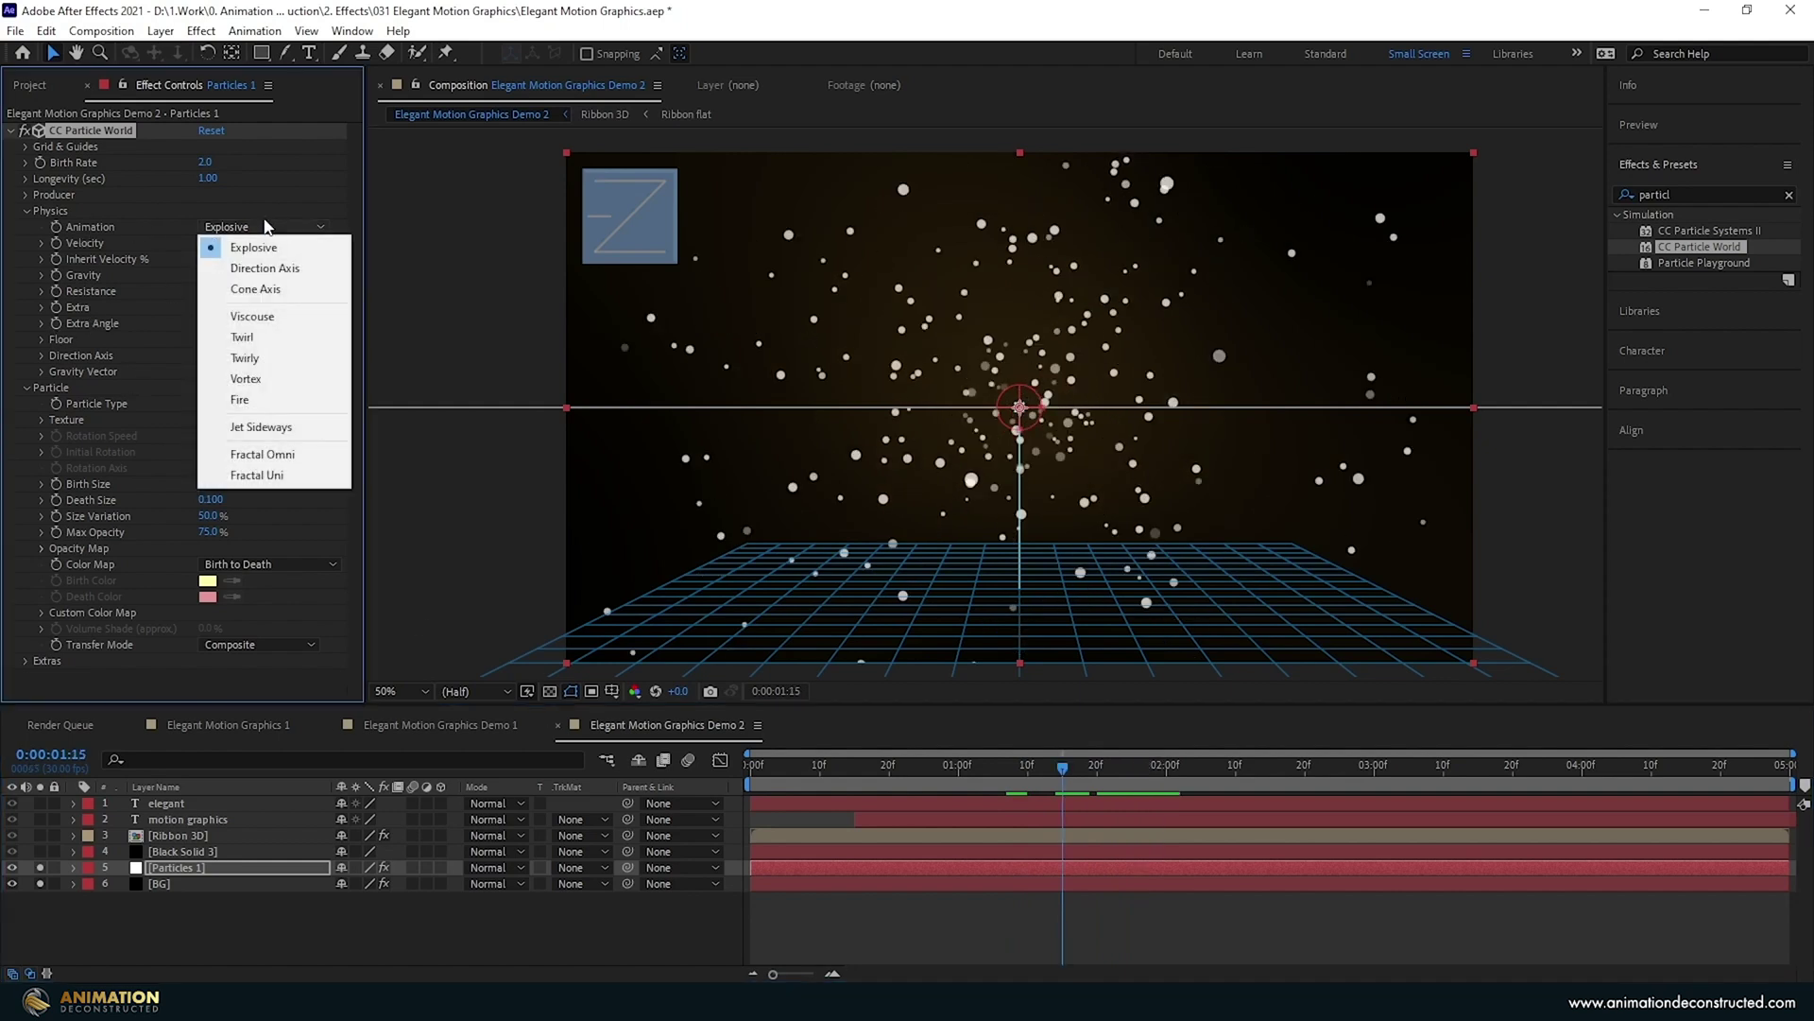
pyautogui.click(283, 289)
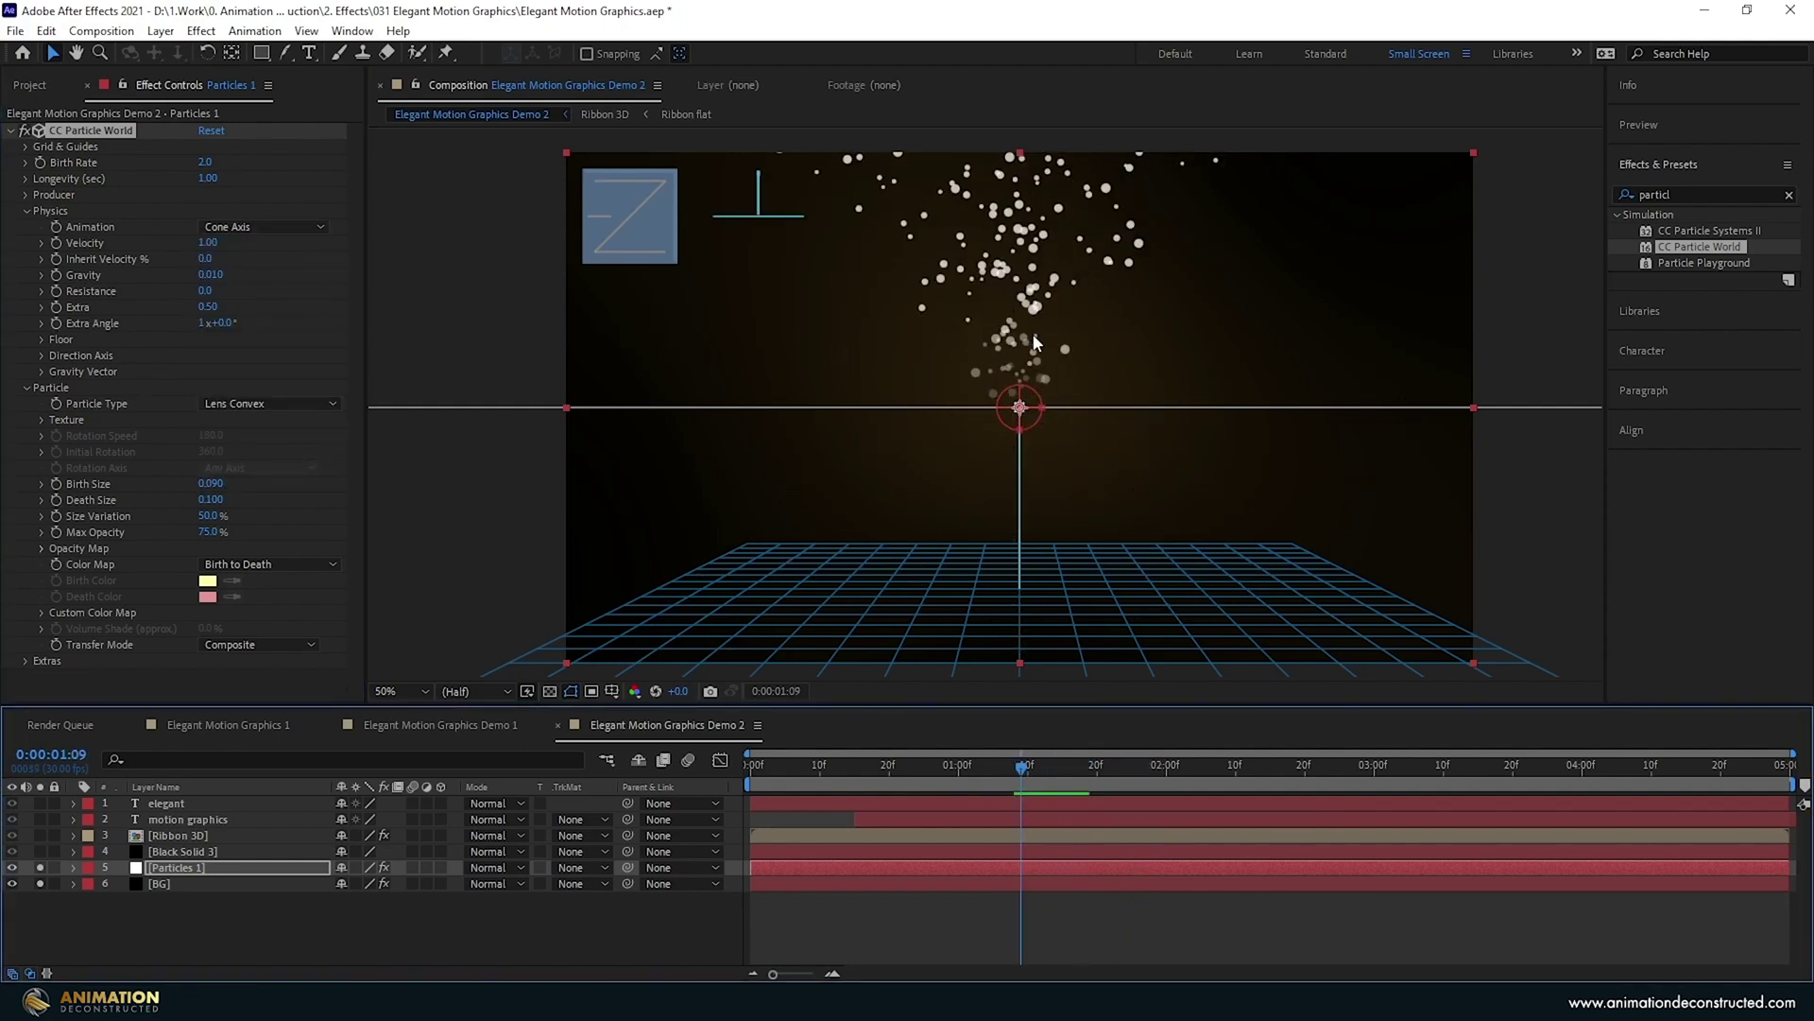
# Enlarge the particle producer's radius to about the composition height and tilt the direction axis so the particles travel diagonally up and right.
pyautogui.press(',')
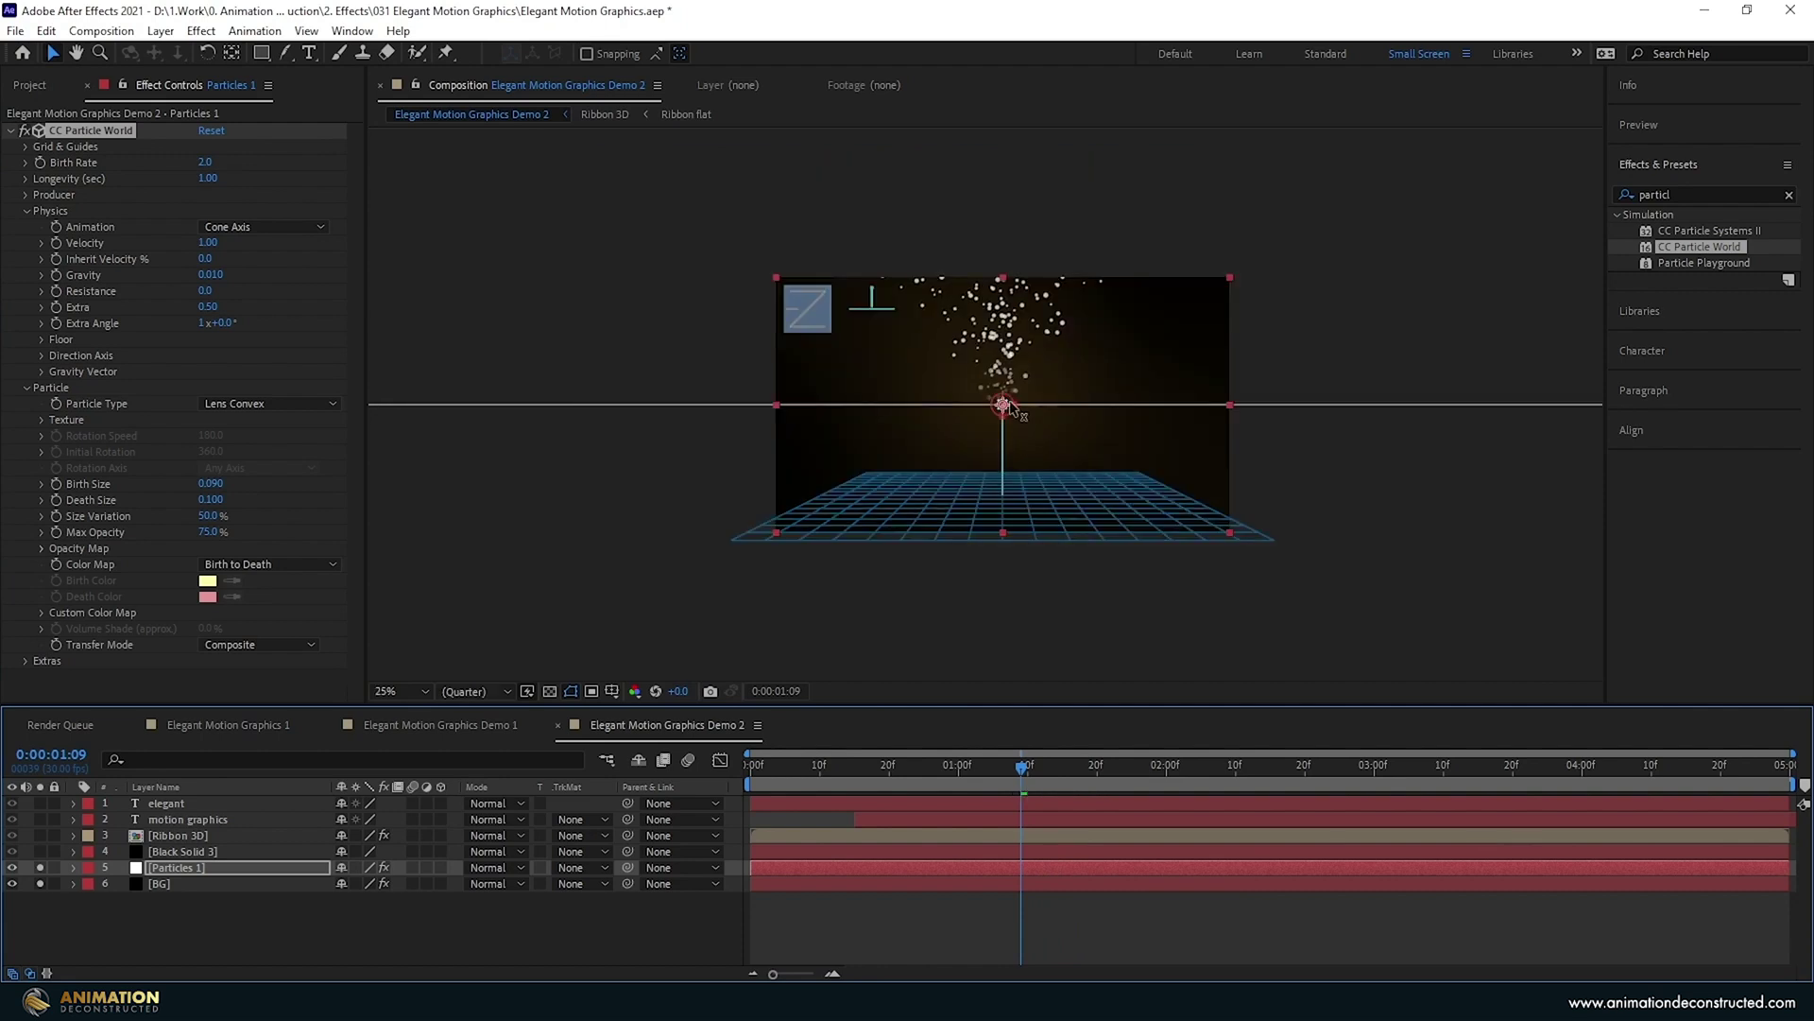
pyautogui.moveTo(1014, 404); pyautogui.dragTo(1017, 535)
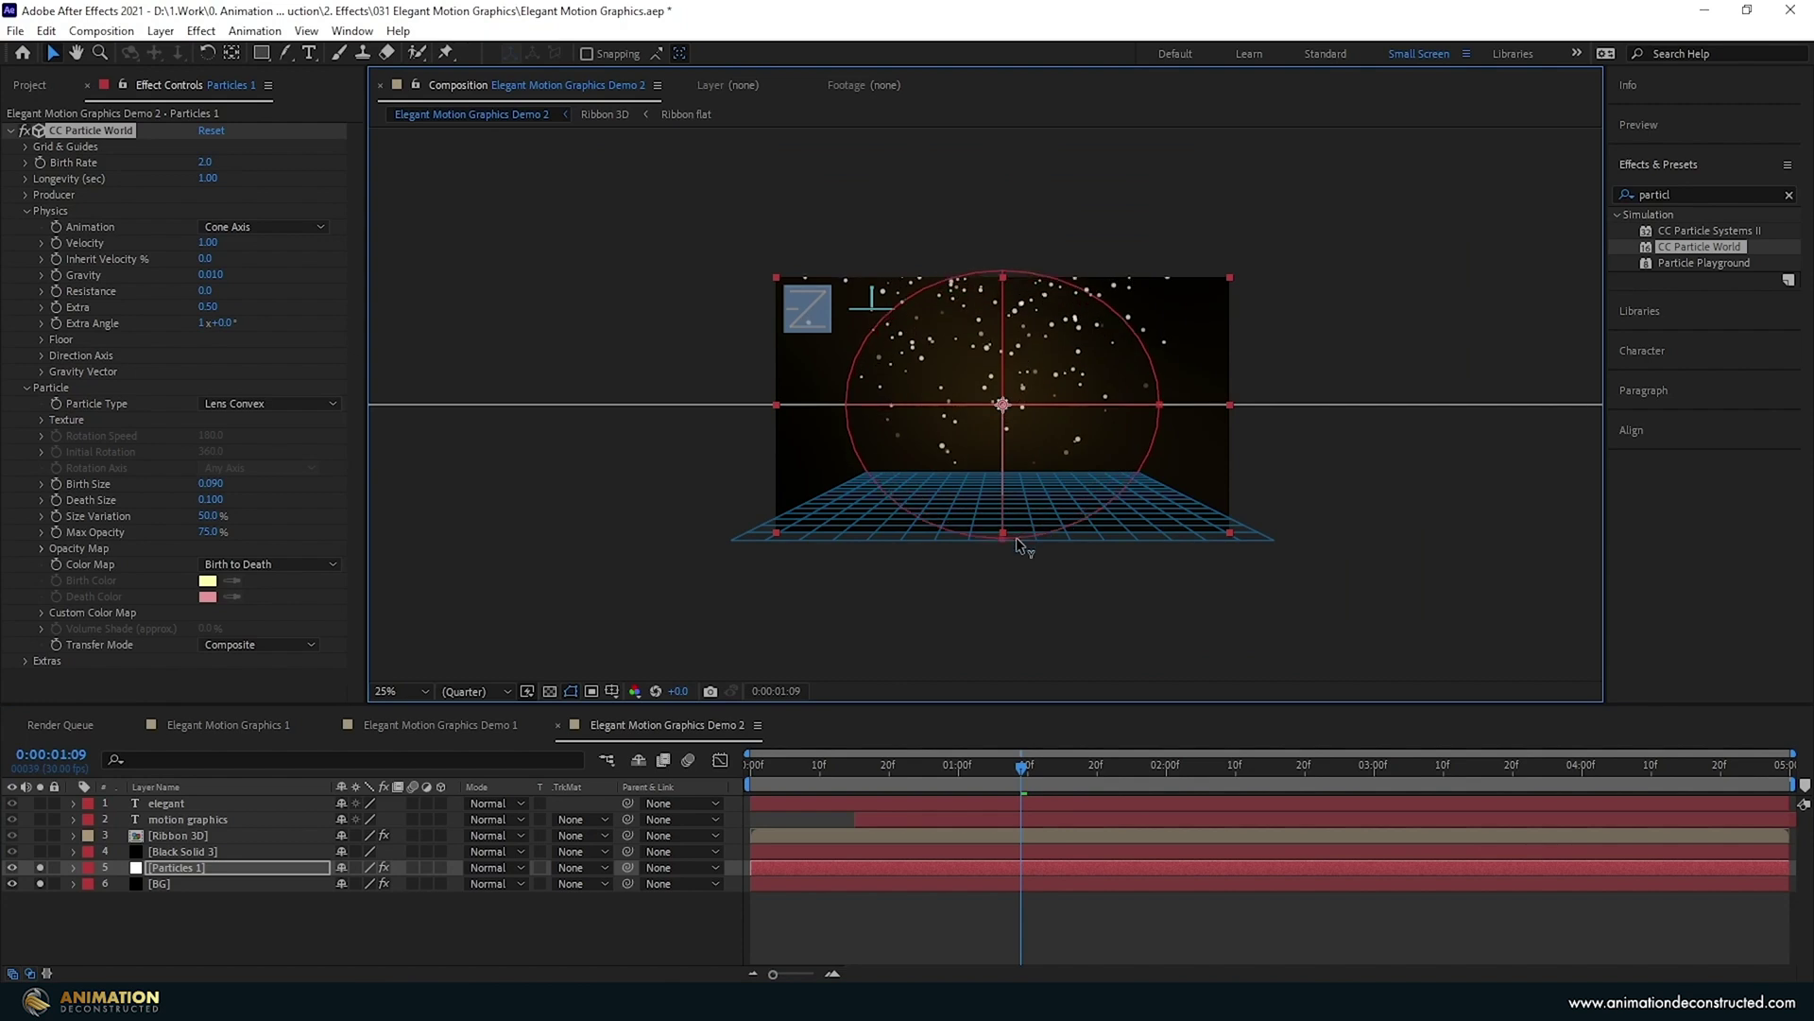
pyautogui.press('.')
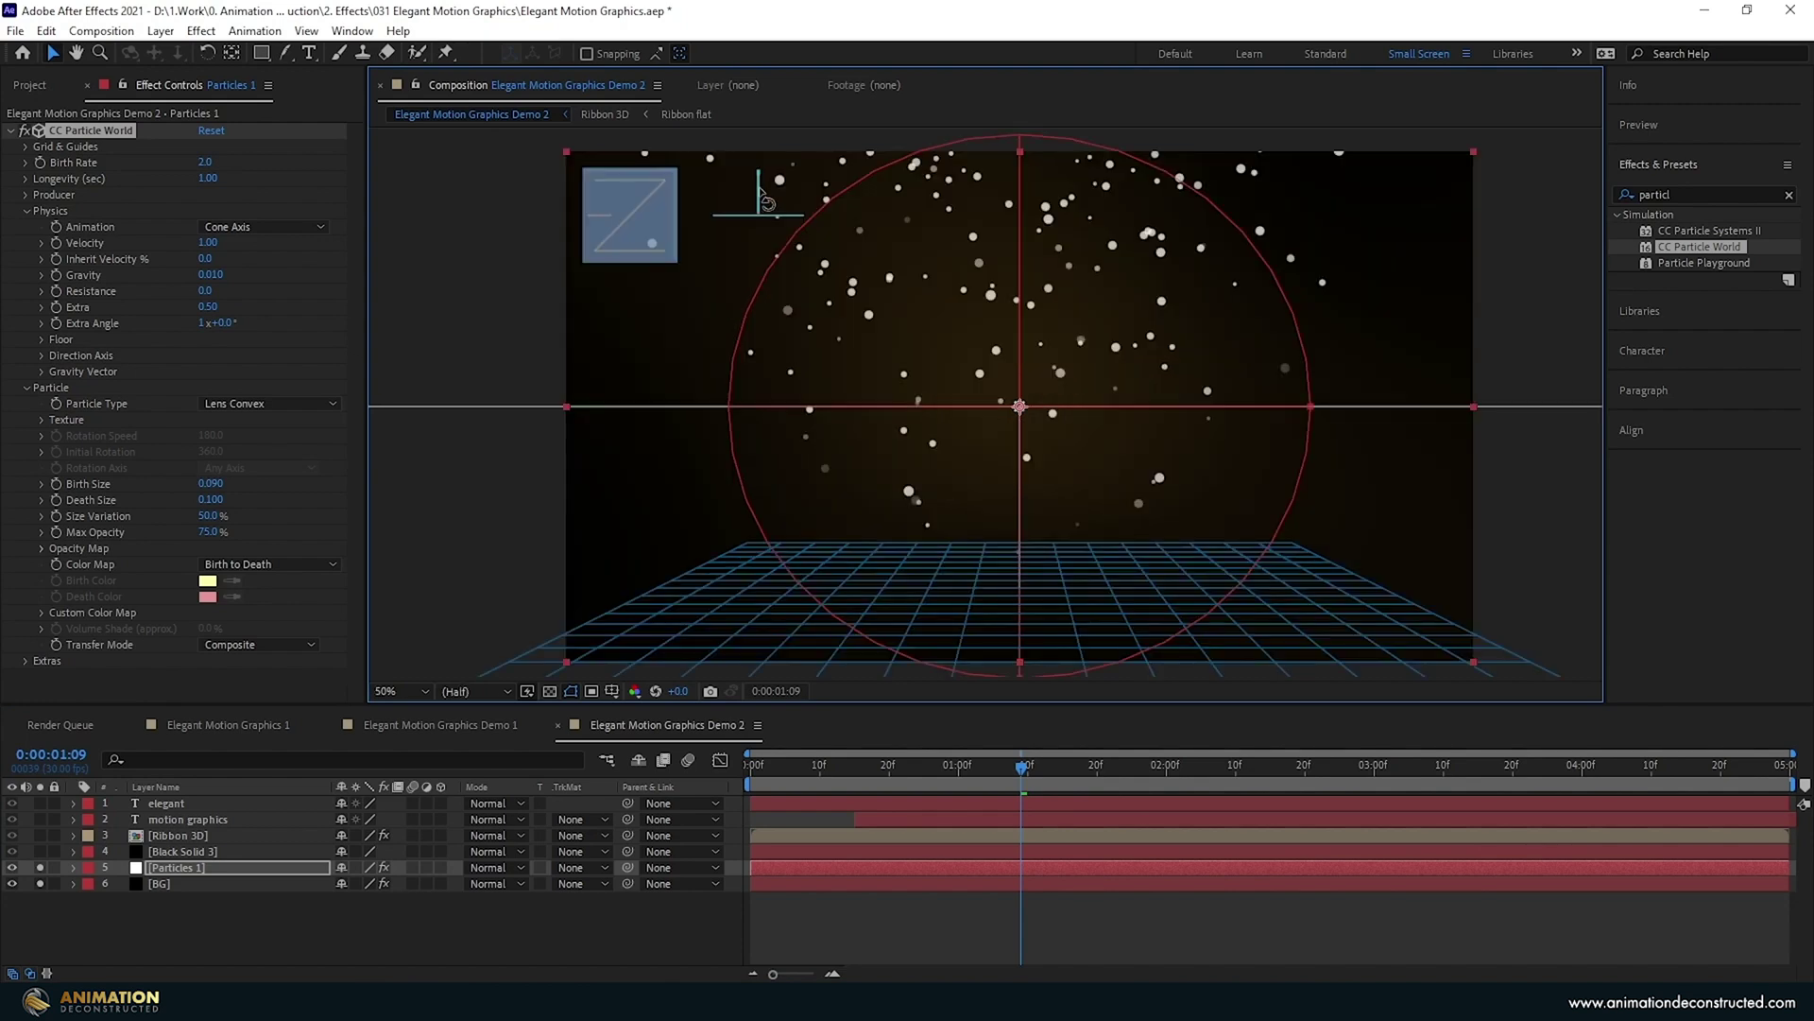
pyautogui.moveTo(768, 202); pyautogui.dragTo(700, 249)
# Move the particle producer to the composition's lower-left corner and widen its radius to nearly half the frame width.
pyautogui.press(',')
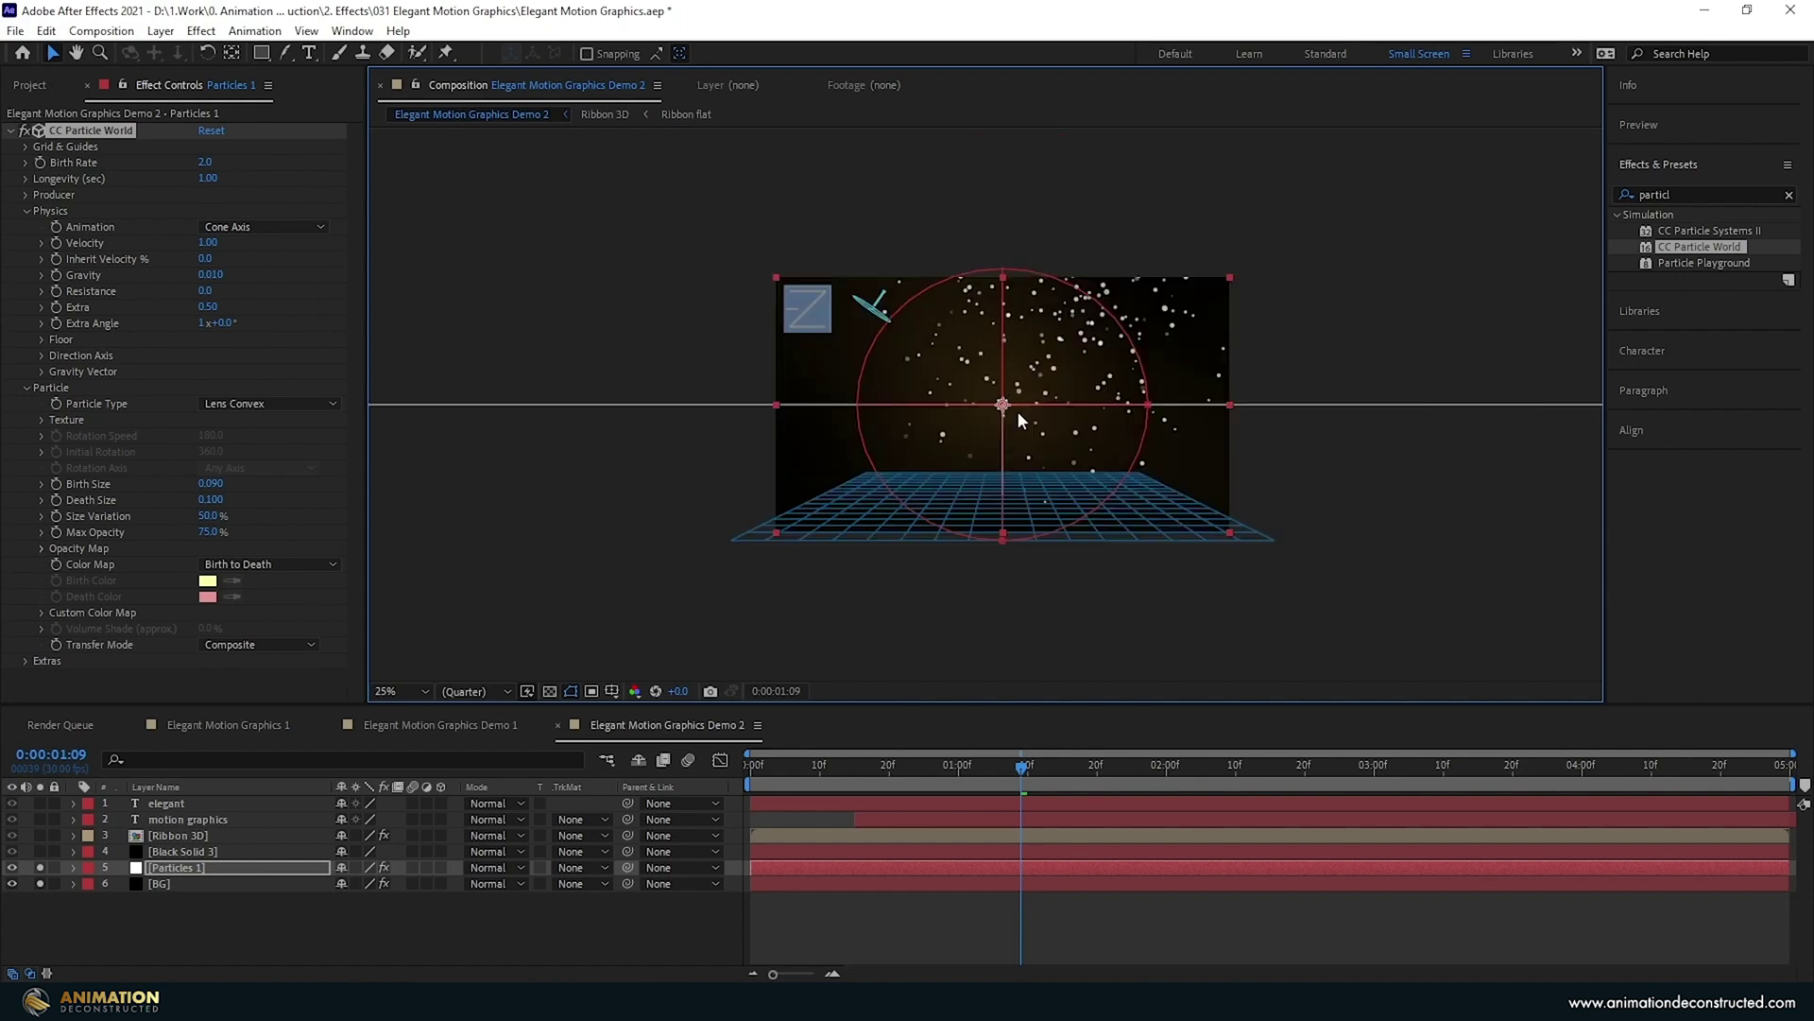
pyautogui.moveTo(1003, 408); pyautogui.dragTo(798, 544)
pyautogui.moveTo(940, 539); pyautogui.dragTo(993, 535)
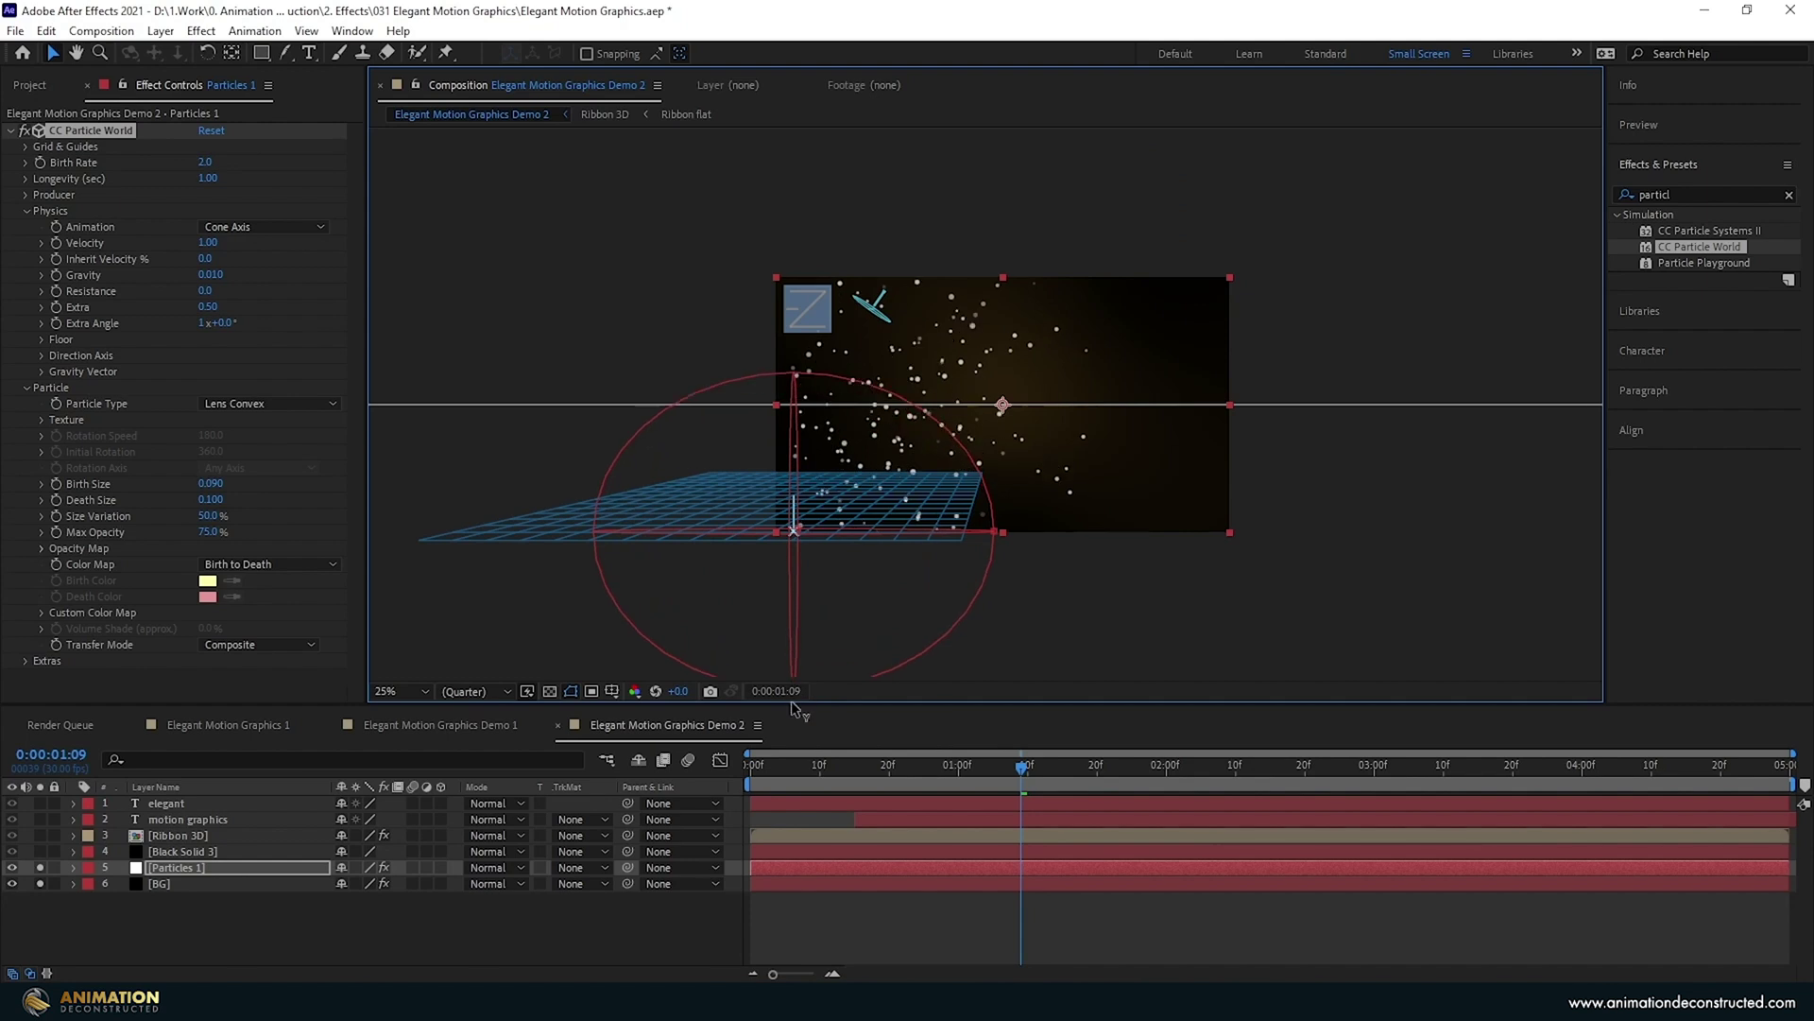
pyautogui.scroll(2, 959, 477)
pyautogui.moveTo(965, 497); pyautogui.dragTo(939, 451)
pyautogui.press('v')
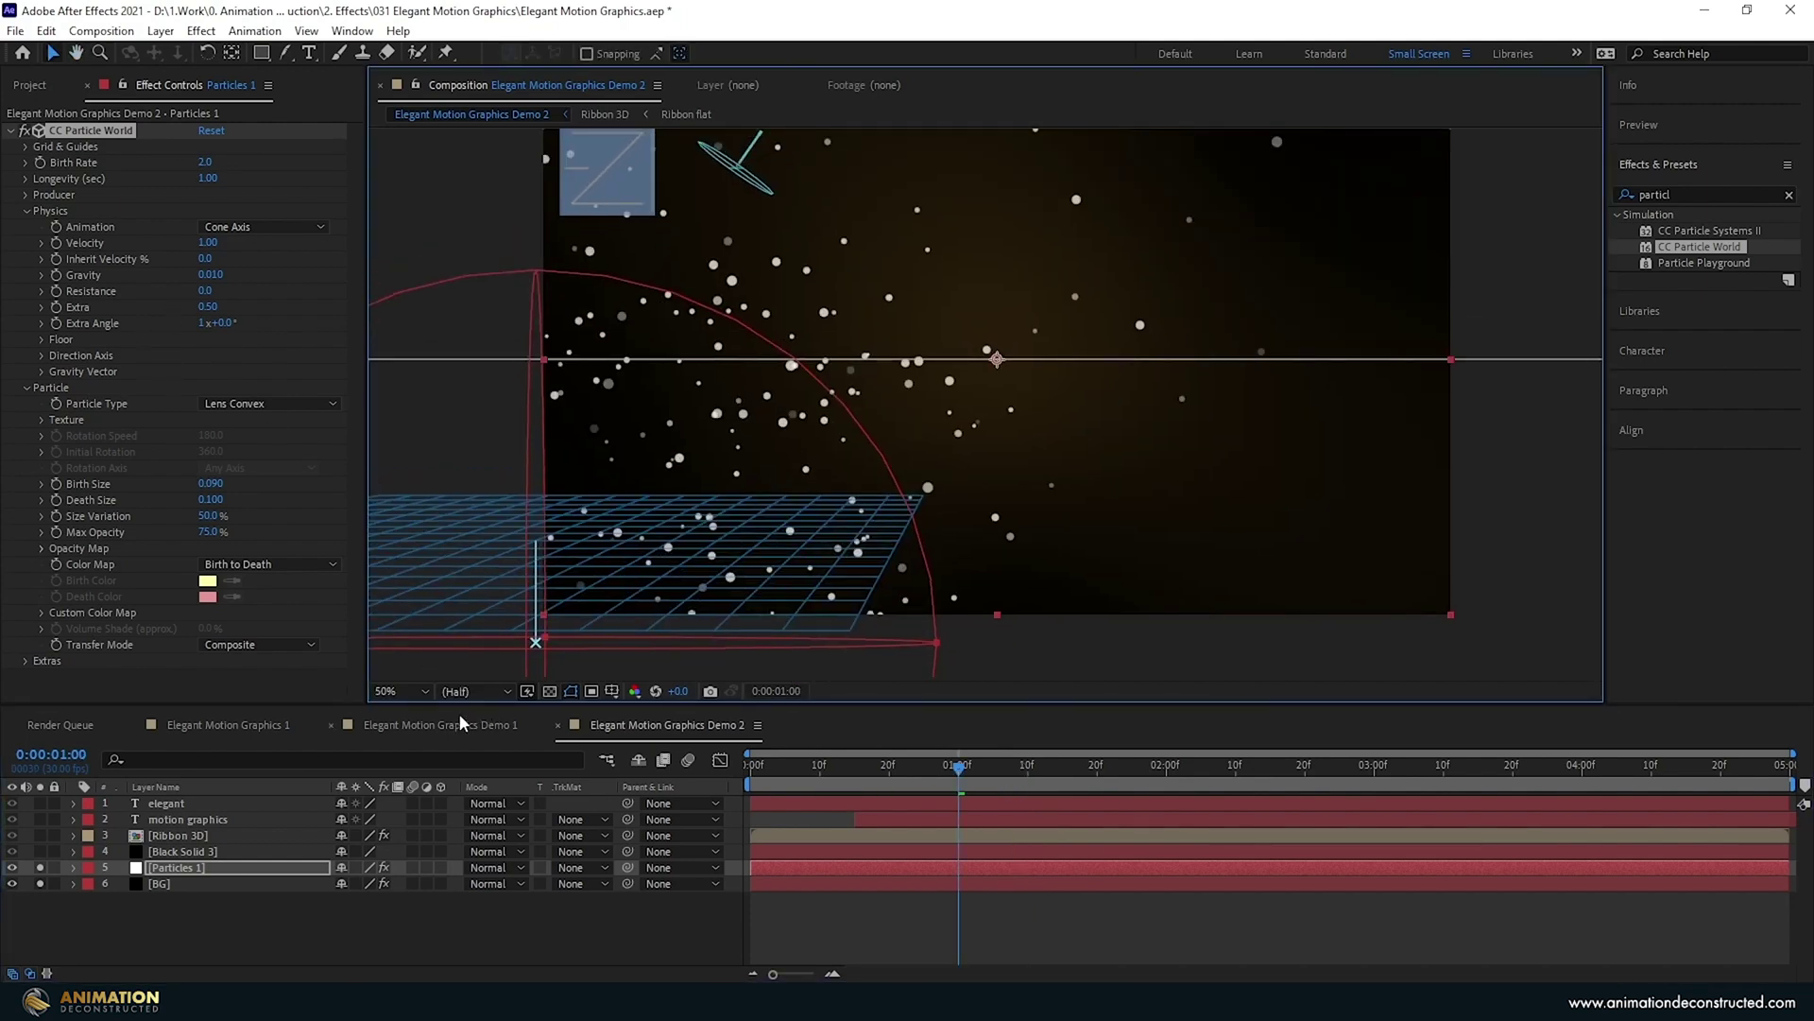
# Set the particles' Velocity to 0.25.
pyautogui.click(207, 241)
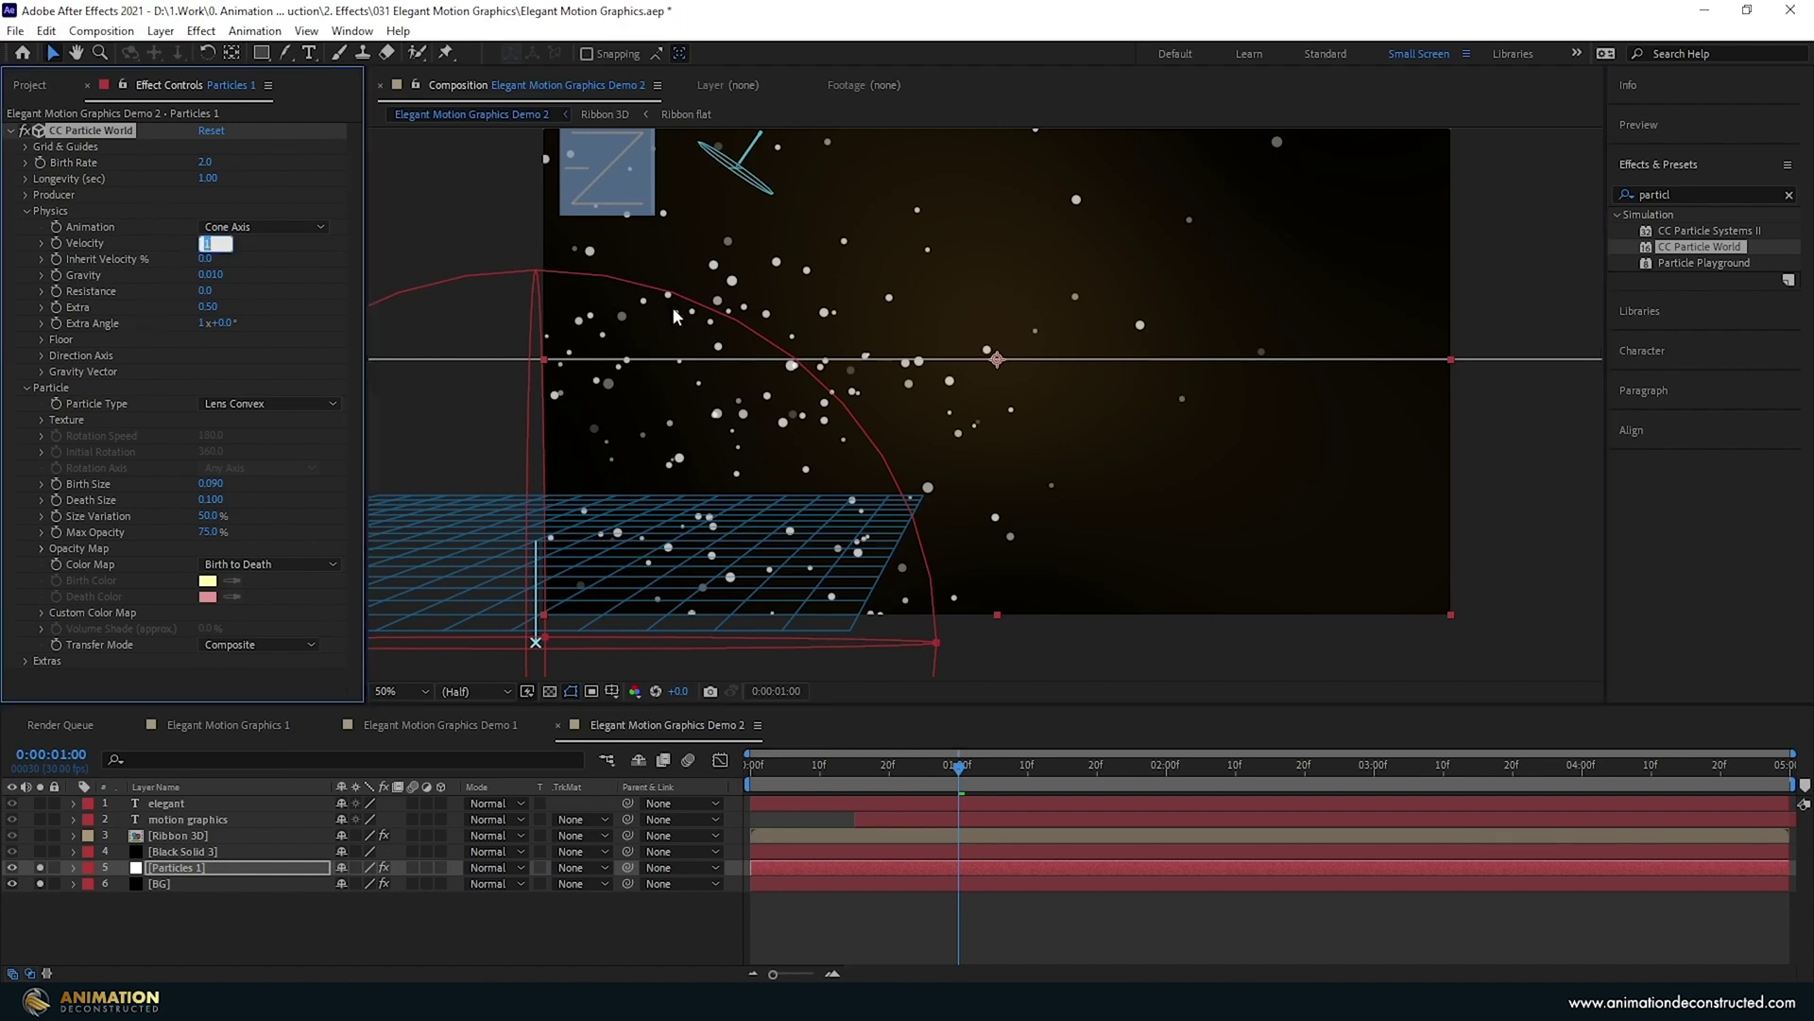
pyautogui.write('0.25')
pyautogui.press('Return')
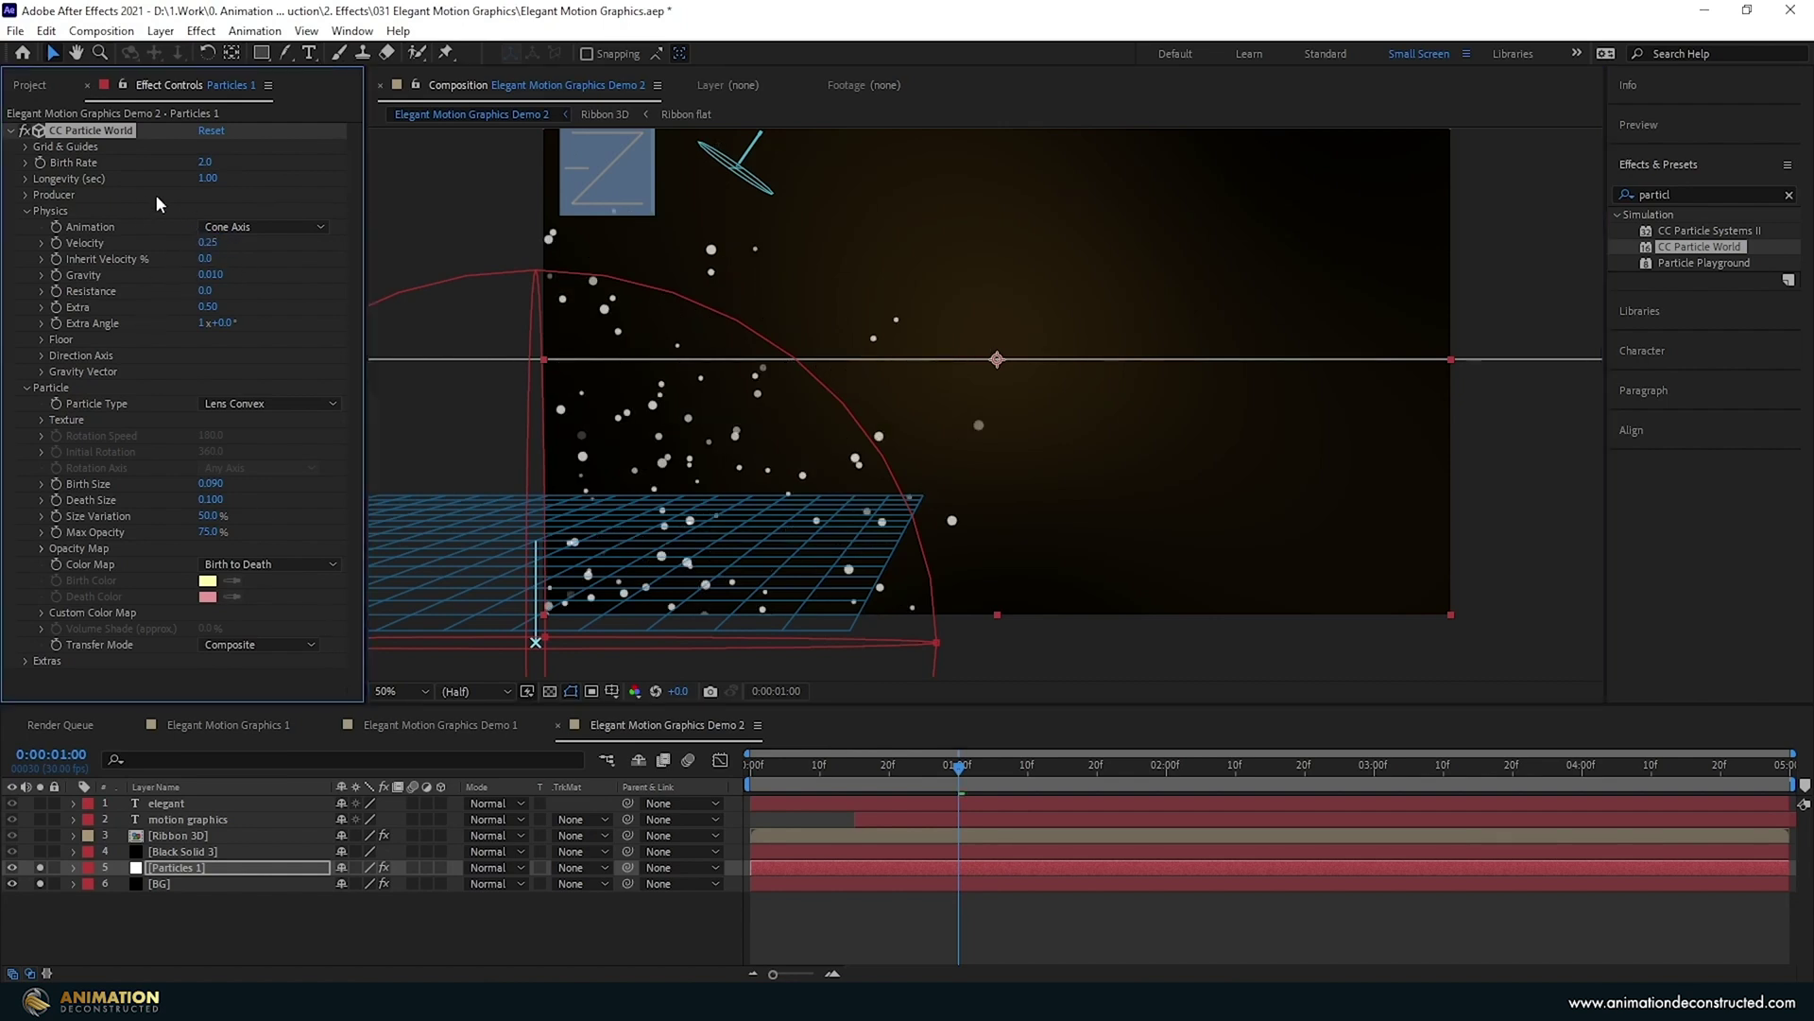
# Set the particles' Birth Rate to 0.1 and Longevity to 5.00 seconds, and preview the motion.
pyautogui.click(203, 166)
pyautogui.write('0.1')
pyautogui.press('Return')
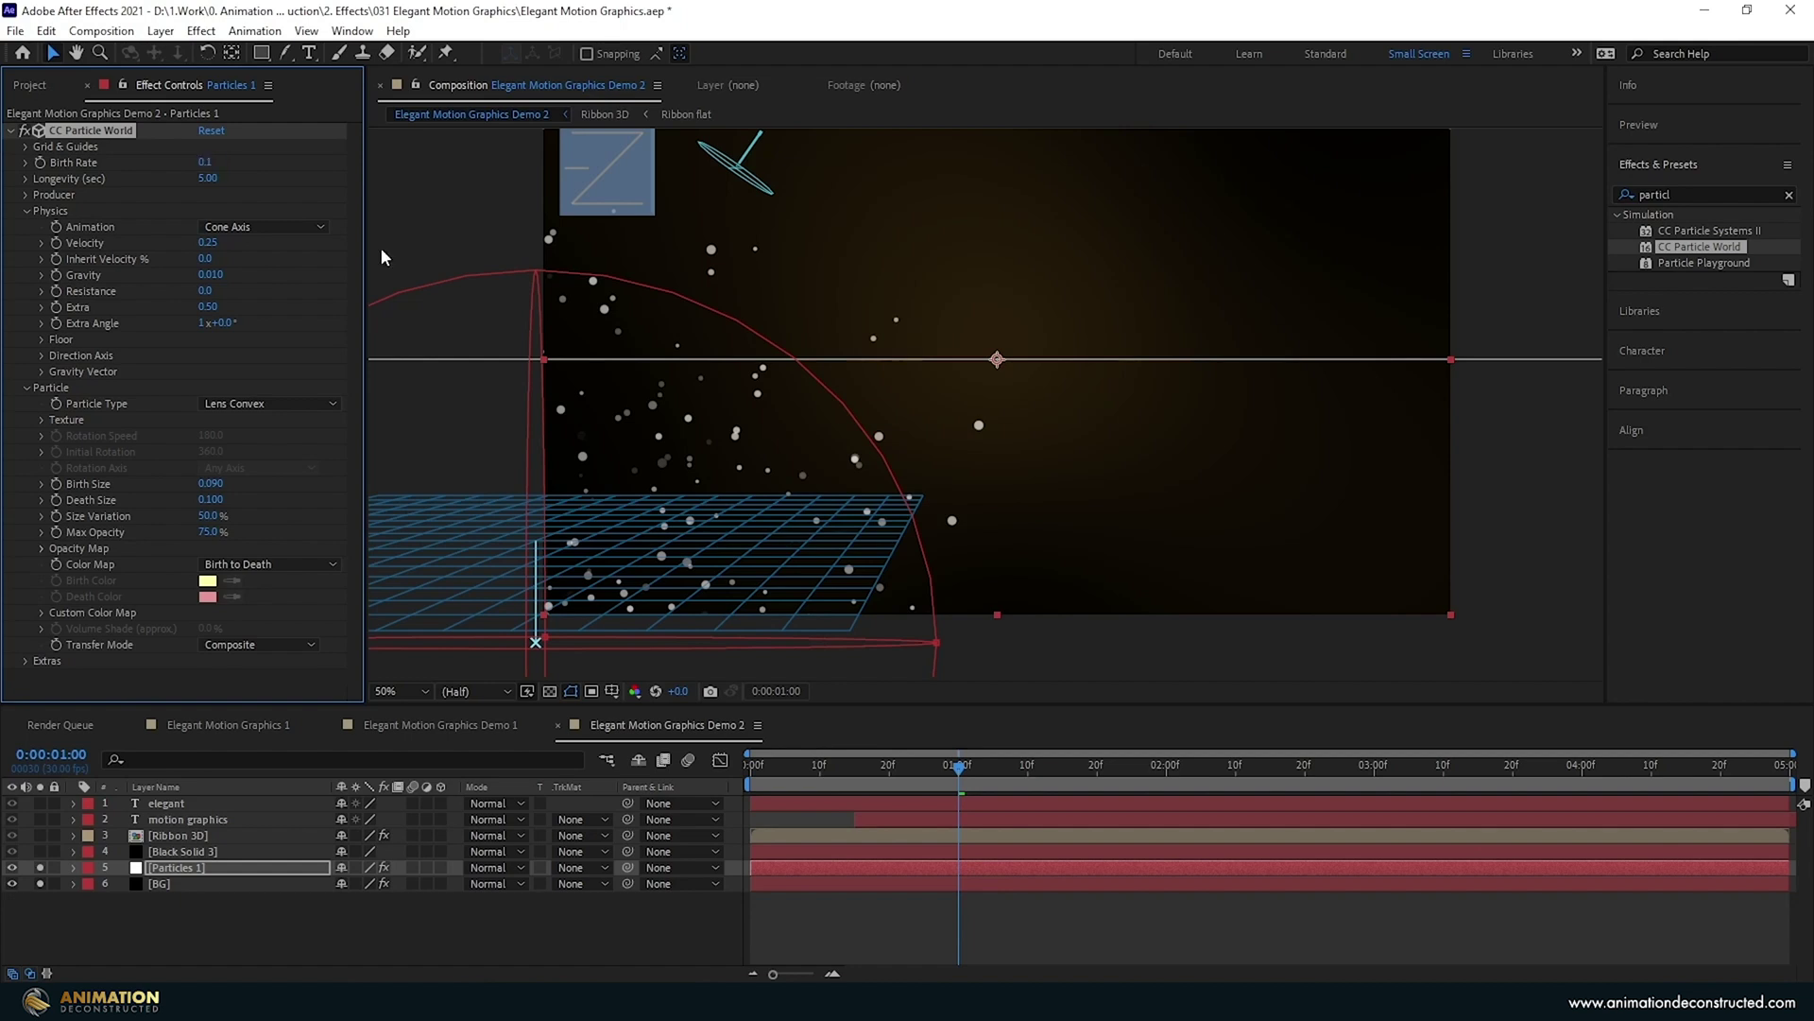
pyautogui.moveTo(959, 768); pyautogui.dragTo(1410, 779)
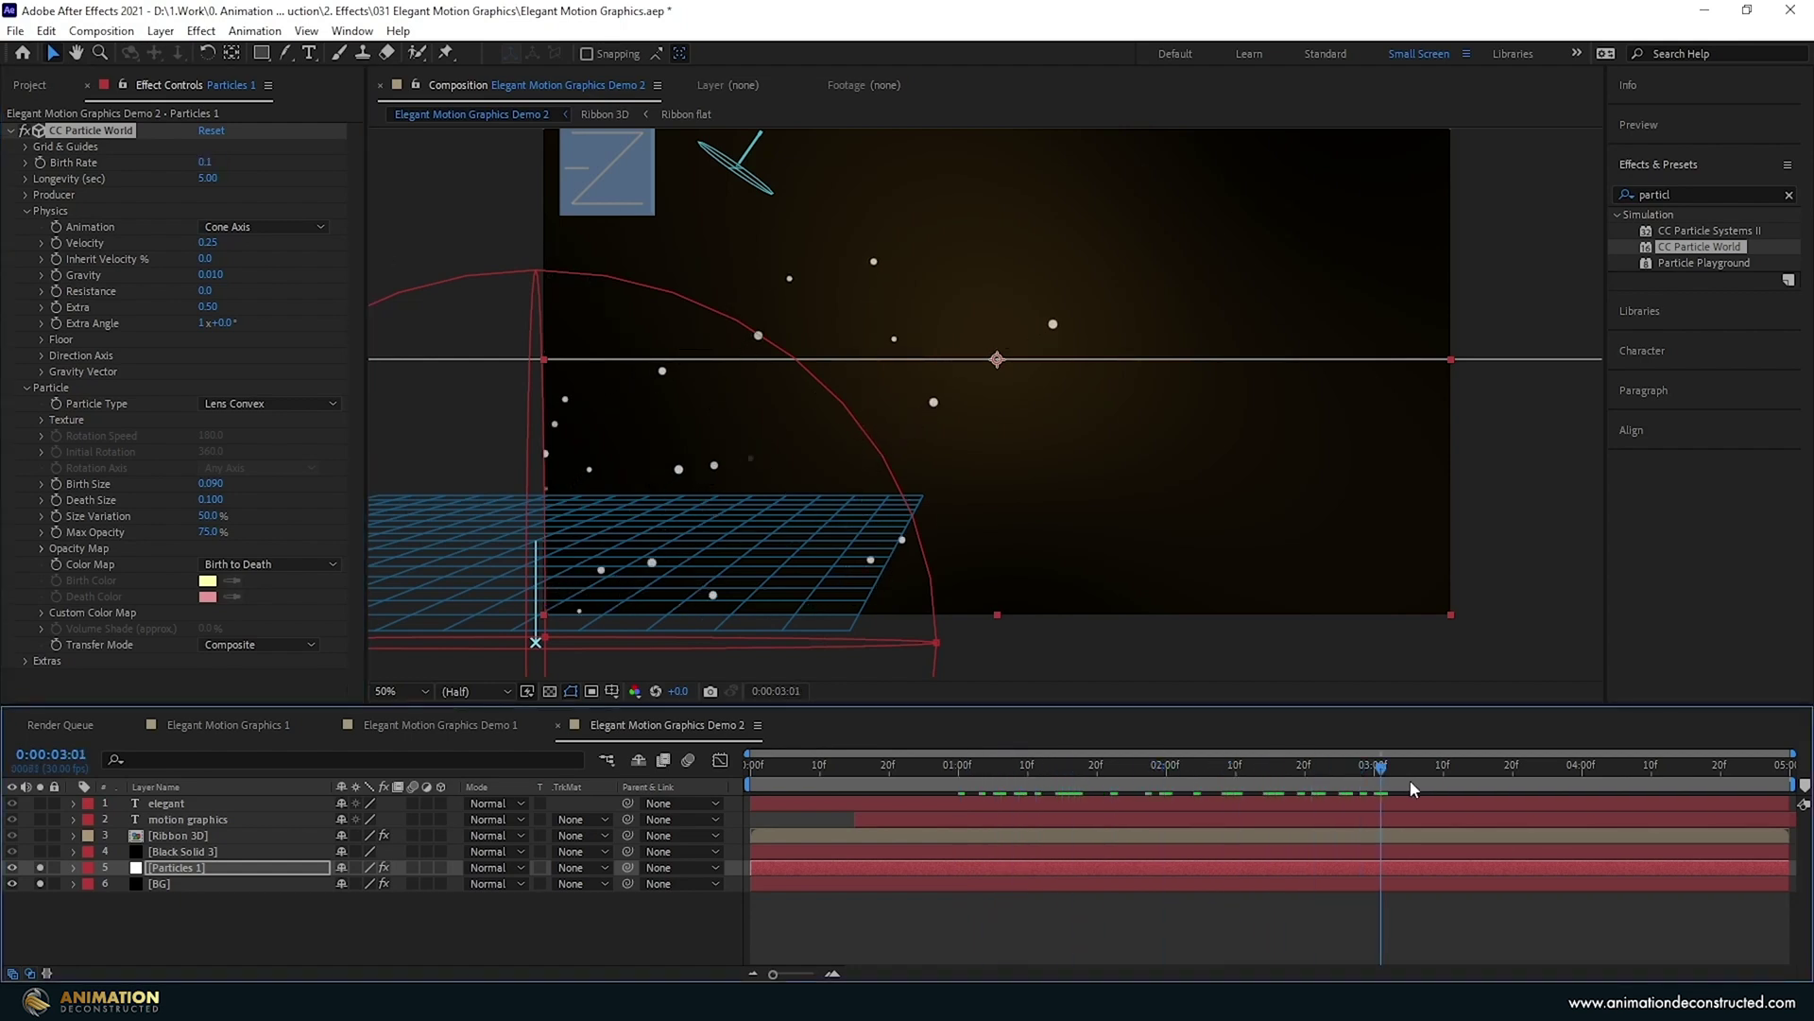
pyautogui.press('space')
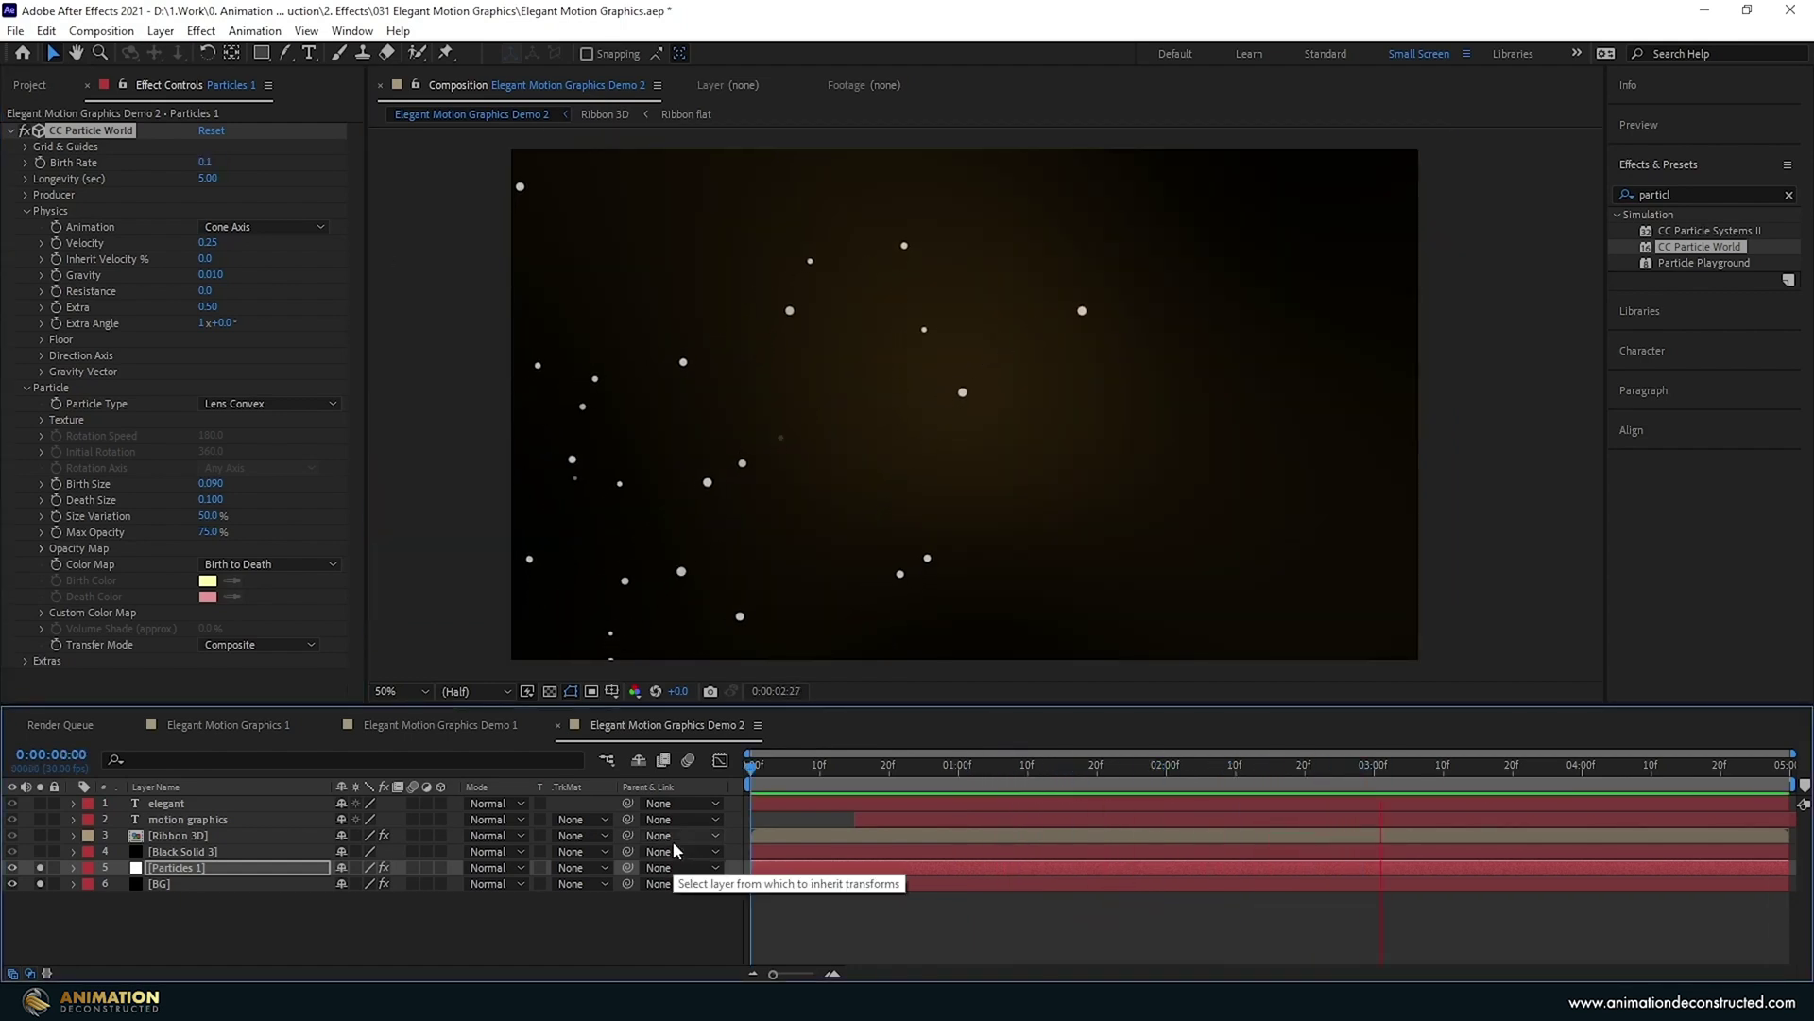
pyautogui.click(1340, 767)
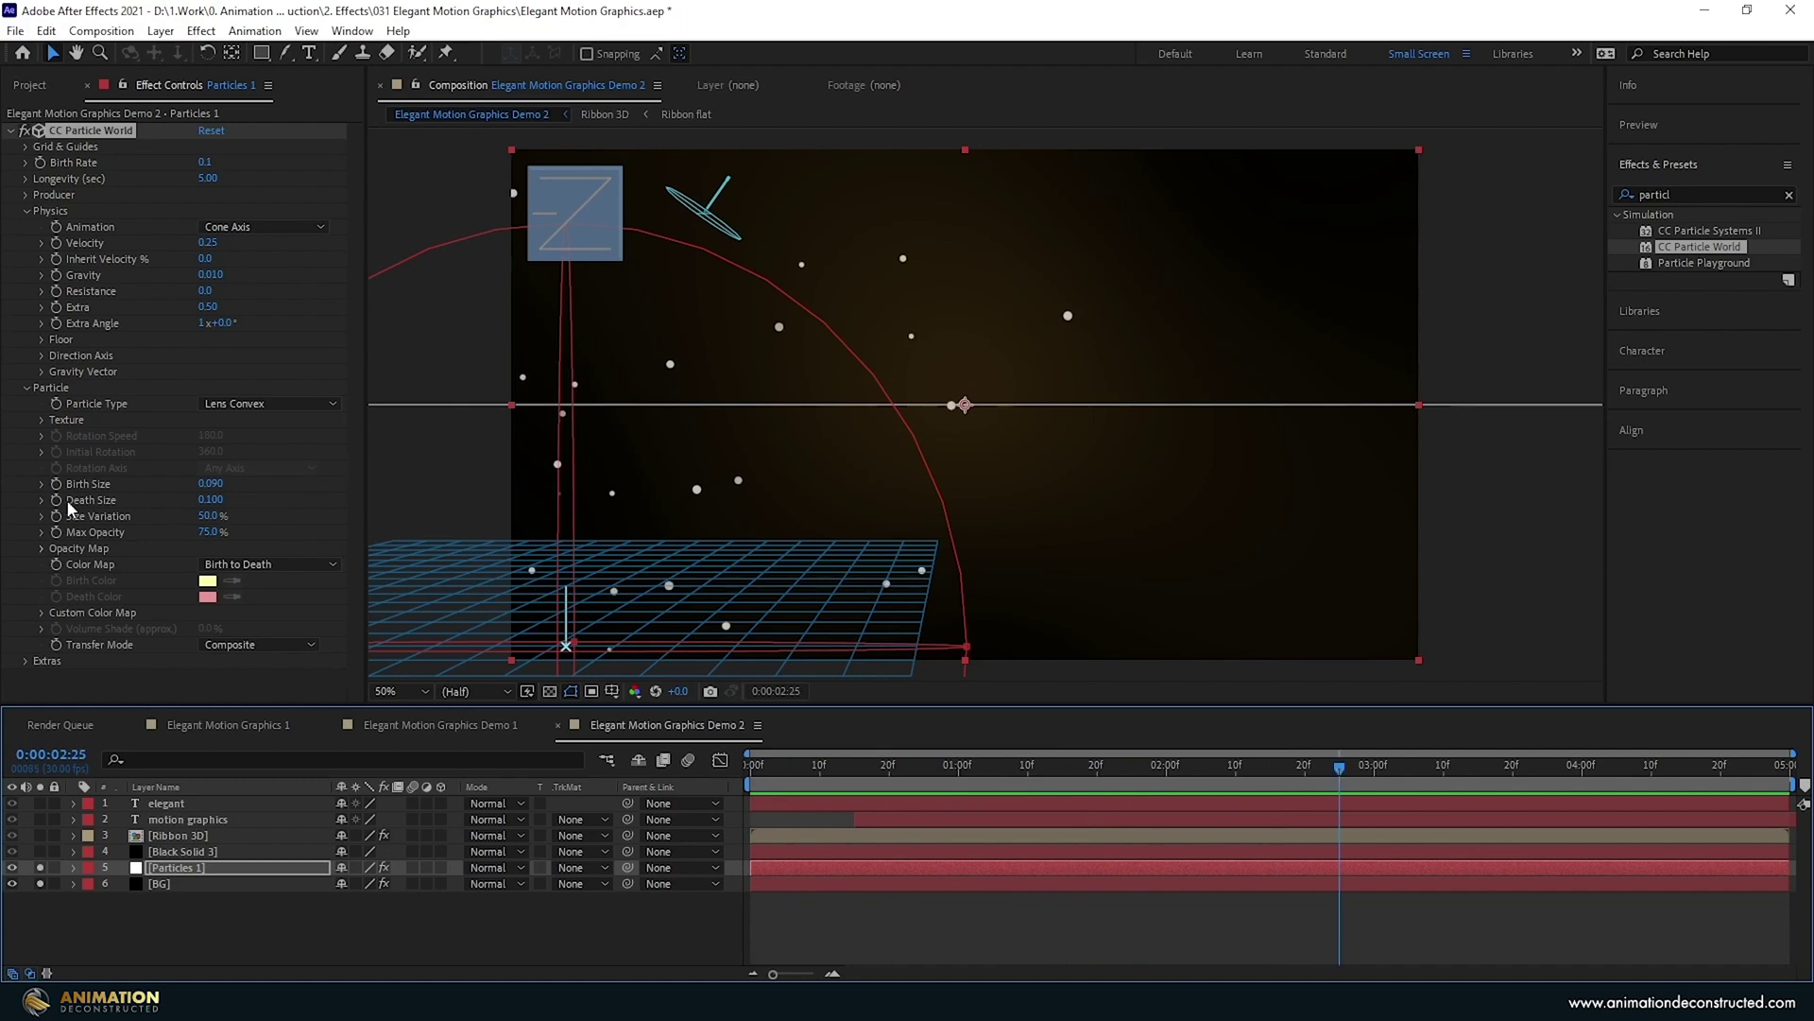
# Set the particles' Death Size to 0.010 and preview the animation from near the start.
pyautogui.click(211, 499)
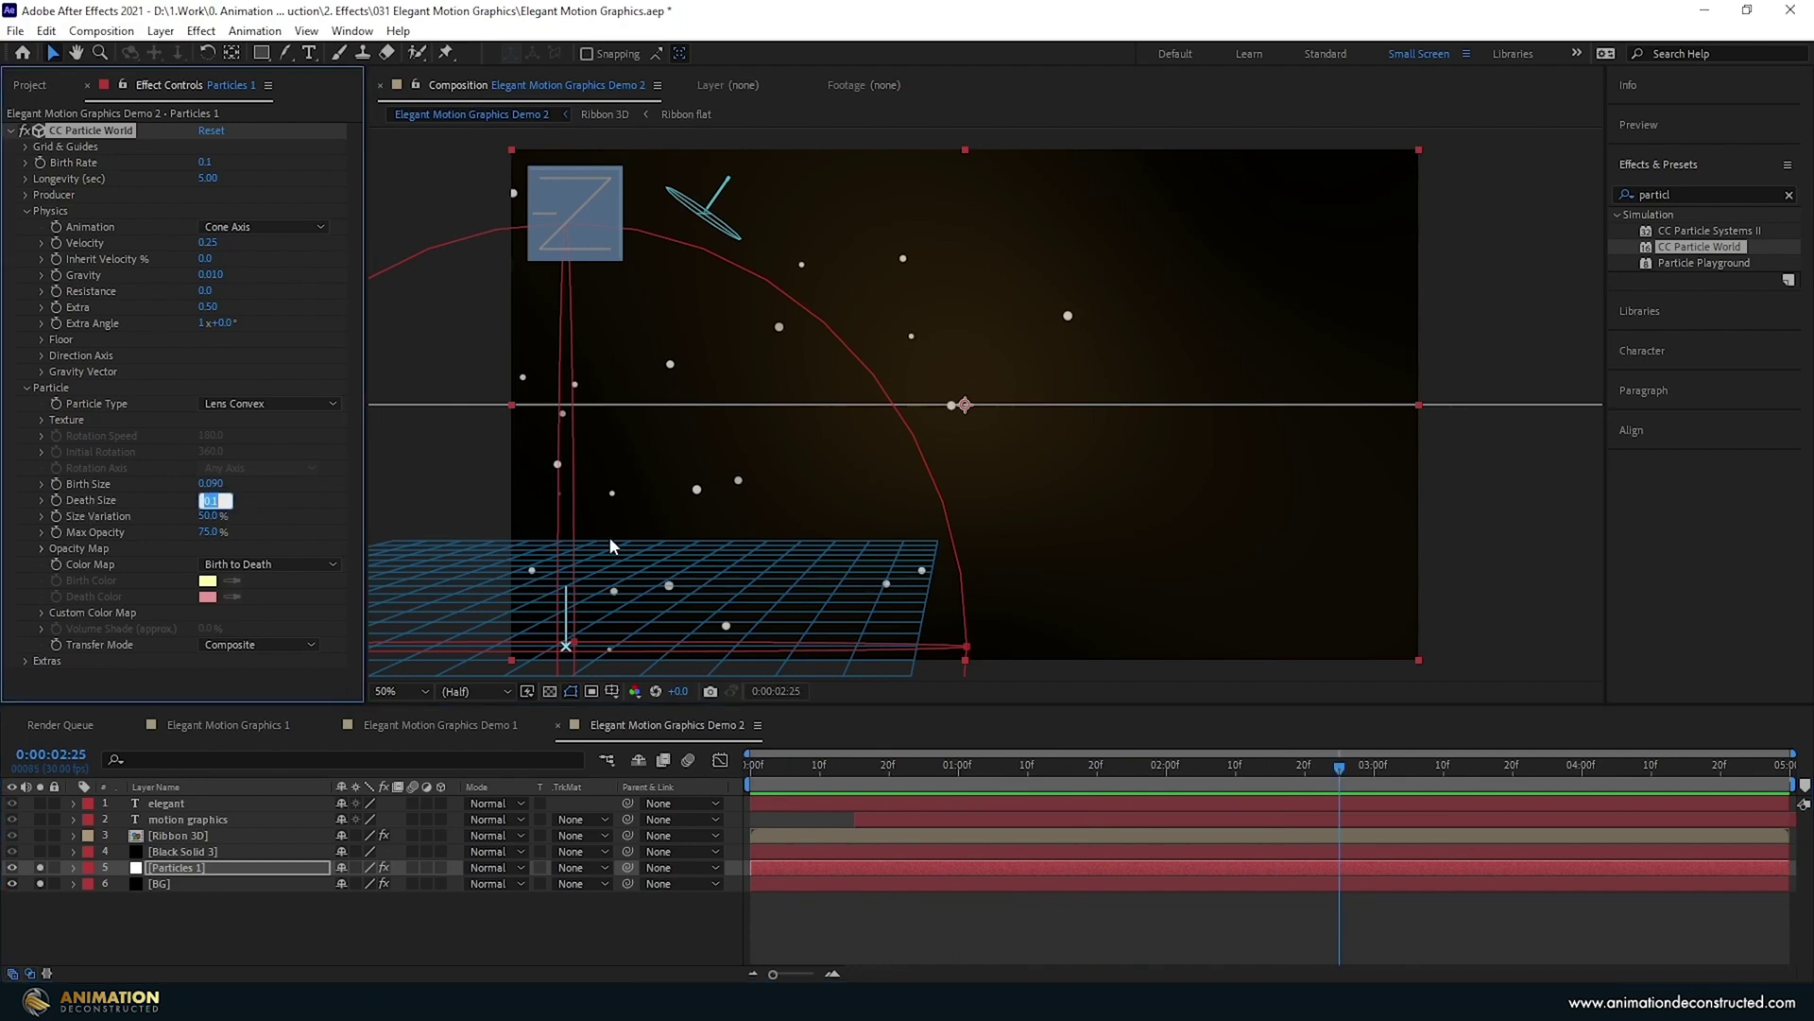
pyautogui.write('0.01')
pyautogui.press('Return')
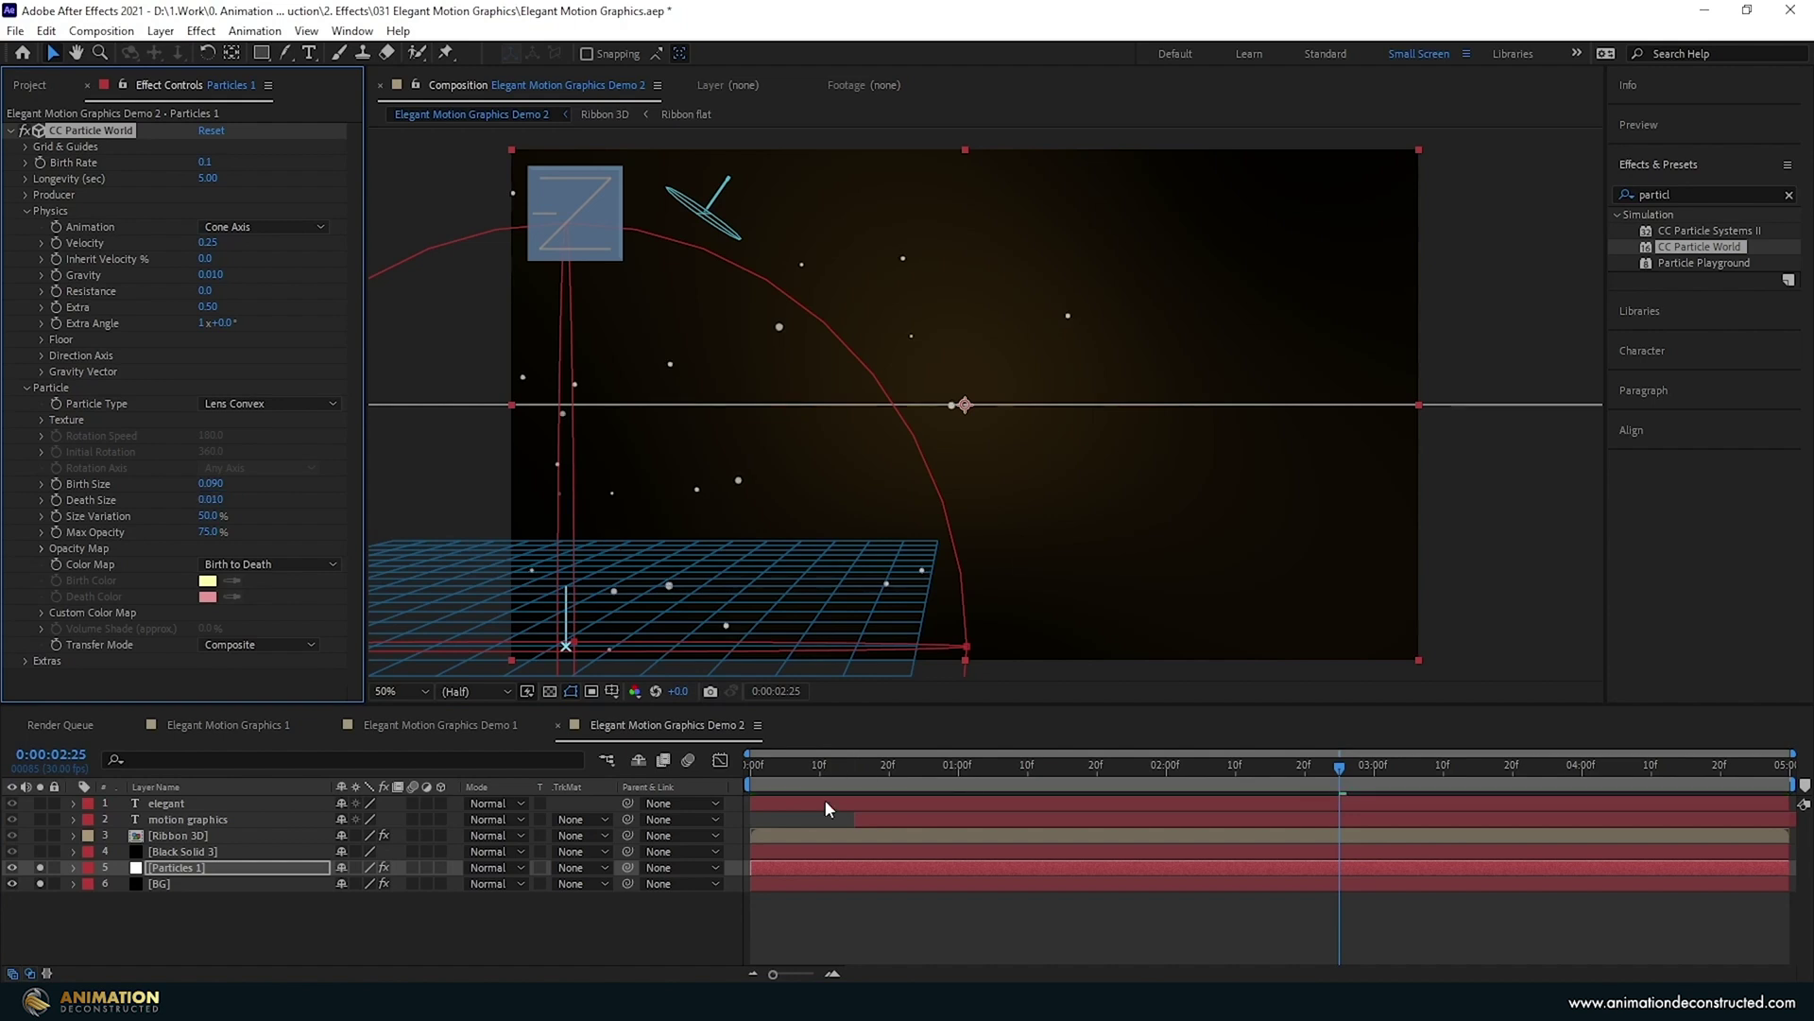
pyautogui.click(813, 769)
pyautogui.press('space')
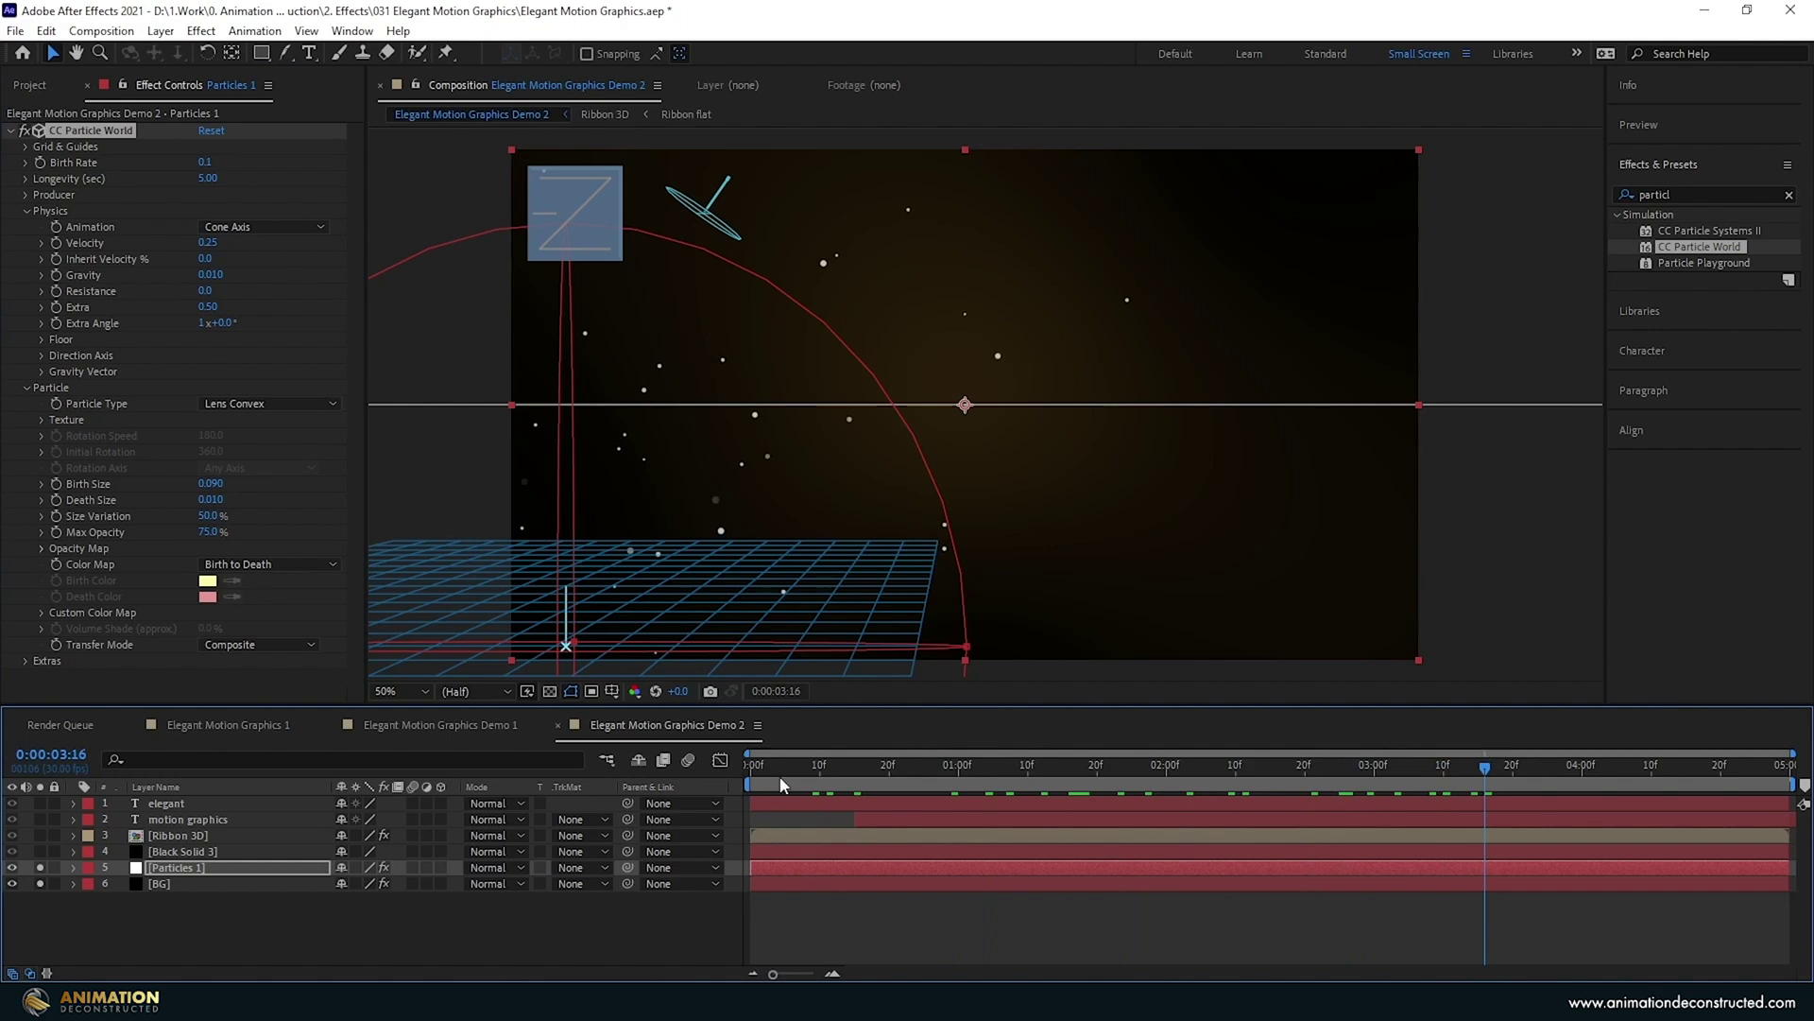
# Set the blending mode of the Particles 1 layer to Classic Color Dodge and scrub the timeline to check it.
pyautogui.click(288, 867)
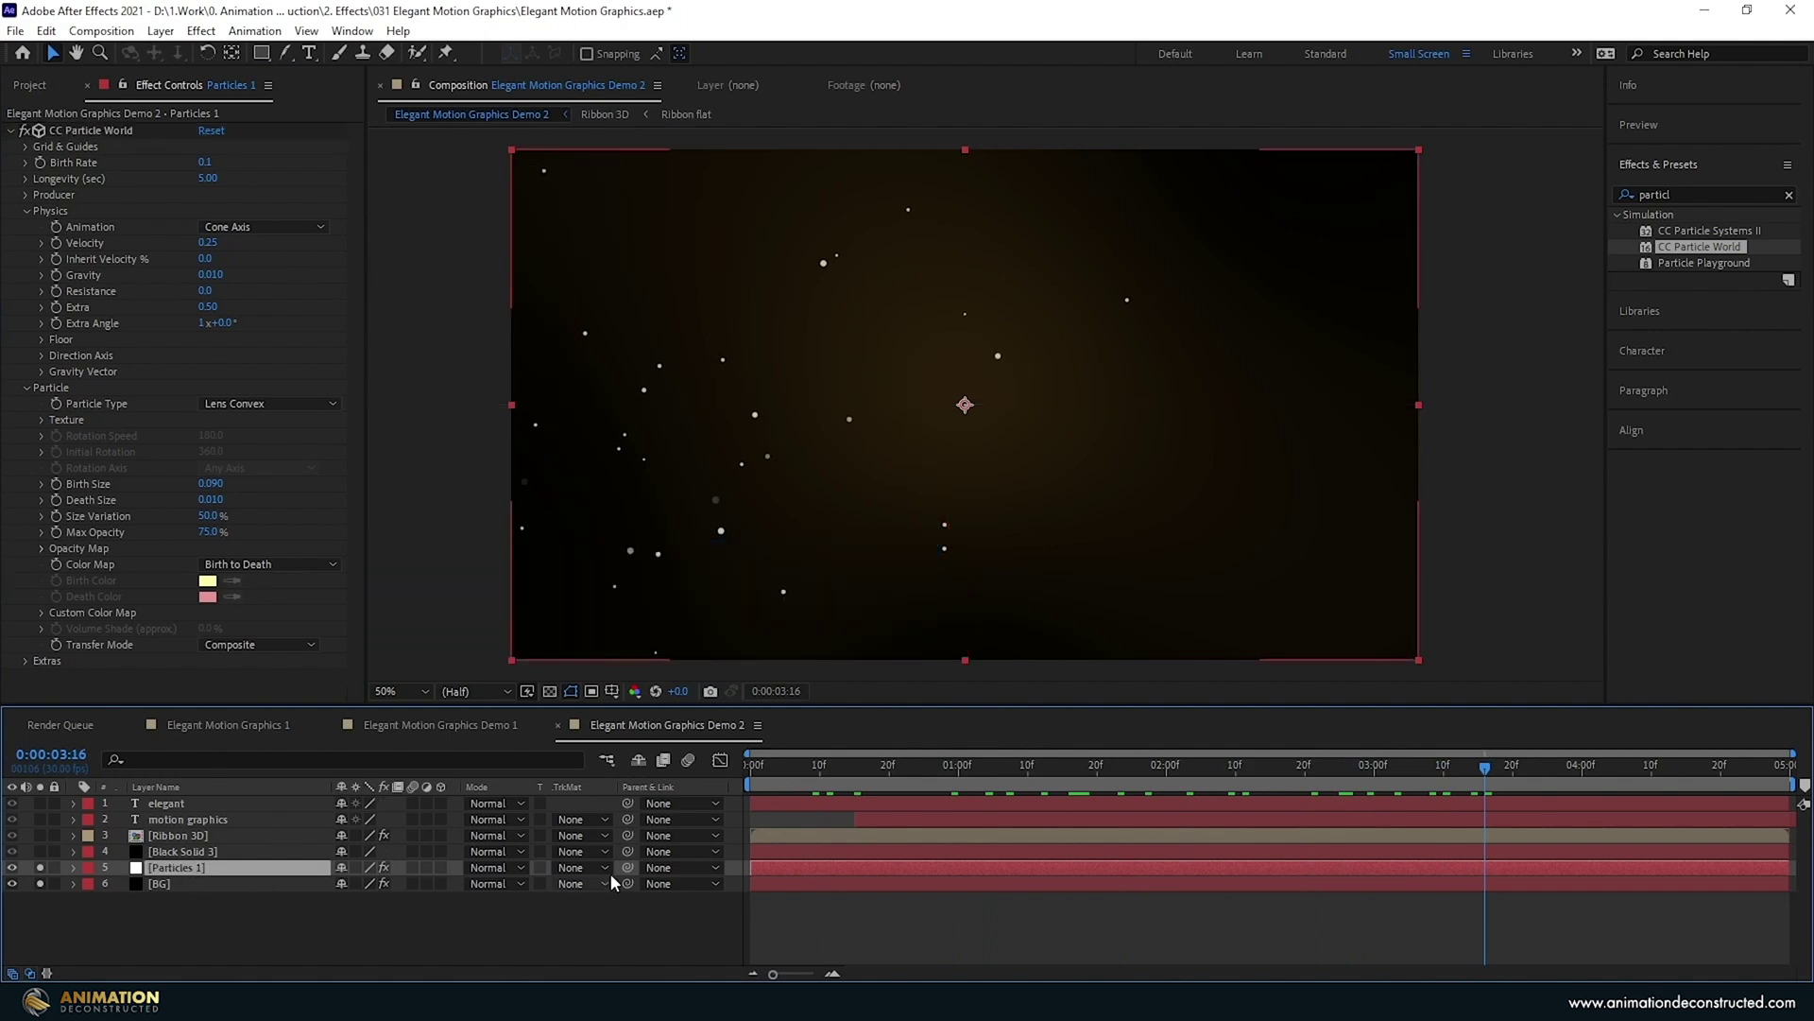
pyautogui.click(490, 867)
pyautogui.click(554, 320)
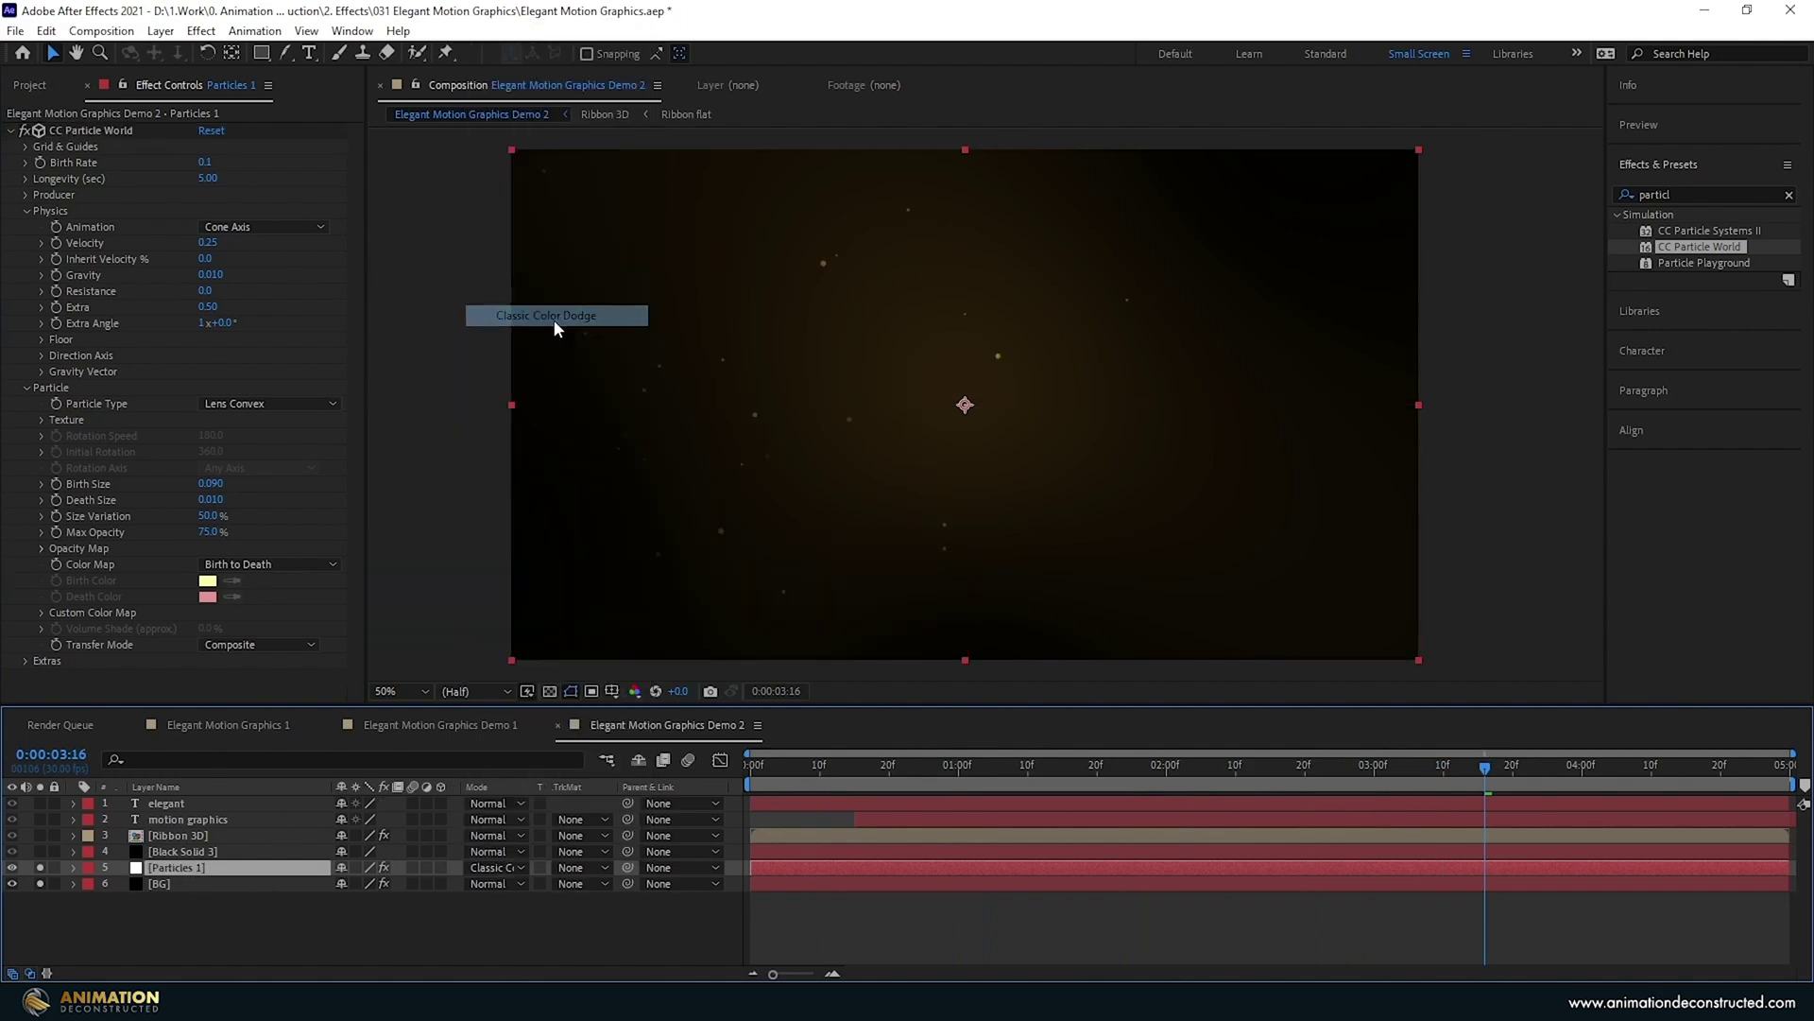
pyautogui.moveTo(964, 767); pyautogui.dragTo(1319, 803)
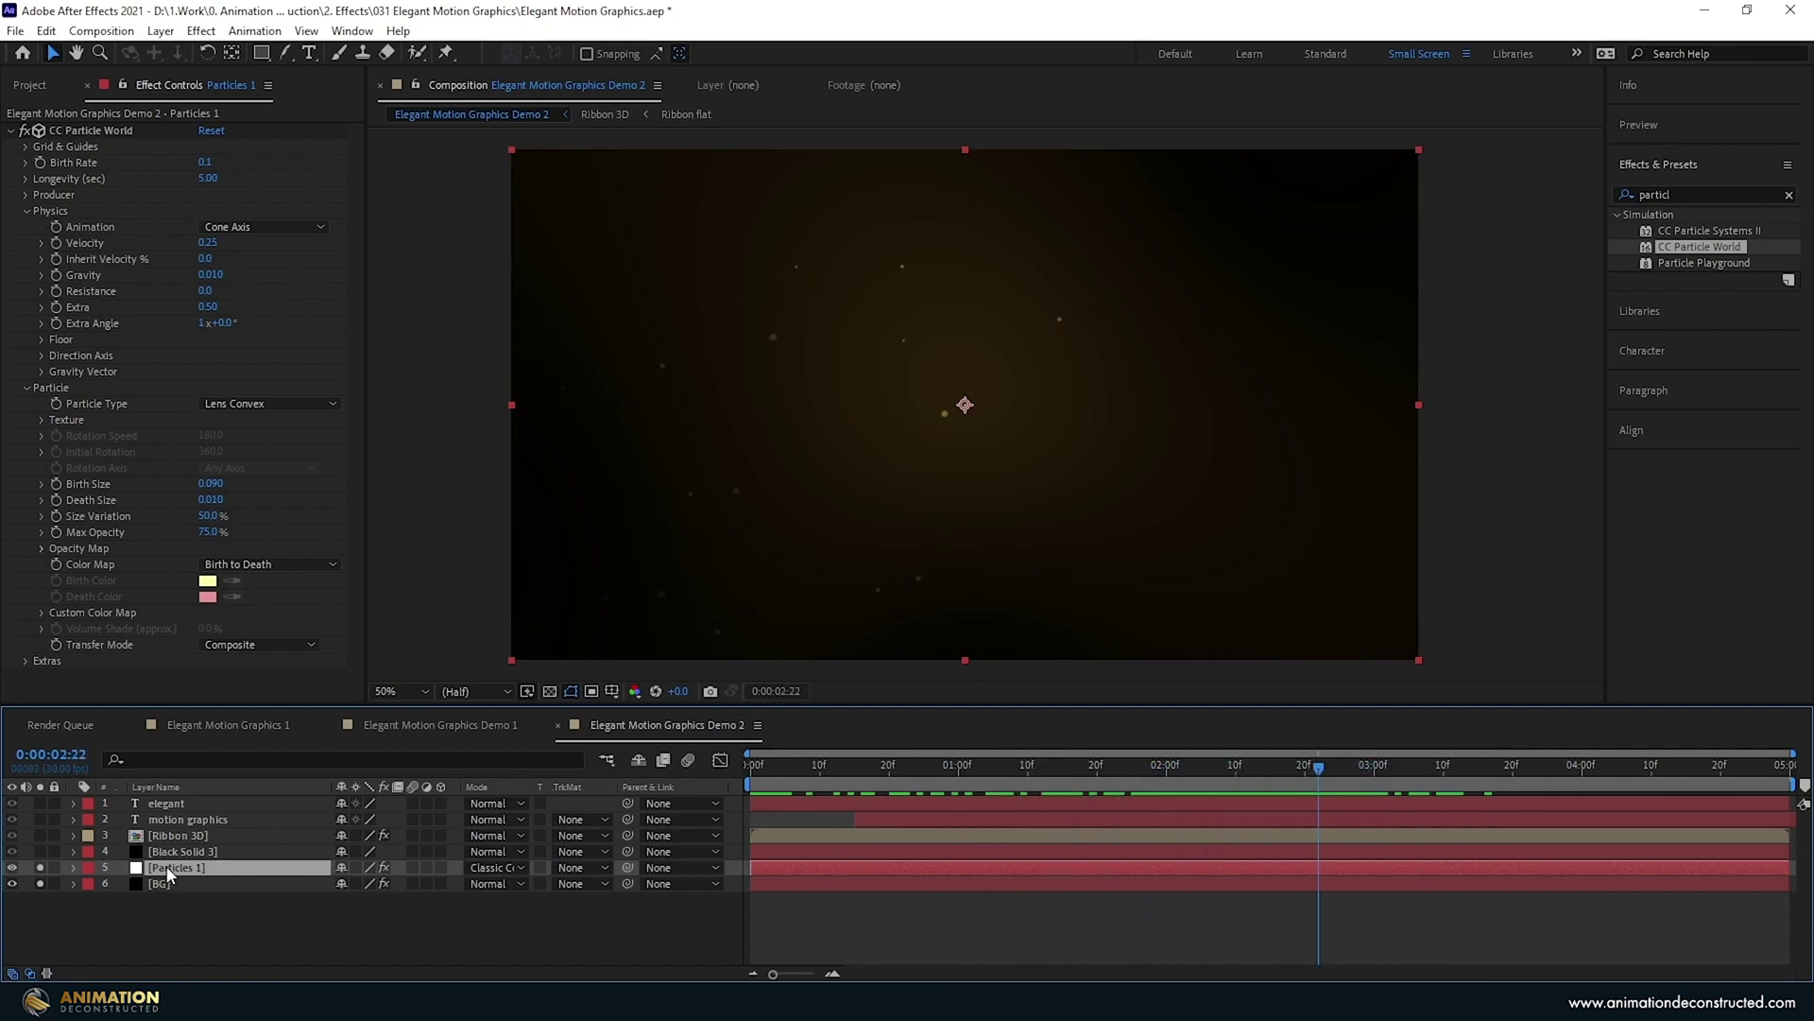
# Duplicate the Particles 1 layer and set the copy's Random Seed to 1.
pyautogui.hotkey('ctrl', 'd')
pyautogui.click(27, 244)
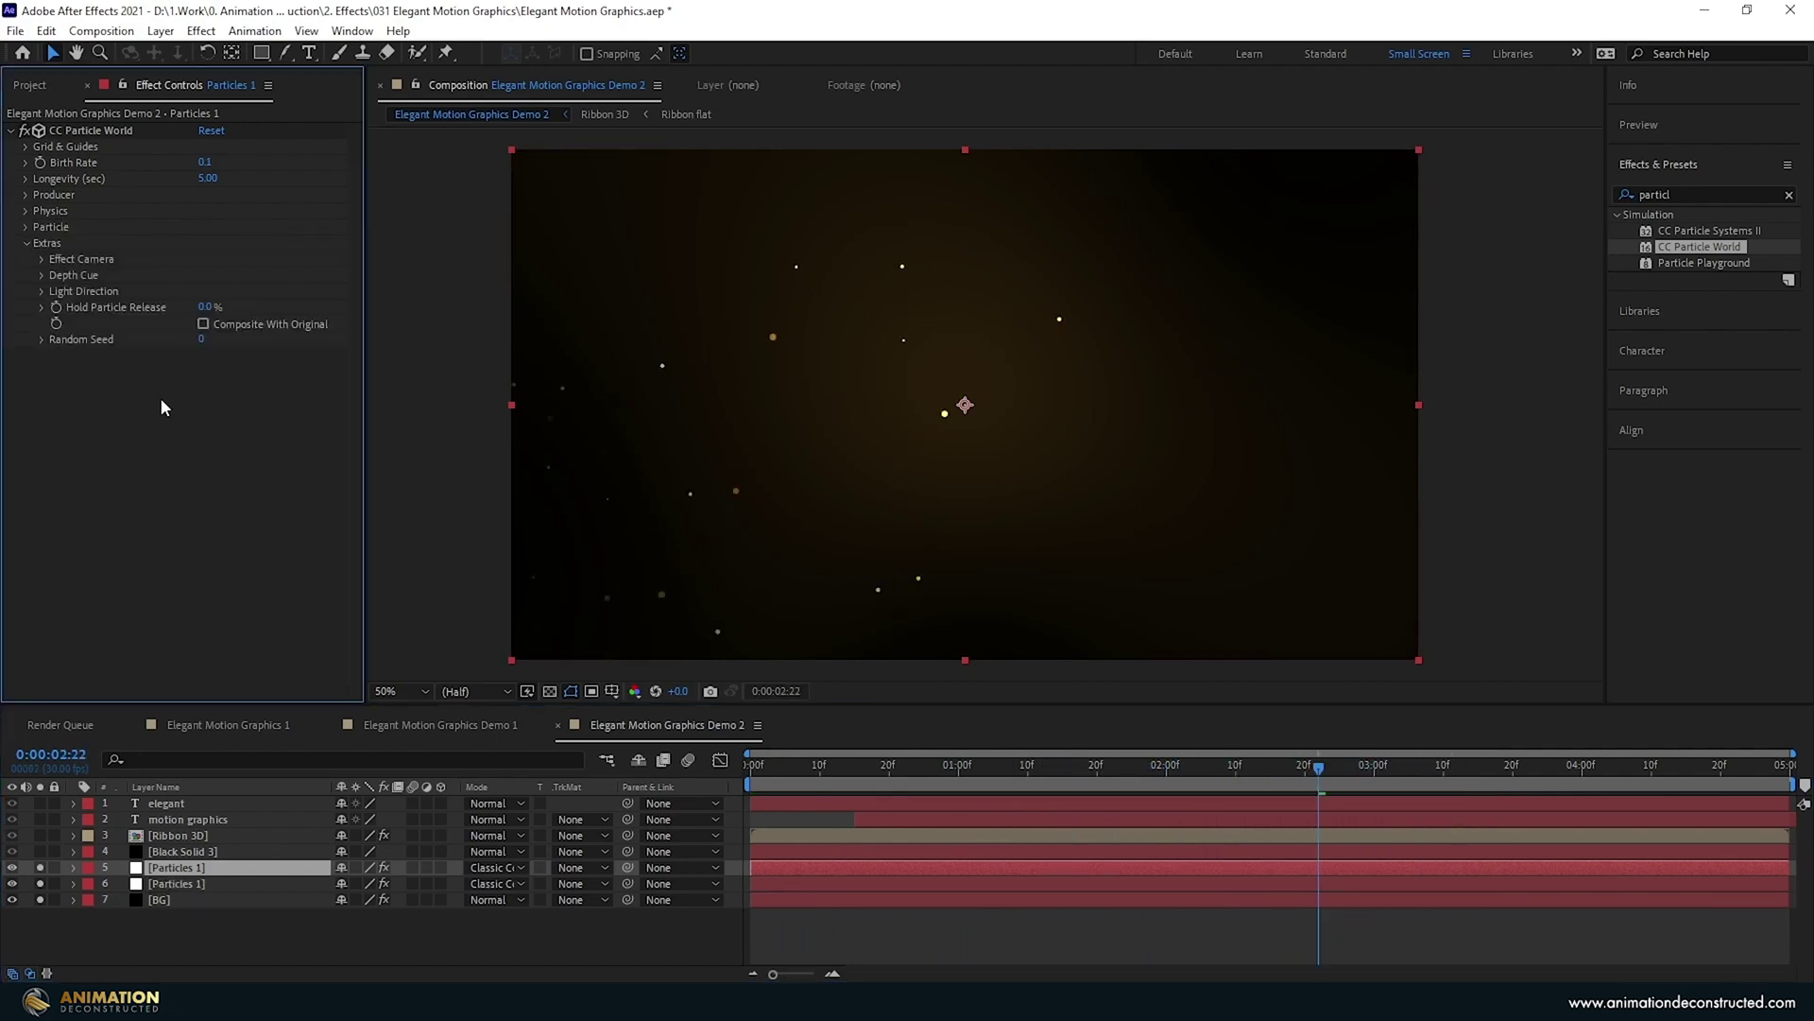
pyautogui.click(201, 340)
pyautogui.press('Return')
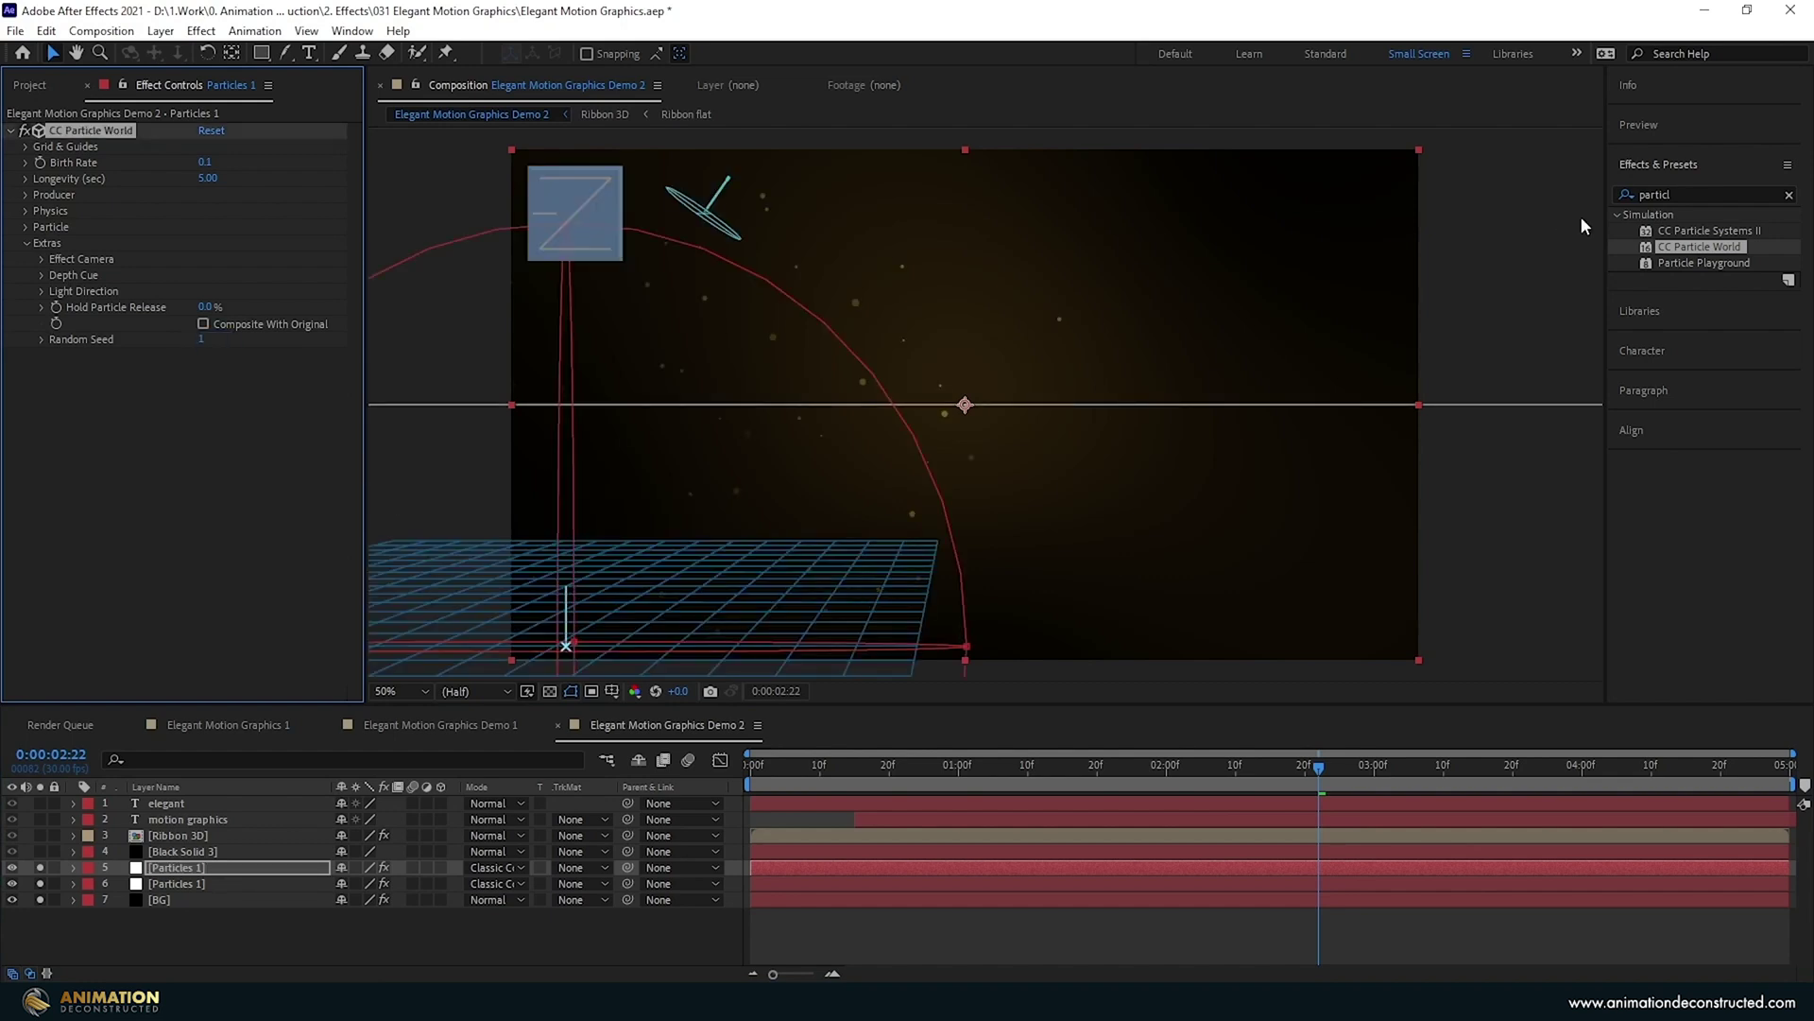
# Apply the Camera Lens Blur effect to the duplicated particle layer and scrub the timeline to check it.
pyautogui.click(1685, 194)
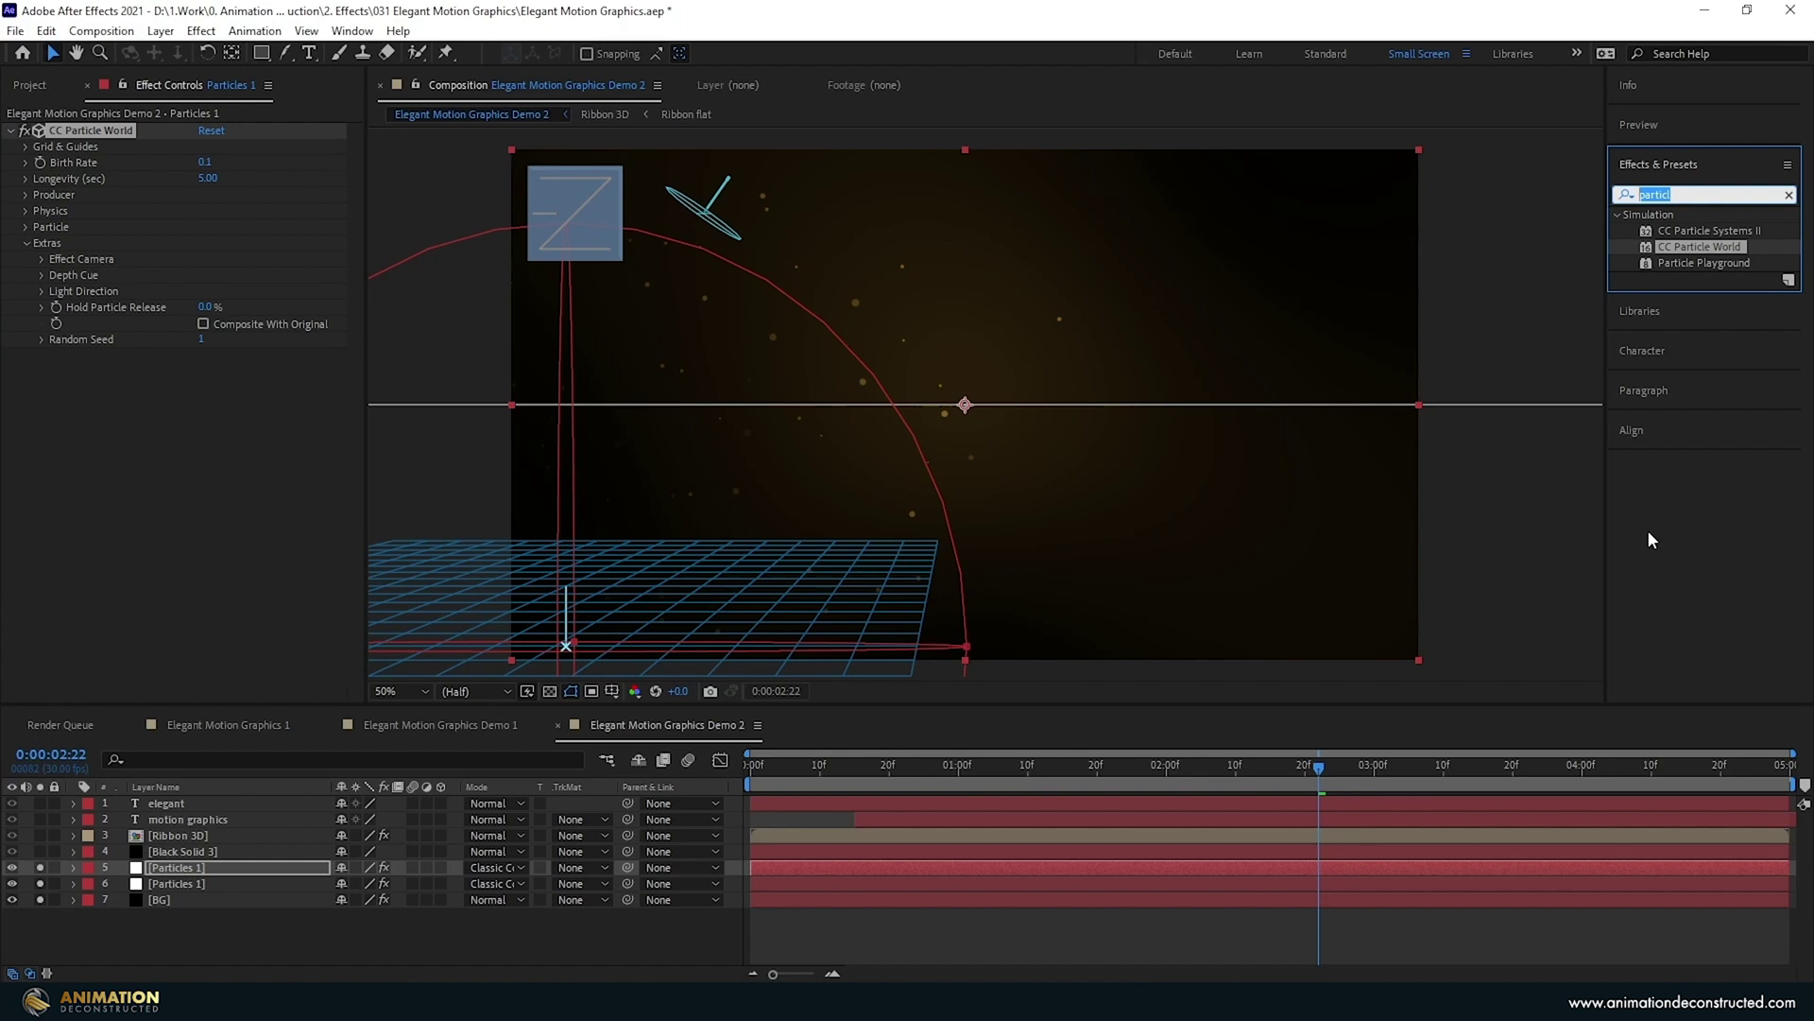
pyautogui.write('camer')
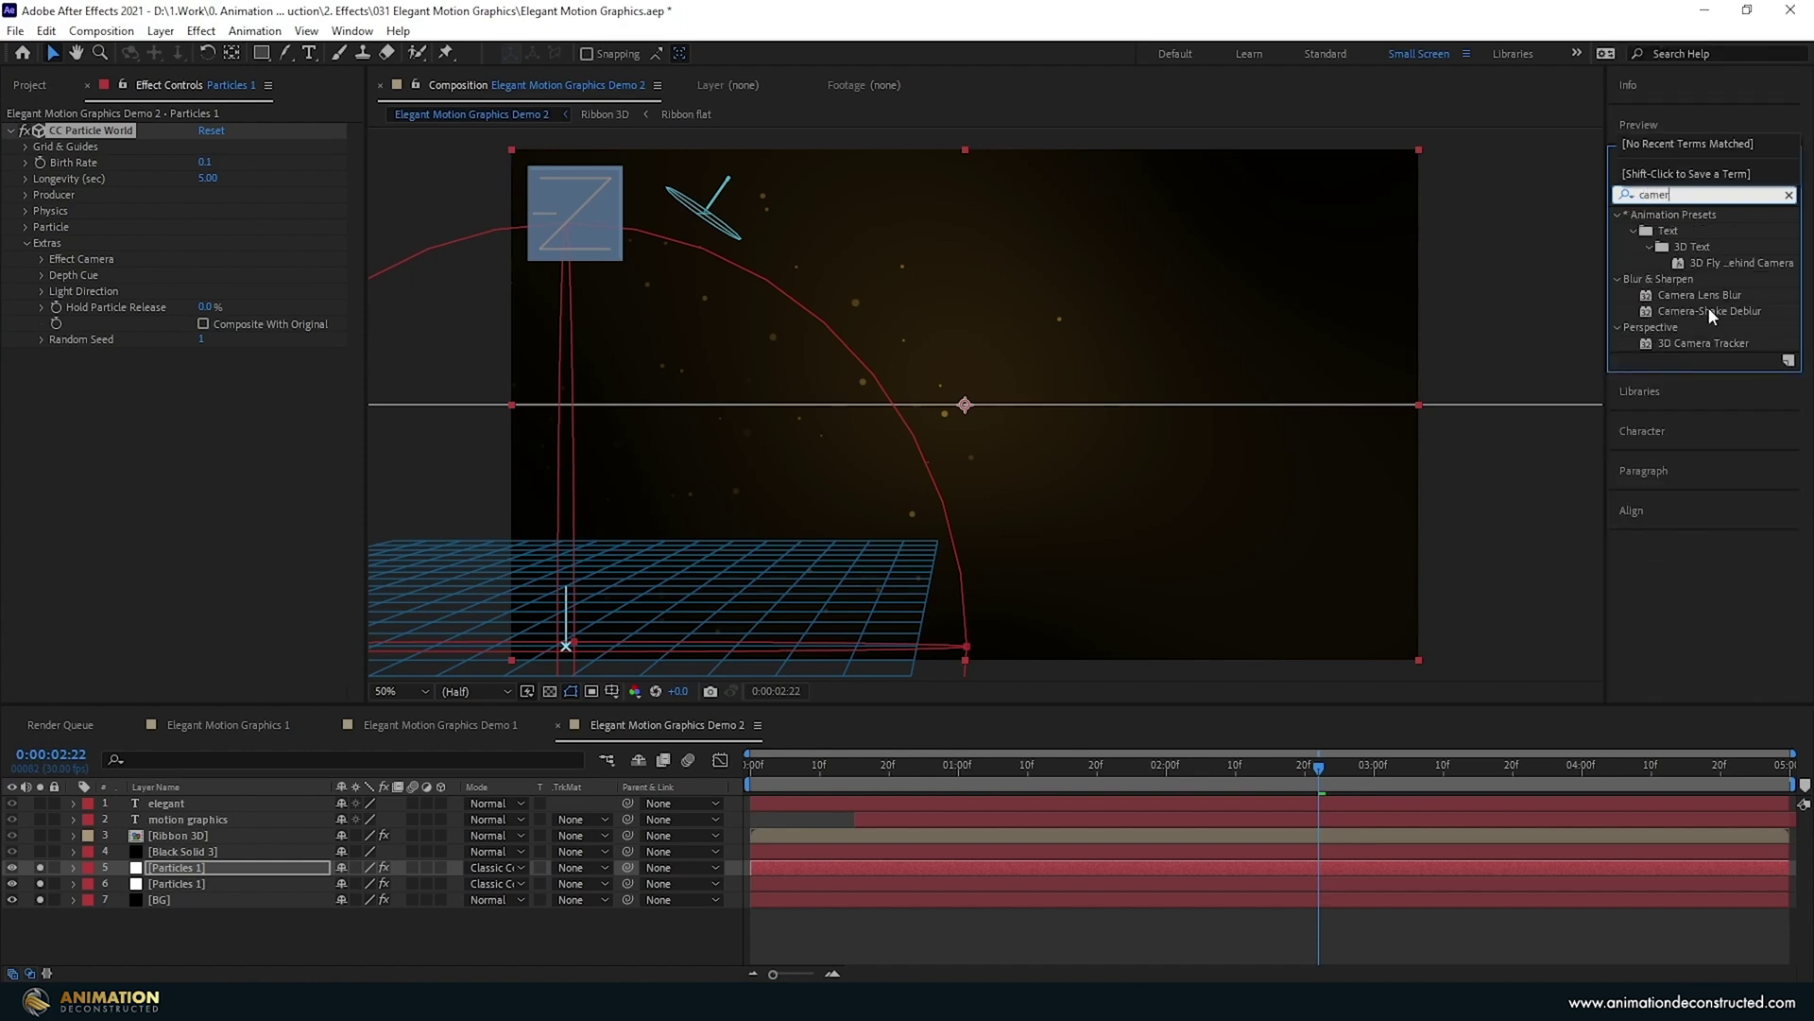
pyautogui.doubleClick(1693, 294)
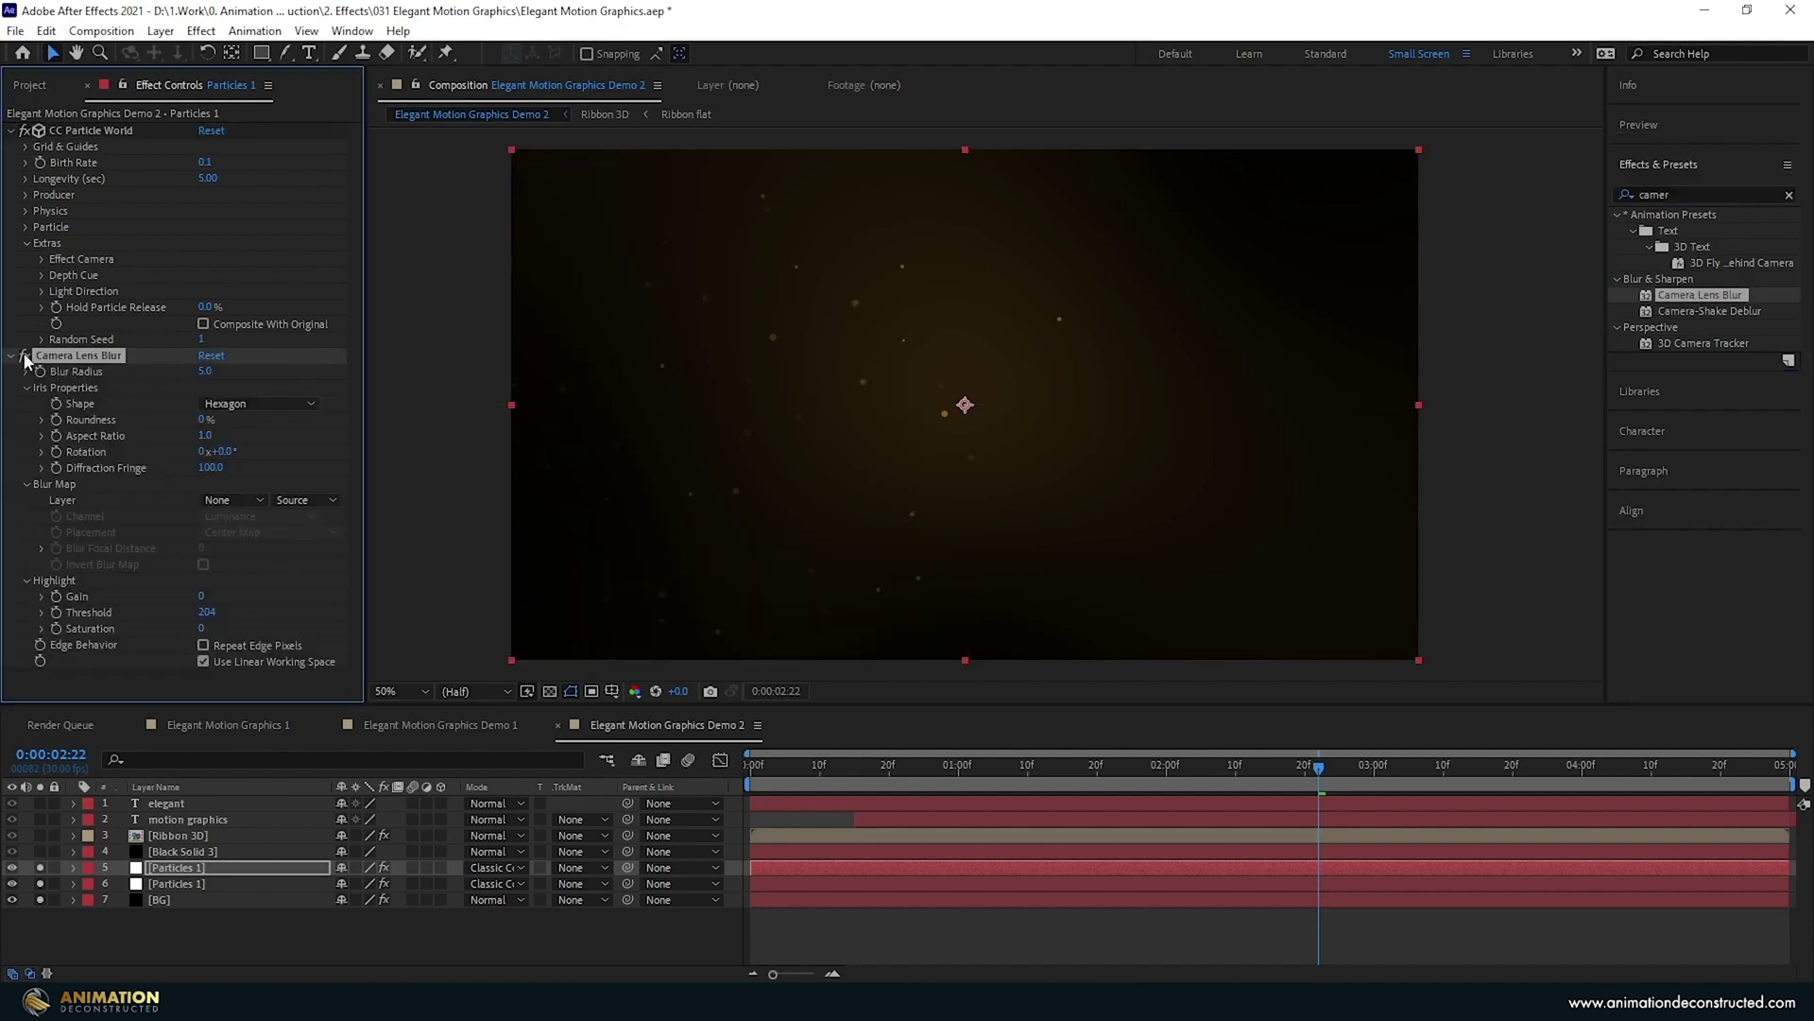
pyautogui.moveTo(1320, 768); pyautogui.dragTo(1215, 767)
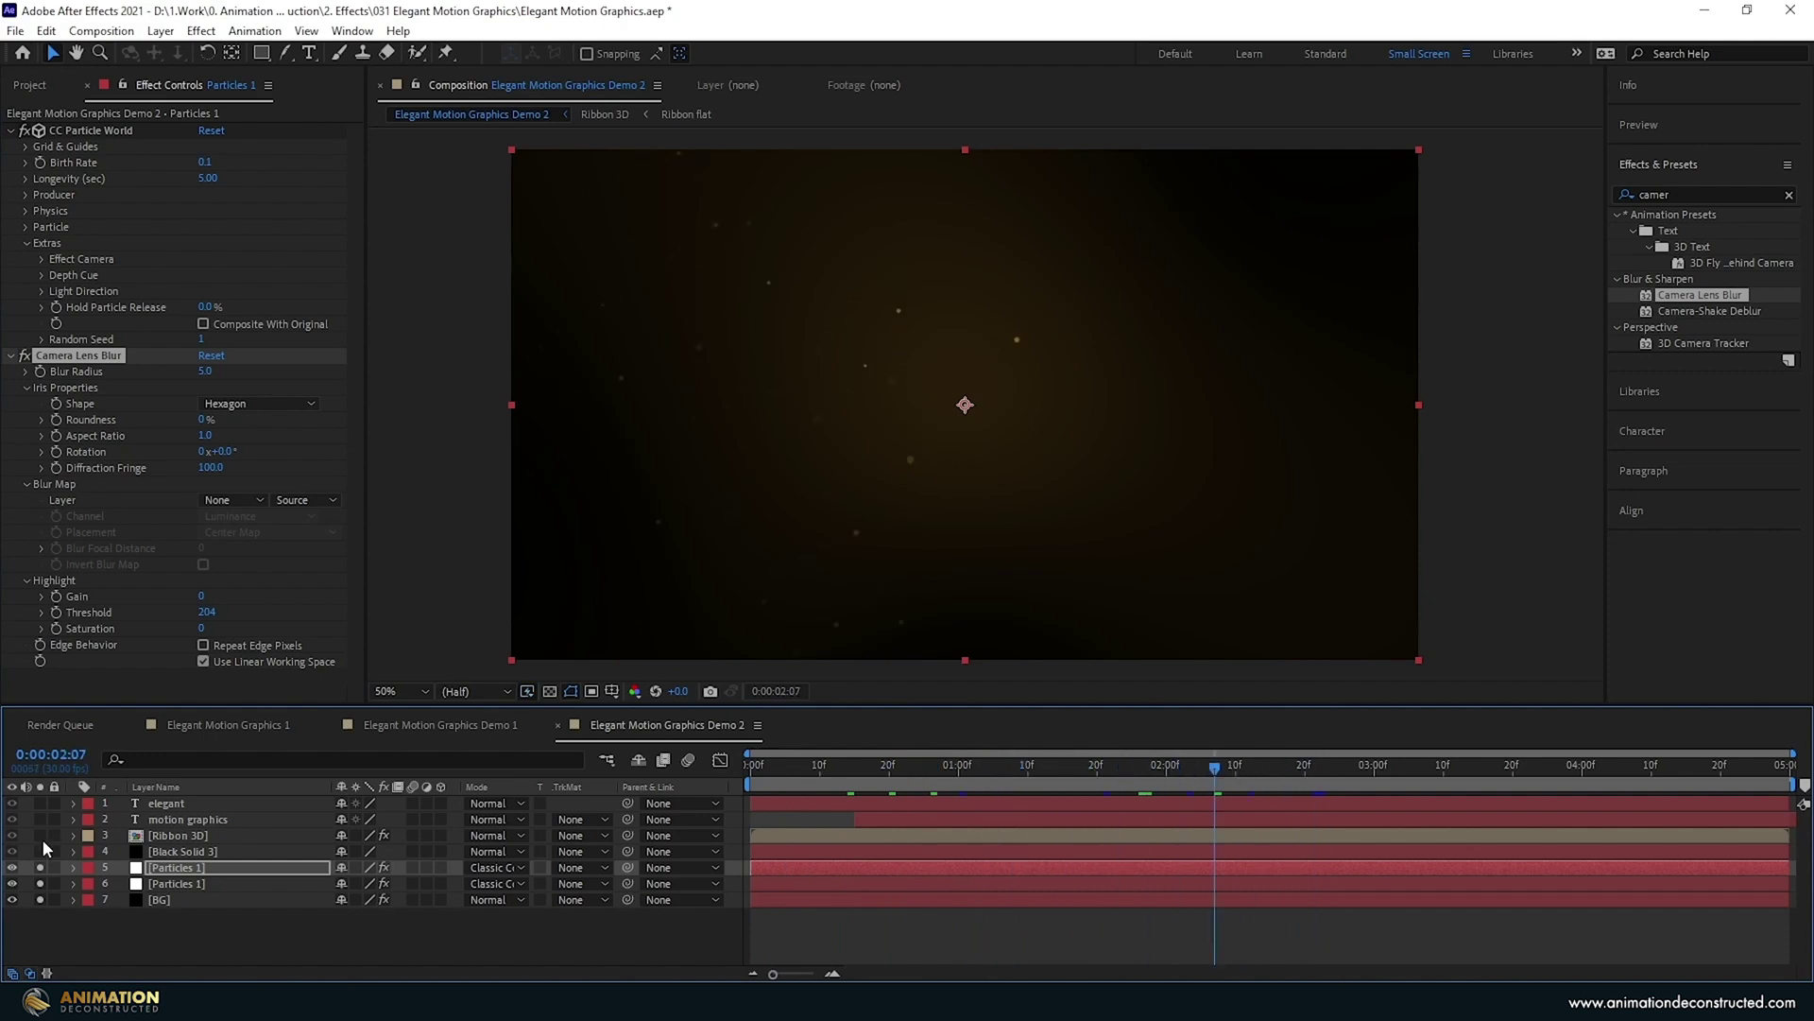
# Turn off solo for both particle layers and the background, and preview the full title animation from the start.
pyautogui.moveTo(42, 867); pyautogui.dragTo(42, 900)
pyautogui.press('Home')
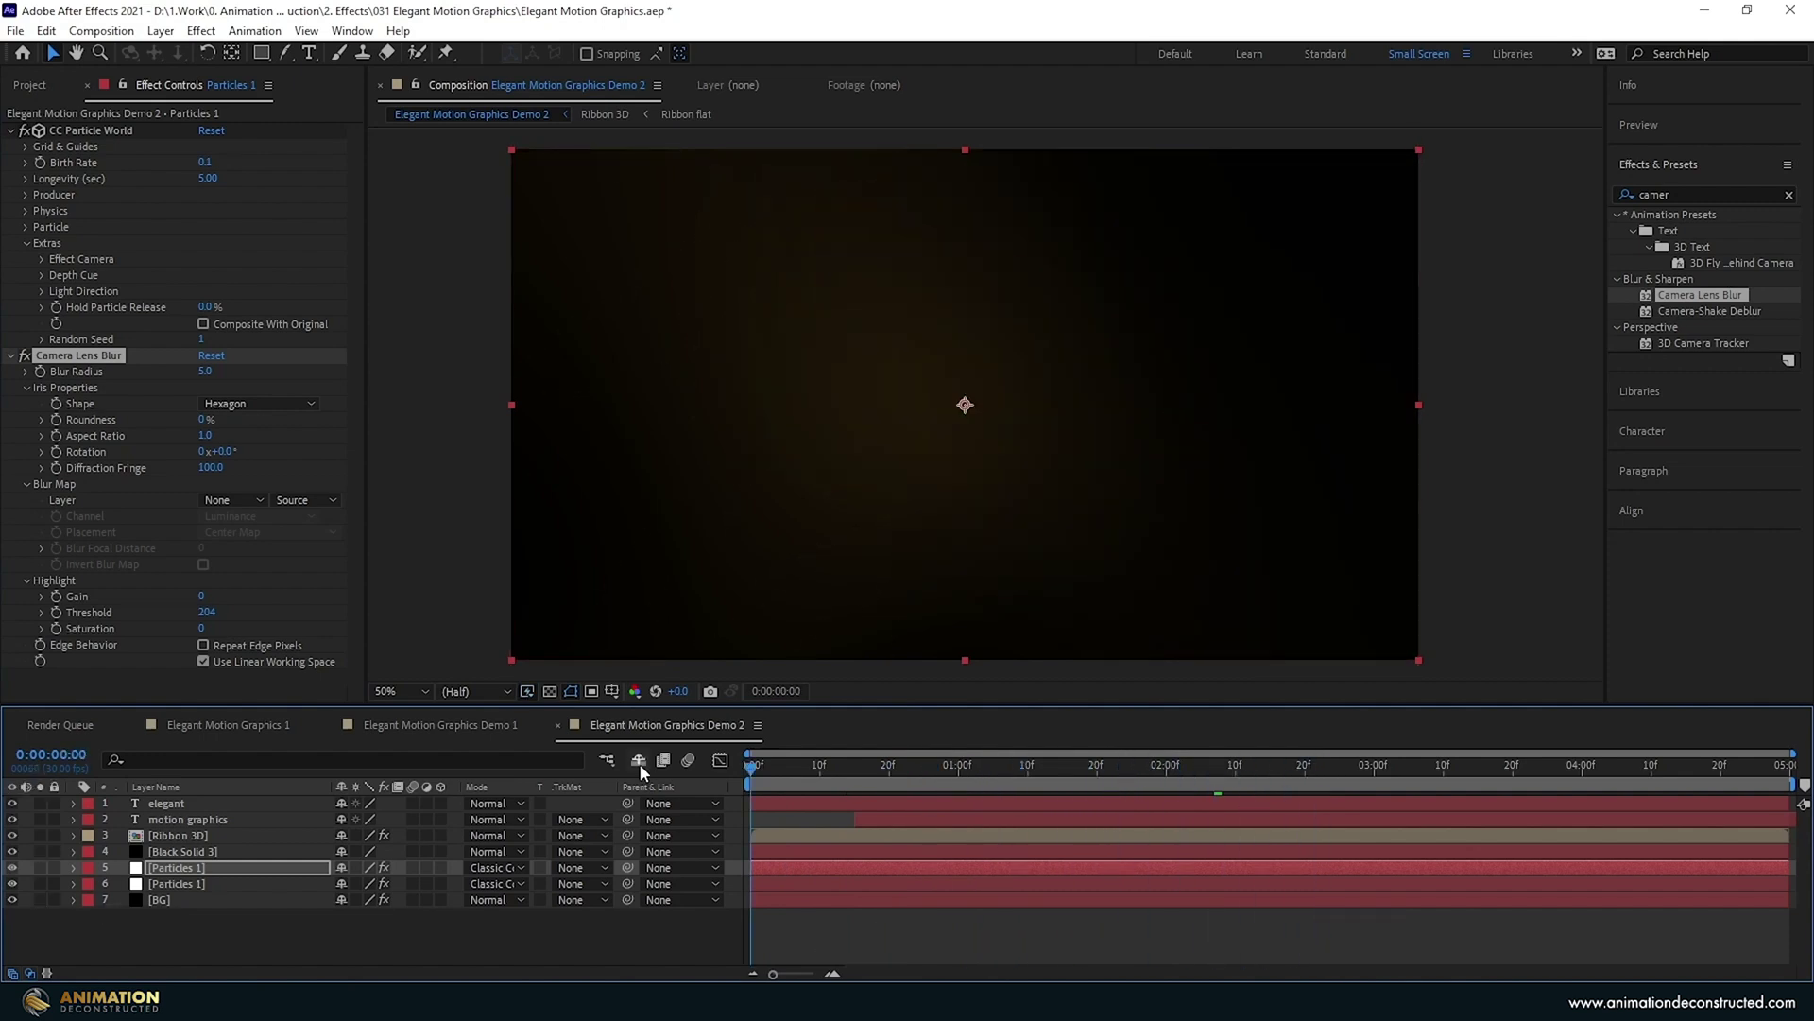
pyautogui.press('space')
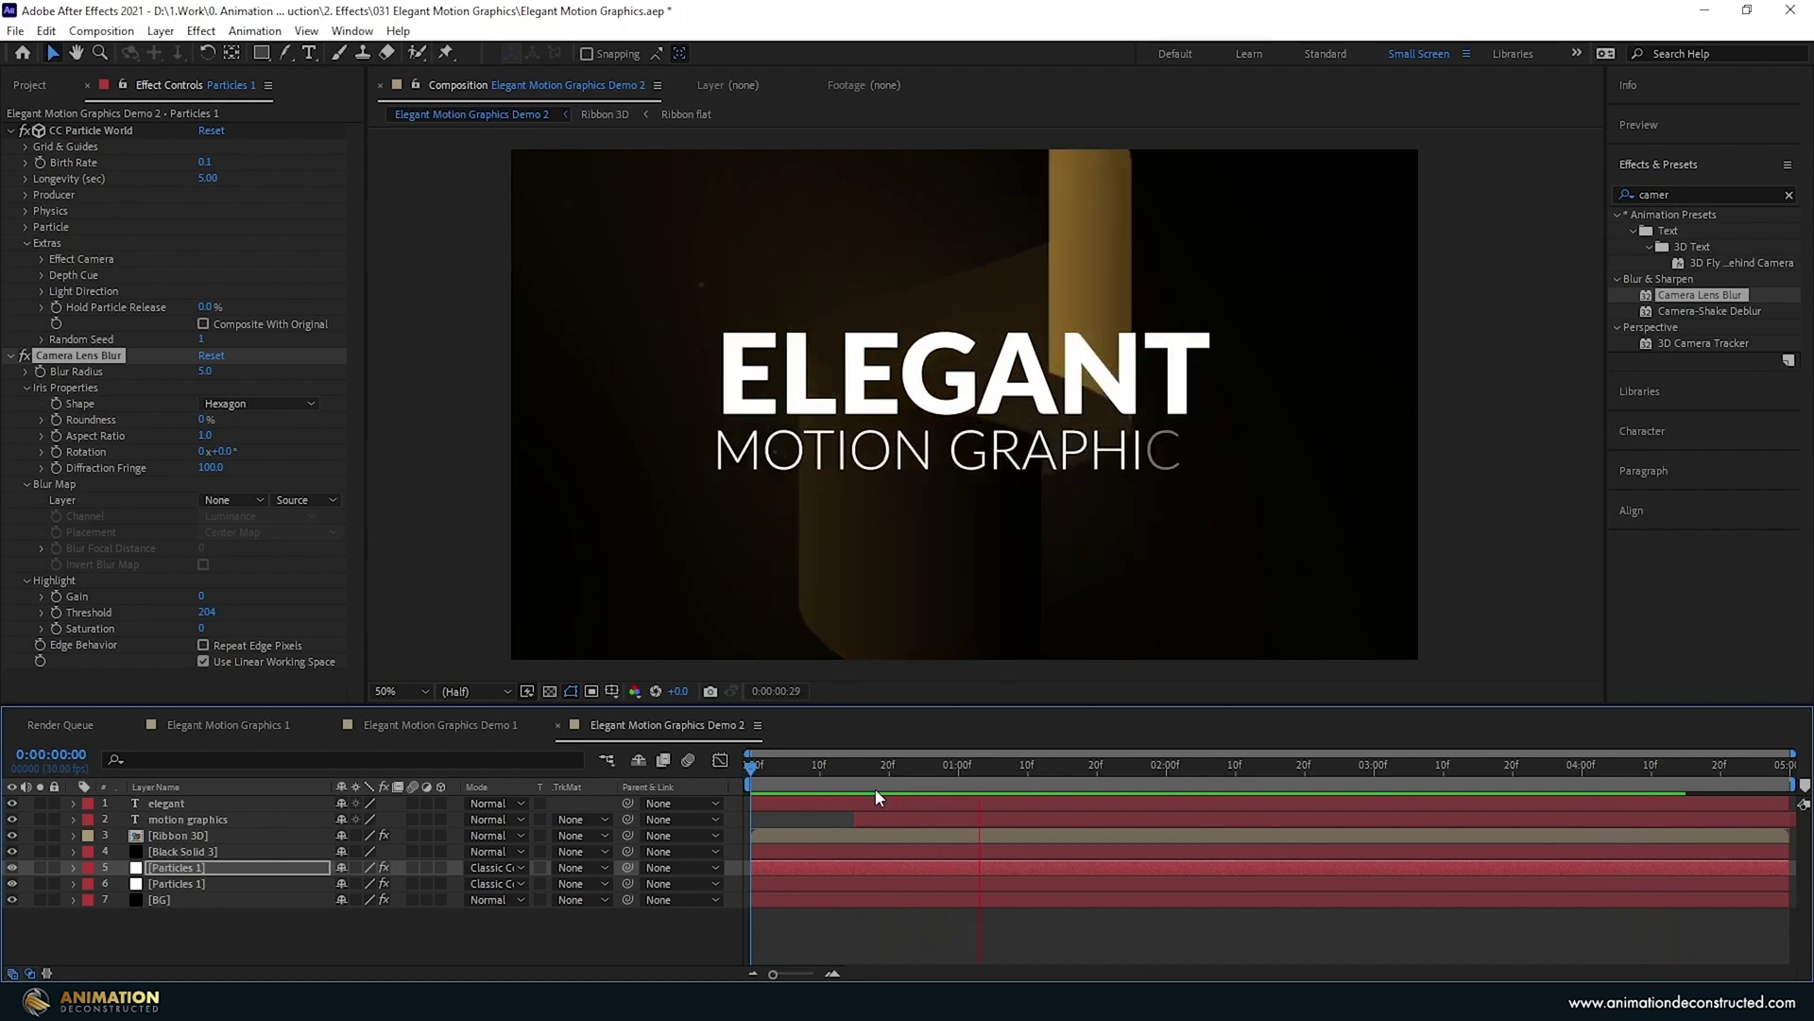
pyautogui.press('space')
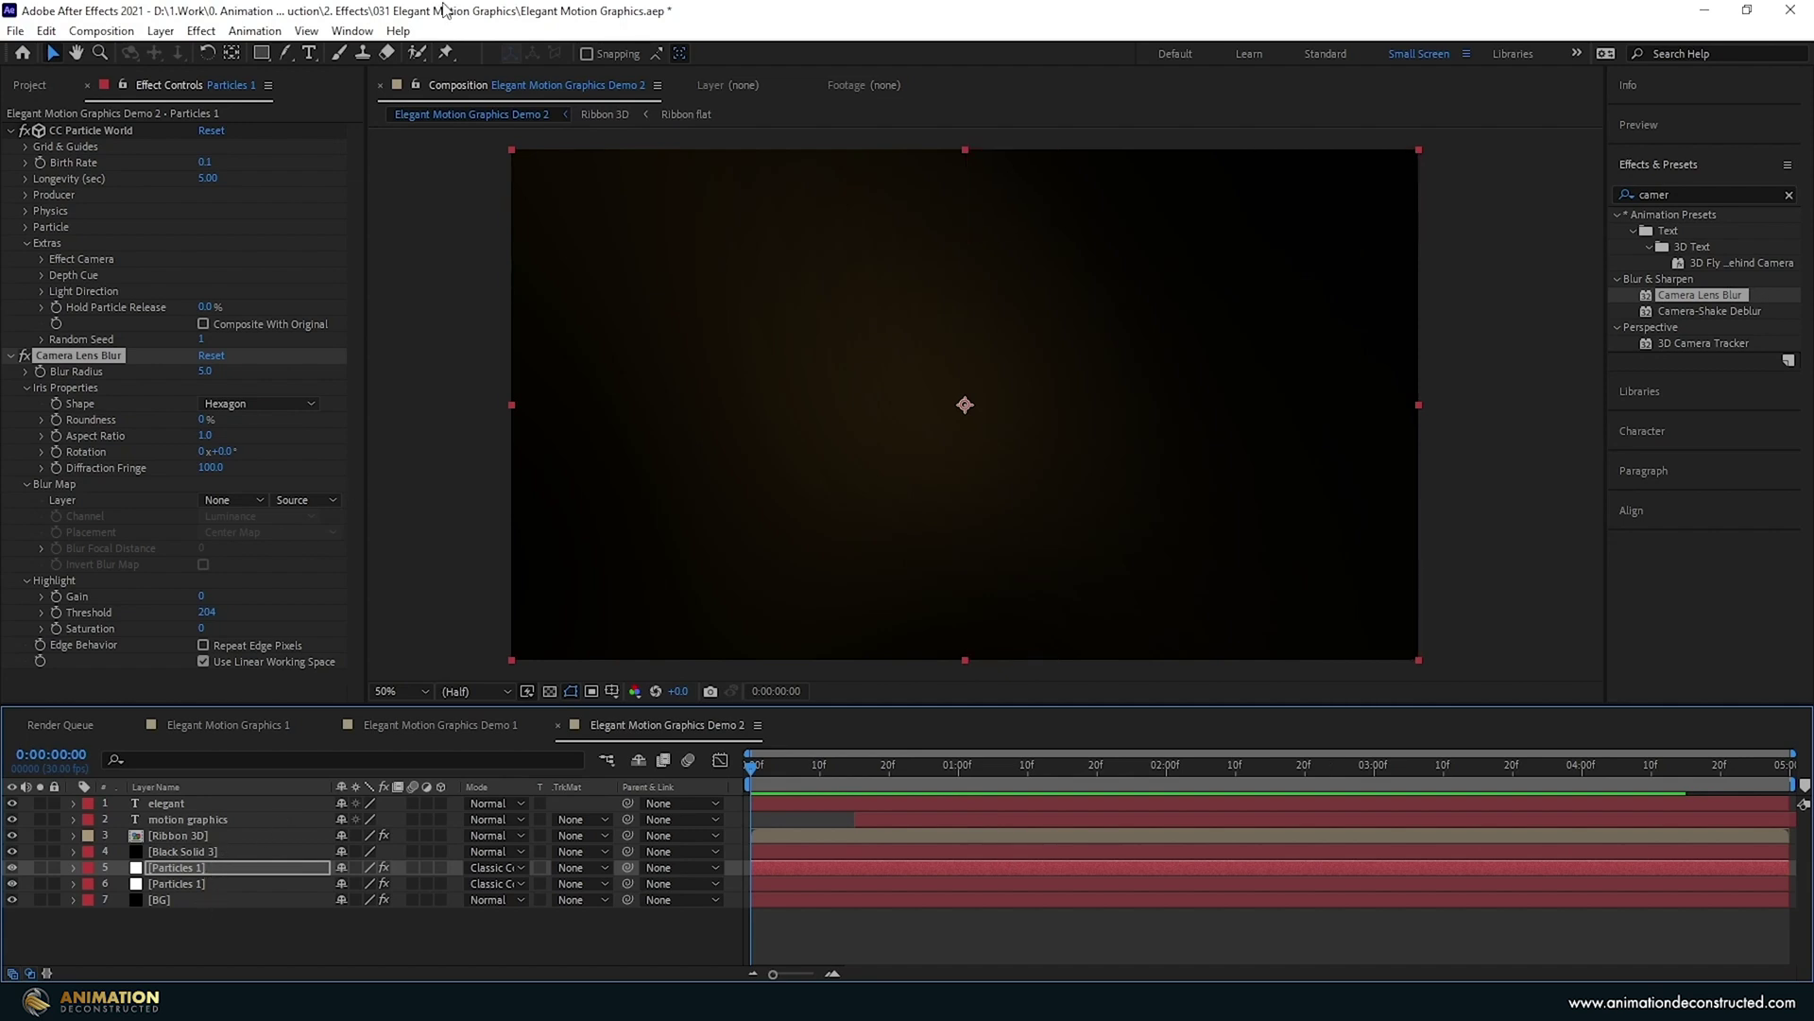
# Create a white 1920 x 1080 px solid layer named Smoke.
pyautogui.click(158, 34)
pyautogui.moveTo(185, 52)
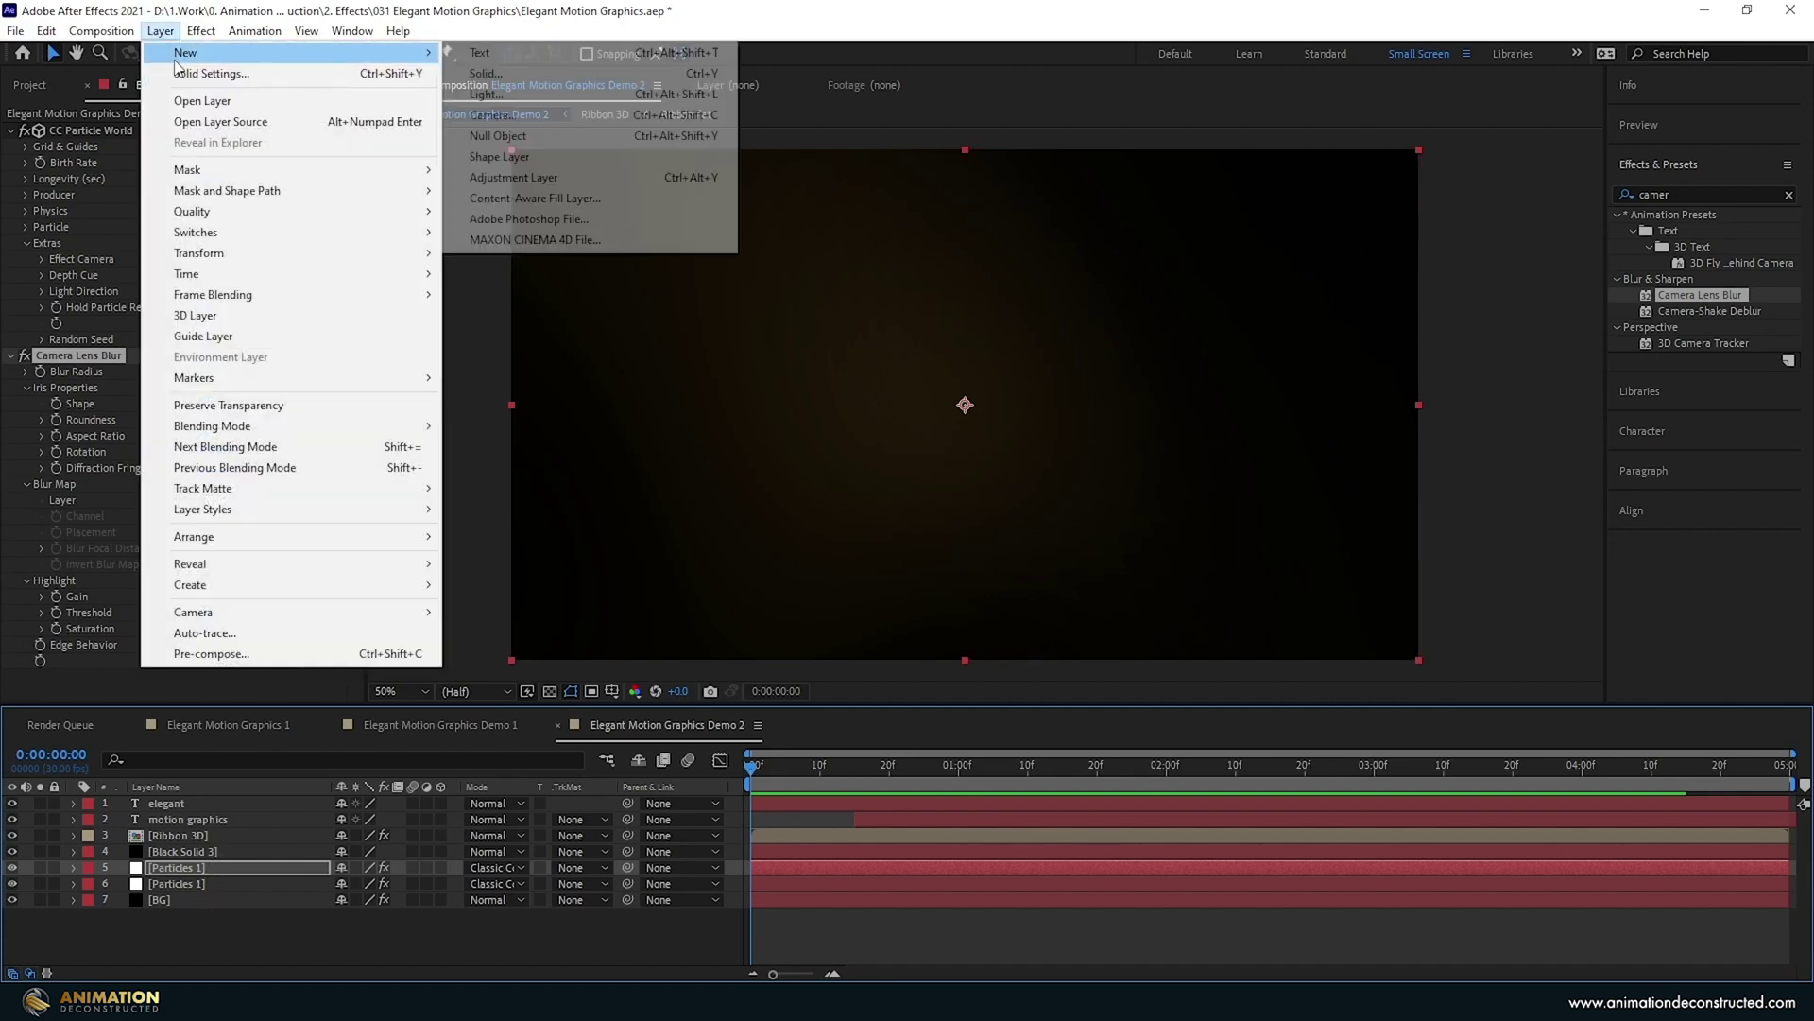
pyautogui.click(540, 71)
pyautogui.write('Smoke')
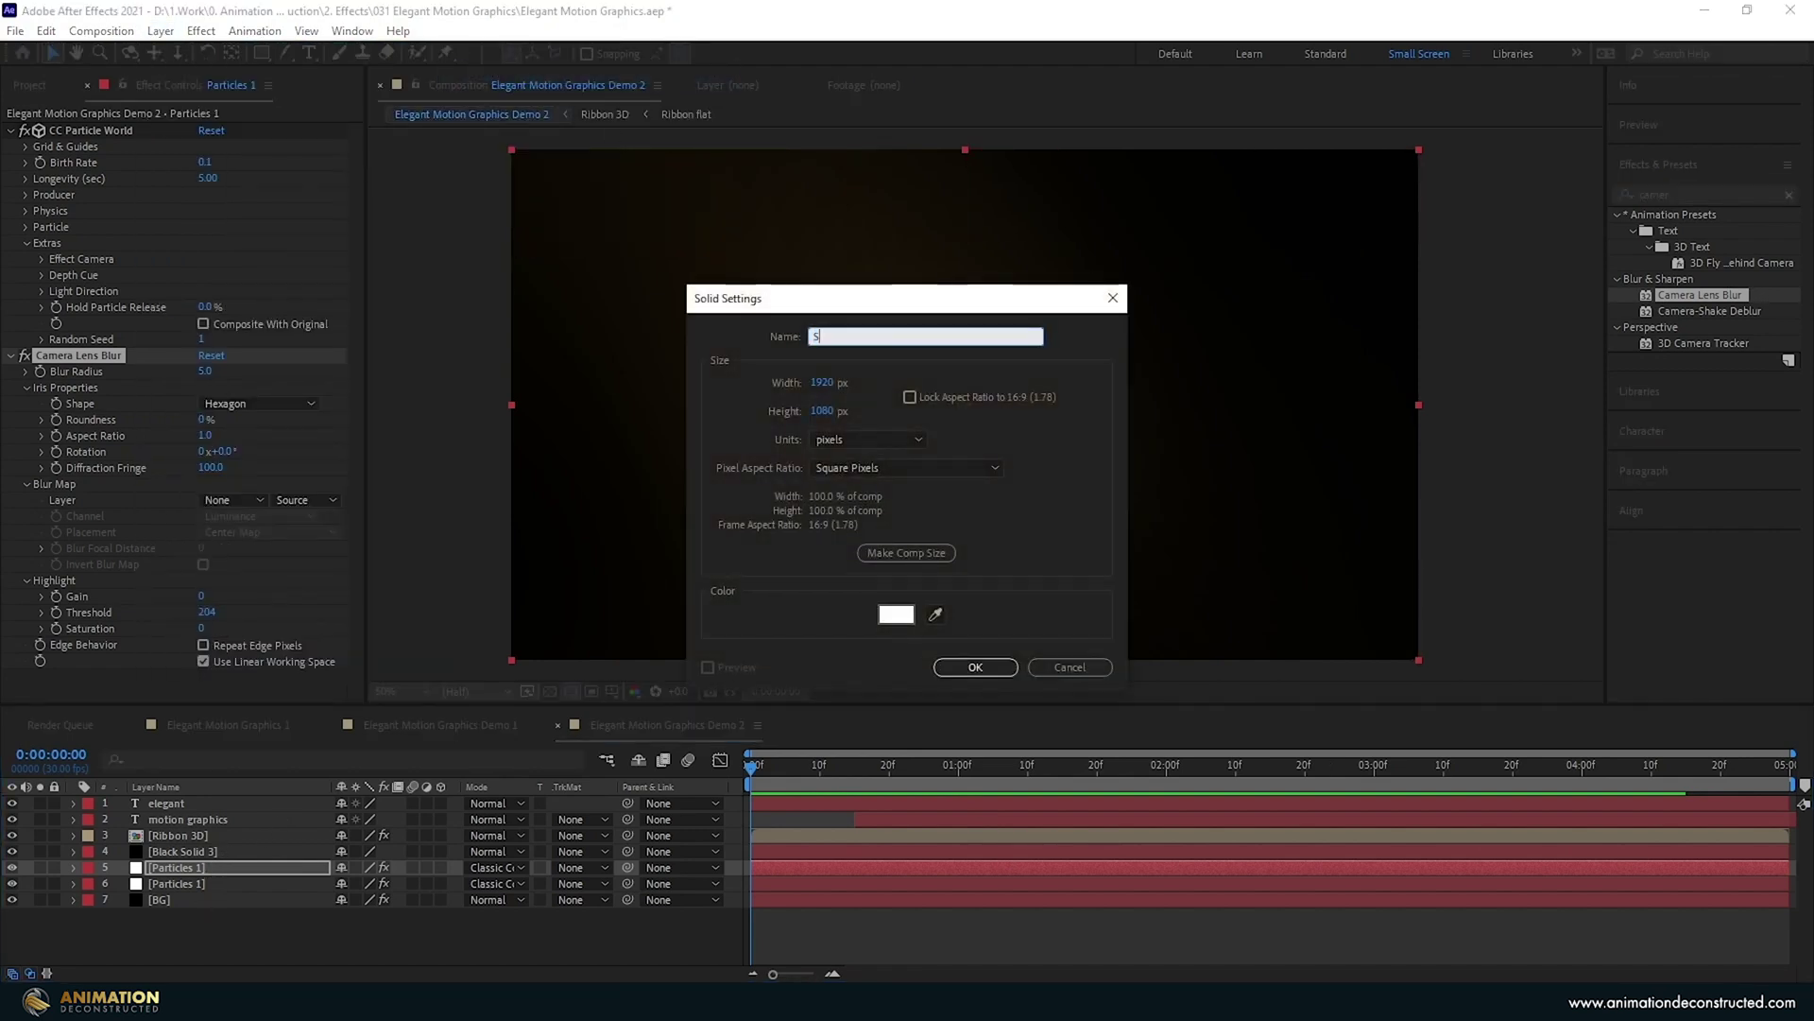
pyautogui.press('Return')
# Apply the Fractal Noise effect to the Smoke layer.
pyautogui.click(1673, 196)
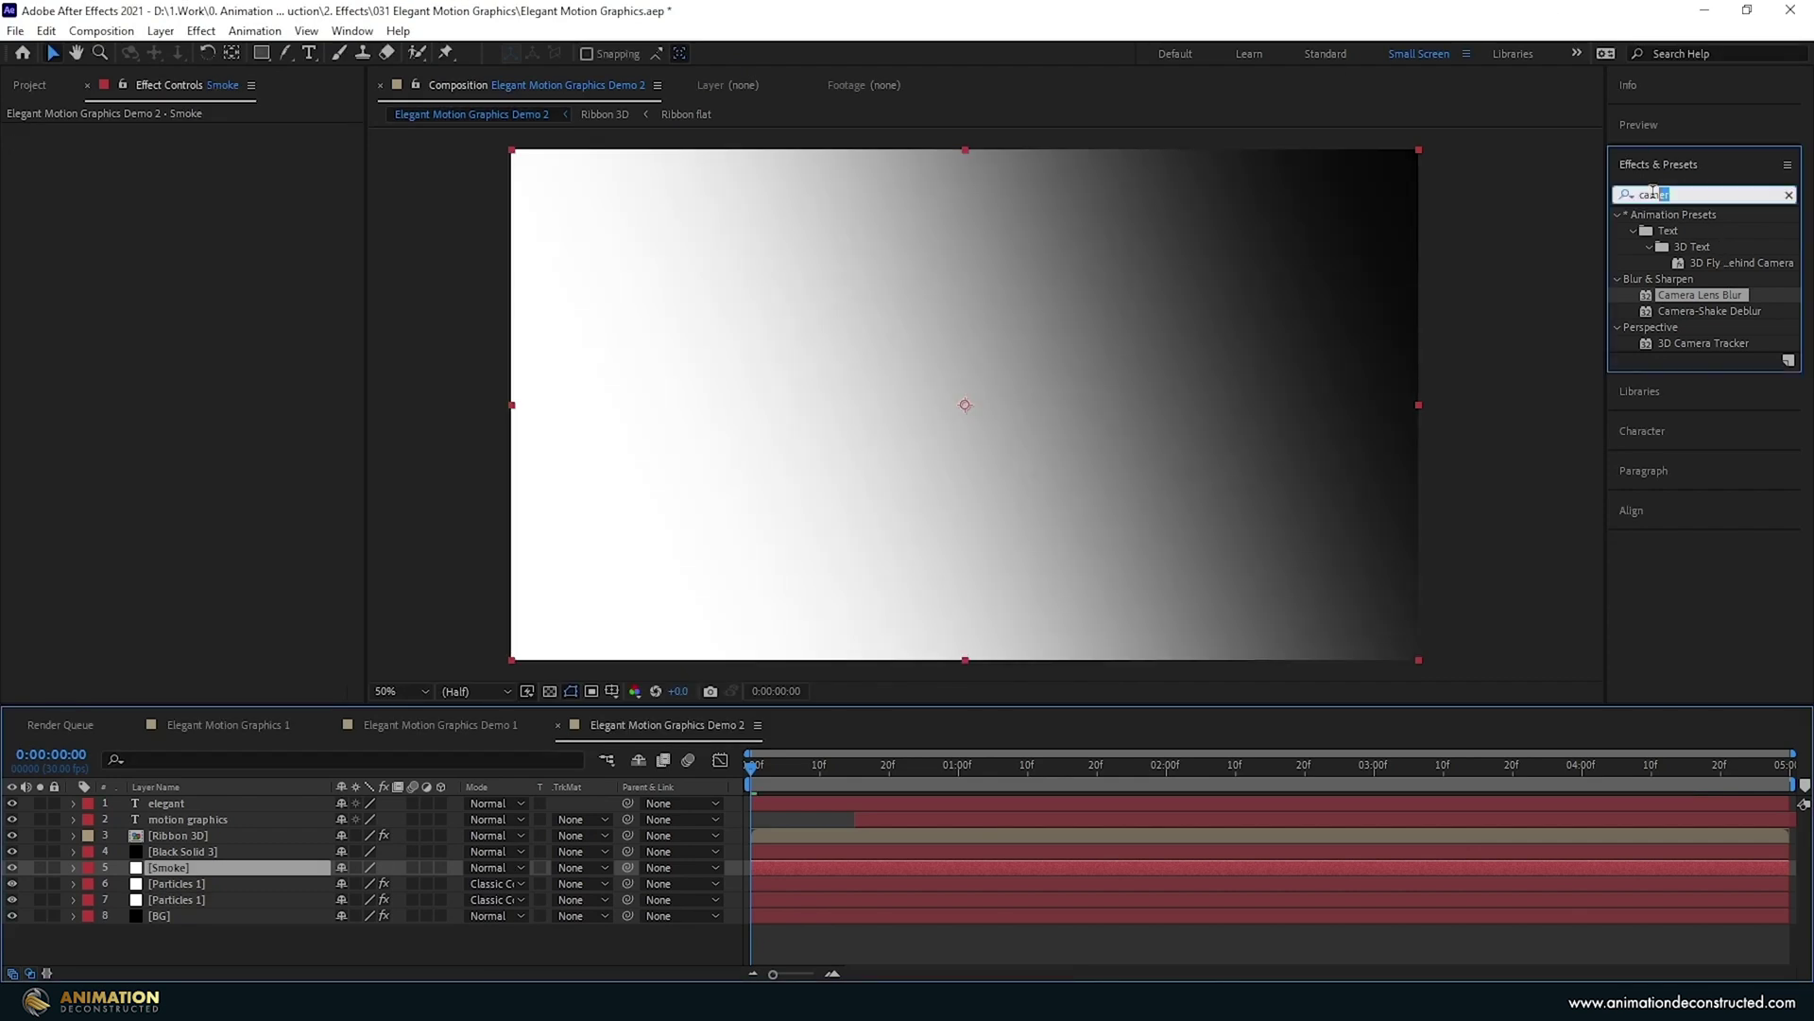
pyautogui.write('fracta')
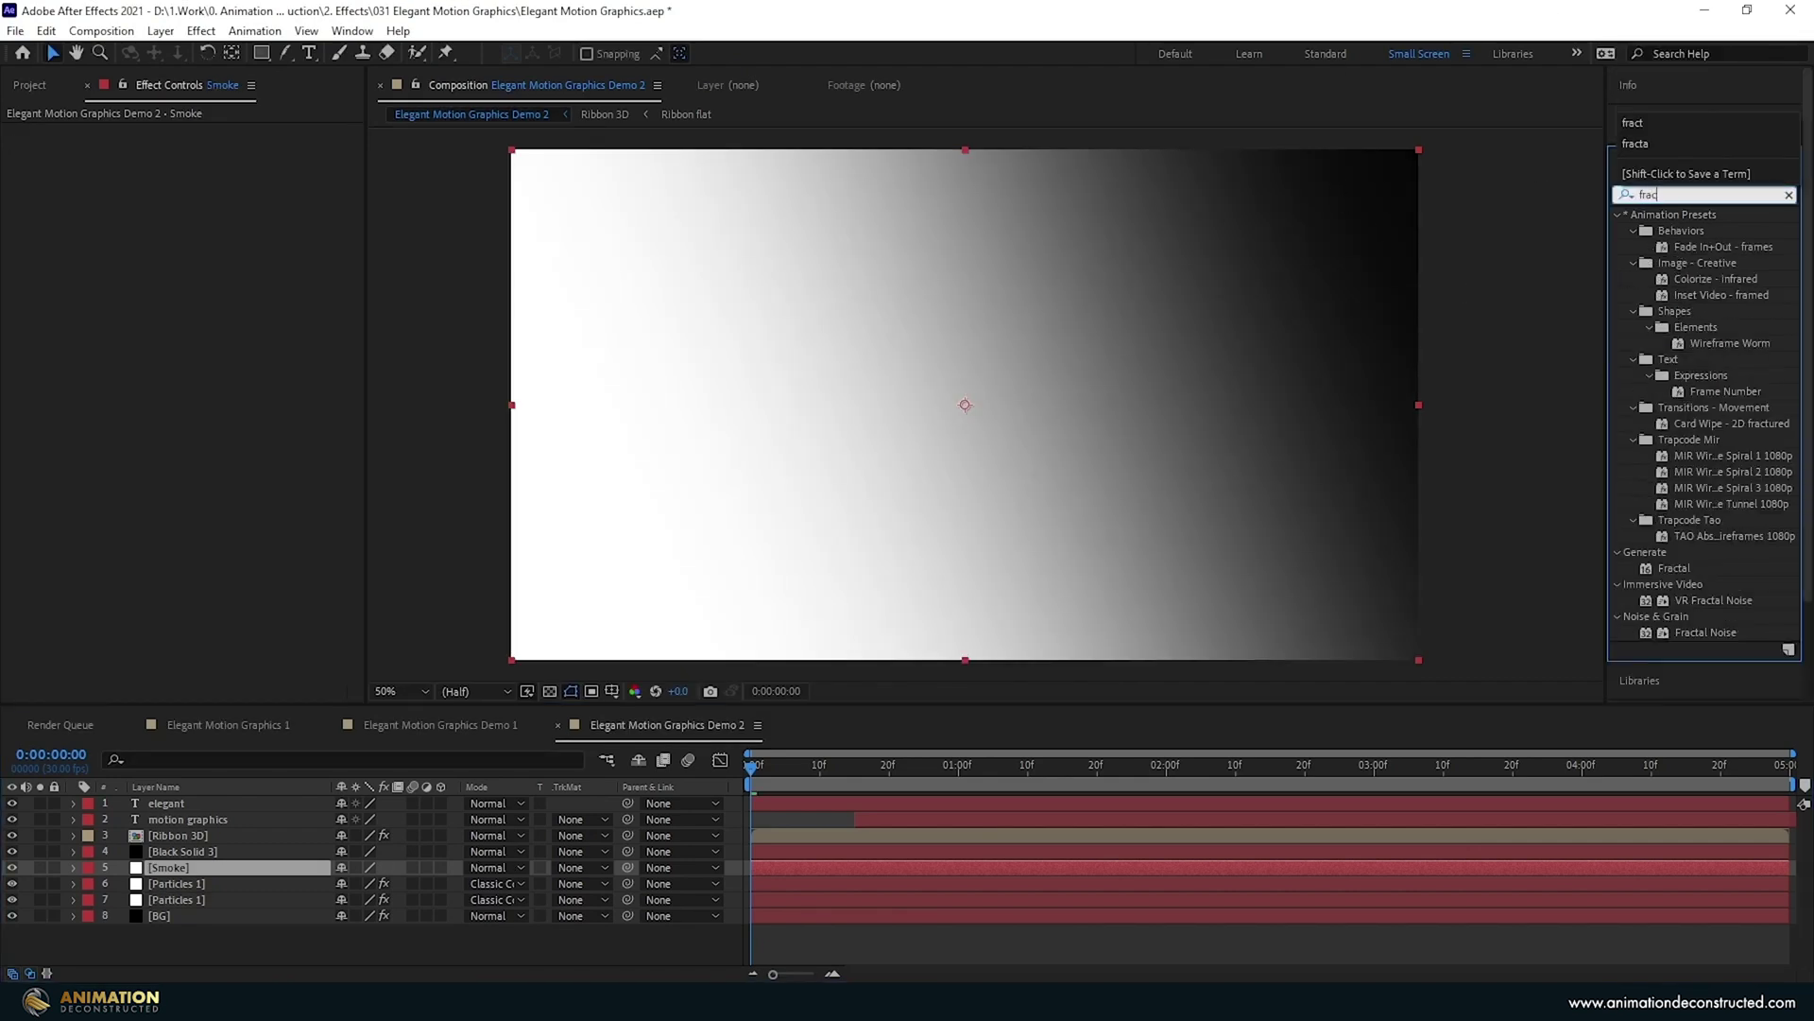
pyautogui.doubleClick(1706, 295)
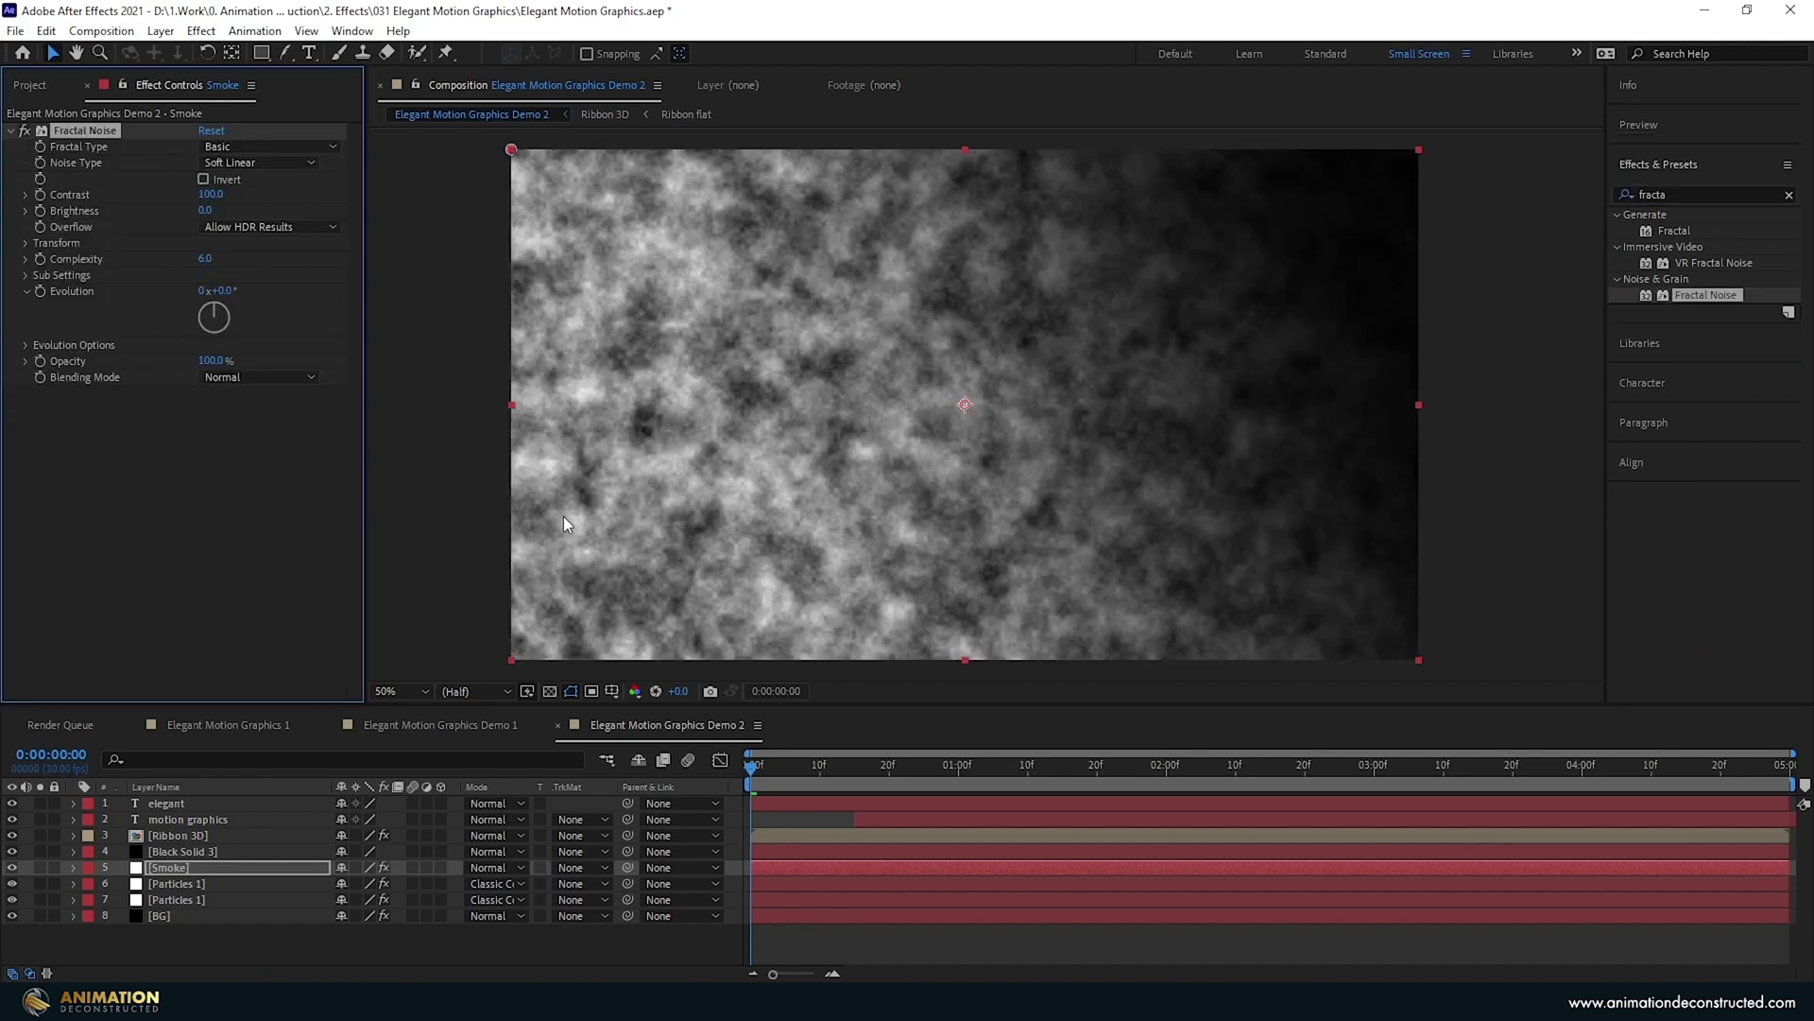
# Turn off uniform scaling in the Smoke layer's Fractal Noise and set the scale width to 187 and height to 355.
pyautogui.click(26, 243)
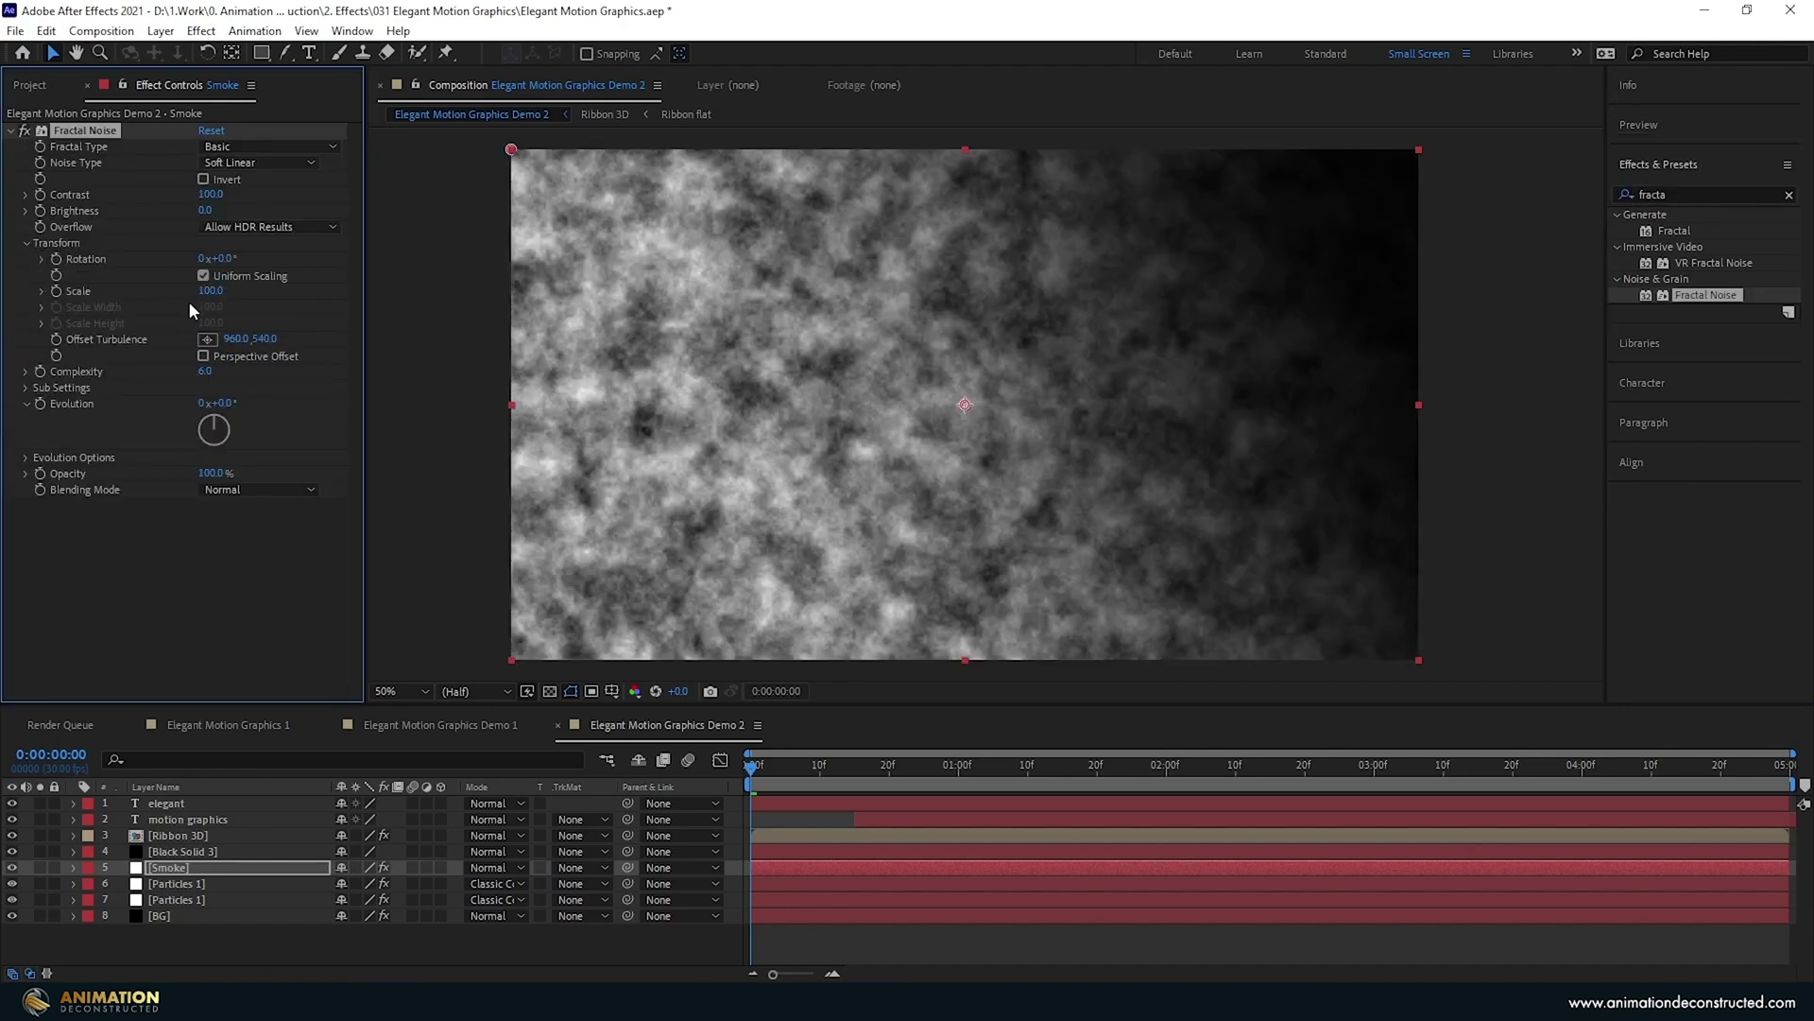
pyautogui.click(203, 275)
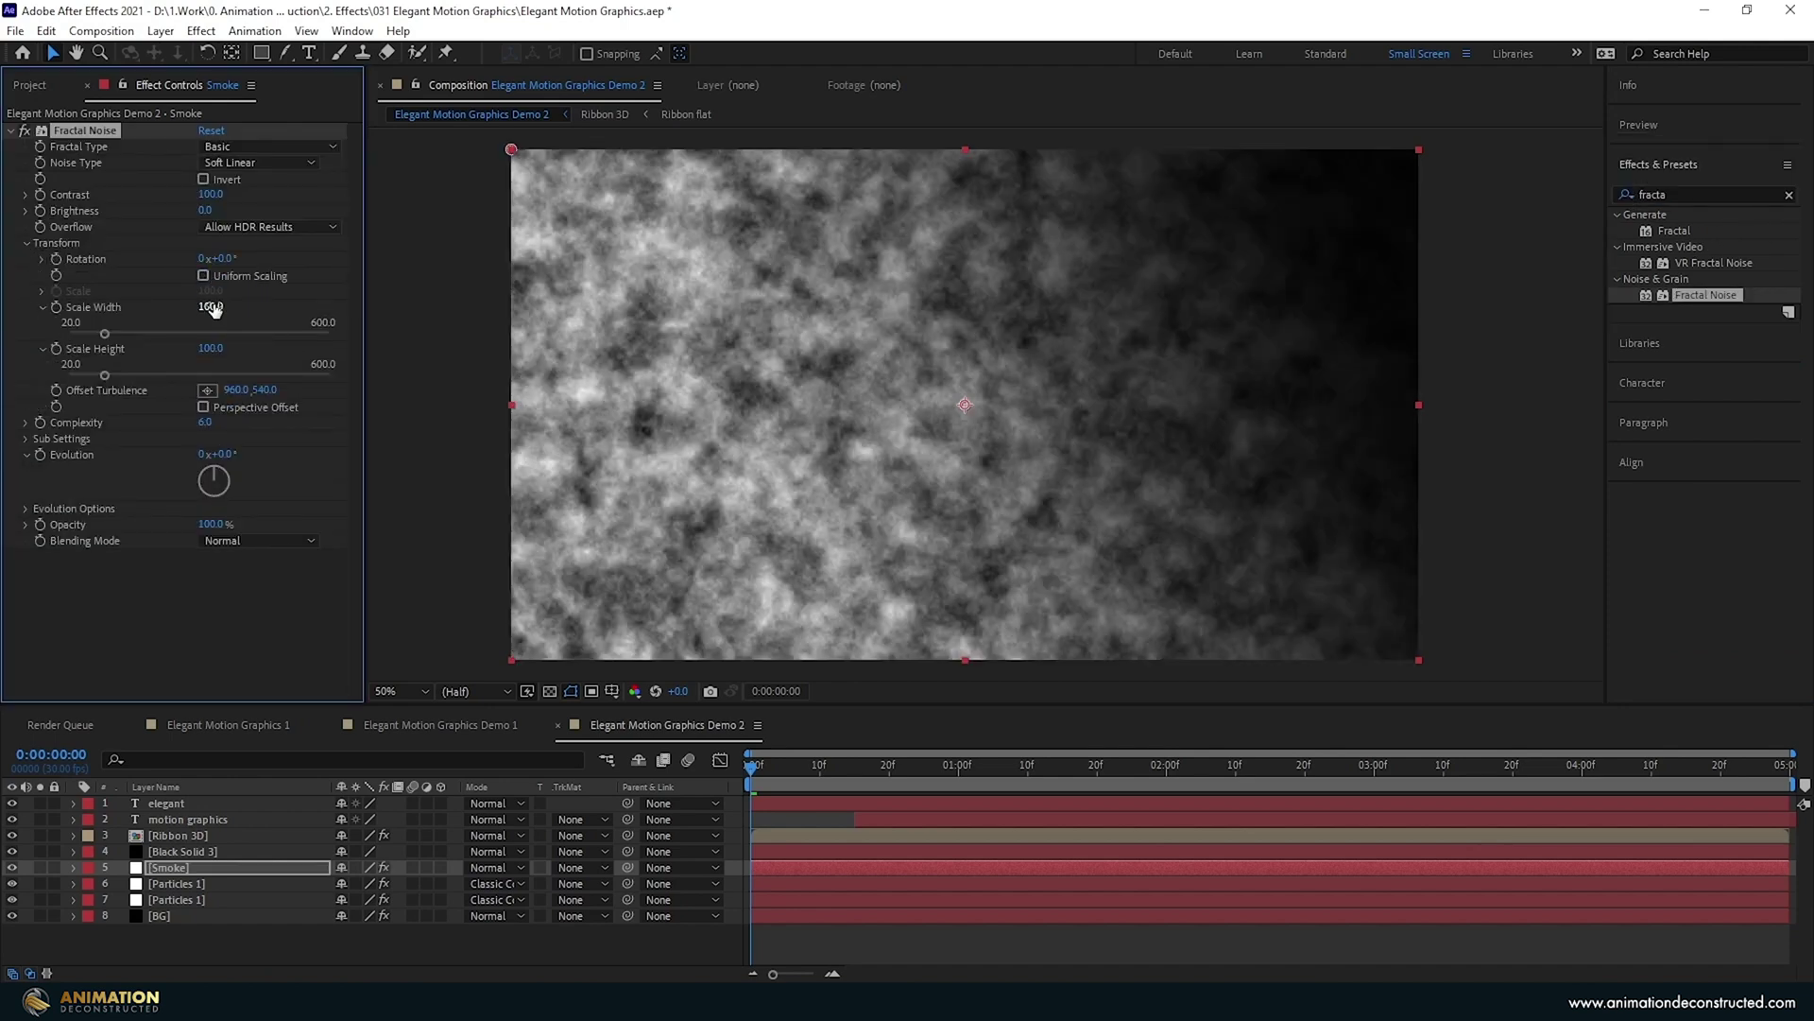
pyautogui.moveTo(214, 309); pyautogui.dragTo(288, 298)
pyautogui.moveTo(209, 349); pyautogui.dragTo(445, 343)
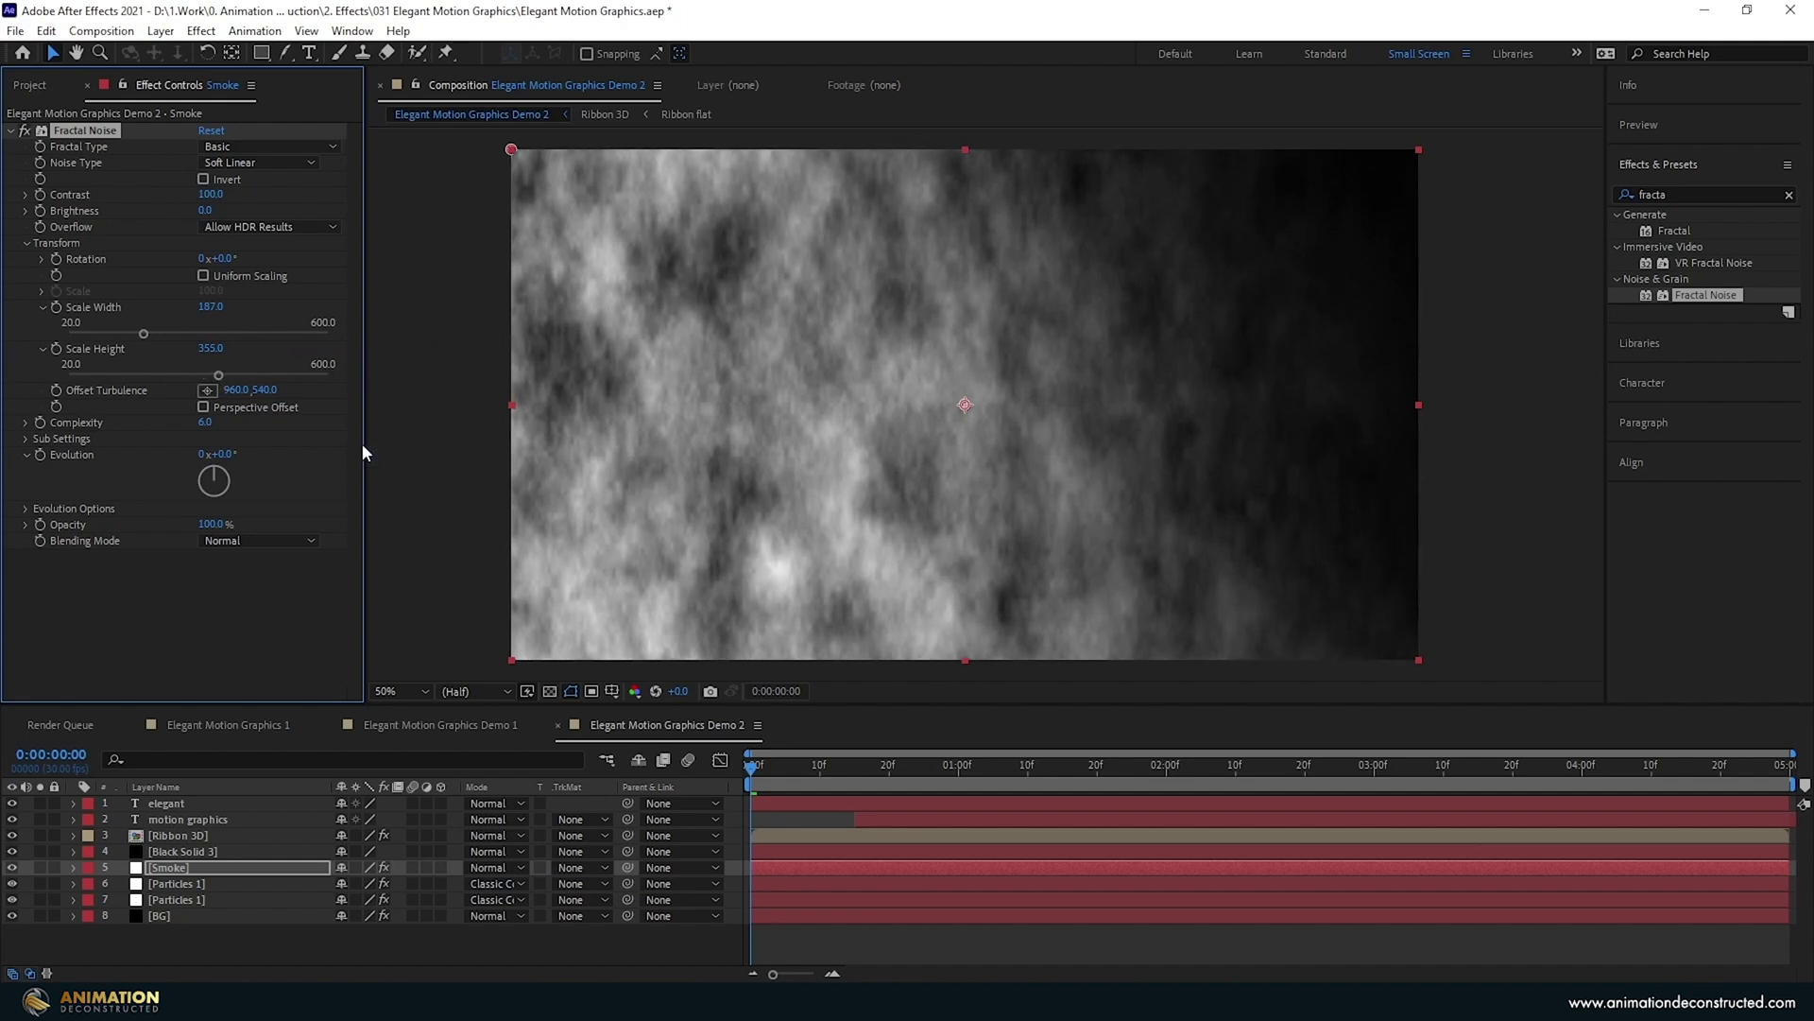
# Set the Fractal Noise complexity to 18 on the Smoke layer.
pyautogui.moveTo(204, 425); pyautogui.dragTo(403, 425)
pyautogui.click(205, 422)
pyautogui.write('18')
pyautogui.press('Return')
# Soften the smoke noise with contrast 43, brightness -5 and the Soft Clamp overflow option.
pyautogui.moveTo(216, 199); pyautogui.dragTo(170, 198)
pyautogui.moveTo(205, 210); pyautogui.dragTo(194, 210)
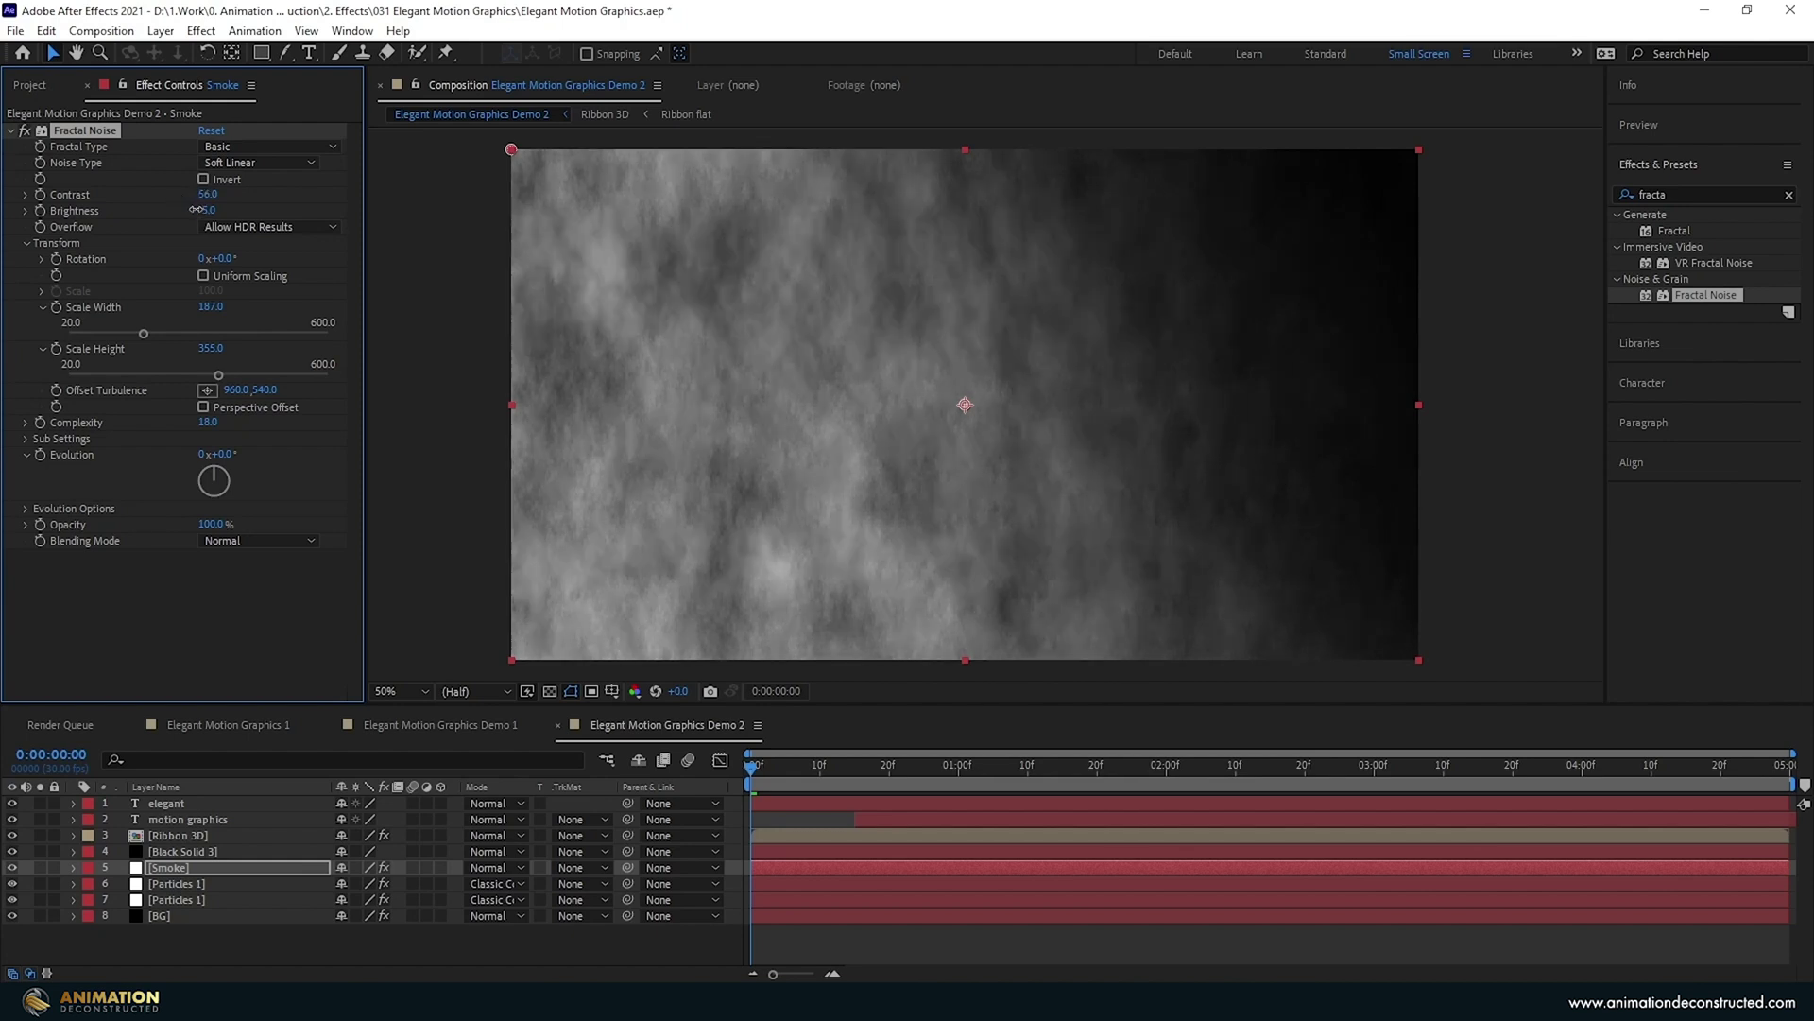
pyautogui.click(283, 227)
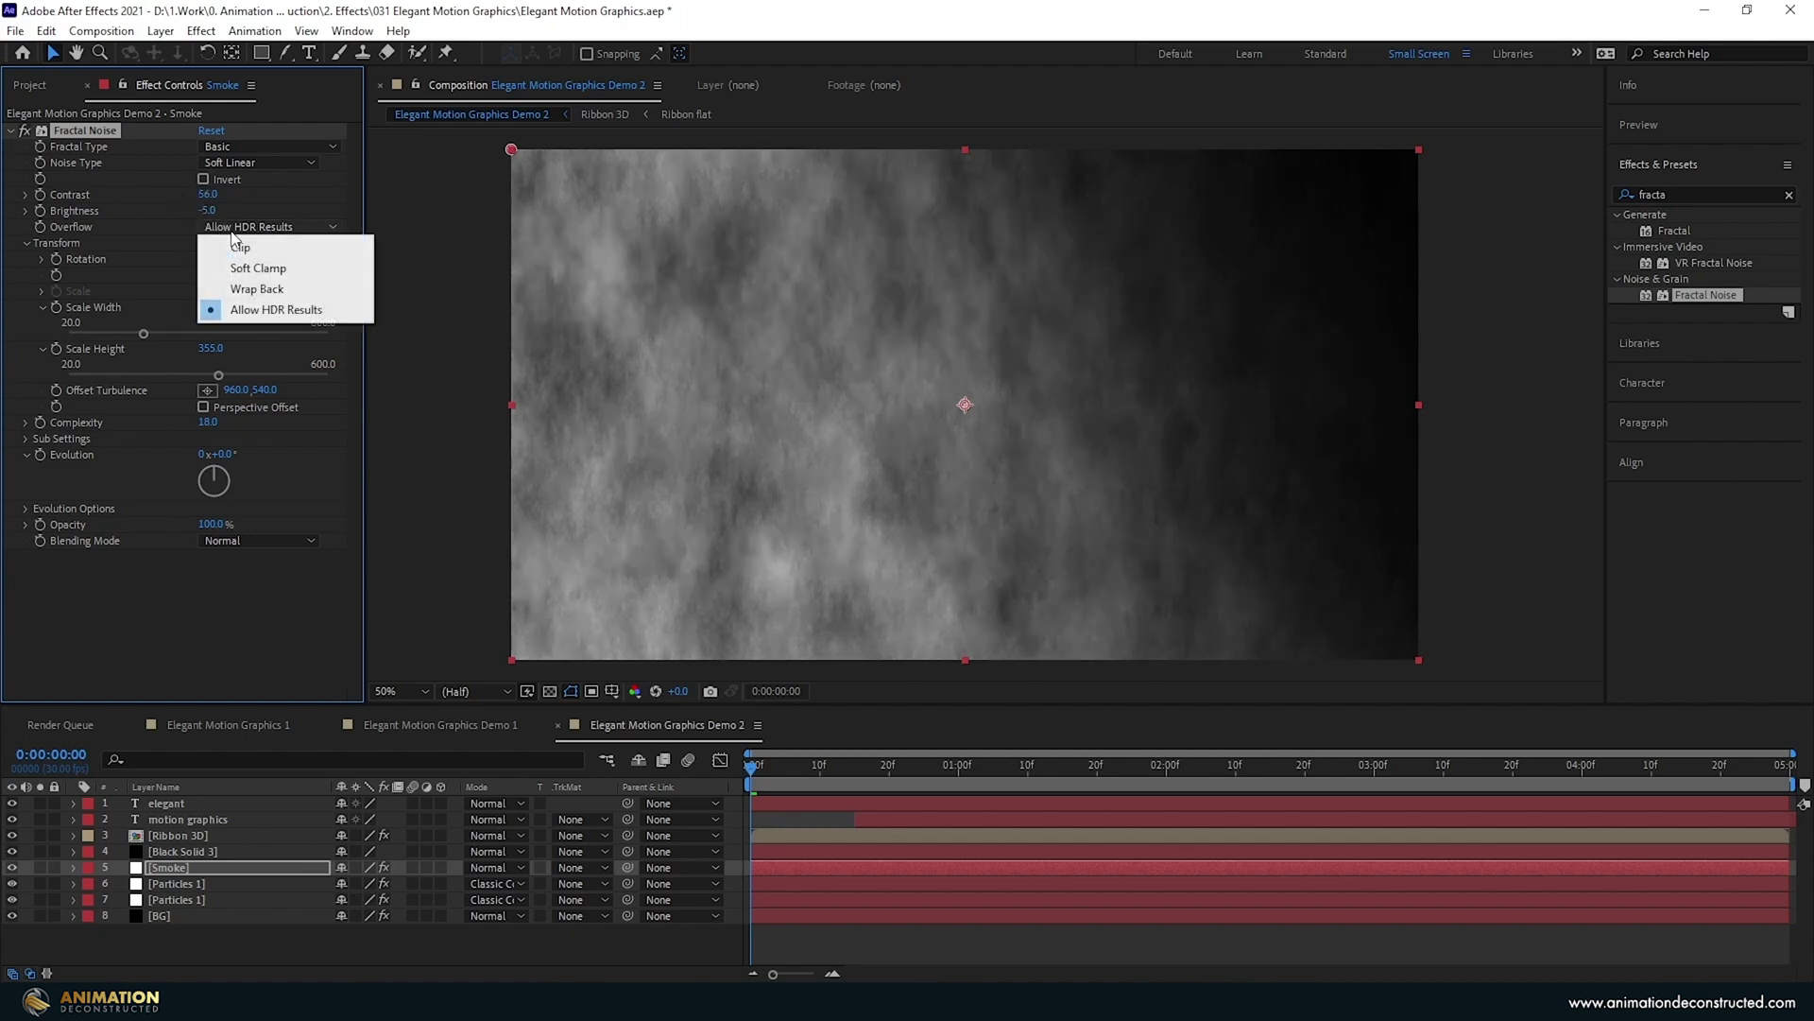
pyautogui.click(263, 270)
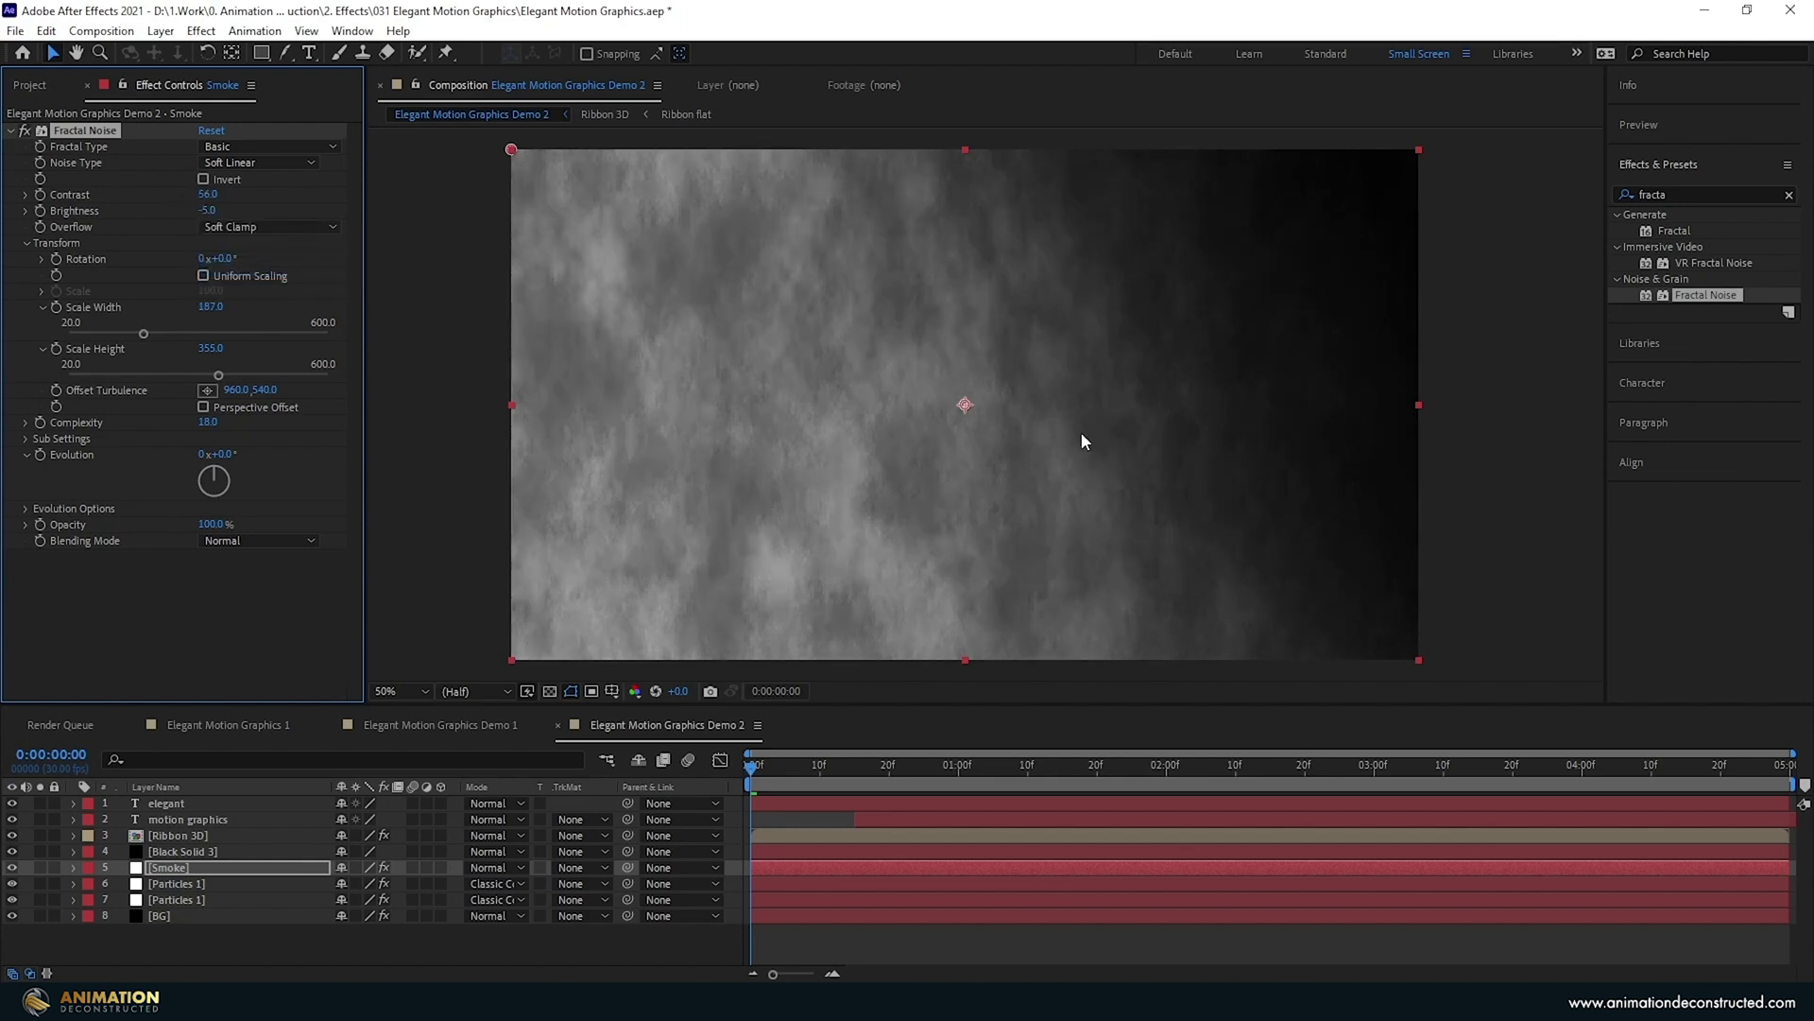
pyautogui.moveTo(209, 201); pyautogui.dragTo(195, 202)
# Blend the Smoke layer with Classic Color Dodge and set its opacity to 90%.
pyautogui.click(508, 868)
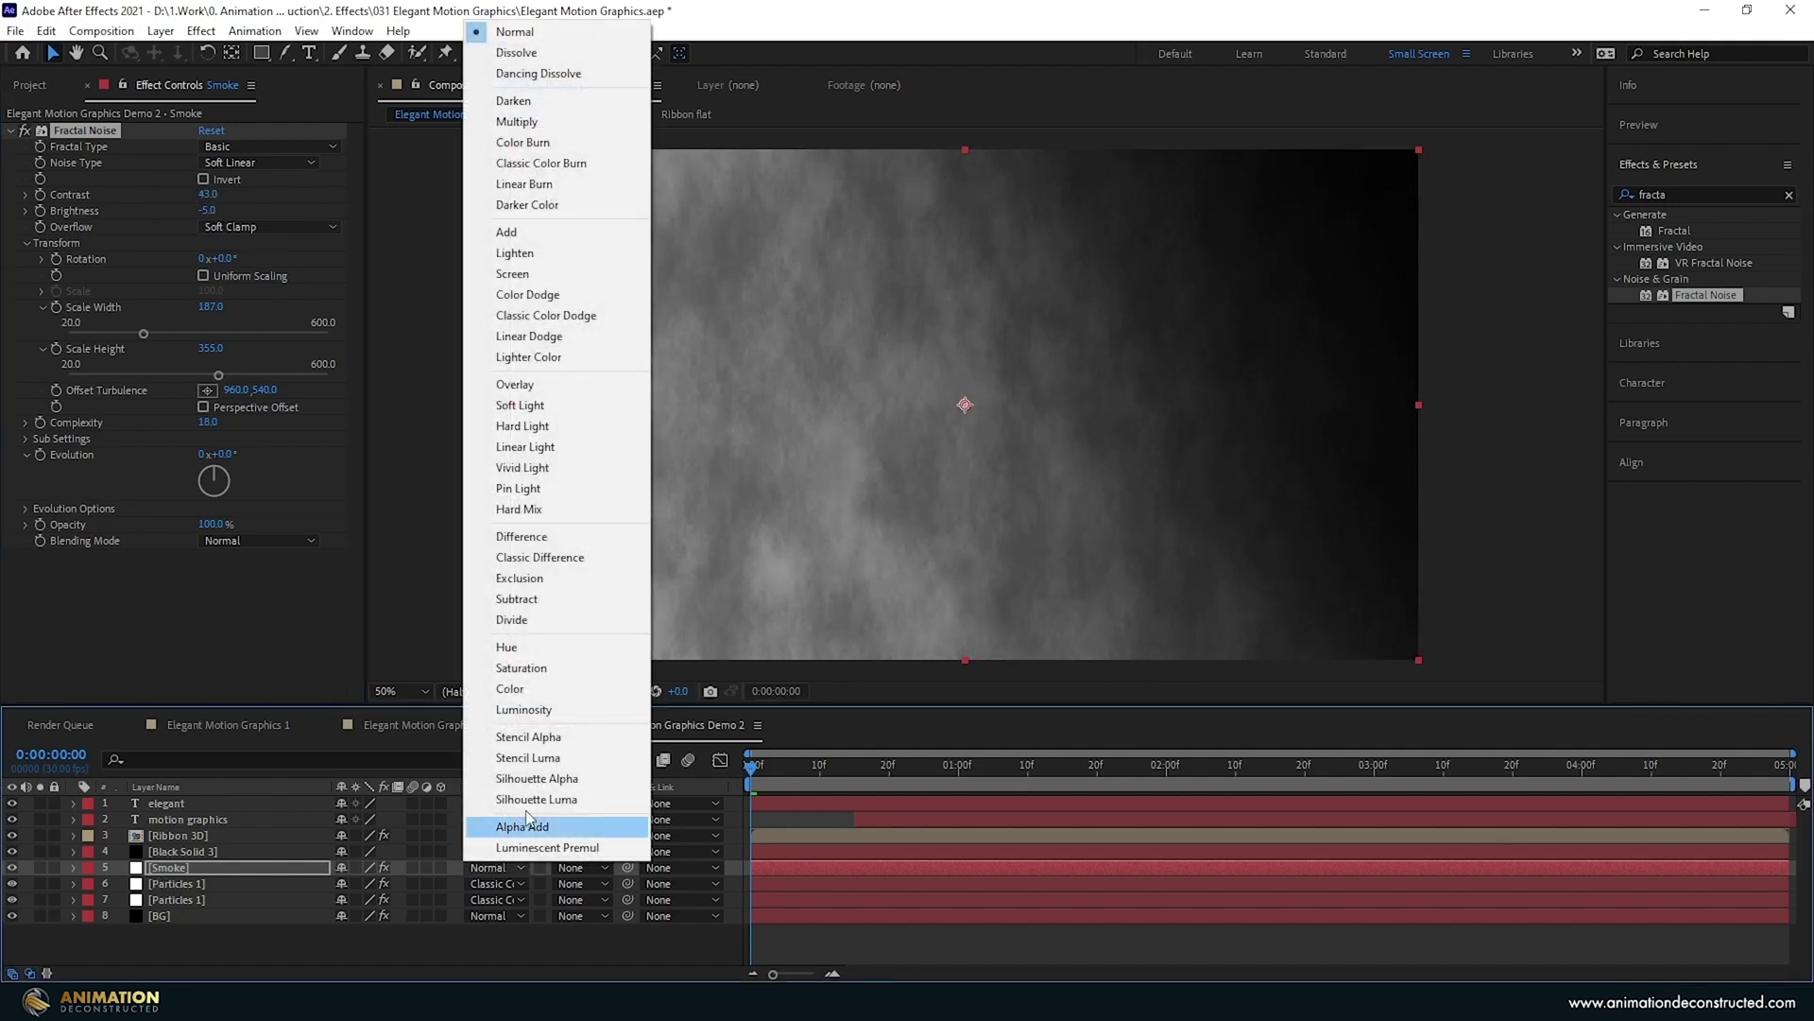
pyautogui.click(564, 317)
pyautogui.press('t')
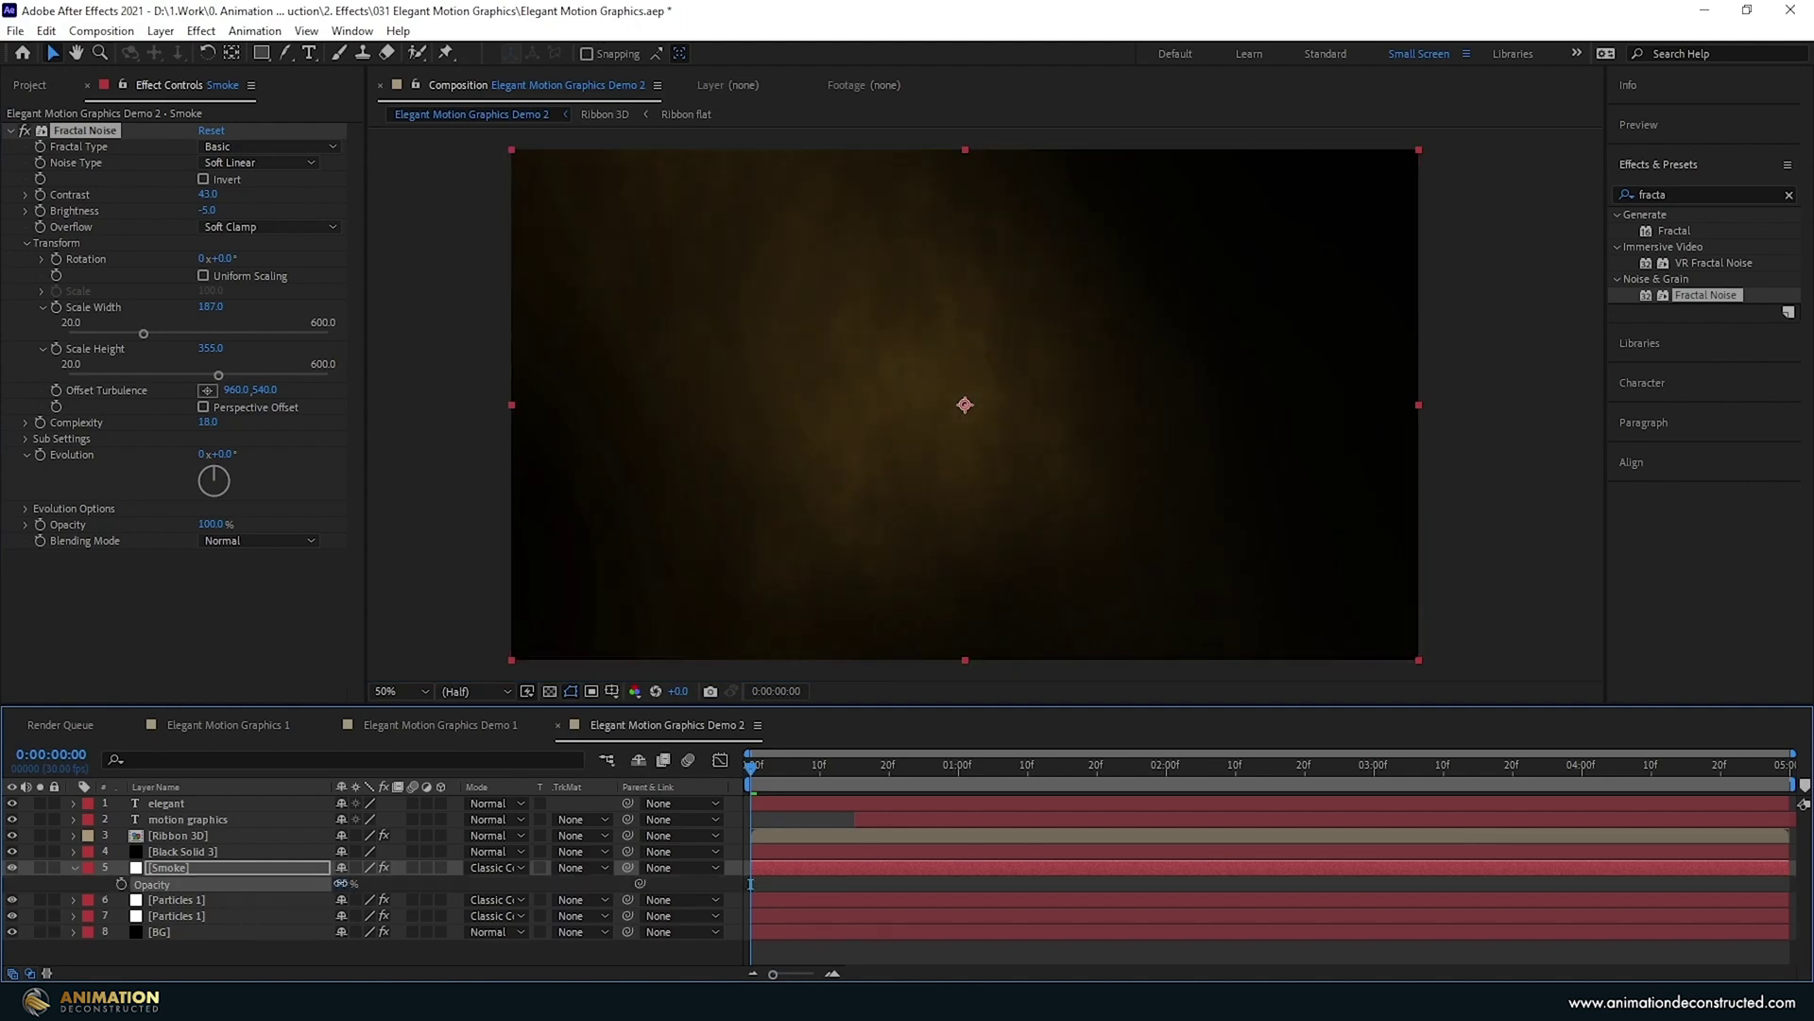
pyautogui.click(341, 884)
pyautogui.write('90')
pyautogui.press('Return')
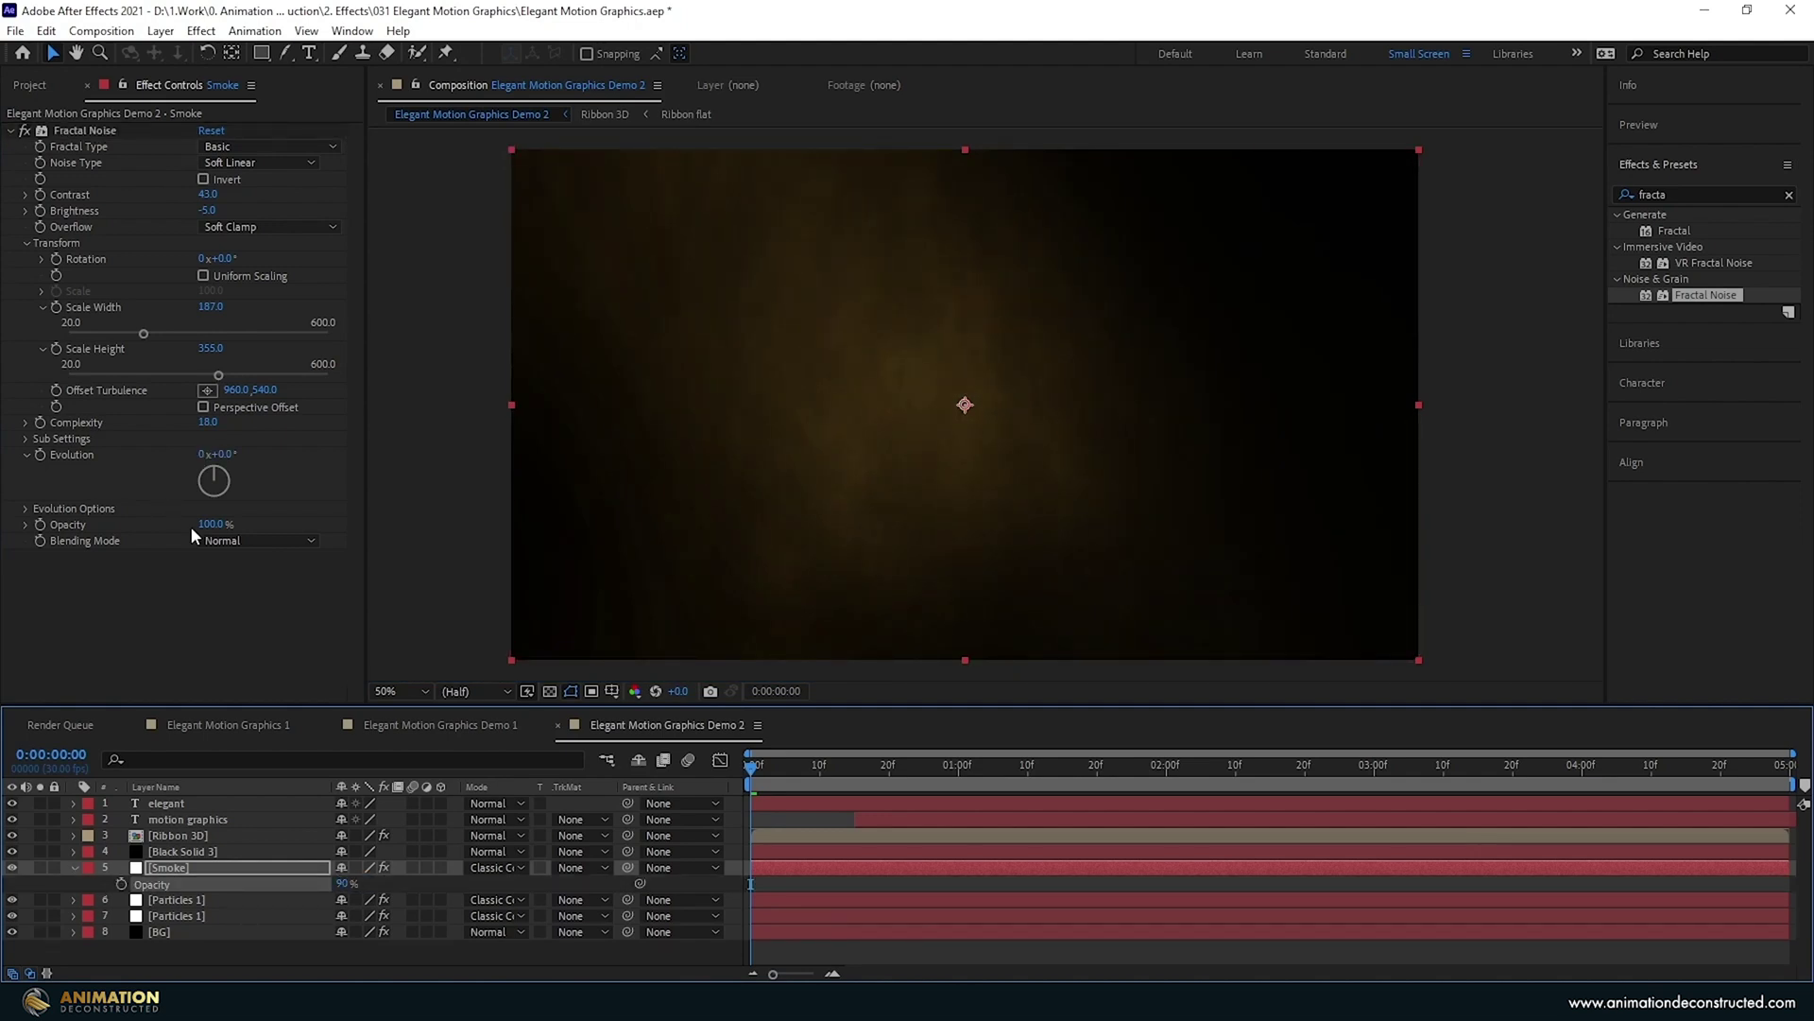
# Keyframe Evolution and Offset Turbulence at the start, and set the horizontal turbulence offset to 2066 at the last frame.
pyautogui.click(38, 454)
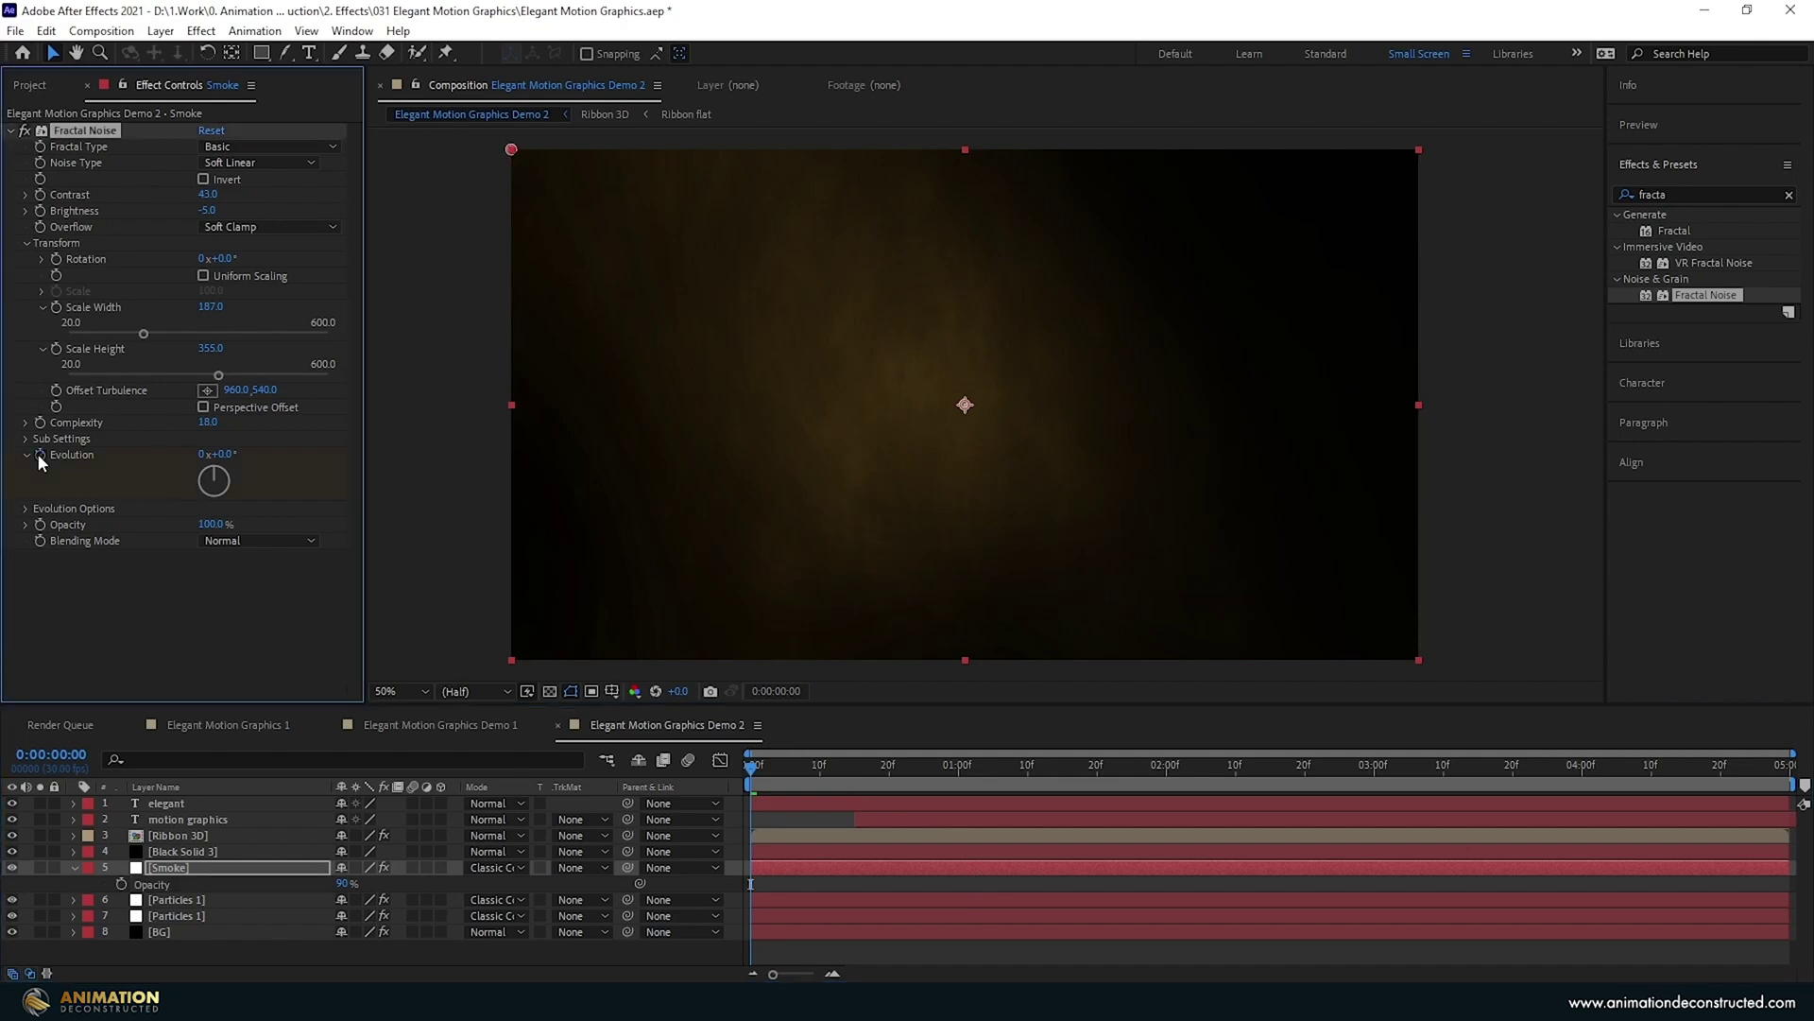
pyautogui.click(56, 390)
pyautogui.press('End')
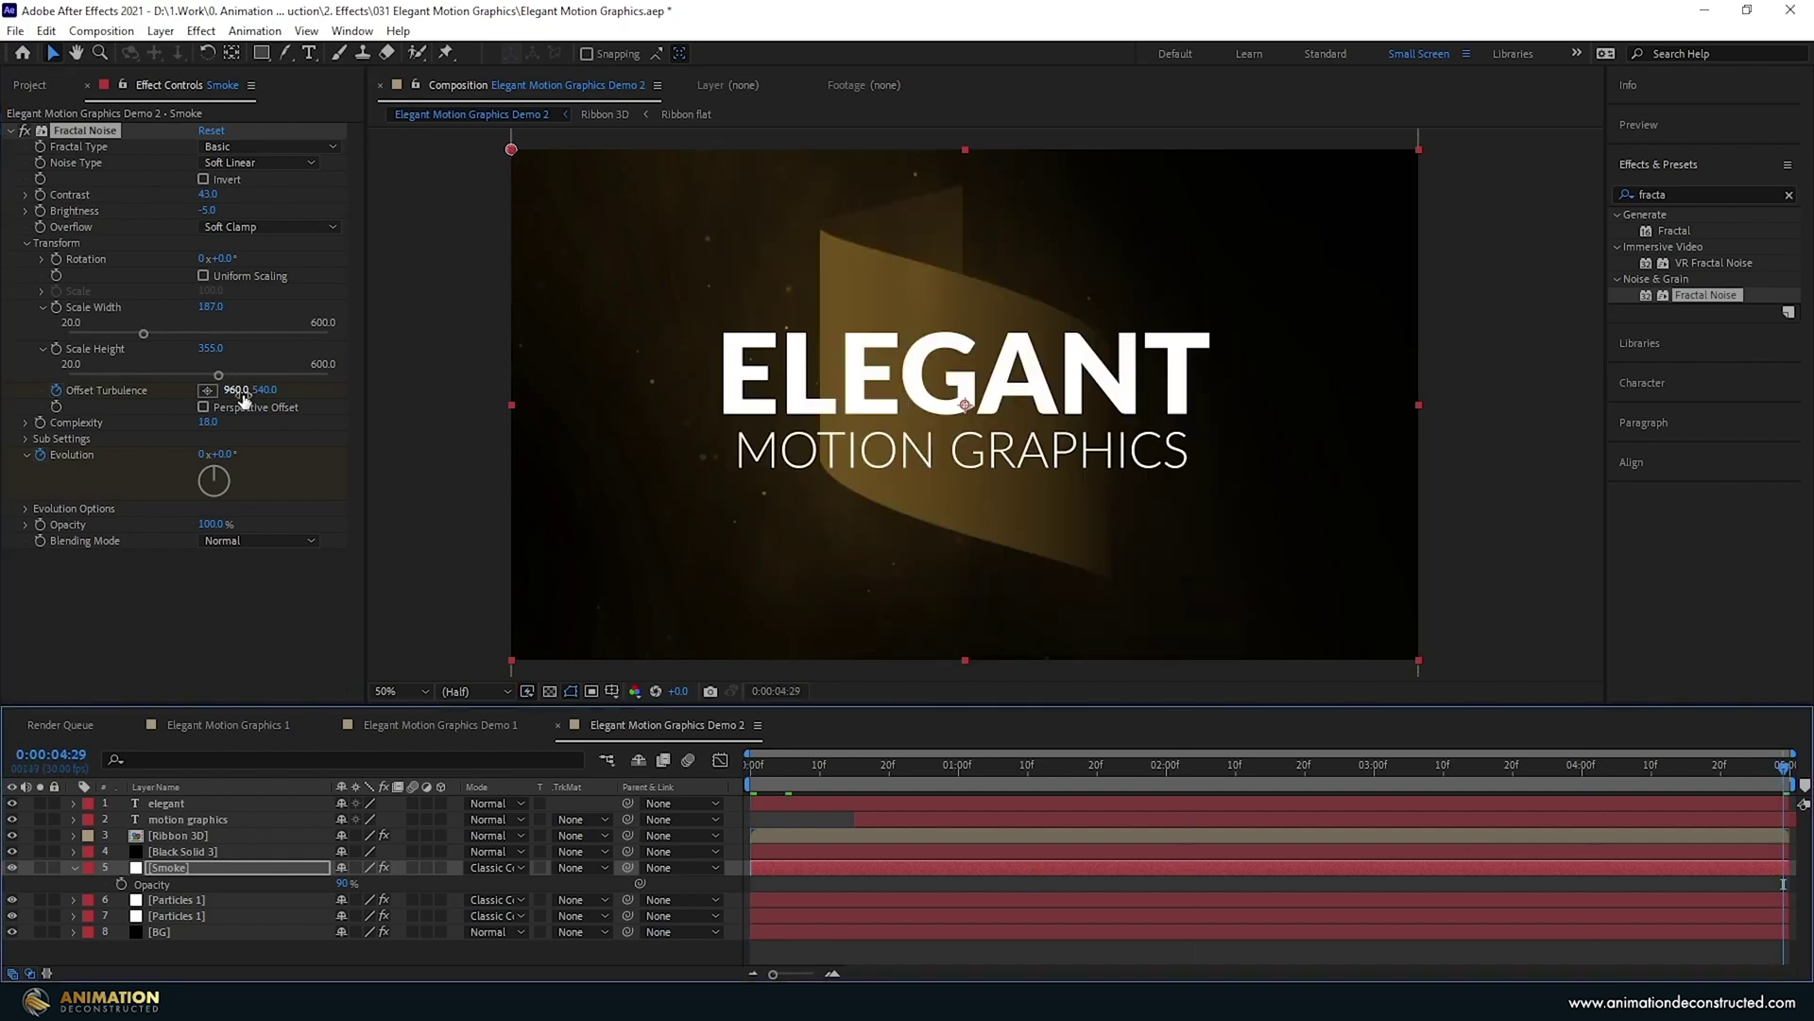
pyautogui.moveTo(236, 390); pyautogui.dragTo(1425, 535)
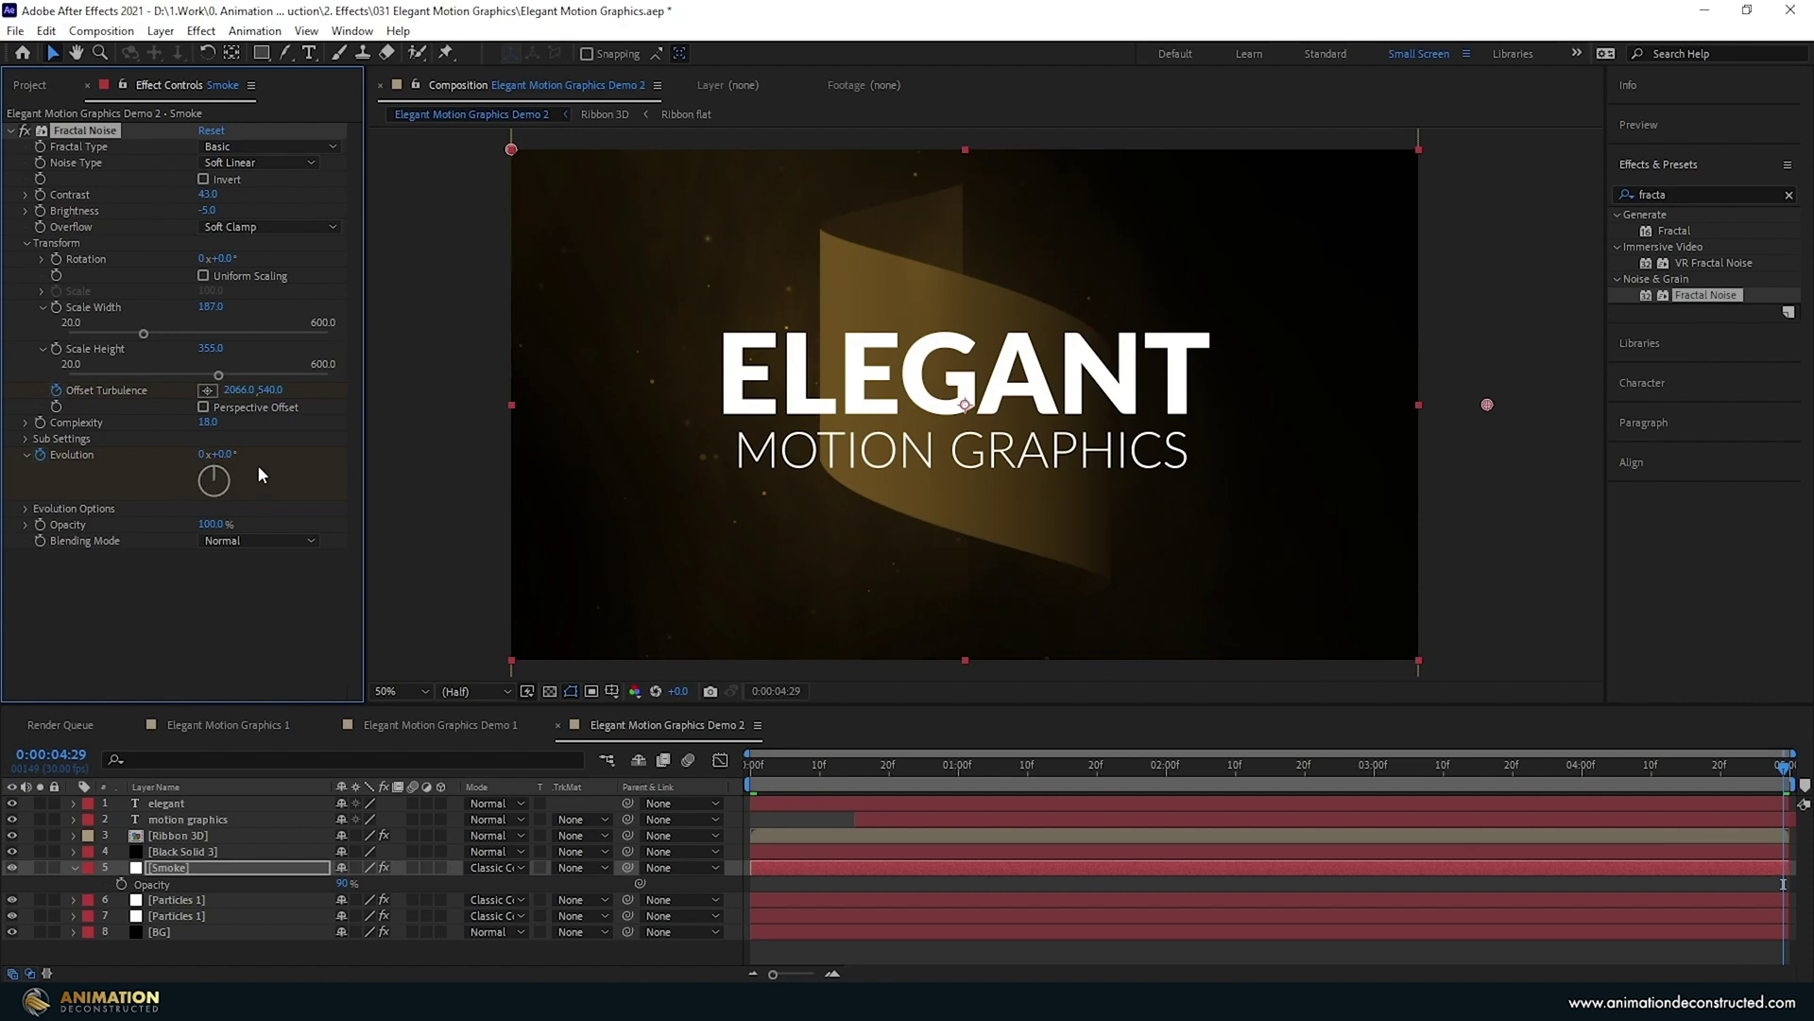
# Set the smoke's Evolution to 3 full rotations at the last frame and preview the animation.
pyautogui.click(201, 455)
pyautogui.write('3')
pyautogui.press('Return')
pyautogui.press('space')
# Set the Fractal Noise scale width to 360 and scale height to 180, and preview the smoke.
pyautogui.click(213, 307)
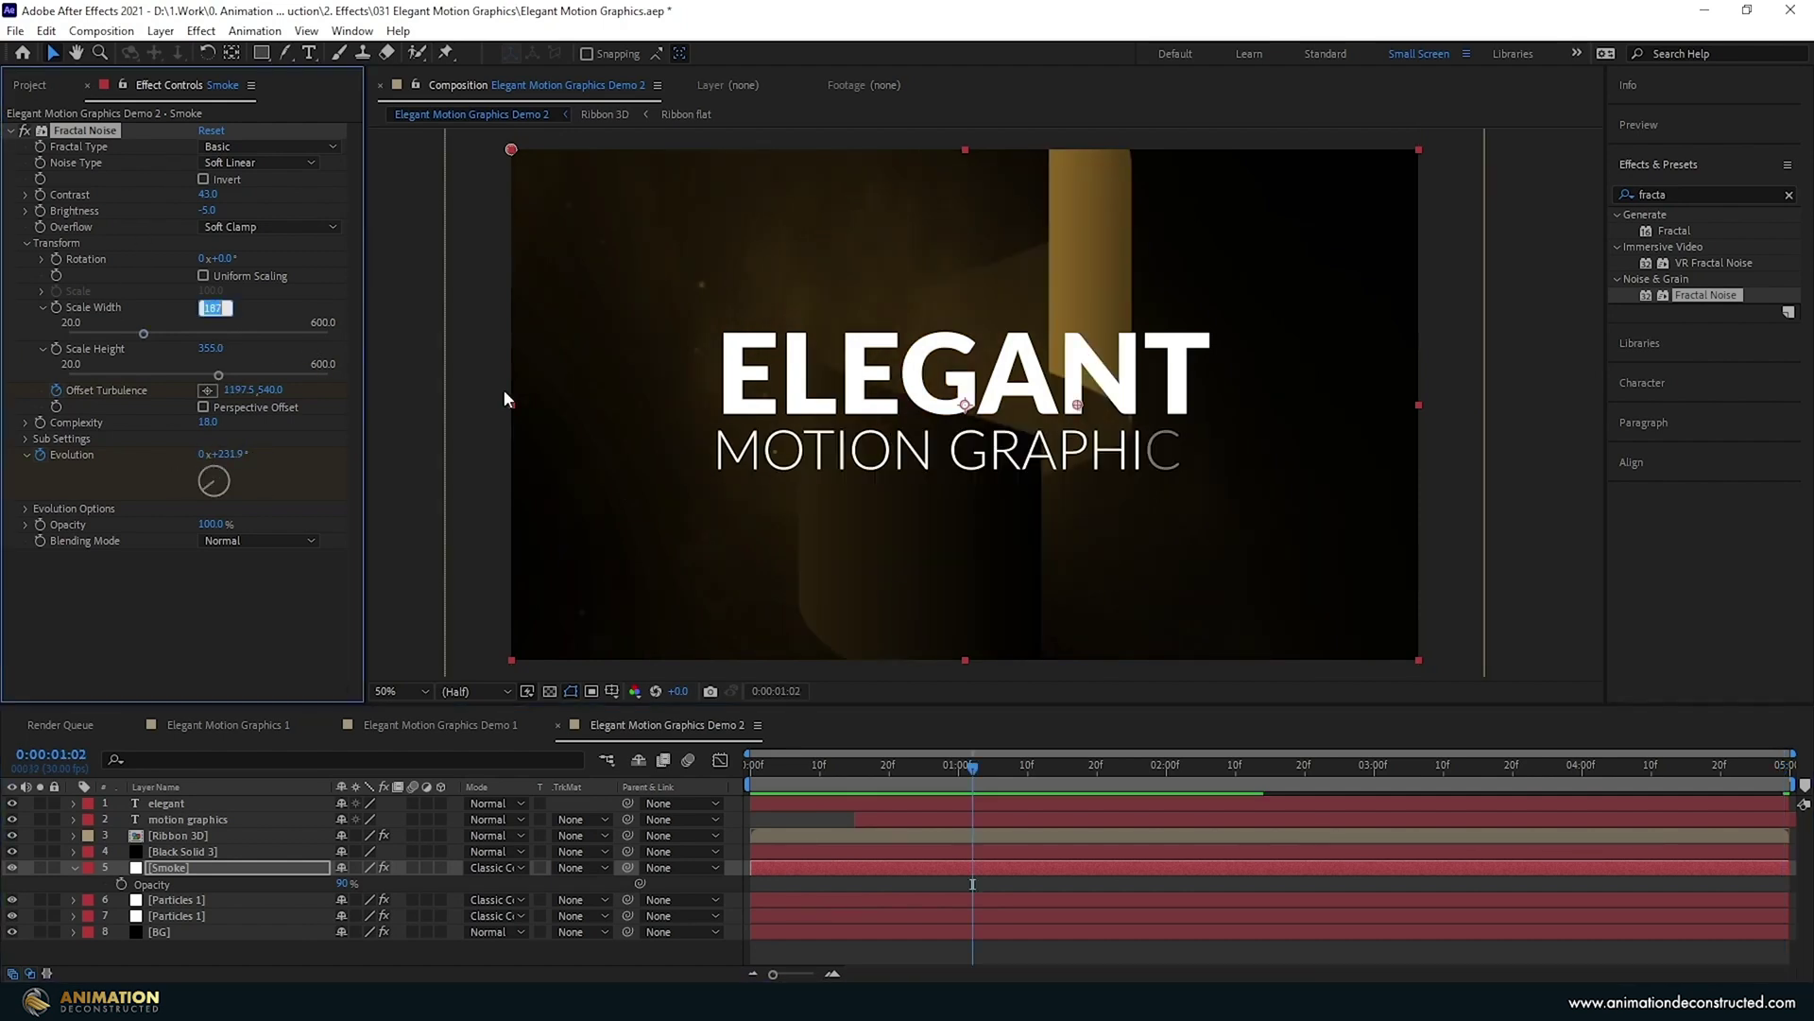
pyautogui.write('360')
pyautogui.press('Tab')
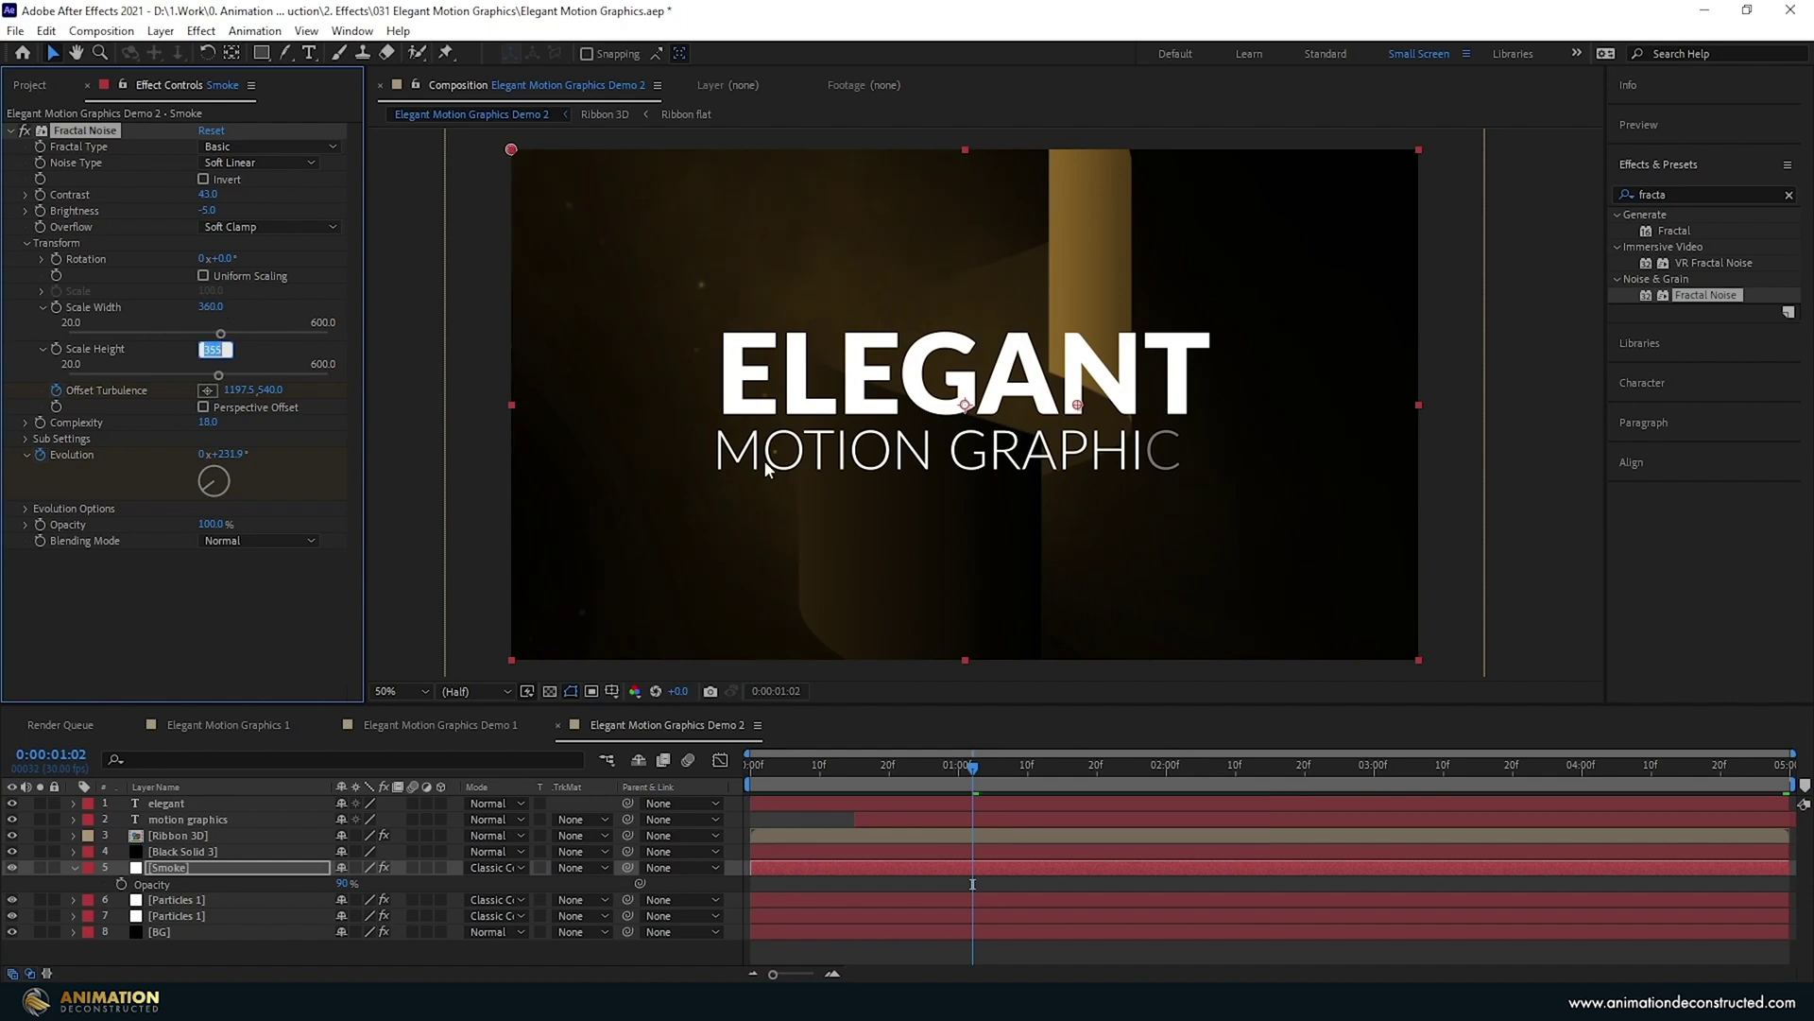
pyautogui.write('180')
pyautogui.press('Return')
pyautogui.click(610, 780)
pyautogui.press('space')
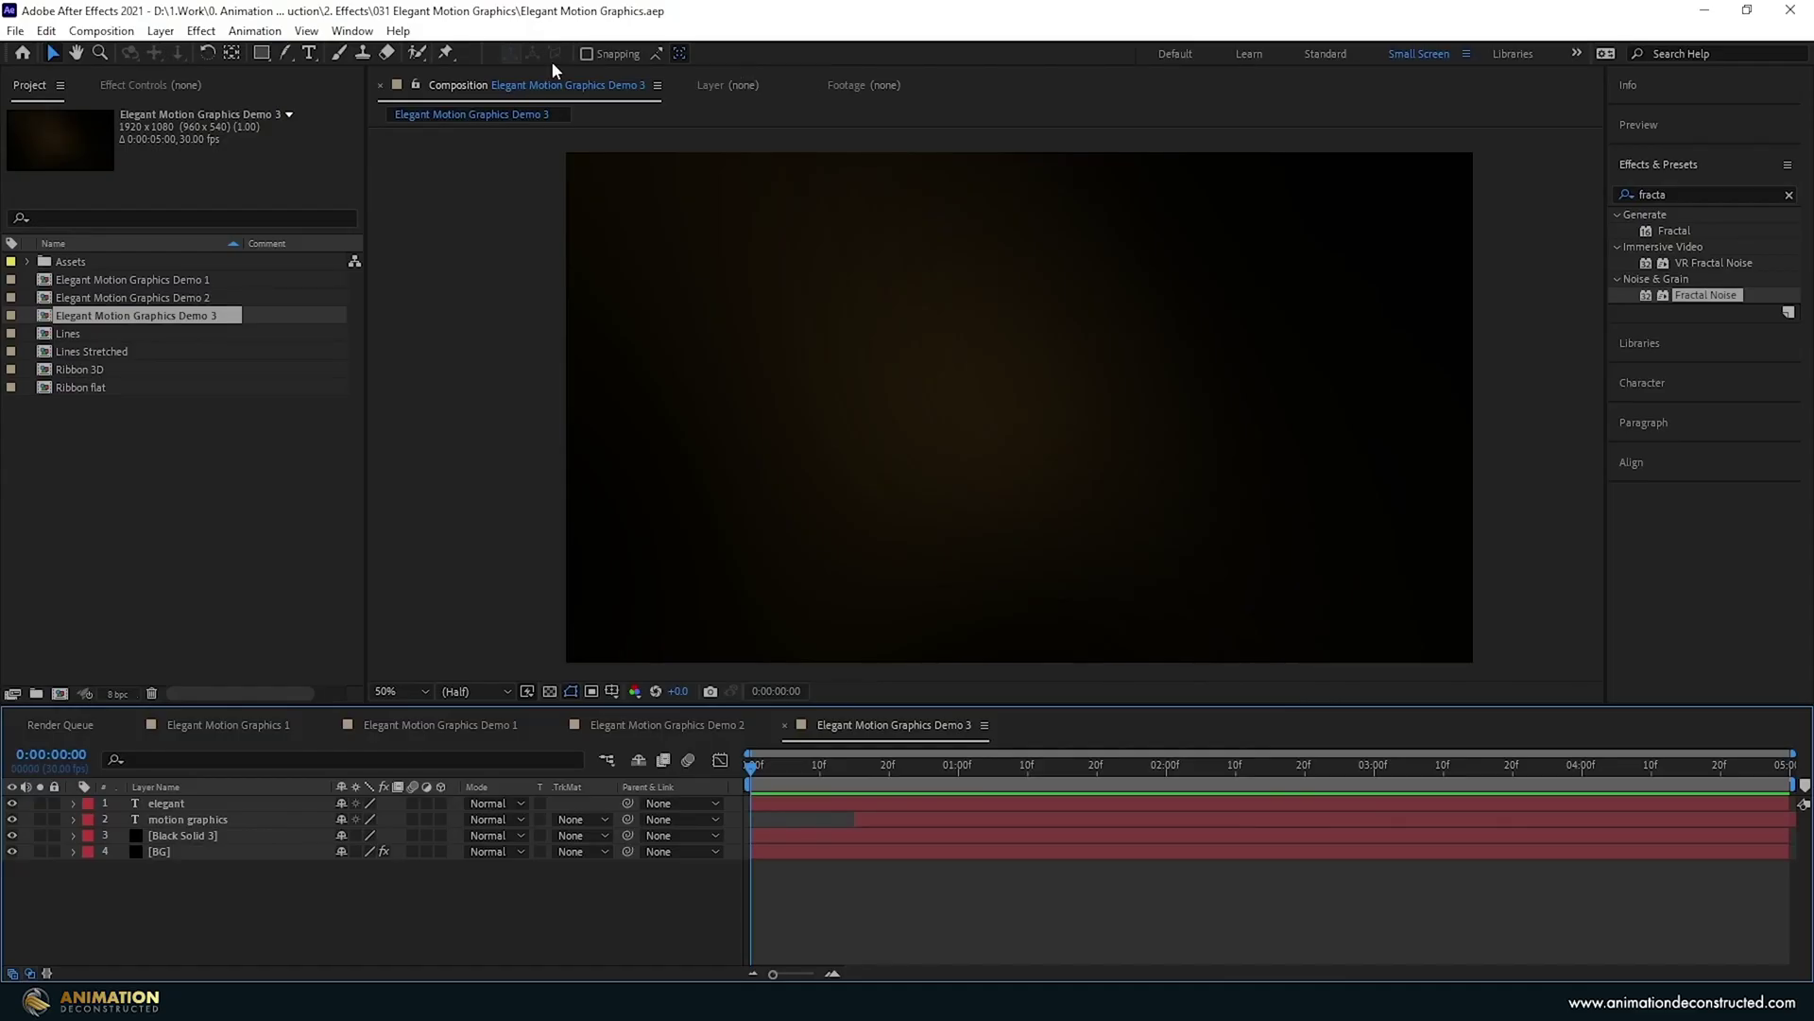
# In Elegant Motion Graphics Demo 3, create a white 1920 x 1080 px solid named Particles 1 directly above the BG layer.
pyautogui.click(160, 853)
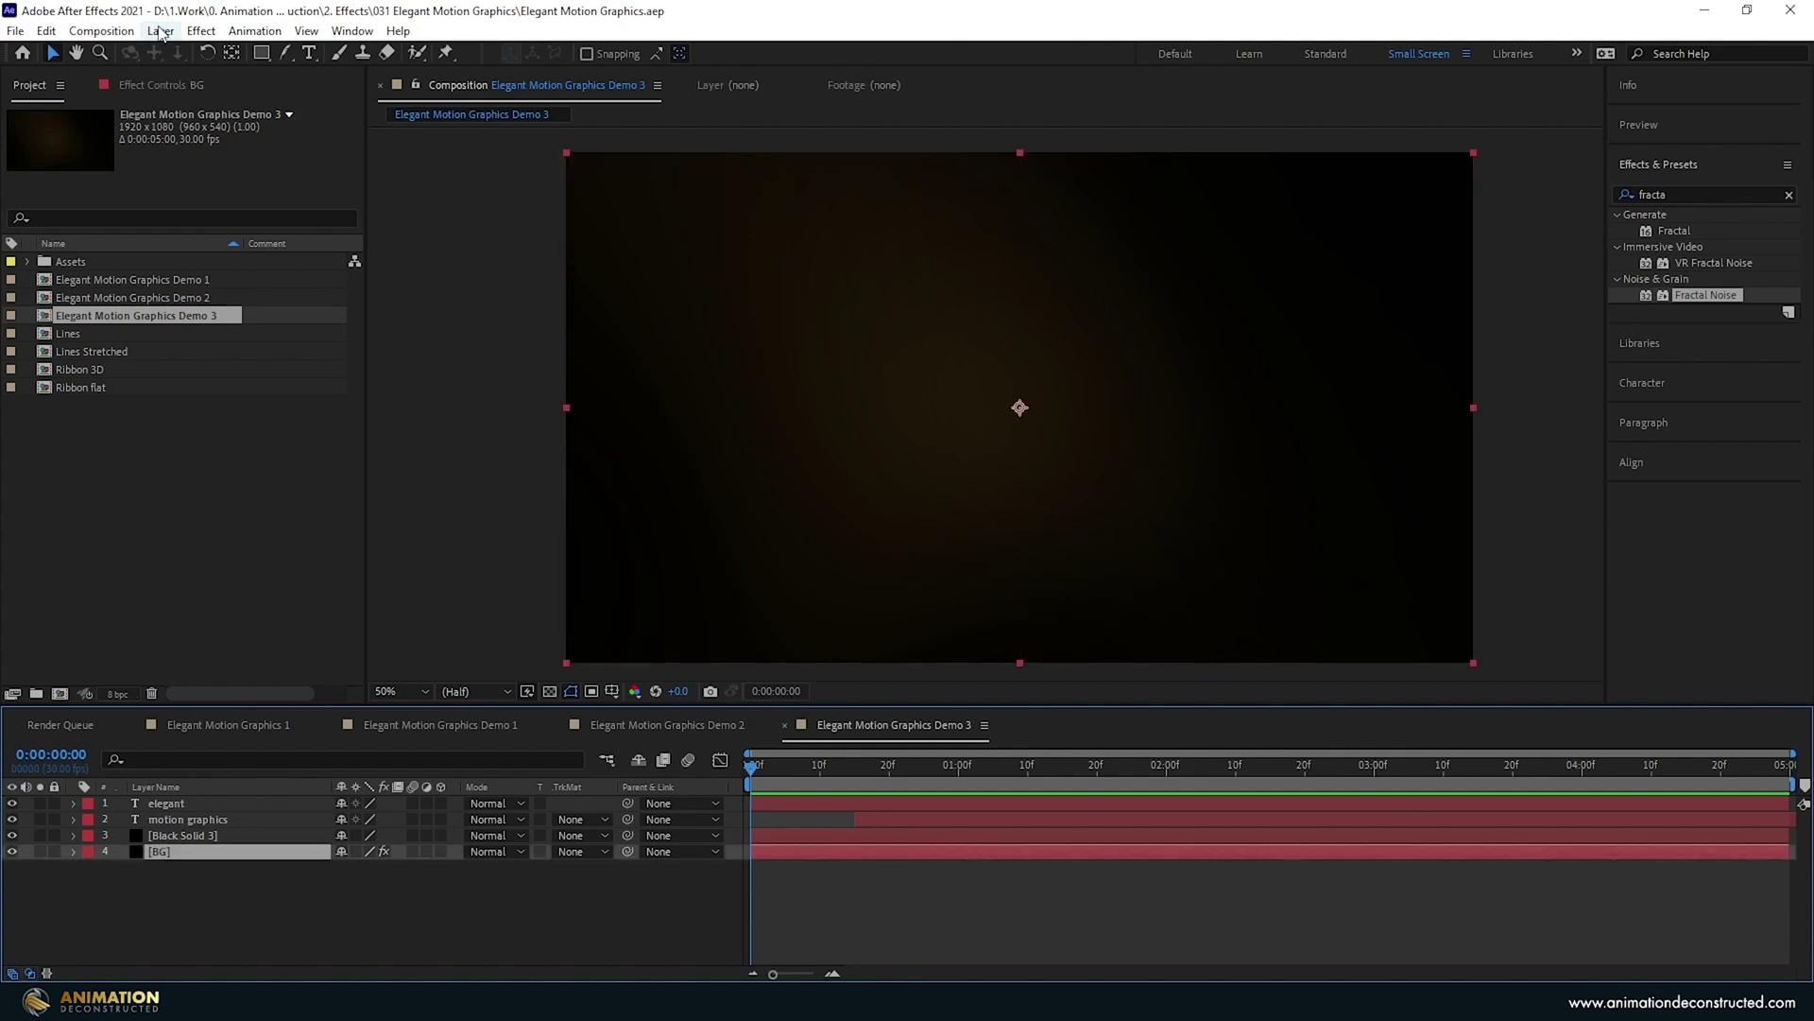
pyautogui.click(161, 31)
pyautogui.moveTo(189, 45)
pyautogui.click(492, 72)
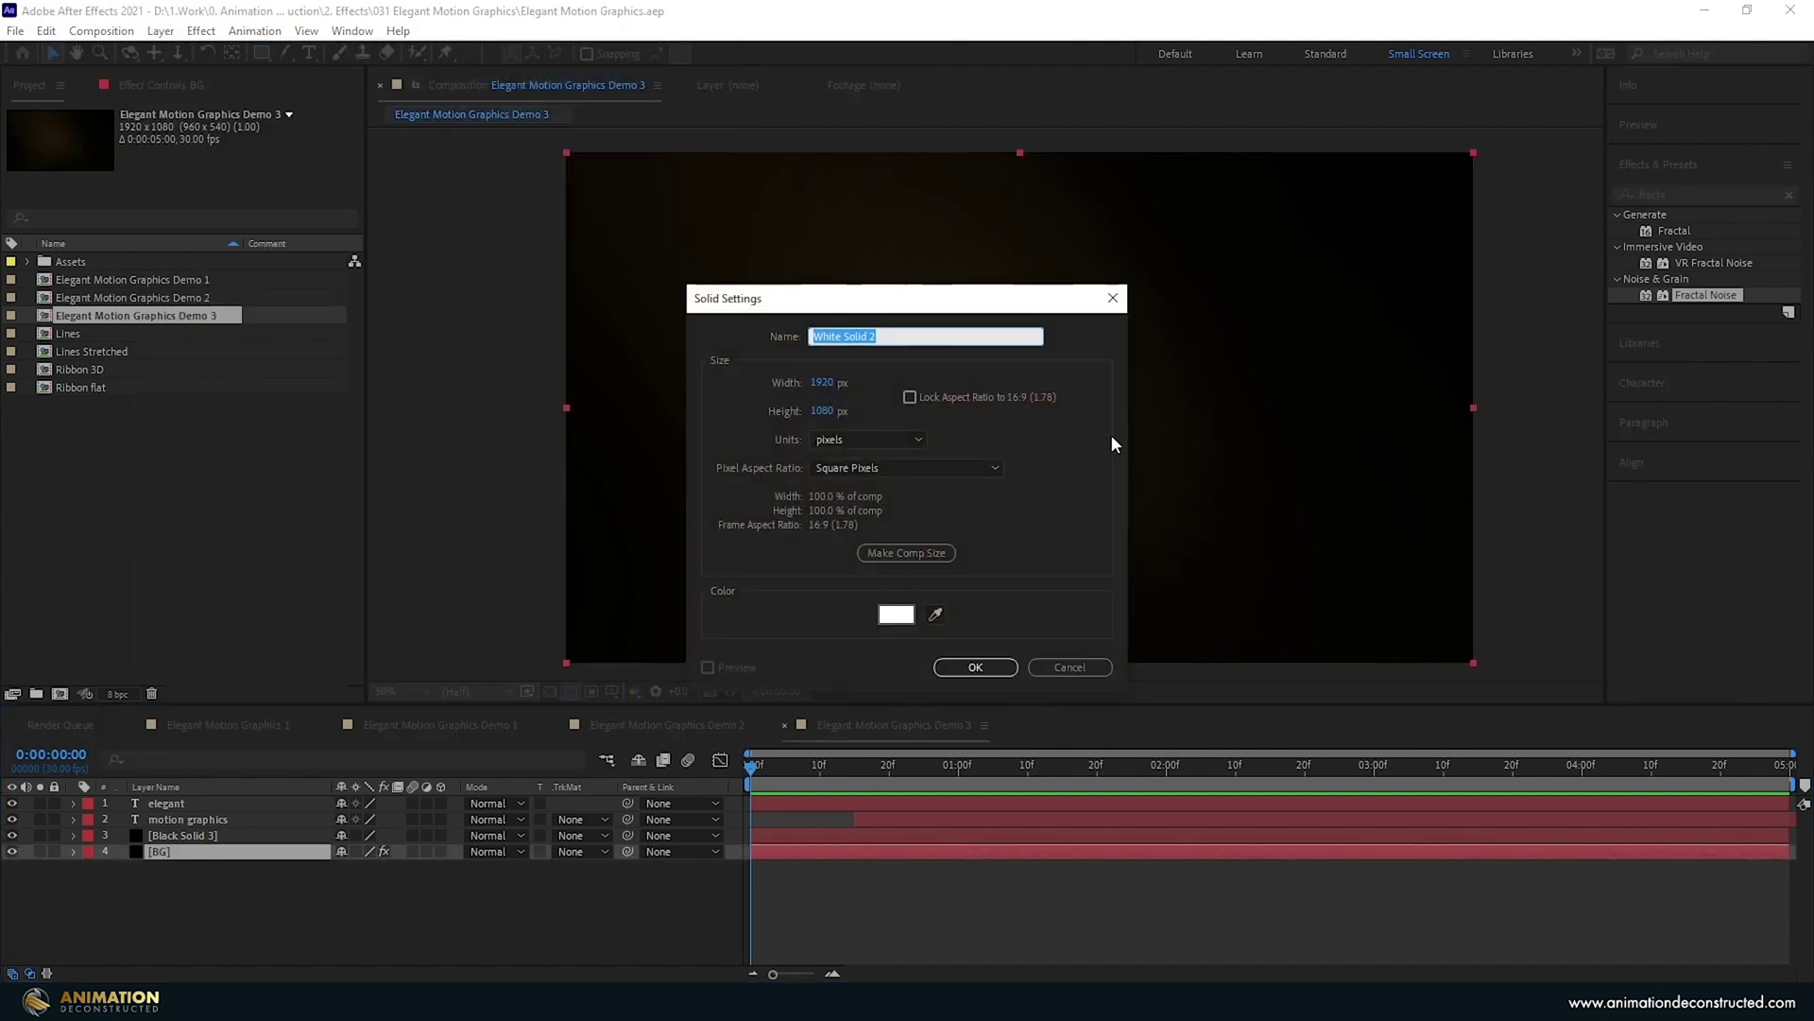
pyautogui.write('Particles 1')
pyautogui.press('Return')
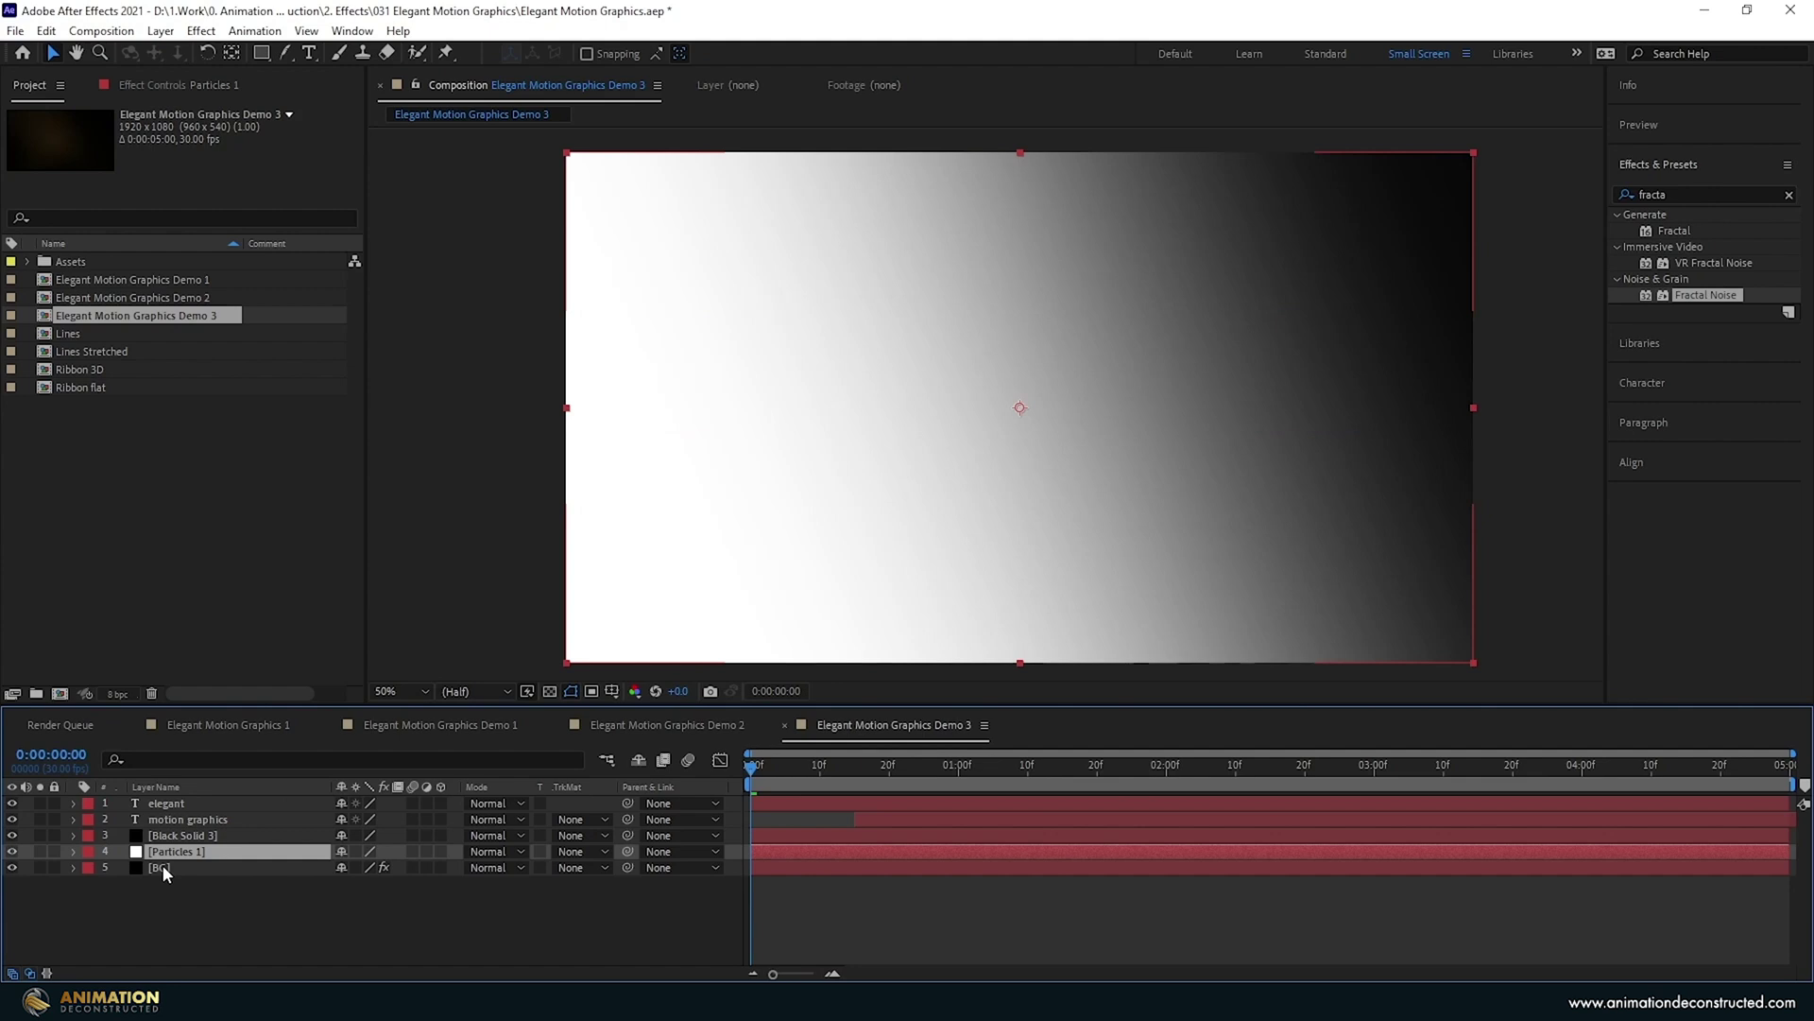
# Apply CC Particle World to the Particles 1 layer, go to 0:00:00:28 and solo the layer.
pyautogui.click(1687, 194)
pyautogui.write('particle')
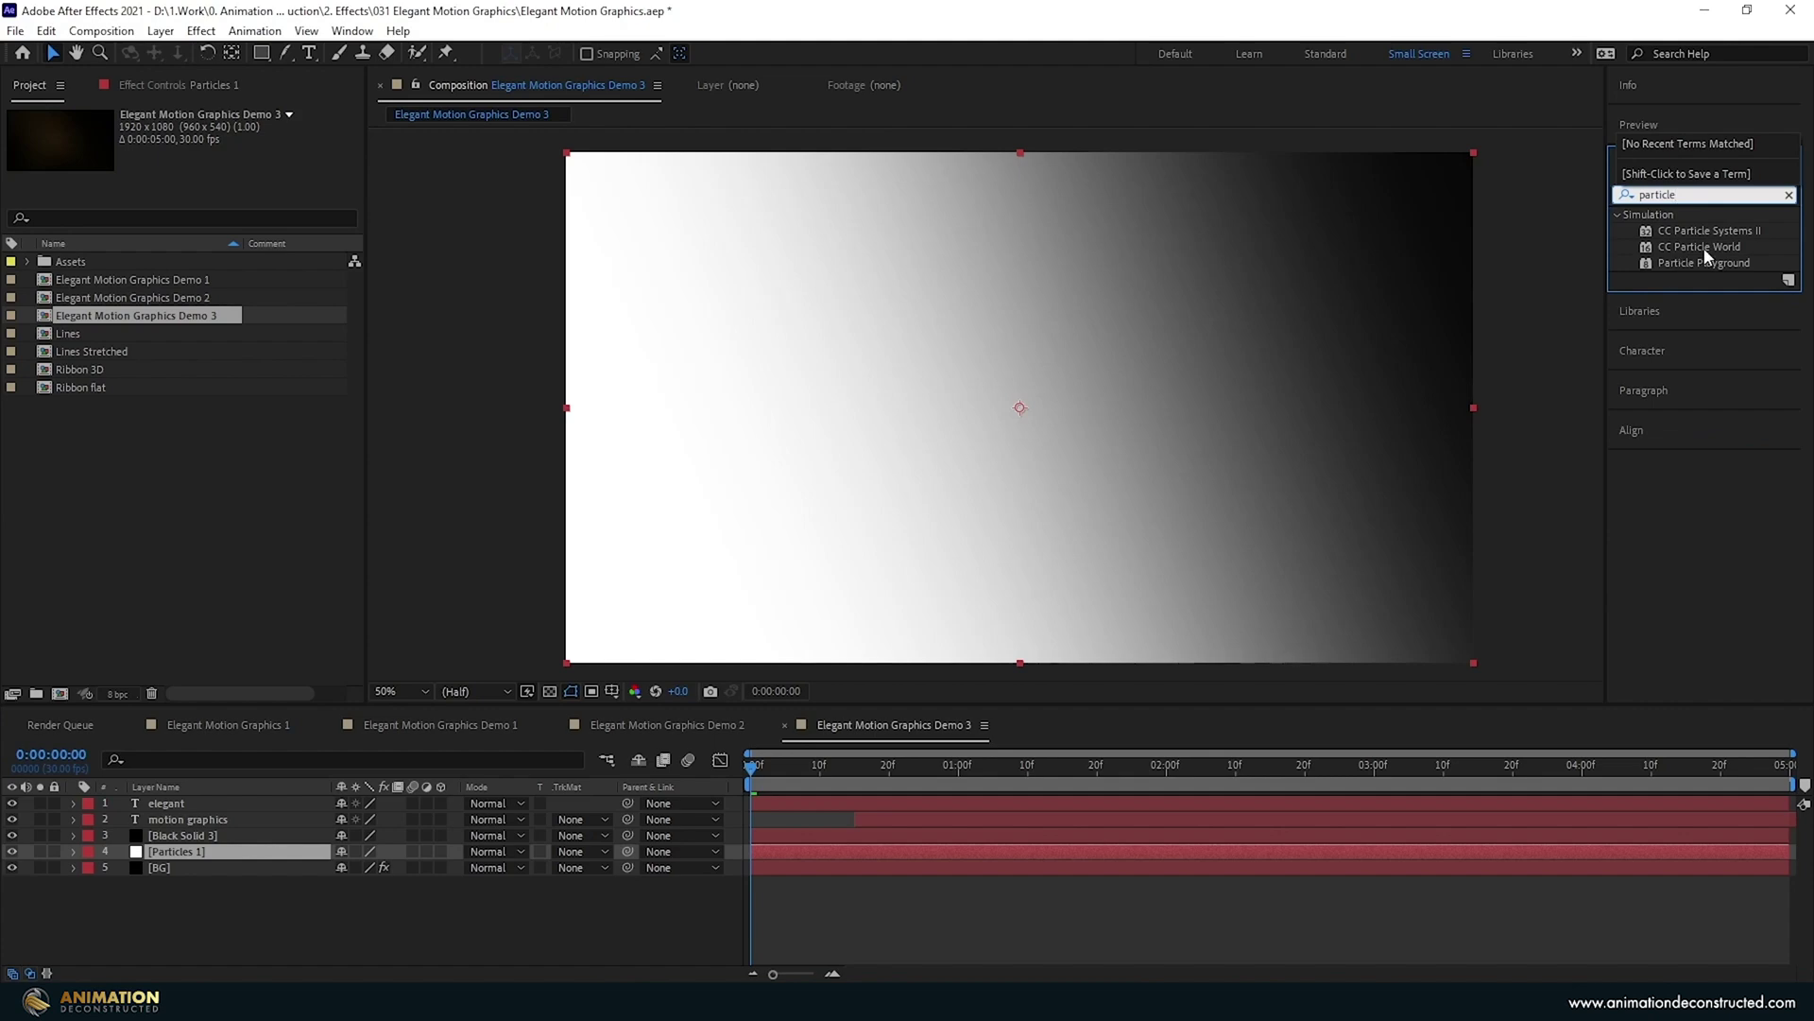
pyautogui.doubleClick(1701, 247)
pyautogui.moveTo(752, 775); pyautogui.dragTo(945, 777)
pyautogui.click(40, 852)
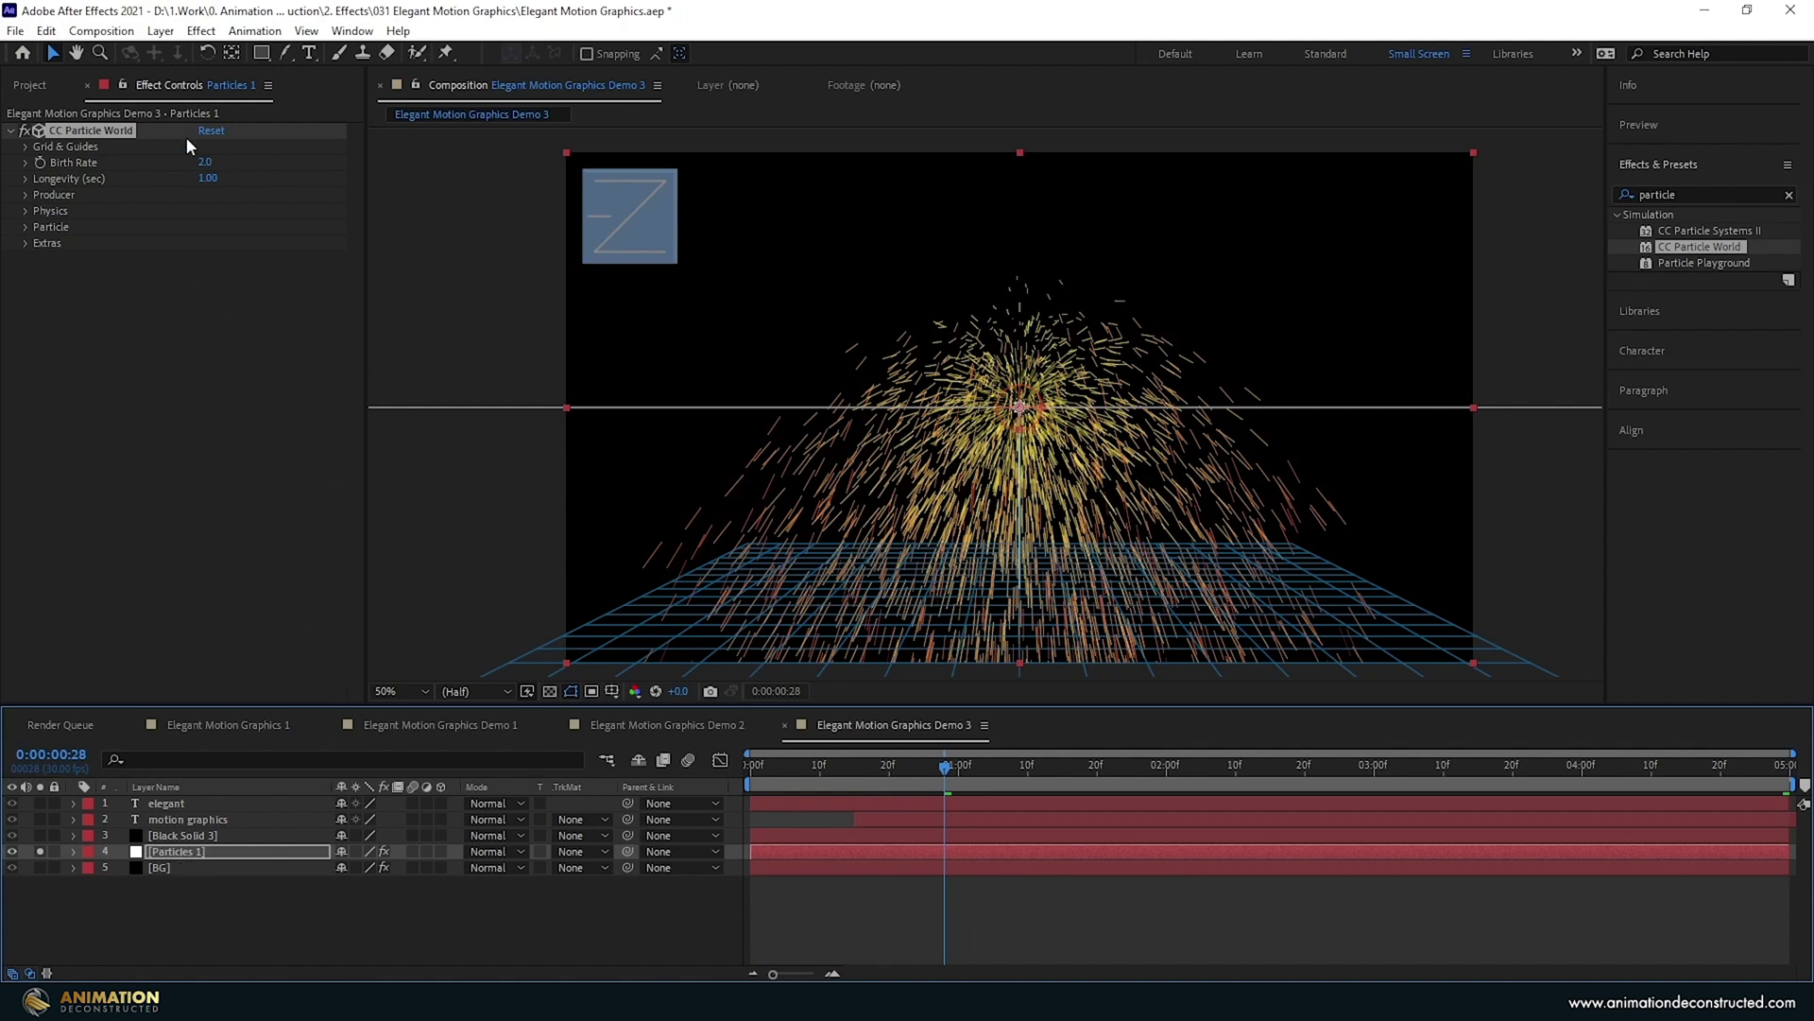
# Set the CC Particle World gravity to 0 and the particle type to Lens Convex.
pyautogui.click(25, 210)
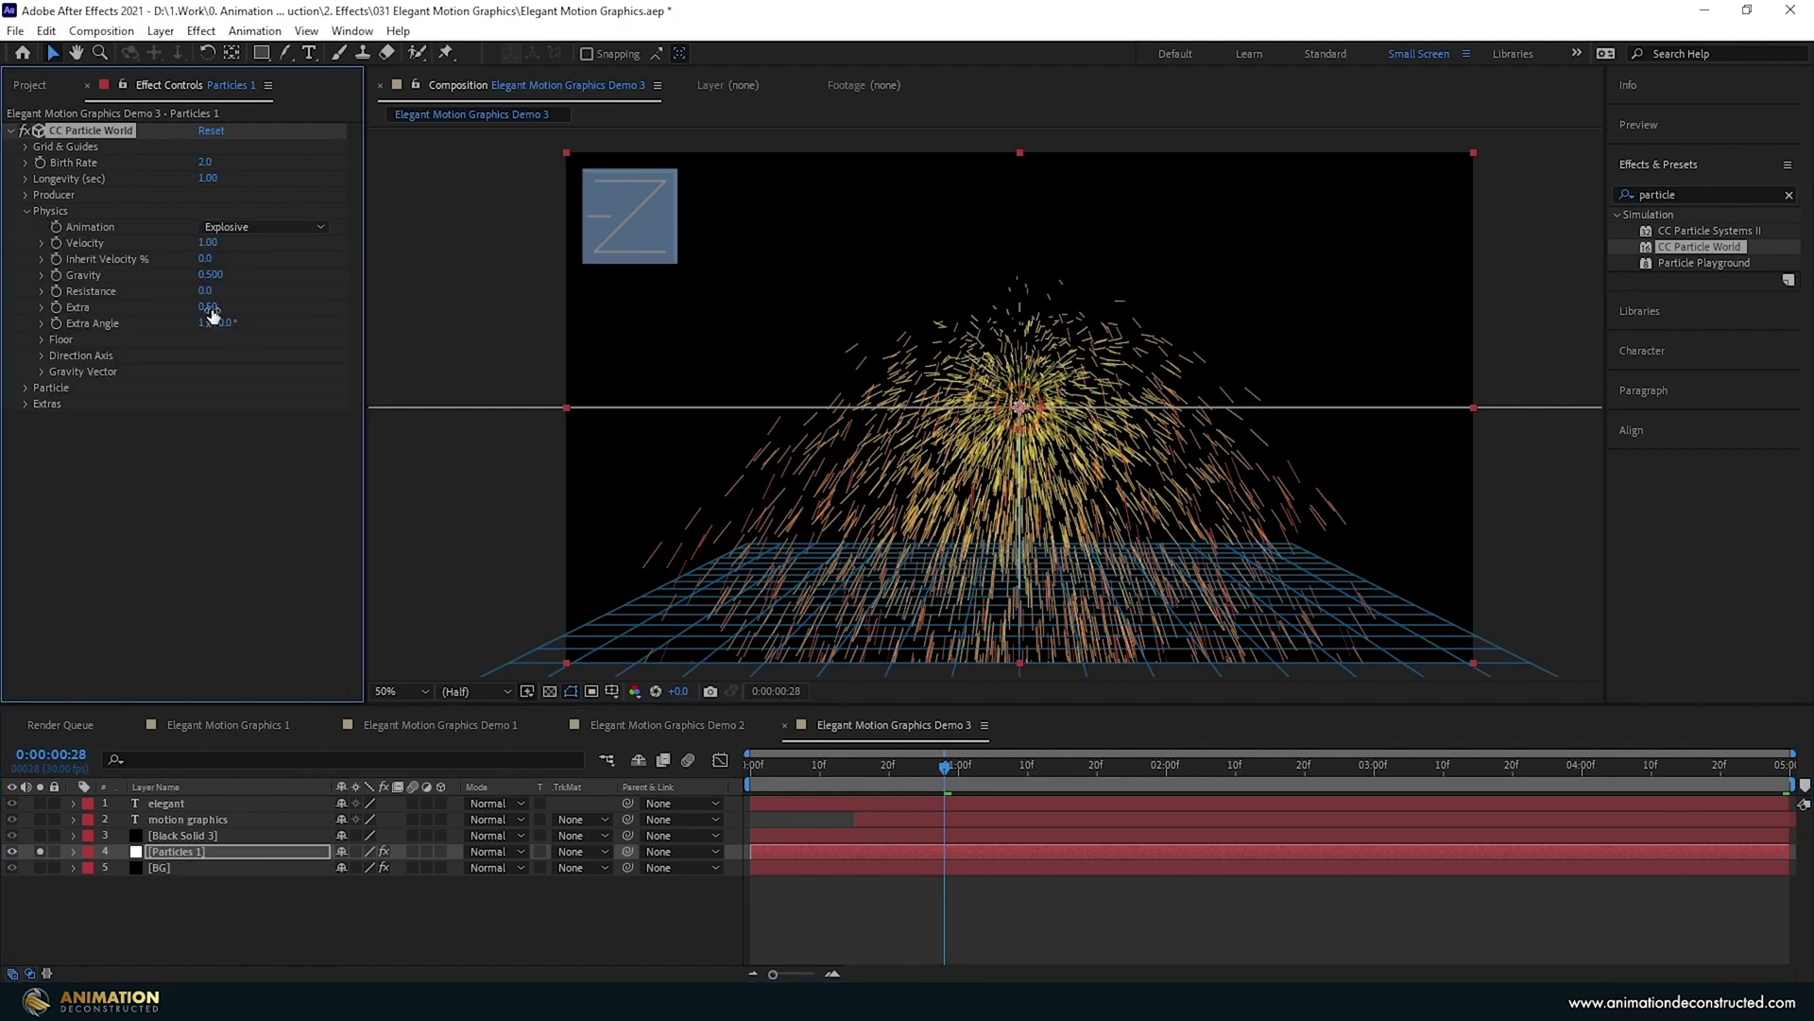
pyautogui.click(209, 275)
pyautogui.write('0')
pyautogui.press('Return')
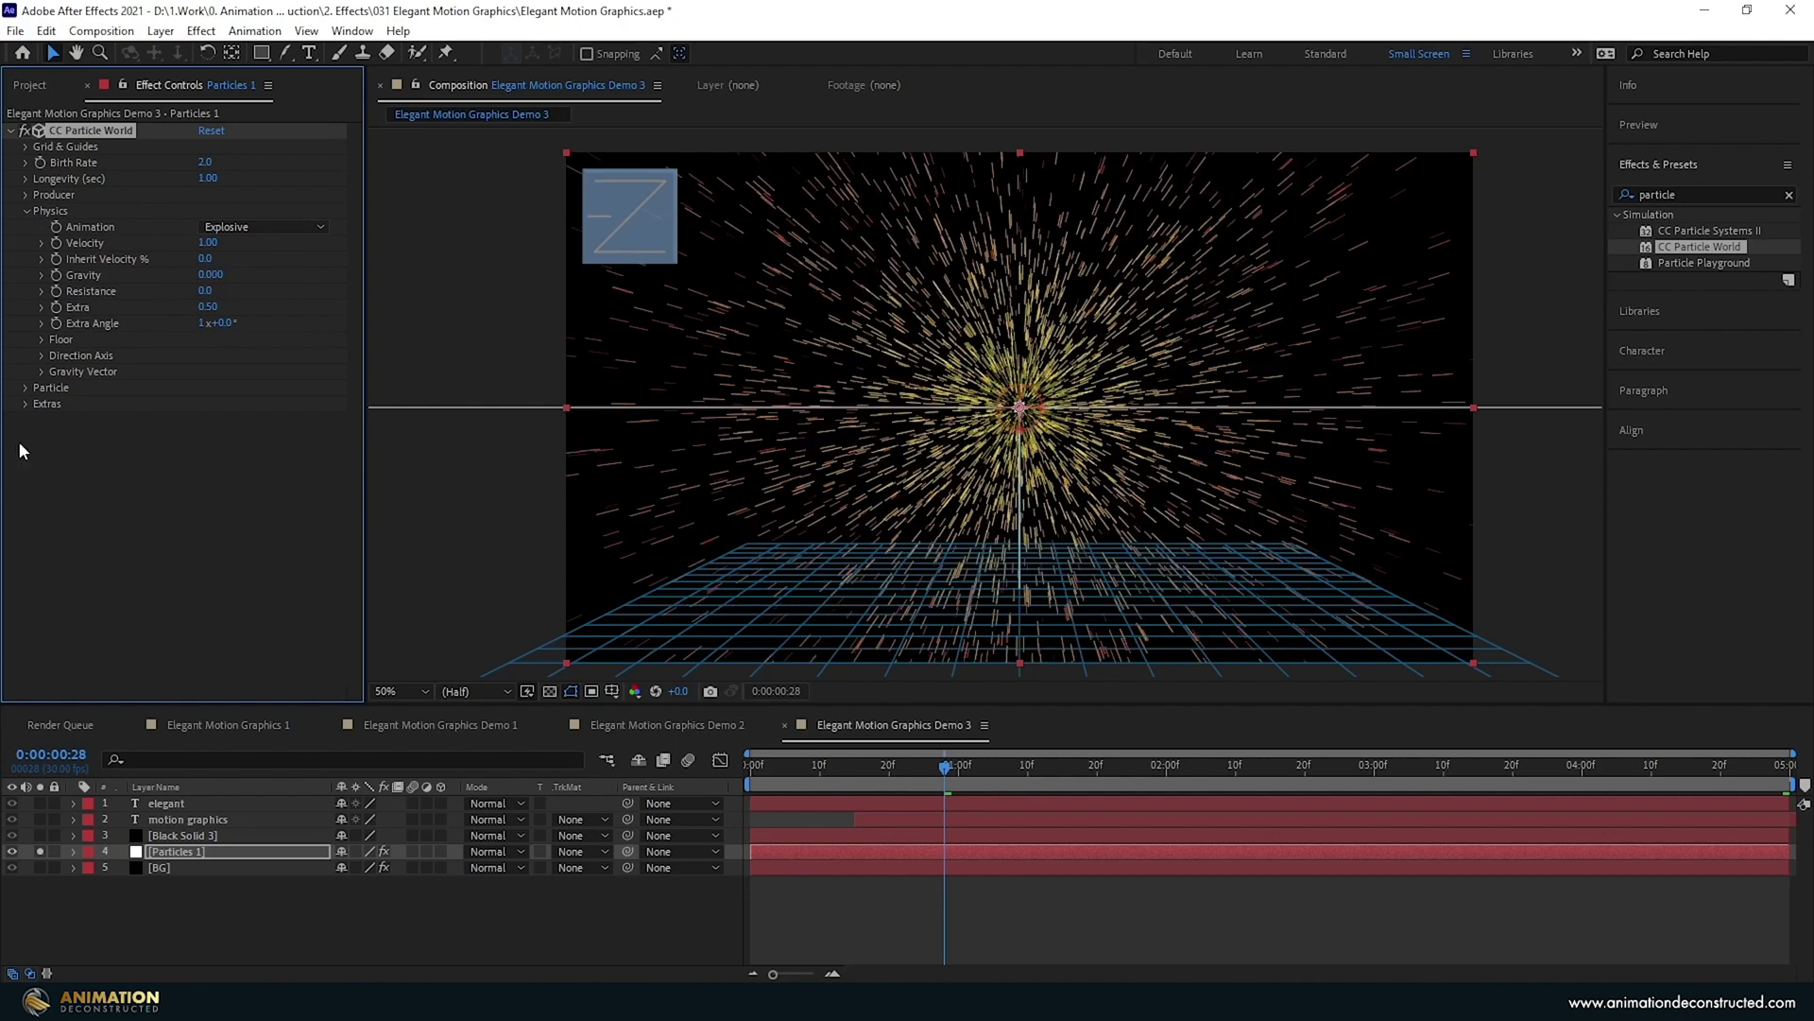
pyautogui.click(27, 387)
pyautogui.click(296, 406)
pyautogui.click(360, 734)
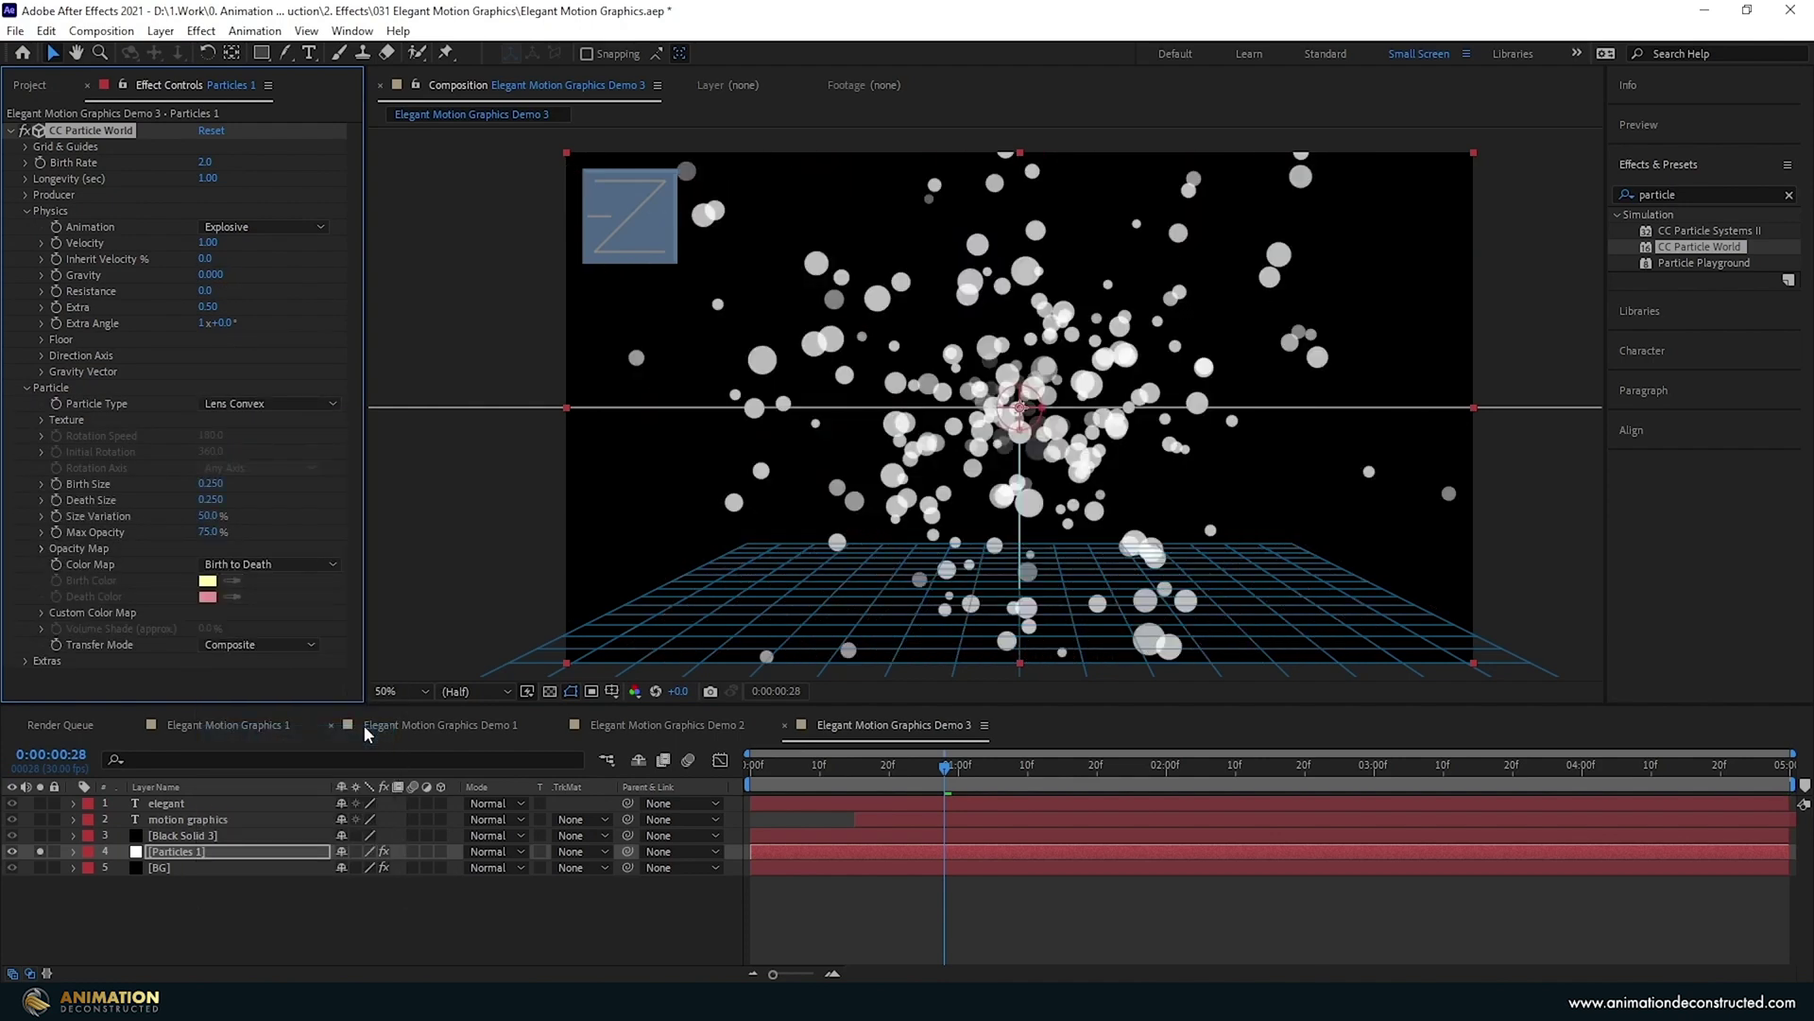
# Set the particles' birth size to 0.08 and death size to 0.01.
pyautogui.click(215, 484)
pyautogui.press('BackSpace')
pyautogui.write('.08')
pyautogui.press('Tab')
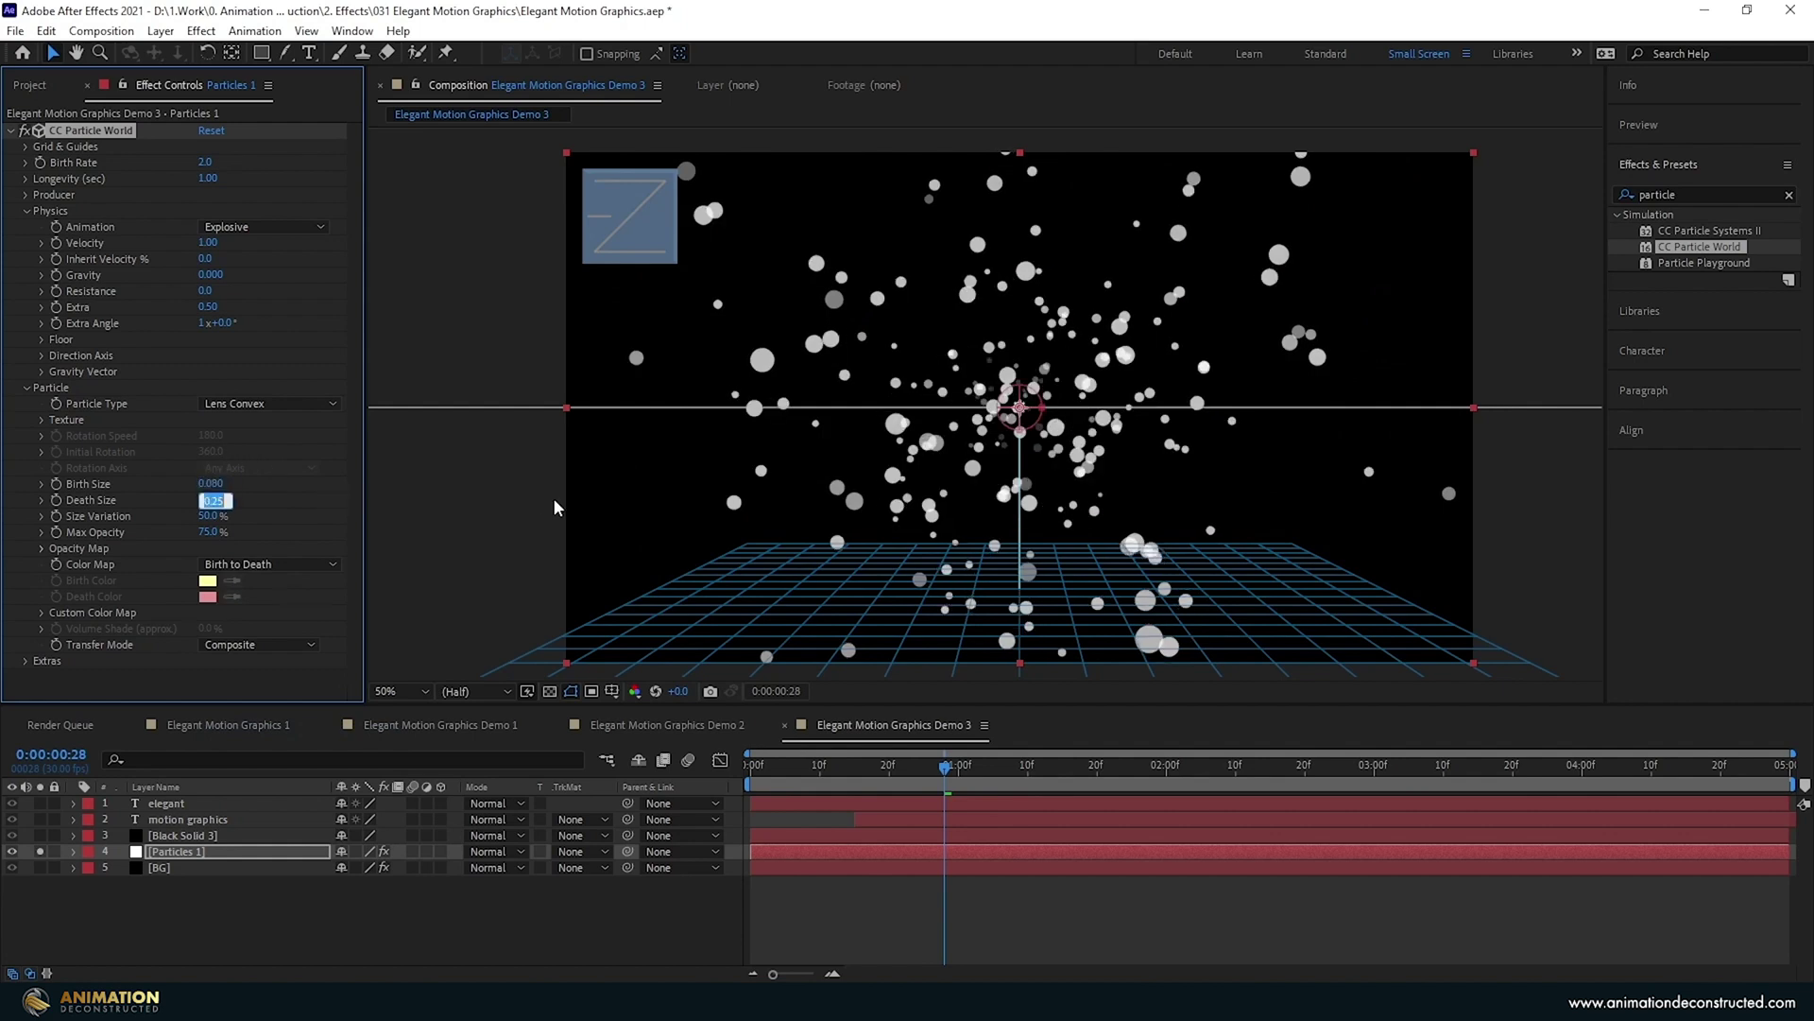
pyautogui.write('.01')
pyautogui.press('Return')
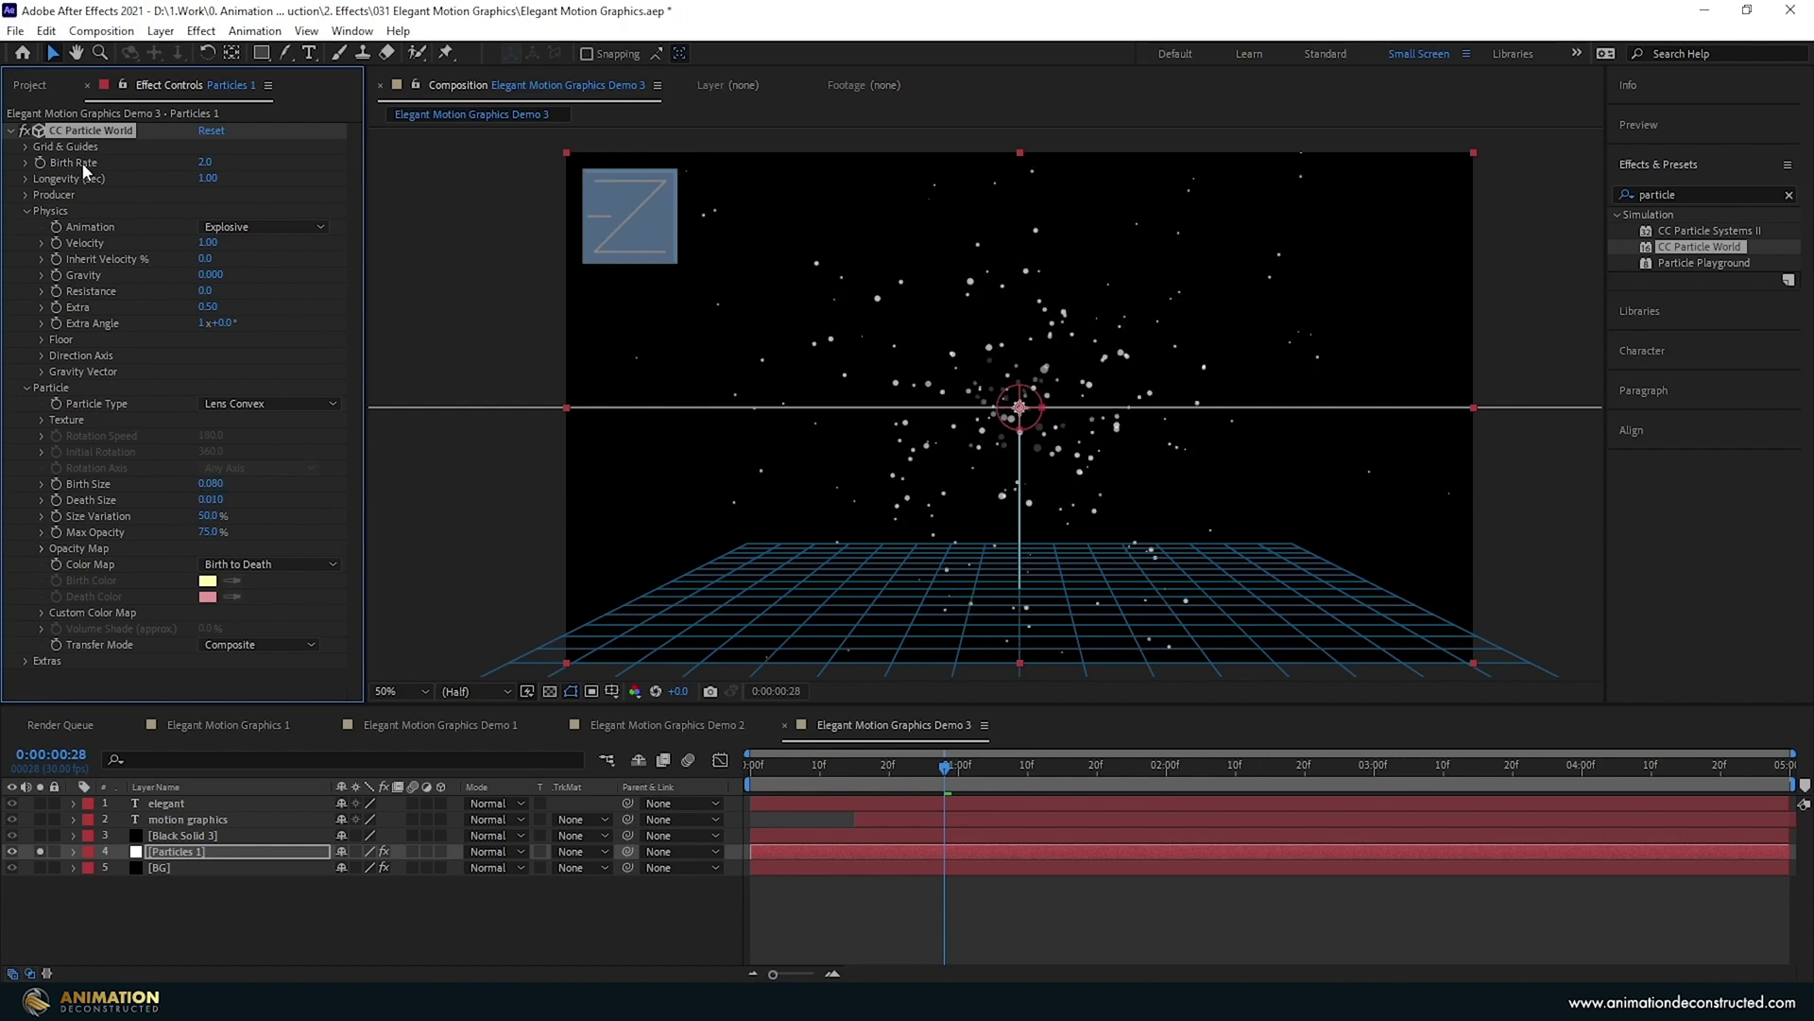
# Set the particle longevity to 5 seconds and check the particles at 0:00:01:14.
pyautogui.click(207, 178)
pyautogui.write('5')
pyautogui.press('Return')
pyautogui.click(1058, 764)
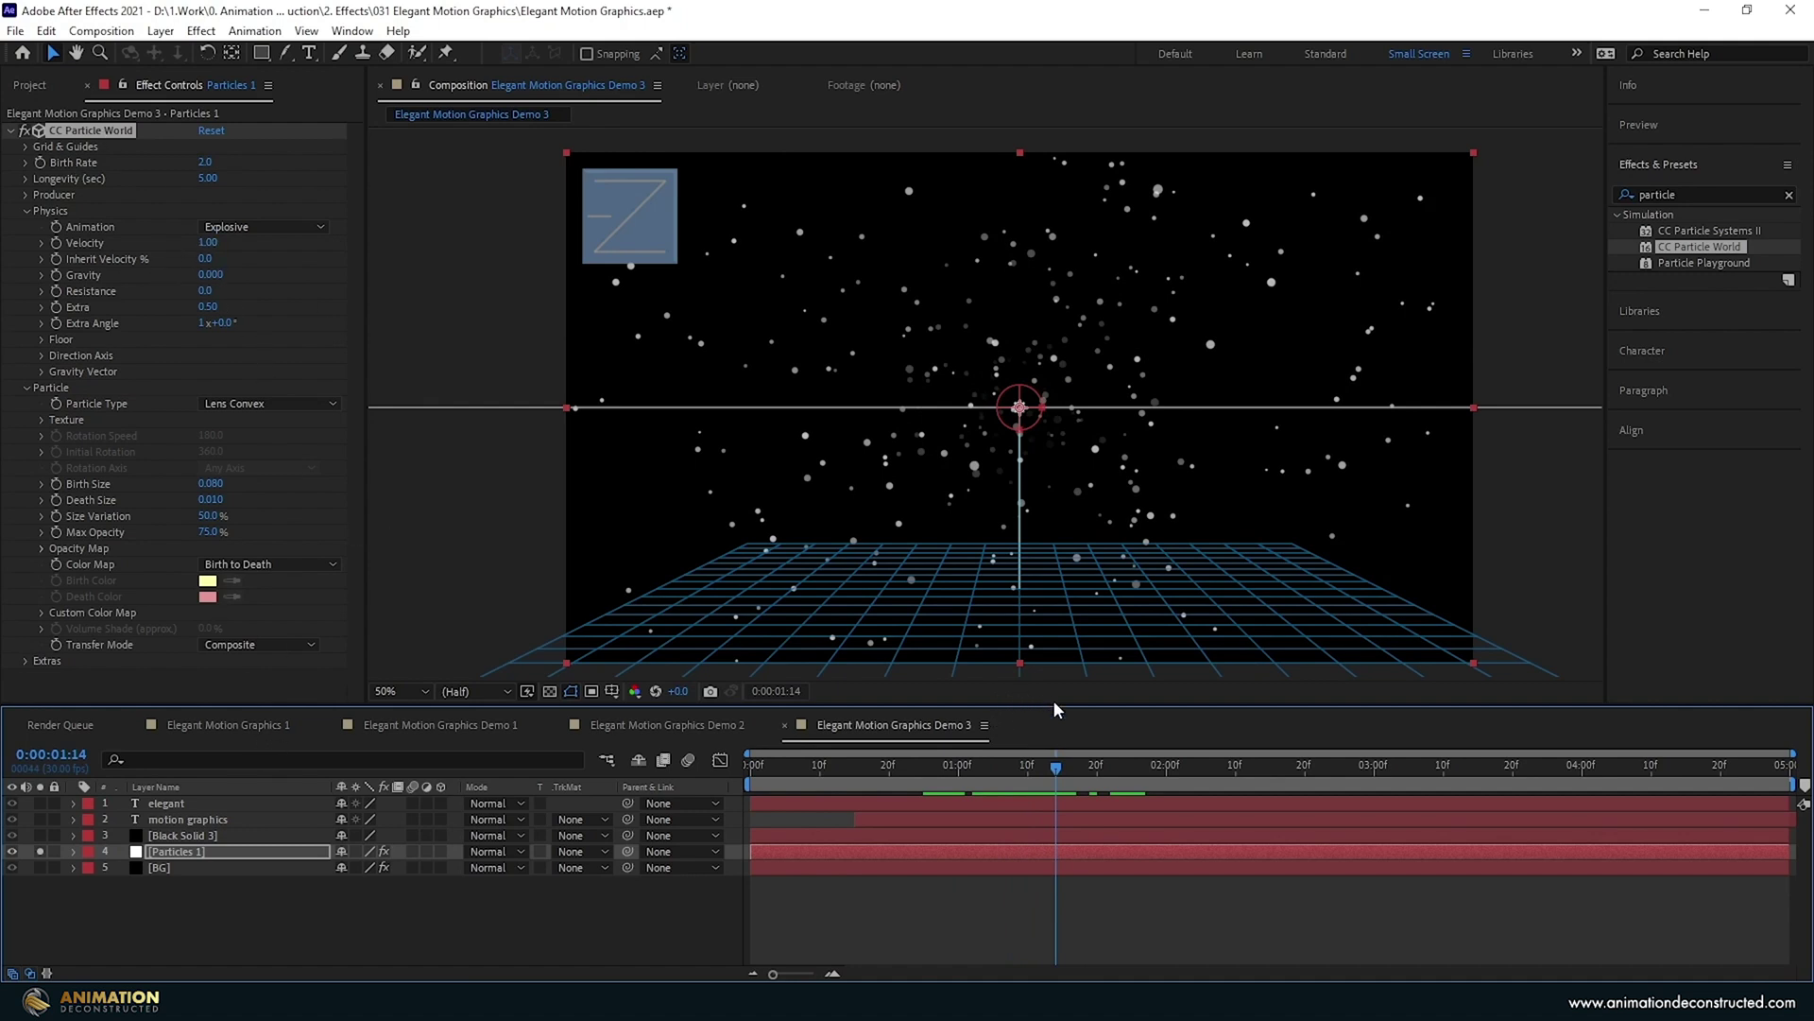
# Apply the Echo effect to the Particles 1 layer with an echo time of -0.01 seconds.
pyautogui.hotkey('ctrl', '5')
pyautogui.write('echo')
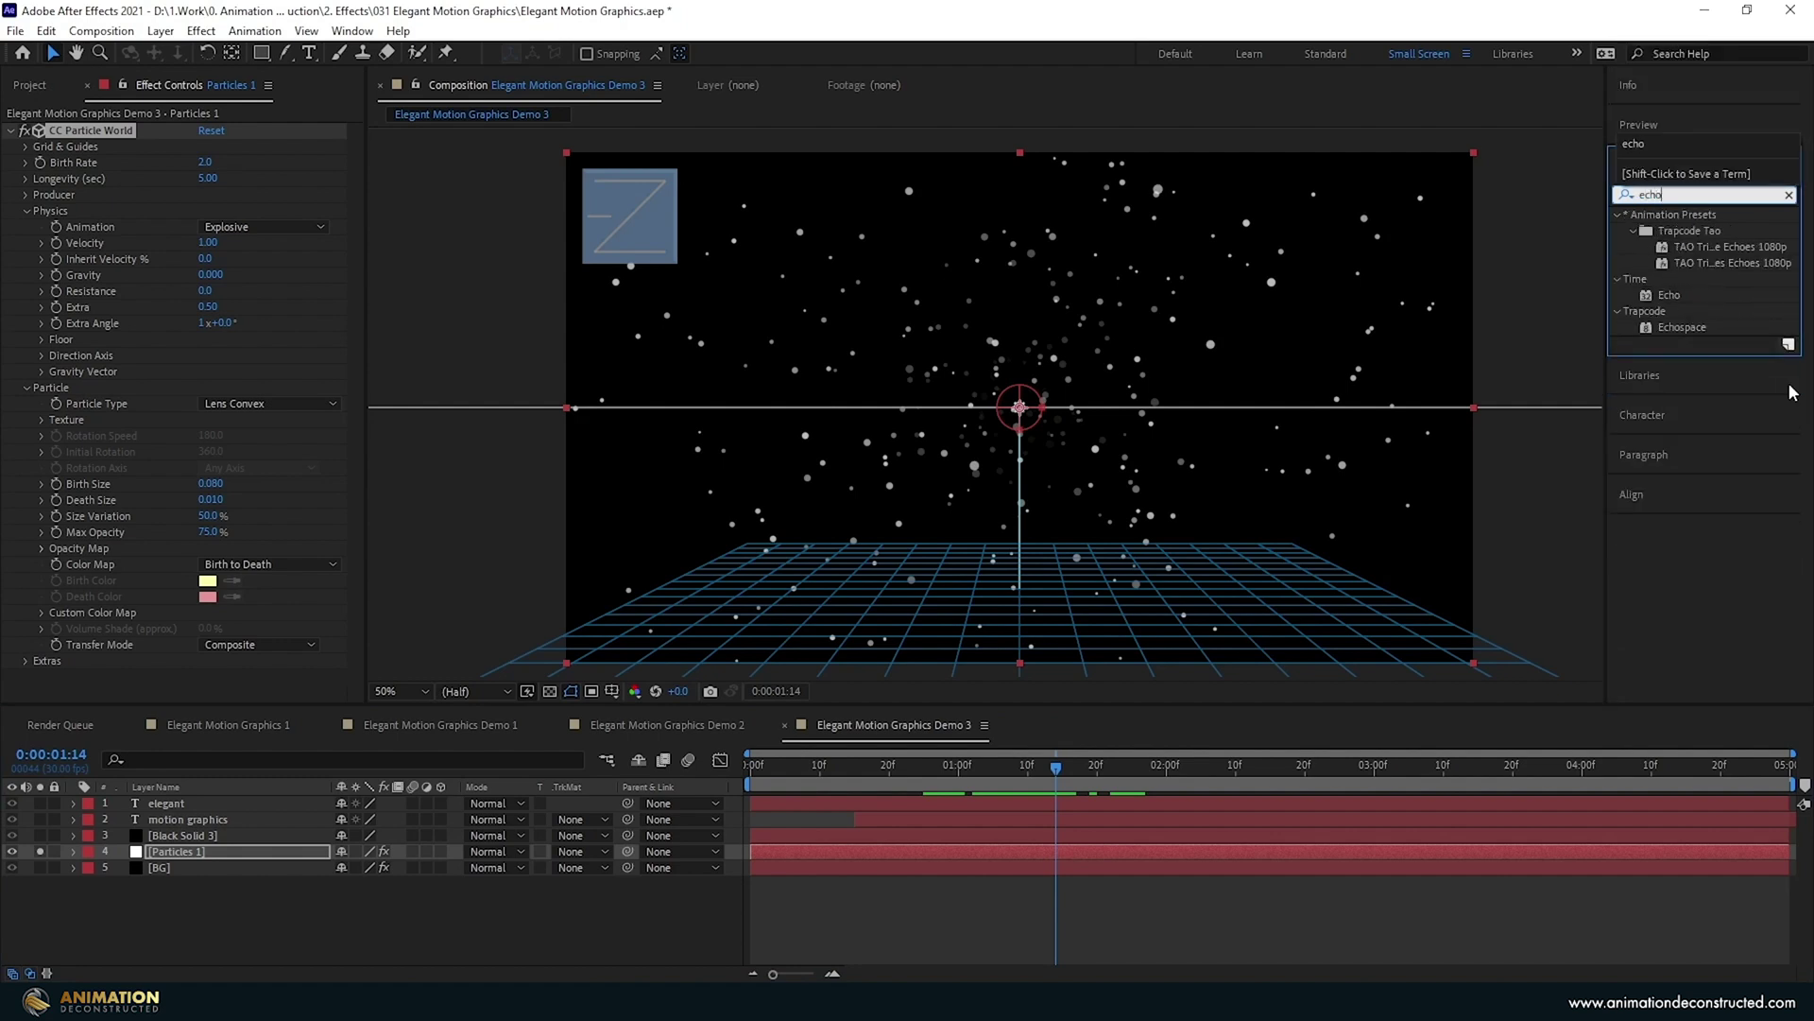
pyautogui.doubleClick(1668, 295)
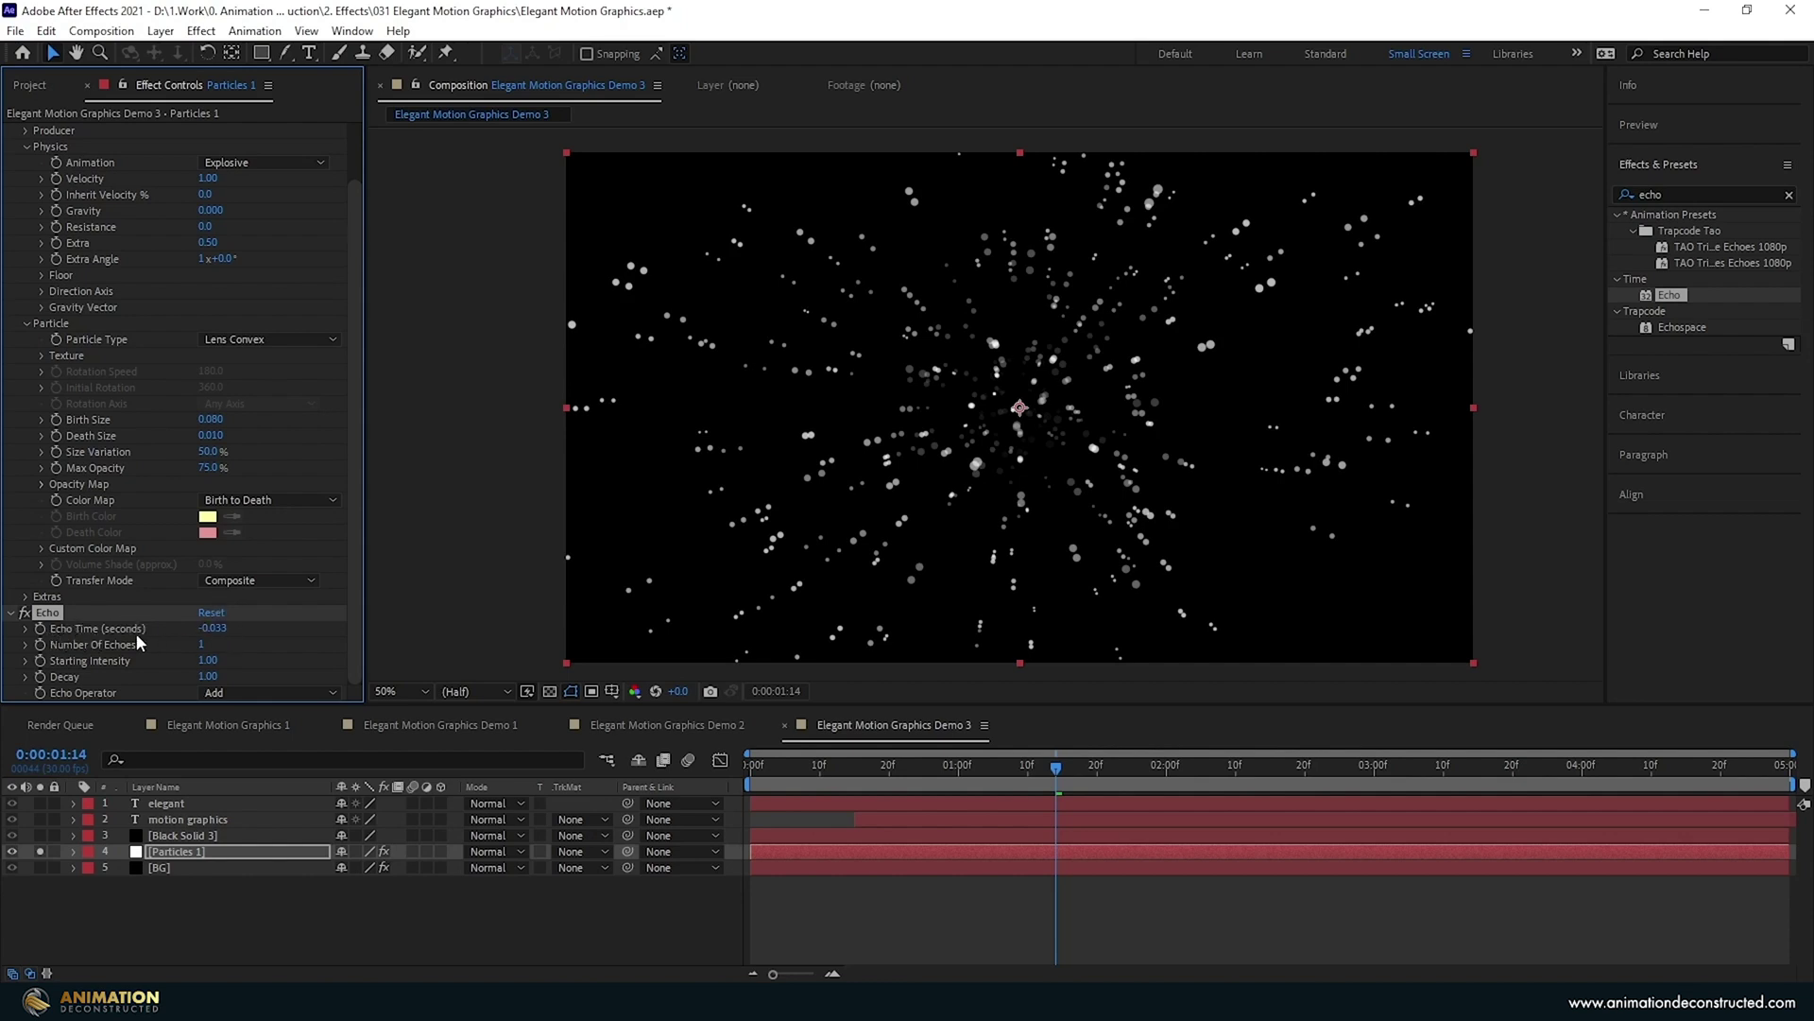
pyautogui.click(213, 628)
pyautogui.write('-')
pyautogui.press('Return')
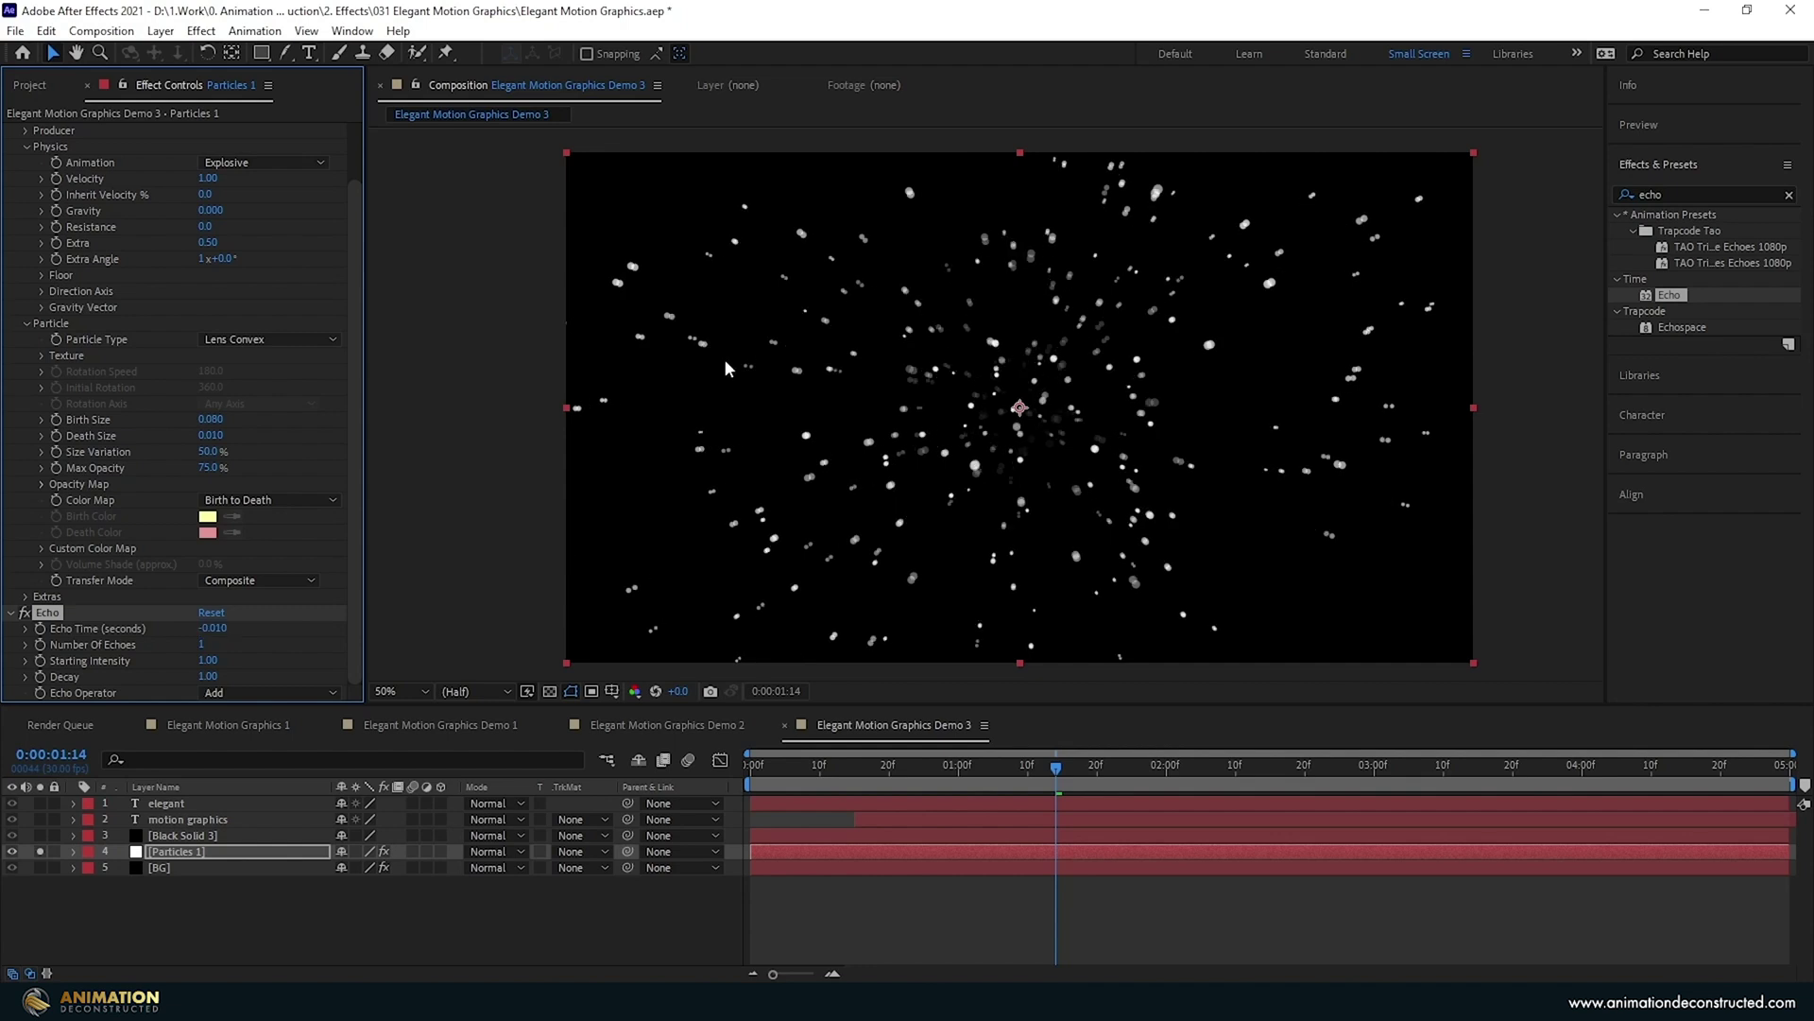
# Set the Echo effect's number of echoes to 60 and its decay to 0.9.
pyautogui.click(201, 645)
pyautogui.write('60')
pyautogui.press('Return')
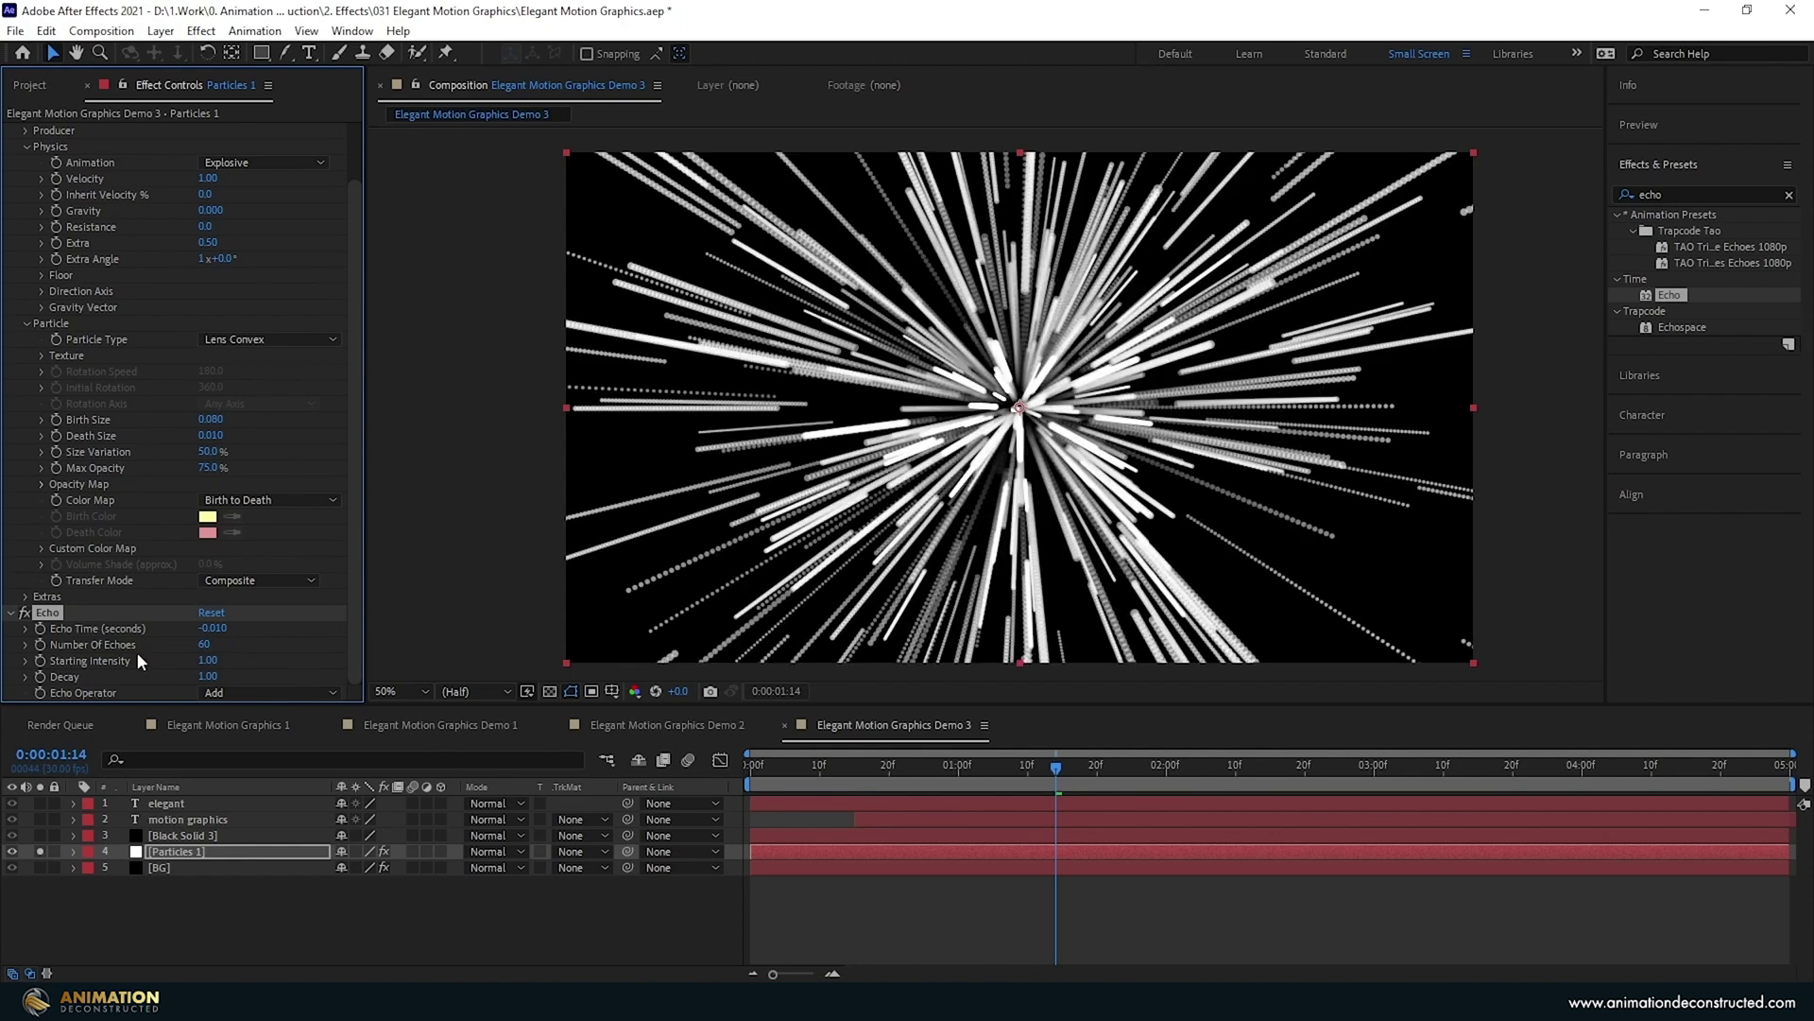
pyautogui.click(208, 677)
pyautogui.write('0.9')
pyautogui.press('Return')
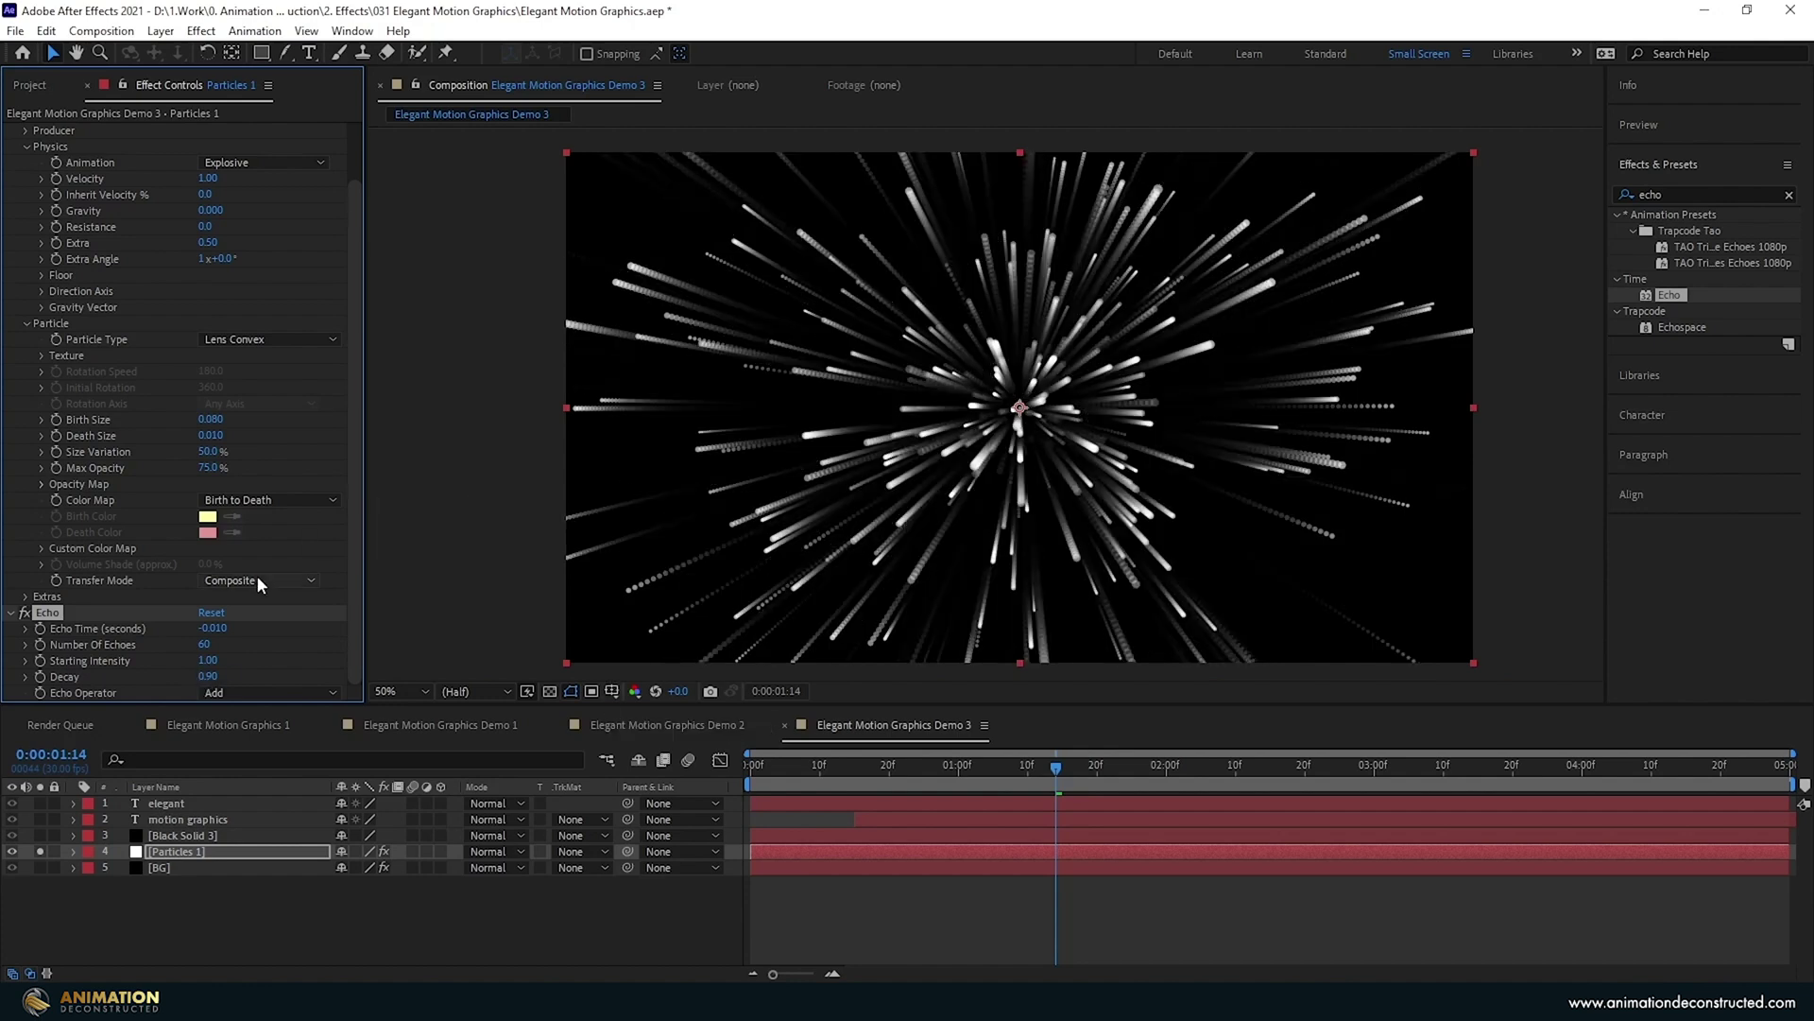
# Shorten the echo time to -0.005 seconds for smoother particle trails.
pyautogui.write('-0.01')
pyautogui.press('BackSpace')
pyautogui.write('05')
pyautogui.press('Return')
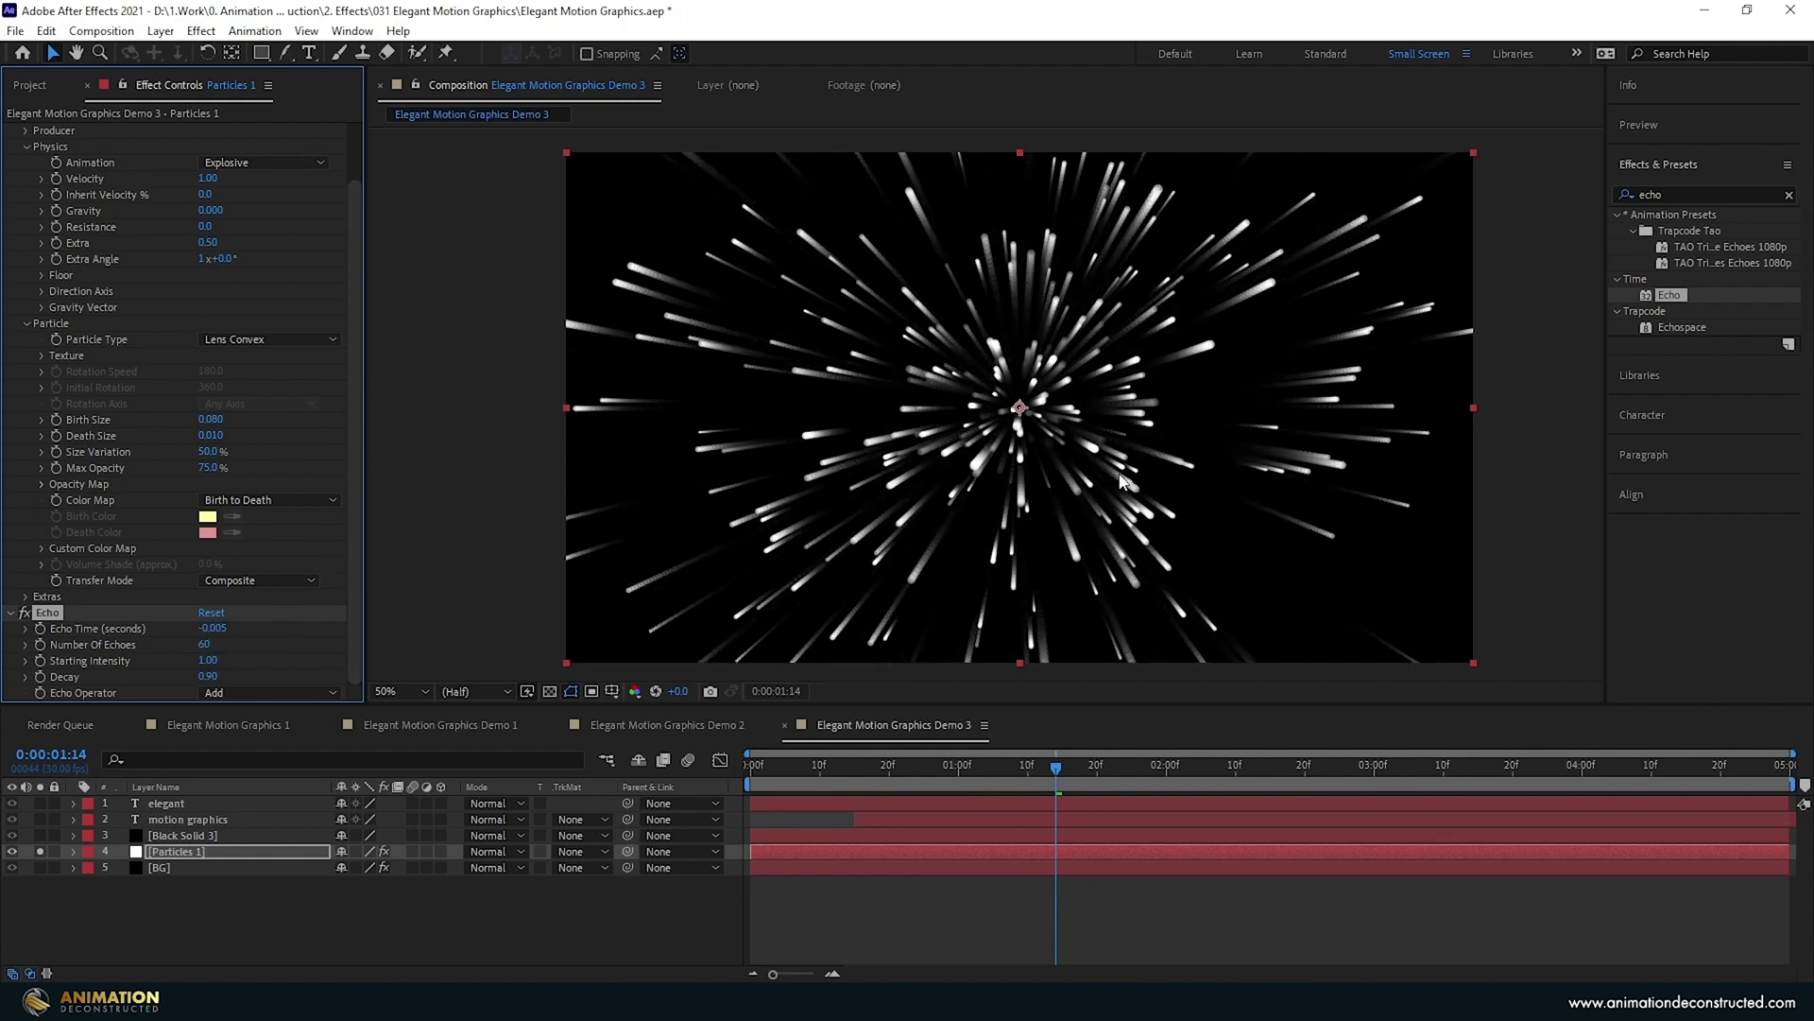
# Apply the Fill effect after Echo on the Particles 1 layer and set its color to B98934.
pyautogui.doubleClick(1693, 194)
pyautogui.write('fill')
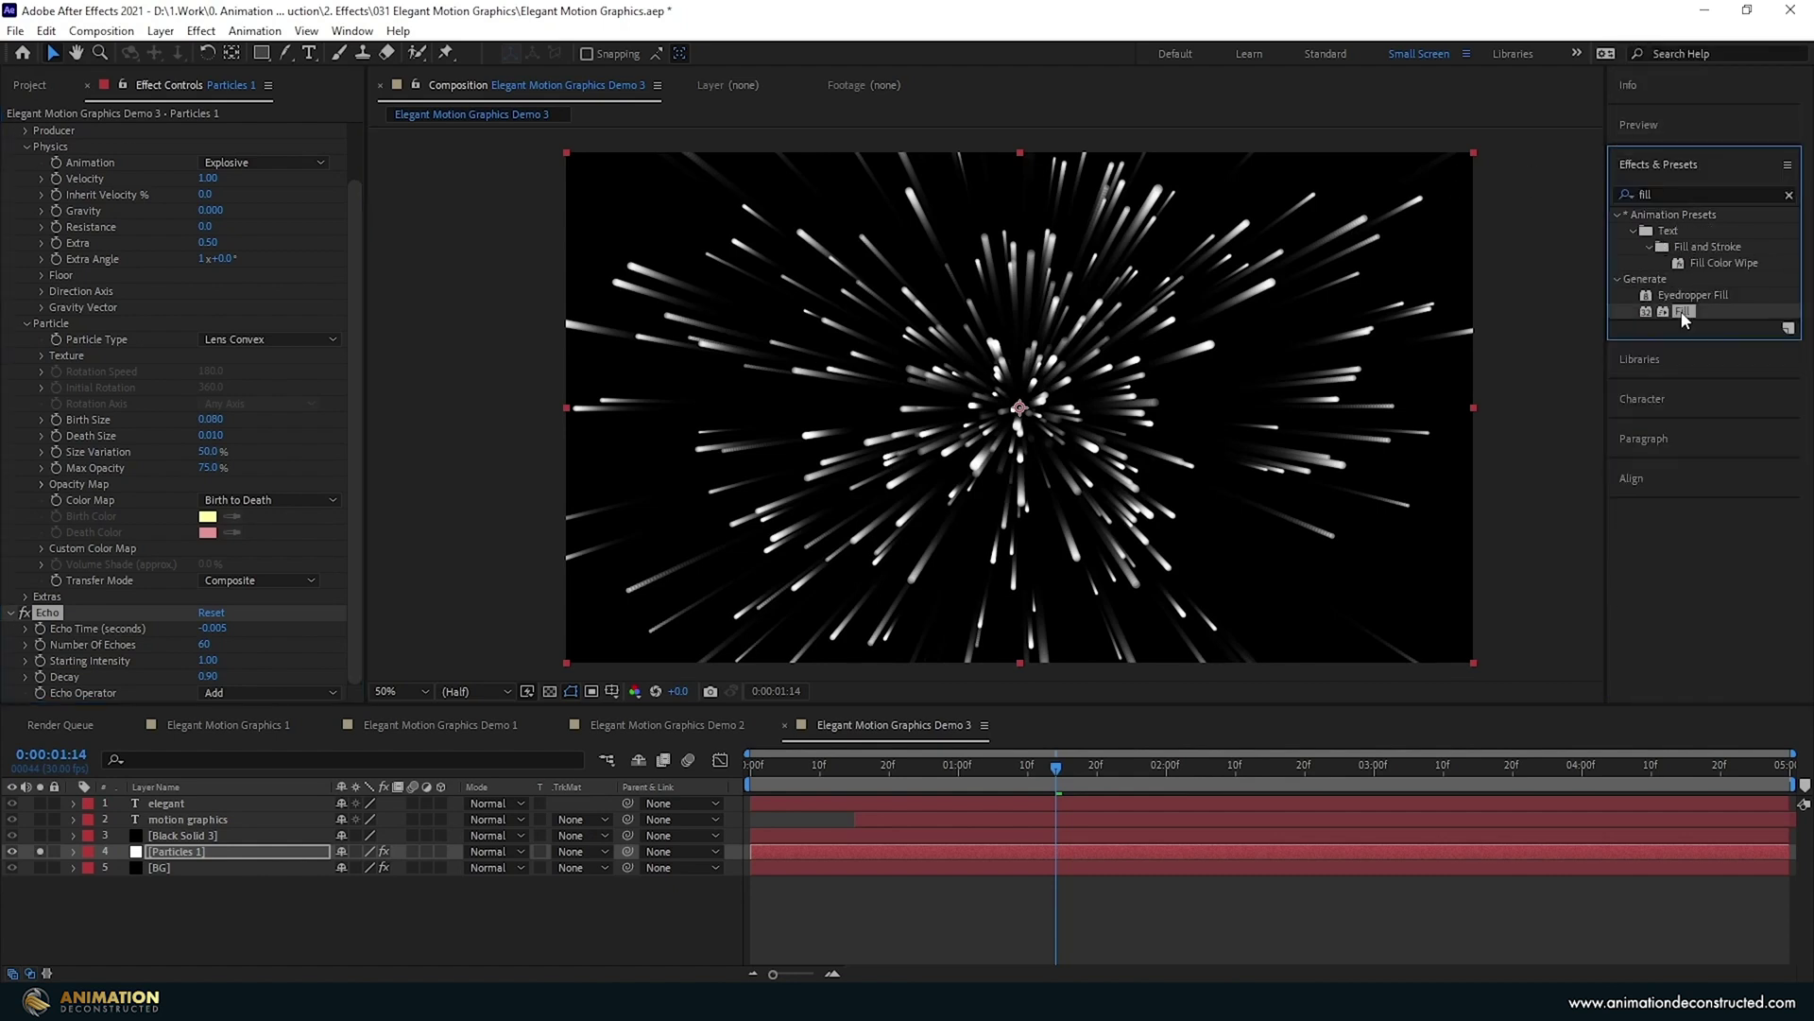
pyautogui.moveTo(1683, 311); pyautogui.dragTo(28, 659)
pyautogui.click(207, 628)
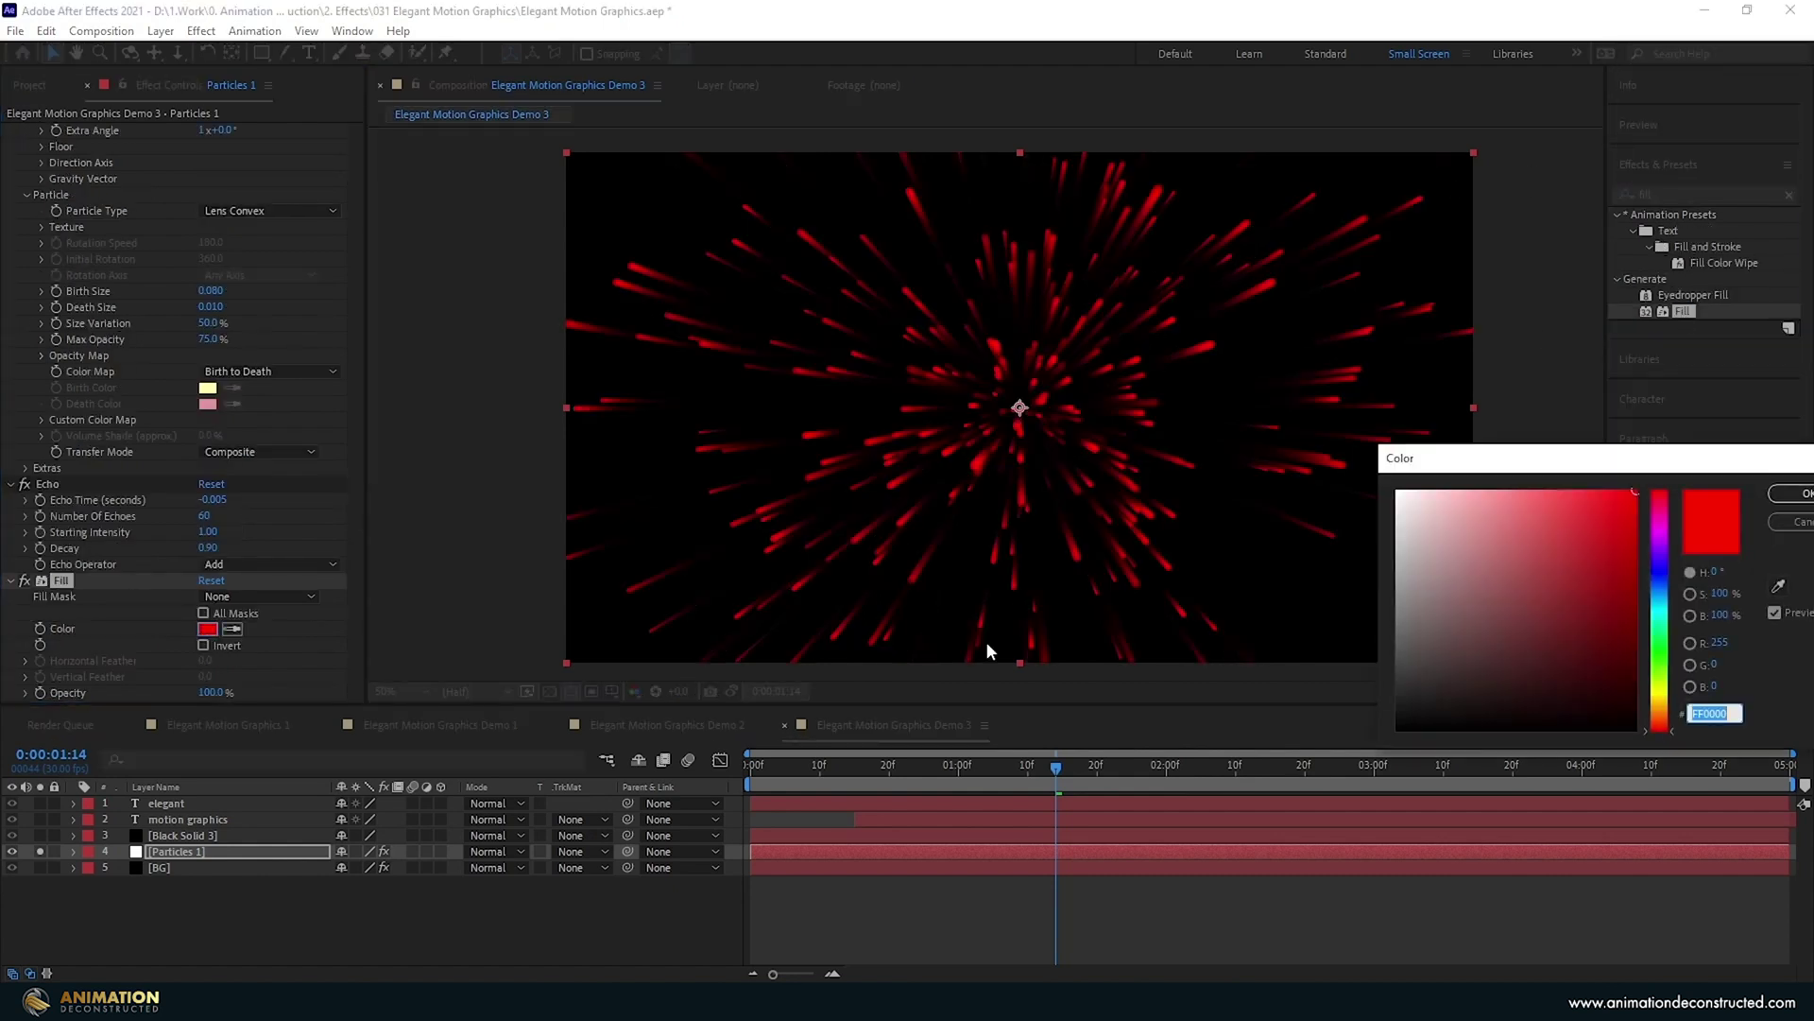
pyautogui.write('0B98934')
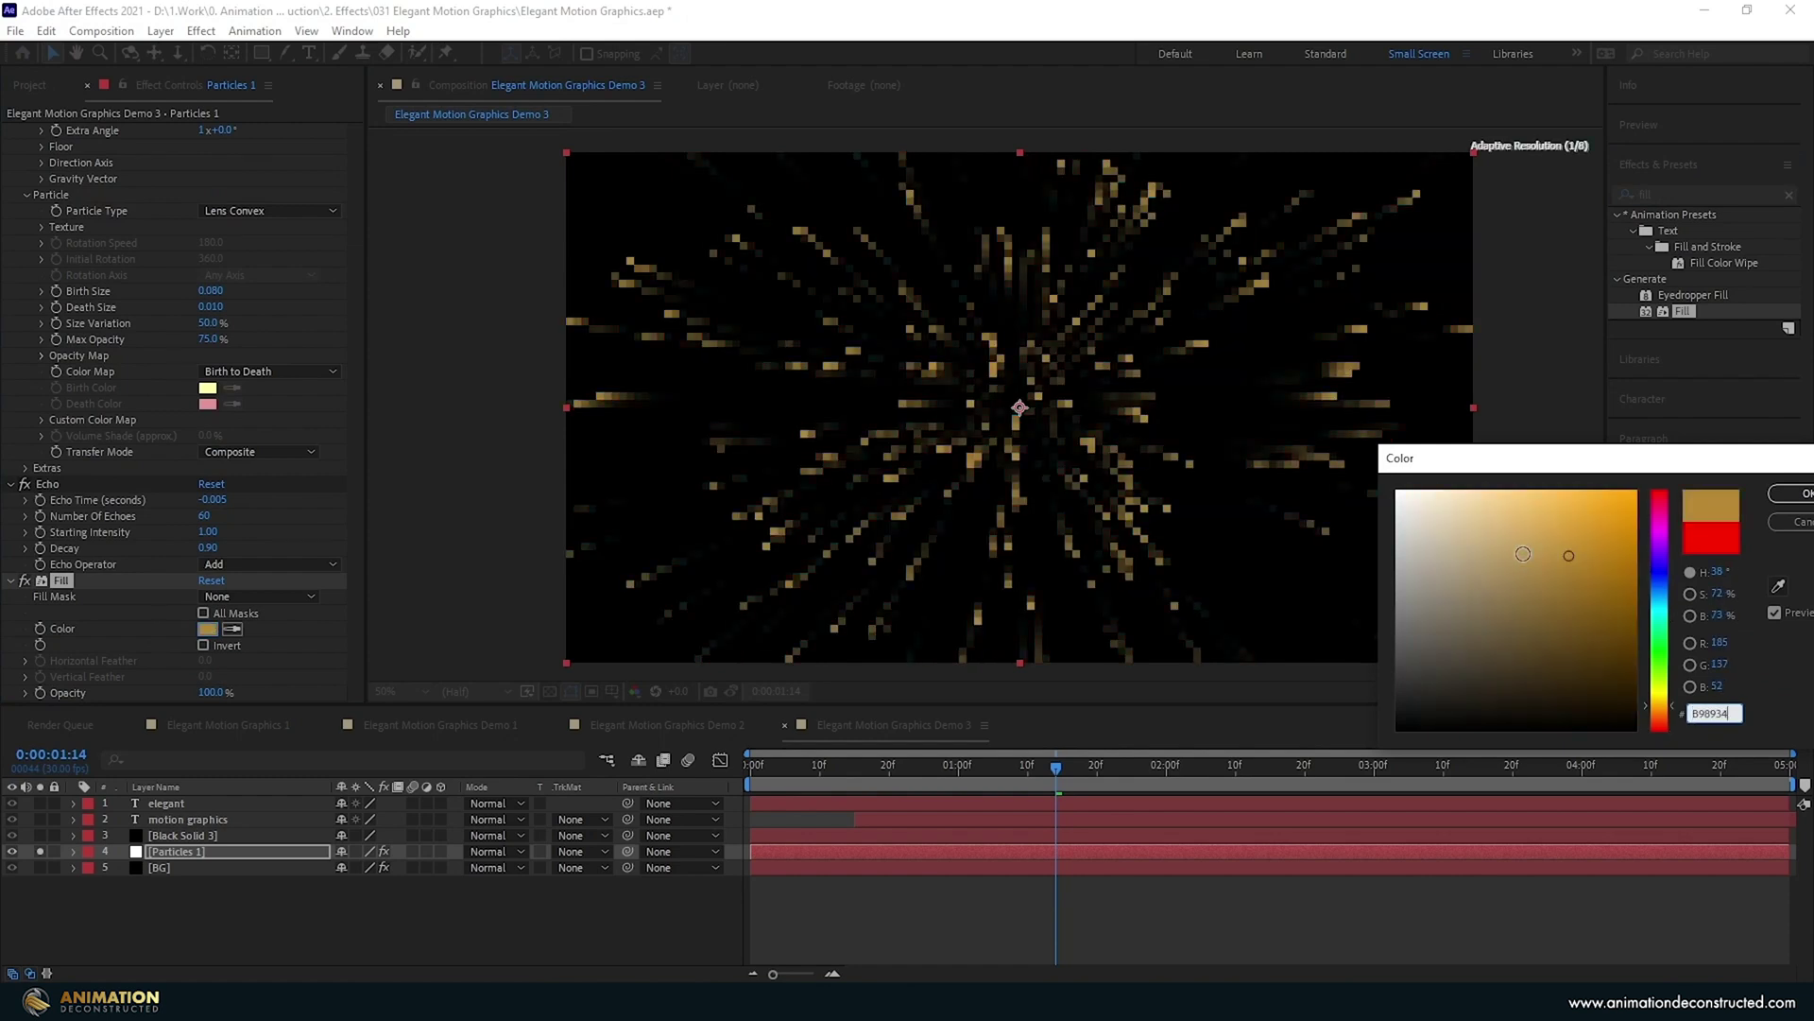
pyautogui.press('Return')
# Duplicate the Particles 1 layer and set the copy's CC Particle World random seed to 1.
pyautogui.click(178, 856)
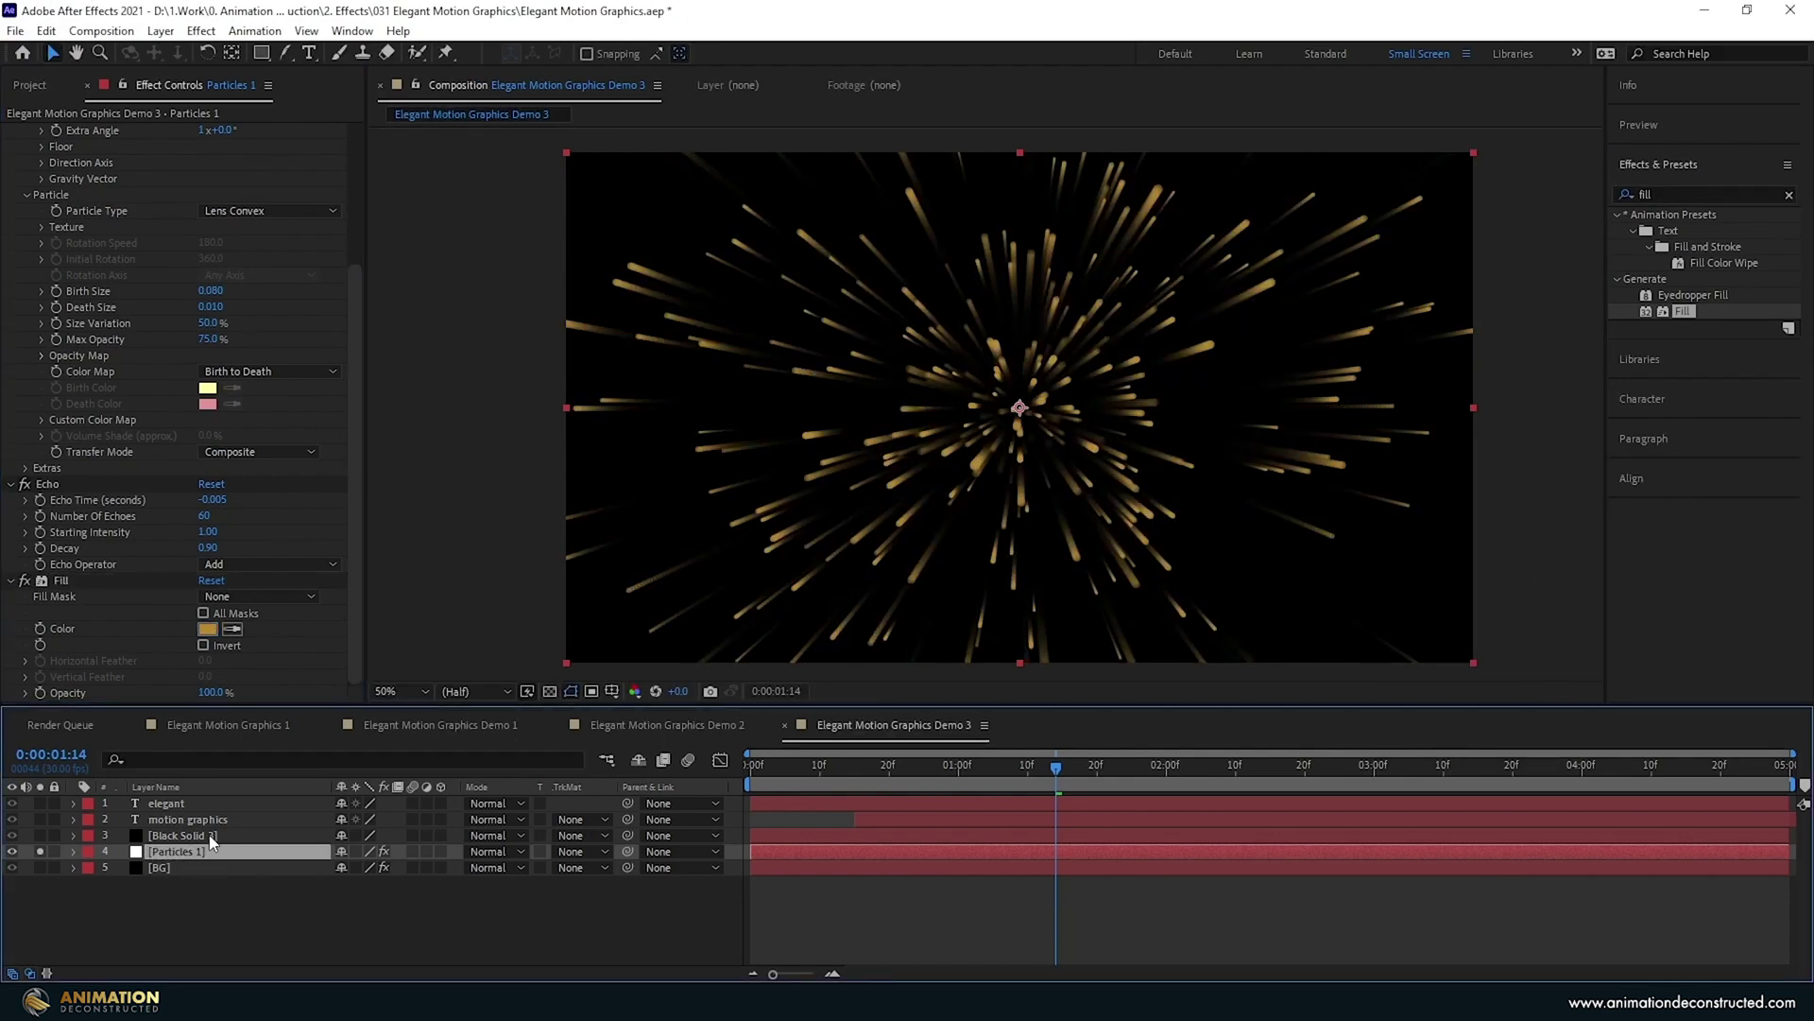
pyautogui.hotkey('ctrl', 'd')
pyautogui.click(24, 243)
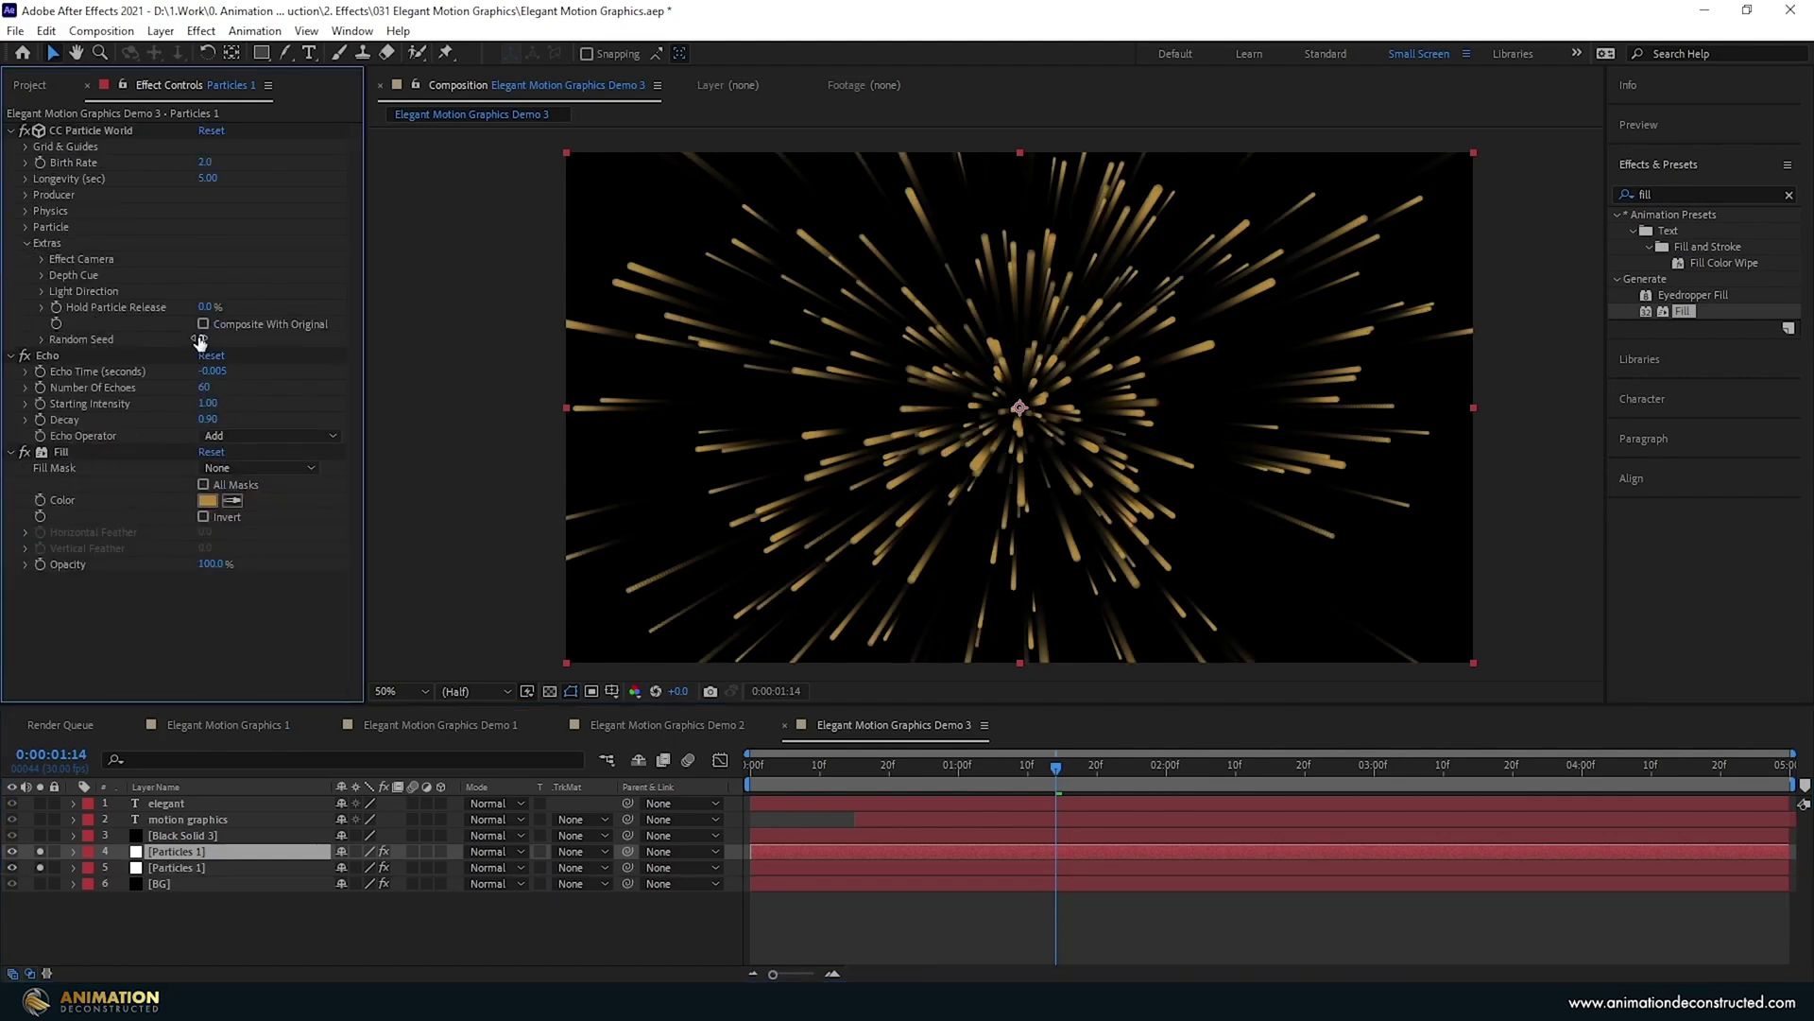
pyautogui.click(200, 339)
pyautogui.write('1')
pyautogui.press('Return')
# Set the Fill color of the upper Particles 1 layer to dark brown 55401B.
pyautogui.click(207, 500)
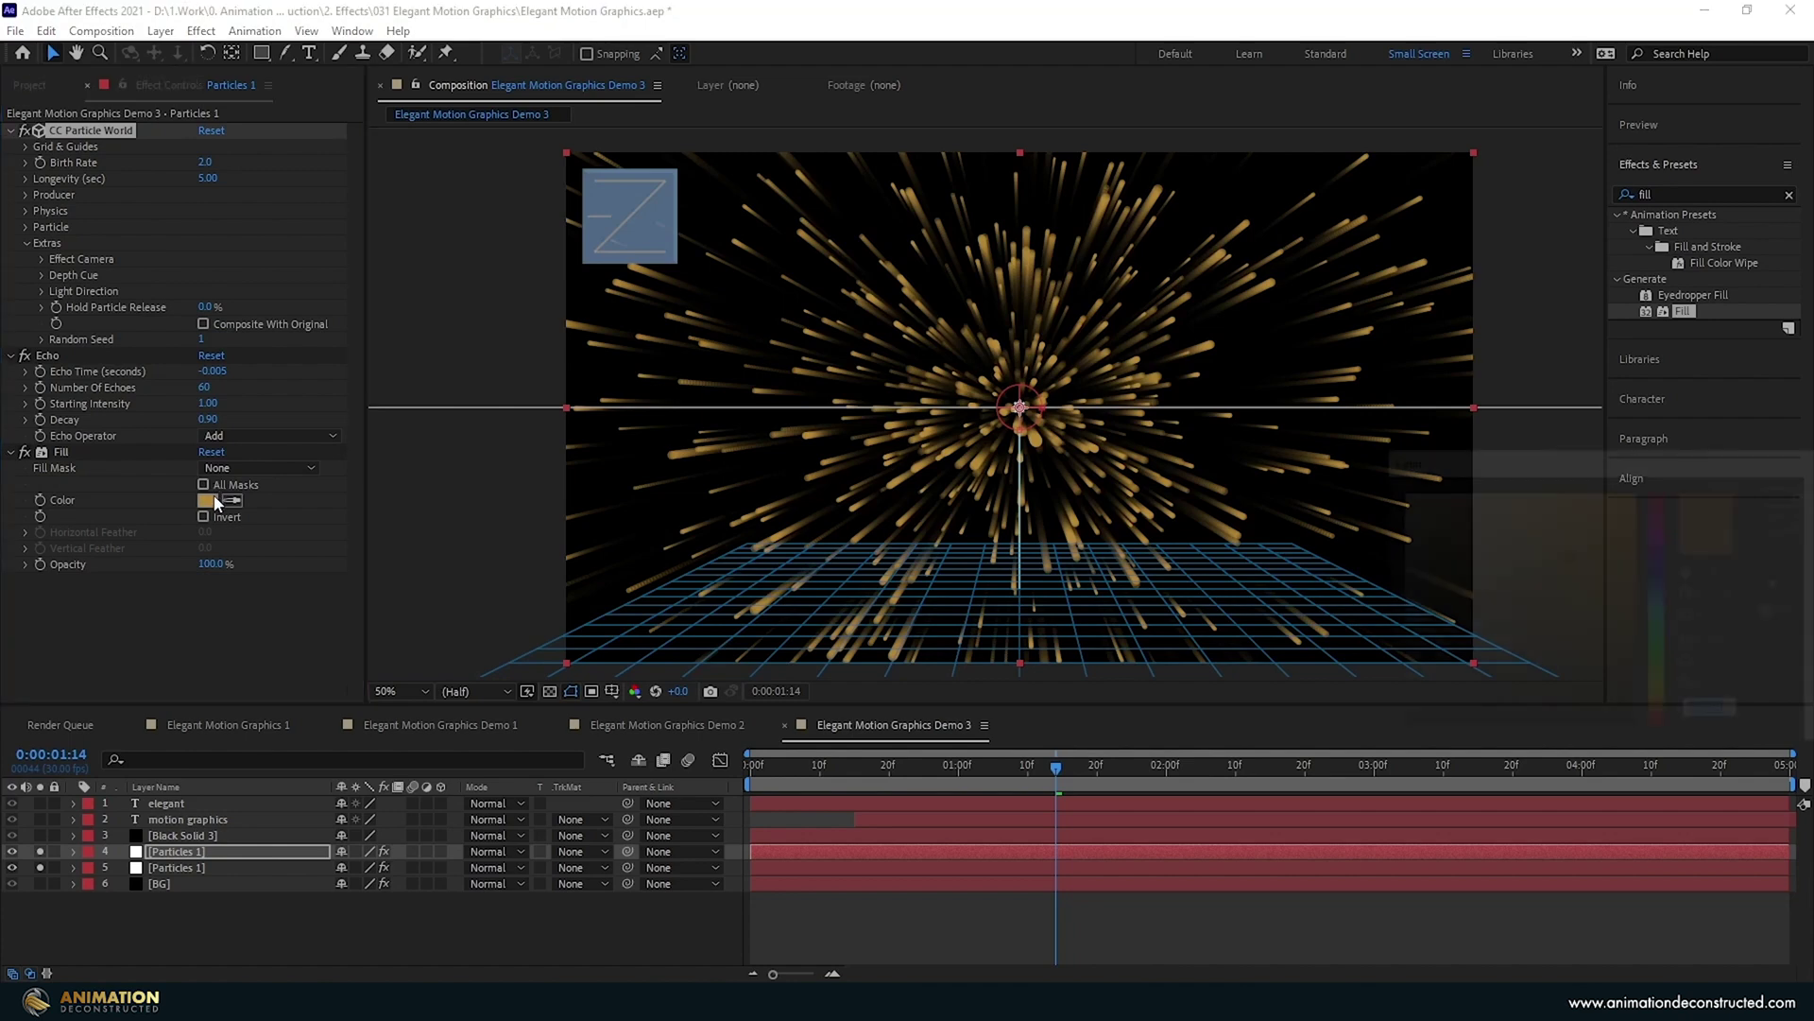
pyautogui.click(1562, 645)
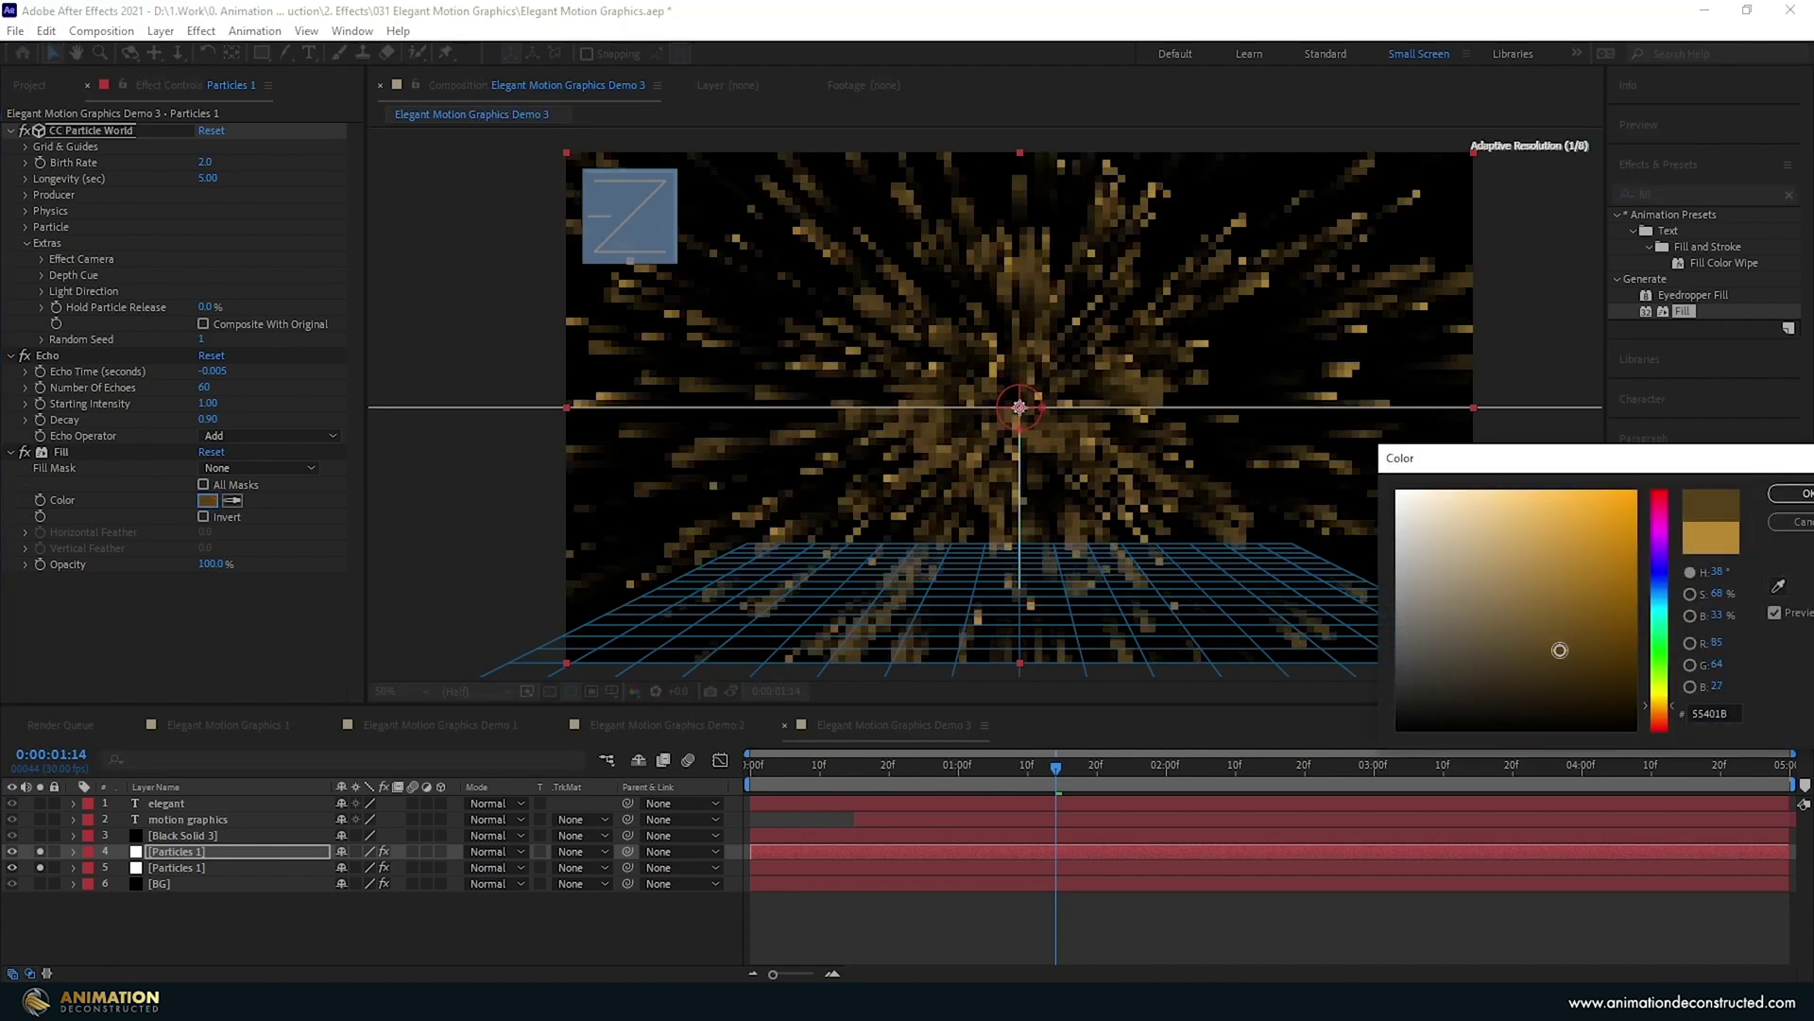
pyautogui.press('Return')
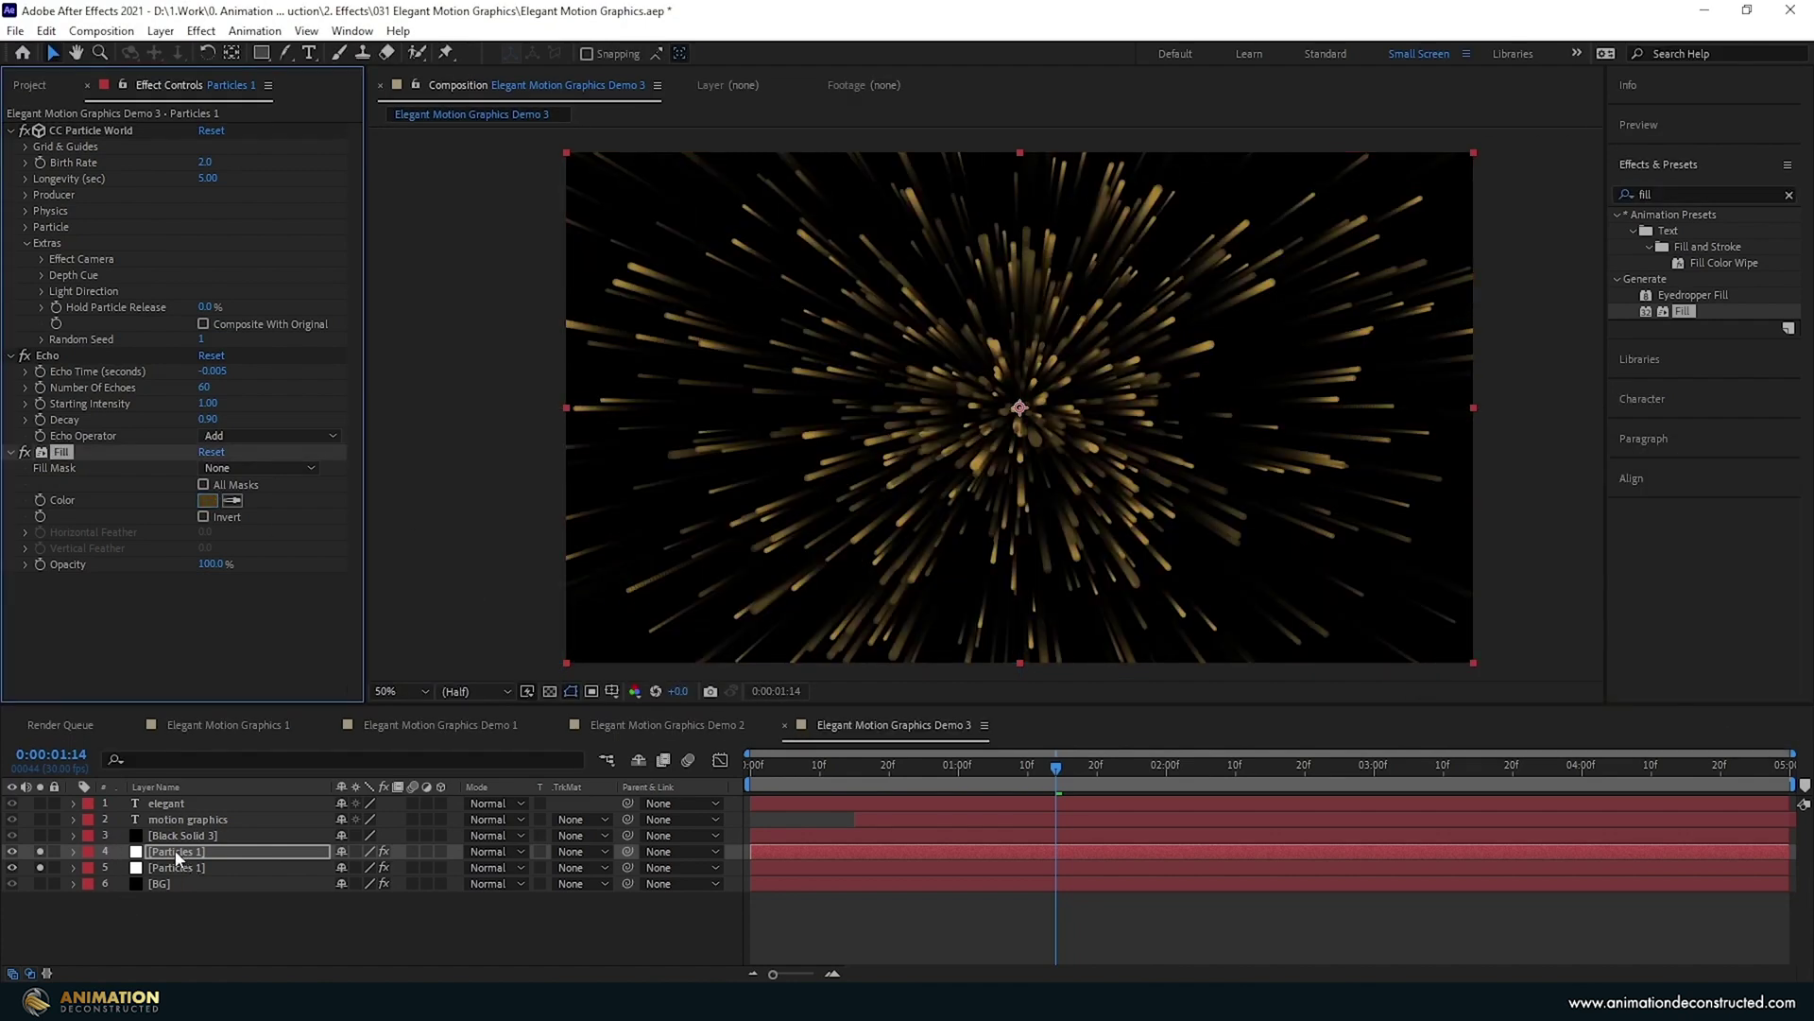
# Set the lower Particles 1 layer's birth rate to 1 and turn off solo on both particle layers.
pyautogui.click(189, 869)
pyautogui.click(207, 162)
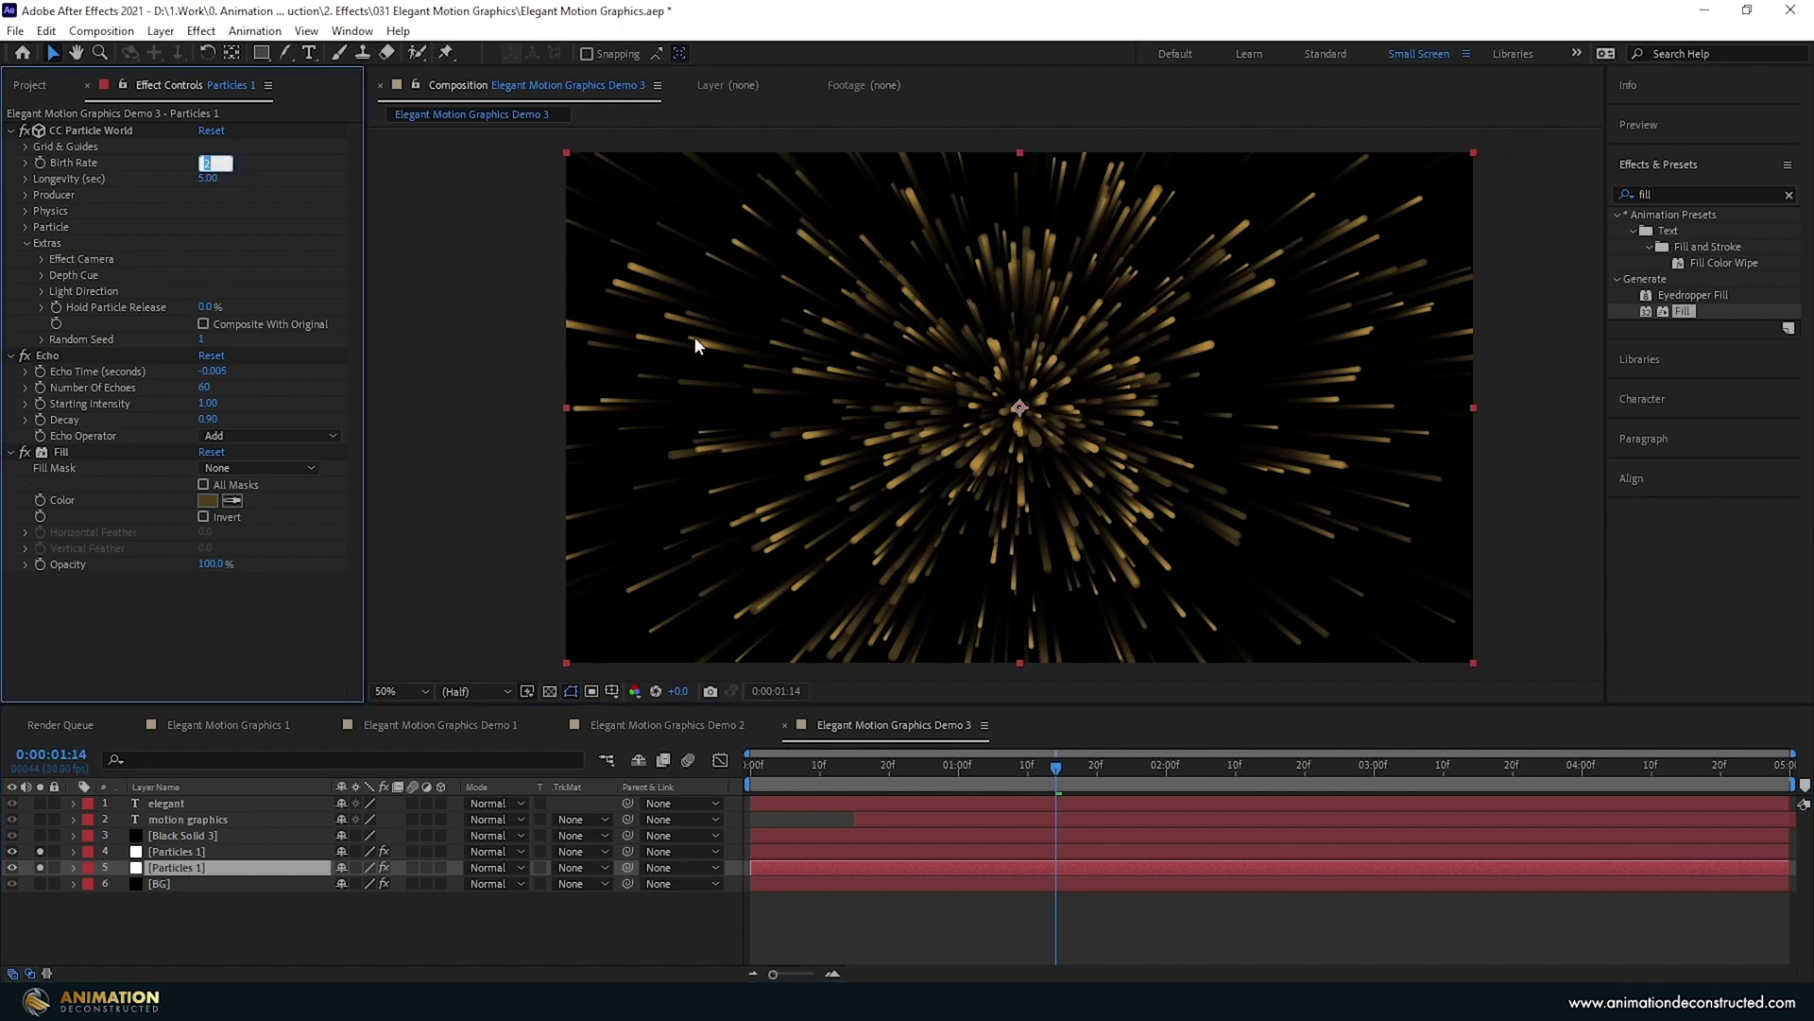
pyautogui.write('1')
pyautogui.press('Return')
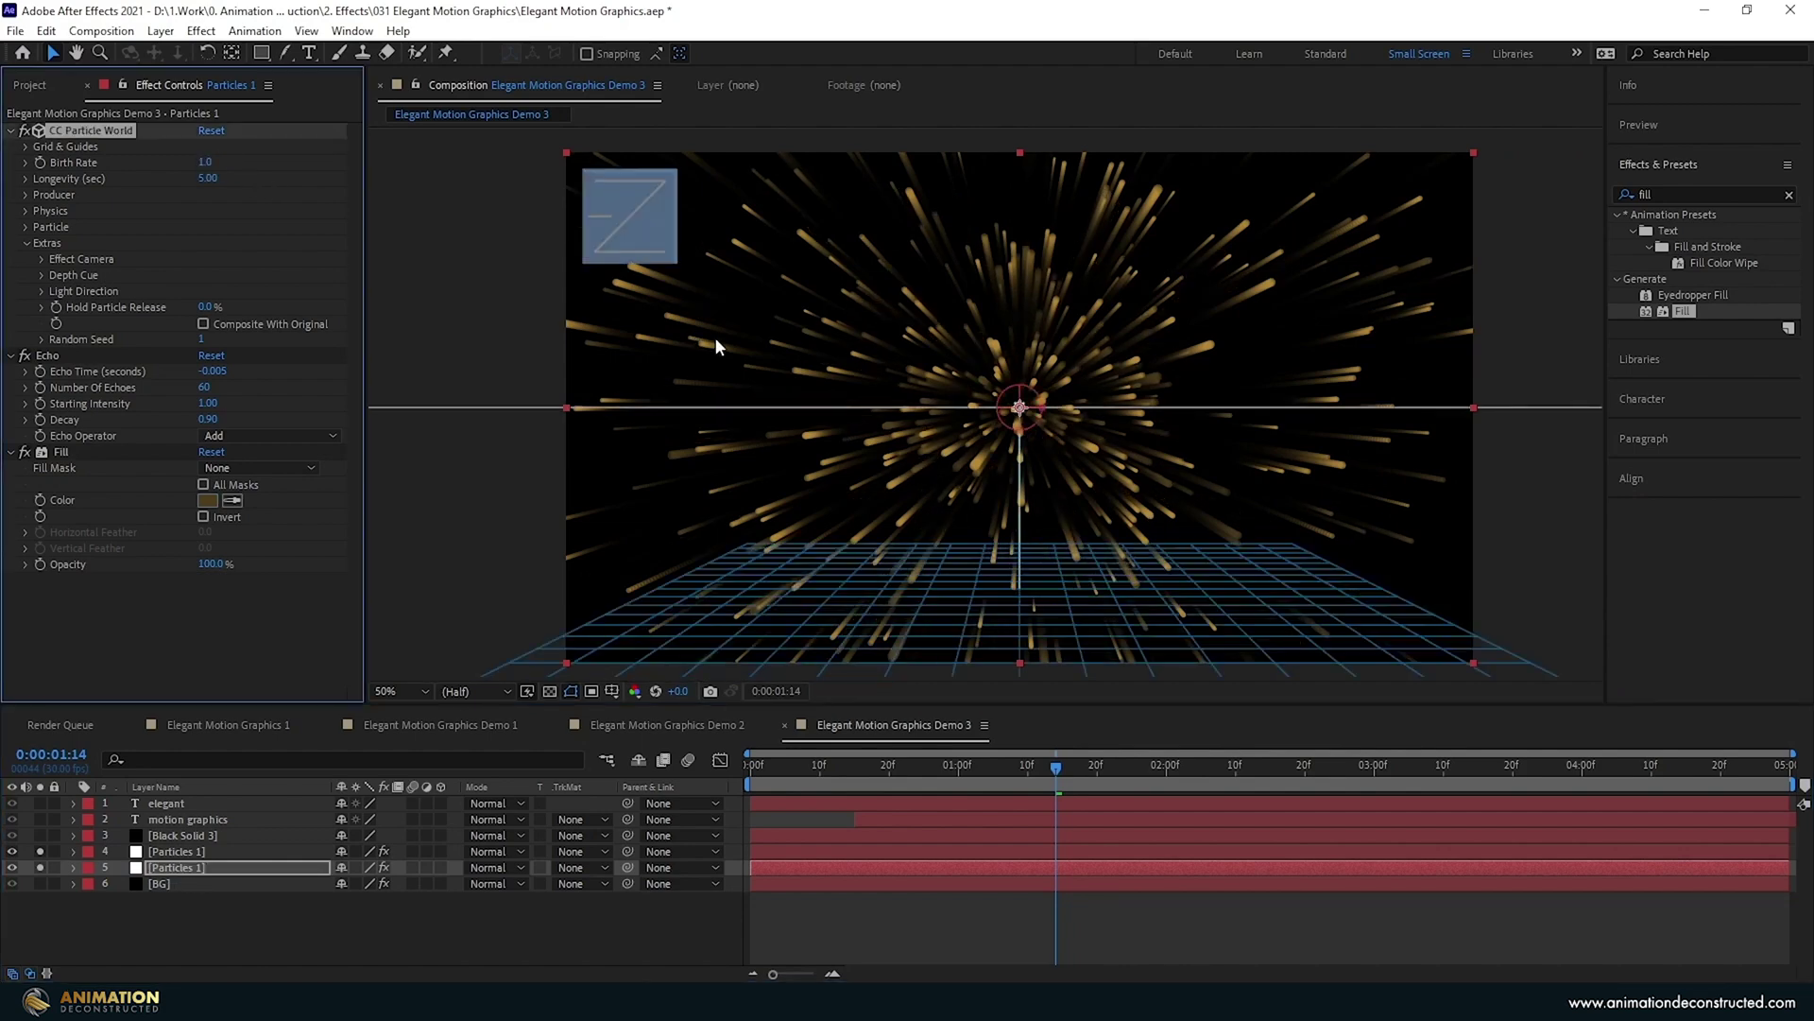
pyautogui.click(40, 851)
pyautogui.click(40, 867)
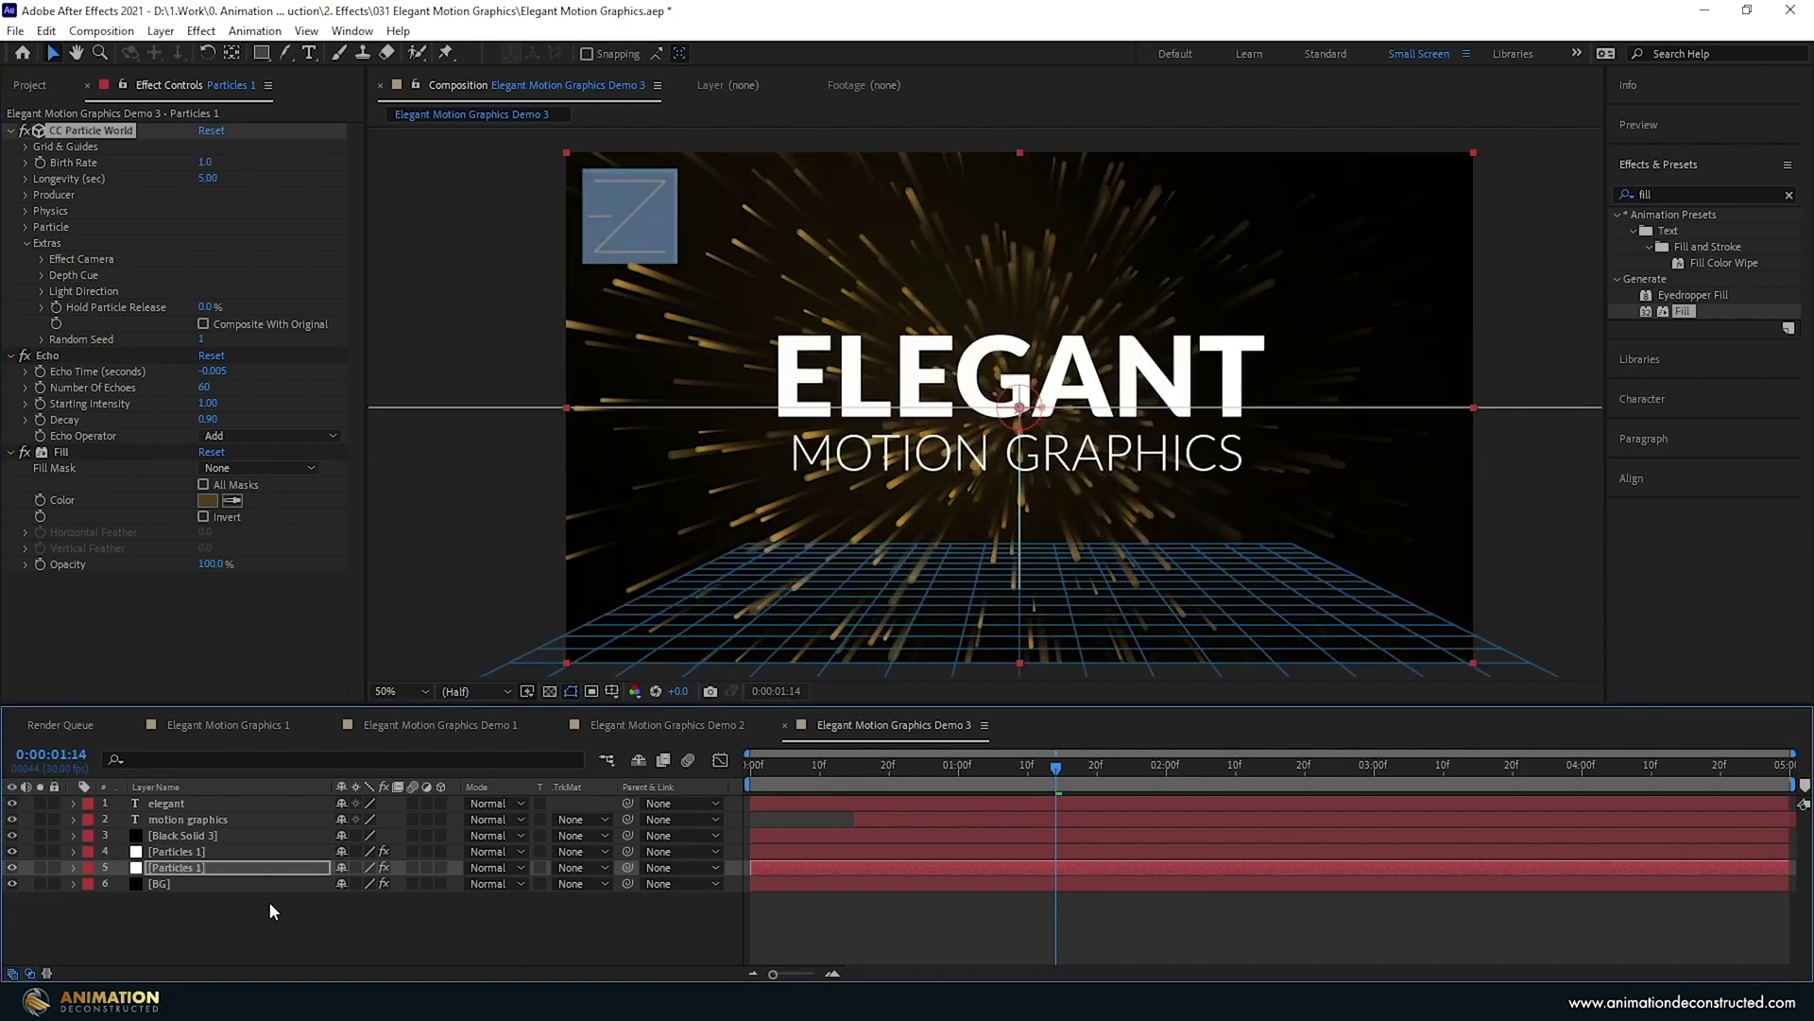
# Duplicate the BG layer and move the copy directly beneath the motion graphics text layer.
pyautogui.click(172, 892)
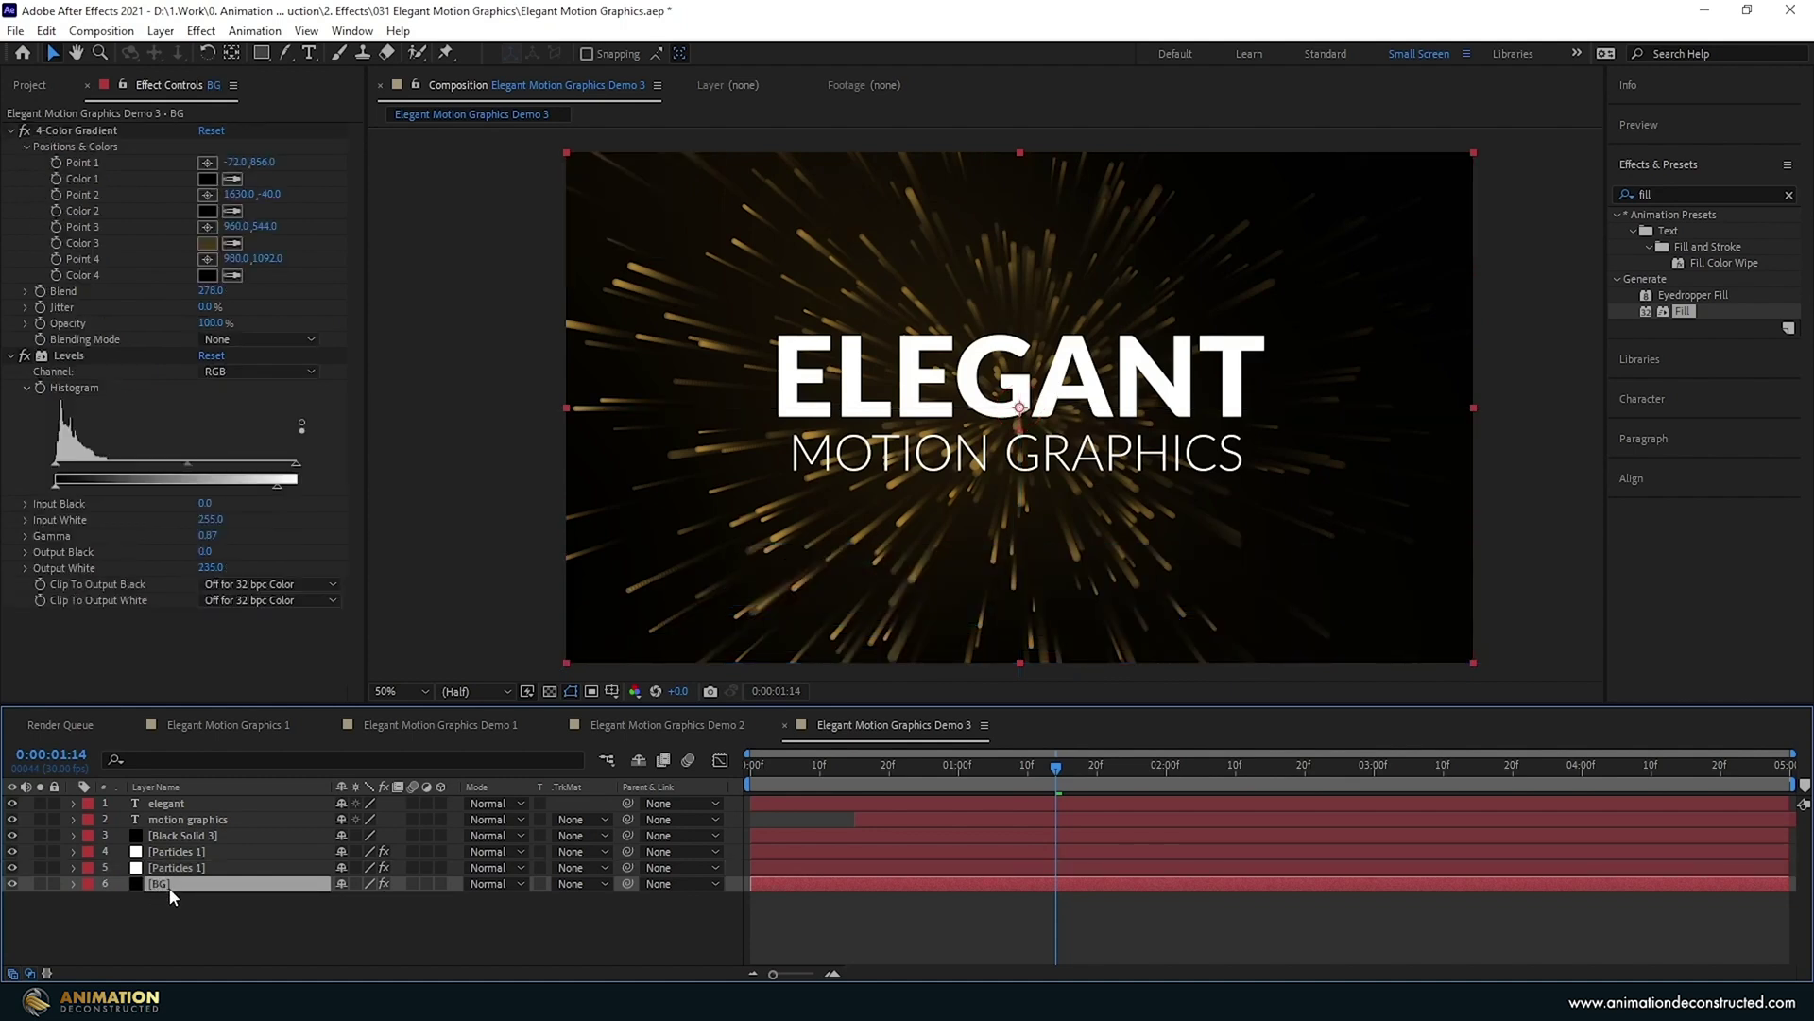
pyautogui.hotkey('ctrl', 'd')
pyautogui.moveTo(168, 887); pyautogui.dragTo(179, 829)
# Draw a circular mask on the upper BG layer, centered behind the title.
pyautogui.click(262, 53)
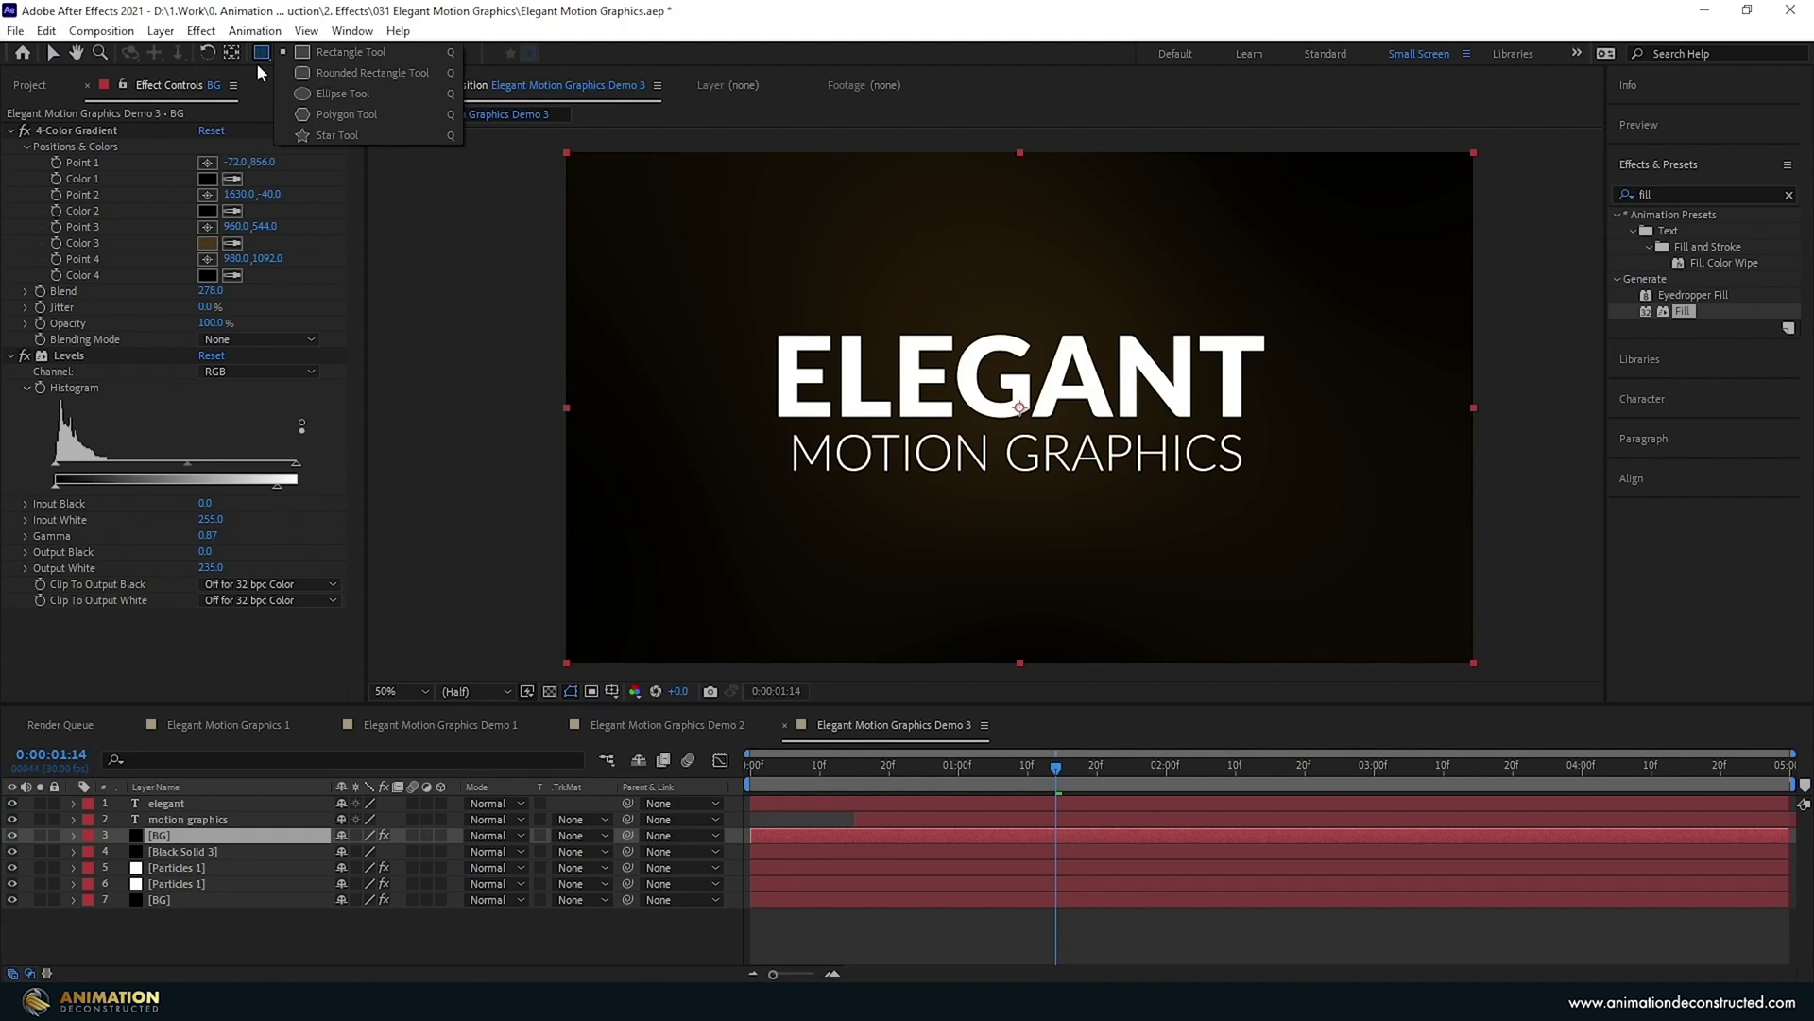
pyautogui.click(342, 93)
pyautogui.moveTo(1009, 423)
pyautogui.mouseDown()
pyautogui.moveTo(1180, 230)
pyautogui.moveTo(1151, 252)
pyautogui.mouseUp()
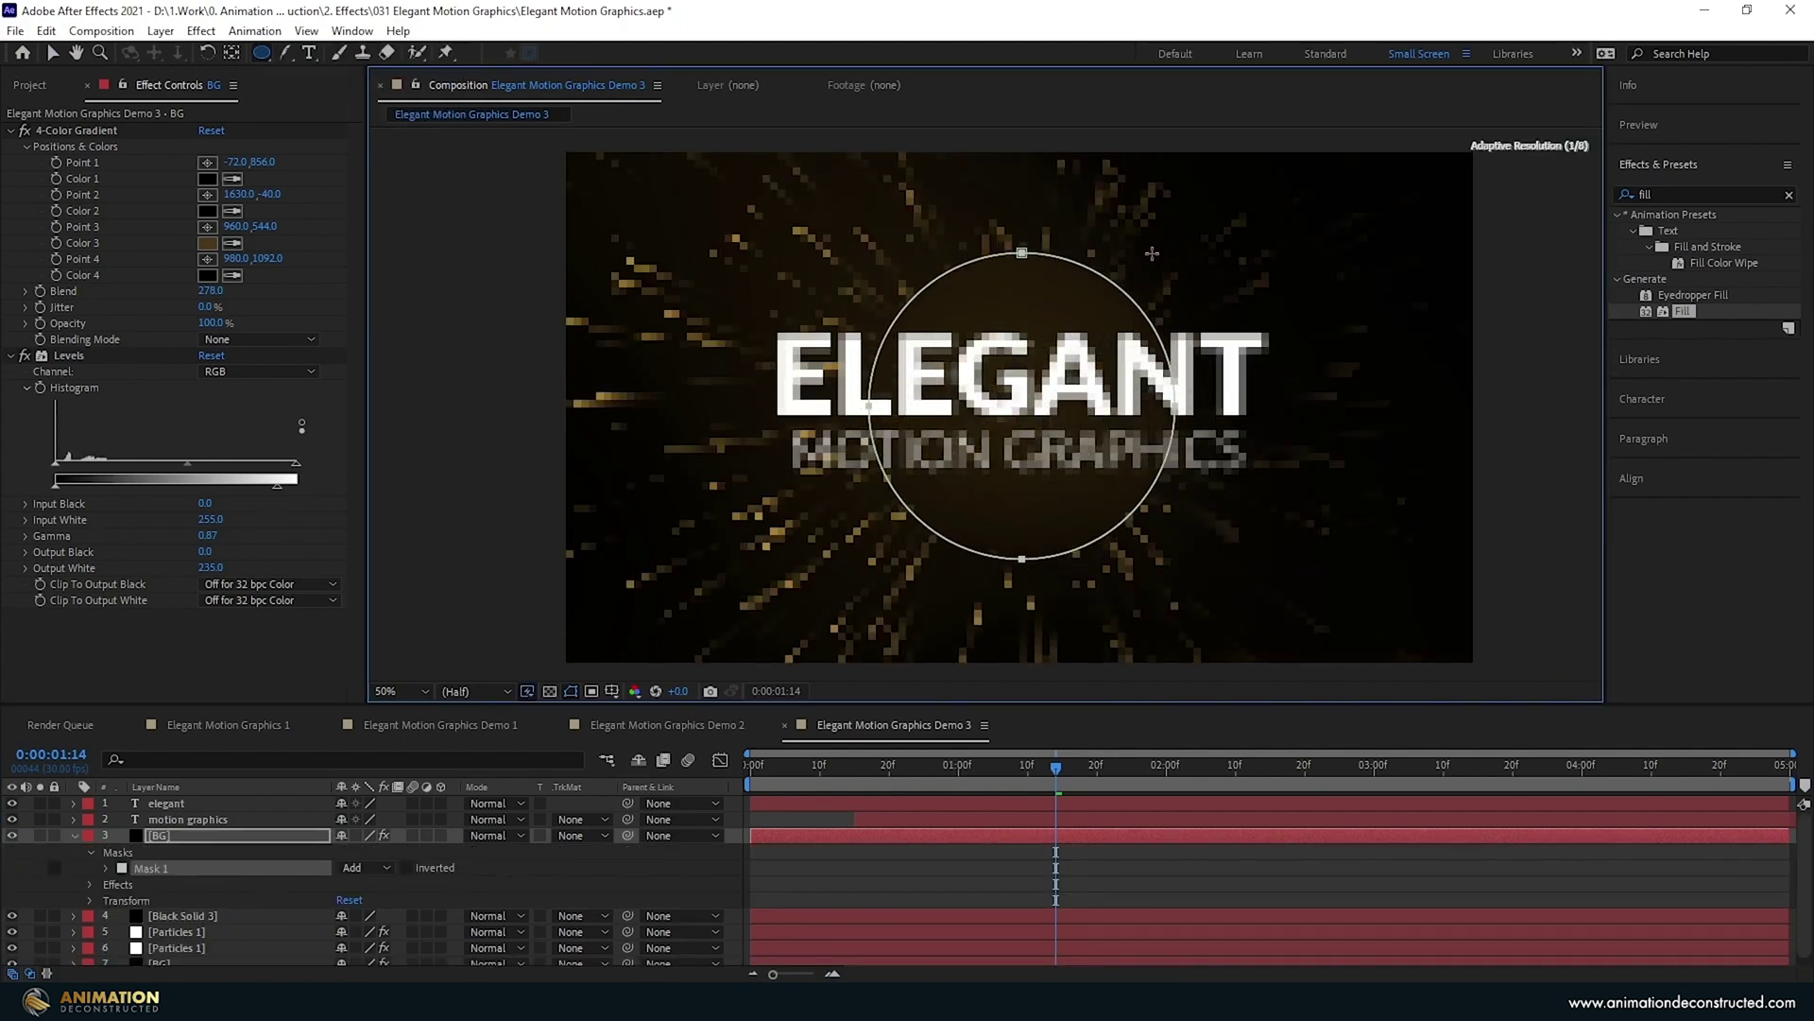
# Feather the circular mask with one feather point well outside its edge and another slightly inside.
pyautogui.click(285, 53)
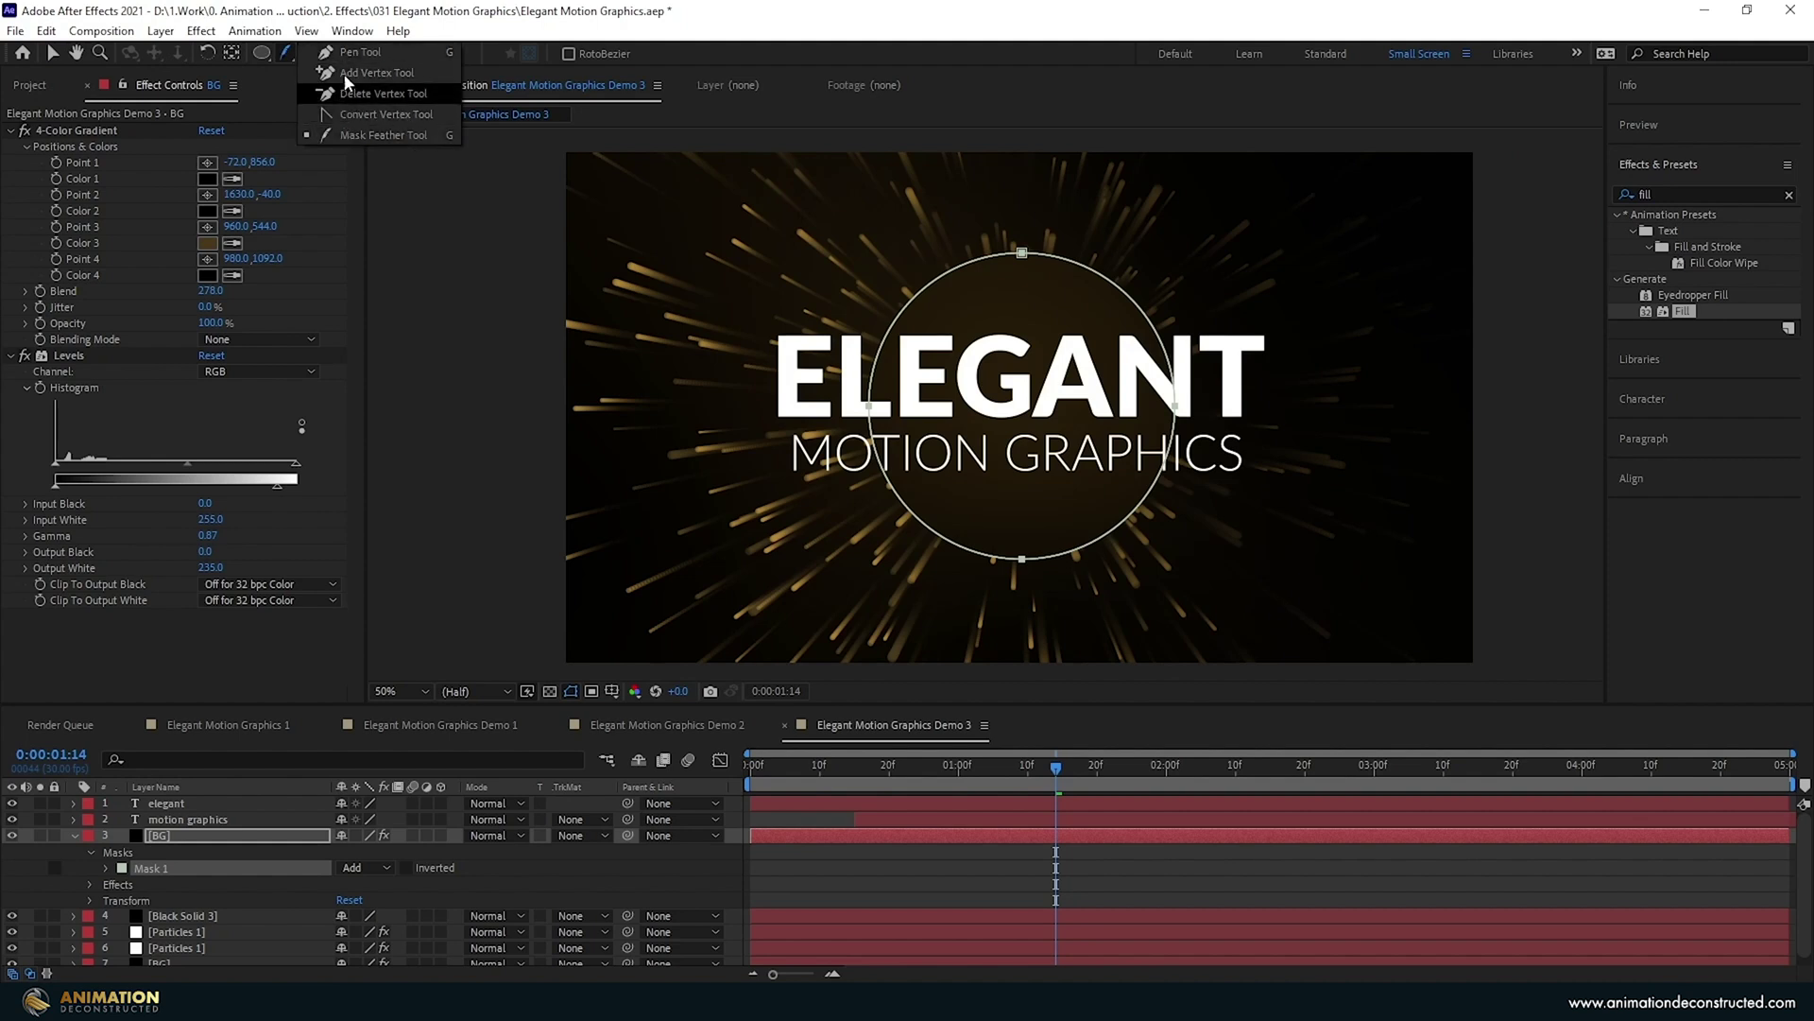
pyautogui.click(354, 136)
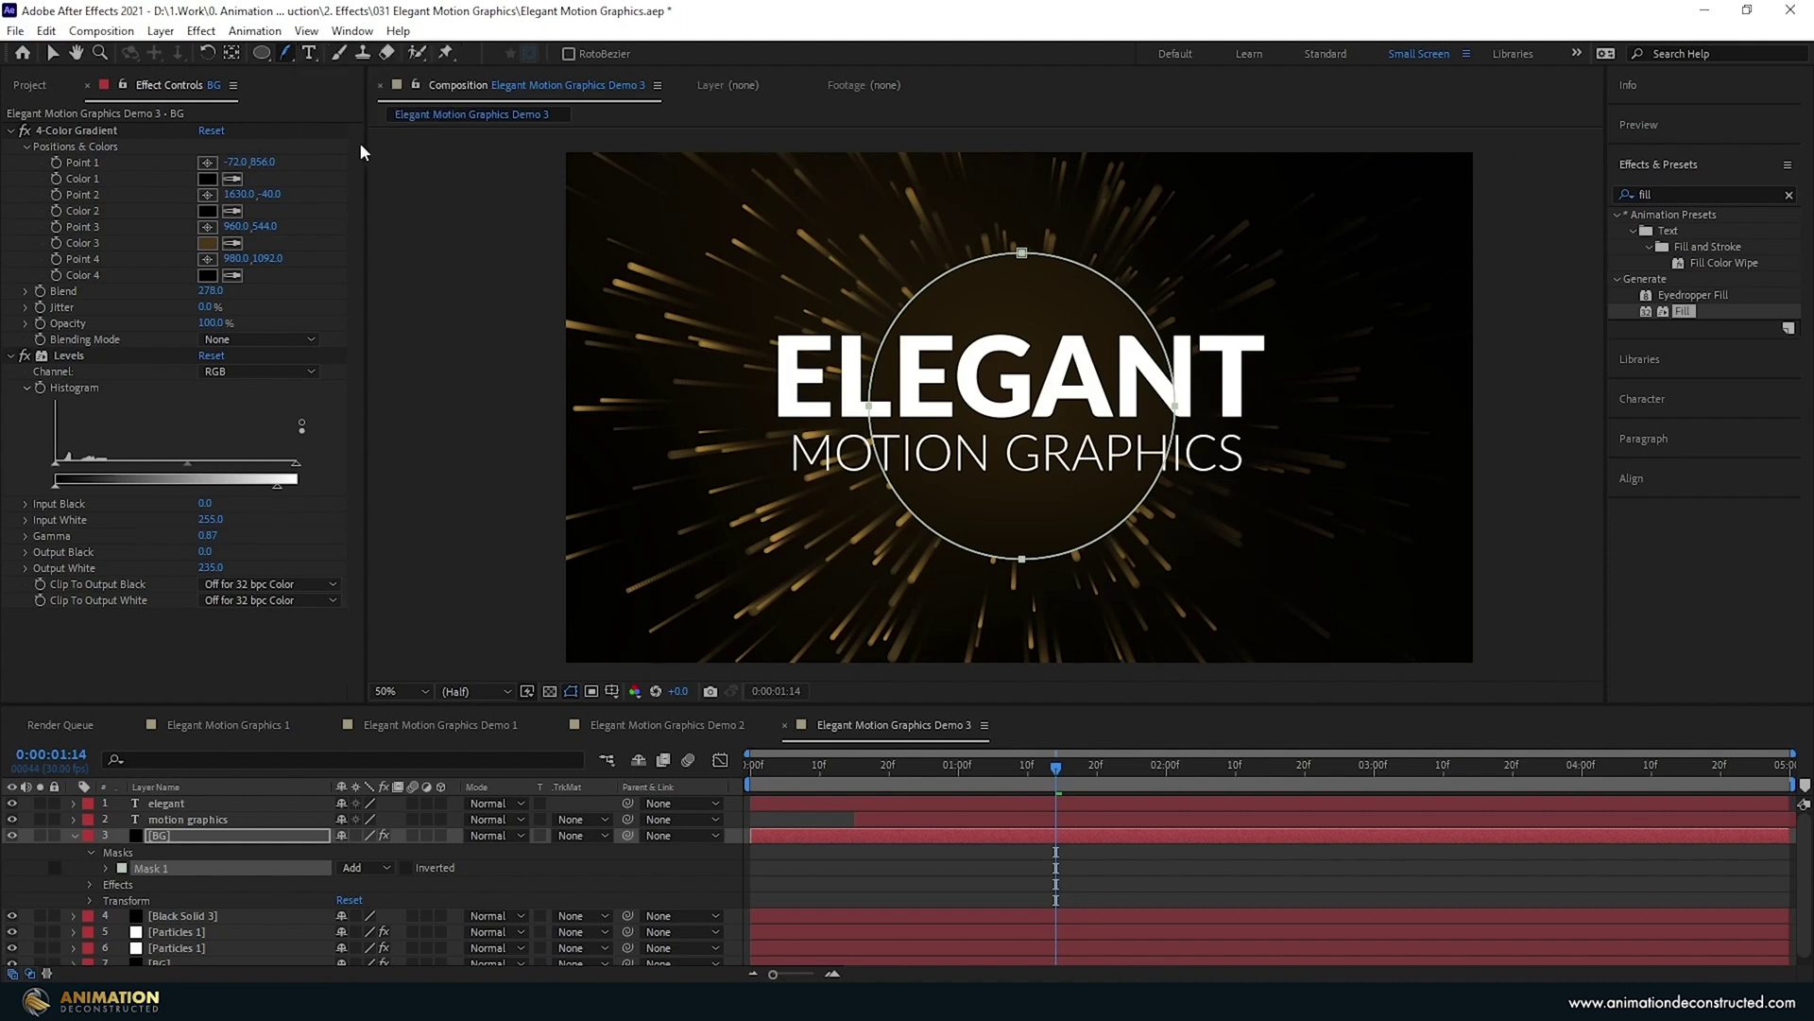
pyautogui.moveTo(891, 490); pyautogui.dragTo(803, 538)
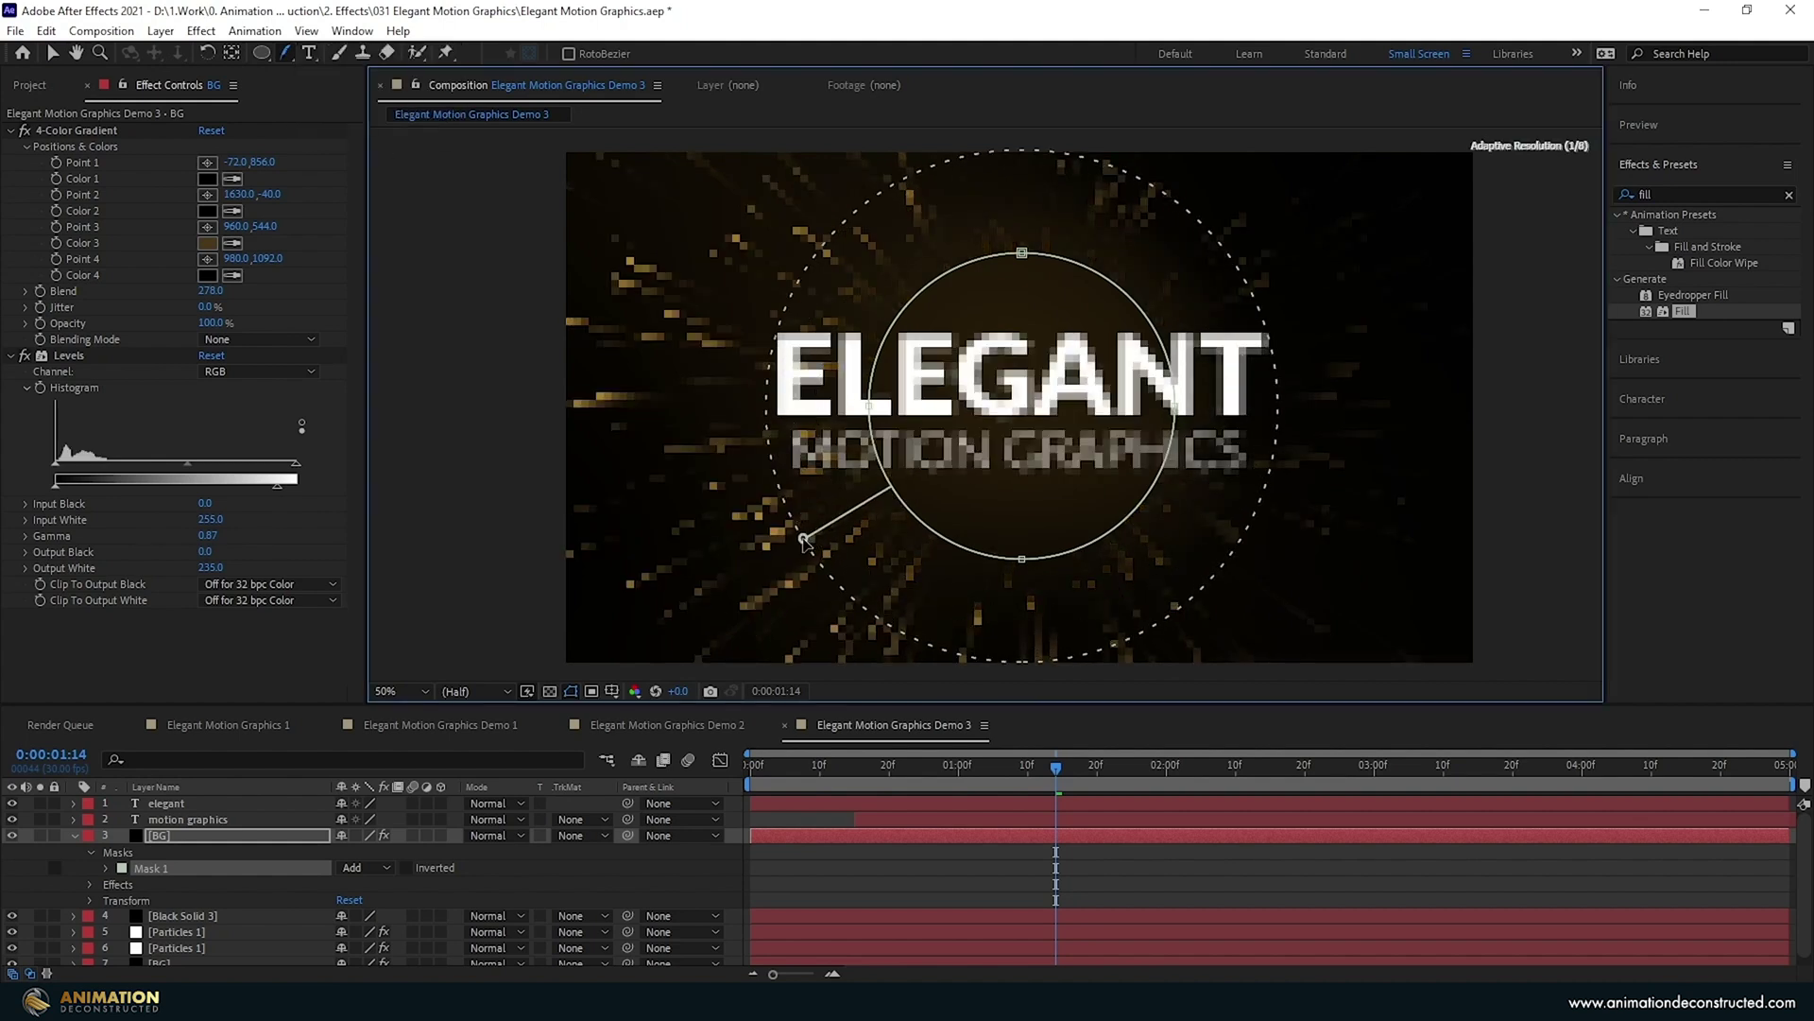
pyautogui.click(949, 519)
pyautogui.click(938, 524)
pyautogui.moveTo(938, 525); pyautogui.dragTo(955, 509)
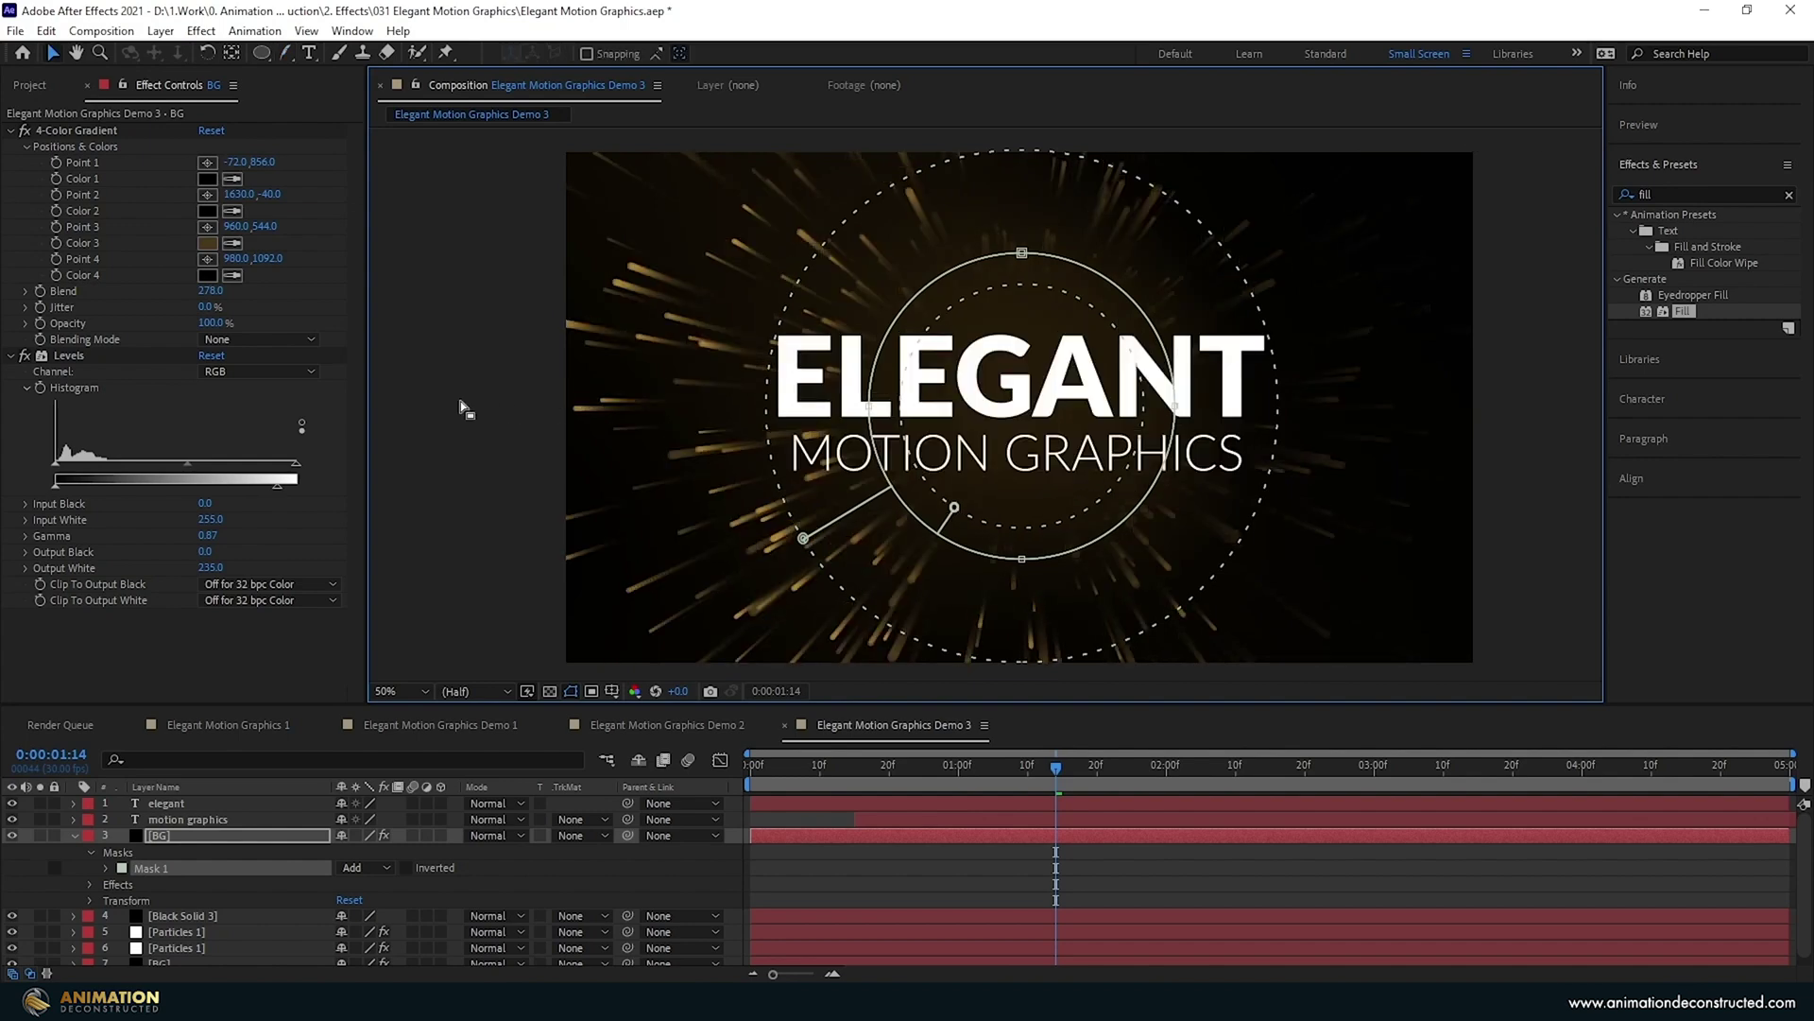
# Move the masked BG layer below Black Solid 3, hide Black Solid 3 and collapse the BG layer's properties.
pyautogui.press('v')
pyautogui.click(894, 501)
pyautogui.moveTo(186, 836); pyautogui.dragTo(235, 920)
pyautogui.click(182, 836)
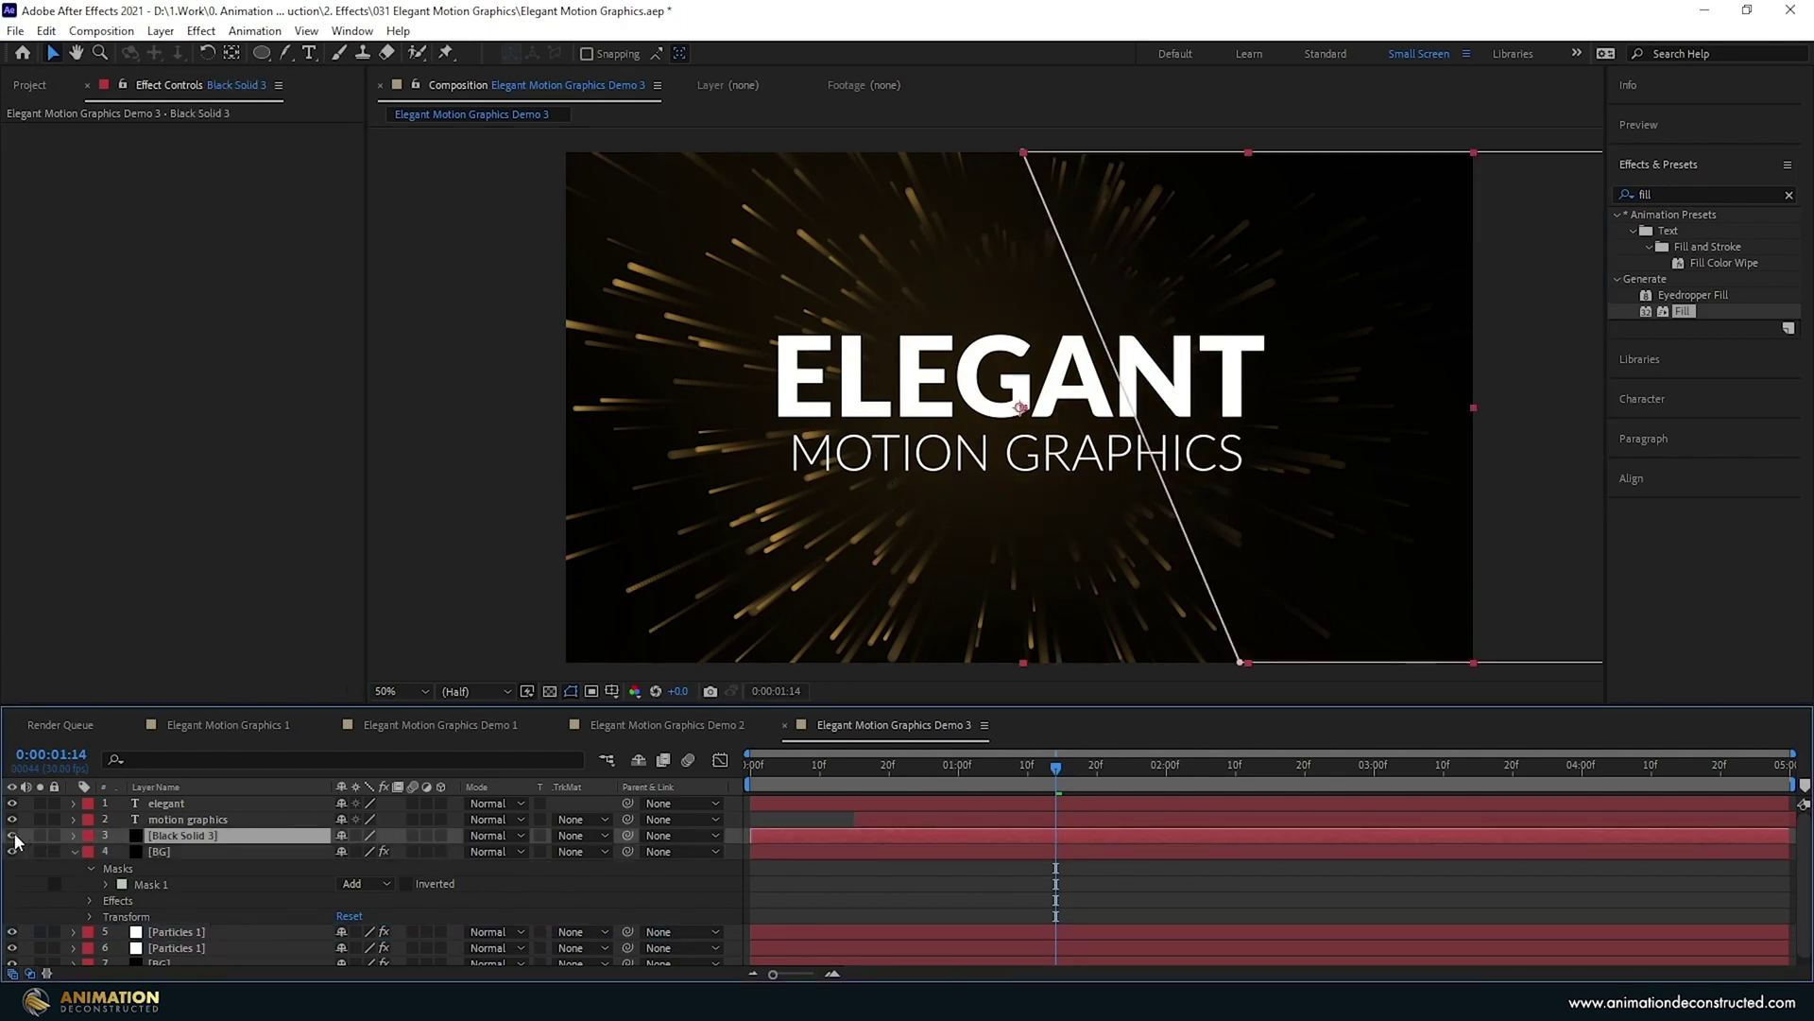
pyautogui.click(12, 836)
pyautogui.click(285, 877)
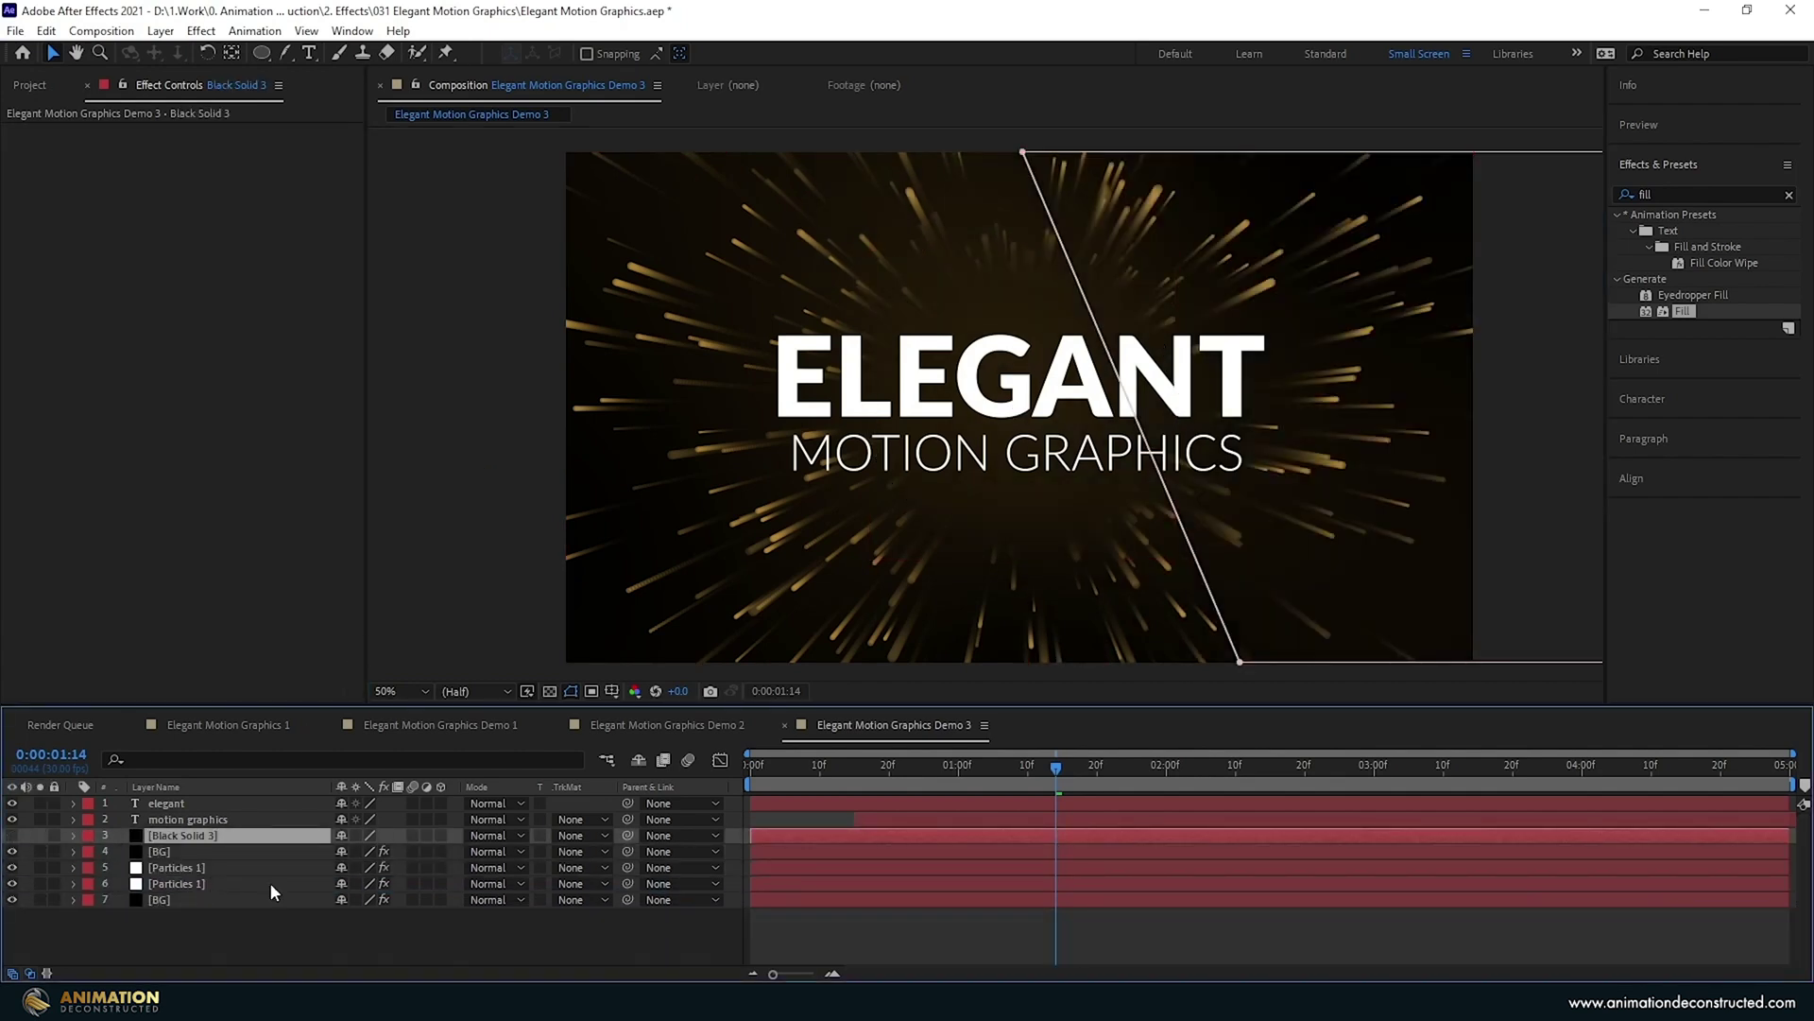
# Add an adjustment layer on top and apply Levels with input white 224 and gamma 0.89.
pyautogui.rightClick(179, 924)
pyautogui.moveTo(253, 715)
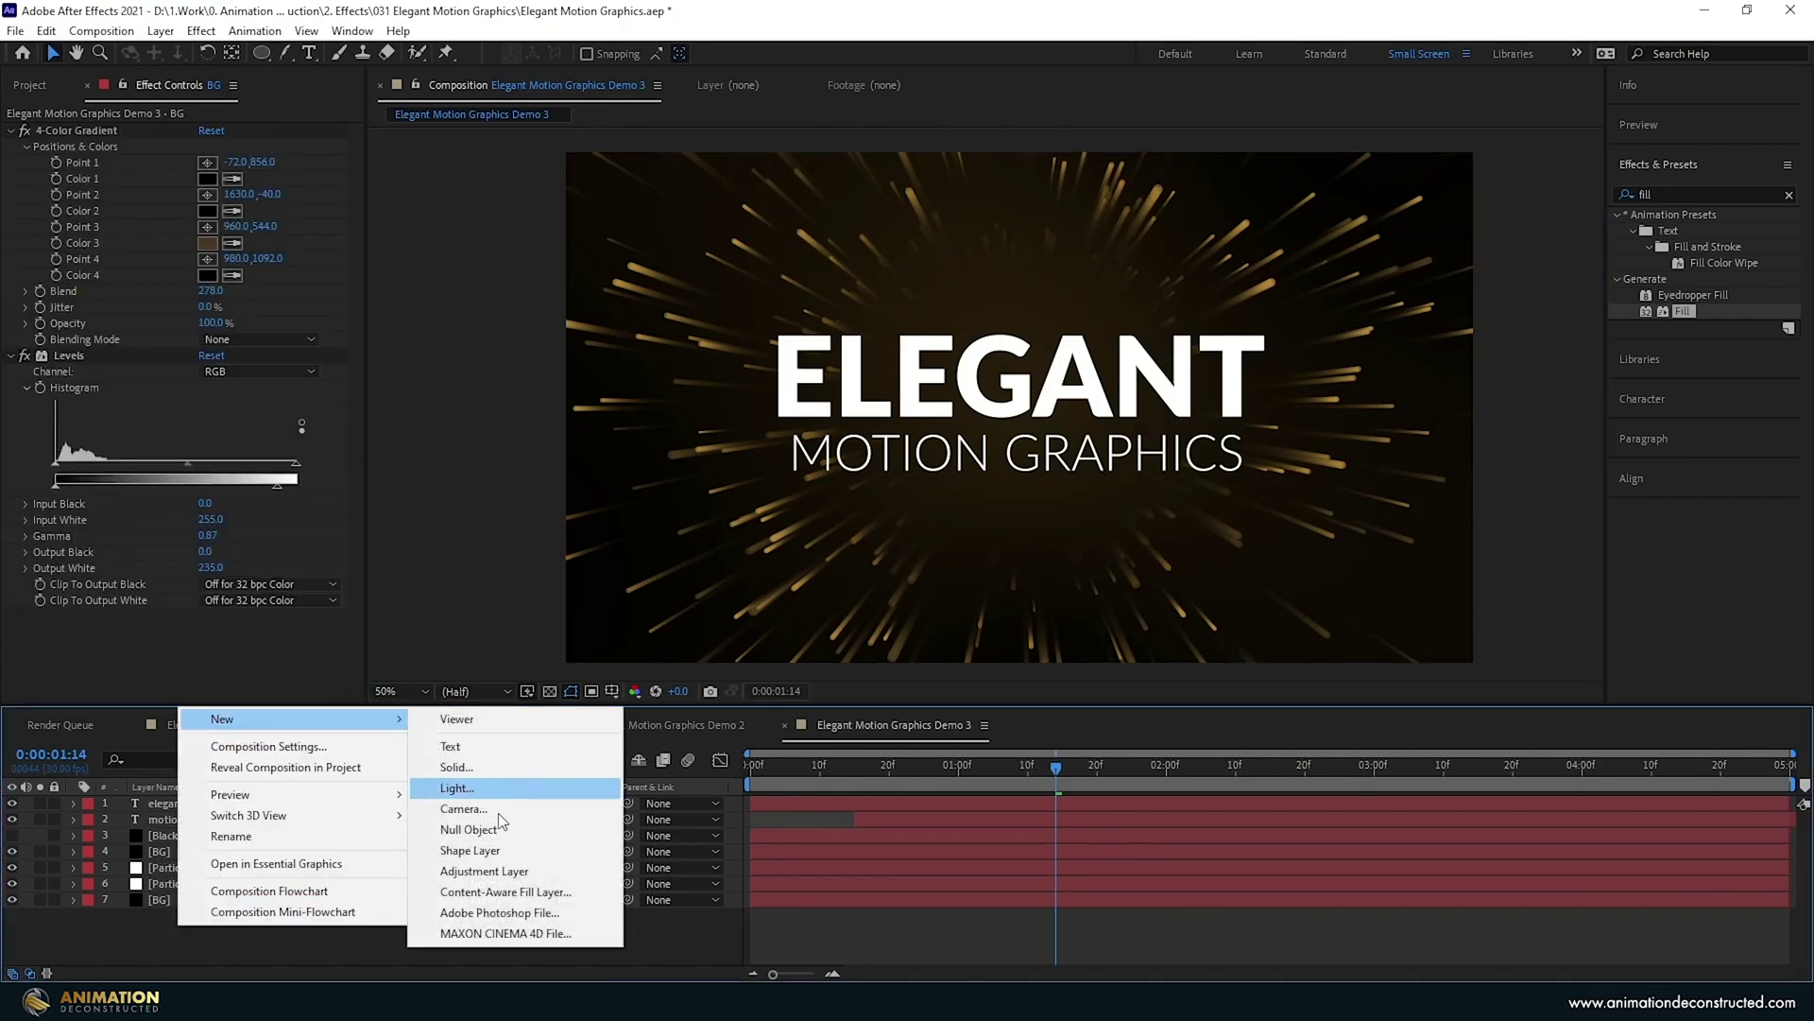
pyautogui.click(567, 870)
pyautogui.click(1612, 194)
pyautogui.write('leve')
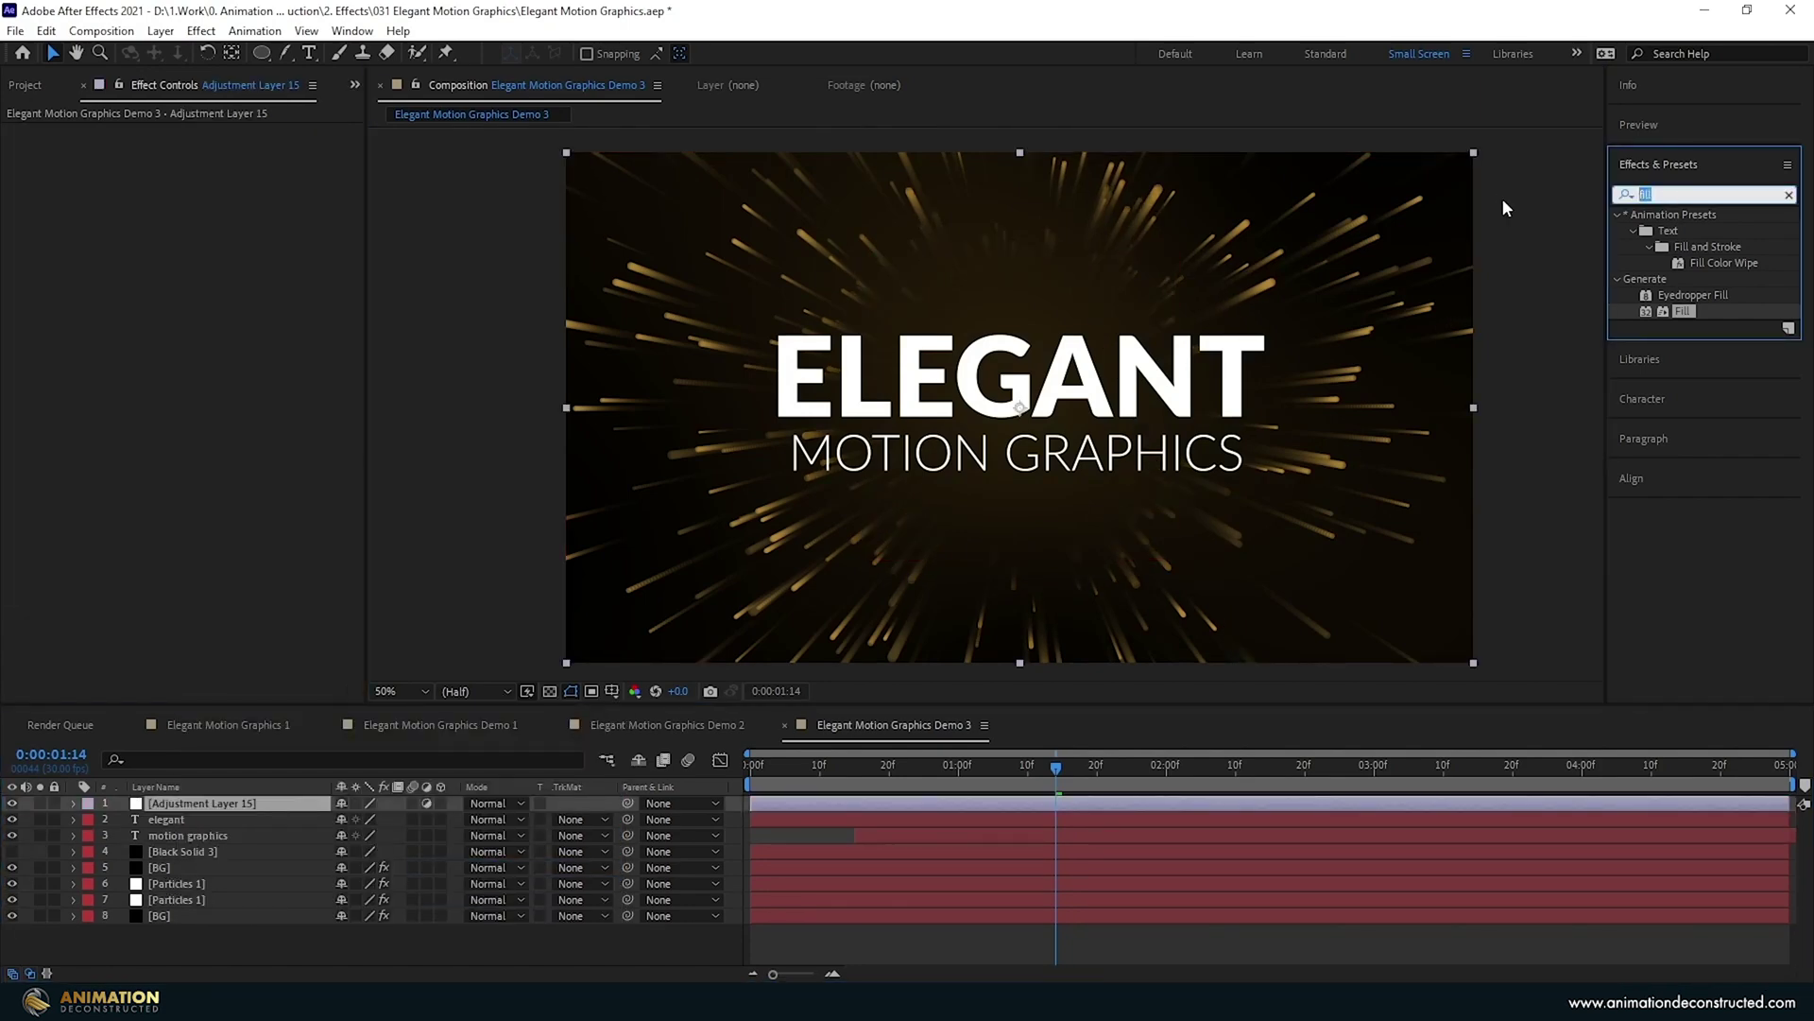
pyautogui.doubleClick(1690, 311)
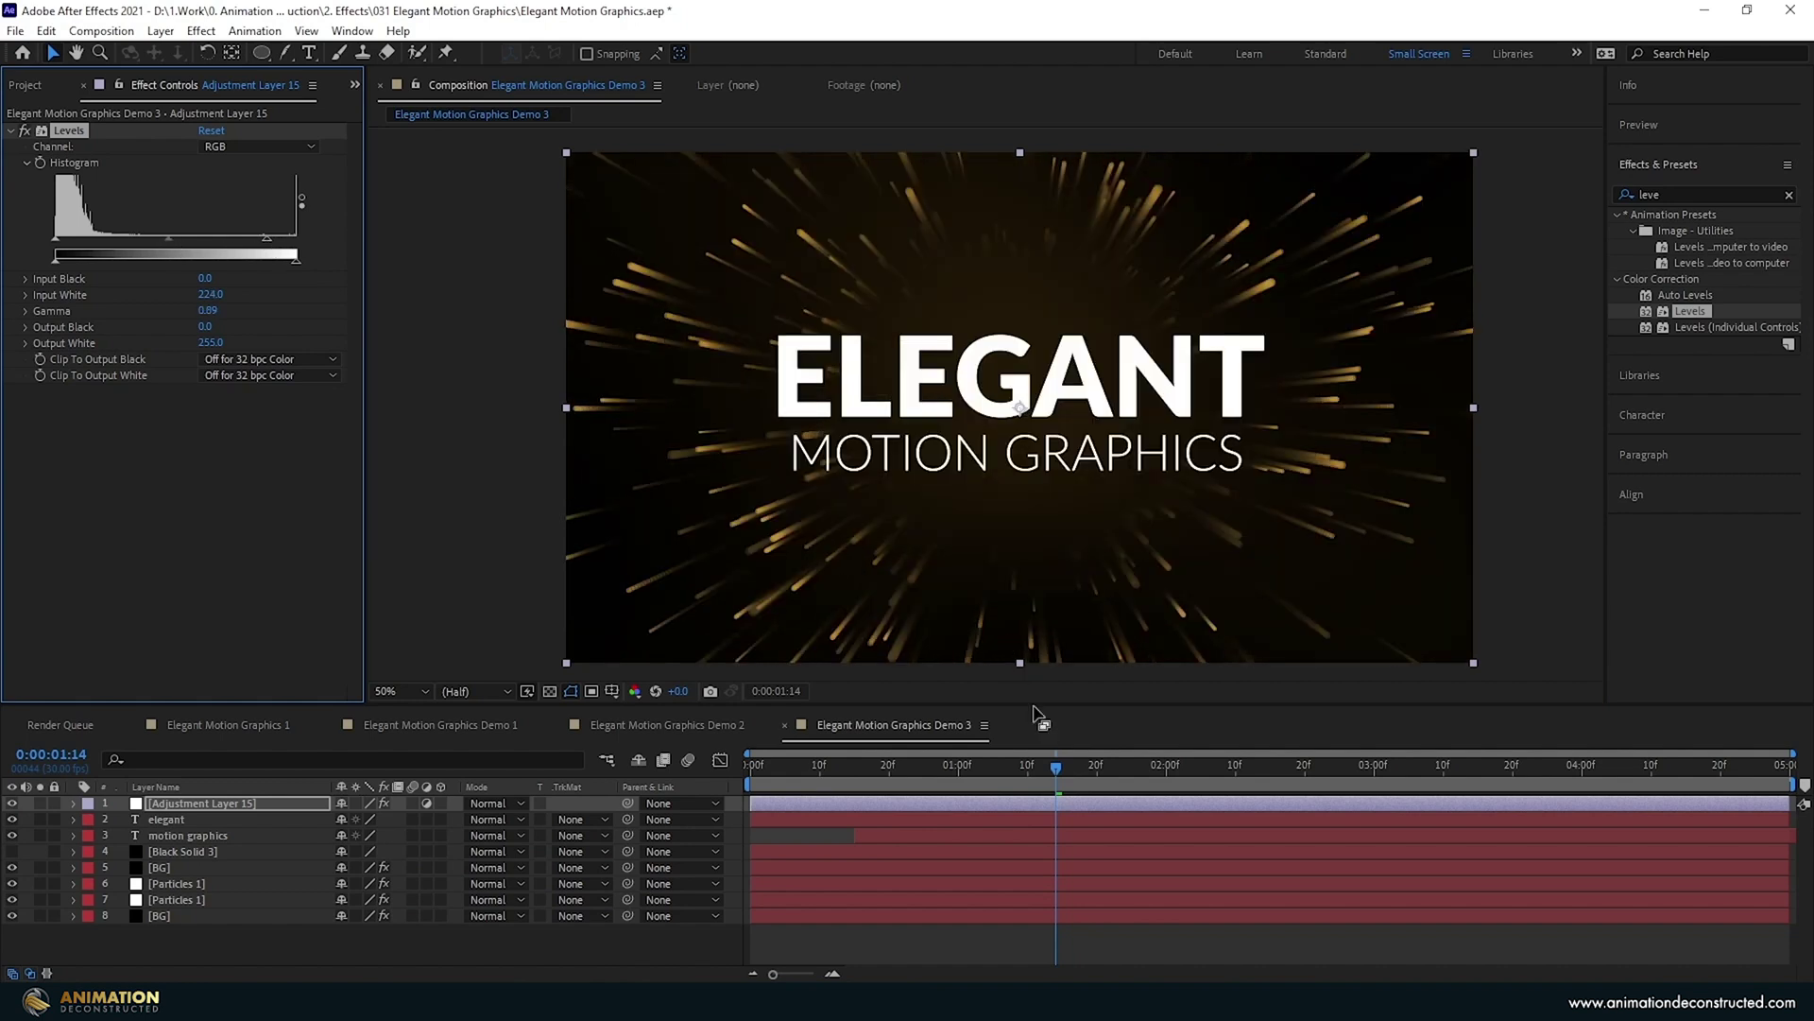
# Preview the title animation from the start of the composition.
pyautogui.press('Home')
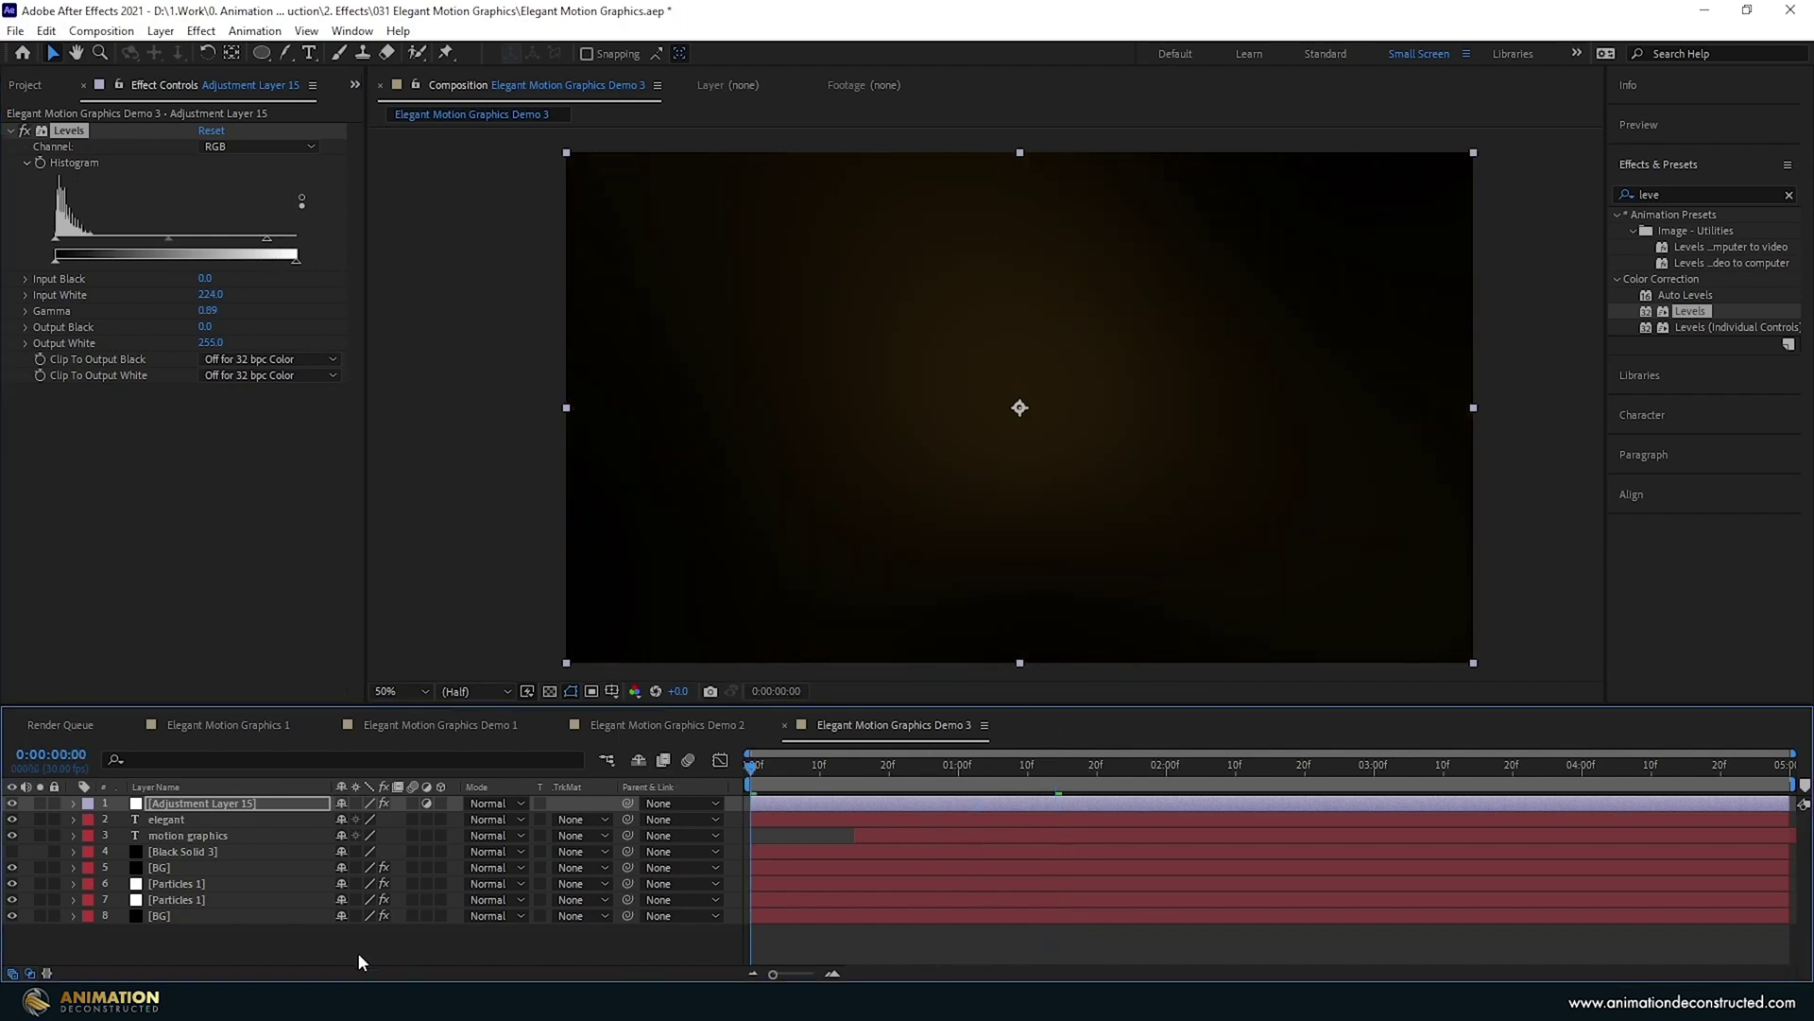
pyautogui.click(356, 947)
pyautogui.press('space')
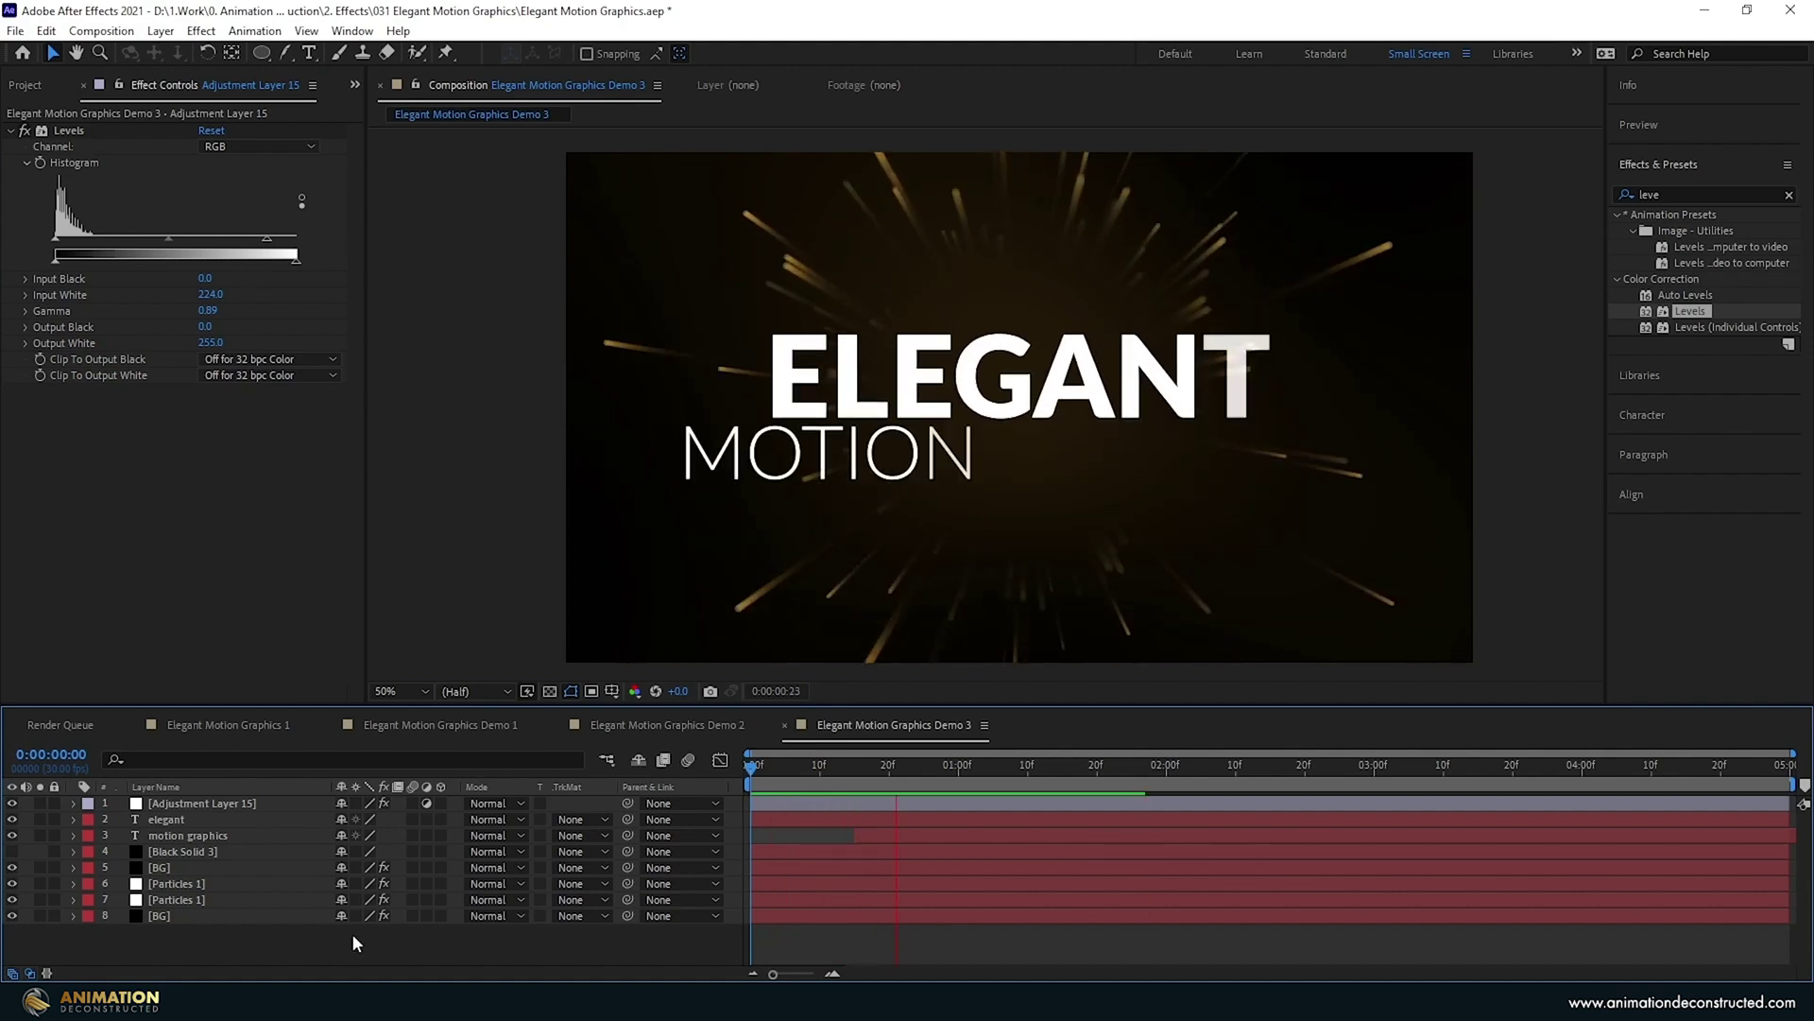